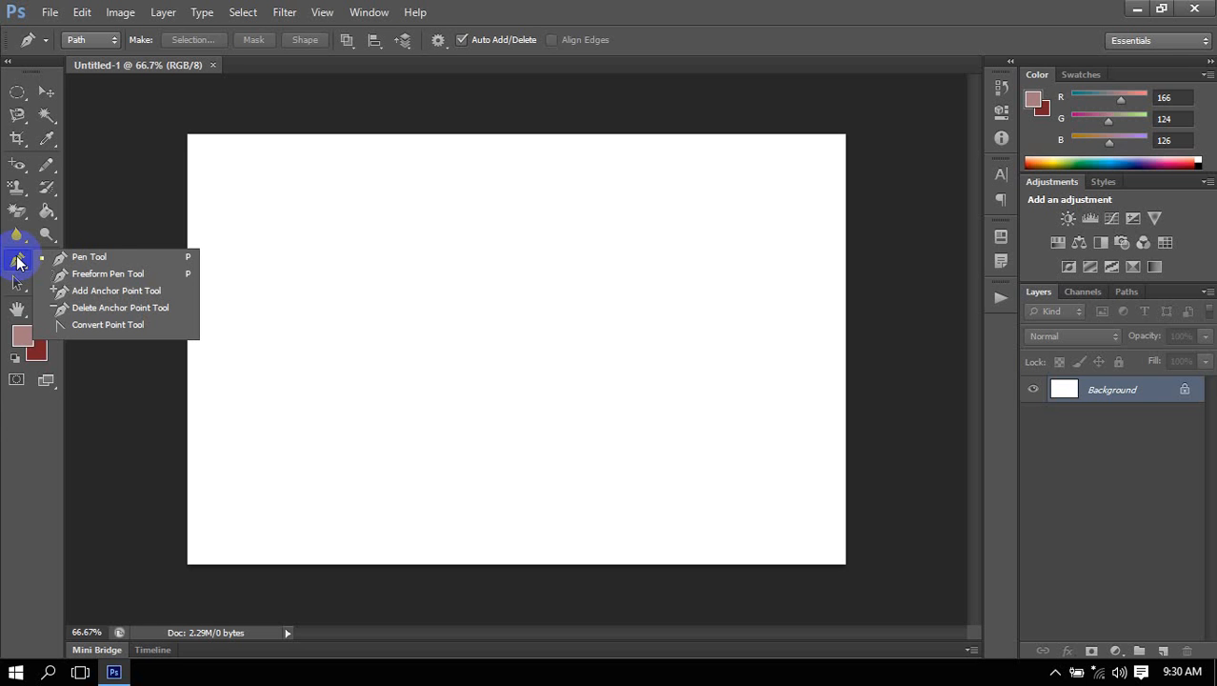
# Draw a curved two-point path on the blank canvas with the Pen tool, and delete the path.
pyautogui.moveTo(19, 263); pyautogui.dragTo(111, 261)
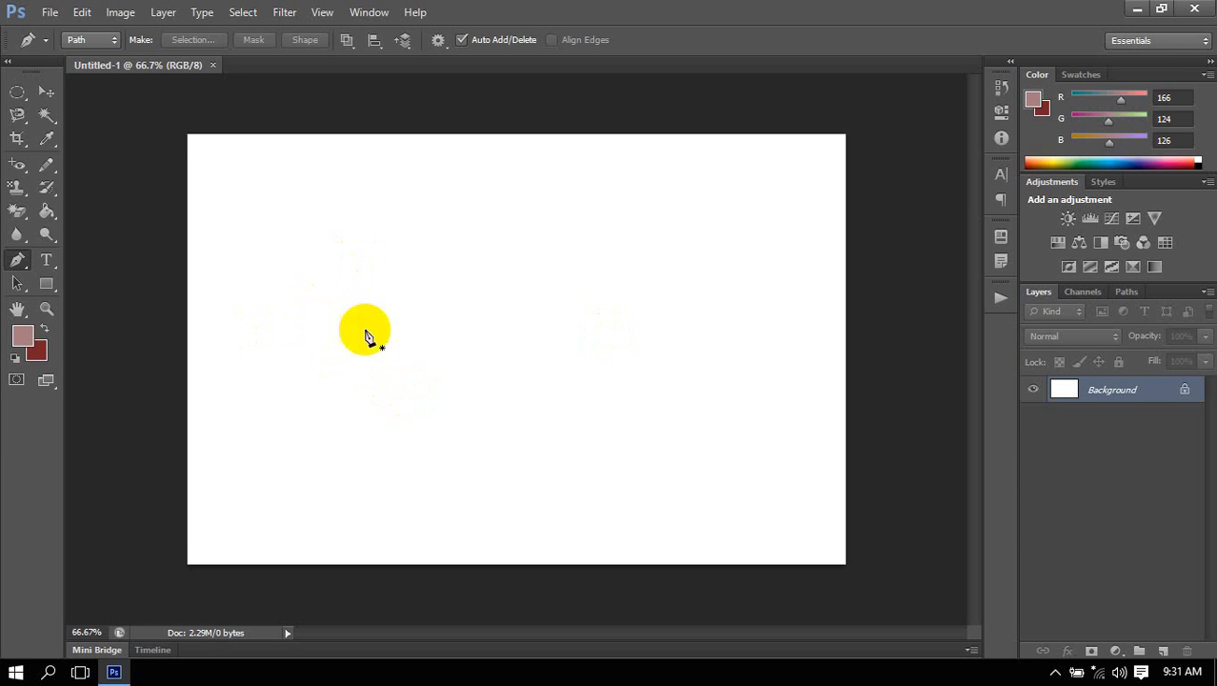
pyautogui.click(301, 306)
pyautogui.moveTo(445, 240); pyautogui.dragTo(507, 322)
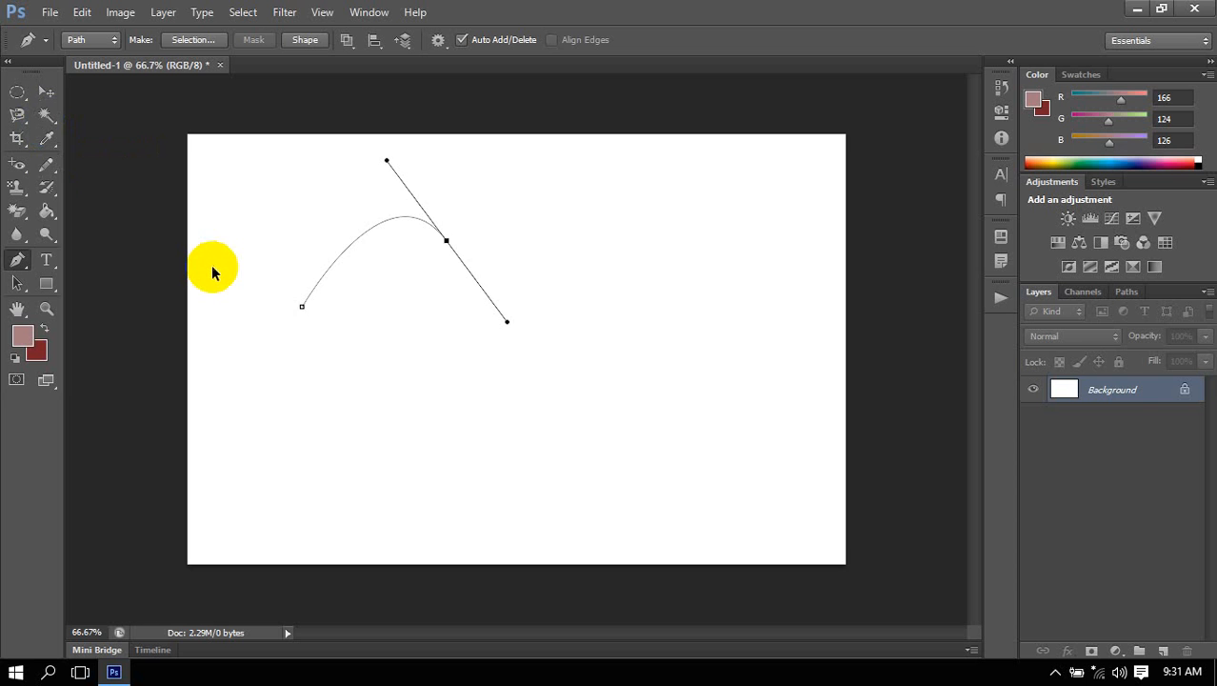
pyautogui.press('Delete')
pyautogui.press('Delete')
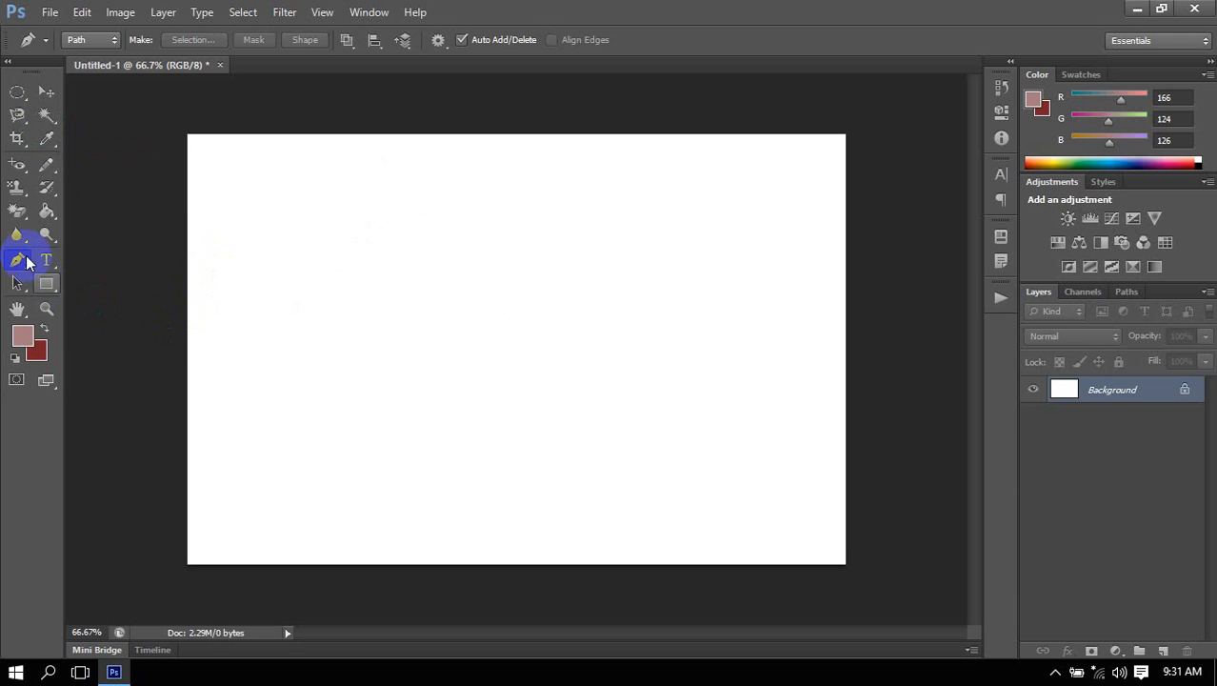
# Draw a two-point curved path with the Pen tool across the upper canvas, with the Rubber Band option enabled.
pyautogui.rightClick(18, 263)
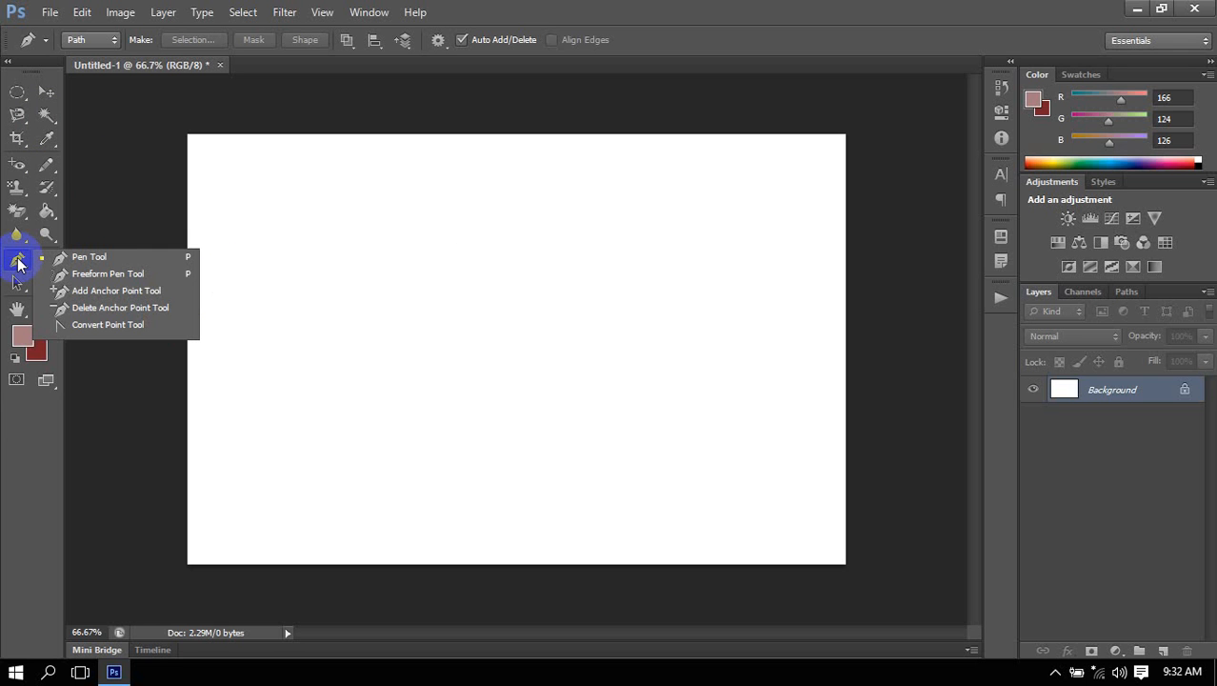
pyautogui.click(90, 258)
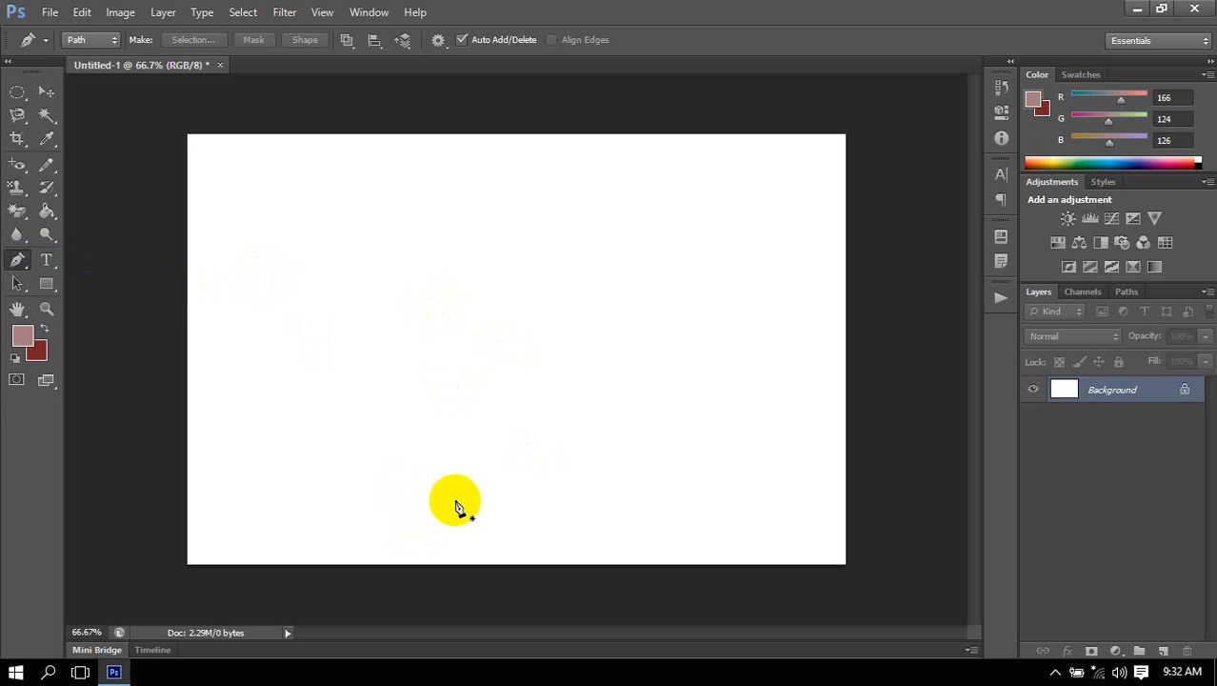
pyautogui.click(16, 257)
pyautogui.click(19, 260)
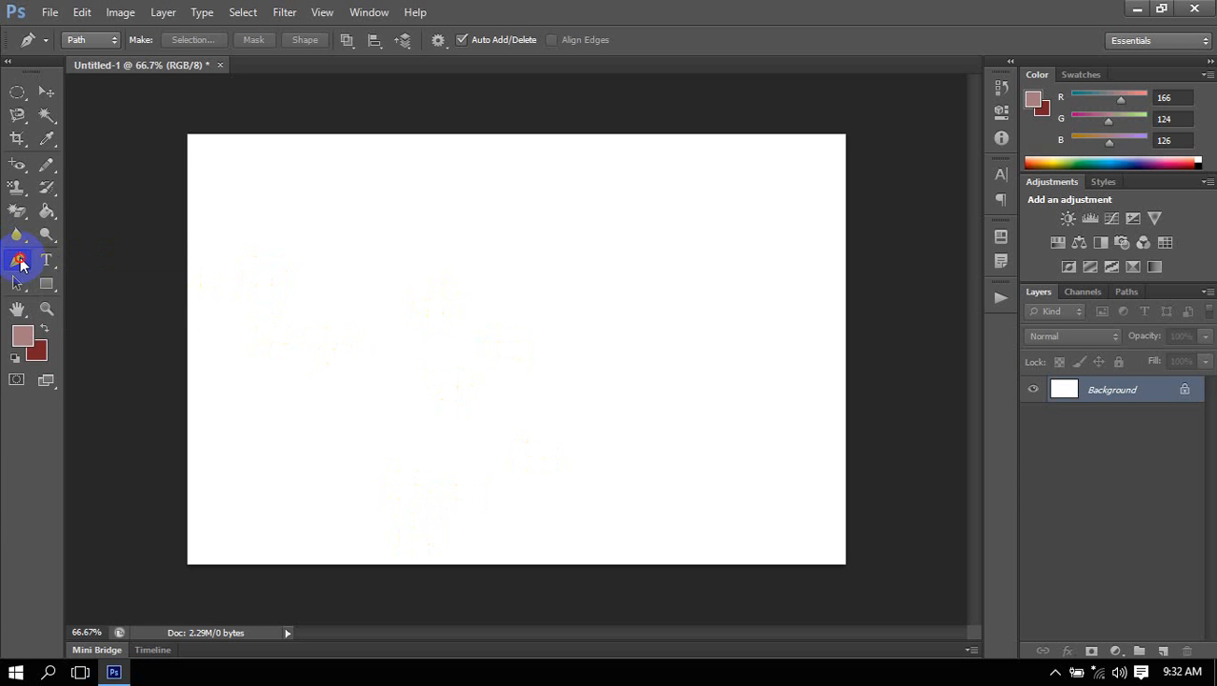
pyautogui.click(283, 267)
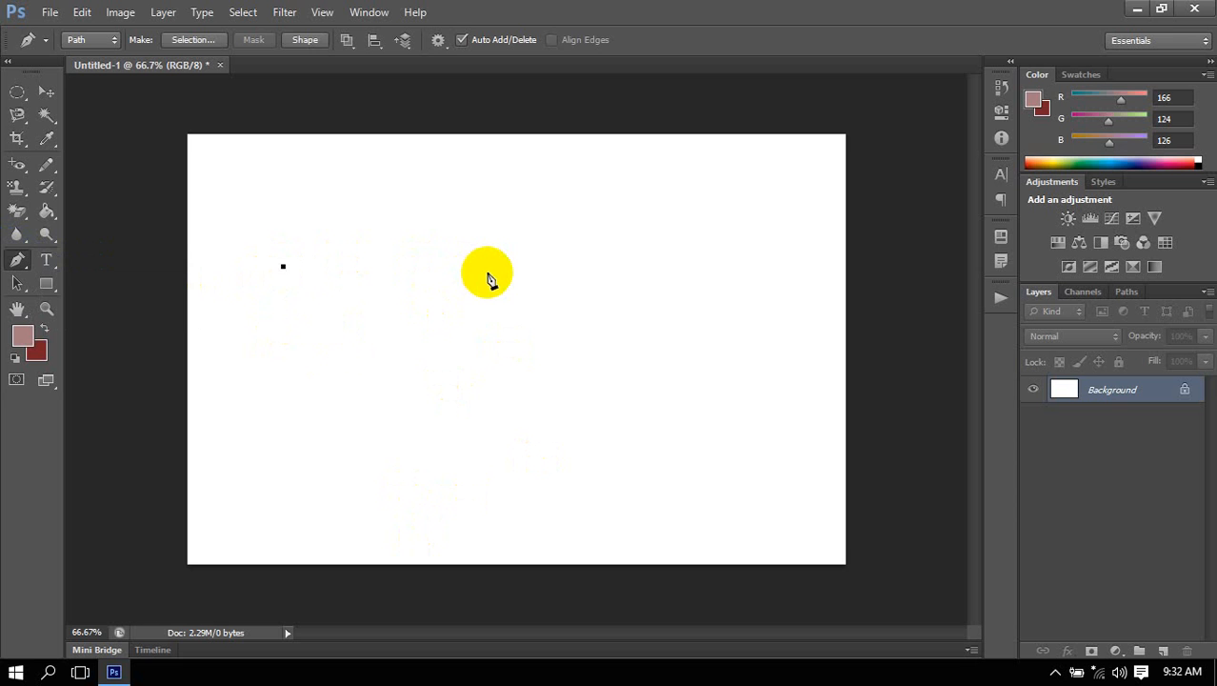
pyautogui.click(439, 40)
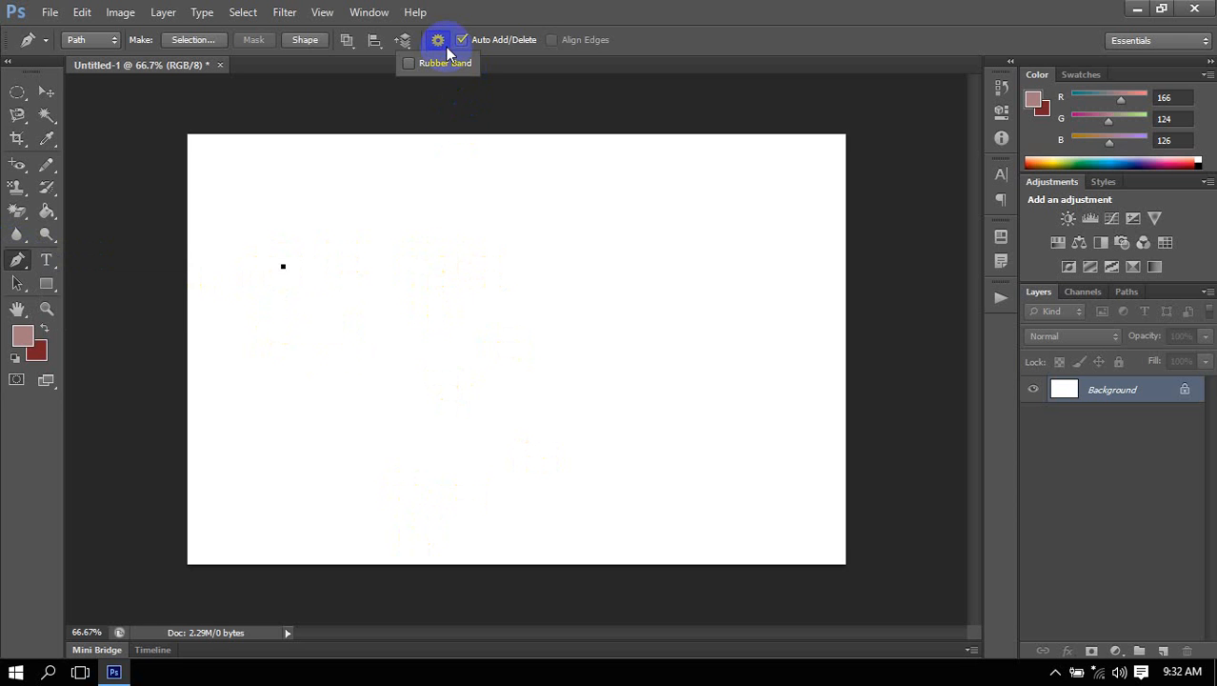
pyautogui.click(439, 67)
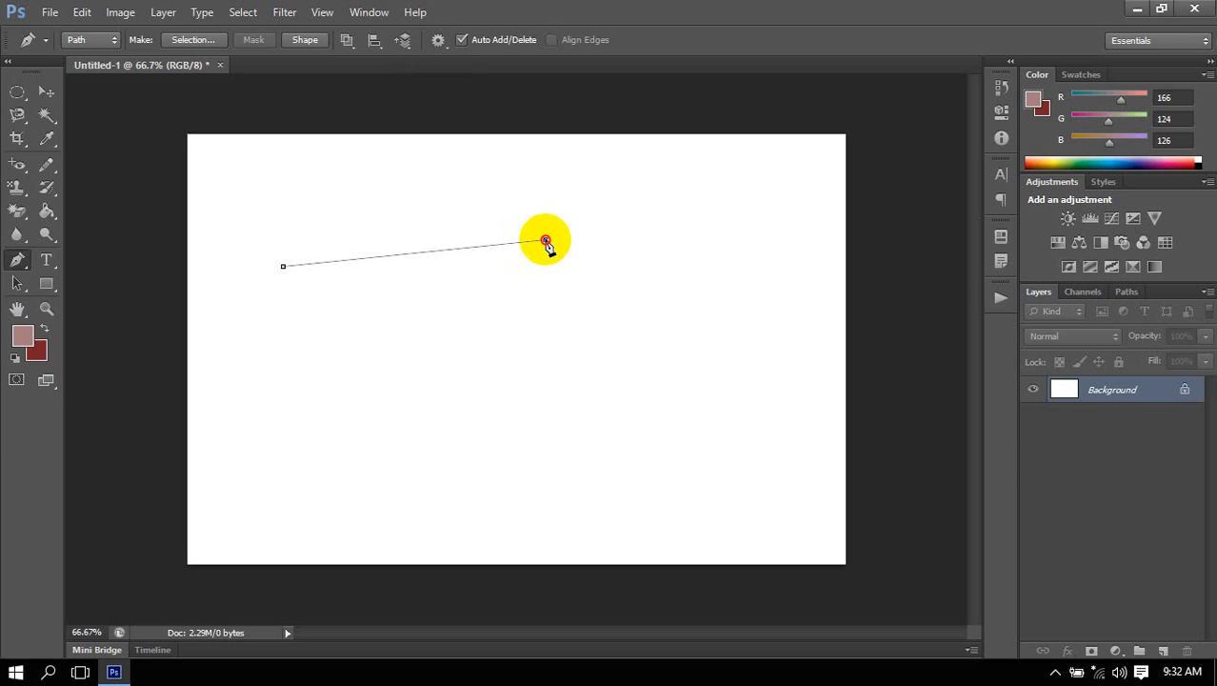
pyautogui.moveTo(546, 239); pyautogui.dragTo(690, 358)
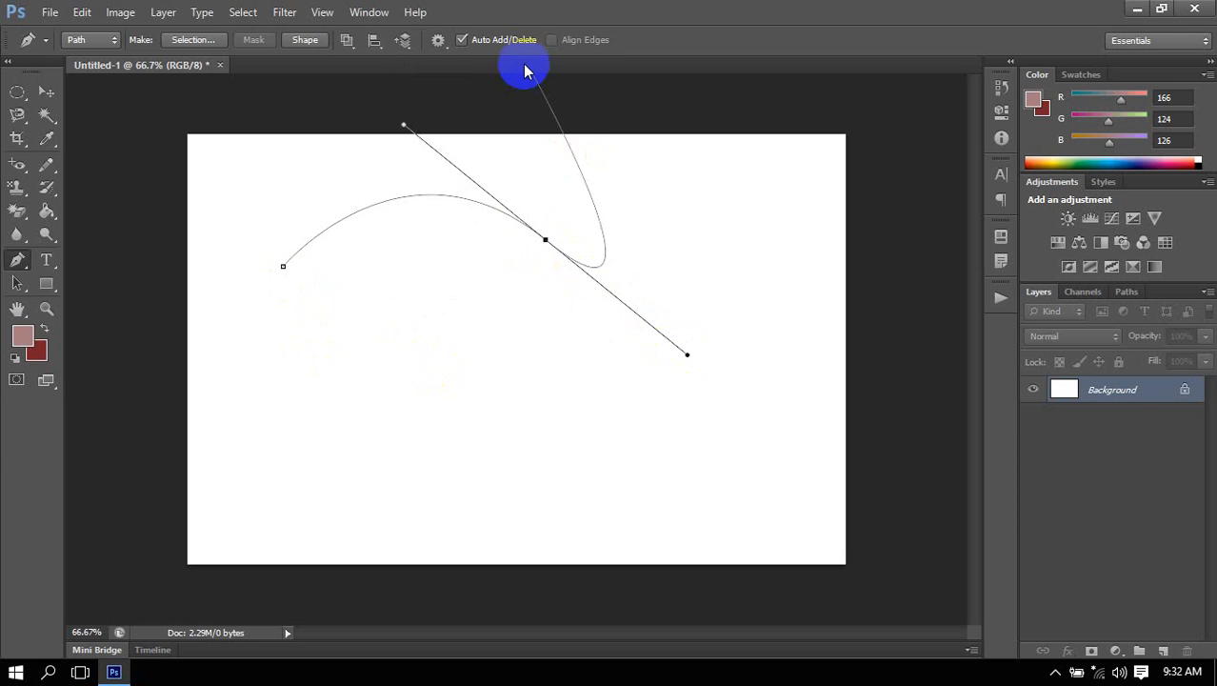
# Turn off Rubber Band and shorten the outgoing direction handle at the curve's right end anchor.
pyautogui.click(439, 40)
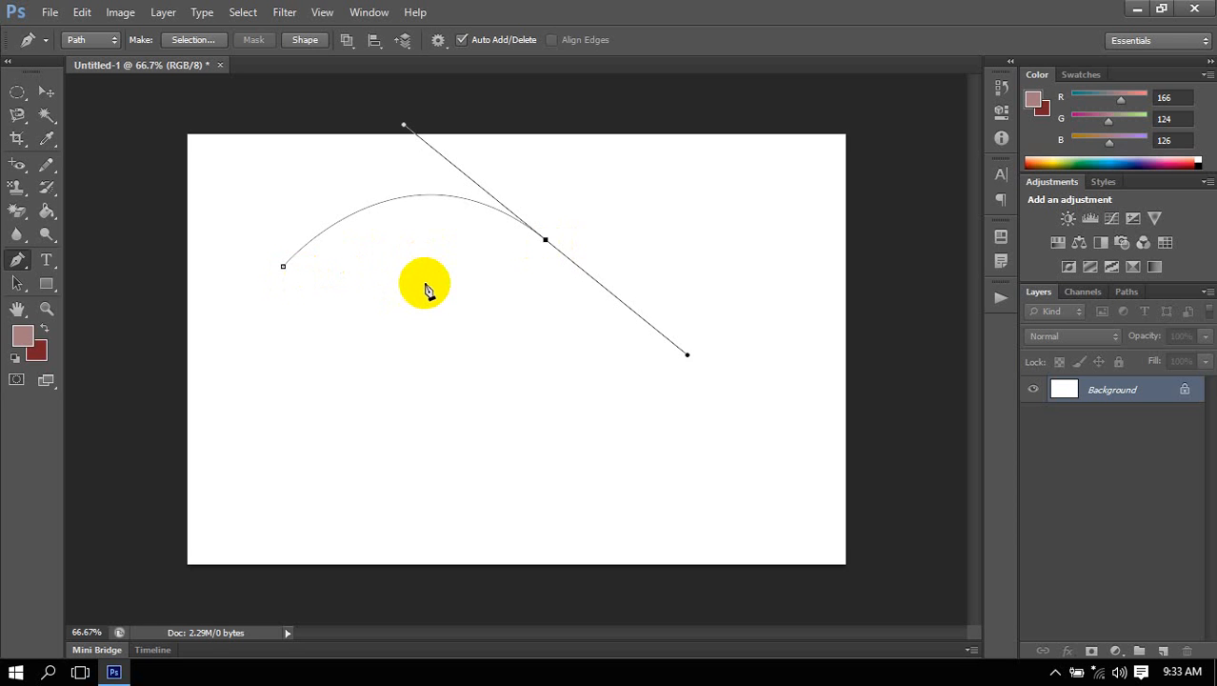
pyautogui.keyDown('ctrl'); pyautogui.click(671, 402); pyautogui.keyUp('ctrl')
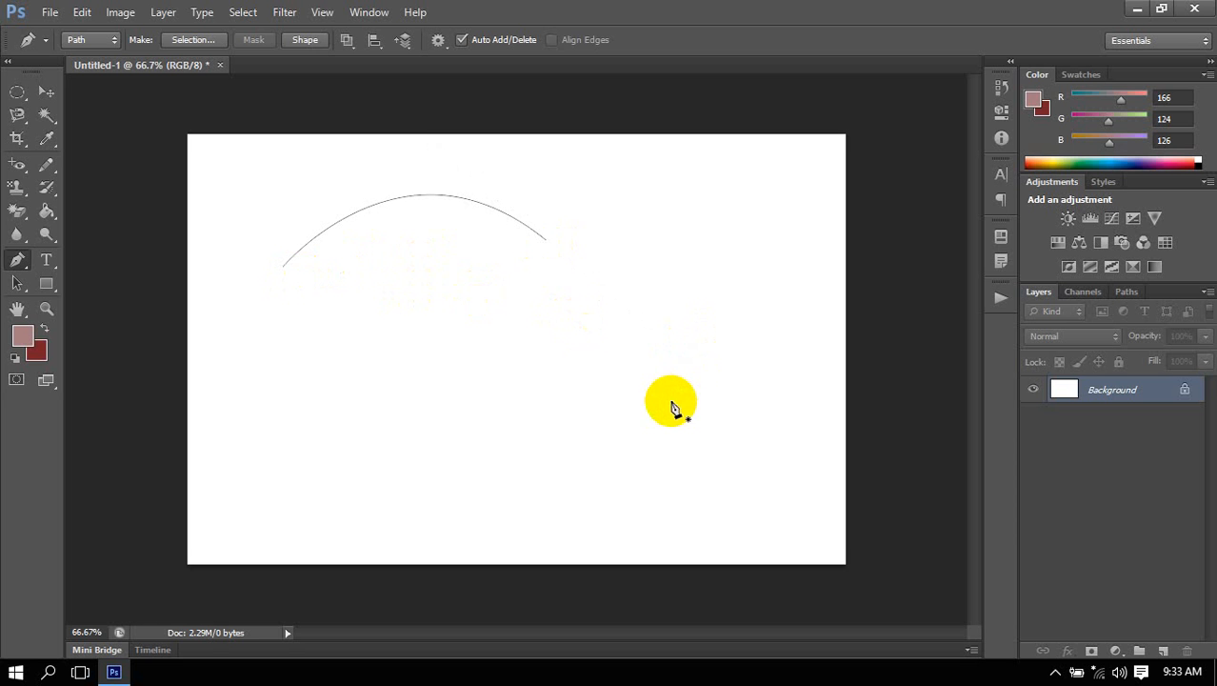
pyautogui.moveTo(546, 239); pyautogui.dragTo(673, 342)
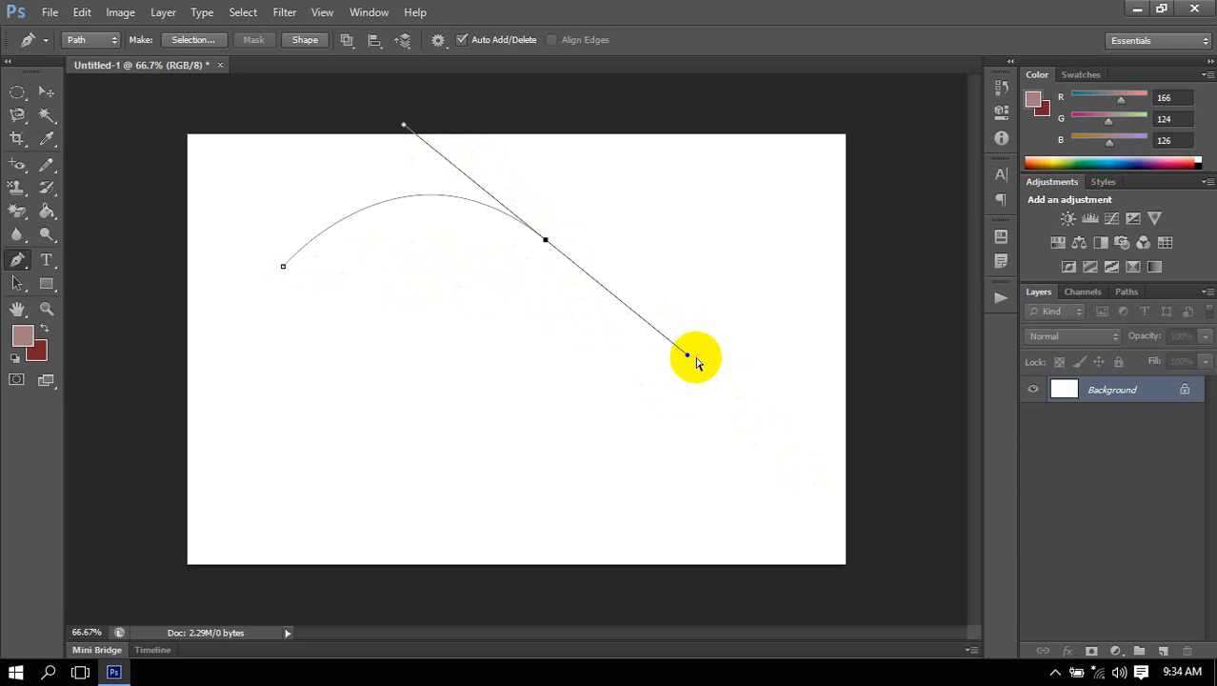
pyautogui.moveTo(688, 356); pyautogui.dragTo(652, 326)
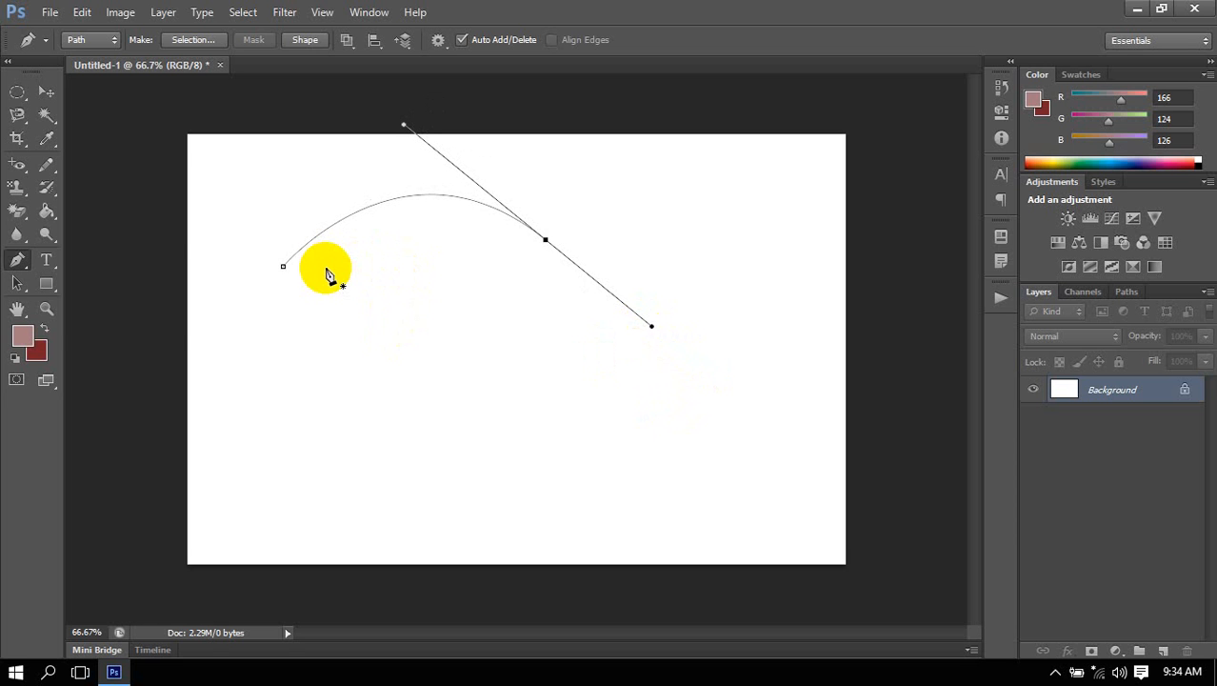
# With Auto Add/Delete enabled, add an anchor point in the middle of the curve and pull it down to form a valley.
pyautogui.click(18, 261)
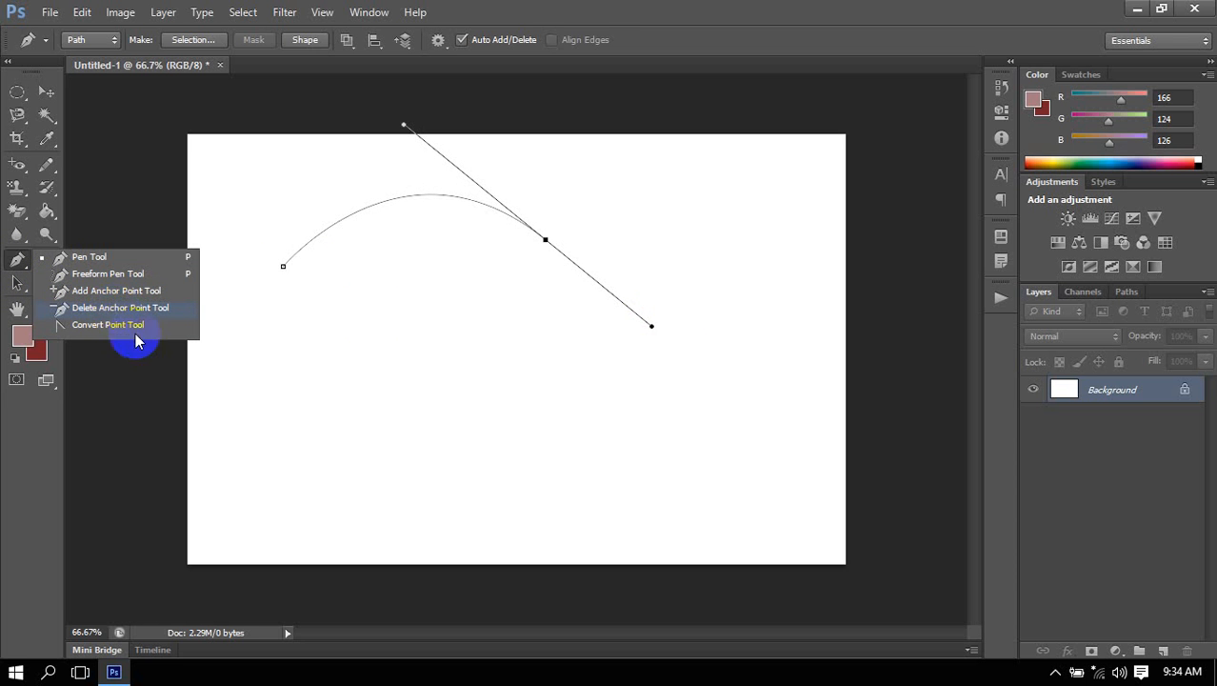
pyautogui.click(620, 36)
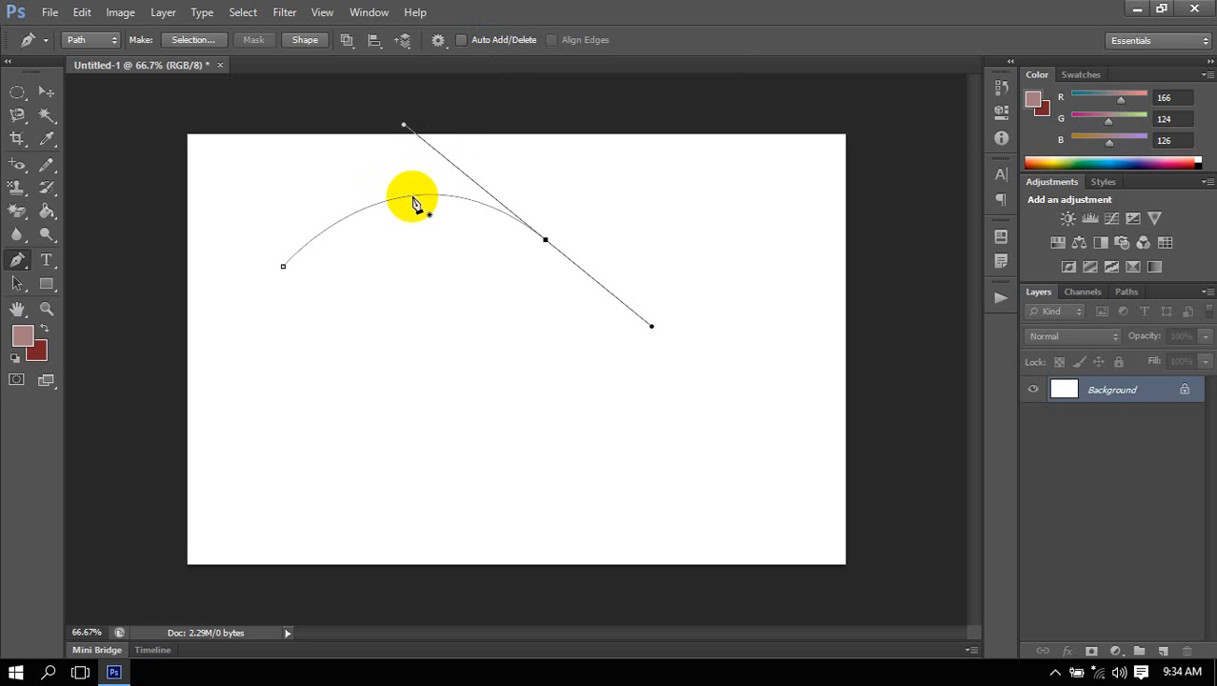
pyautogui.click(492, 41)
pyautogui.click(411, 198)
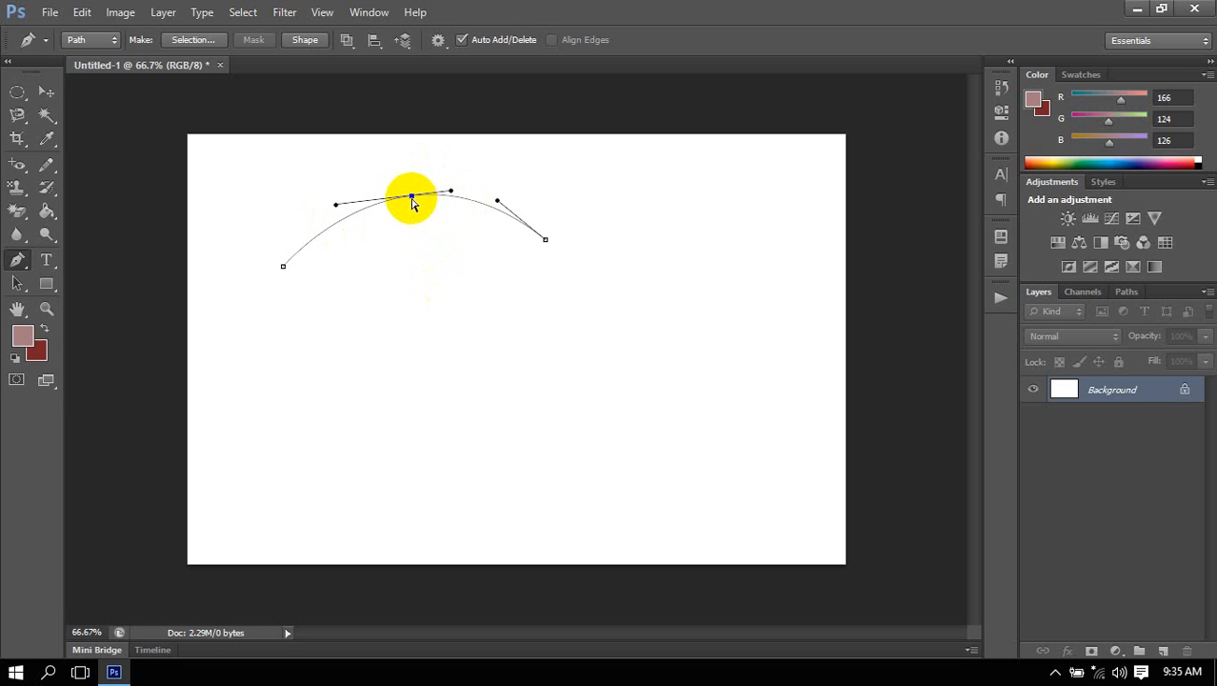
pyautogui.moveTo(412, 198); pyautogui.dragTo(433, 409)
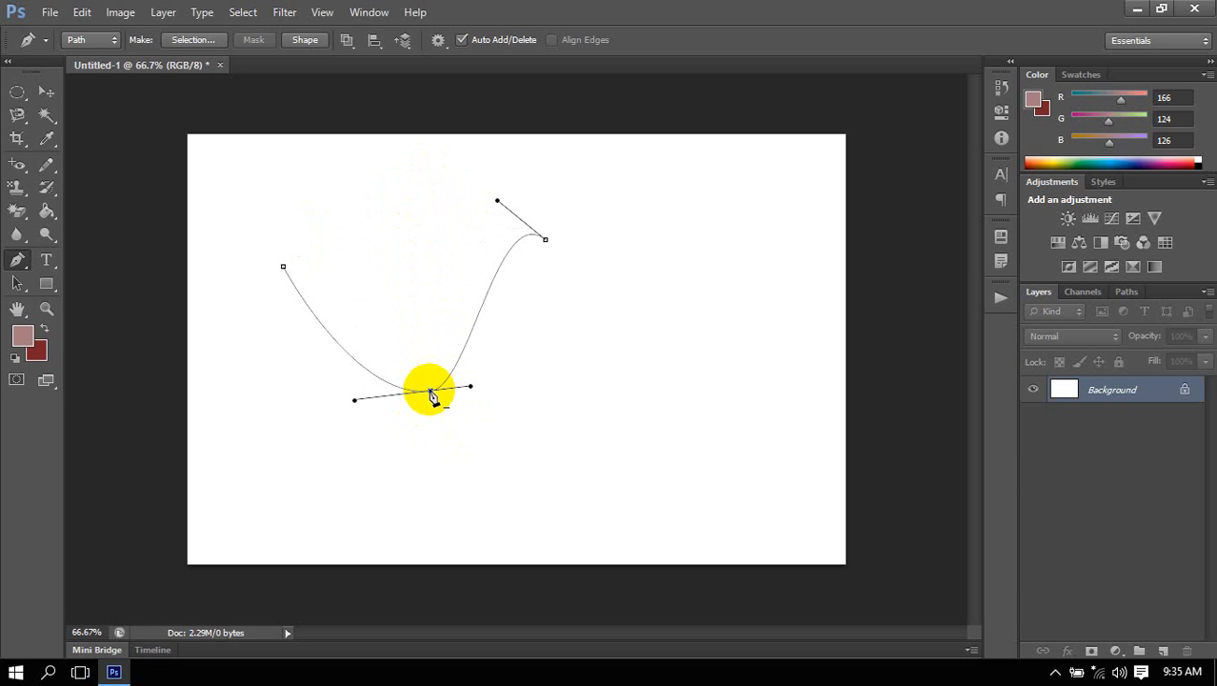
# Remove the middle anchor point and reshape the curve using the direction handles of its right end anchor.
pyautogui.click(433, 397)
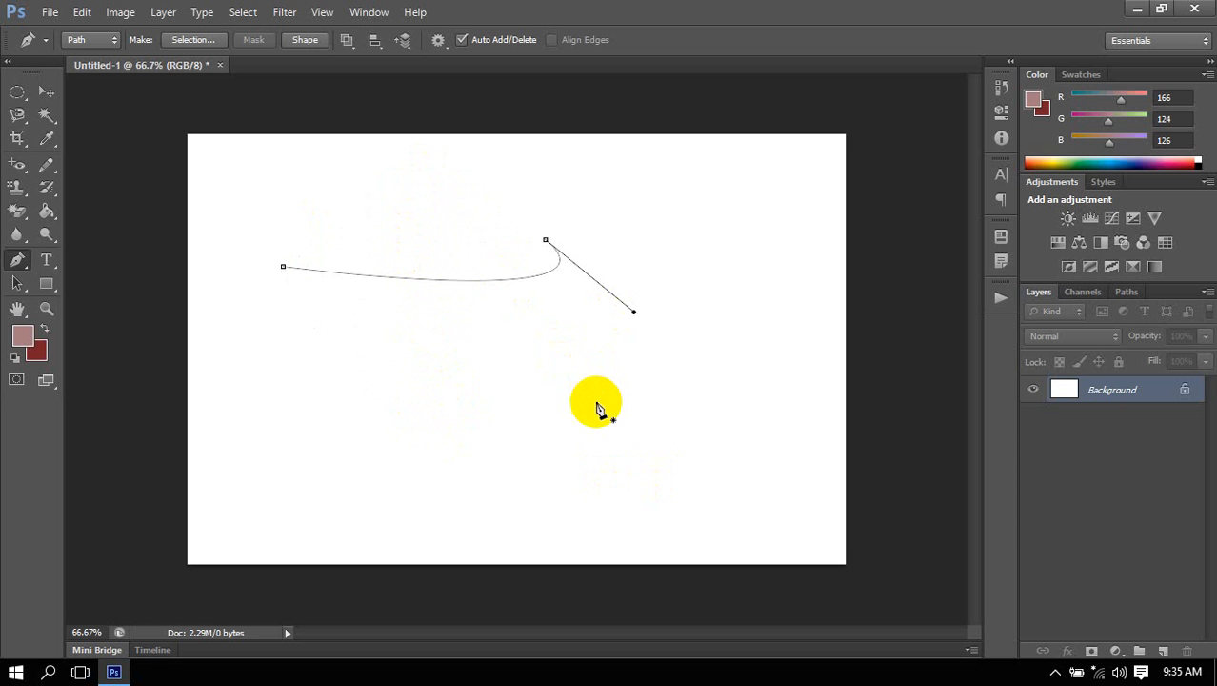
pyautogui.click(635, 312)
pyautogui.moveTo(636, 313); pyautogui.dragTo(669, 373)
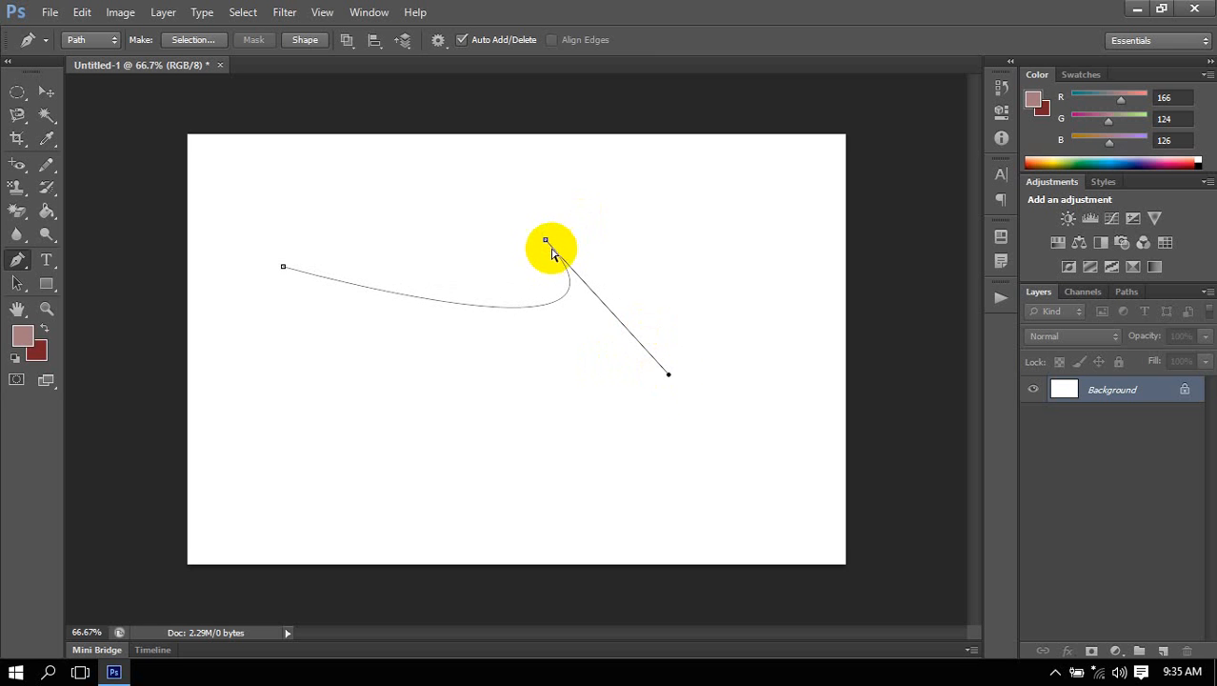
pyautogui.click(547, 241)
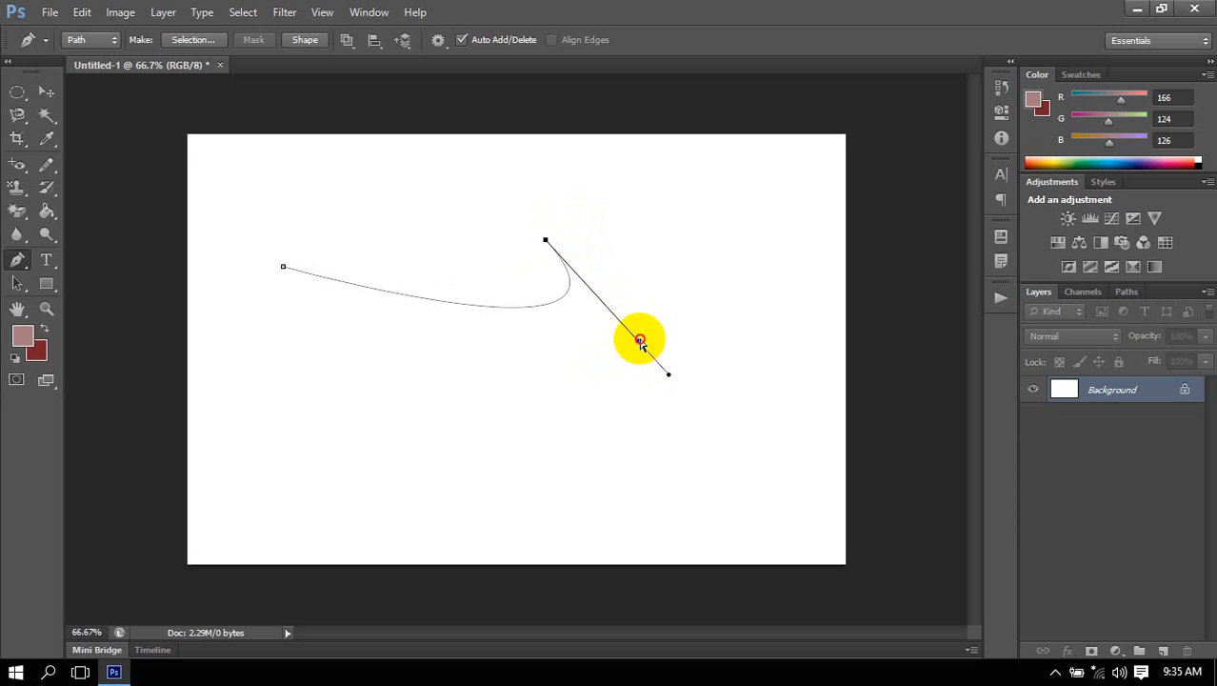
pyautogui.moveTo(639, 340); pyautogui.dragTo(540, 196)
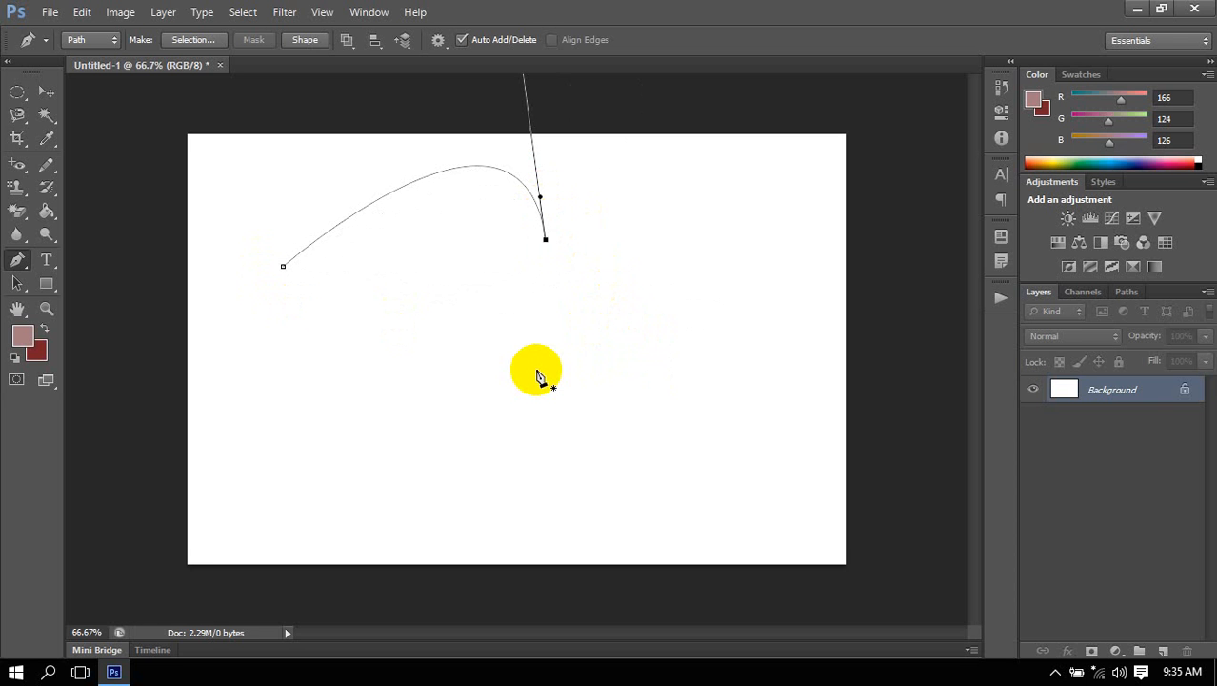
# Undo all the path edits until the canvas is blank.
pyautogui.hotkey('ctrl', 'alt', 'z')
pyautogui.hotkey('ctrl', 'alt', 'z')
pyautogui.hotkey('ctrl', 'alt', 'z')
pyautogui.hotkey('ctrl', 'alt', 'z')
pyautogui.hotkey('ctrl', 'alt', 'z')
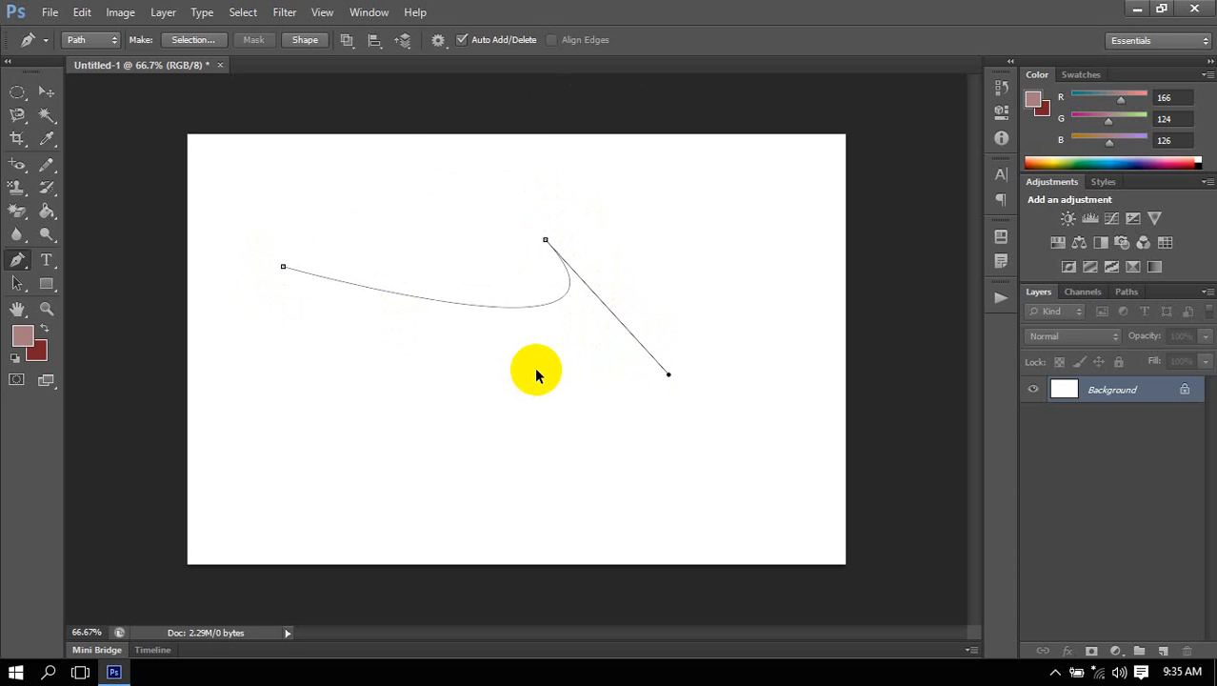
pyautogui.hotkey('ctrl', 'alt', 'z')
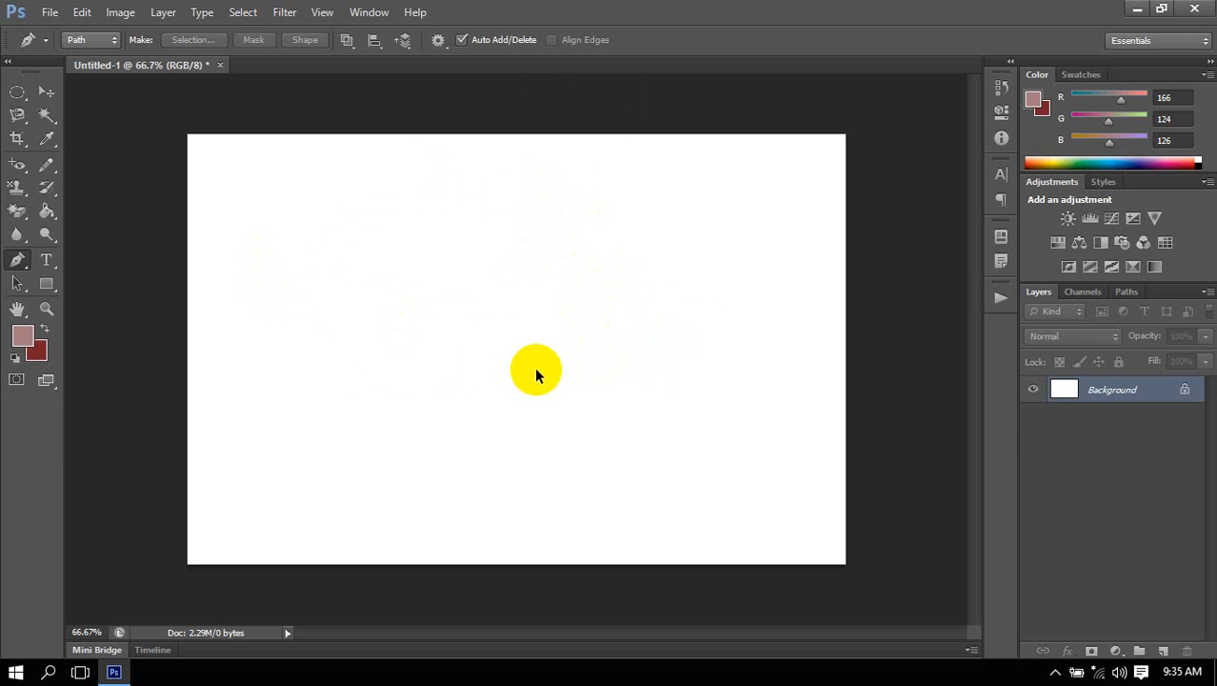
# Open the image 0004861.jpg of the New Beetle cars from the Wallpapers folder.
pyautogui.click(51, 12)
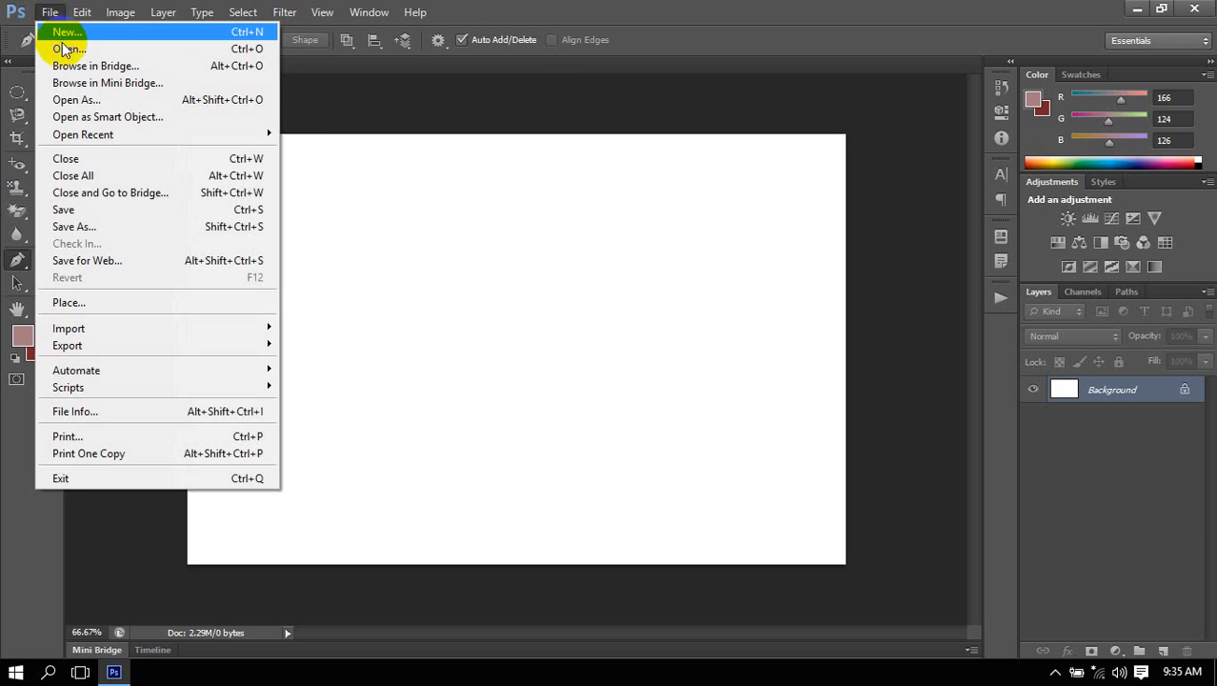
pyautogui.click(65, 48)
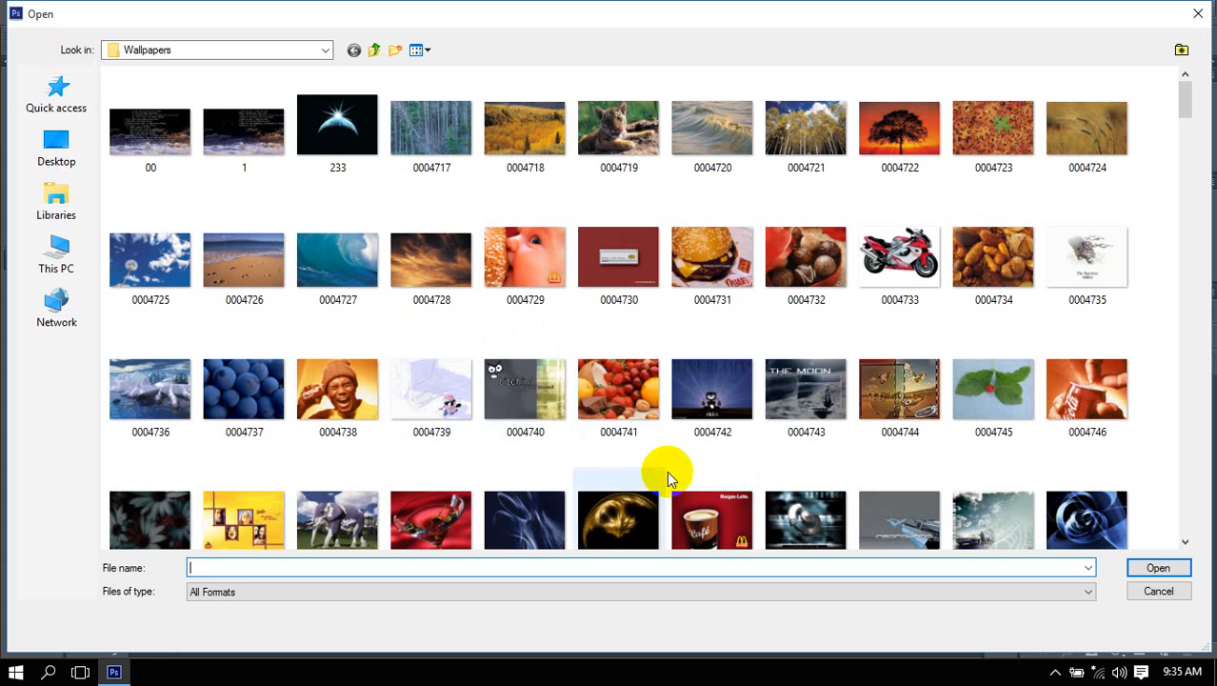
pyautogui.scroll(-2, 640, 362)
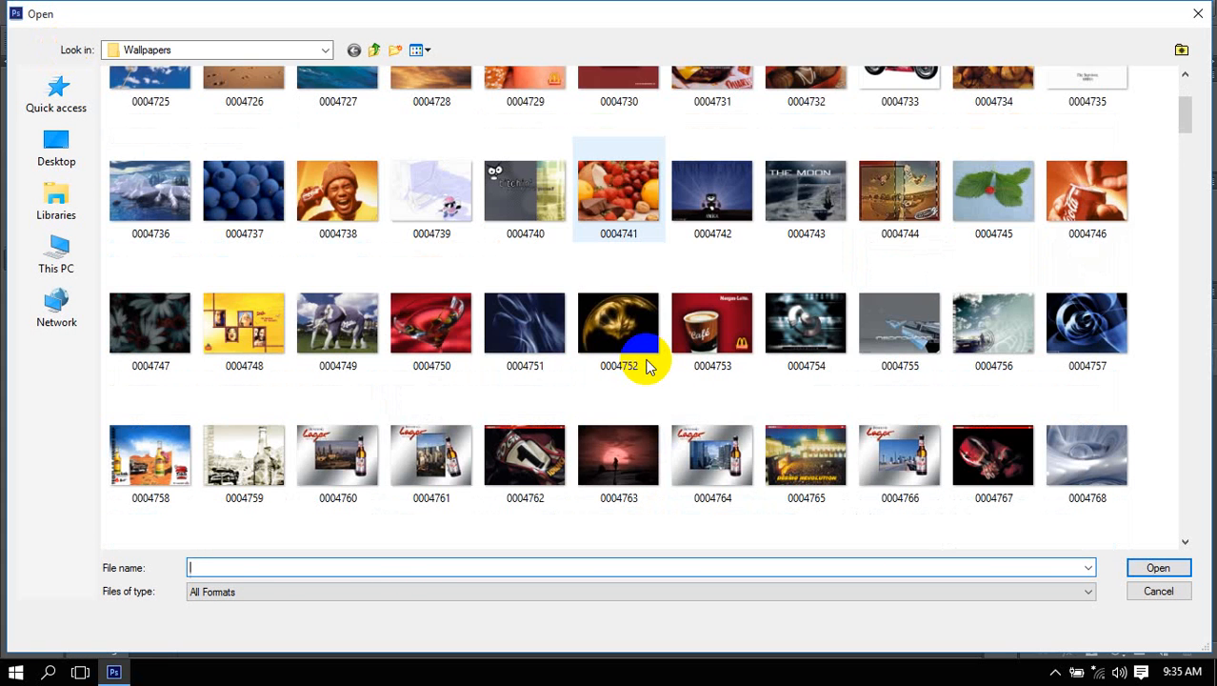
pyautogui.scroll(-4, 647, 366)
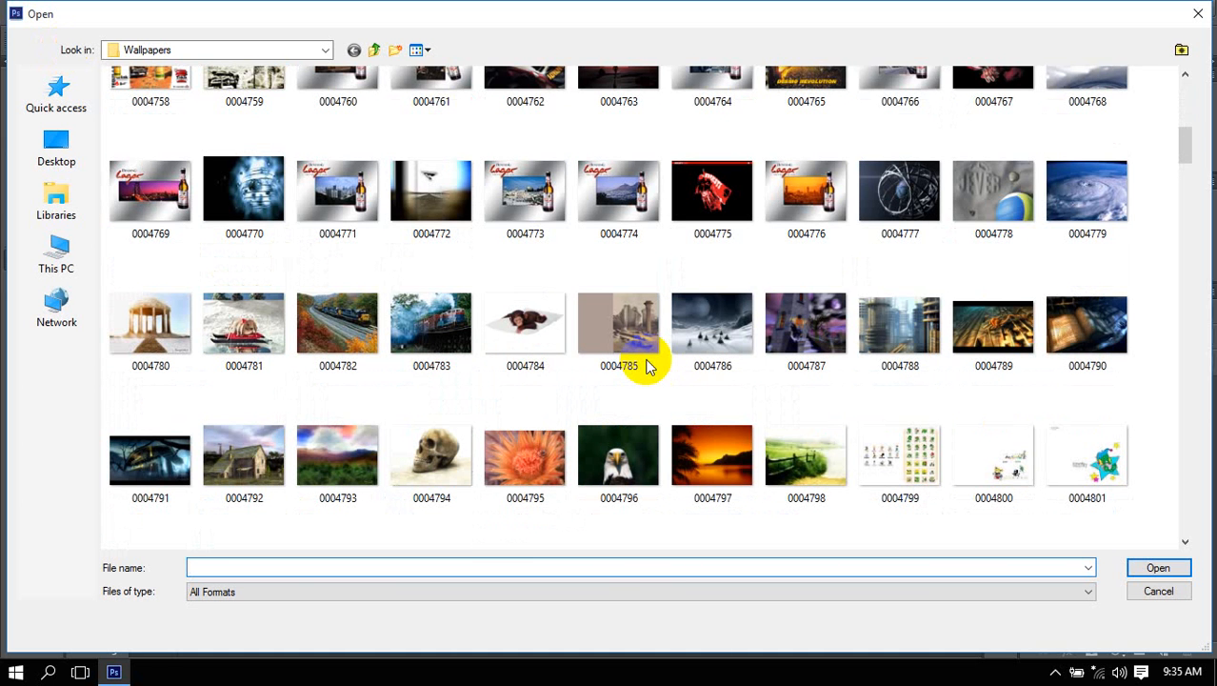
pyautogui.scroll(-5, 646, 367)
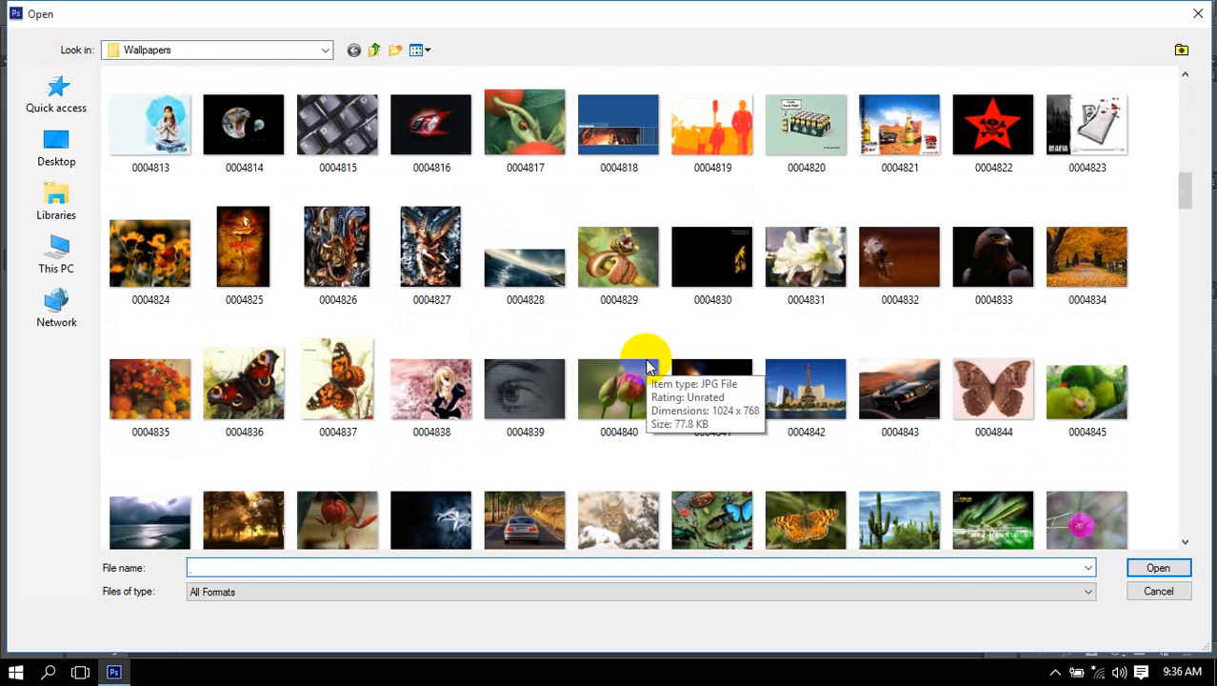
pyautogui.scroll(-2, 658, 367)
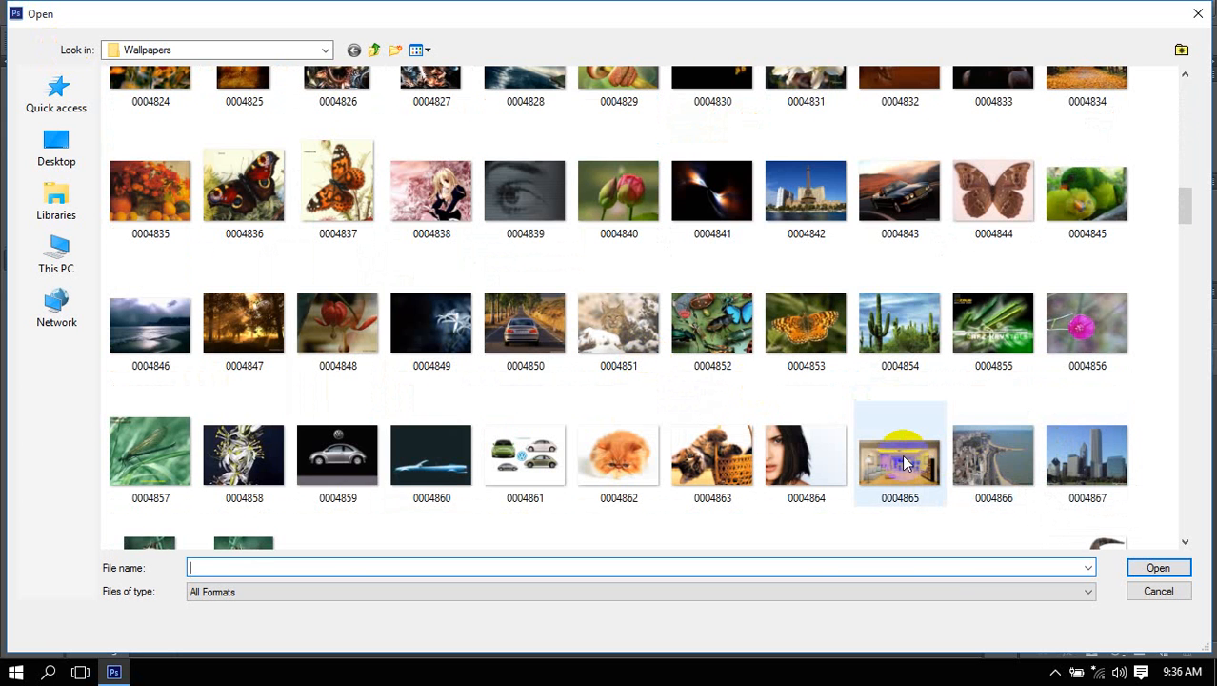
pyautogui.click(519, 440)
pyautogui.doubleClick(519, 439)
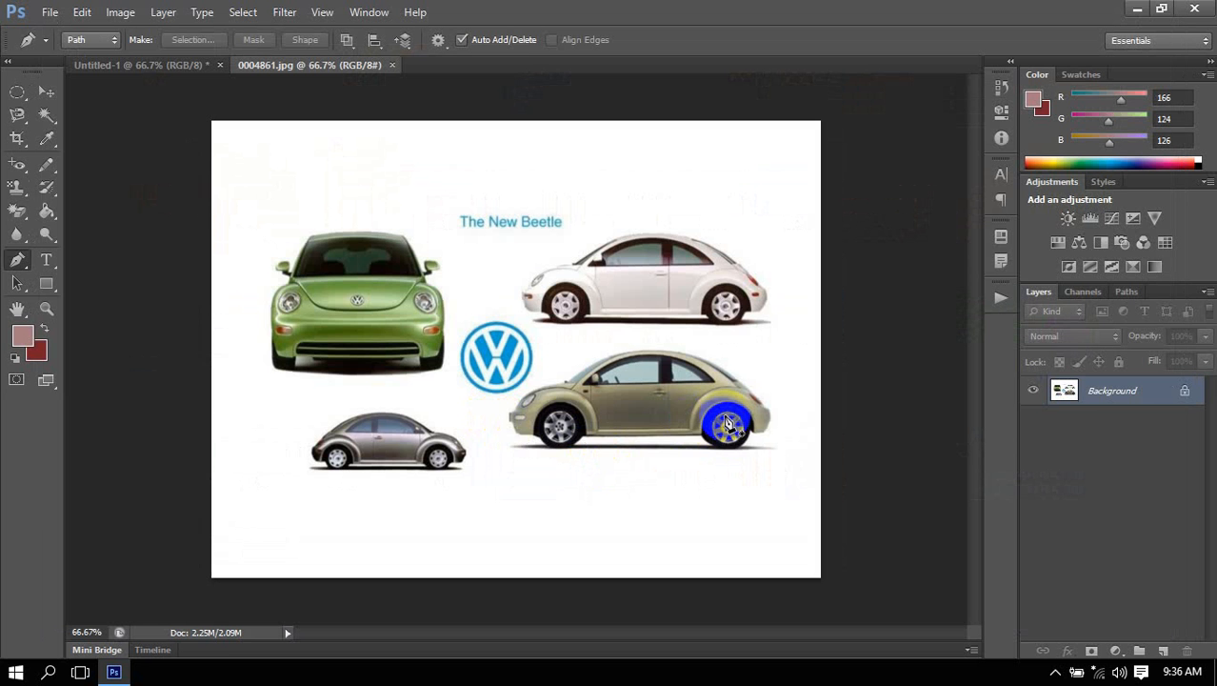
# Convert the car image's locked Background into a regular editable layer, keeping the default layer settings.
pyautogui.scroll(2, 778, 268)
pyautogui.scroll(4, 777, 269)
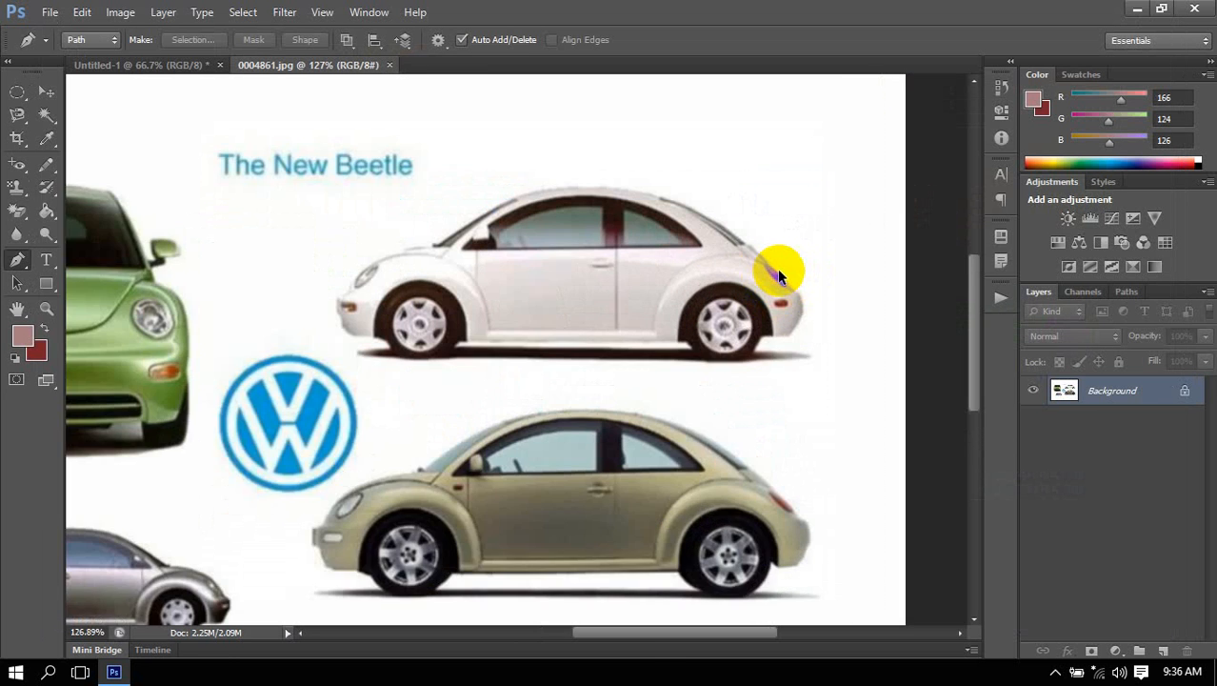
pyautogui.doubleClick(1182, 392)
pyautogui.click(746, 211)
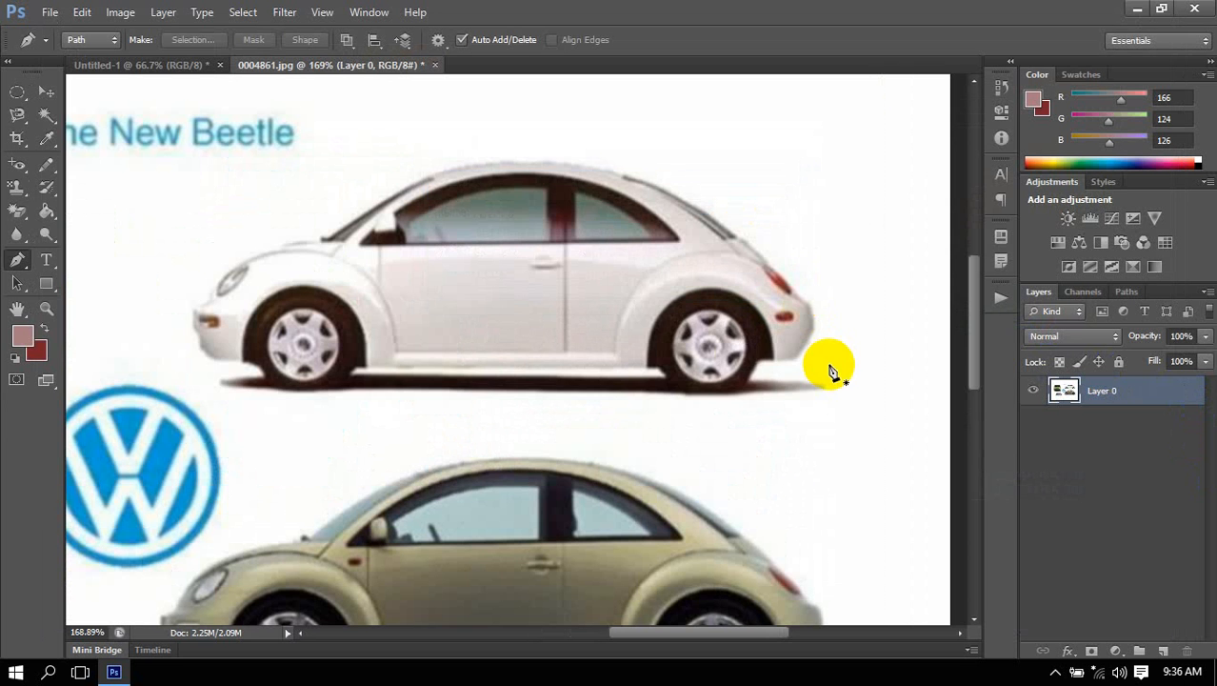
pyautogui.scroll(-2, 642, 285)
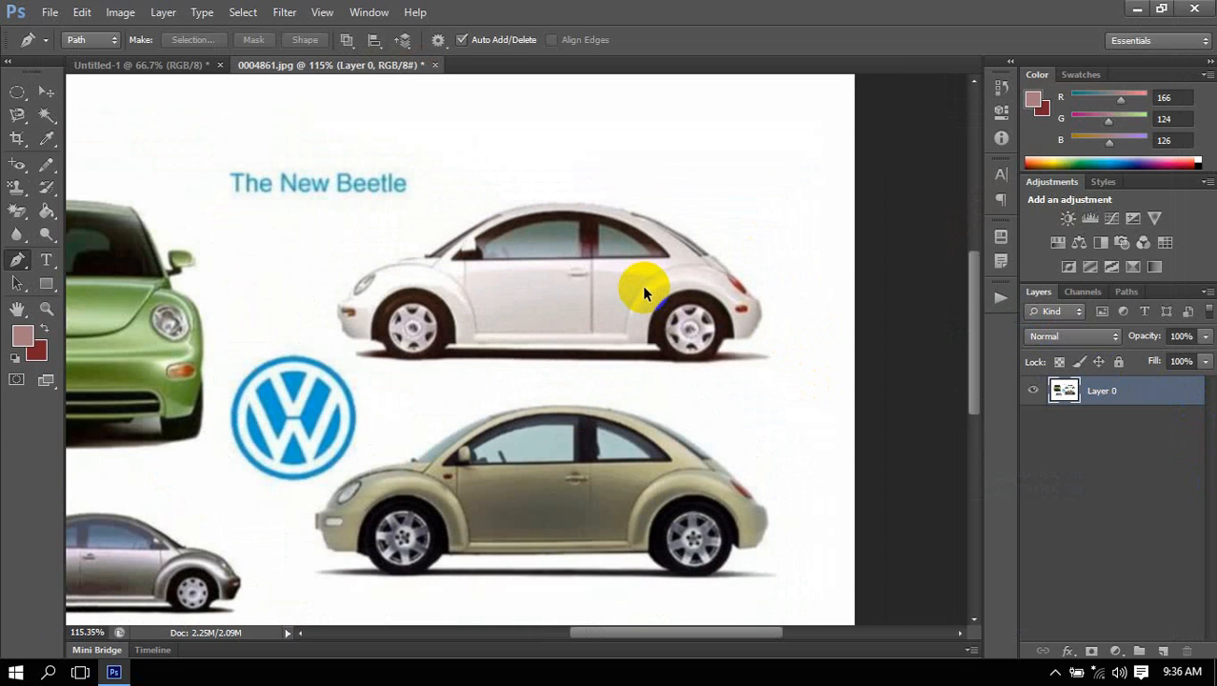
pyautogui.scroll(2, 665, 176)
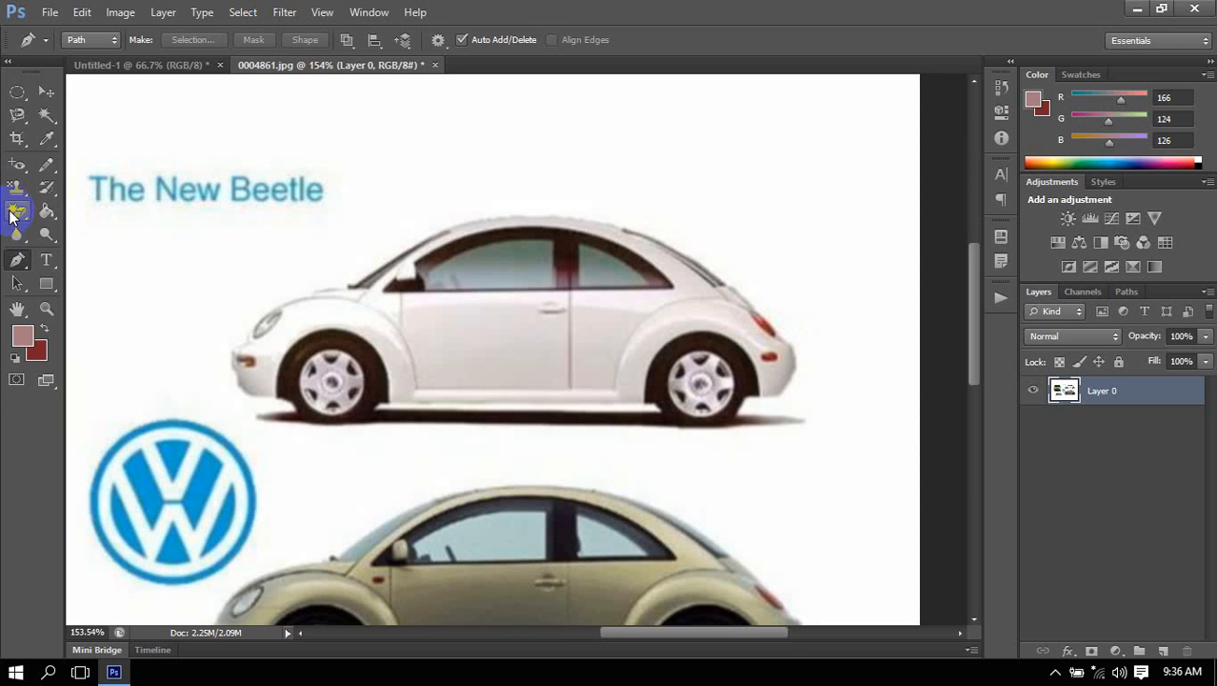
# Try removing the white background around the cars with the Magic Eraser at tolerance 32, and undo the erasure.
pyautogui.moveTo(17, 212); pyautogui.dragTo(77, 245)
pyautogui.click(469, 148)
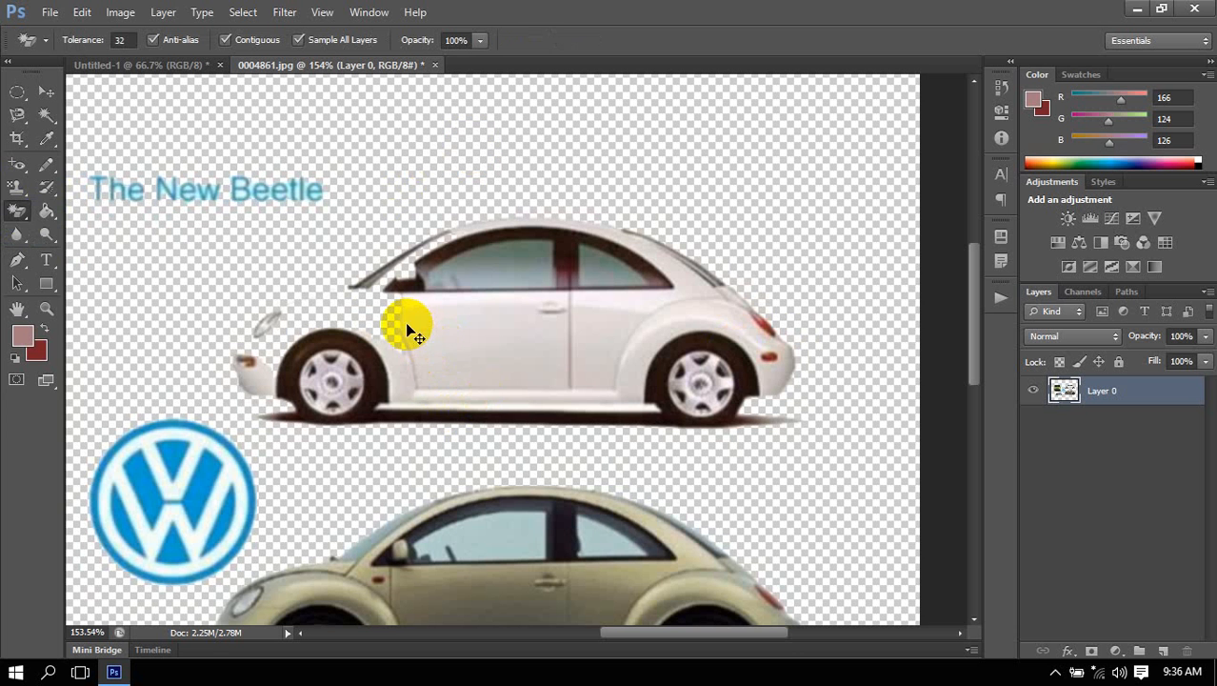
pyautogui.click(353, 327)
pyautogui.scroll(4, 354, 324)
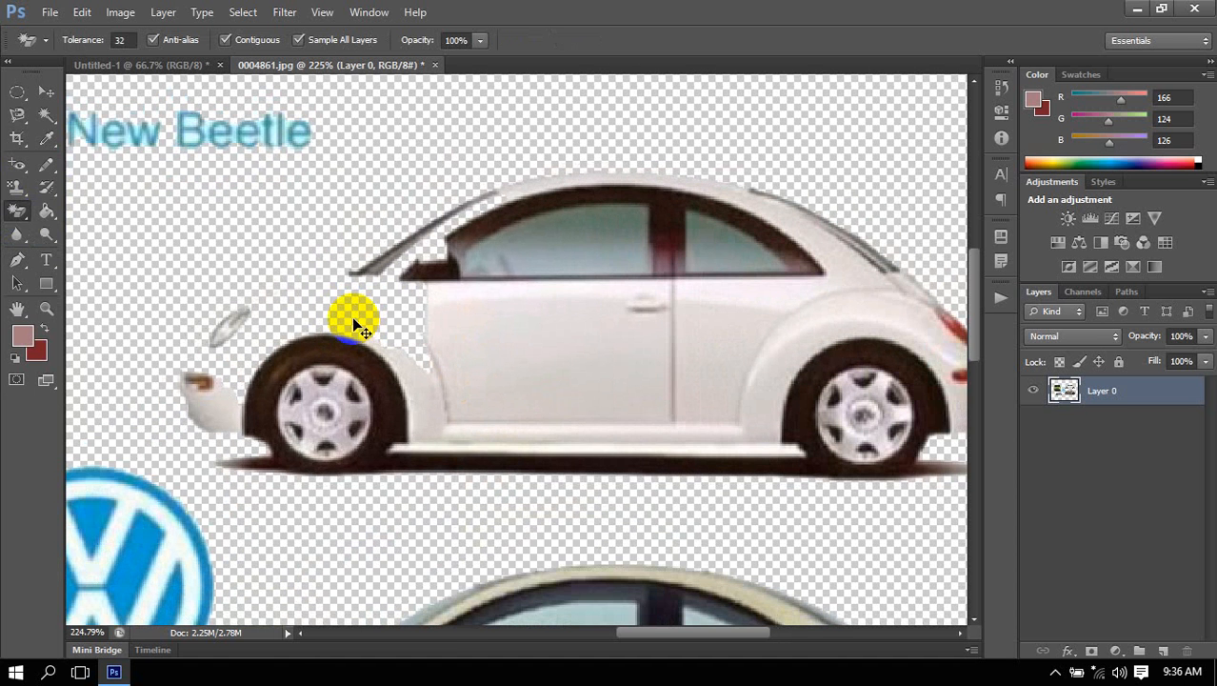
pyautogui.scroll(-6, 353, 323)
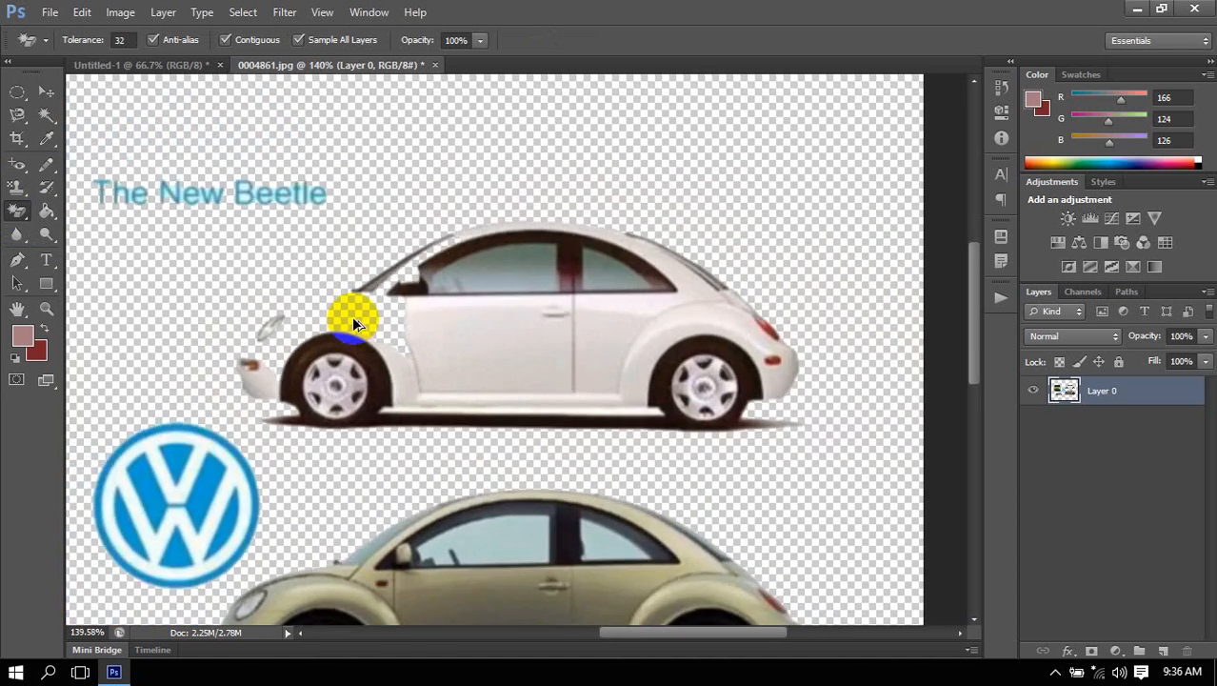
pyautogui.scroll(-3, 352, 320)
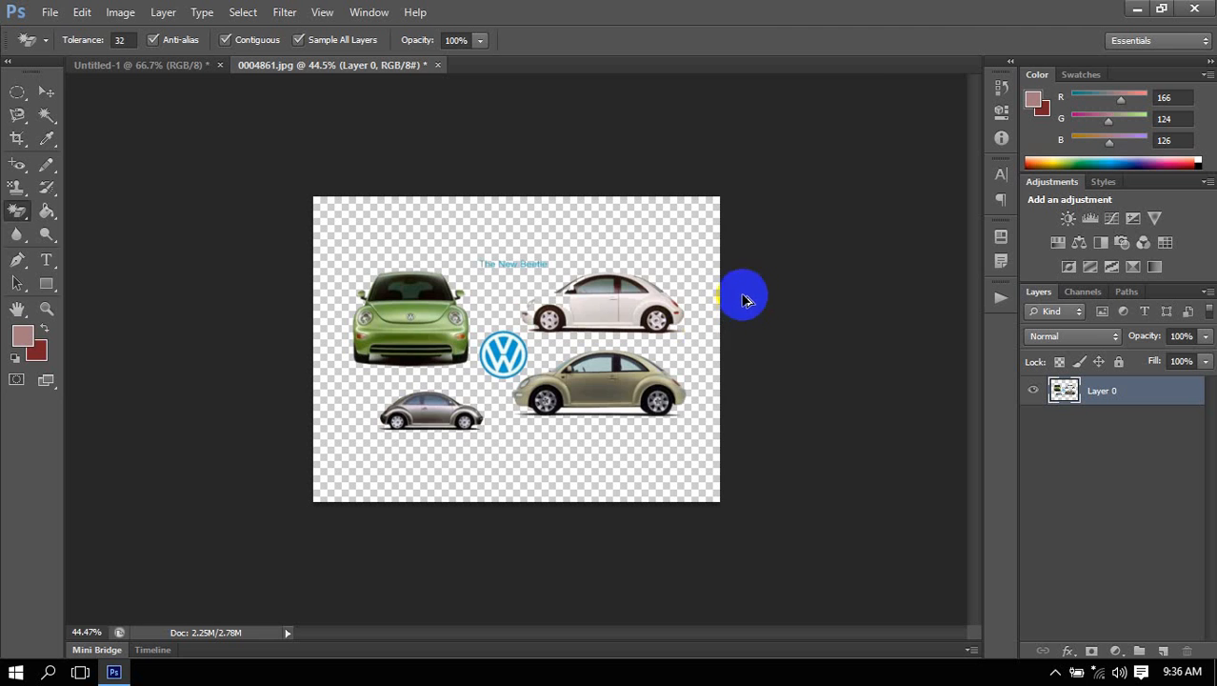
pyautogui.scroll(6, 753, 288)
pyautogui.scroll(3, 757, 286)
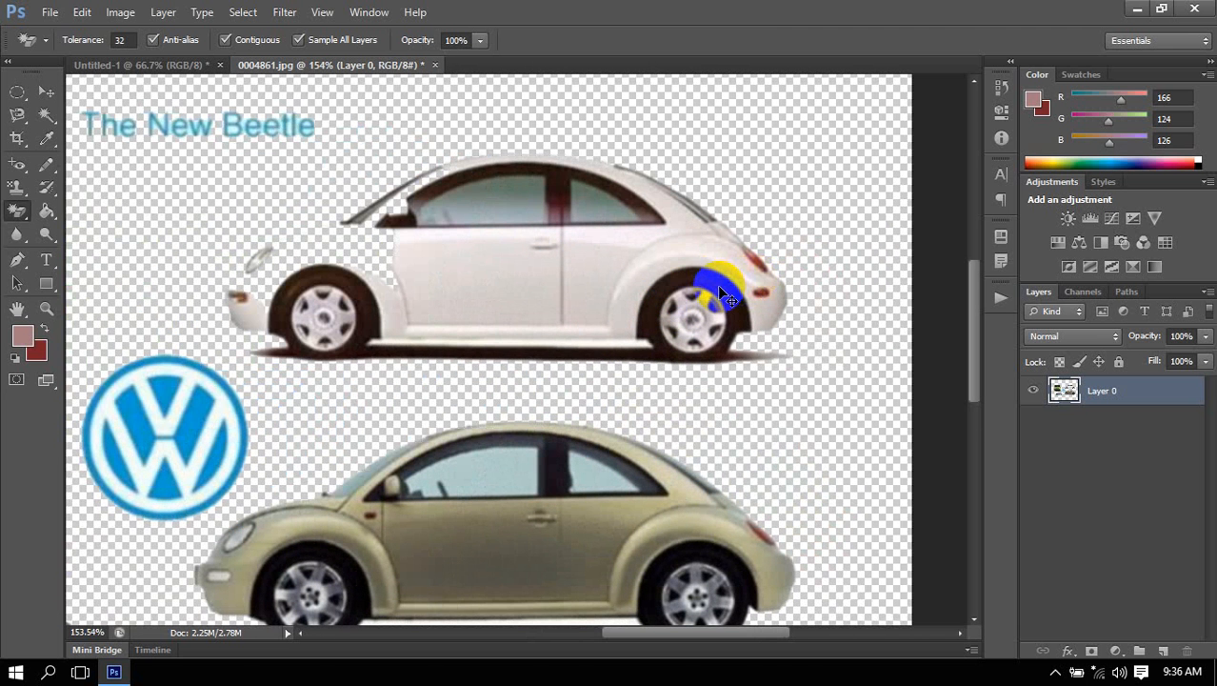
pyautogui.hotkey('ctrl', 'z')
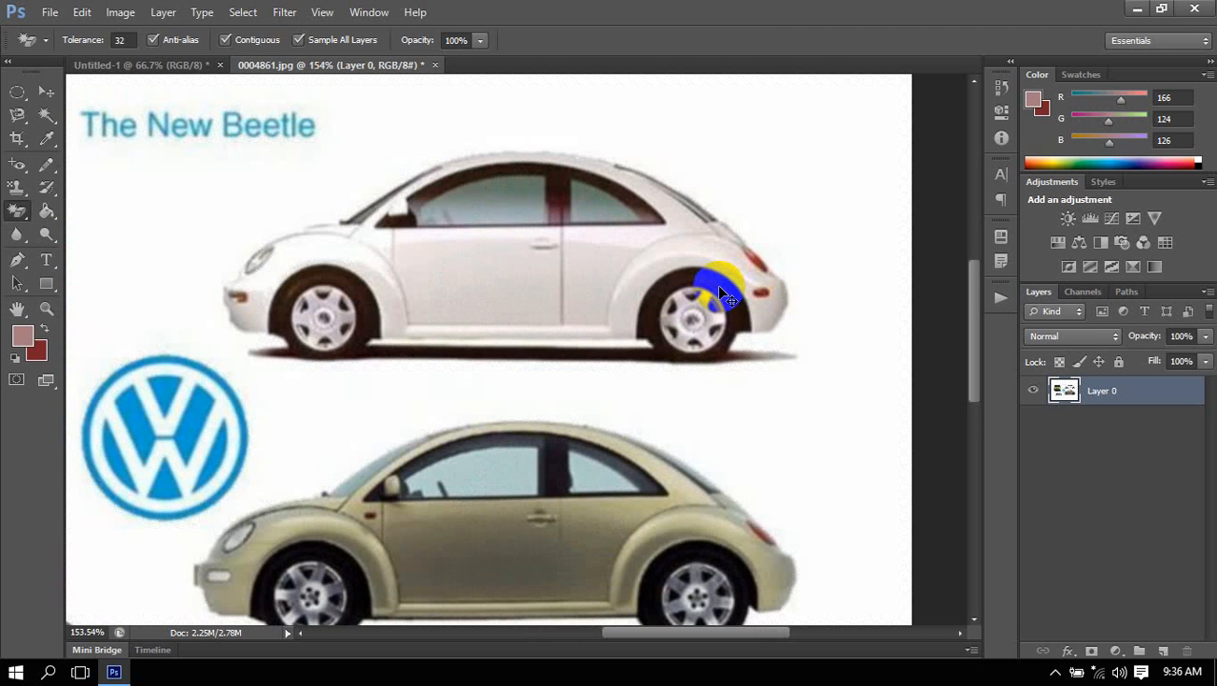
# Select the white car with a rectangular marquee spanning from beyond its front bumper to beyond its rear bumper.
pyautogui.click(17, 91)
pyautogui.click(95, 93)
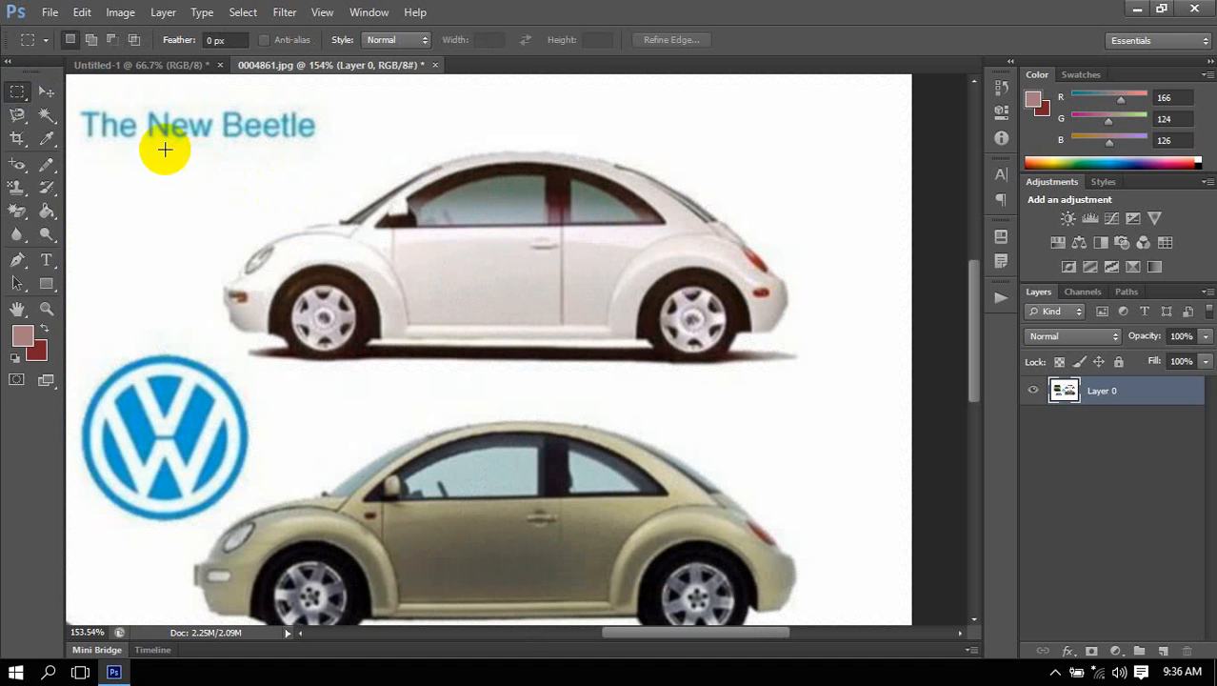
pyautogui.moveTo(164, 149); pyautogui.dragTo(866, 379)
pyautogui.moveTo(872, 368); pyautogui.dragTo(872, 367)
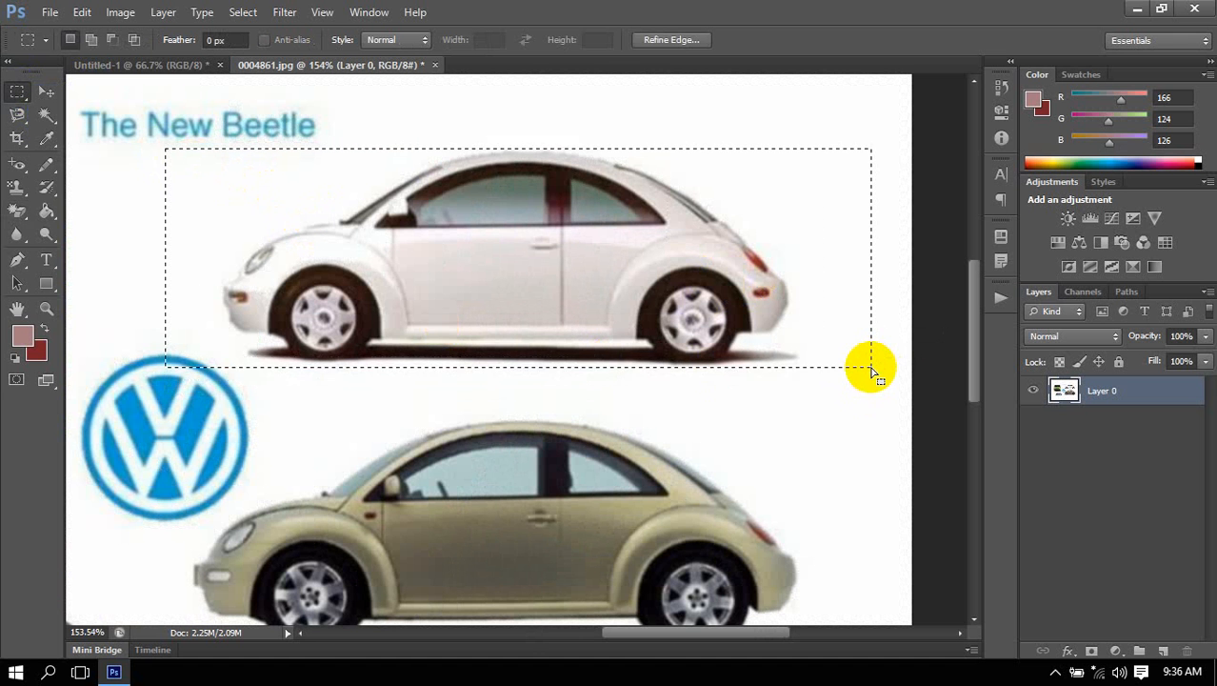
pyautogui.hotkey('ctrl', 'alt', 'i')
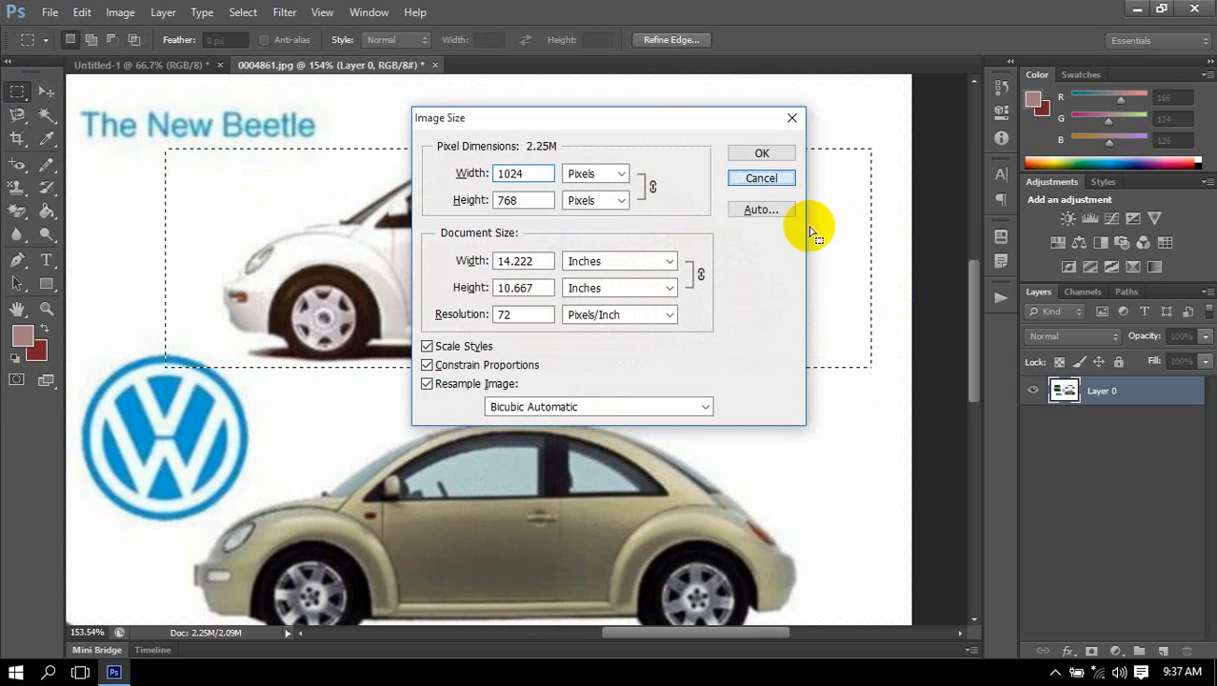
pyautogui.press('Escape')
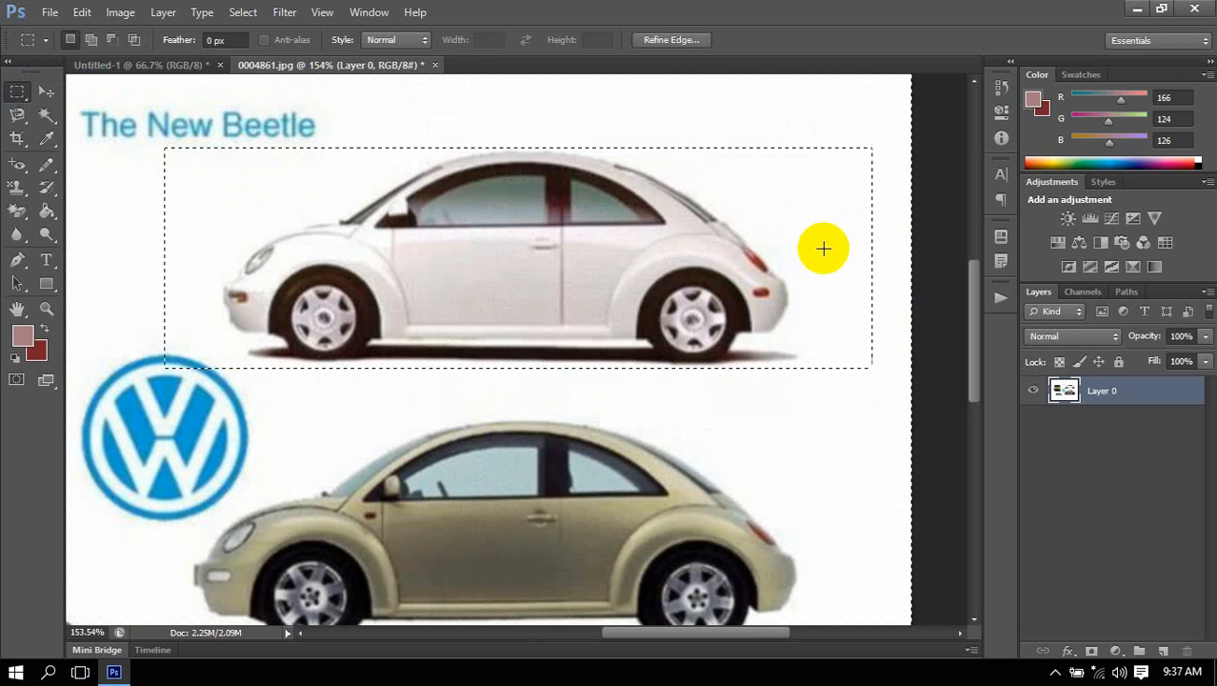
# Invert the selection, delete everything outside the white car's rectangle, and deselect.
pyautogui.hotkey('ctrl', 'shift', 'i')
pyautogui.press('Delete')
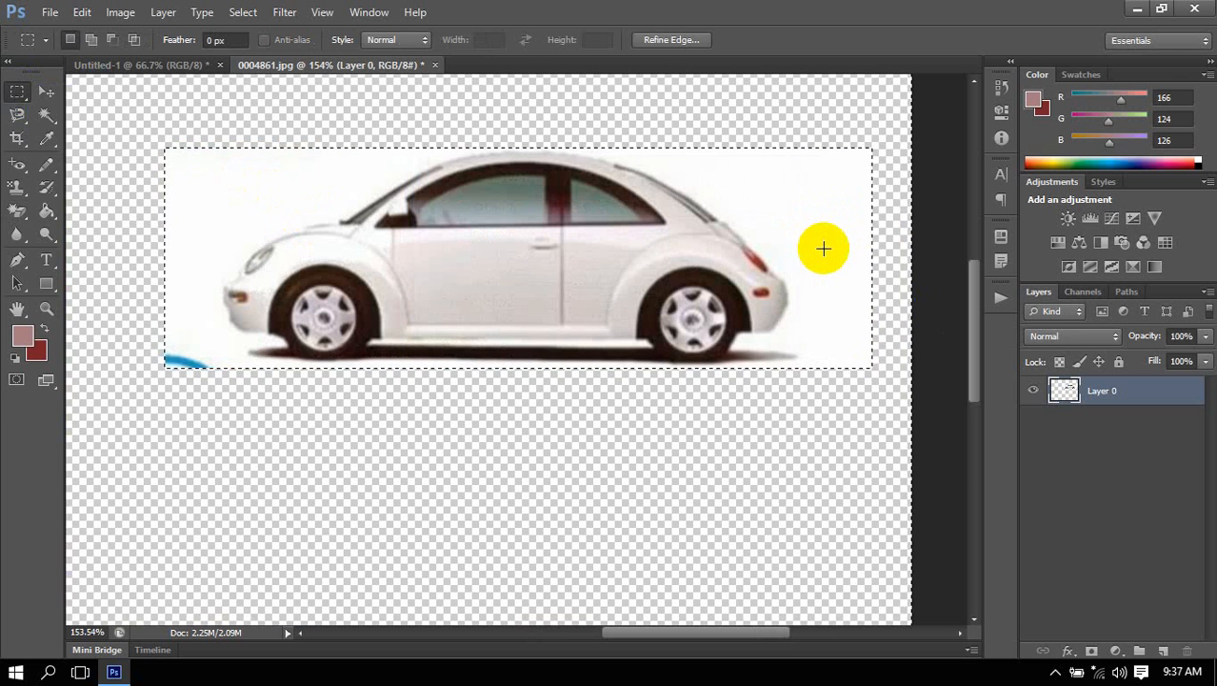
pyautogui.hotkey('ctrl', 'd')
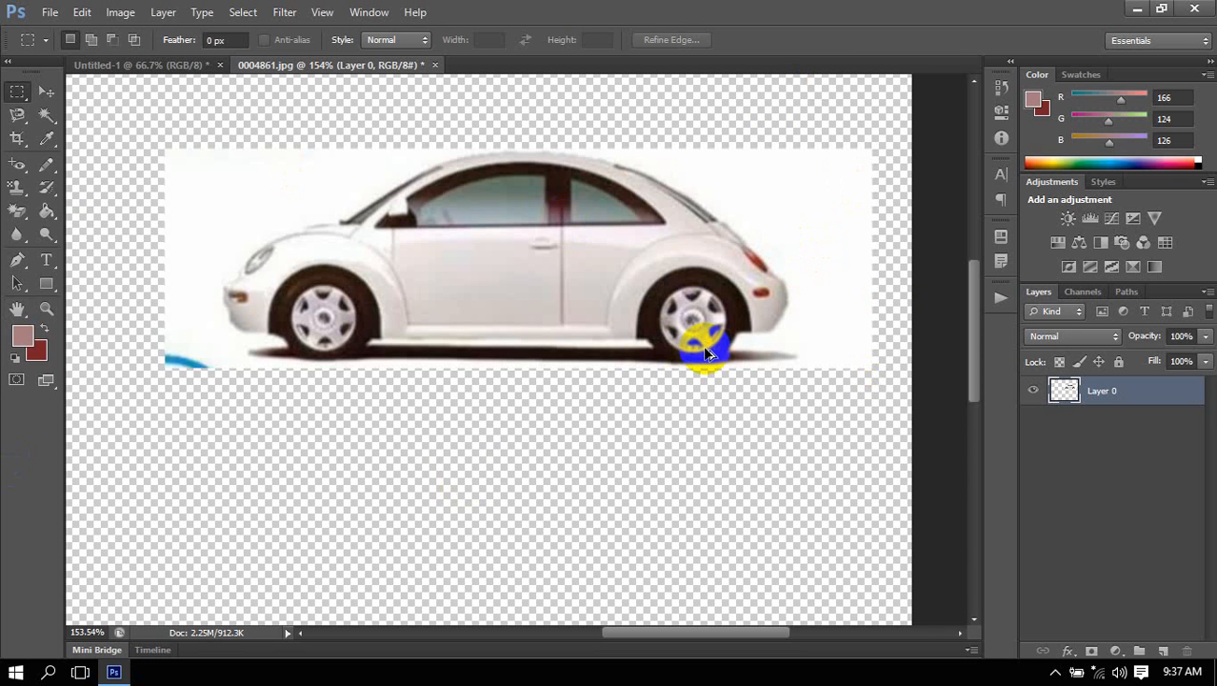
# Undo the deletion around the white car and clear the rectangular selection.
pyautogui.hotkey('ctrl', 'alt', 'z')
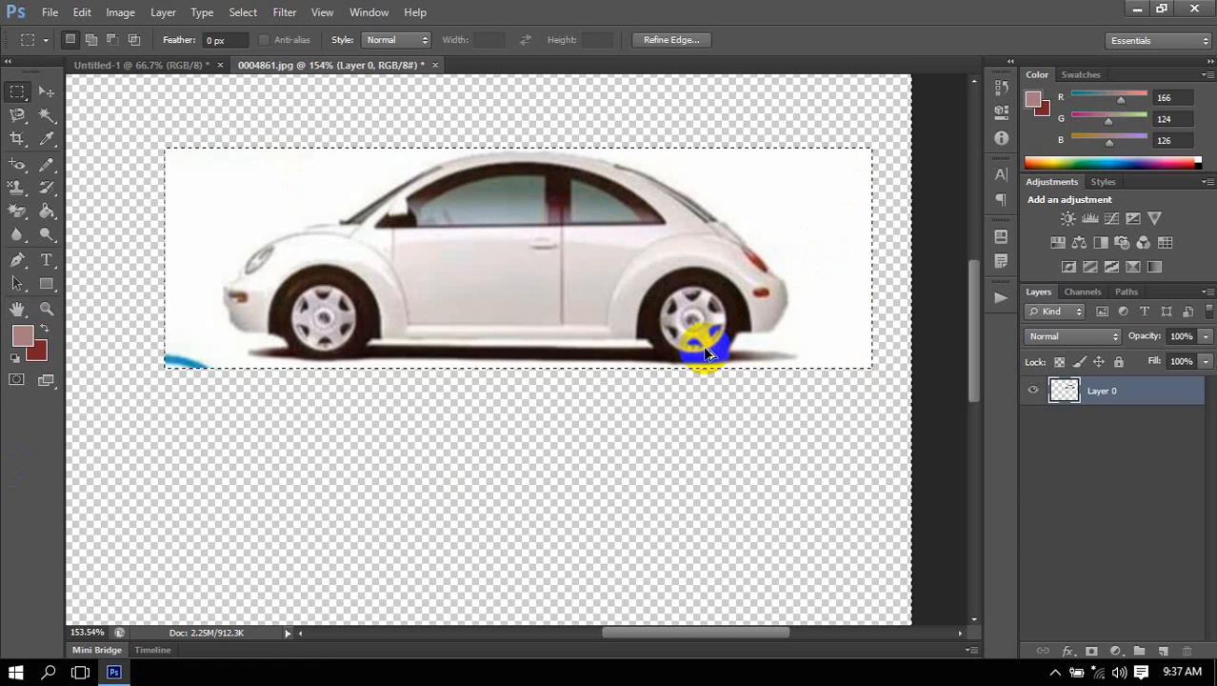
pyautogui.hotkey('ctrl', 'alt', 'z')
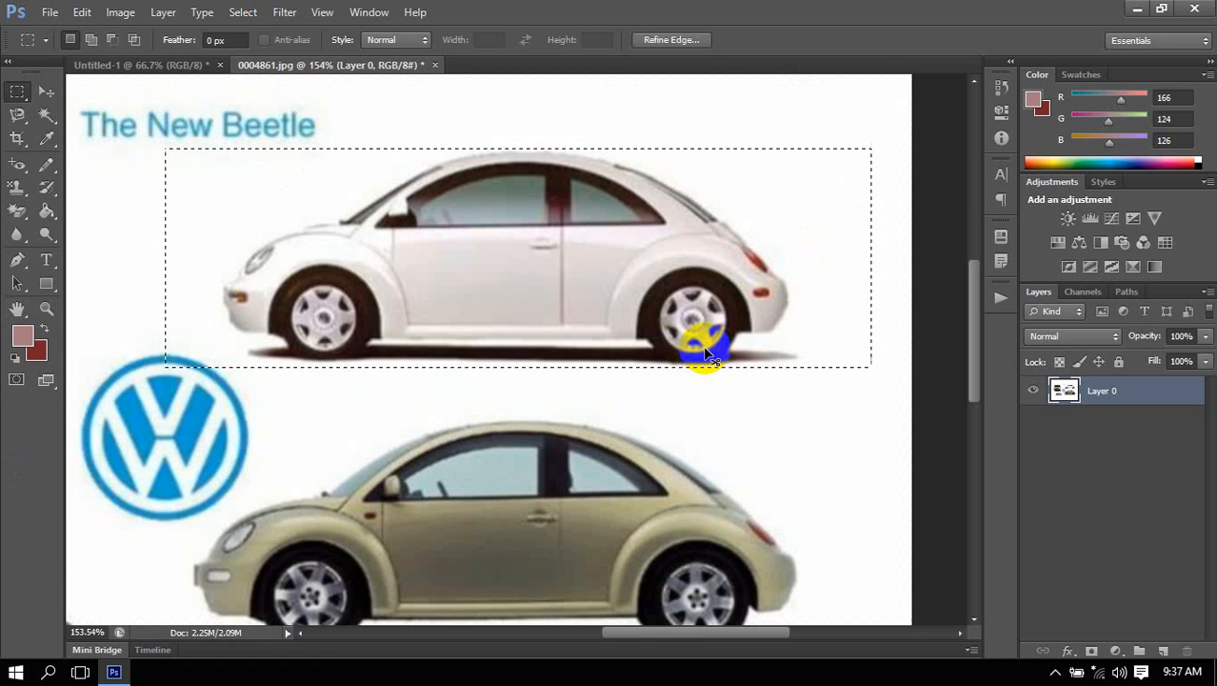
pyautogui.click(704, 352)
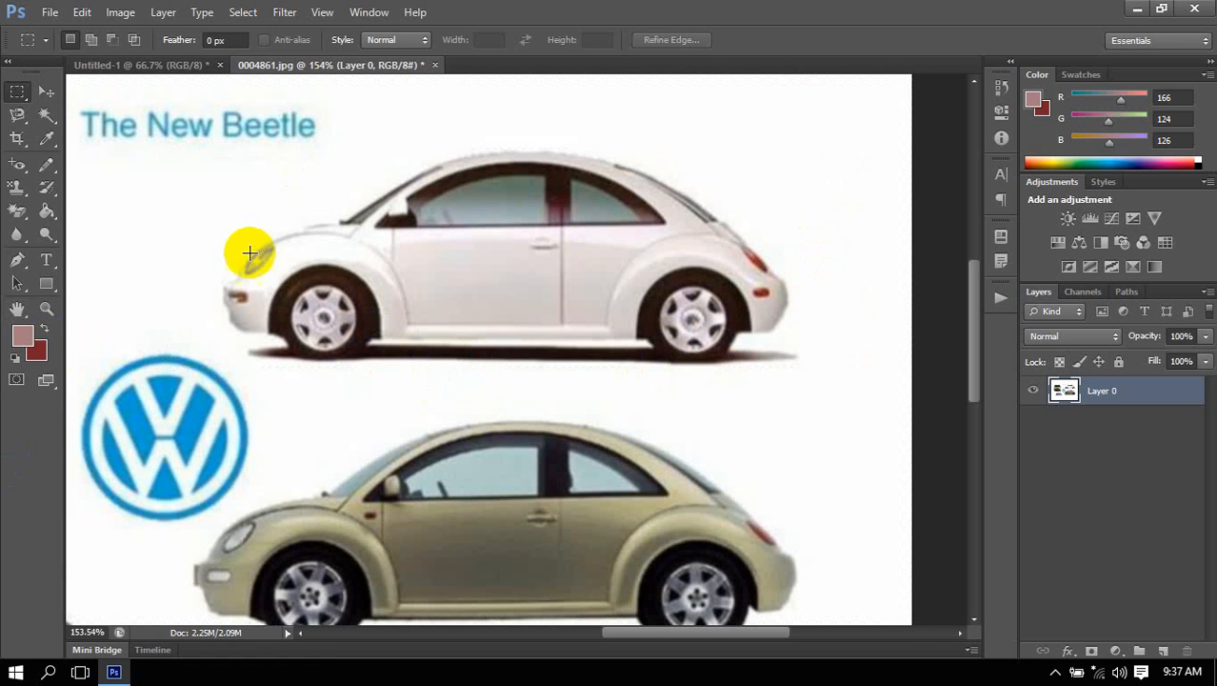
# Activate the Pen tool in Path mode and frame the white car.
pyautogui.click(36, 261)
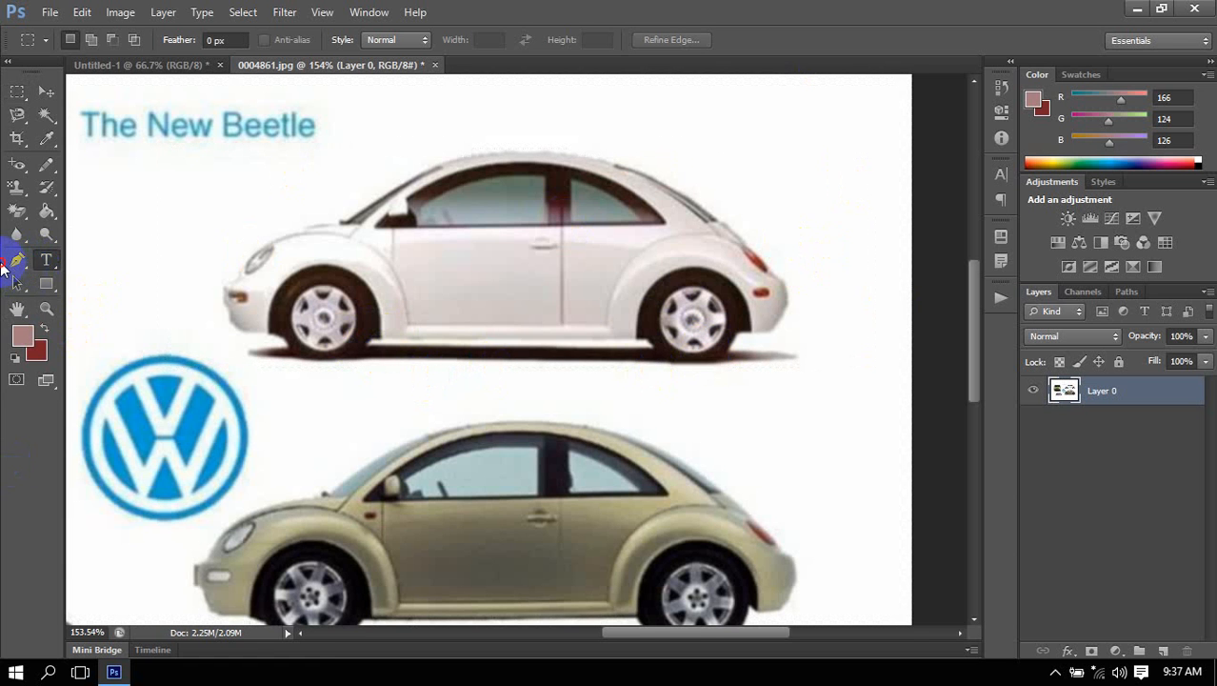
pyautogui.click(16, 262)
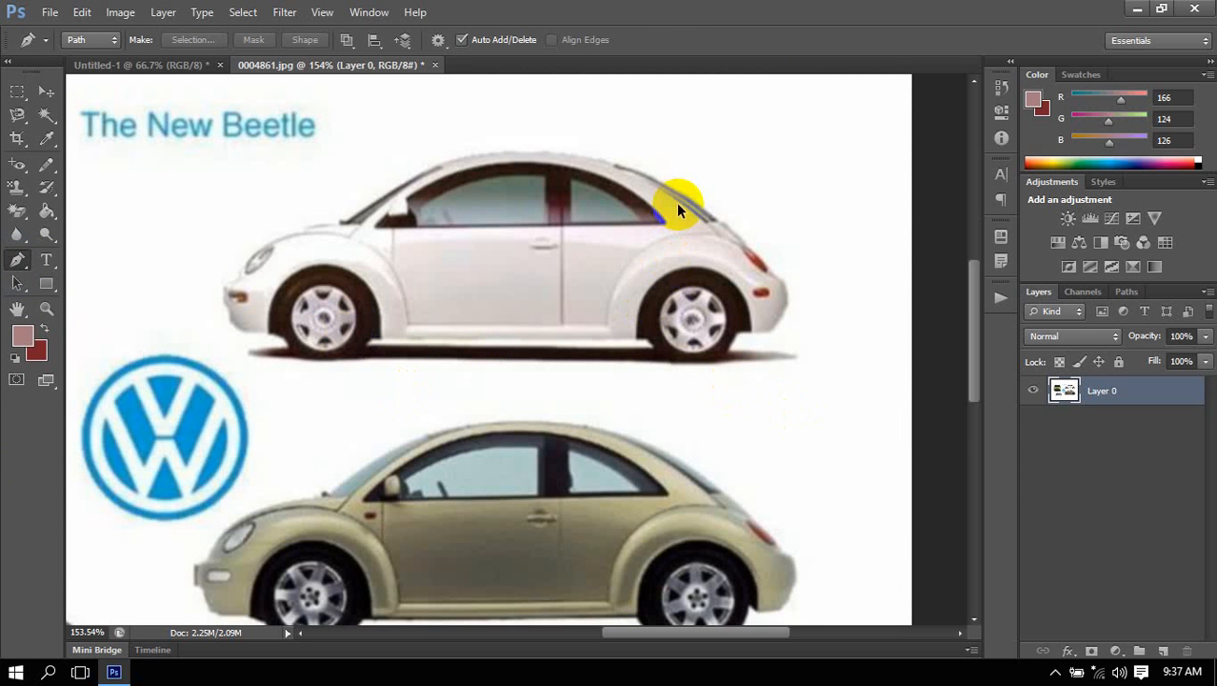
pyautogui.scroll(2, 676, 202)
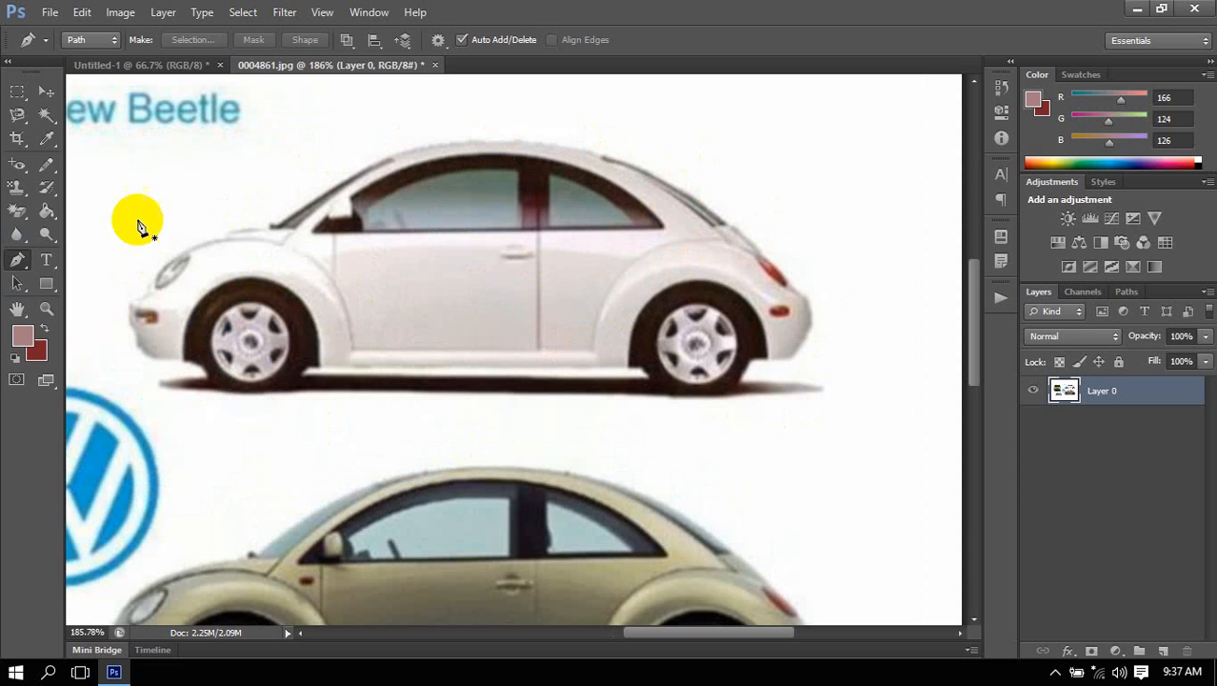
pyautogui.click(103, 42)
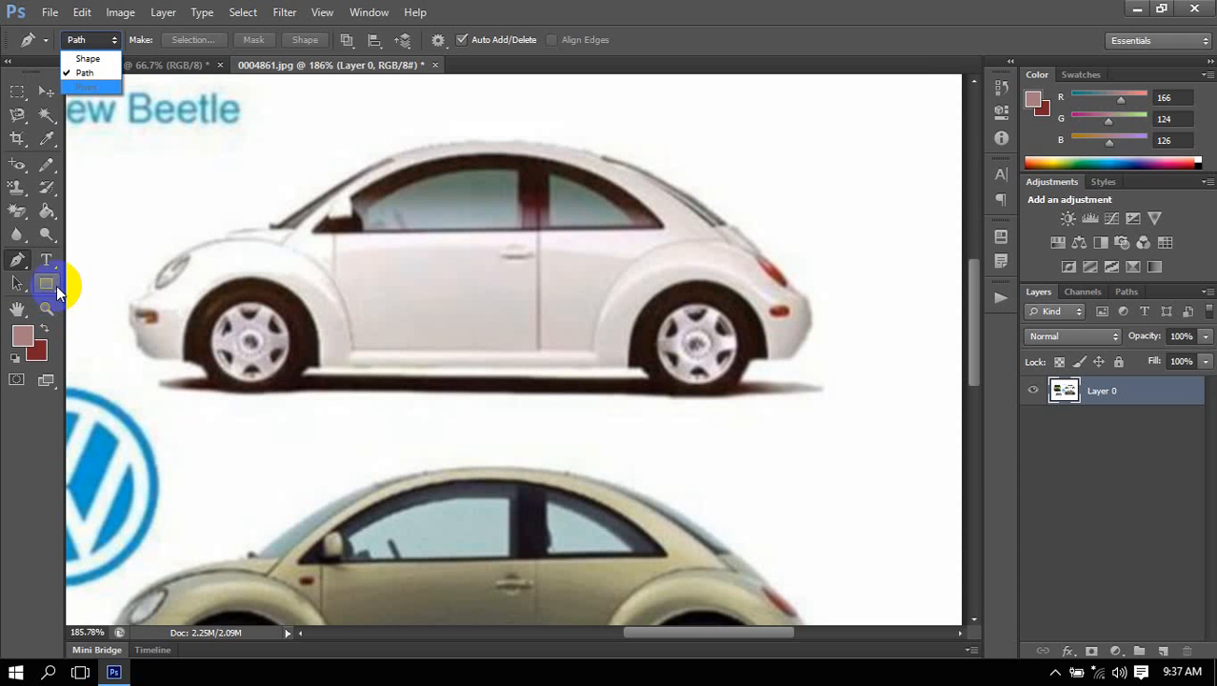
pyautogui.click(91, 72)
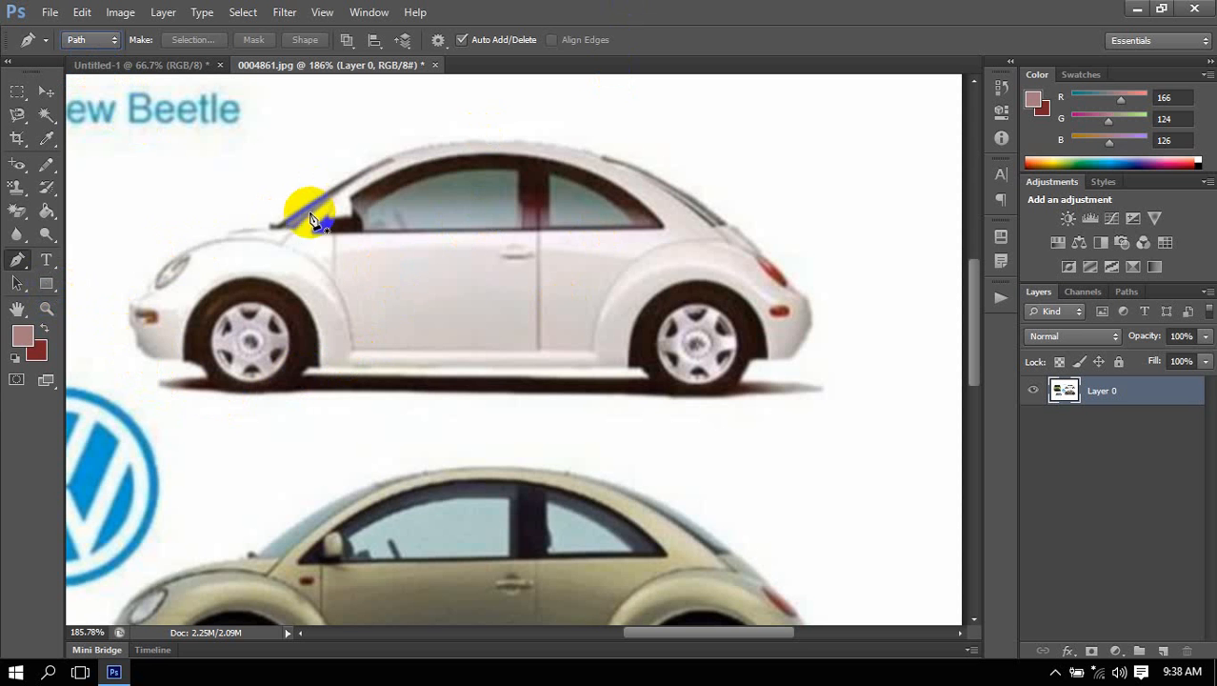
# Trace the white car's roofline with a curved path from the windshield base over the roof to the rear window's lower end.
pyautogui.click(279, 223)
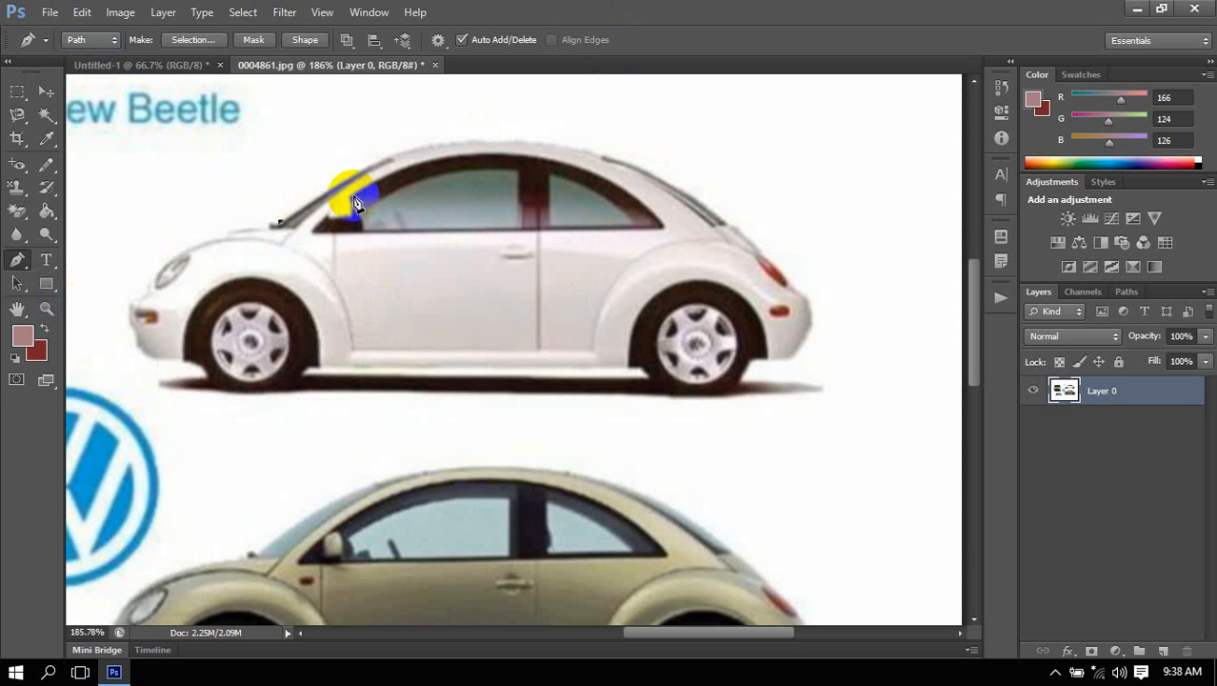
pyautogui.click(484, 142)
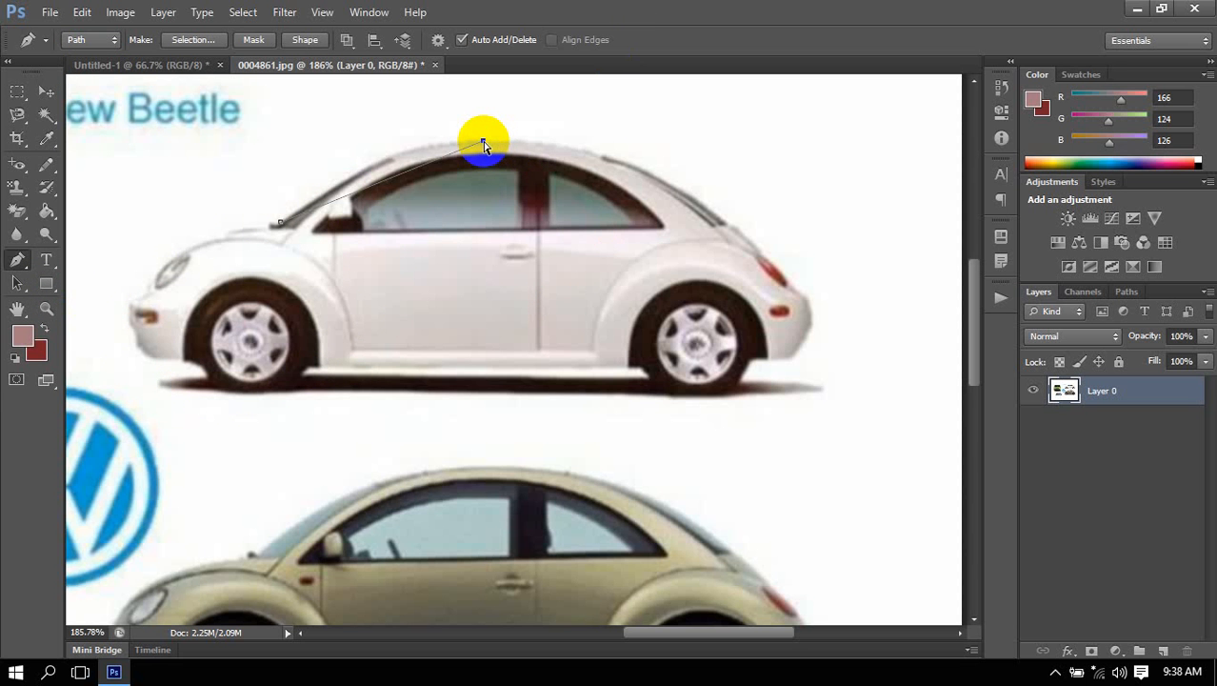
pyautogui.moveTo(484, 143); pyautogui.dragTo(543, 126)
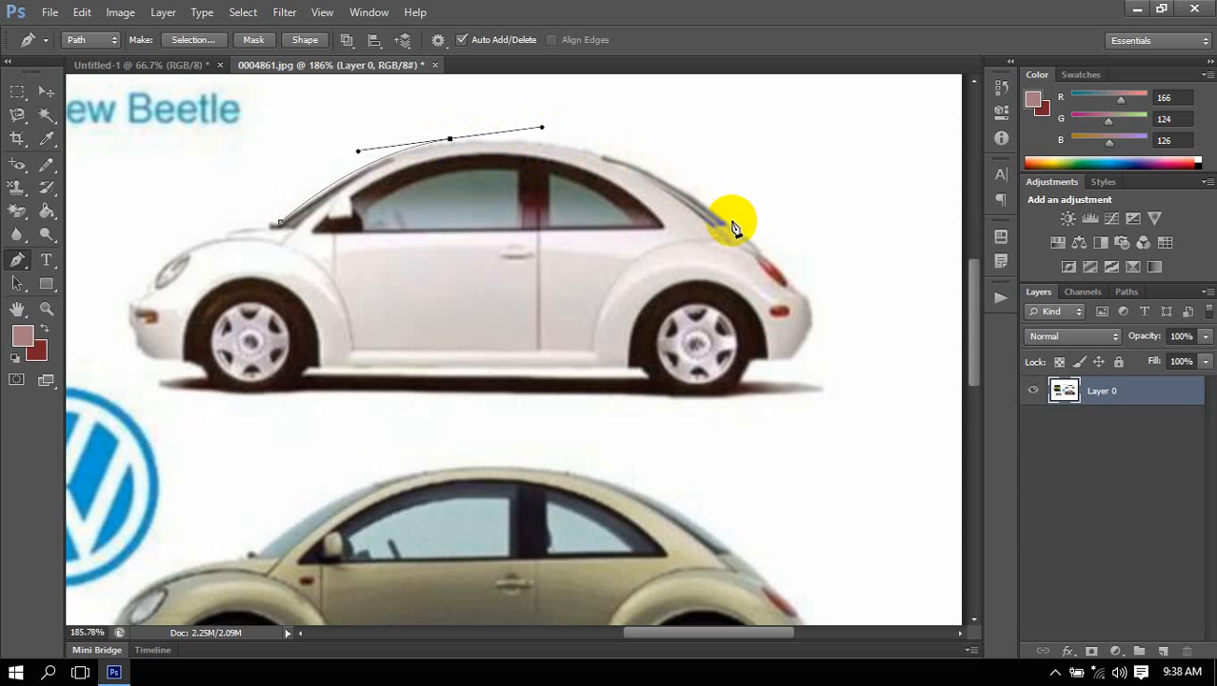
pyautogui.moveTo(739, 229)
pyautogui.mouseDown()
pyautogui.moveTo(817, 298)
pyautogui.moveTo(749, 237)
pyautogui.mouseUp()
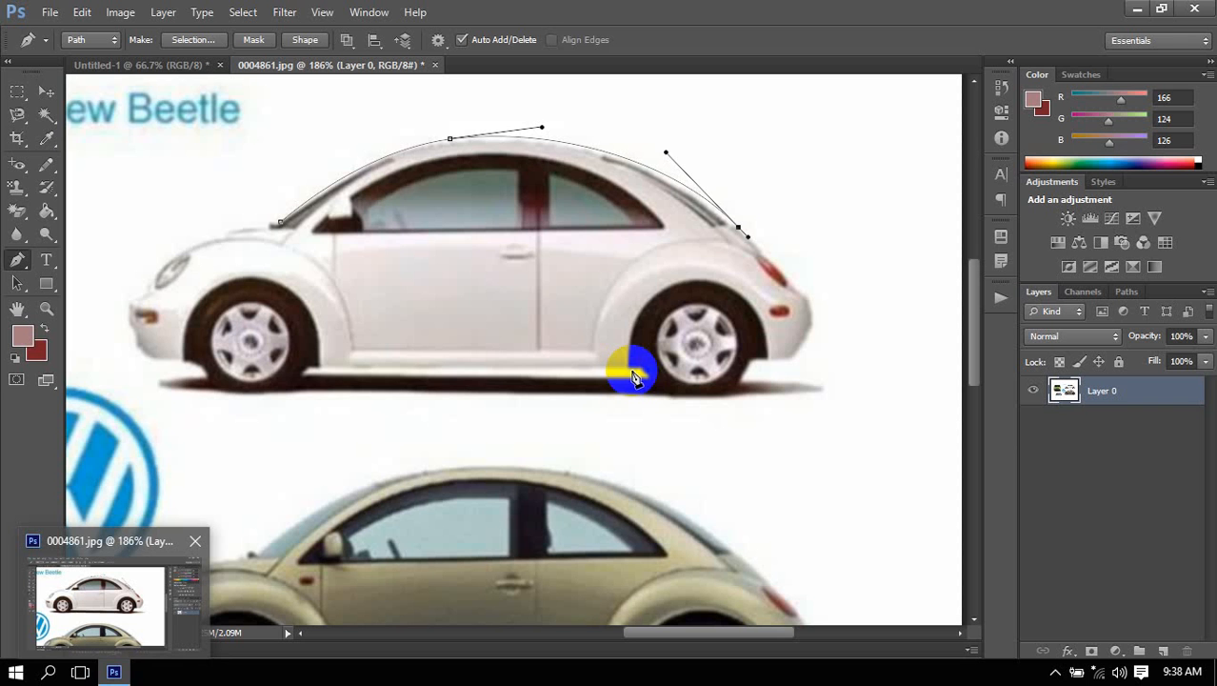
# Add an anchor point above the white car's rear wheel, undo it, and dismiss the roofline path.
pyautogui.click(673, 308)
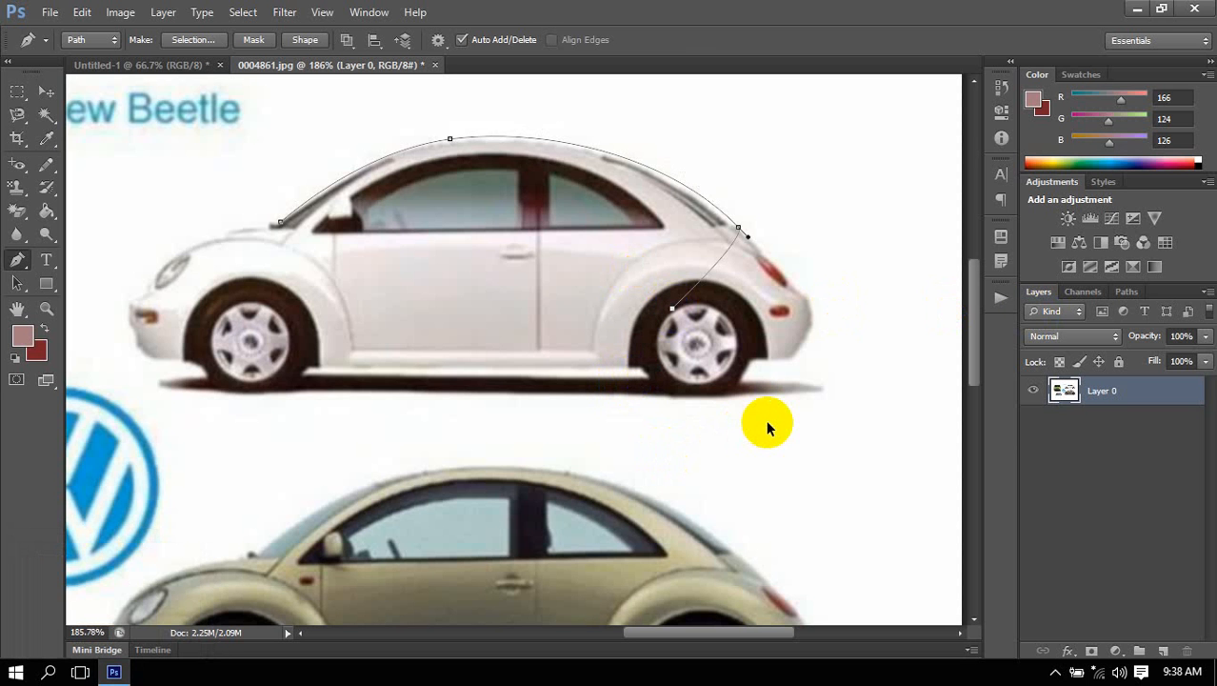
pyautogui.hotkey('ctrl', 'z')
pyautogui.press('Return')
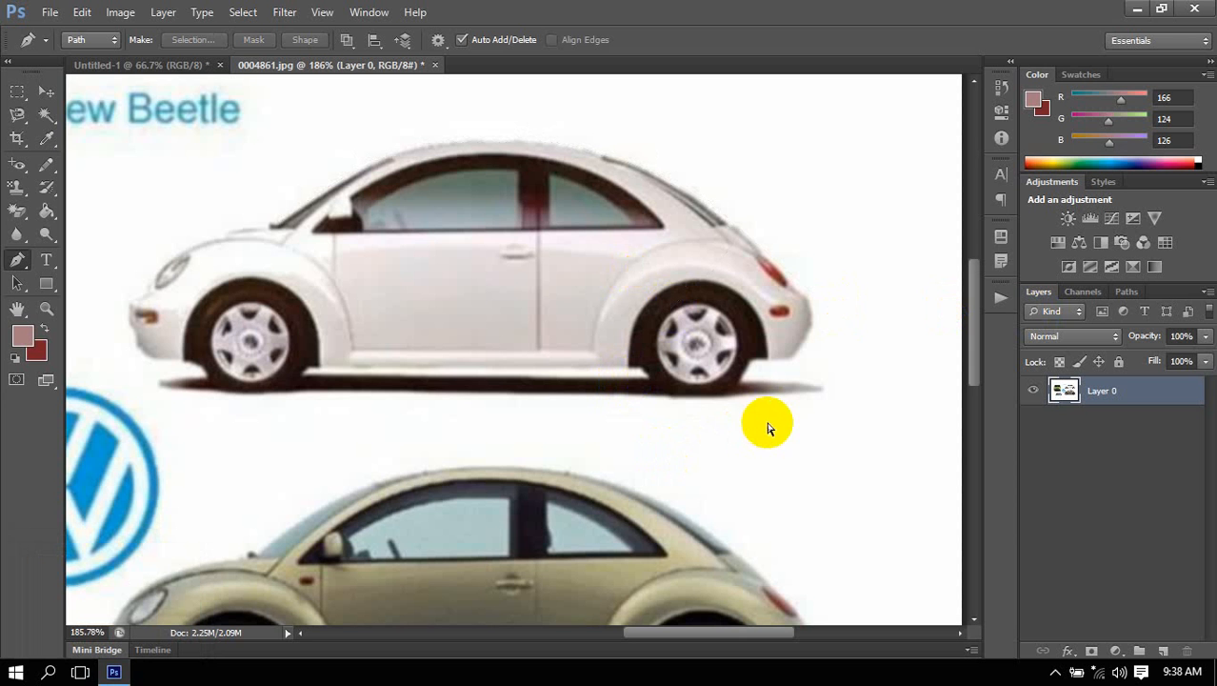
pyautogui.click(450, 411)
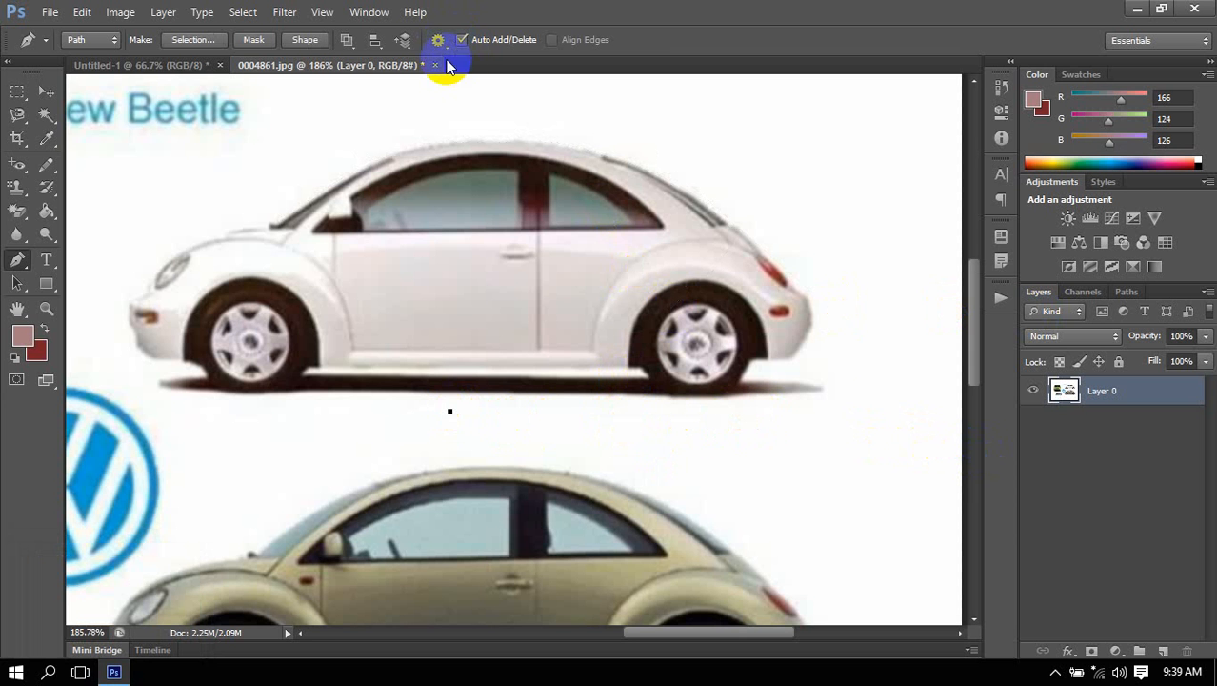
pyautogui.moveTo(565, 440); pyautogui.dragTo(1124, 432)
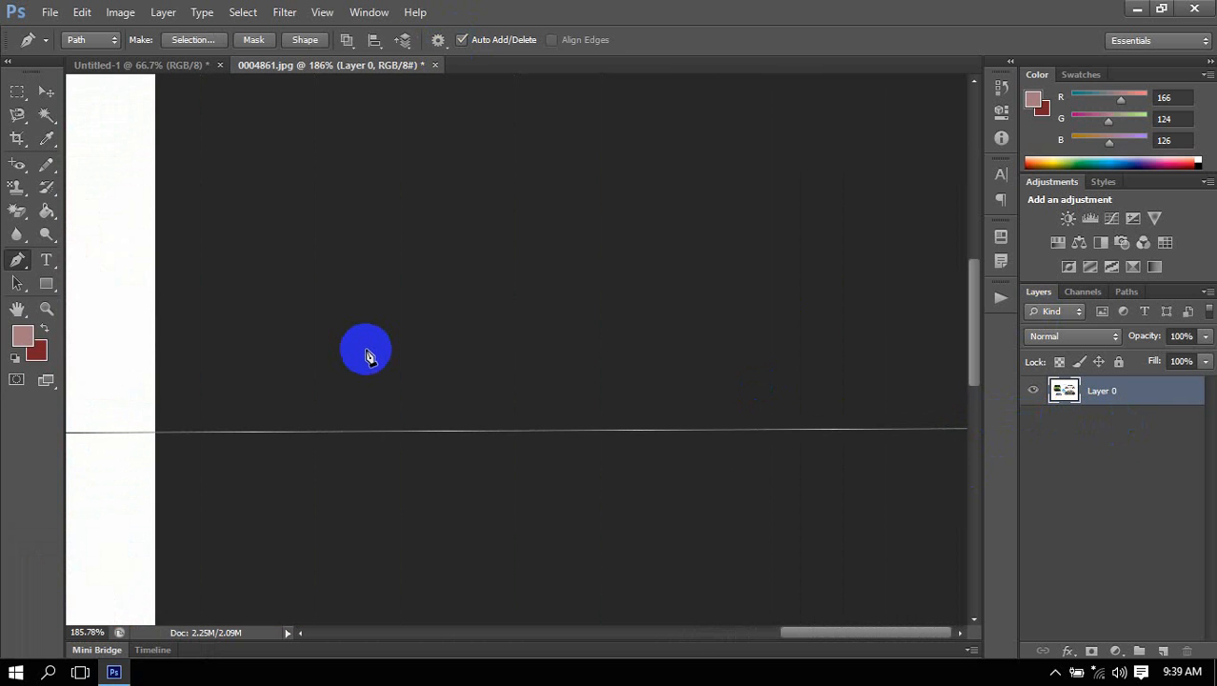
pyautogui.hotkey('ctrl', 'z')
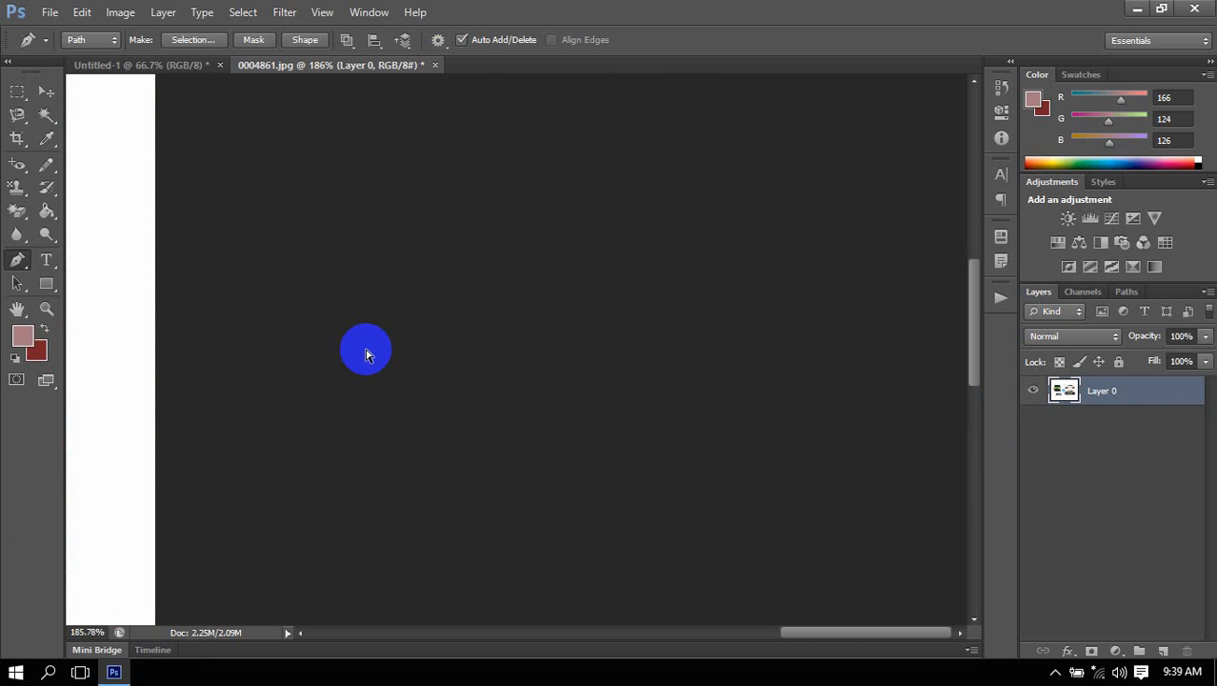
pyautogui.hotkey('ctrl', '0')
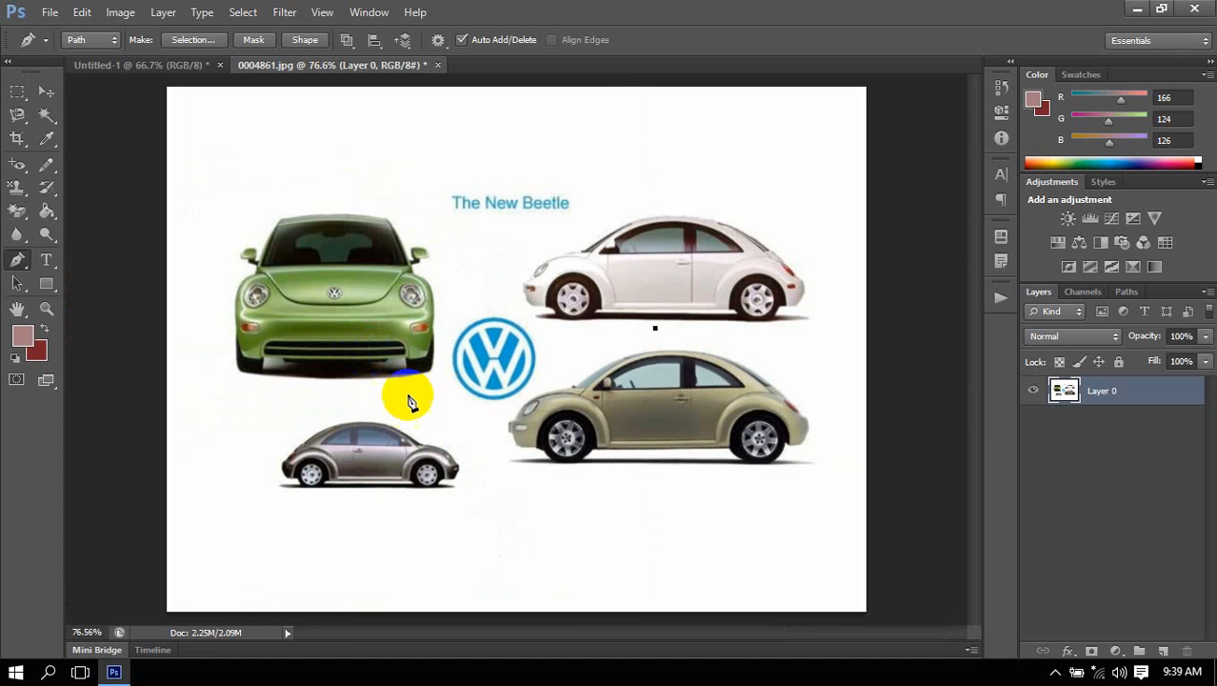
pyautogui.hotkey('ctrl', 'z')
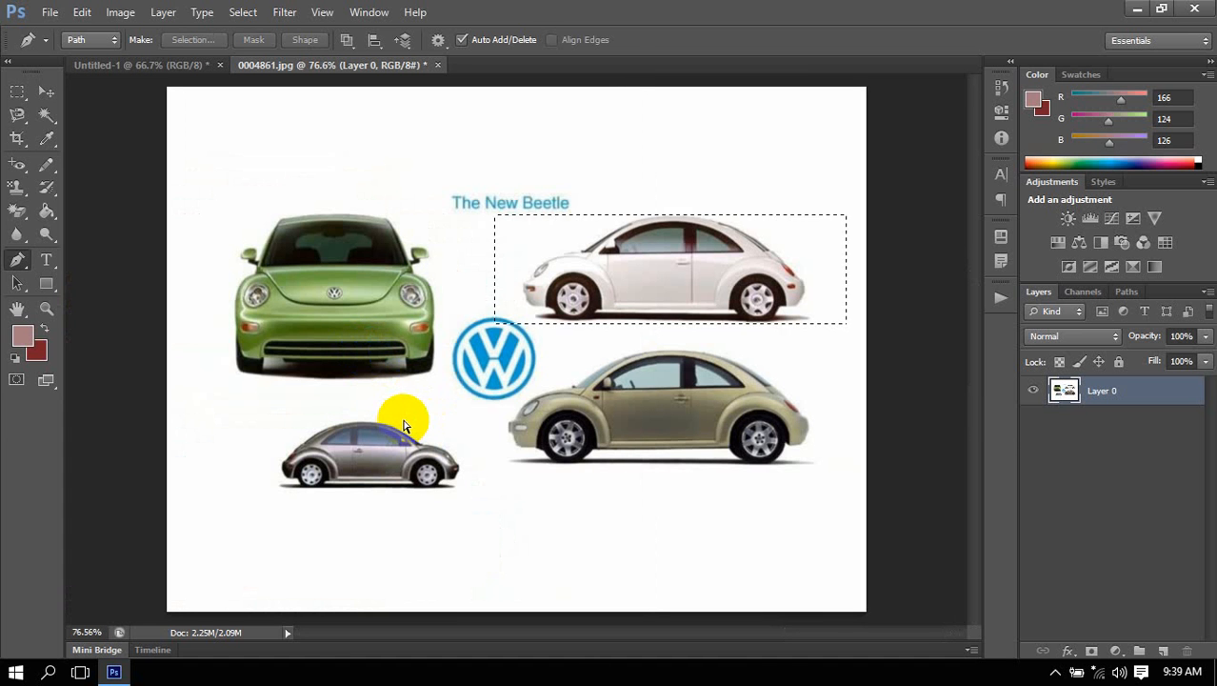
pyautogui.hotkey('ctrl', 'd')
# Start a path at the white car's windshield base and curve it along the roofline to a smooth anchor above the door pillar.
pyautogui.keyDown('alt'); pyautogui.scroll(1, 766, 186); pyautogui.keyUp('alt')
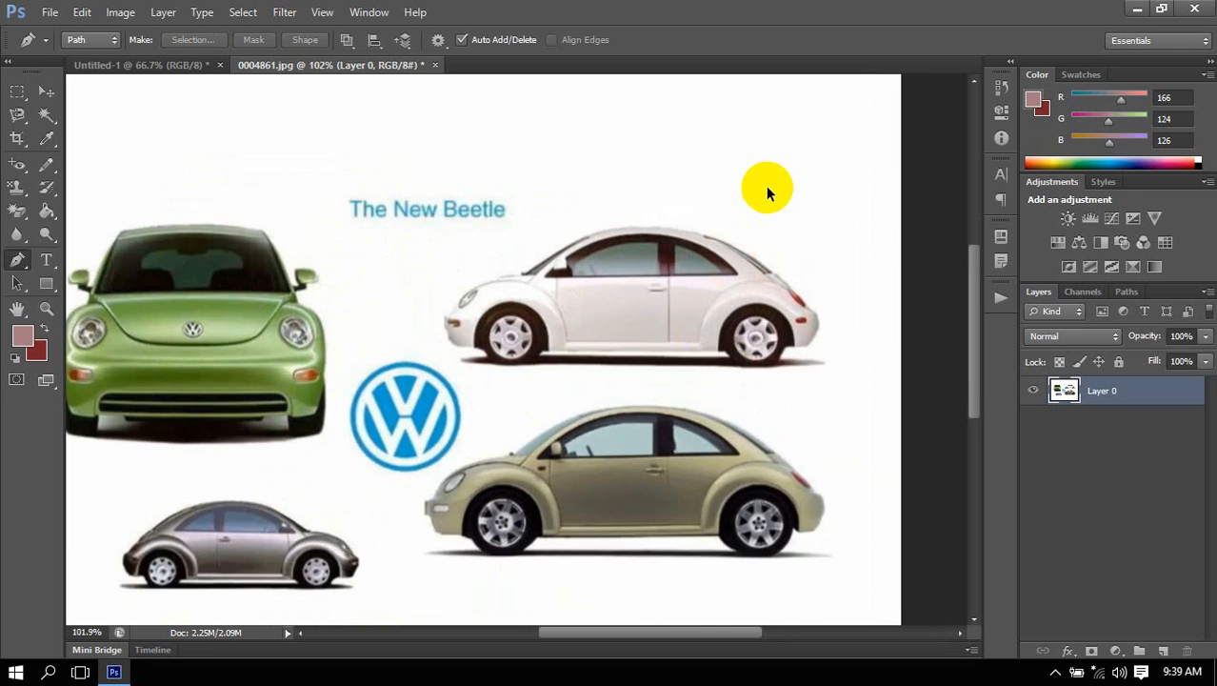
pyautogui.keyDown('alt'); pyautogui.scroll(3, 766, 186); pyautogui.keyUp('alt')
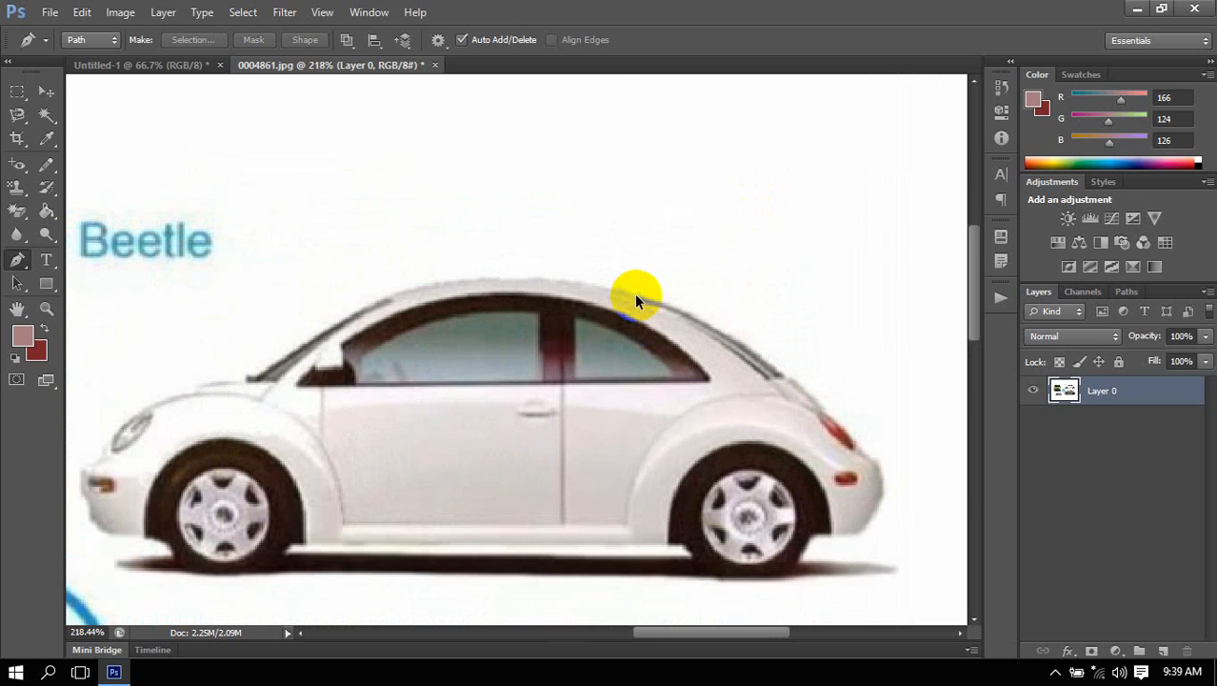
pyautogui.keyDown('alt'); pyautogui.scroll(-1, 635, 293); pyautogui.keyUp('alt')
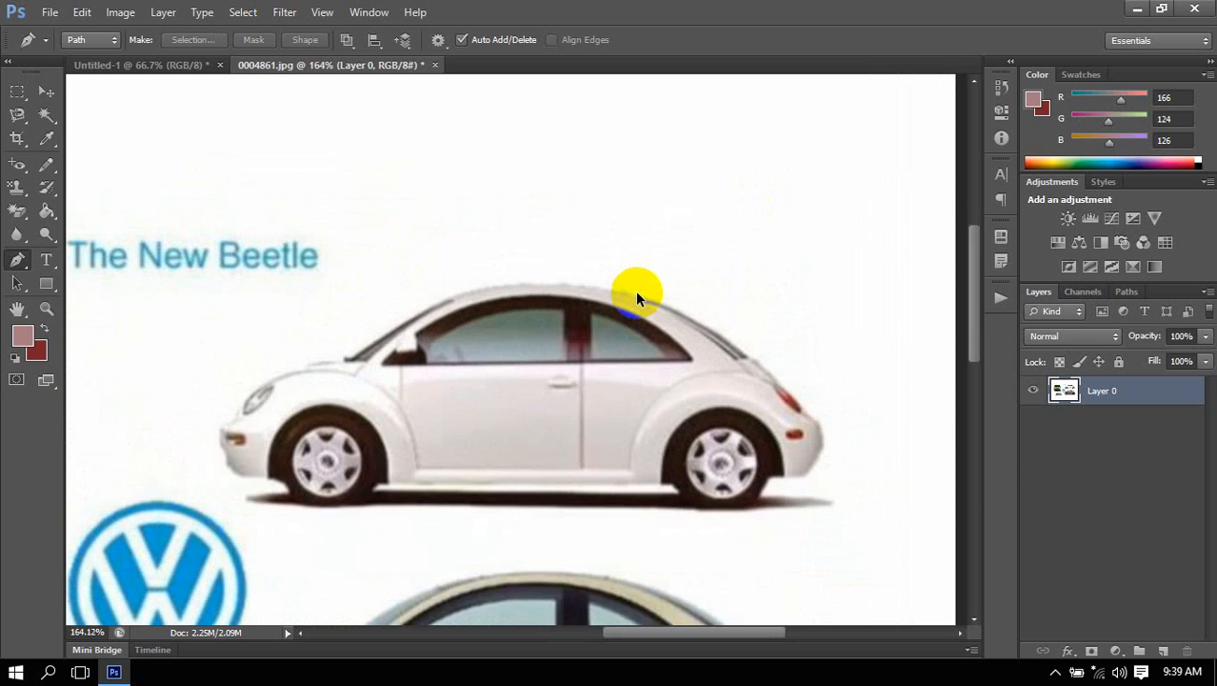
pyautogui.click(354, 356)
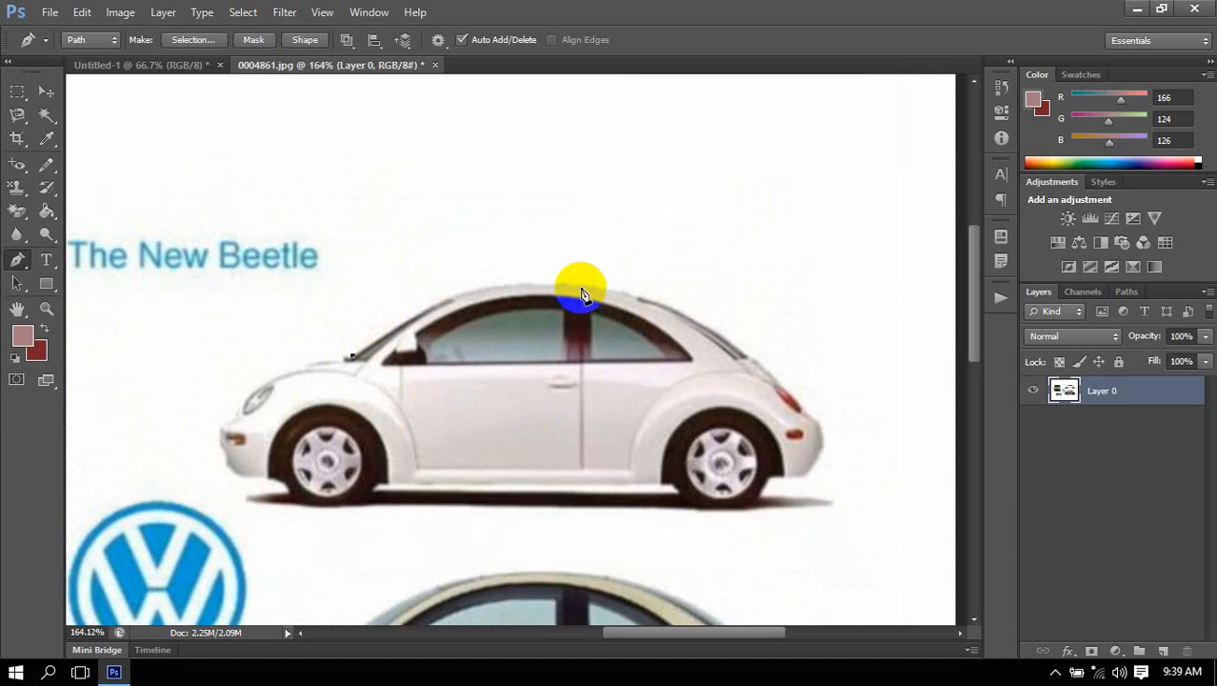
pyautogui.moveTo(581, 282); pyautogui.dragTo(699, 305)
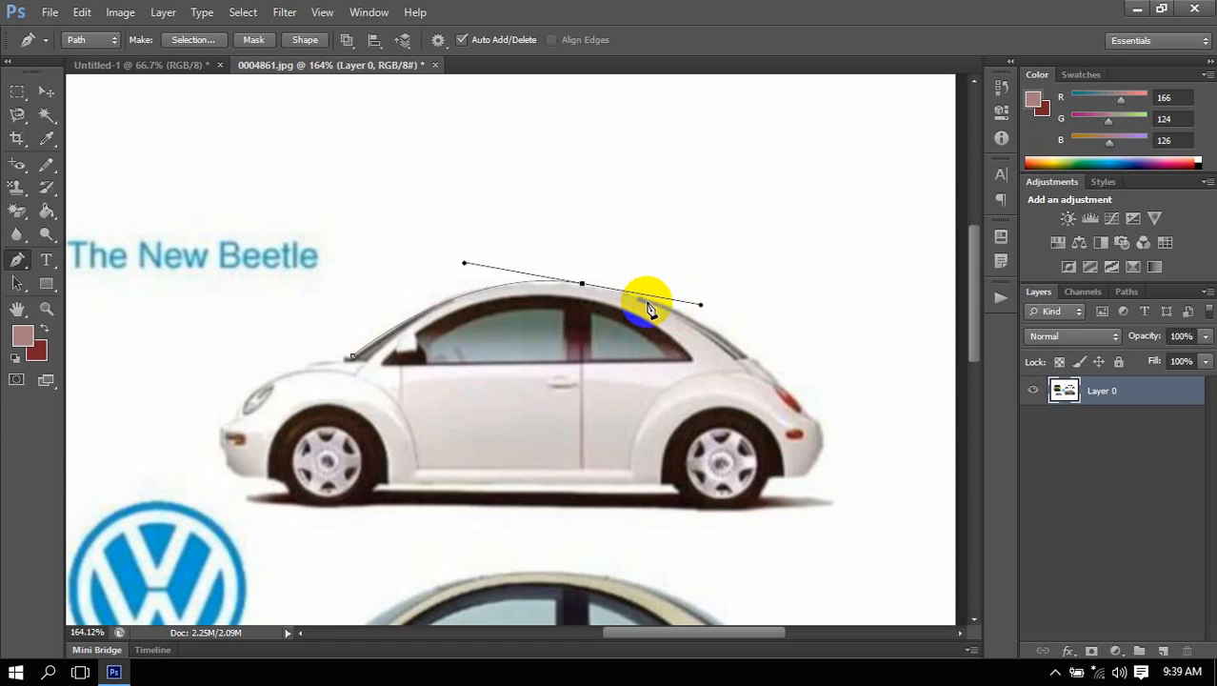
# Continue the white car's path around the rear bumper and along the wheels and ground shadow to beneath the front bumper.
pyautogui.click(821, 422)
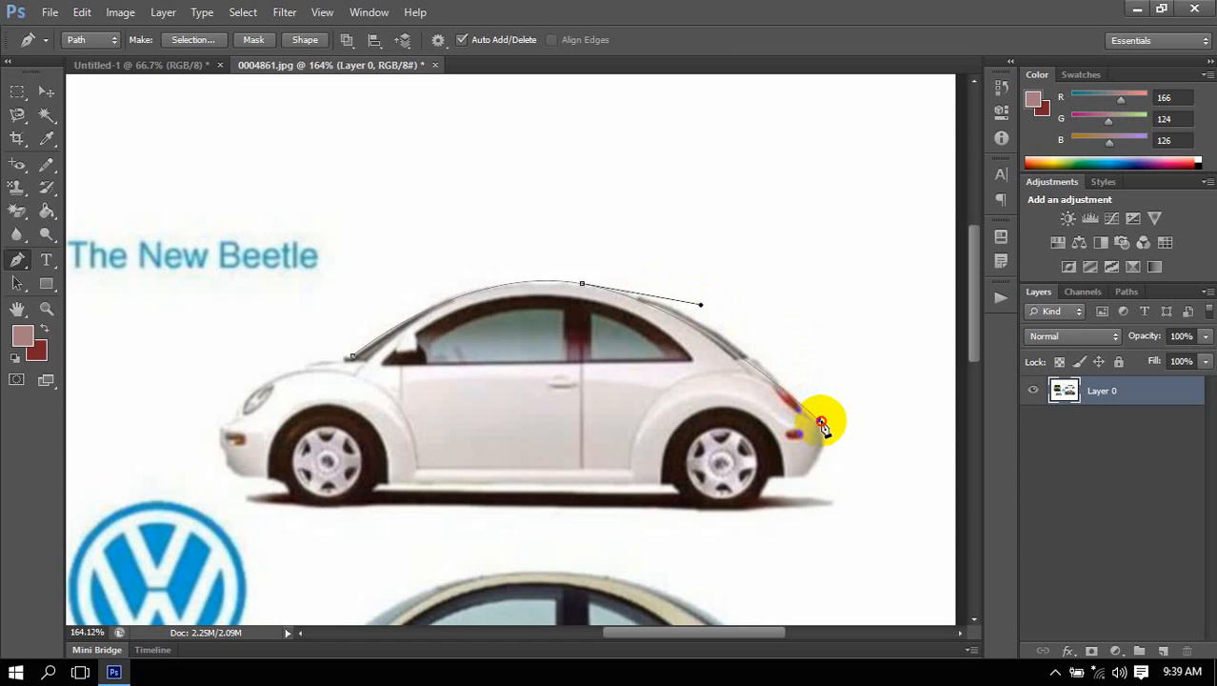
pyautogui.moveTo(838, 438); pyautogui.dragTo(674, 505)
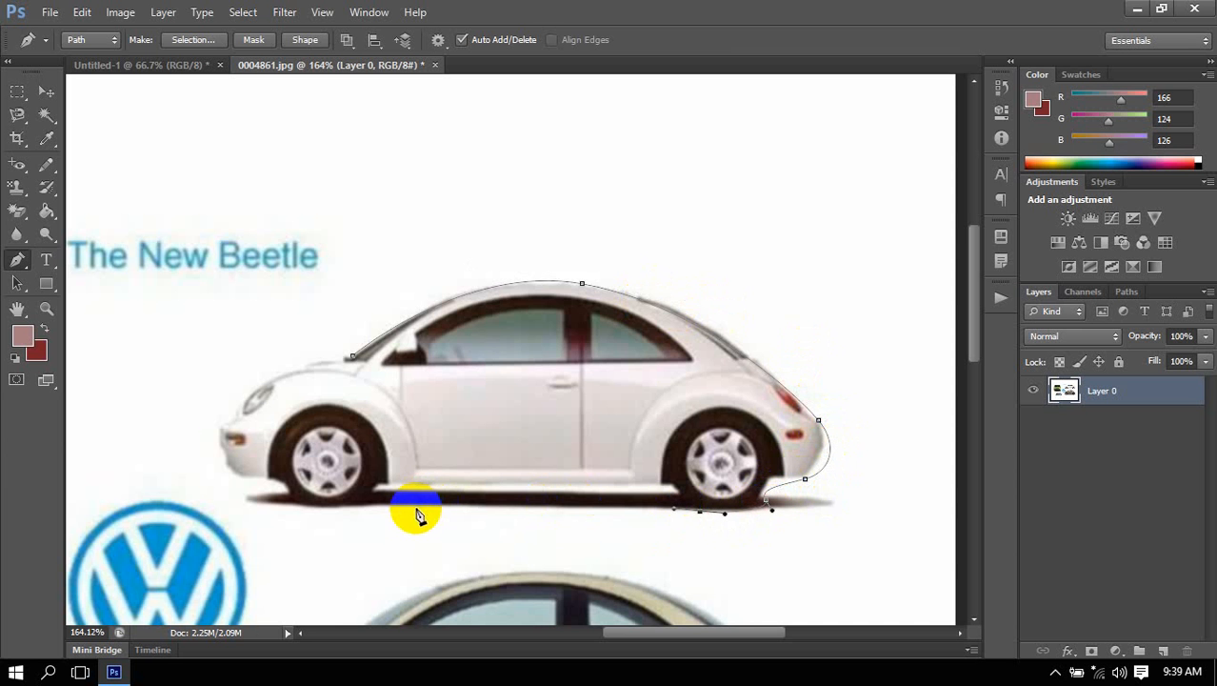
pyautogui.moveTo(409, 511); pyautogui.dragTo(366, 504)
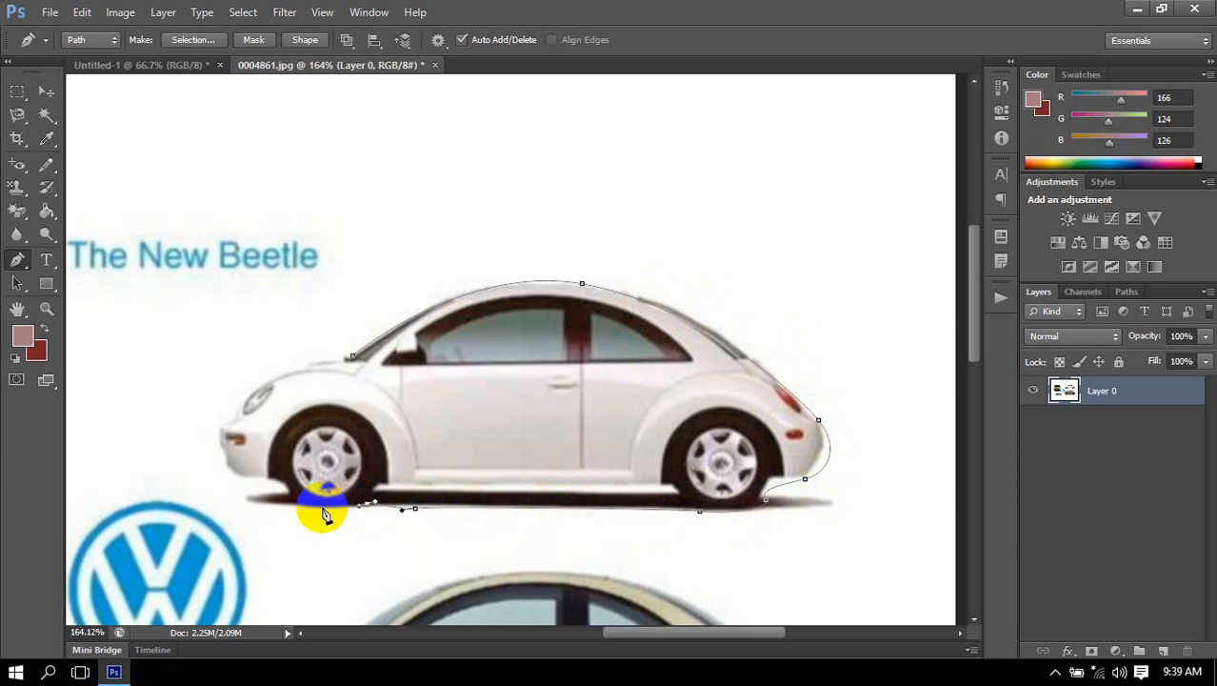
pyautogui.moveTo(291, 508); pyautogui.dragTo(272, 482)
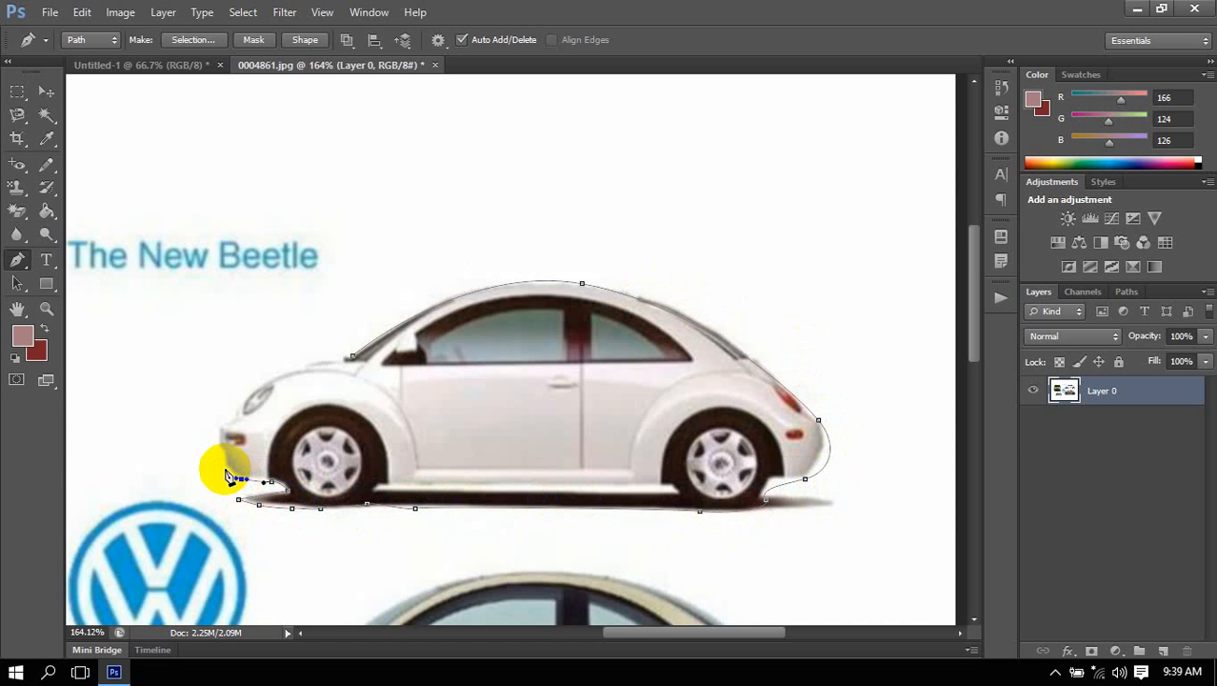
# Curve the path up around the white car's front bumper and hood, and close it at the windshield base.
pyautogui.click(225, 467)
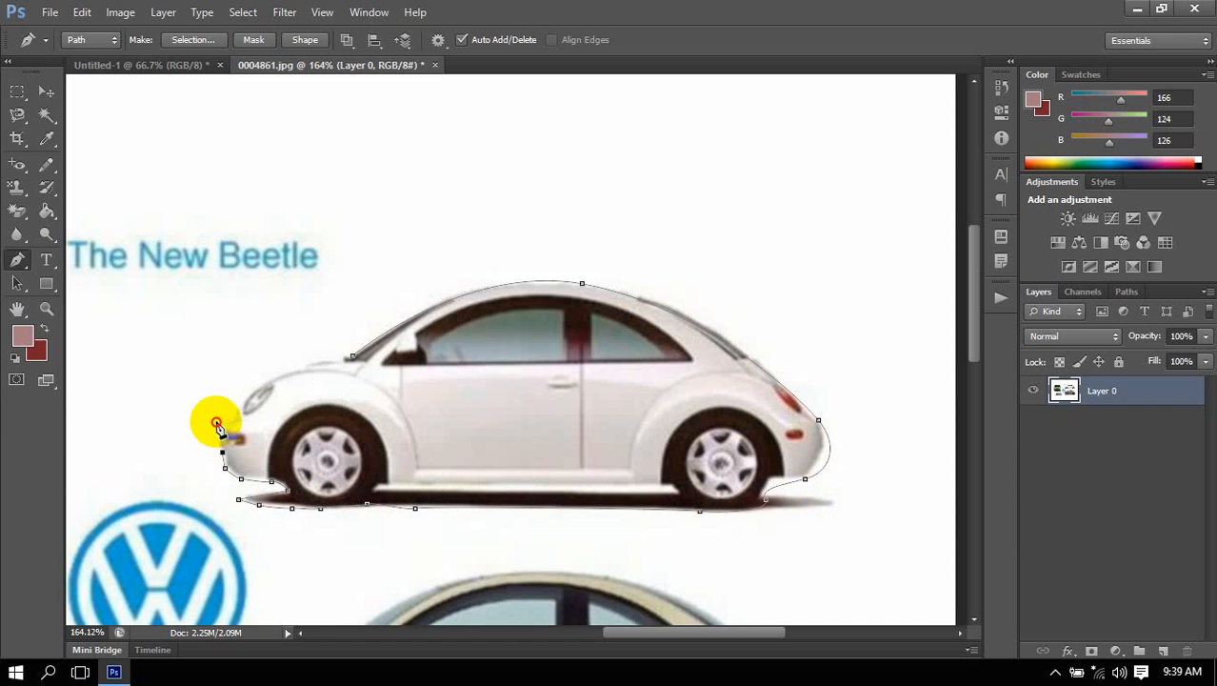
pyautogui.moveTo(216, 422); pyautogui.dragTo(242, 412)
pyautogui.moveTo(277, 372); pyautogui.dragTo(371, 356)
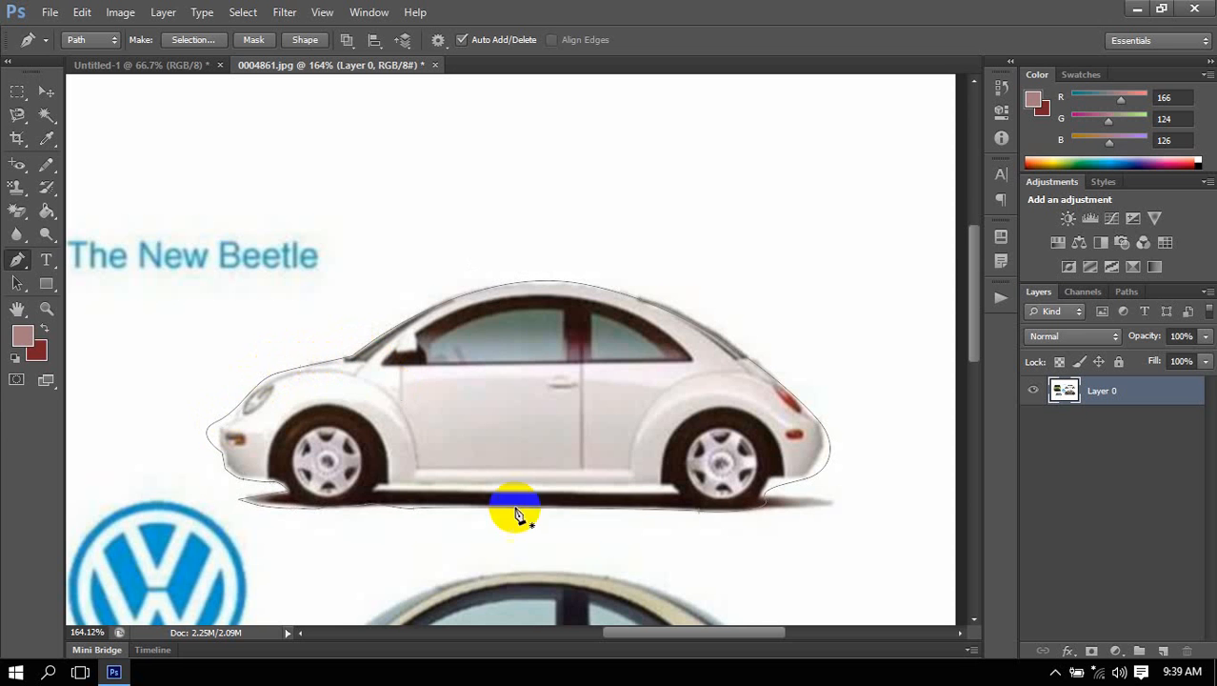
pyautogui.keyDown('ctrl'); pyautogui.click(627, 512); pyautogui.keyUp('ctrl')
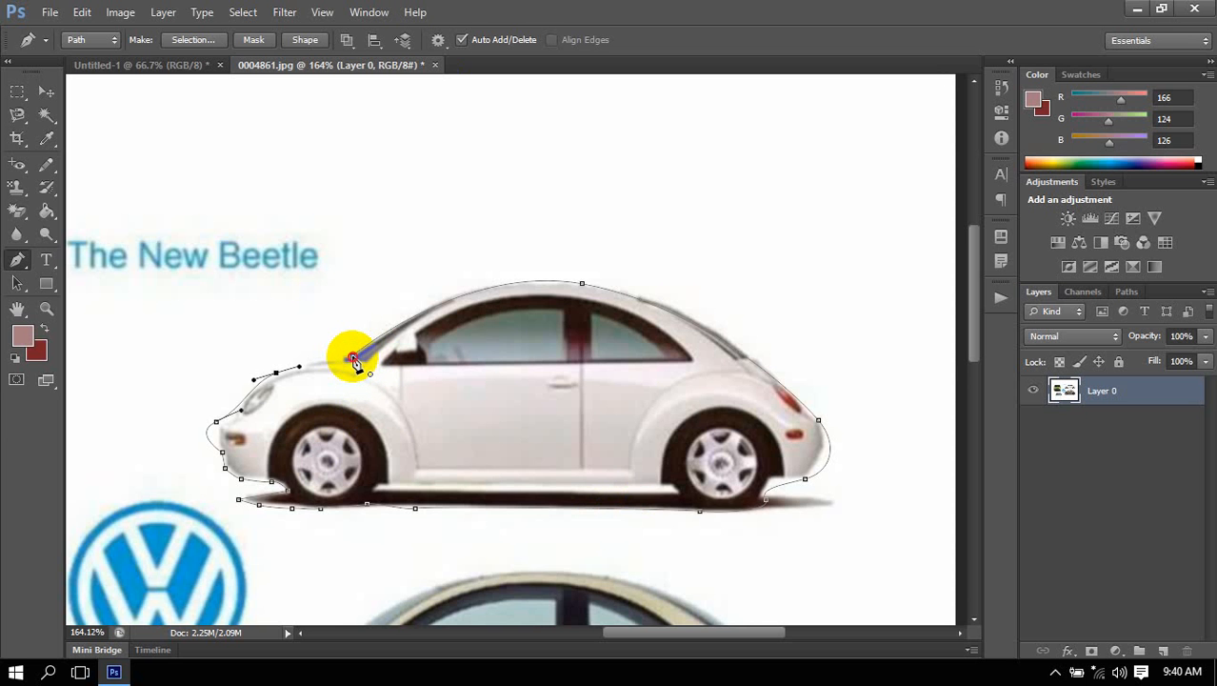
pyautogui.click(354, 360)
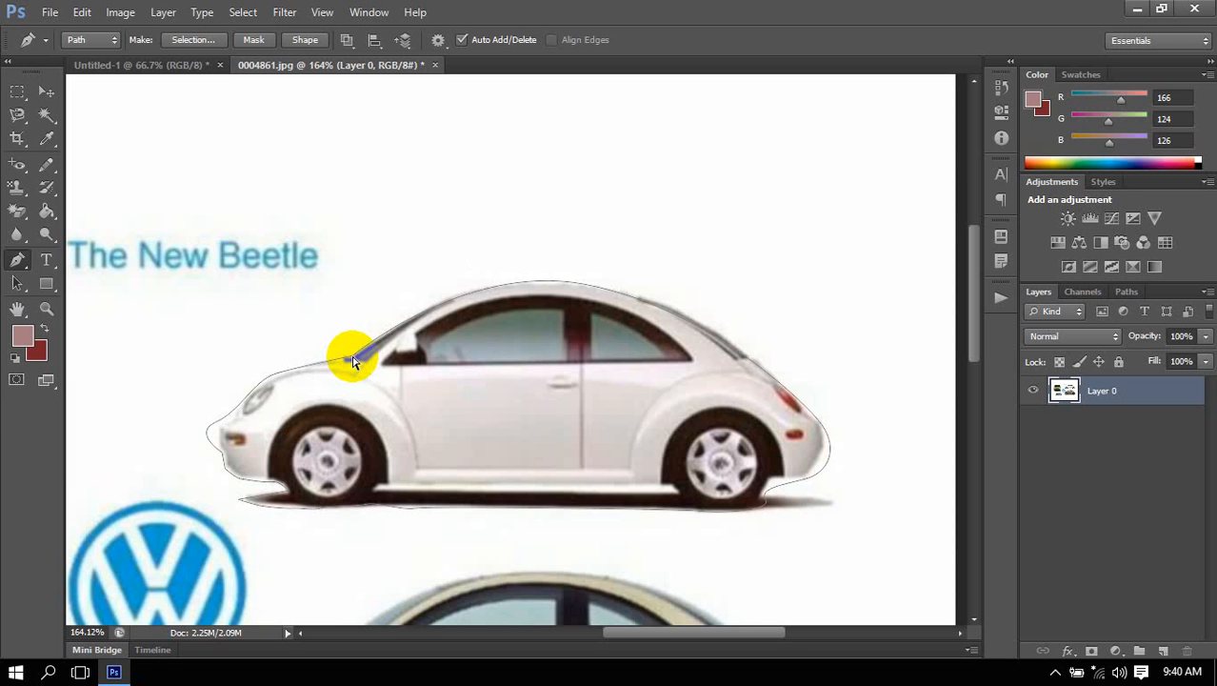
# Convert the closed path to a selection, copy the white car to a new layer, and hide Layer 0.
pyautogui.hotkey('ctrl', 'Return')
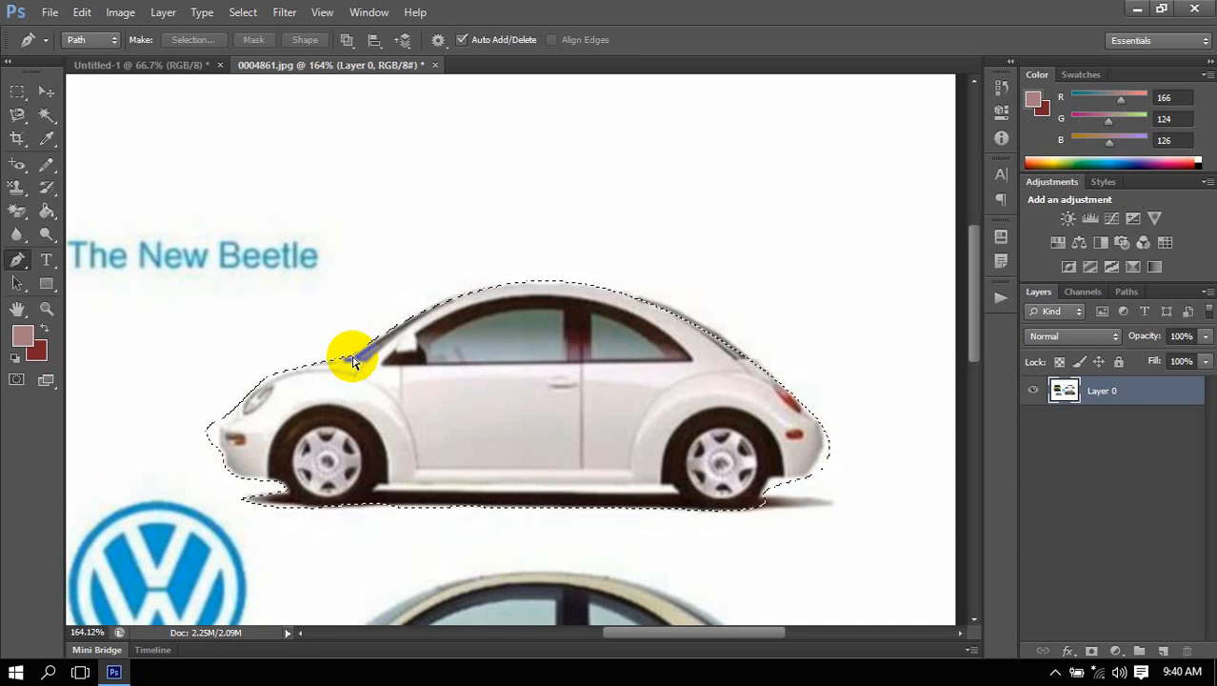
pyautogui.hotkey('ctrl', 'j')
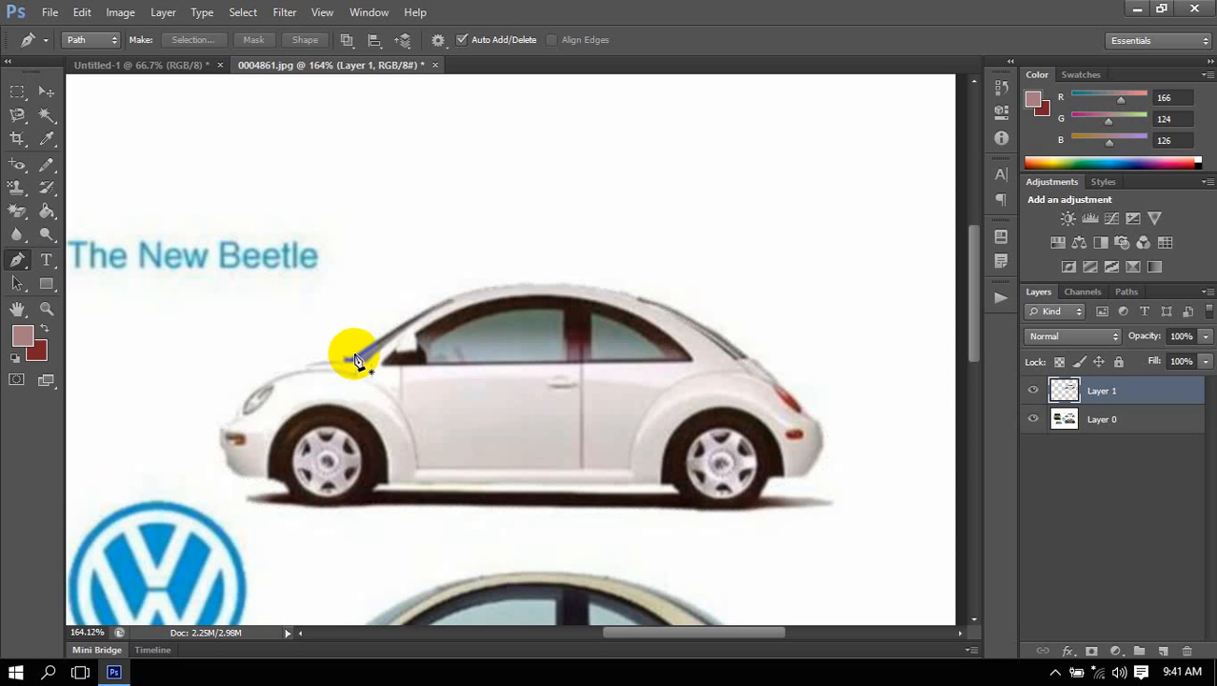
pyautogui.click(1034, 419)
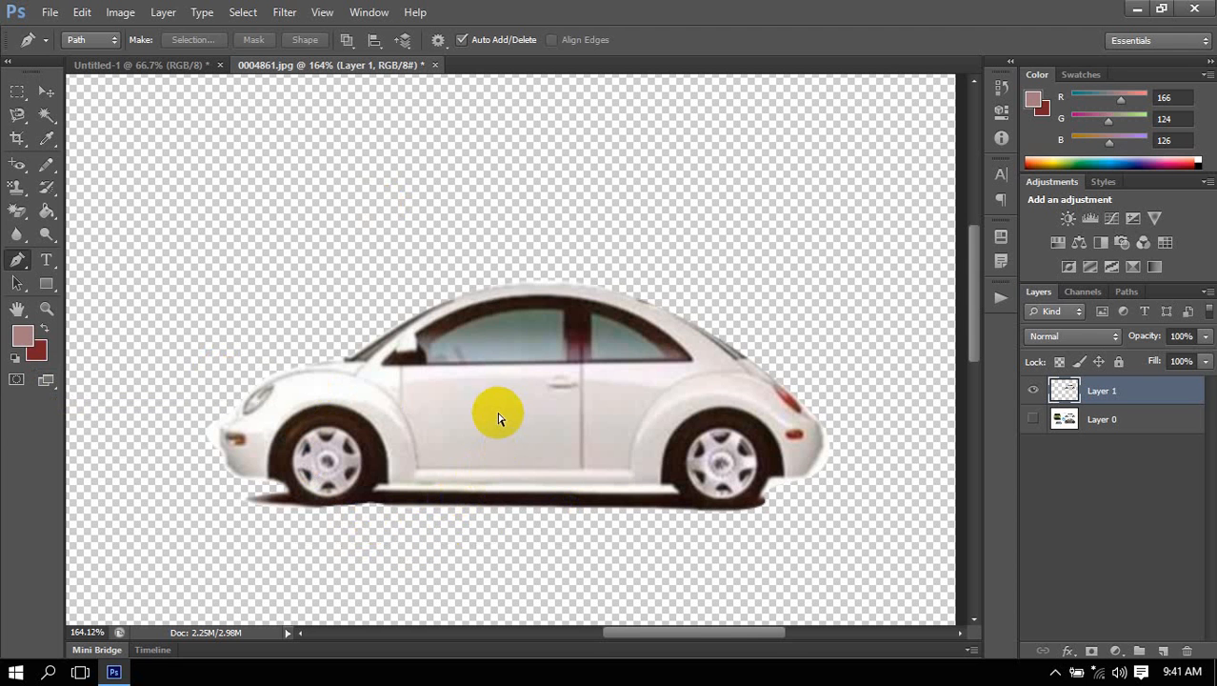
# Move the white car cutout down and to the left, near the middle of the canvas.
pyautogui.scroll(-8, 486, 377)
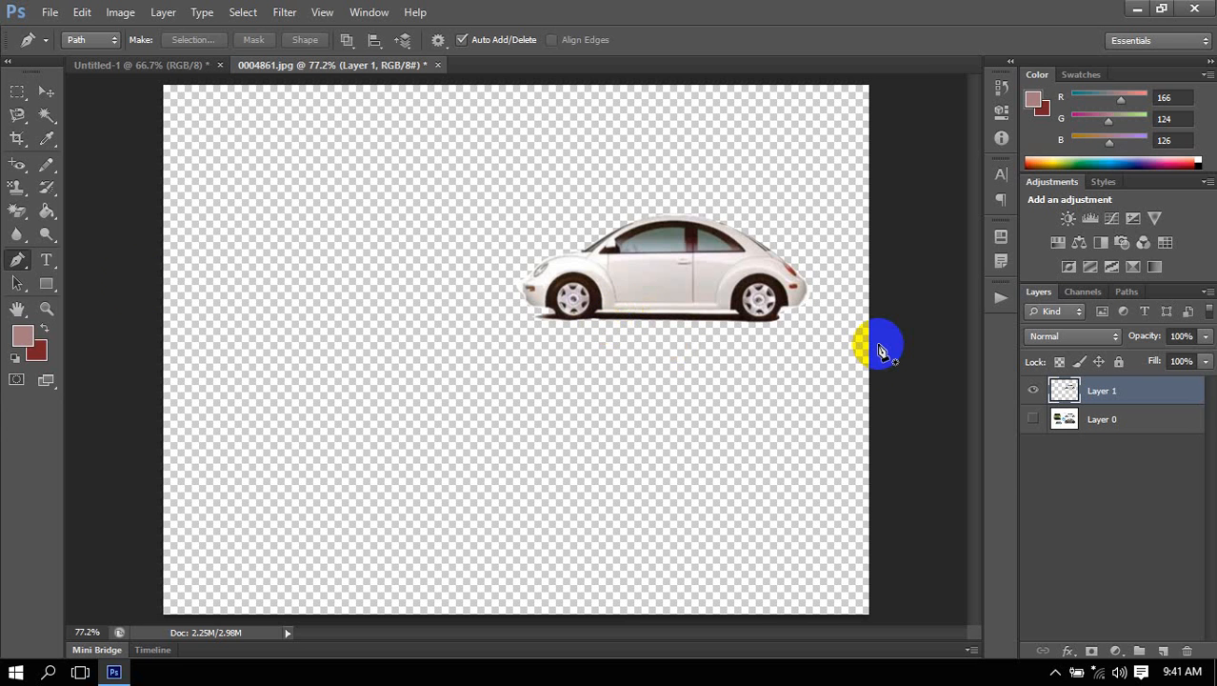
pyautogui.click(45, 90)
pyautogui.moveTo(738, 275); pyautogui.dragTo(502, 384)
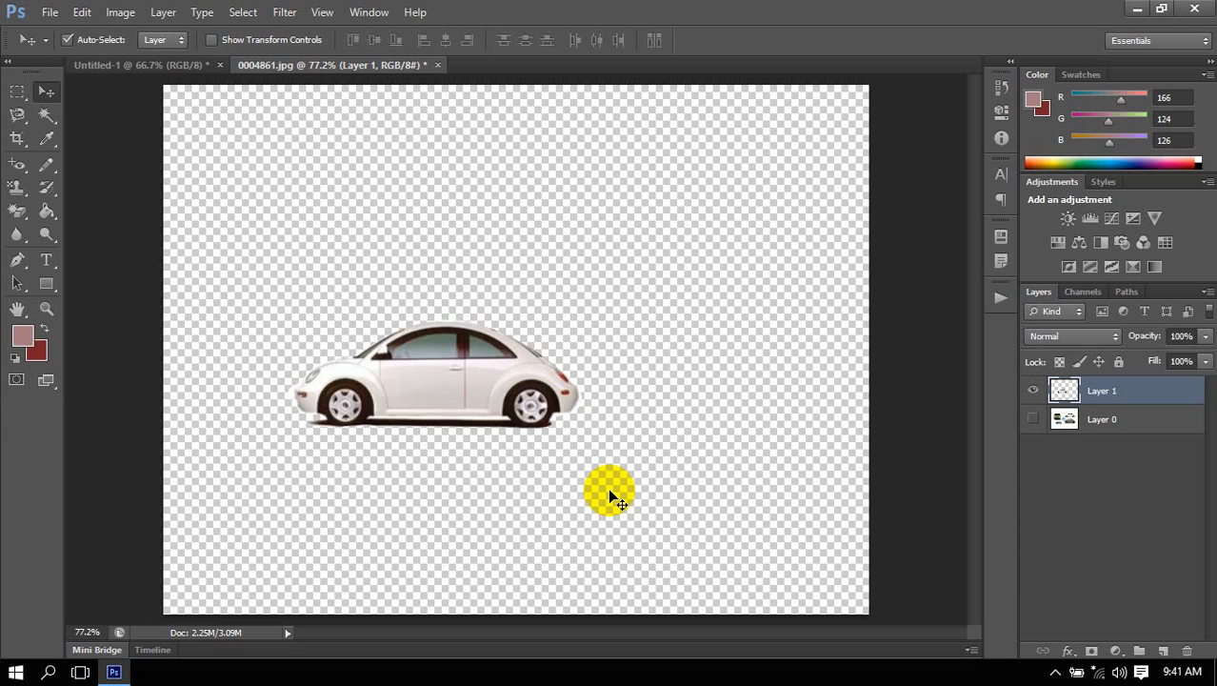
# Examine the cutout's edges up close around the rear bumper, both wheels and the front bumper.
pyautogui.scroll(13, 541, 401)
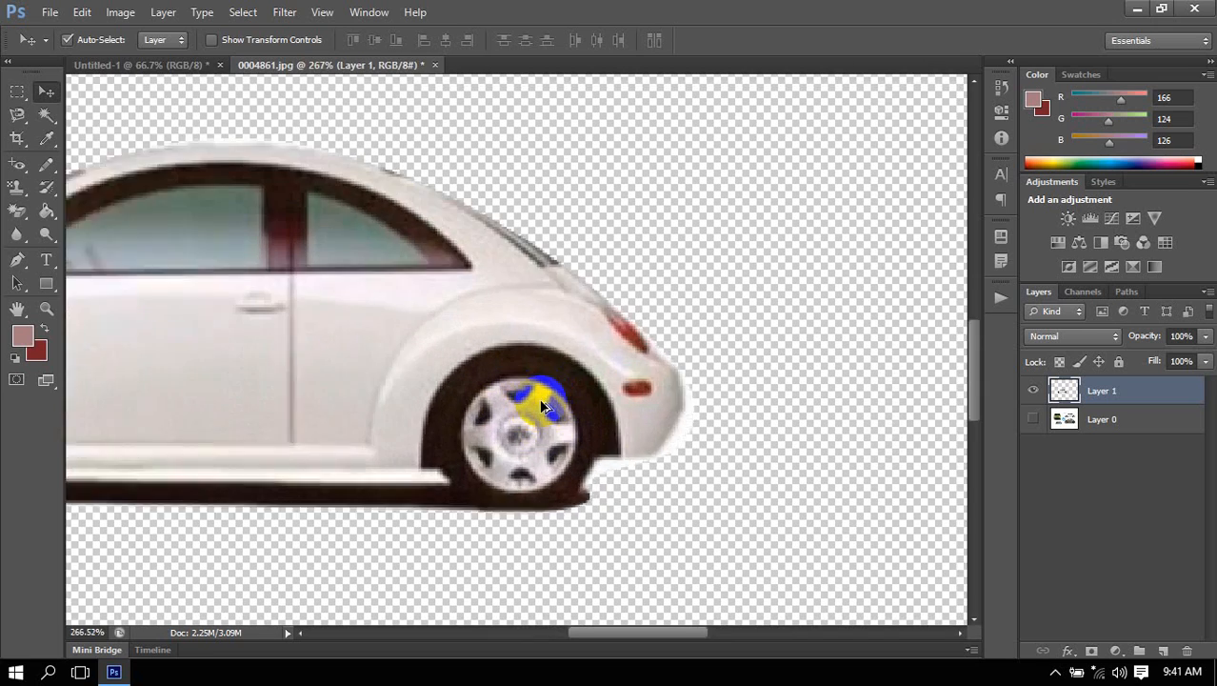
pyautogui.scroll(3, 541, 402)
pyautogui.scroll(9, 708, 492)
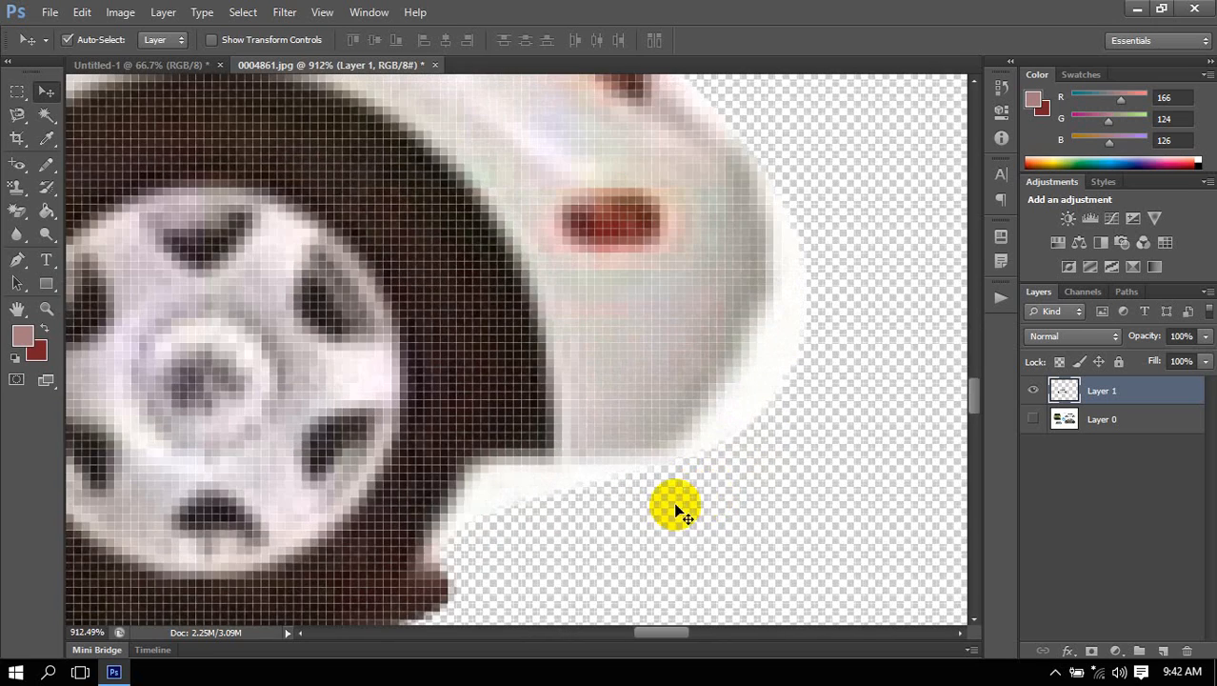
pyautogui.moveTo(598, 430); pyautogui.dragTo(586, 281)
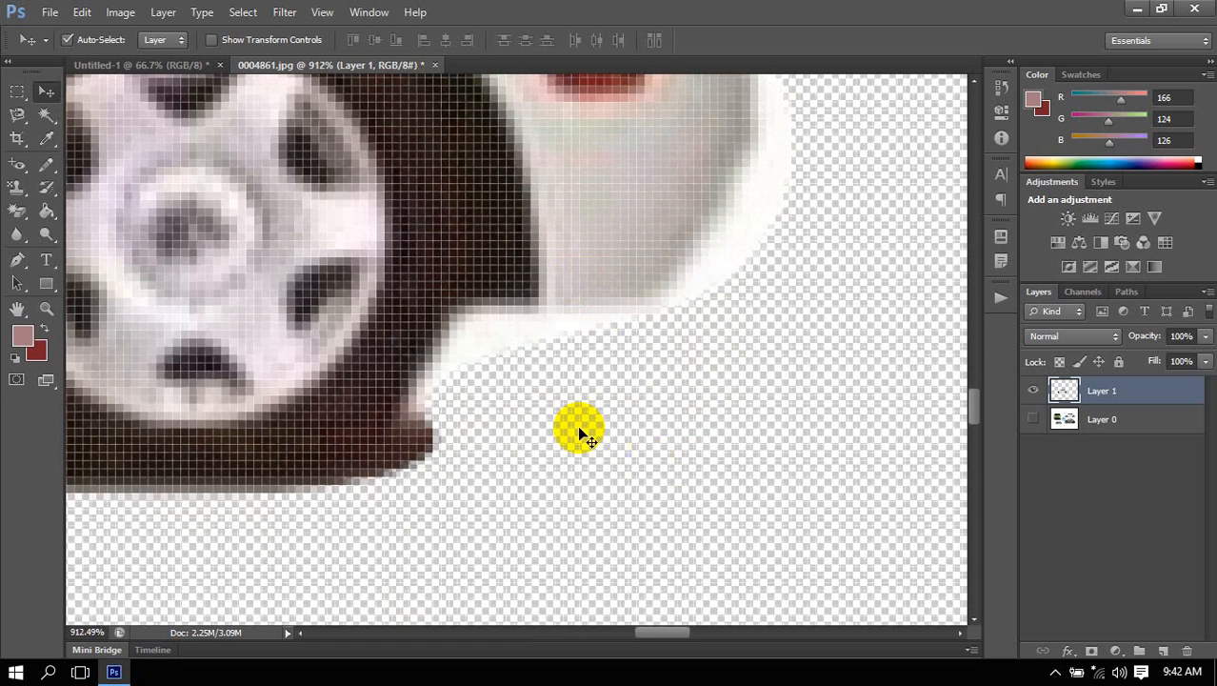
pyautogui.scroll(-5, 530, 365)
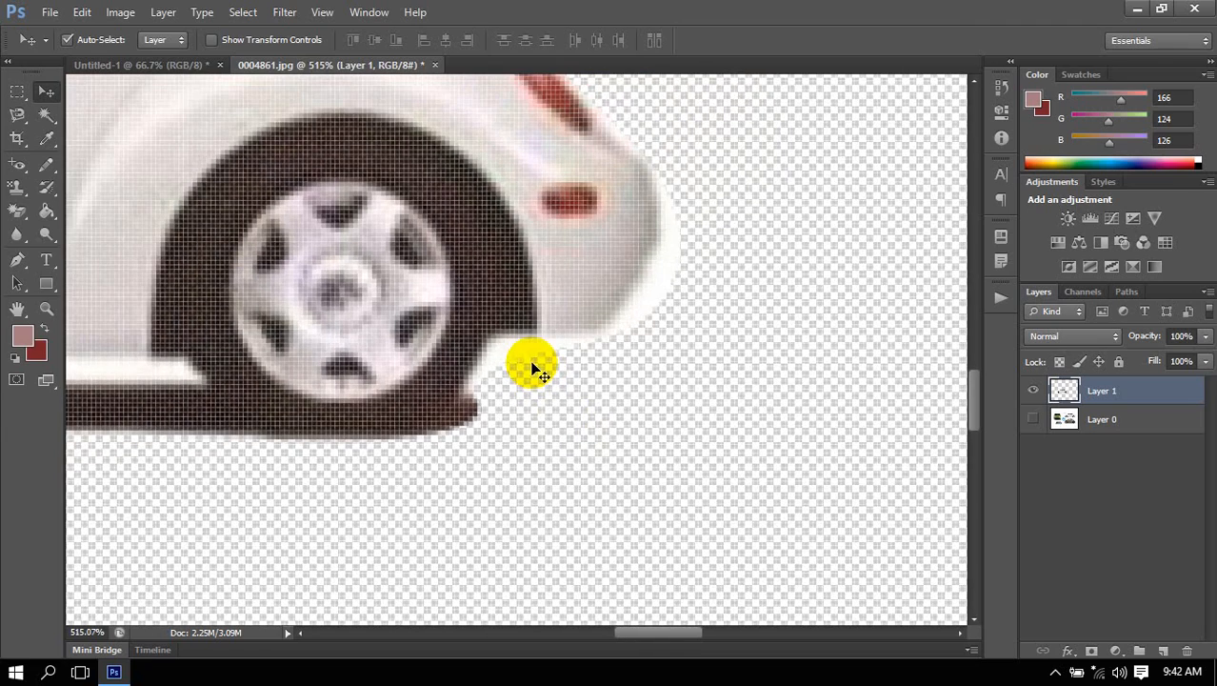
pyautogui.moveTo(366, 396); pyautogui.dragTo(829, 354)
pyautogui.moveTo(434, 380); pyautogui.dragTo(531, 346)
pyautogui.moveTo(322, 321); pyautogui.dragTo(723, 401)
pyautogui.moveTo(380, 392); pyautogui.dragTo(717, 430)
pyautogui.moveTo(497, 393); pyautogui.dragTo(510, 389)
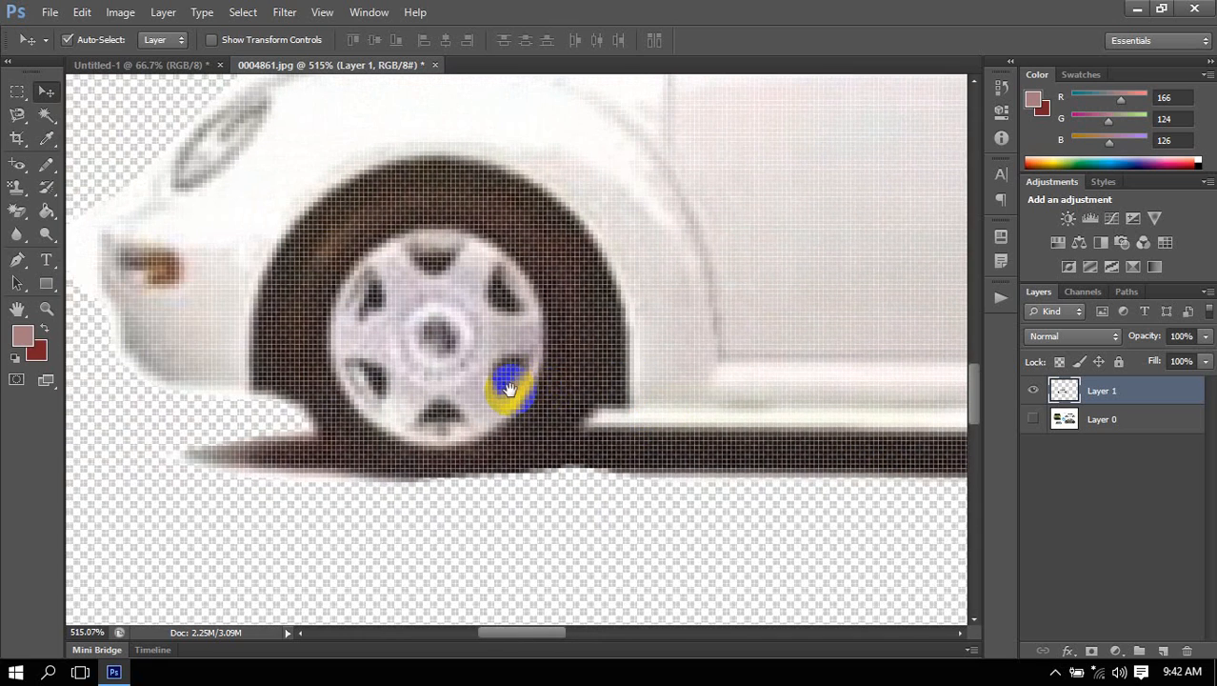
pyautogui.moveTo(434, 373); pyautogui.dragTo(454, 363)
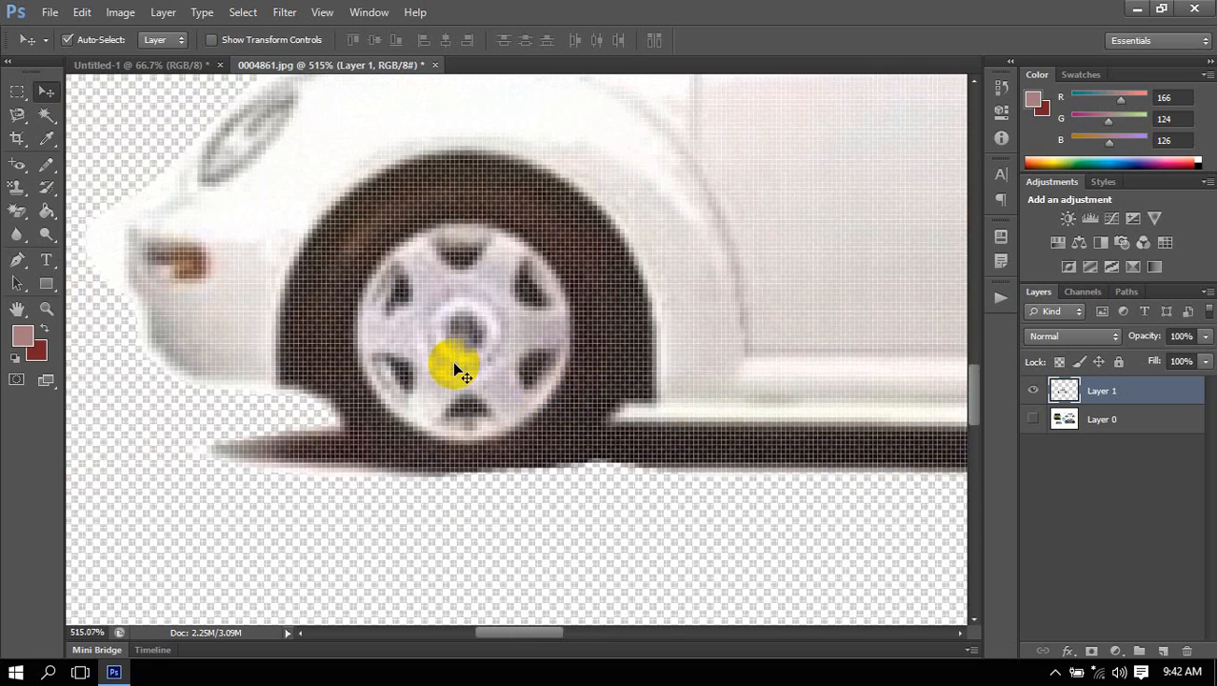
# Hide the cutout on Layer 1 and make Layer 0 active and visible.
pyautogui.click(1032, 391)
pyautogui.click(1095, 421)
pyautogui.click(1033, 419)
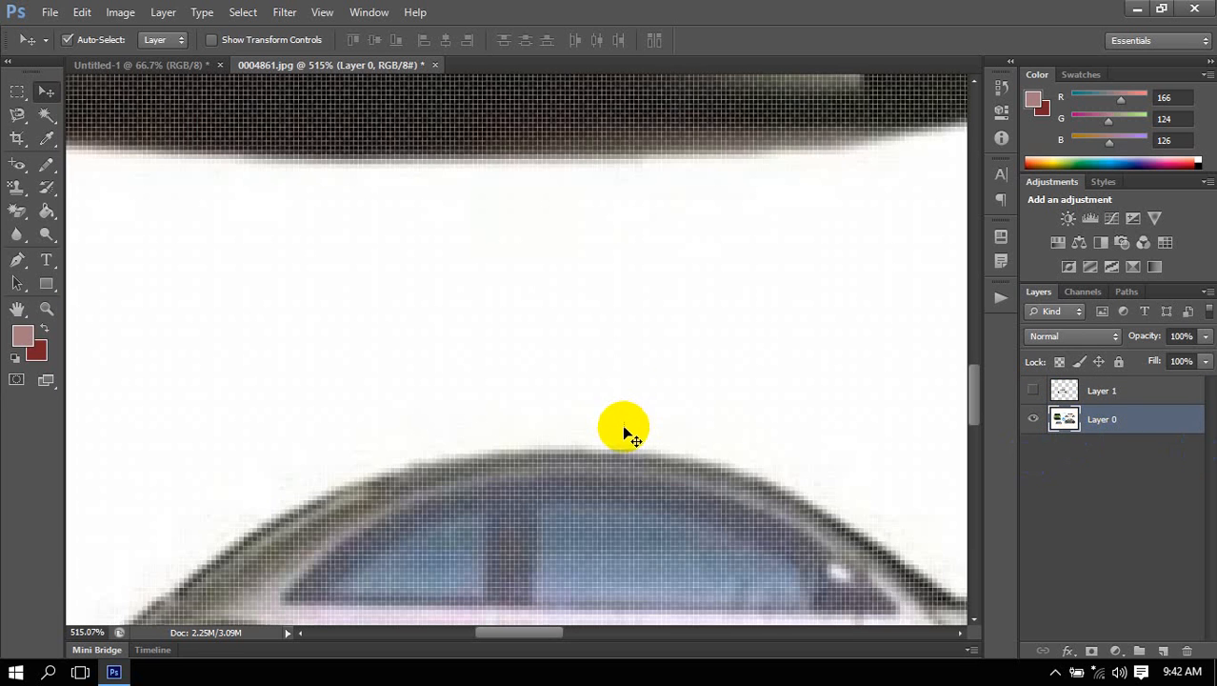
pyautogui.scroll(-6, 625, 380)
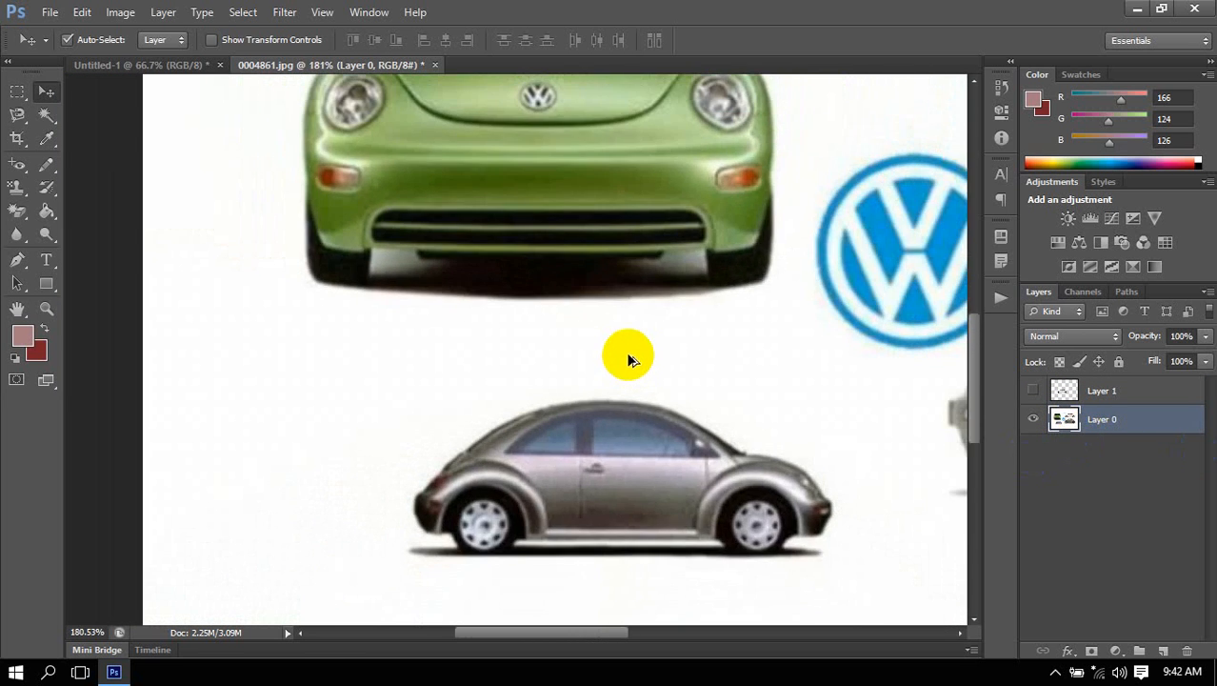
pyautogui.scroll(-5, 628, 359)
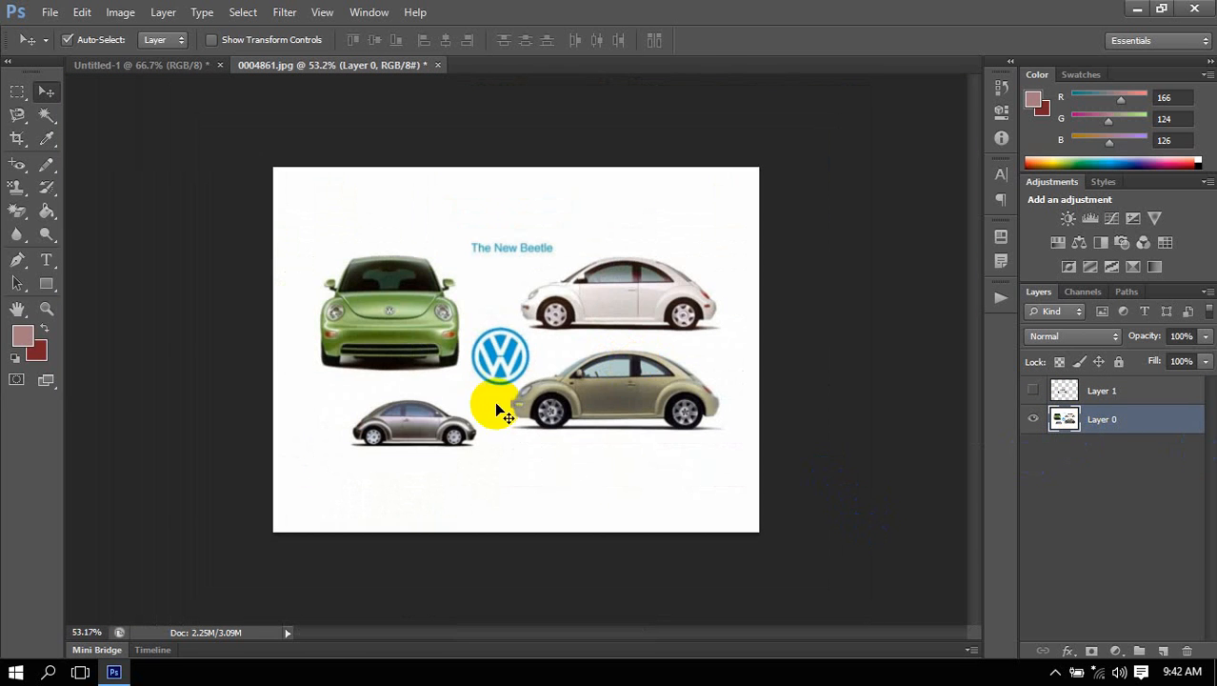
# Activate the Rectangular Marquee tool and undo the layer copy, the selection and the path back to the rear bumper anchors.
pyautogui.click(17, 91)
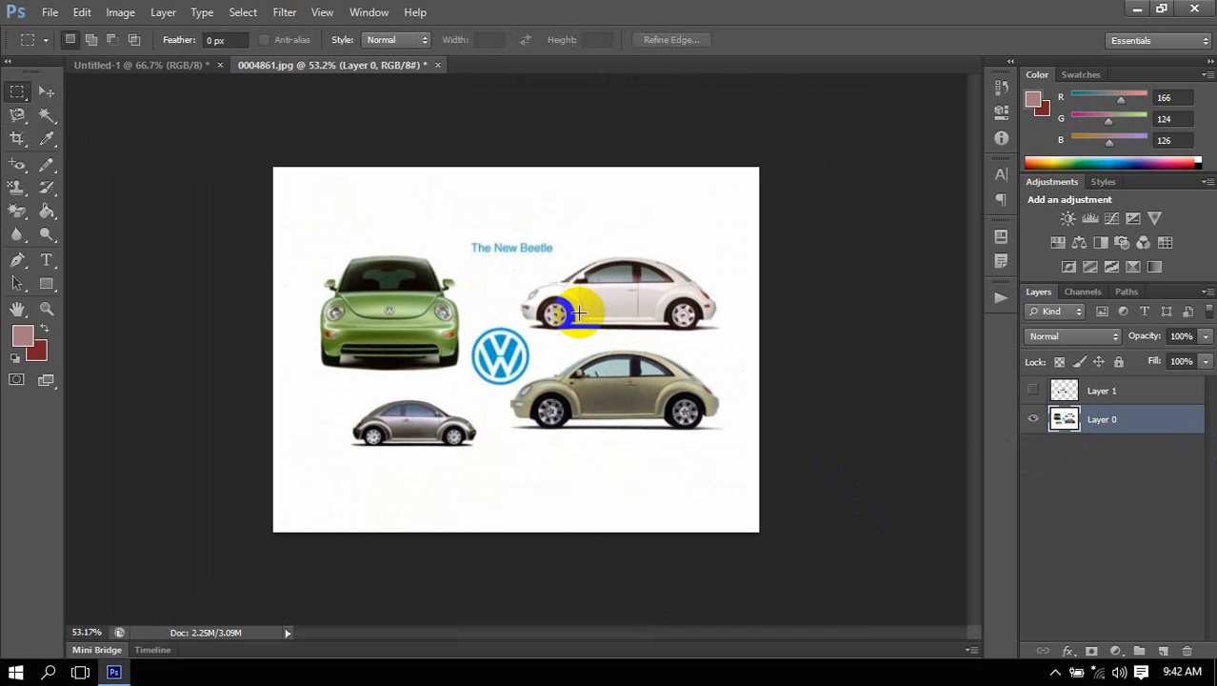
pyautogui.hotkey('ctrl', 'alt', 'z')
pyautogui.hotkey('ctrl', 'alt', 'z')
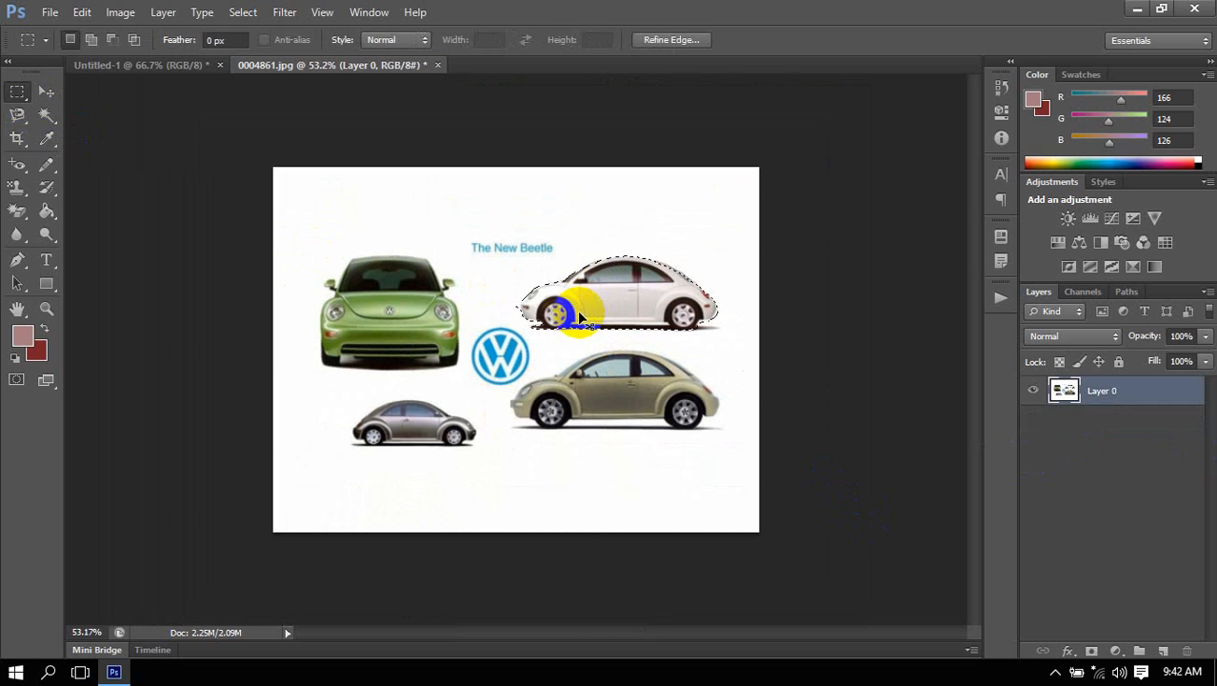
pyautogui.hotkey('ctrl', 'alt', 'z')
pyautogui.hotkey('ctrl', 'alt', 'z')
pyautogui.hotkey('ctrl', 'alt', 'z')
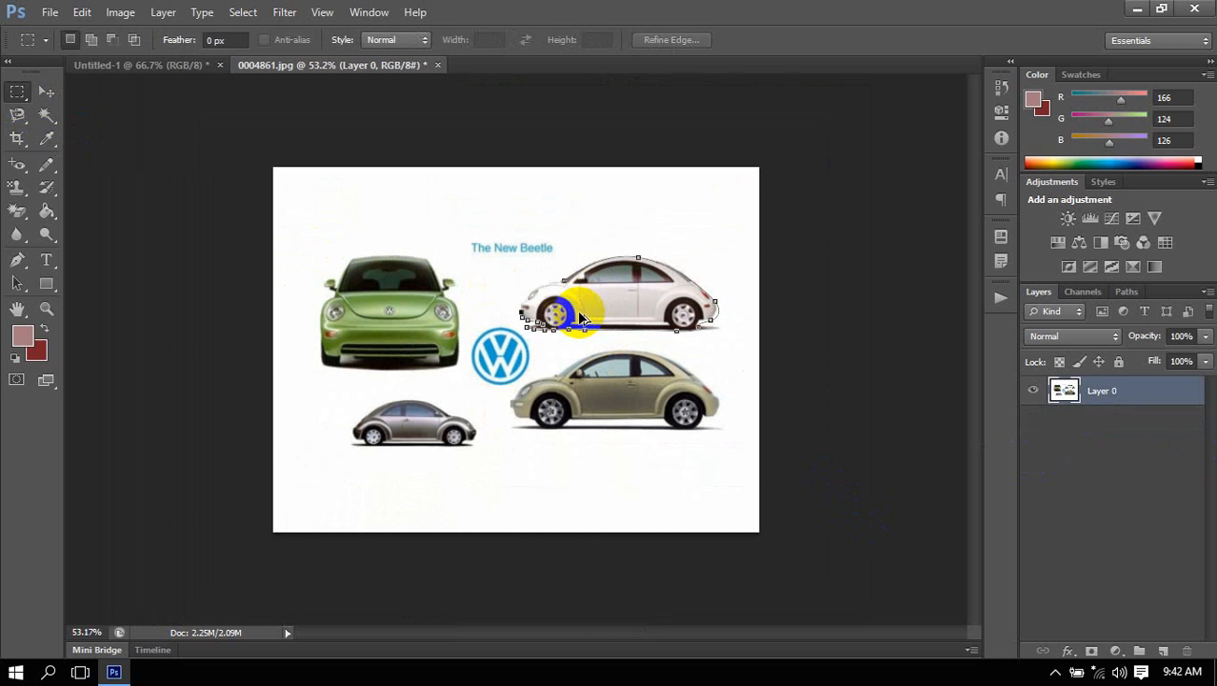
pyautogui.hotkey('ctrl', 'alt', 'z')
pyautogui.hotkey('ctrl', 'alt', 'z')
pyautogui.hotkey('ctrl', 'alt', 'z')
pyautogui.hotkey('ctrl', 'alt', 'z')
pyautogui.hotkey('ctrl', 'alt', 'z')
pyautogui.hotkey('ctrl', 'alt', 'z')
pyautogui.hotkey('ctrl', 'alt', 'z')
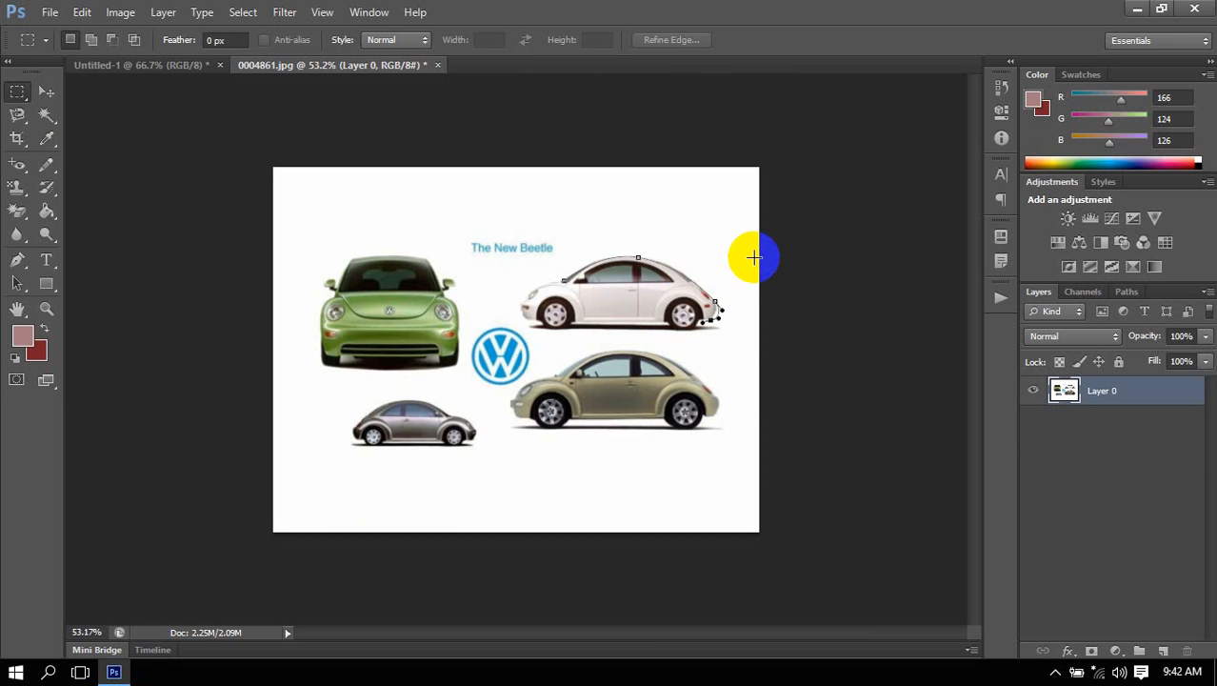
# Redo the path anchors along the white car's underside and front.
pyautogui.hotkey('ctrl', 'shift', 'z')
pyautogui.hotkey('ctrl', 'shift', 'z')
pyautogui.hotkey('ctrl', 'shift', 'z')
pyautogui.hotkey('ctrl', 'shift', 'z')
pyautogui.hotkey('ctrl', 'shift', 'z')
pyautogui.hotkey('ctrl', 'shift', 'z')
pyautogui.hotkey('ctrl', 'shift', 'z')
pyautogui.hotkey('ctrl', 'shift', 'z')
pyautogui.hotkey('ctrl', 'shift', 'z')
pyautogui.hotkey('ctrl', 'shift', 'z')
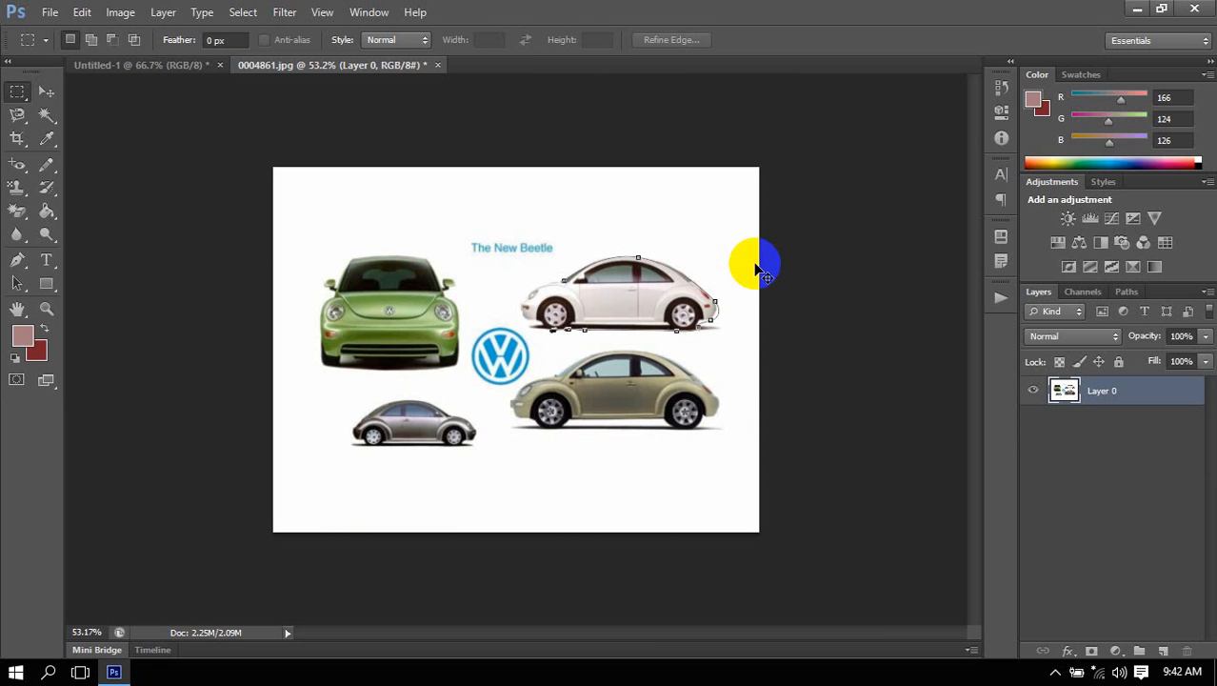
pyautogui.hotkey('ctrl', 'shift', 'z')
pyautogui.hotkey('ctrl', 'shift', 'z')
pyautogui.hotkey('ctrl', 'shift', 'z')
pyautogui.hotkey('ctrl', 'shift', 'z')
# Load the restored car outline as a selection and bring back the white car's copy on its own layer.
pyautogui.hotkey('ctrl', 'Return')
pyautogui.scroll(6, 713, 316)
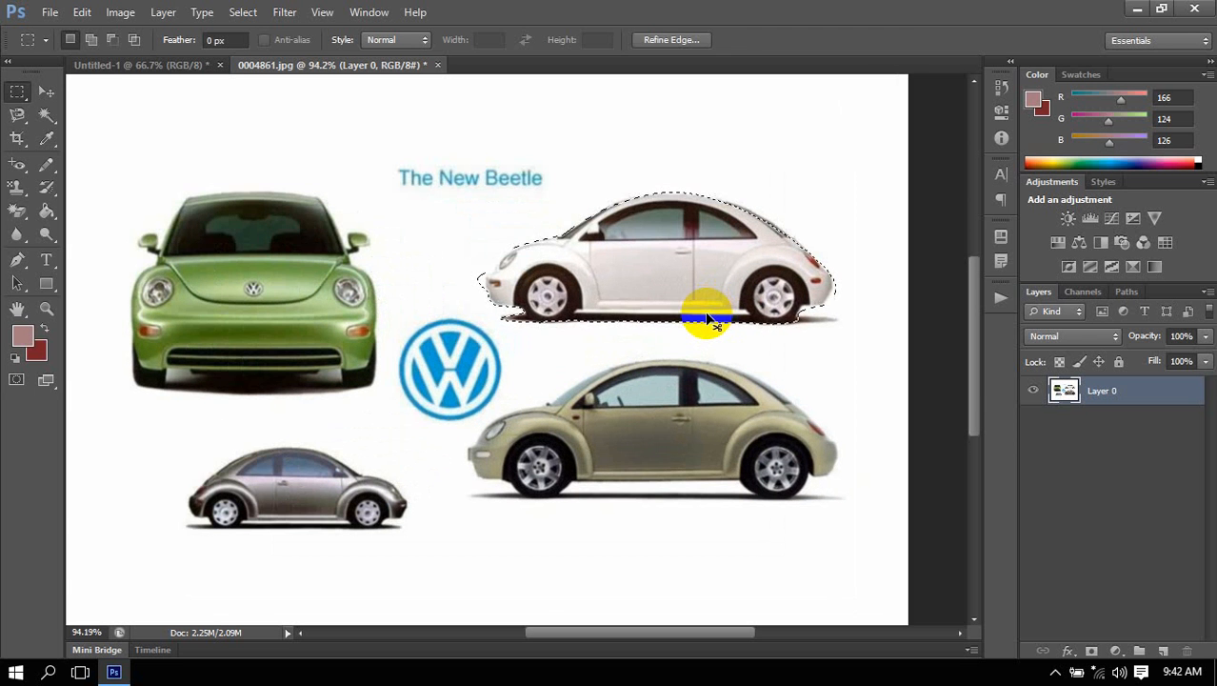
pyautogui.hscroll(6, 708, 318)
pyautogui.scroll(5, 704, 286)
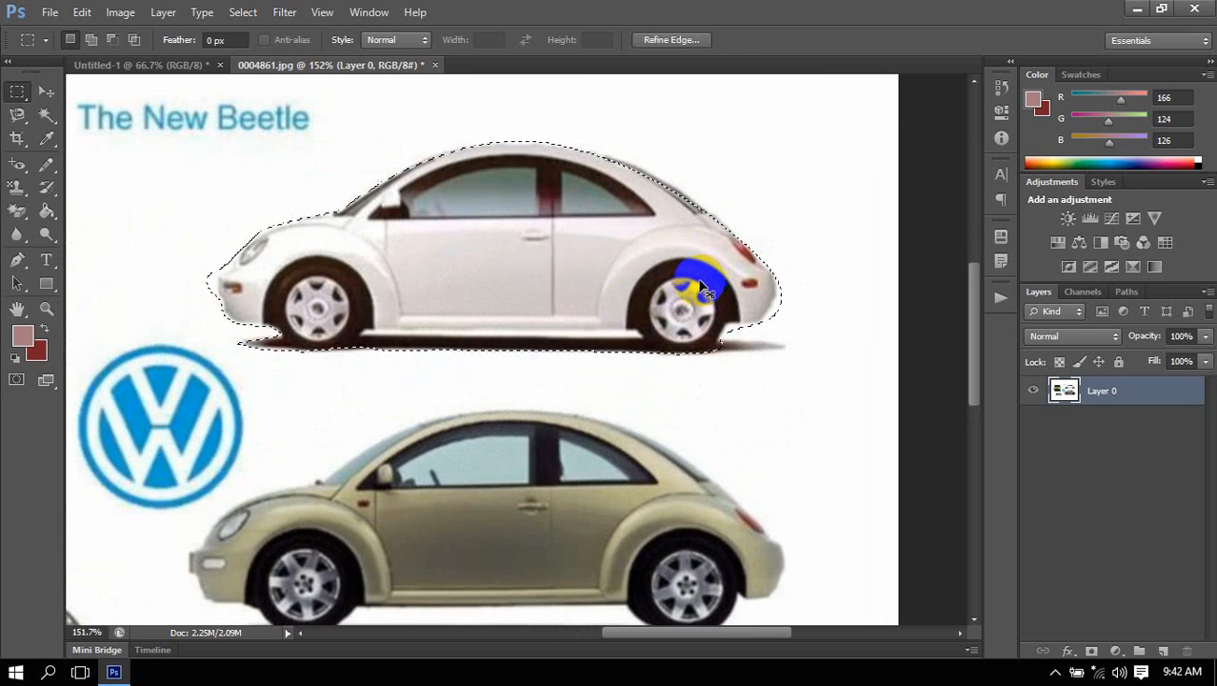
pyautogui.hotkey('ctrl', 'shift', 'z')
# Hide Layer 1 and make the original photo on Layer 0 visible and active.
pyautogui.click(1032, 419)
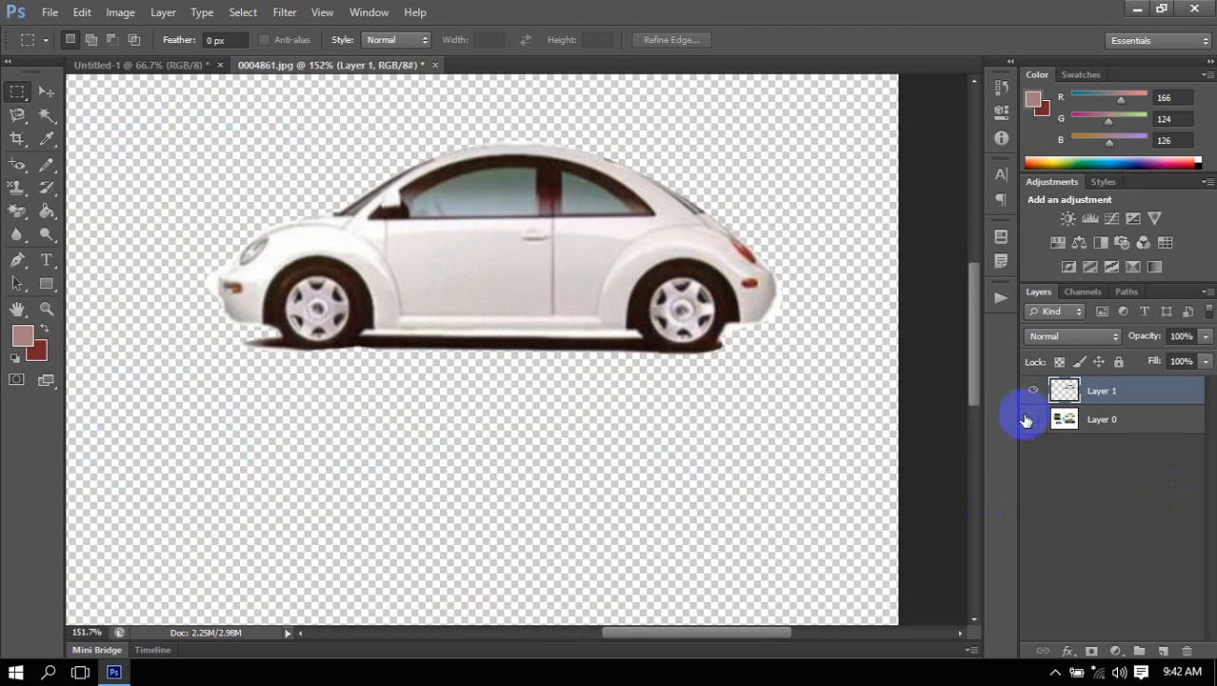
pyautogui.click(1033, 391)
pyautogui.click(1104, 420)
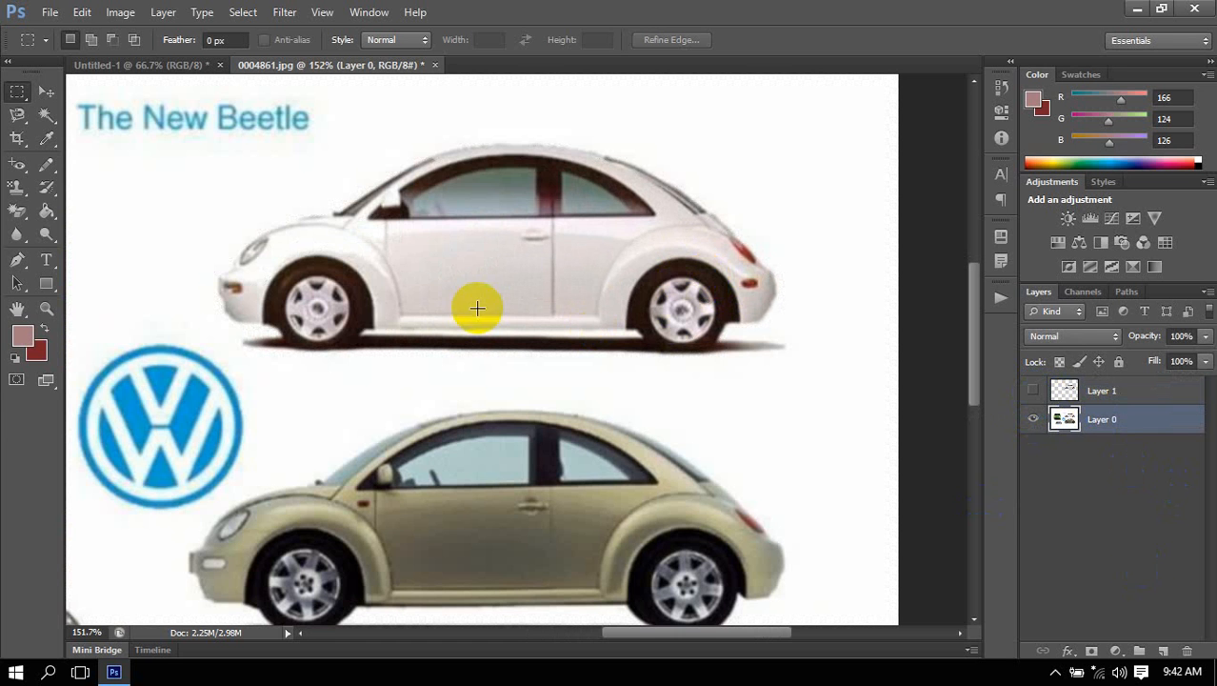
# Delete everything on Layer 0 outside a rectangular selection framing the white car, and deselect.
pyautogui.moveTo(211, 127); pyautogui.dragTo(797, 378)
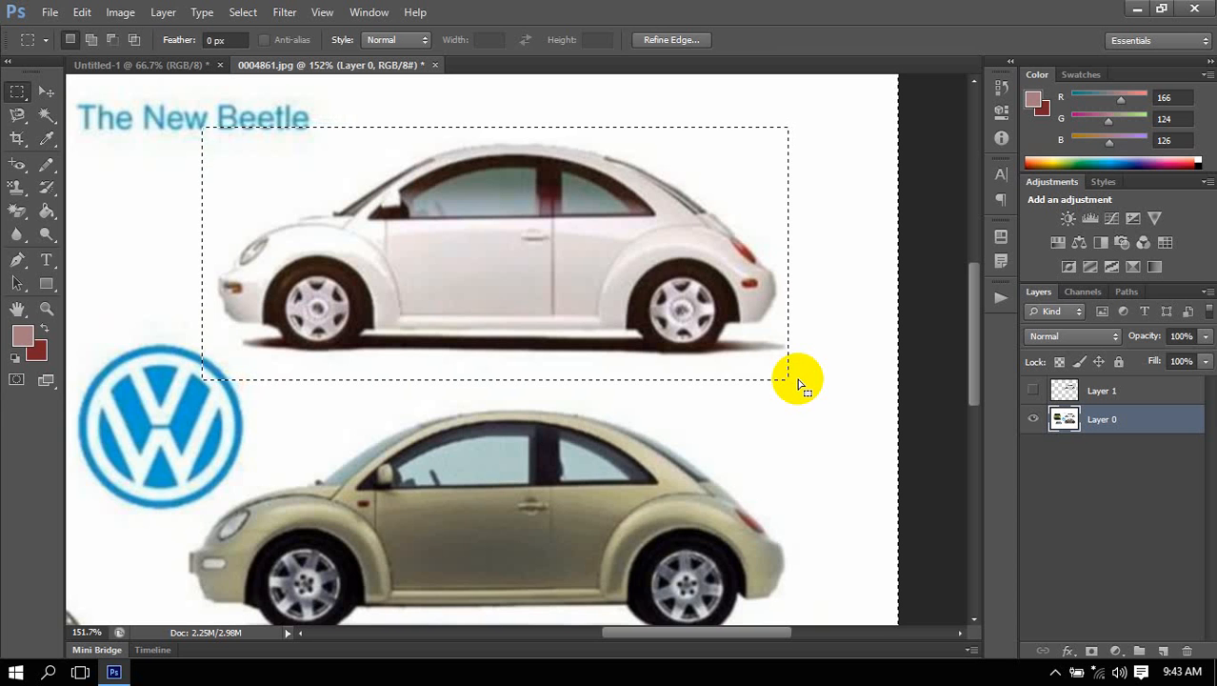
pyautogui.press('Delete')
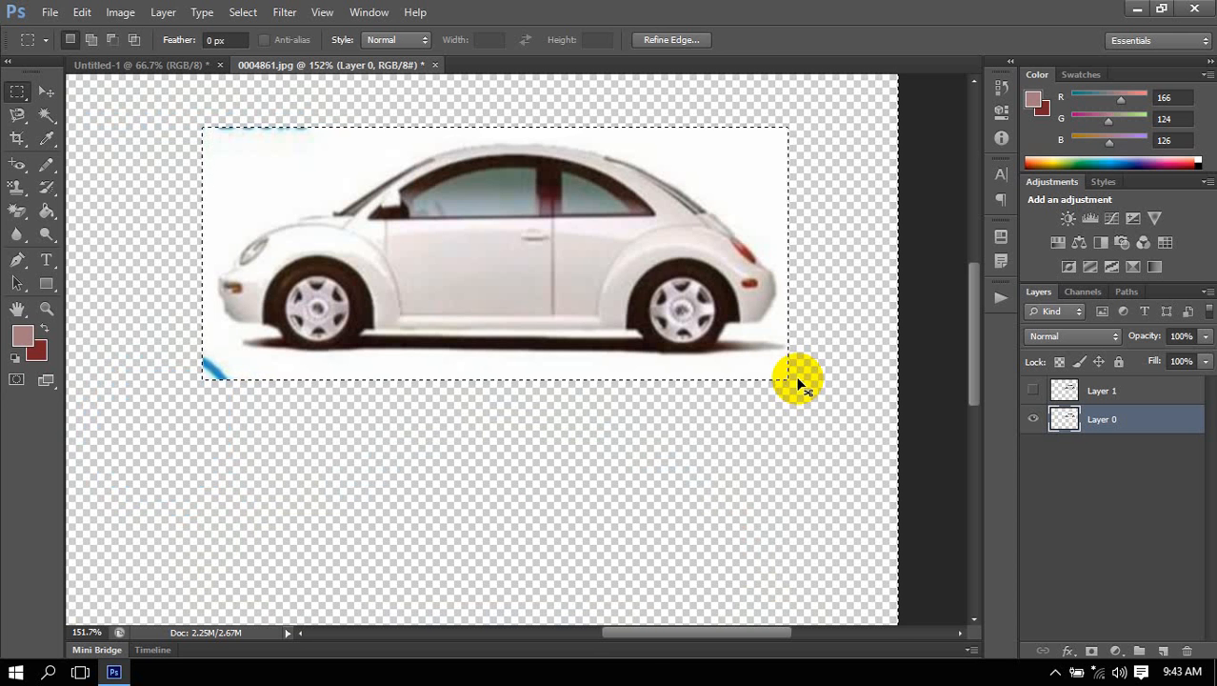
pyautogui.hotkey('ctrl', 'd')
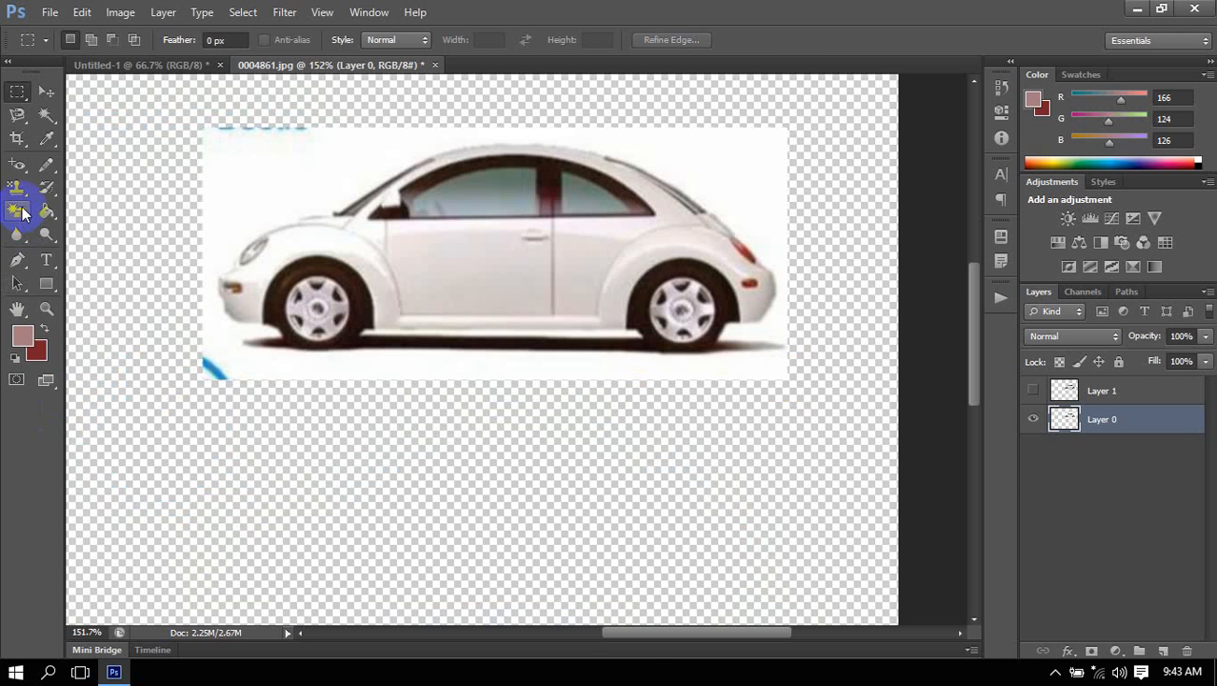
# Erase the white background around the car on Layer 0 with the Magic Eraser tool.
pyautogui.moveTo(16, 210); pyautogui.dragTo(88, 246)
pyautogui.click(253, 177)
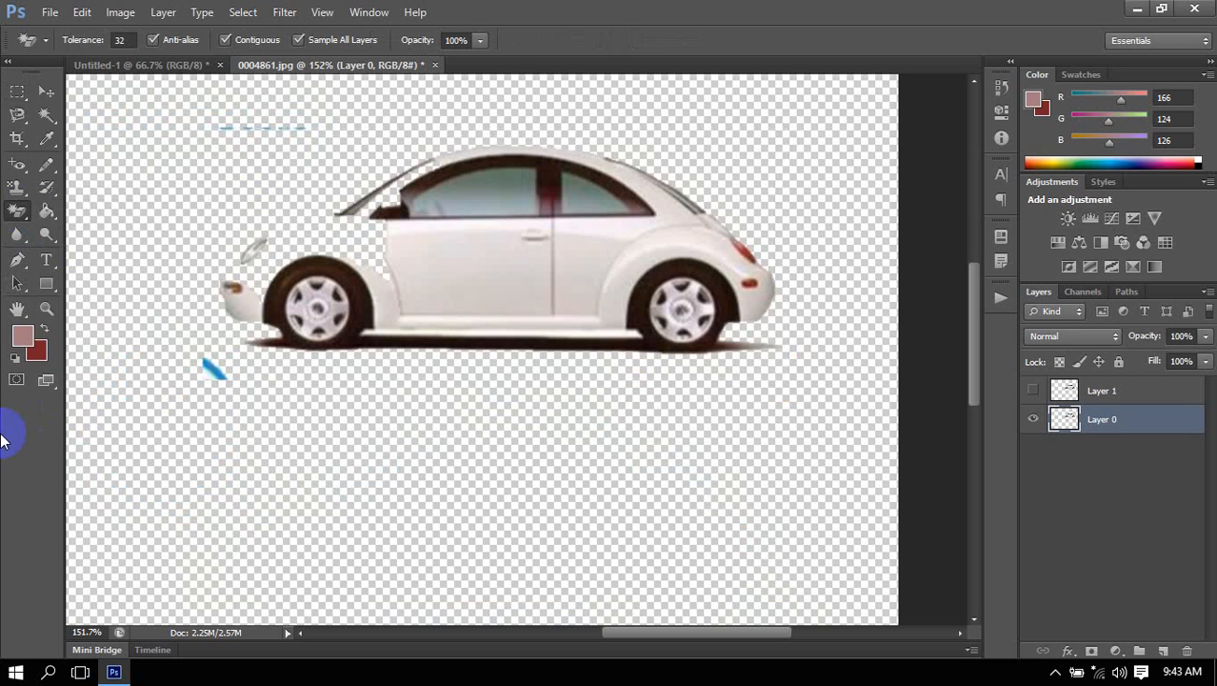
# Undo the Magic Eraser's removal of the white background on Layer 0.
pyautogui.hotkey('ctrl', 'z')
# Try the Background Eraser with a size 60 brush on the white area above the car's hood.
pyautogui.moveTo(17, 211); pyautogui.dragTo(81, 233)
pyautogui.press('[')
pyautogui.press('[')
pyautogui.press('[')
pyautogui.press('[')
pyautogui.press('[')
pyautogui.press('[')
pyautogui.press('[')
pyautogui.press('[')
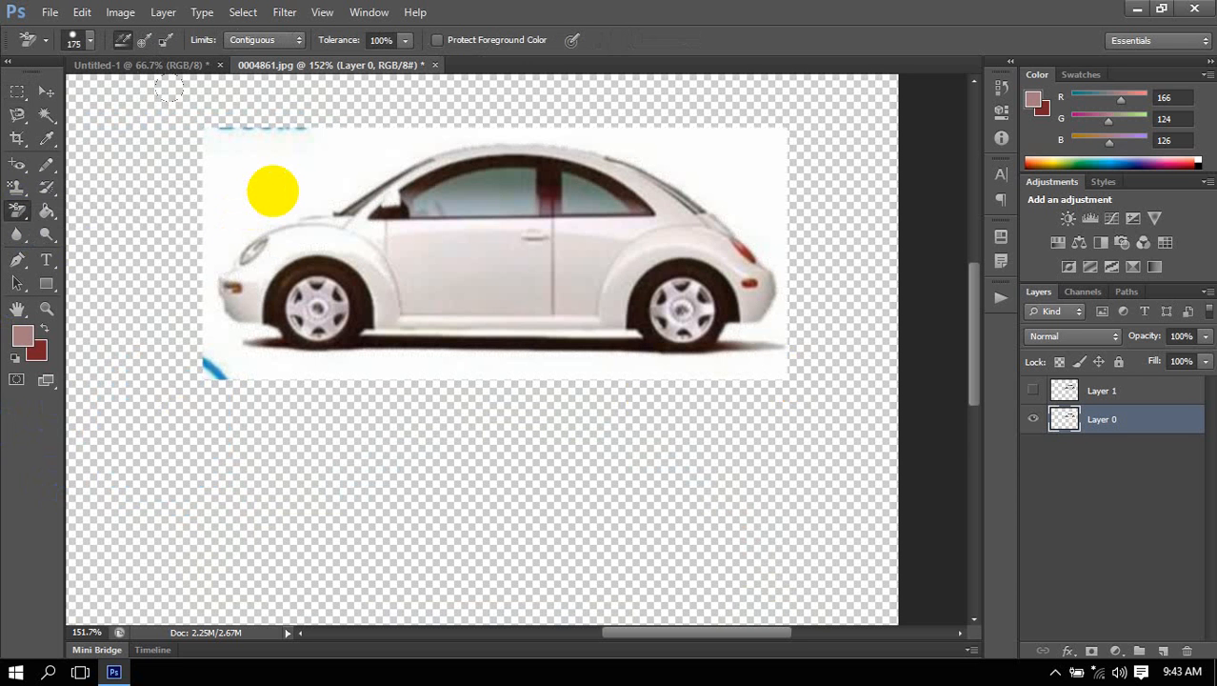
pyautogui.keyDown('alt'); pyautogui.click(232, 141); pyautogui.keyUp('alt')
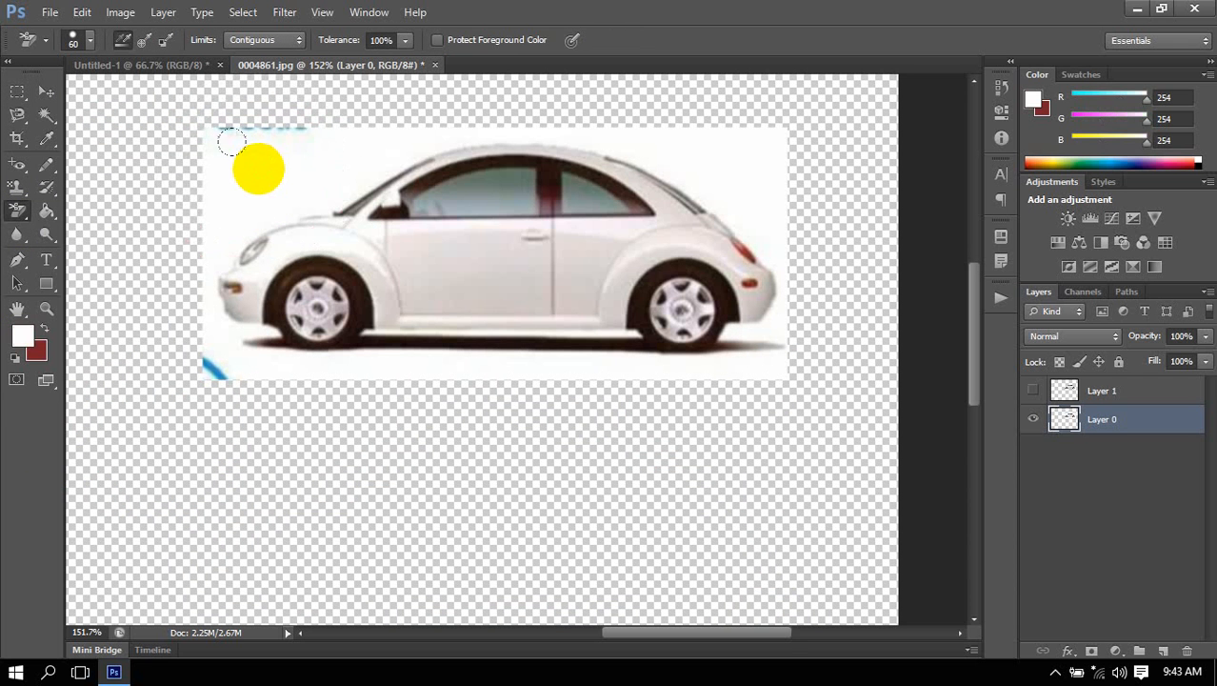
pyautogui.moveTo(232, 141)
pyautogui.mouseDown()
pyautogui.moveTo(205, 148)
pyautogui.moveTo(218, 169)
pyautogui.moveTo(473, 94)
pyautogui.moveTo(719, 144)
pyautogui.moveTo(750, 343)
pyautogui.moveTo(183, 393)
pyautogui.moveTo(43, 465)
pyautogui.moveTo(141, 462)
pyautogui.mouseUp()
pyautogui.hotkey('ctrl', 'z')
# Erase the white background above the car's hood with the Eraser tool, refining close to the headlight with a size 70 brush.
pyautogui.rightClick(19, 209)
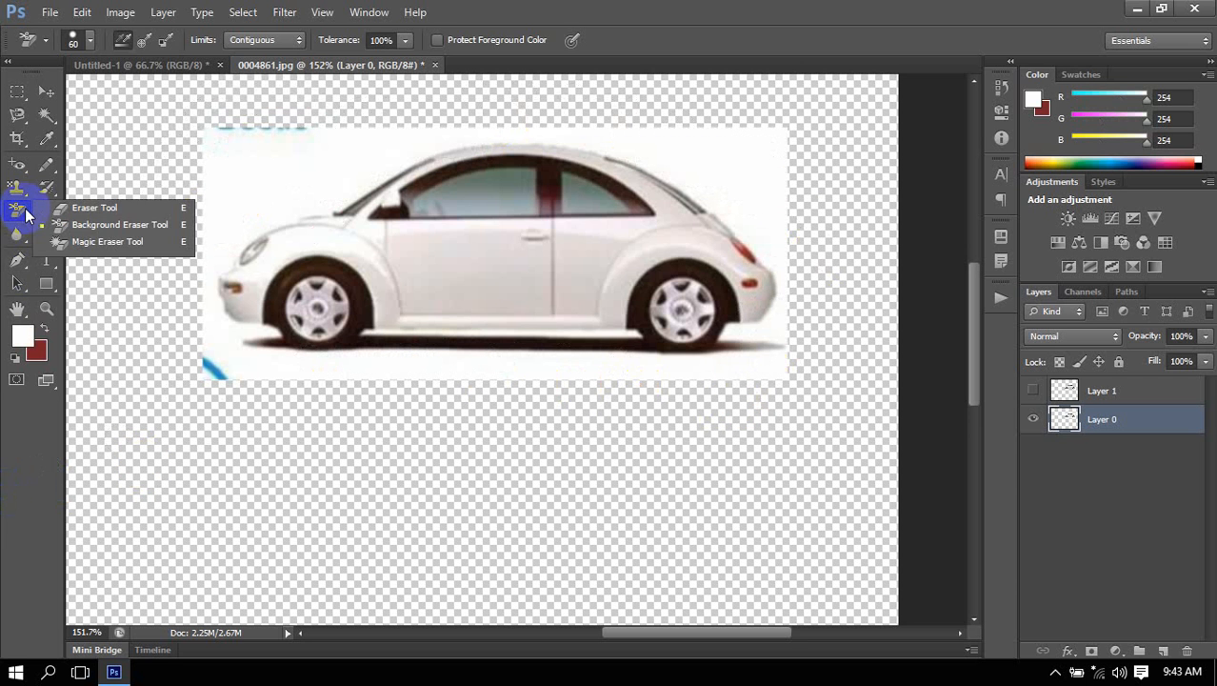
pyautogui.click(92, 207)
pyautogui.click(227, 134)
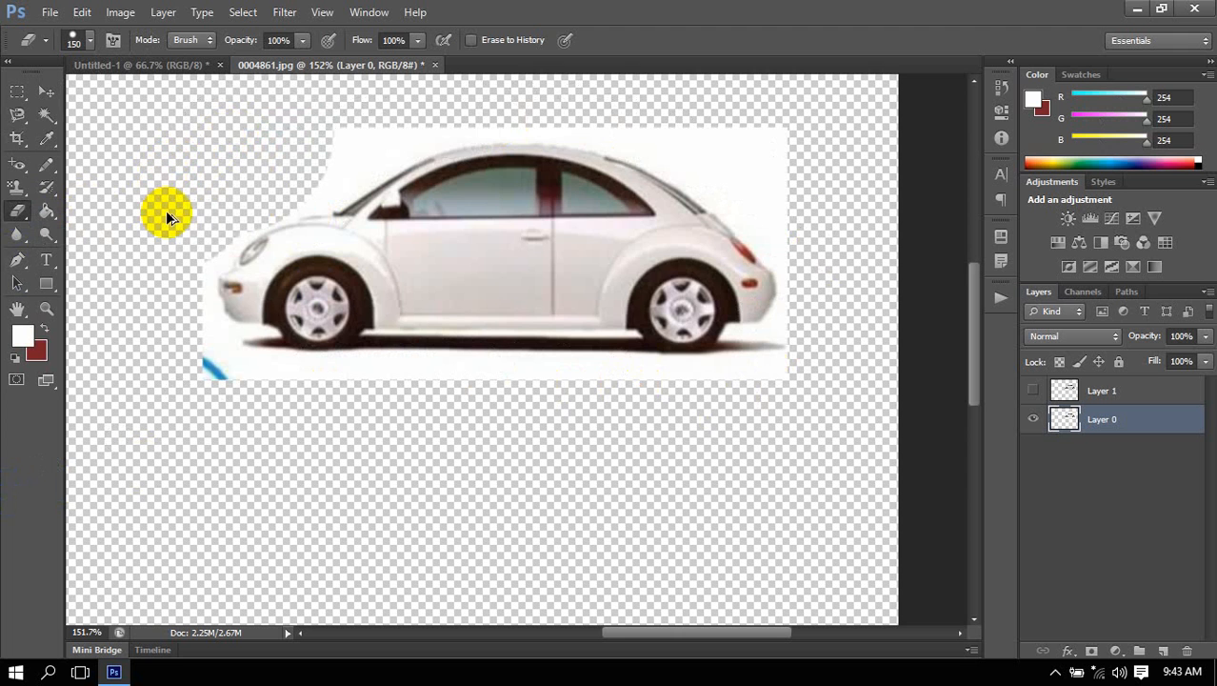
pyautogui.scroll(3, 165, 210)
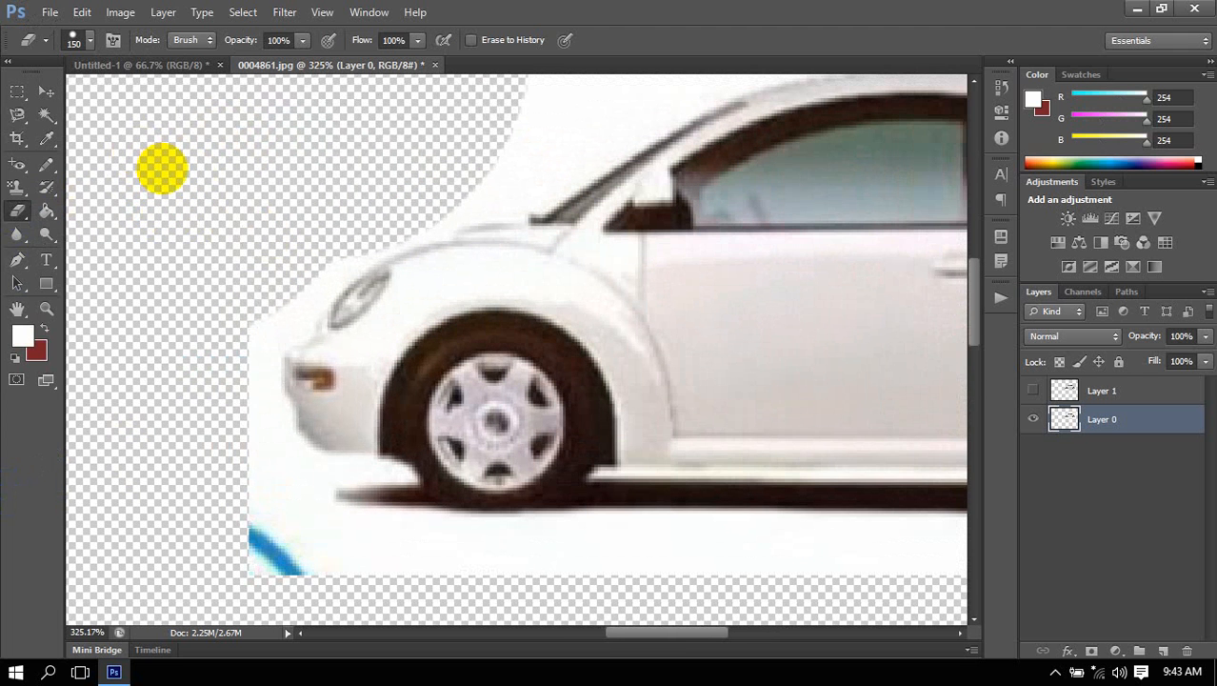
pyautogui.press('[')
pyautogui.press('[')
pyautogui.press('[')
pyautogui.press('[')
pyautogui.press('[')
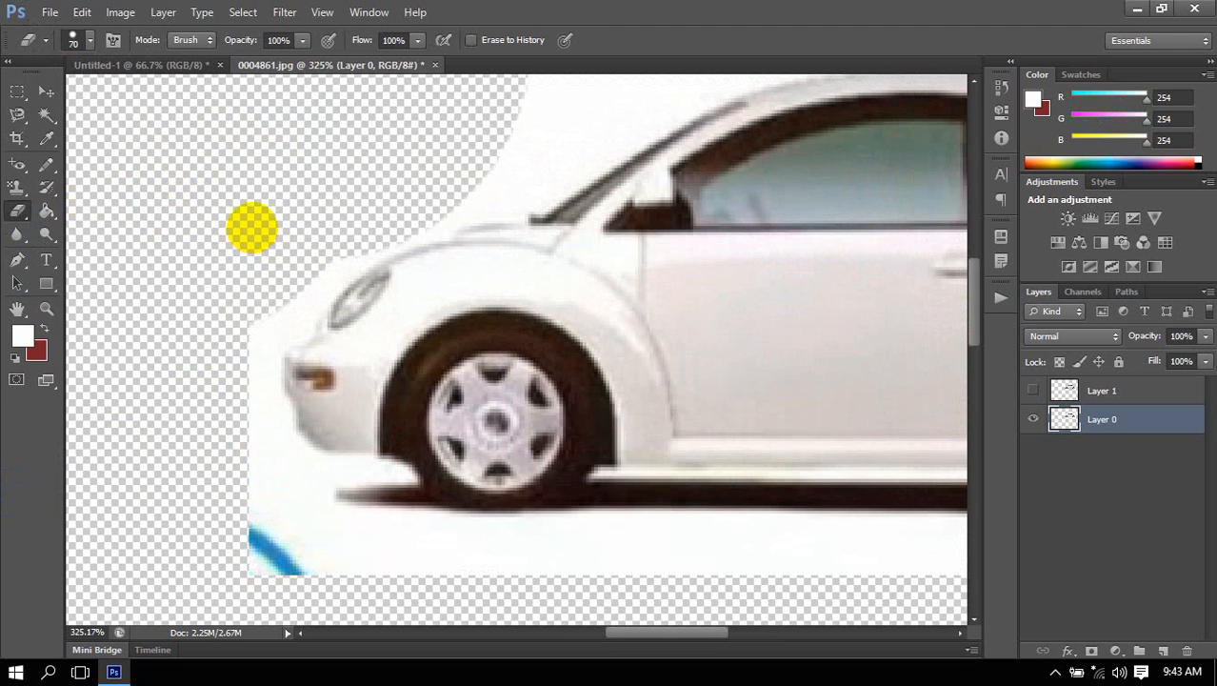
pyautogui.click(238, 251)
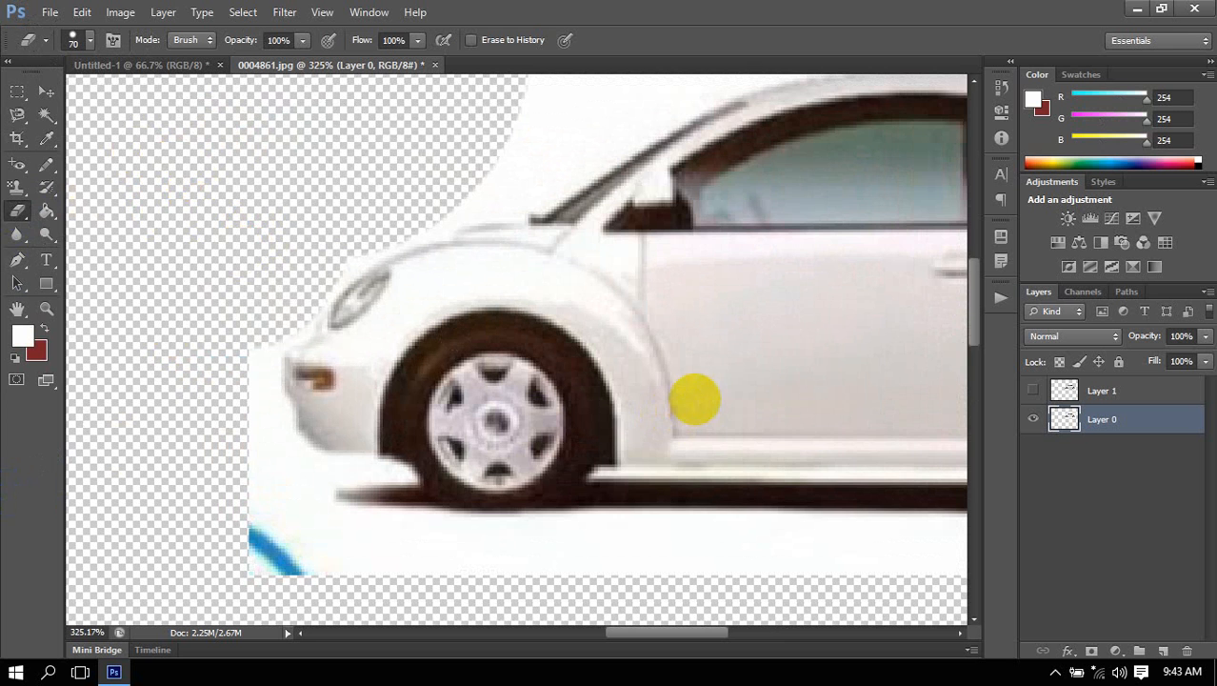
# Remove the remaining white background below the car with the Magic Eraser and inspect the car's edges.
pyautogui.moveTo(701, 402); pyautogui.dragTo(610, 233)
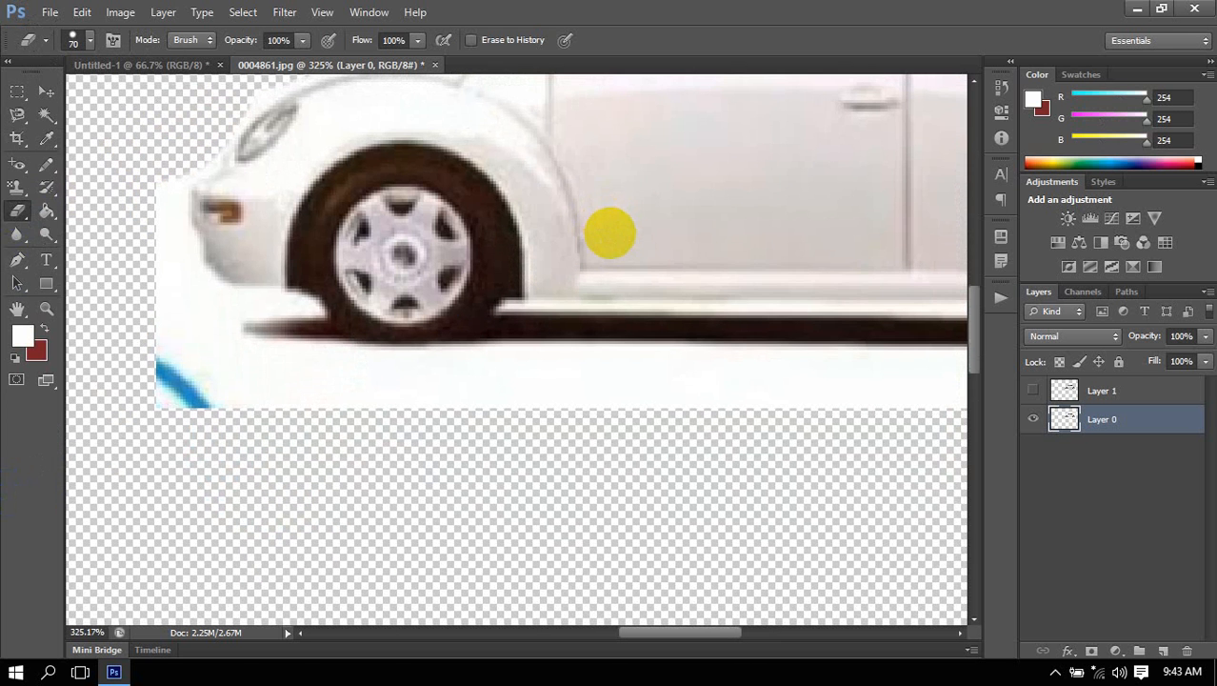
pyautogui.click(16, 215)
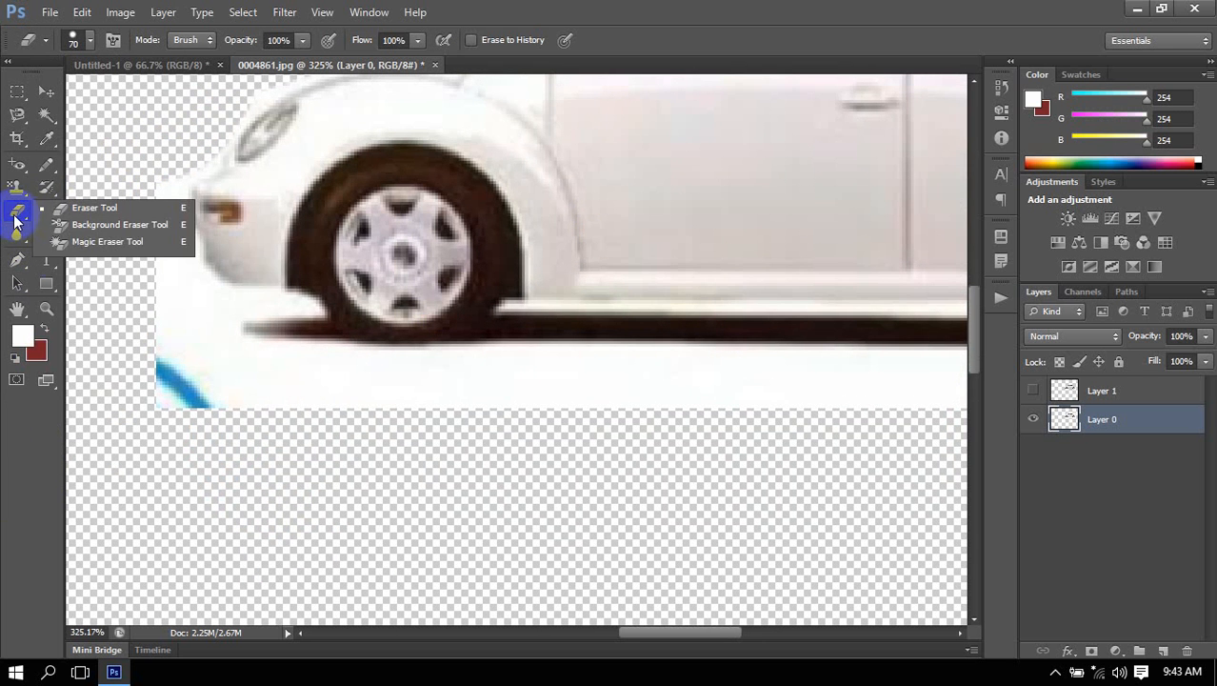
pyautogui.click(71, 242)
pyautogui.click(457, 398)
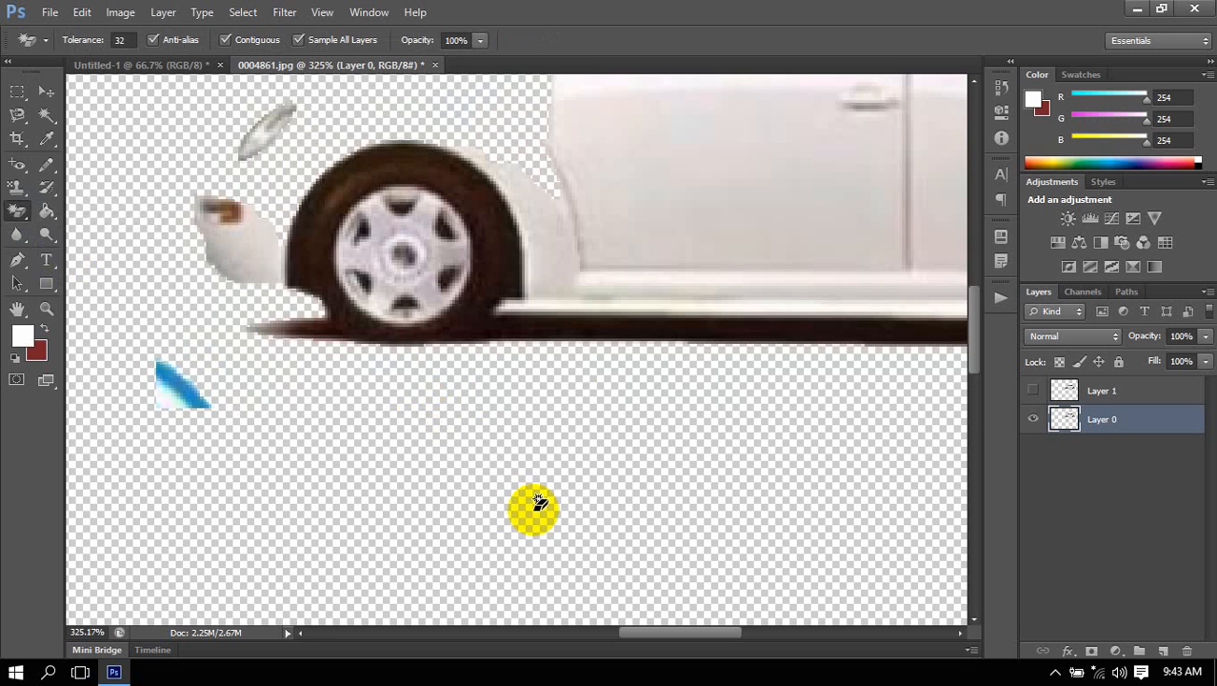
pyautogui.scroll(-5, 559, 334)
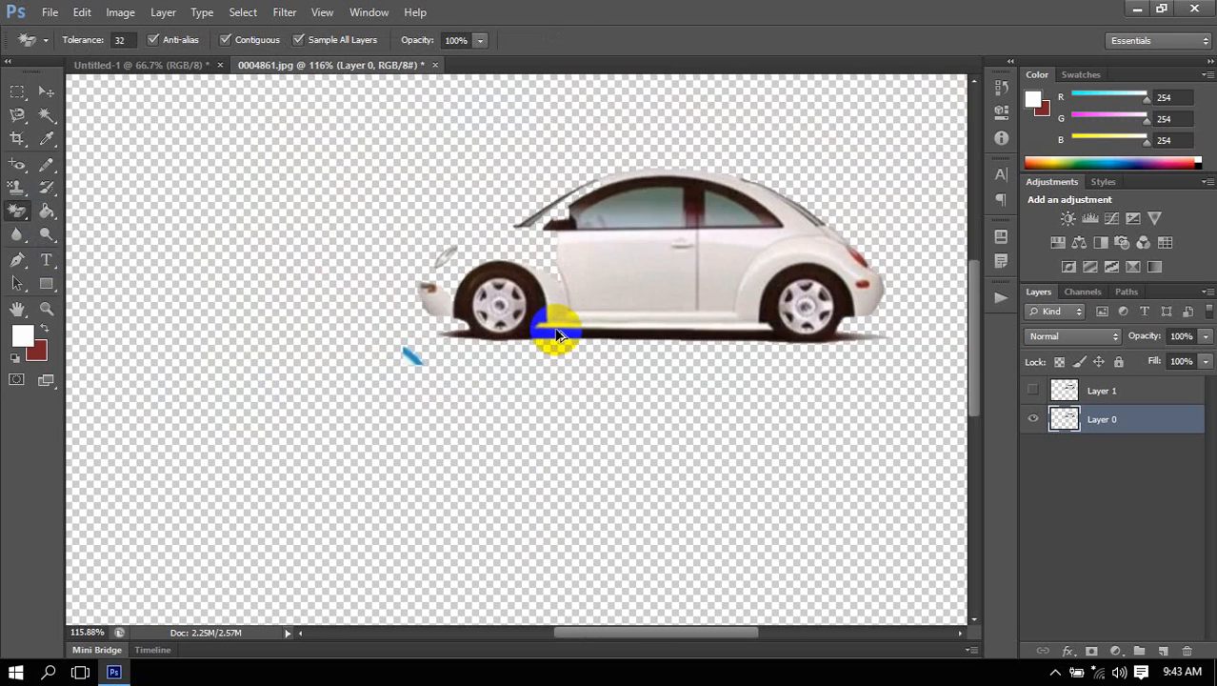
pyautogui.scroll(-4, 559, 333)
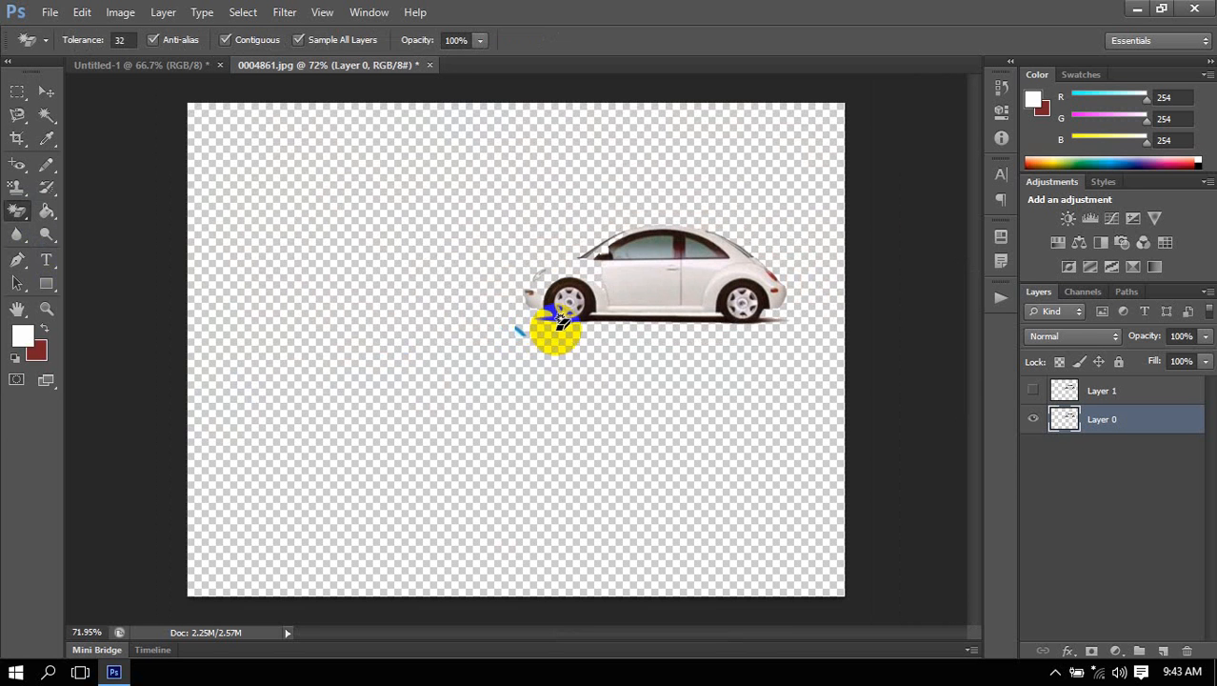
pyautogui.scroll(4, 790, 253)
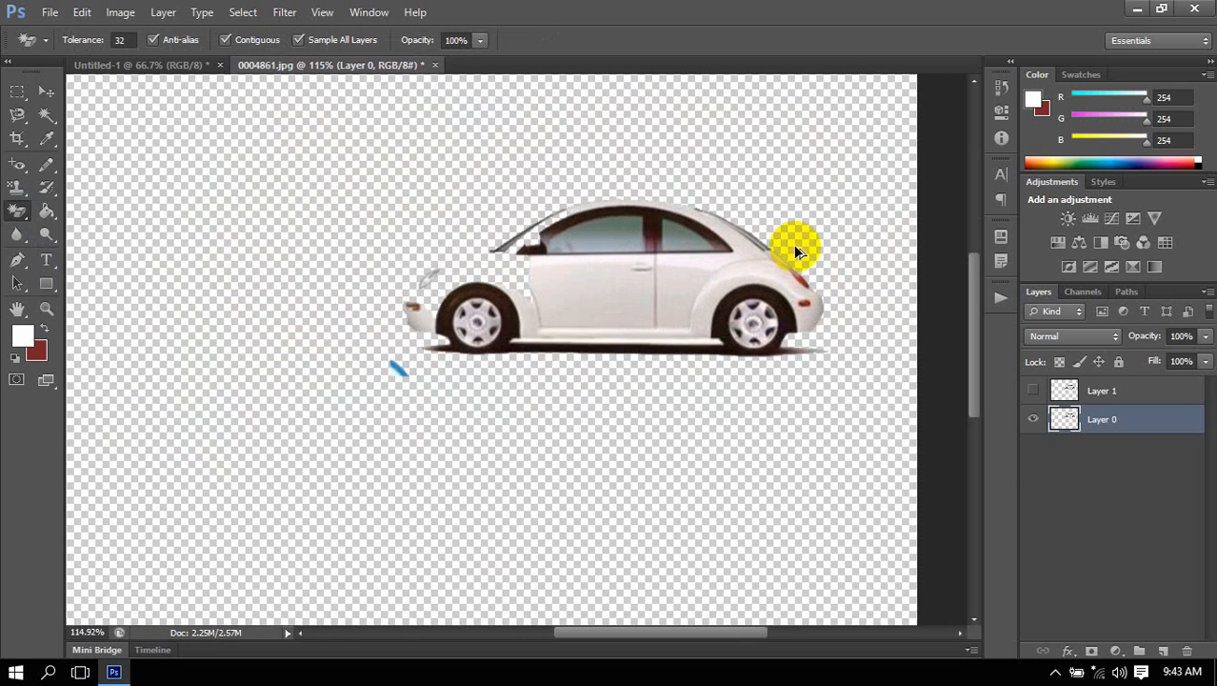
pyautogui.scroll(1, 798, 253)
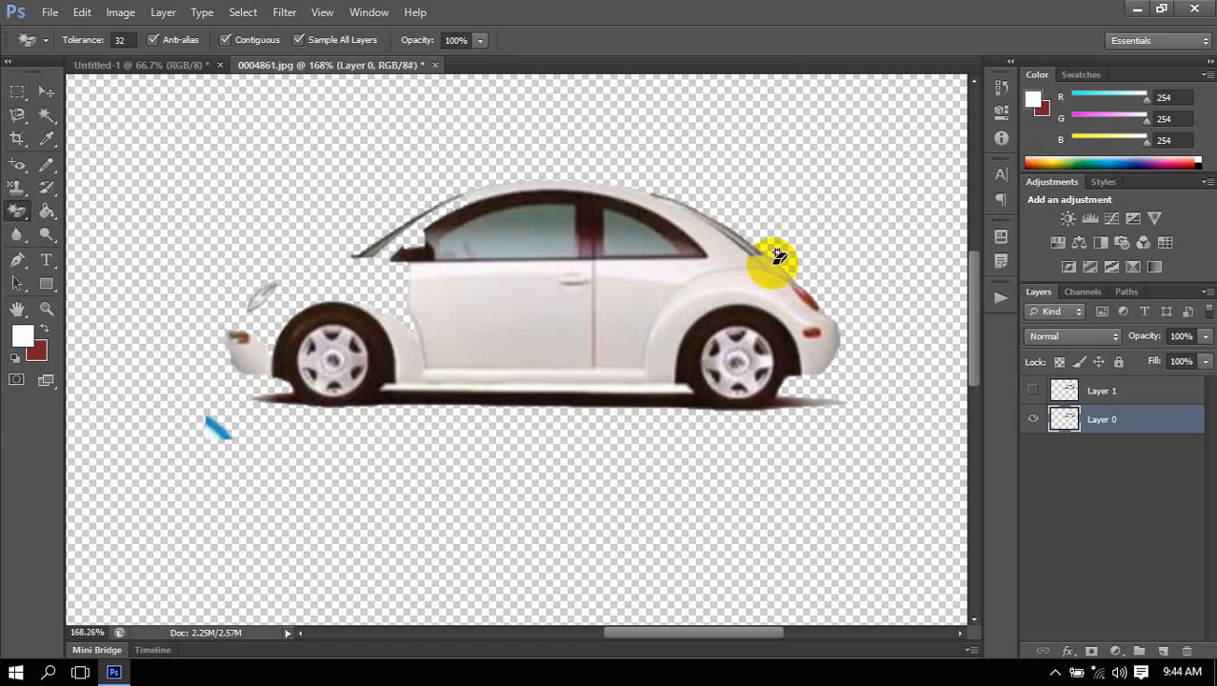
# Enable the Rubber Band option for the Pen tool.
pyautogui.click(18, 262)
pyautogui.moveTo(18, 266); pyautogui.dragTo(59, 259)
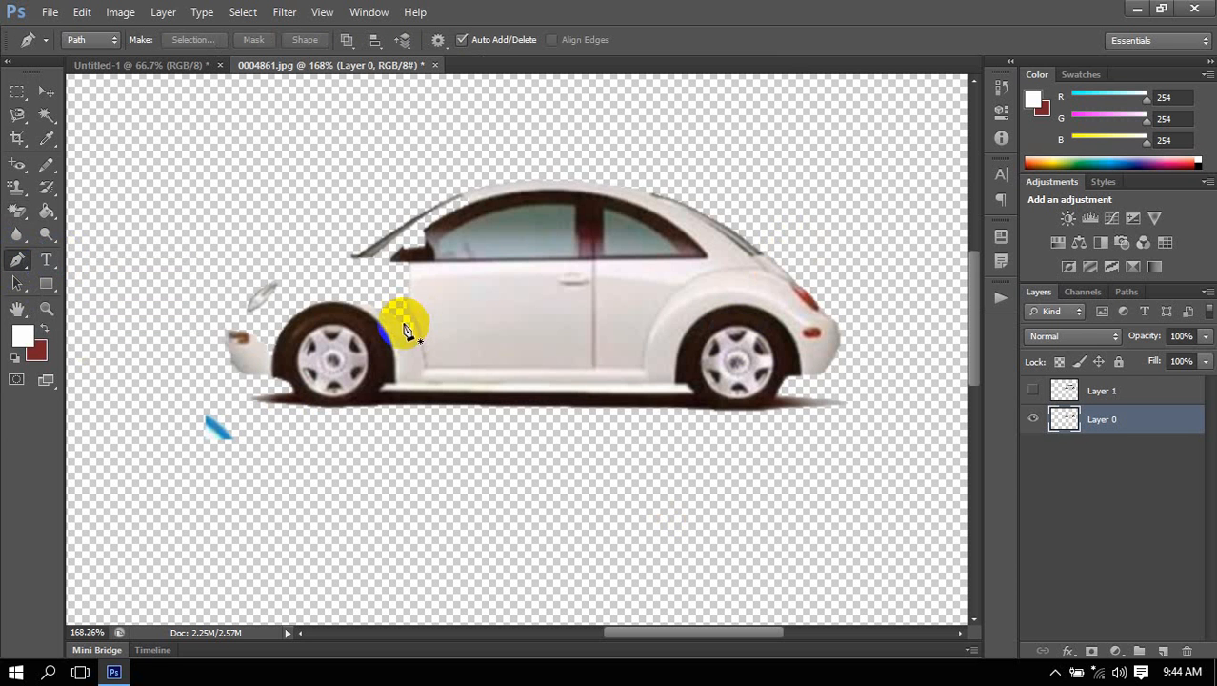
pyautogui.click(472, 46)
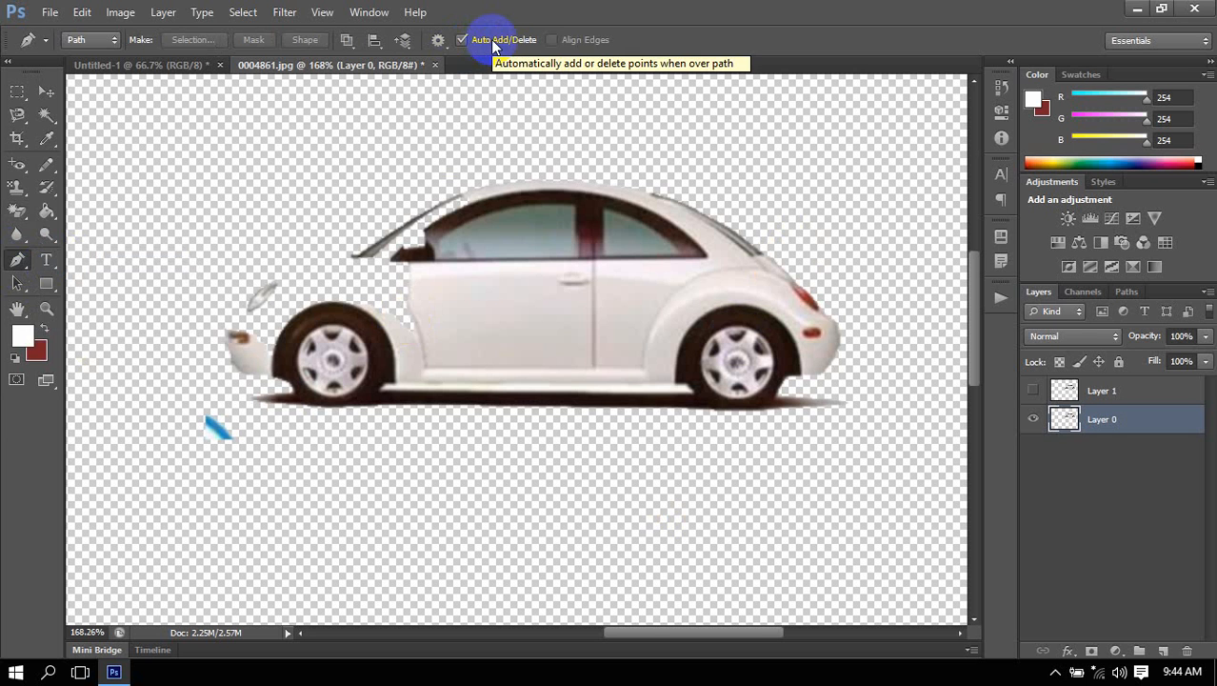
pyautogui.click(438, 41)
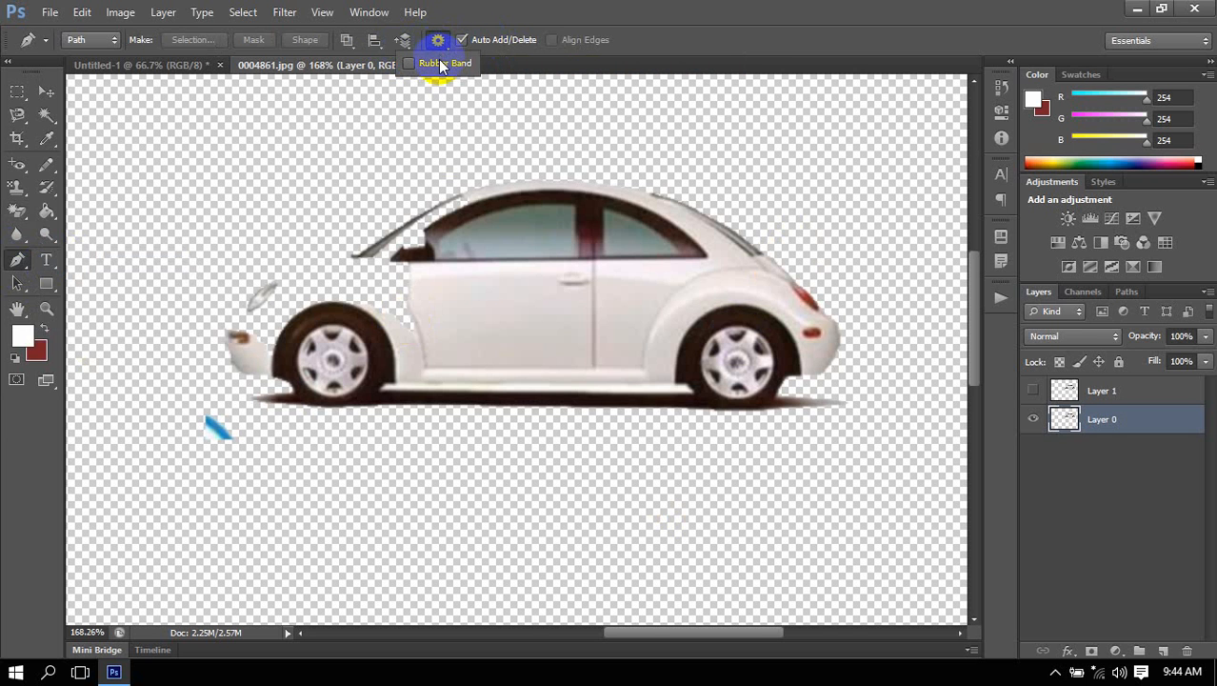
pyautogui.click(440, 72)
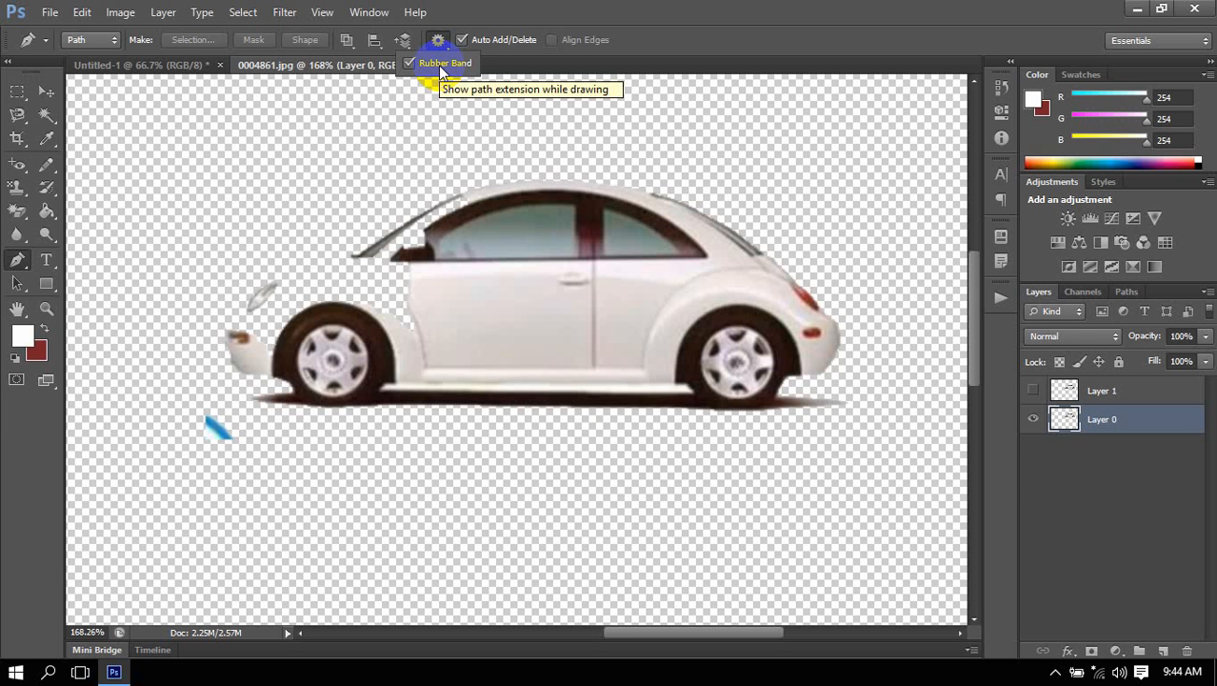
pyautogui.click(558, 13)
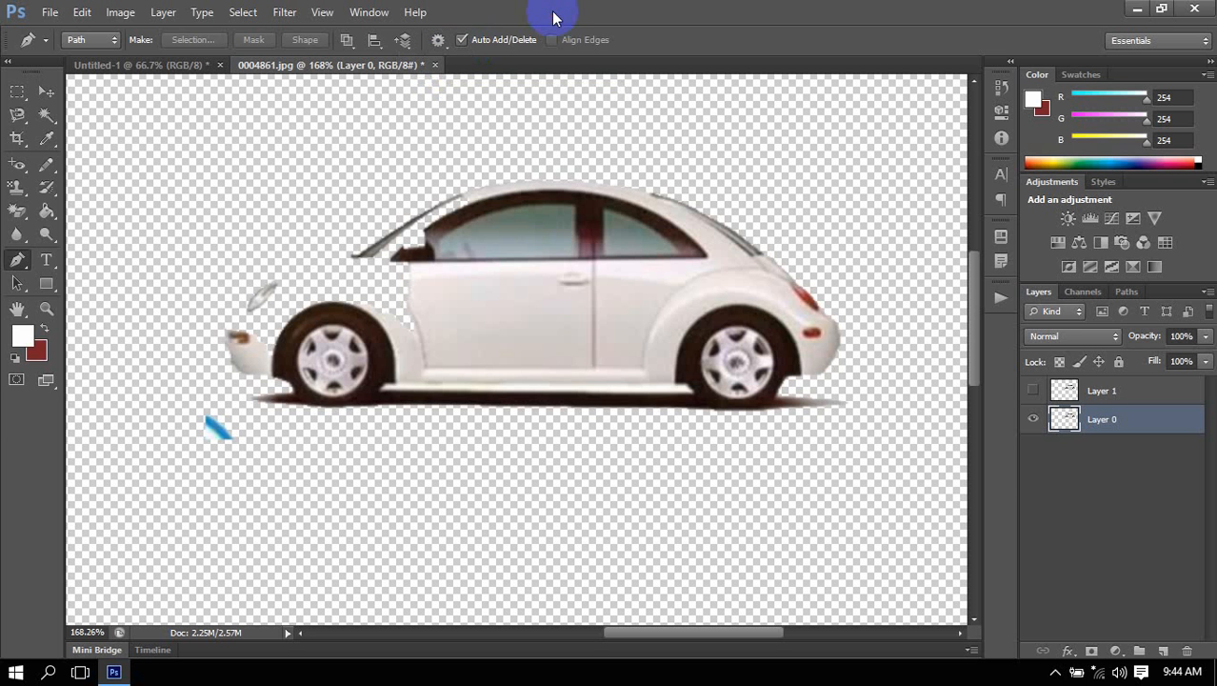
# Undo the Magic Eraser and Eraser changes to bring back the full white background around the car.
pyautogui.hotkey('ctrl', 'alt', 'z')
pyautogui.hotkey('ctrl', 'alt', 'z')
pyautogui.hotkey('ctrl', 'alt', 'z')
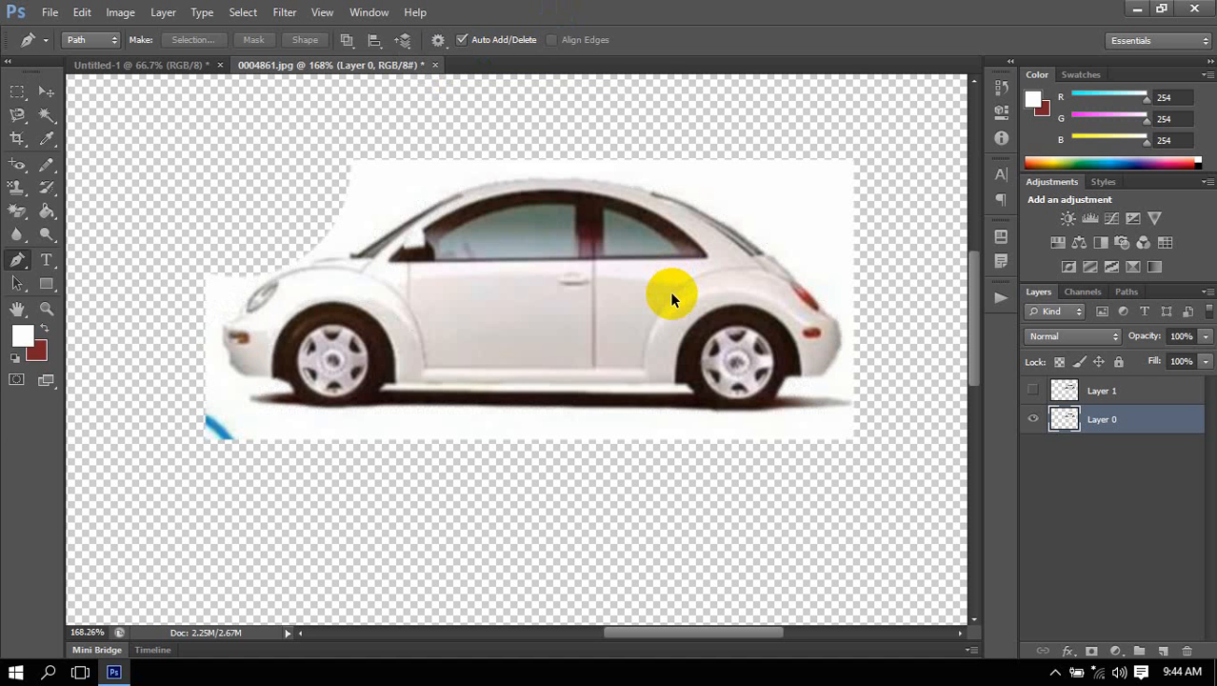
pyautogui.hotkey('ctrl', 'alt', 'z')
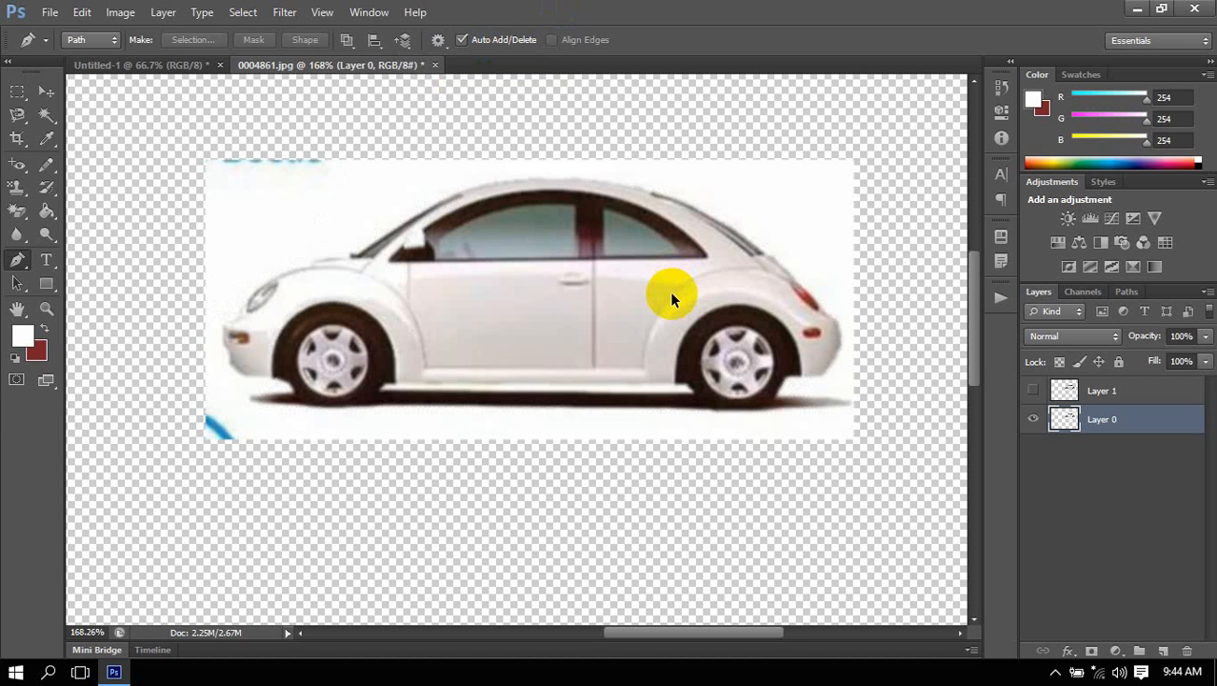
pyautogui.scroll(-3, 670, 291)
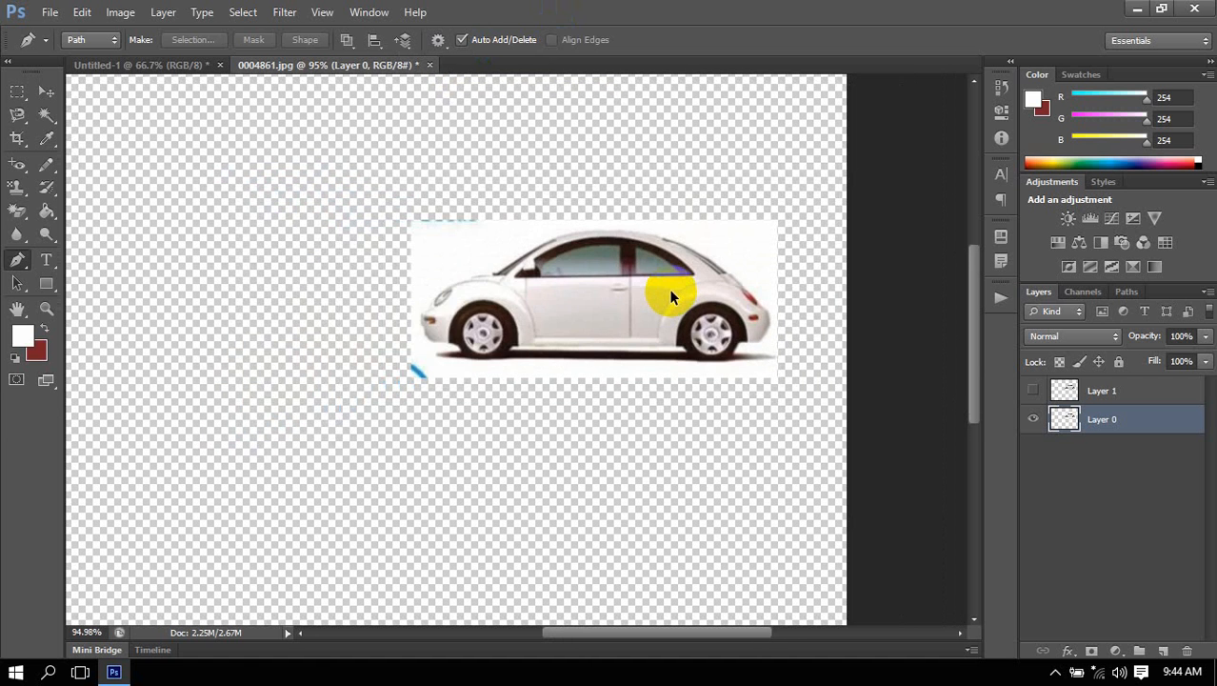
pyautogui.scroll(-1, 670, 296)
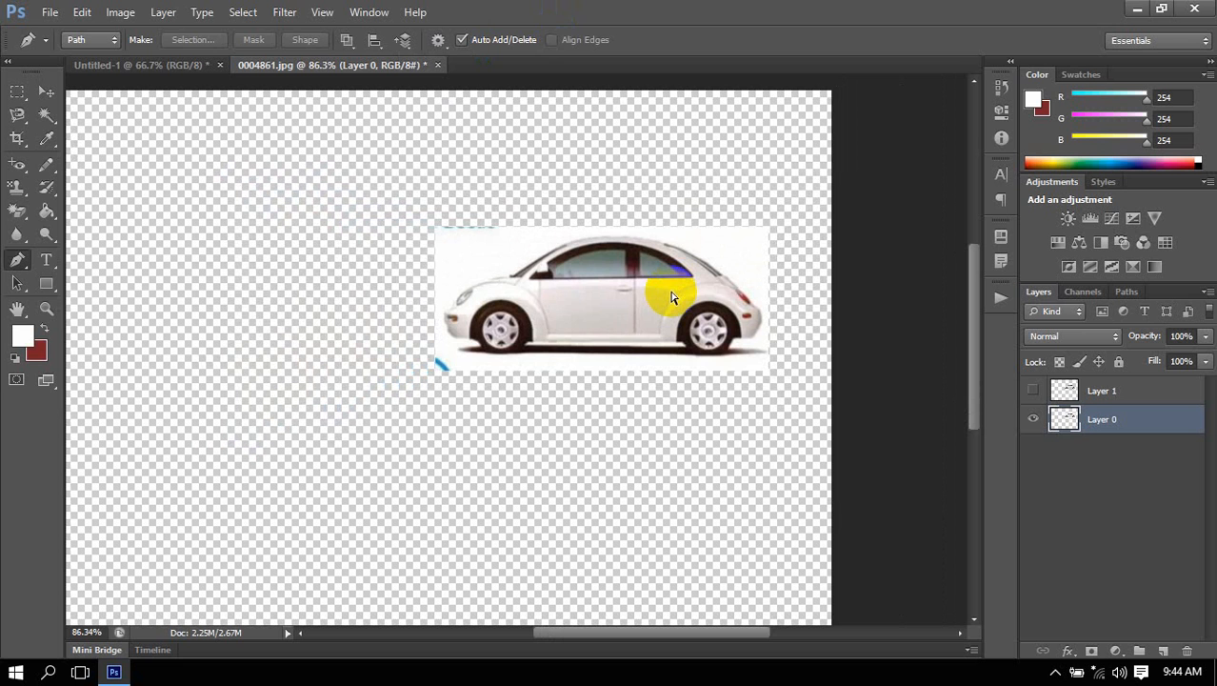
pyautogui.hscroll(5, 671, 297)
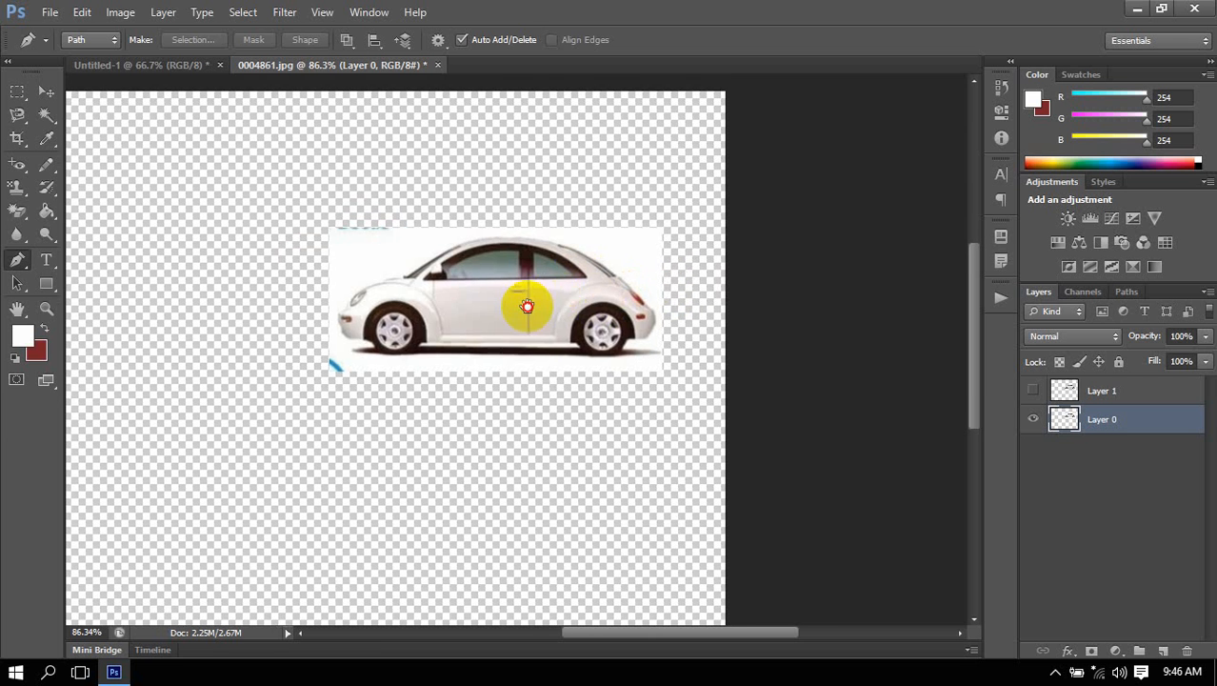
pyautogui.moveTo(517, 290); pyautogui.dragTo(447, 406)
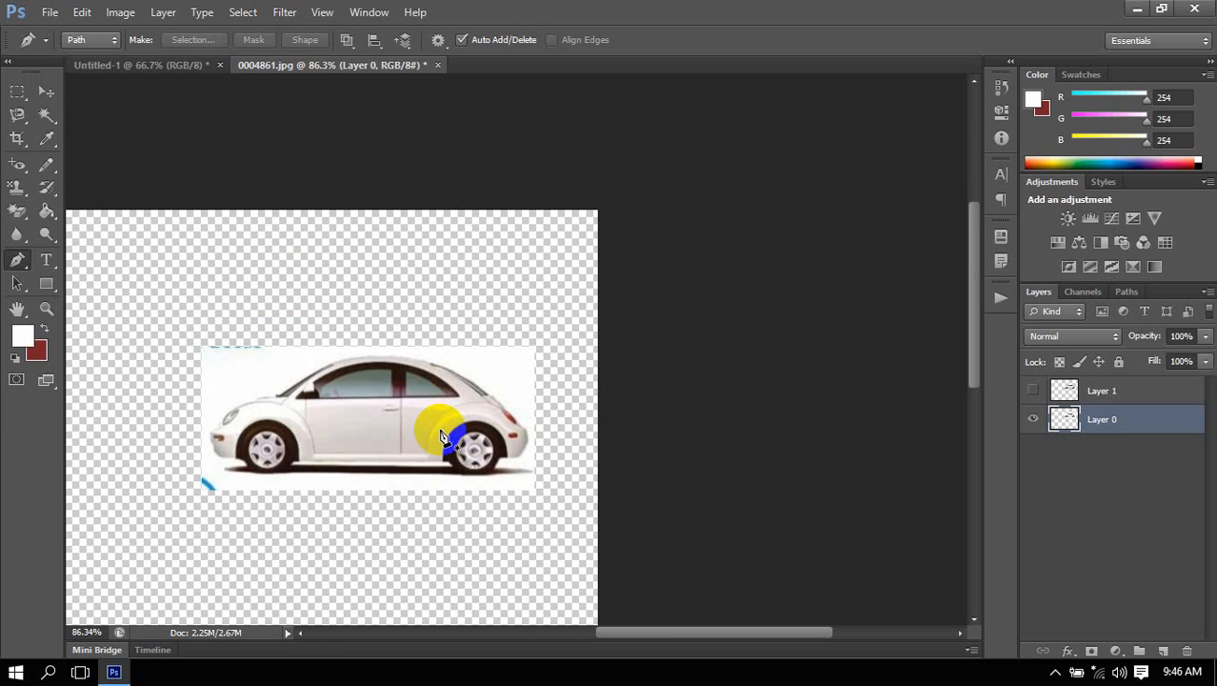
pyautogui.click(47, 93)
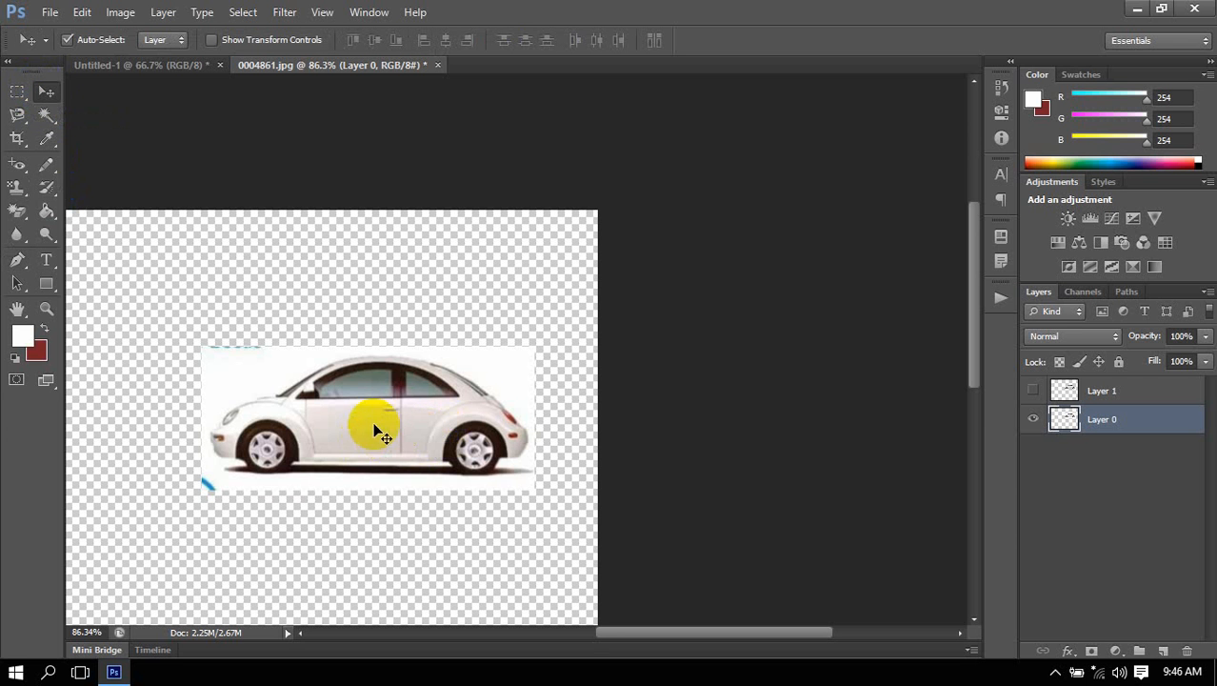
pyautogui.moveTo(357, 448); pyautogui.dragTo(488, 395)
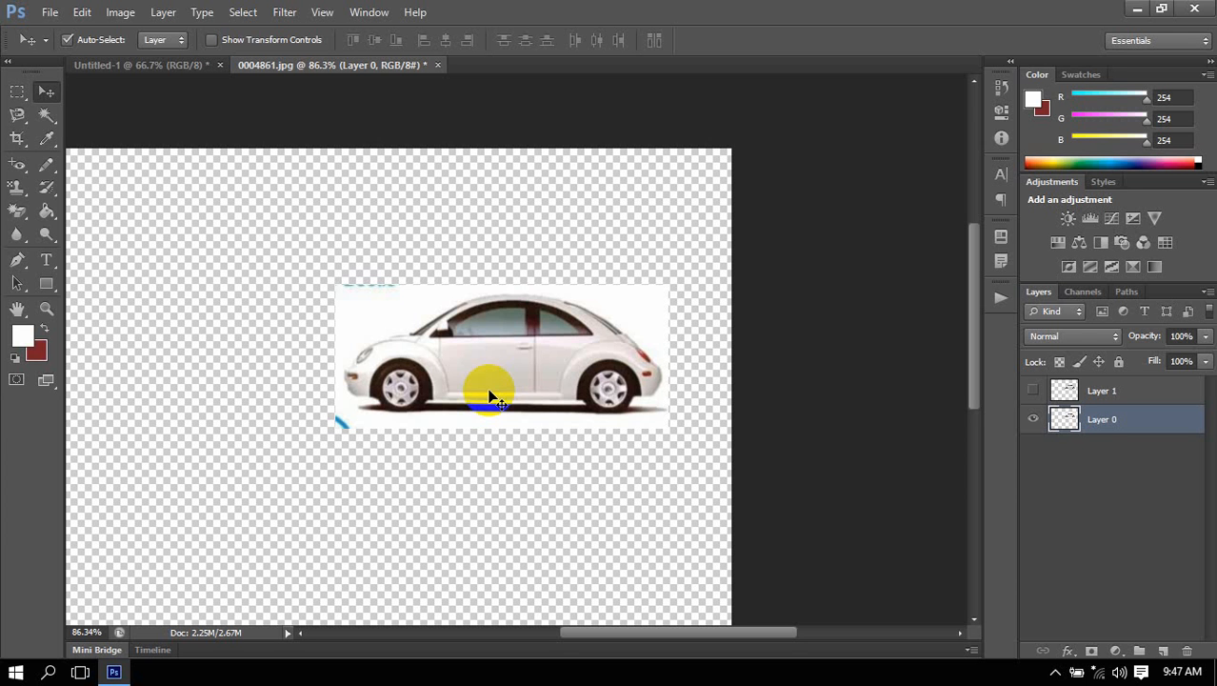
pyautogui.click(18, 165)
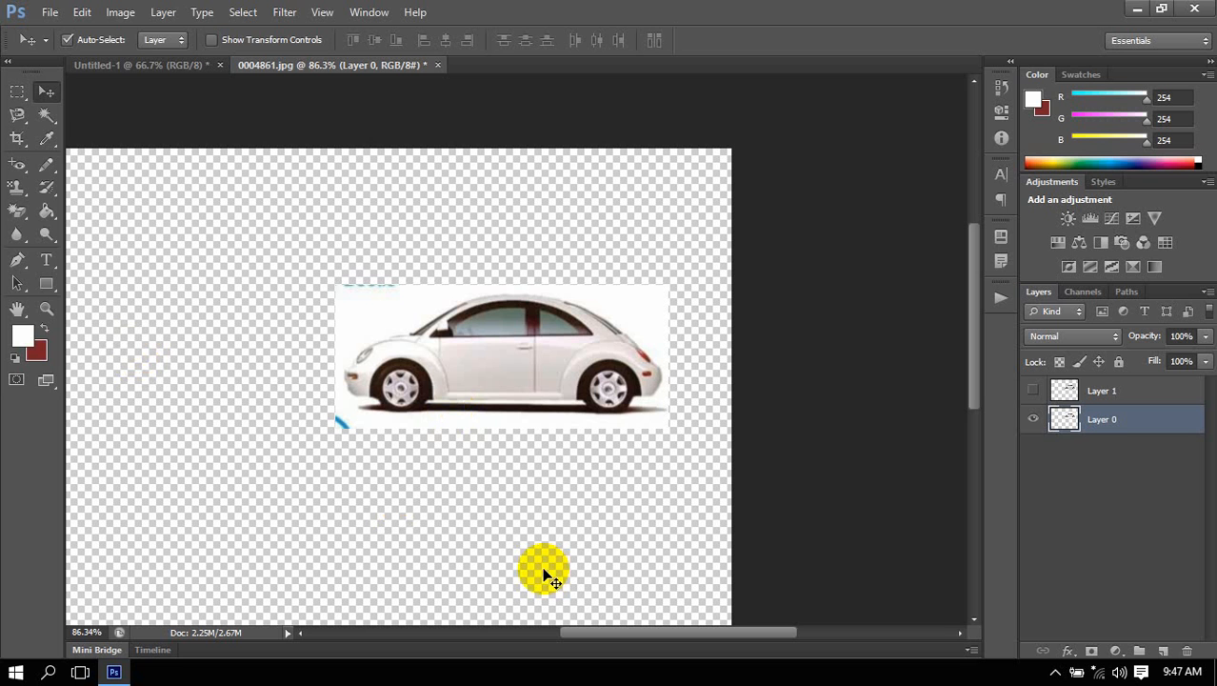
pyautogui.click(18, 259)
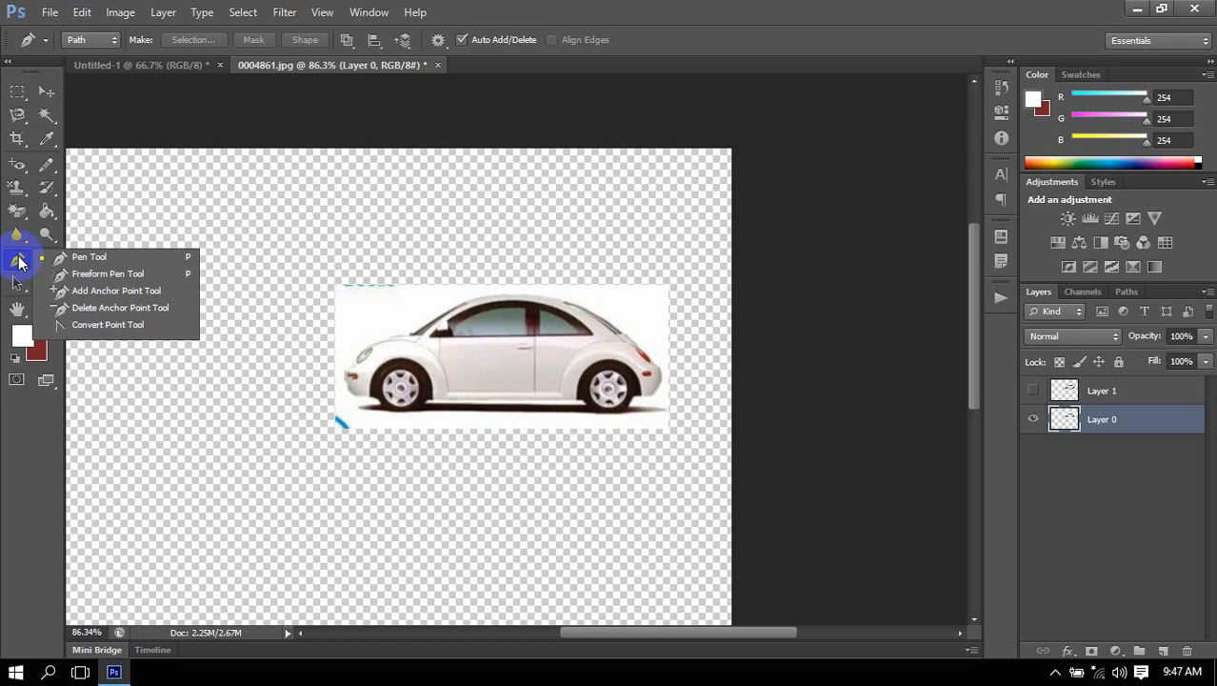
pyautogui.click(810, 7)
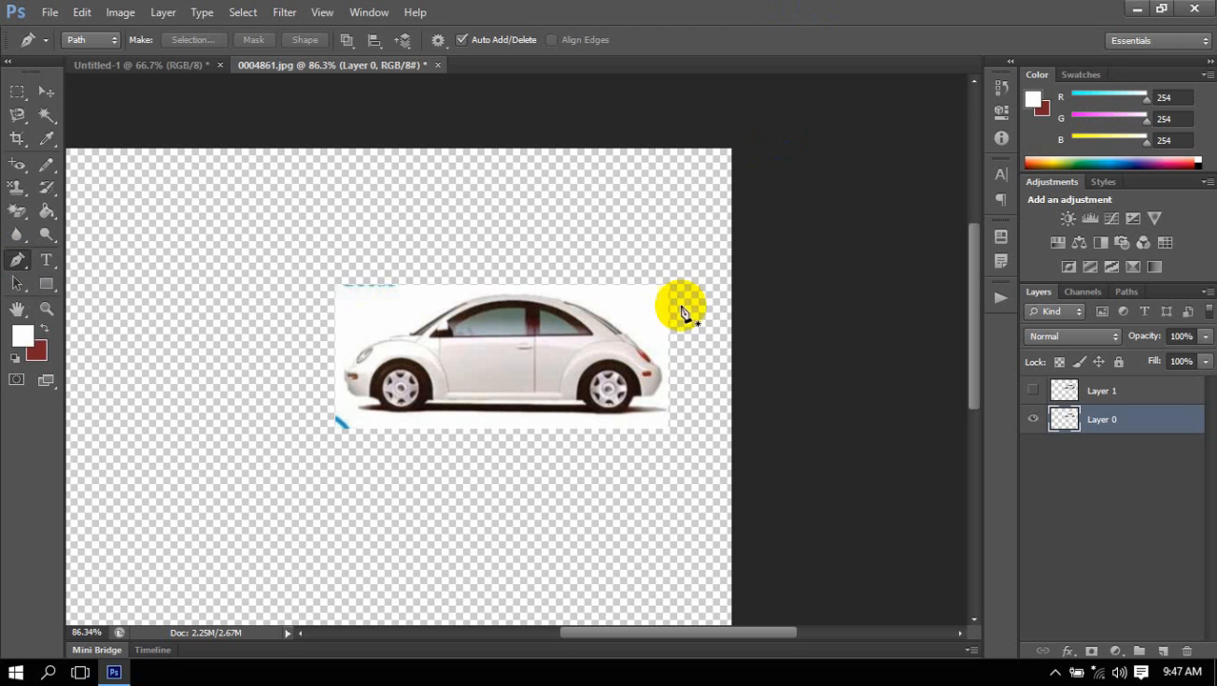
pyautogui.hscroll(-2, 664, 344)
pyautogui.hscroll(3, 665, 341)
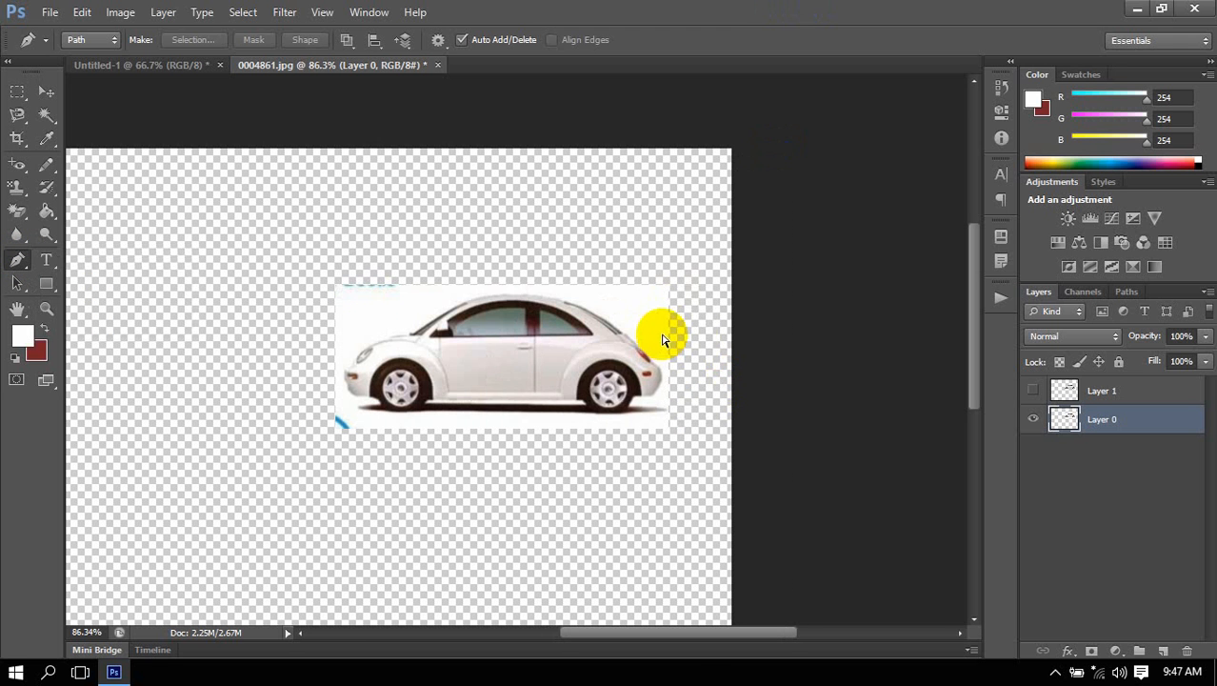
pyautogui.hscroll(-3, 652, 354)
pyautogui.hscroll(2, 653, 355)
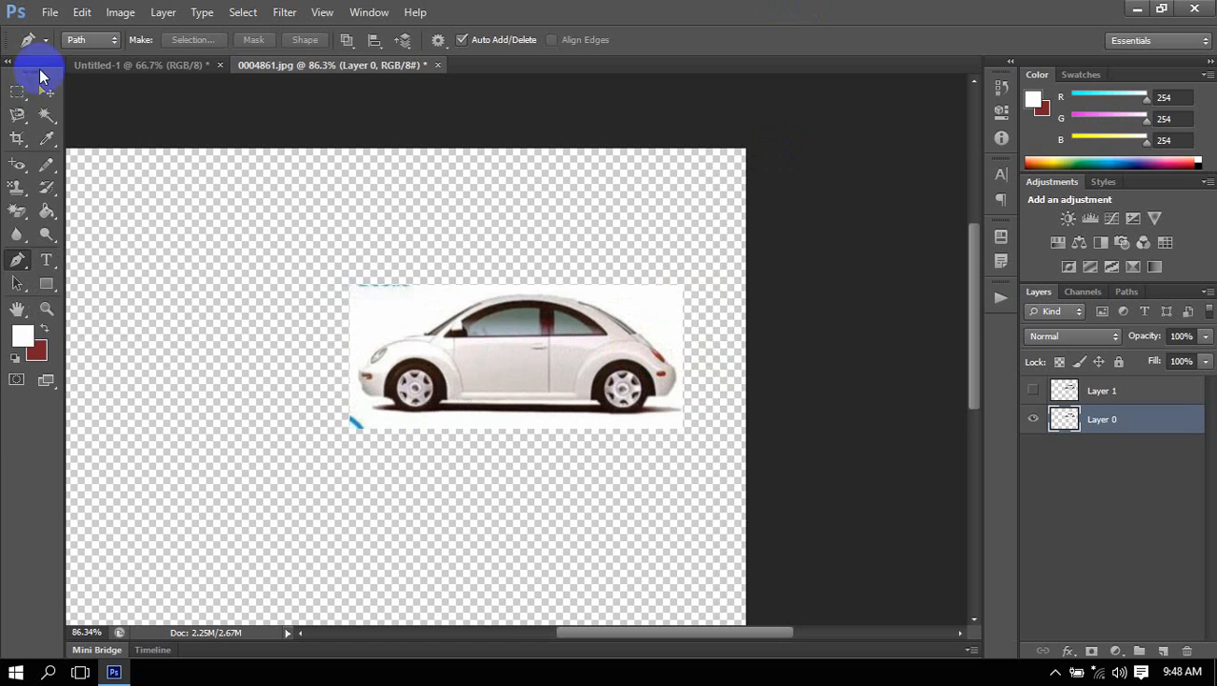
pyautogui.click(45, 92)
pyautogui.hscroll(-2, 759, 359)
pyautogui.scroll(-3, 748, 359)
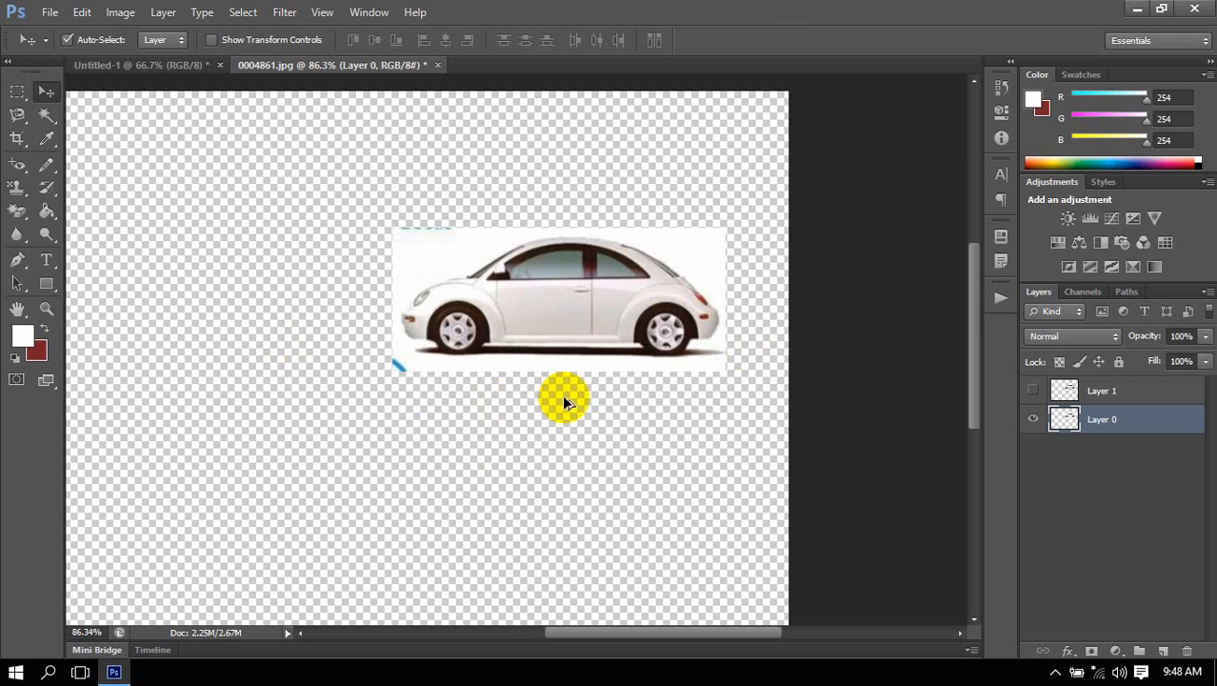
pyautogui.scroll(6, 564, 397)
pyautogui.scroll(-1, 617, 306)
pyautogui.scroll(2, 617, 304)
pyautogui.hscroll(4, 618, 306)
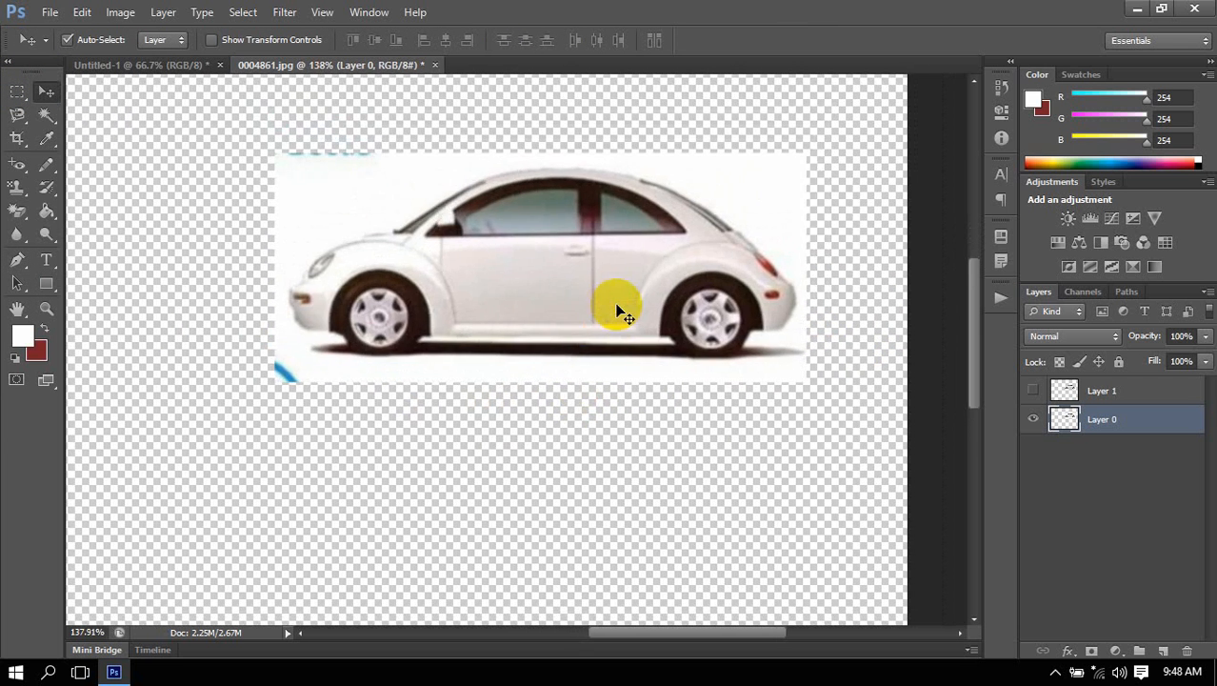
pyautogui.hscroll(1, 619, 312)
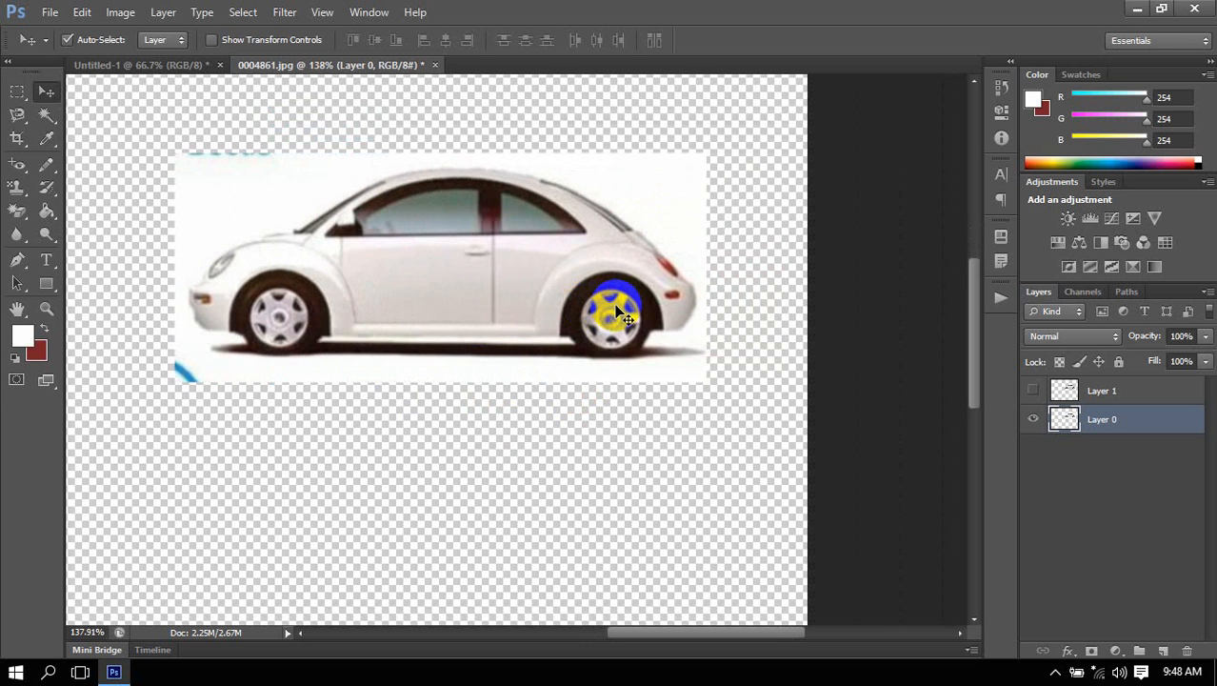
# Activate the Pen tool in Path mode and check that its Rubber Band option is enabled.
pyautogui.scroll(3, 614, 307)
pyautogui.hscroll(-2, 583, 317)
pyautogui.hscroll(-3, 586, 319)
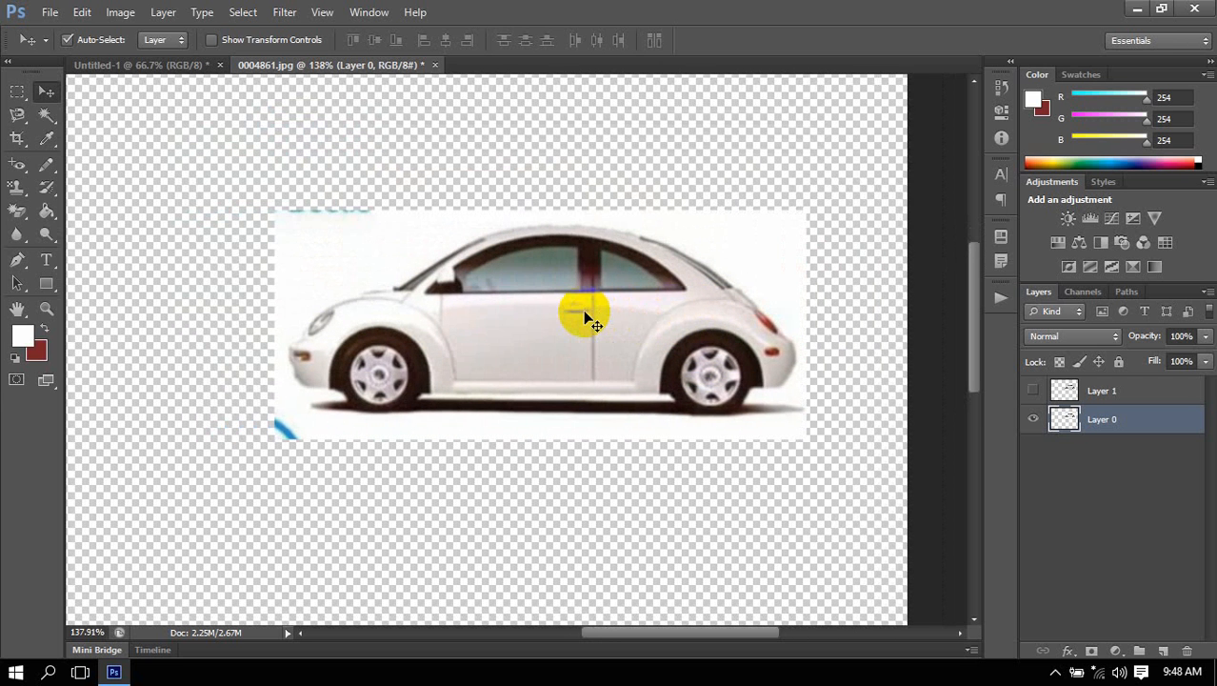
pyautogui.scroll(3, 586, 319)
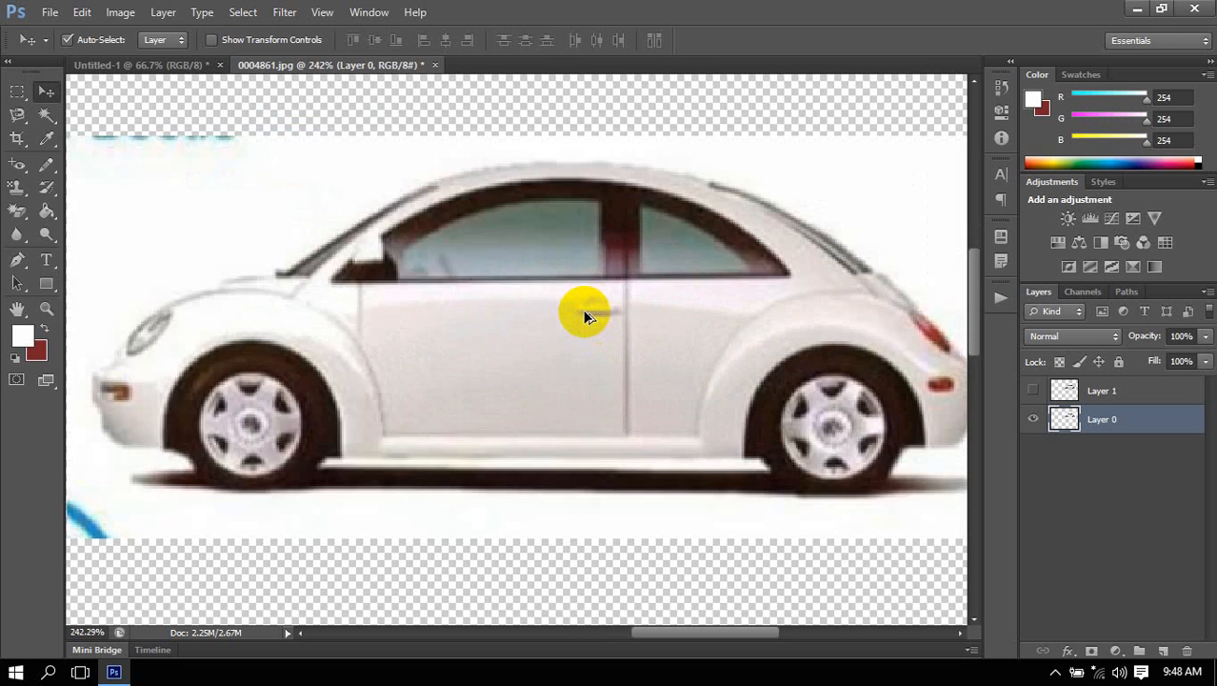
pyautogui.scroll(-1, 585, 314)
pyautogui.click(18, 263)
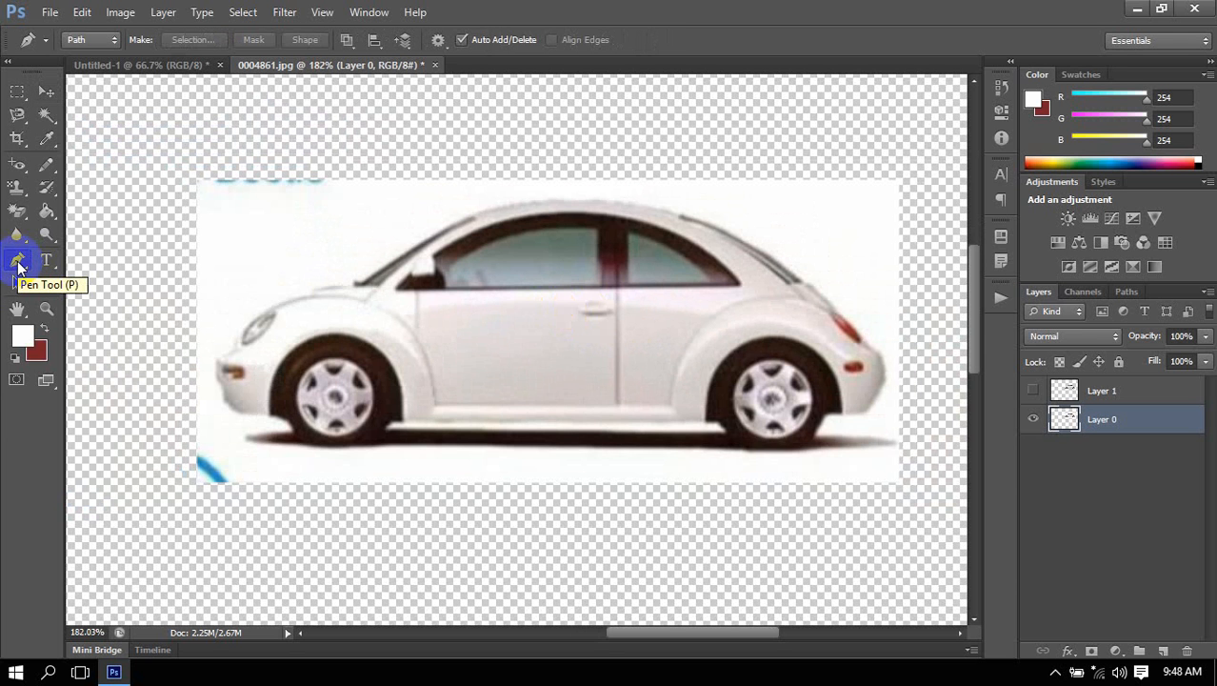
pyautogui.rightClick(18, 263)
pyautogui.click(45, 274)
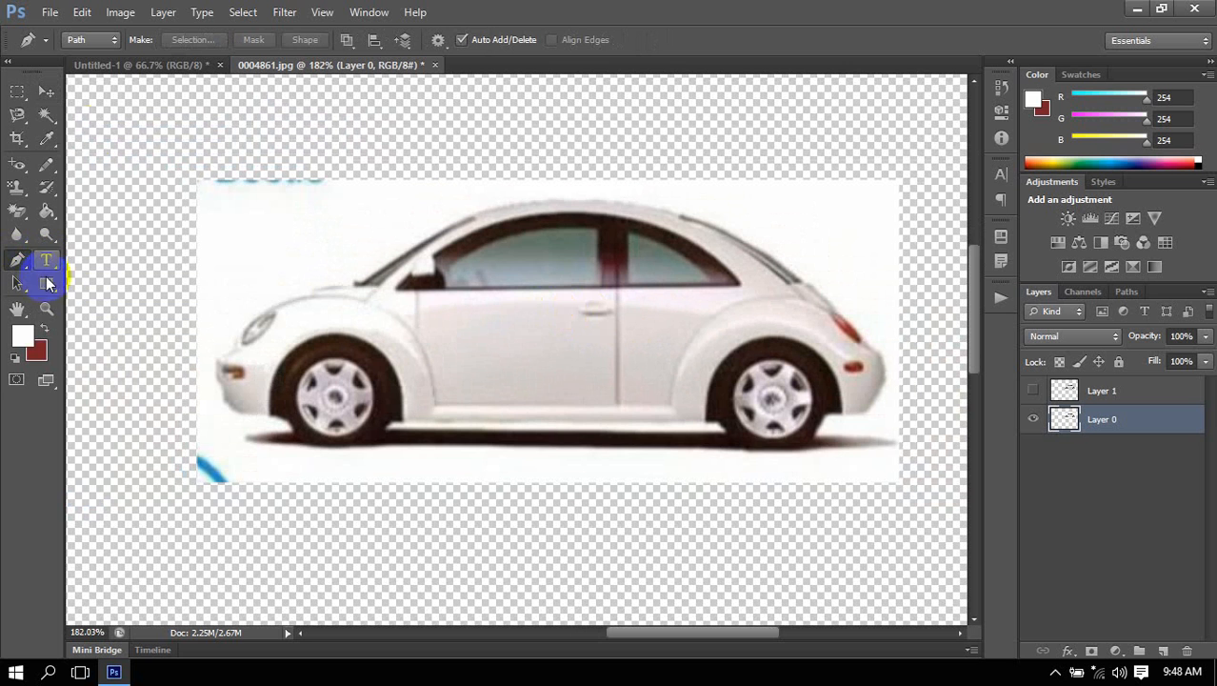
pyautogui.click(89, 40)
pyautogui.click(90, 76)
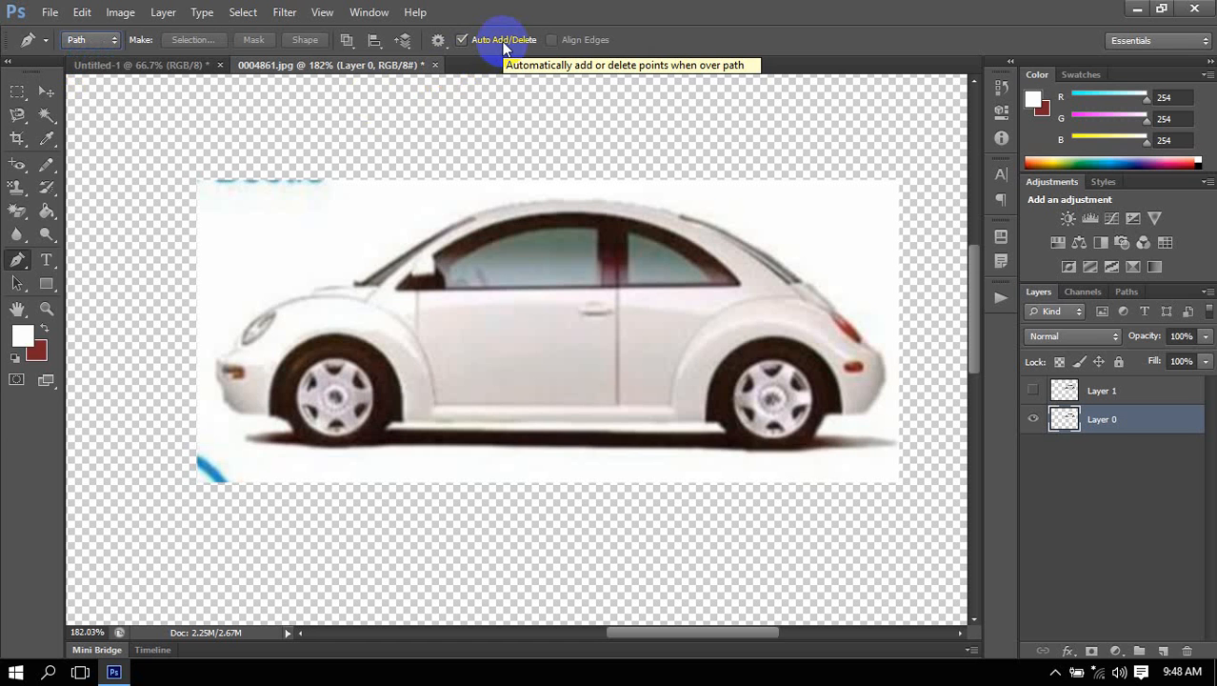
pyautogui.click(438, 41)
pyautogui.click(435, 64)
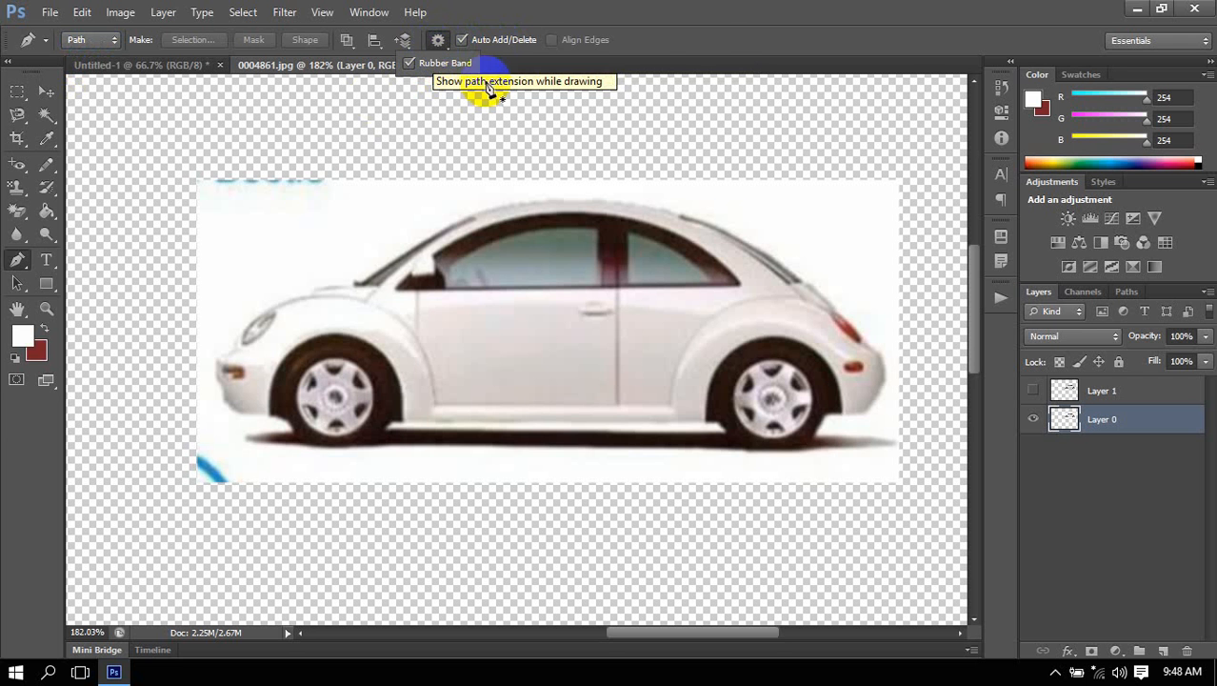
pyautogui.click(717, 41)
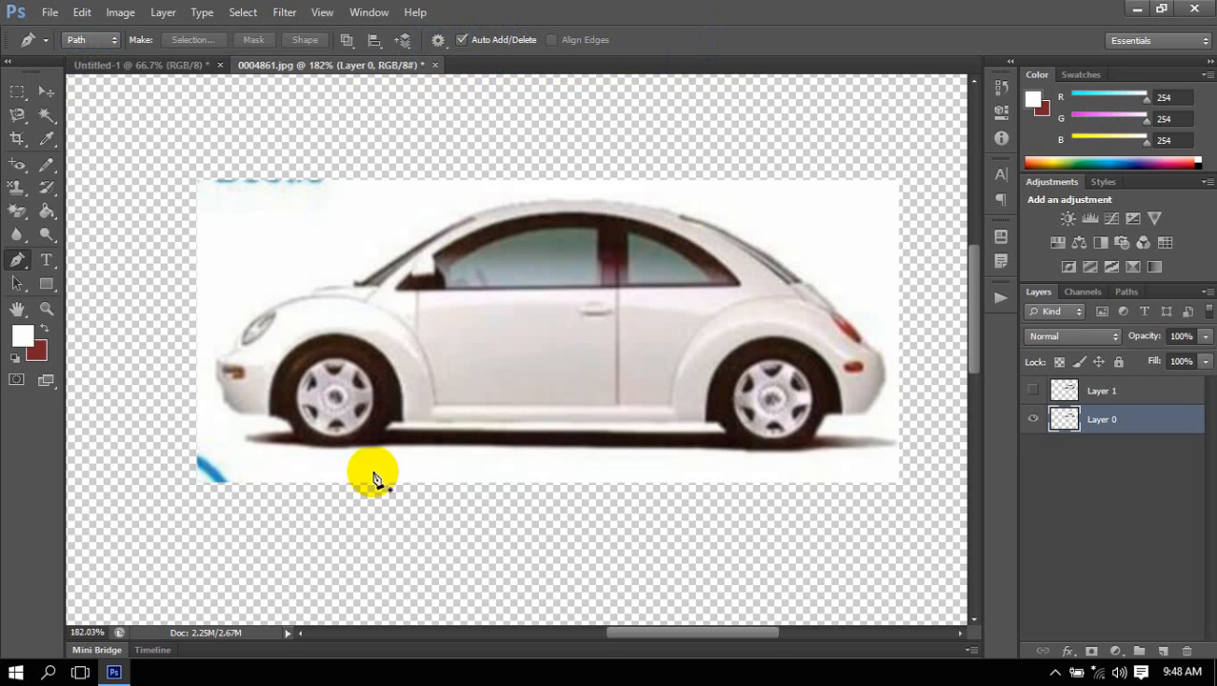
# Start a path at the base of the windshield and add a curved anchor point at the top of the roof.
pyautogui.click(356, 281)
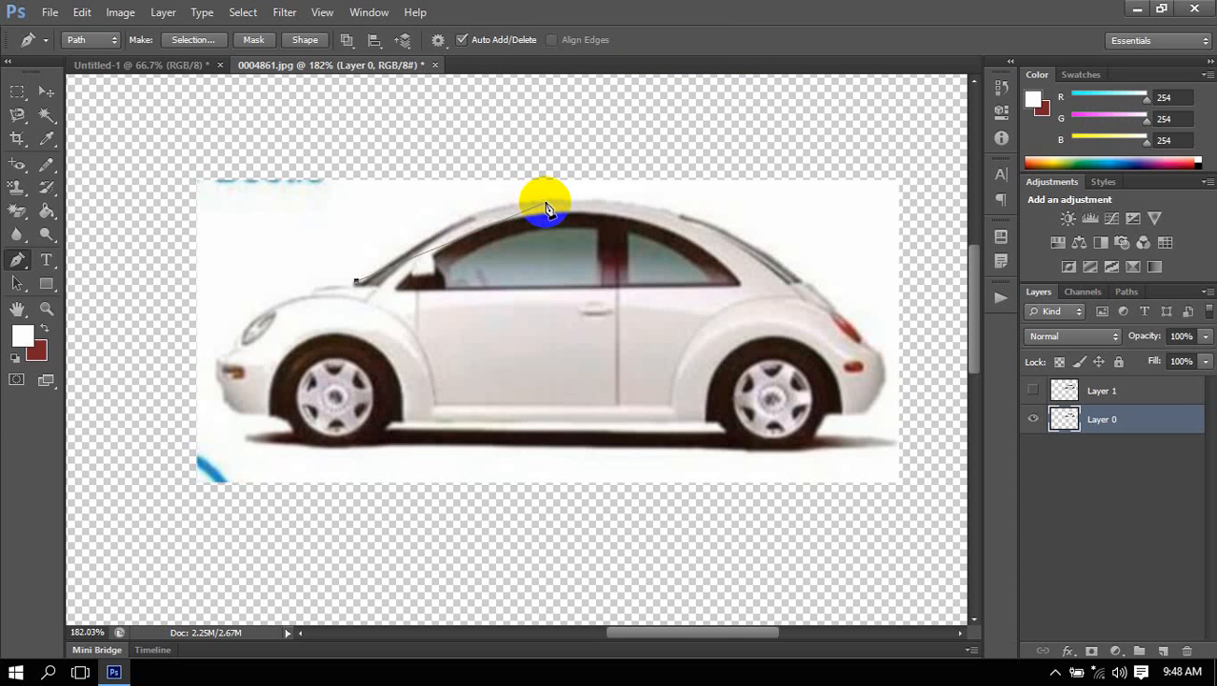
pyautogui.click(546, 204)
pyautogui.moveTo(546, 204); pyautogui.dragTo(630, 202)
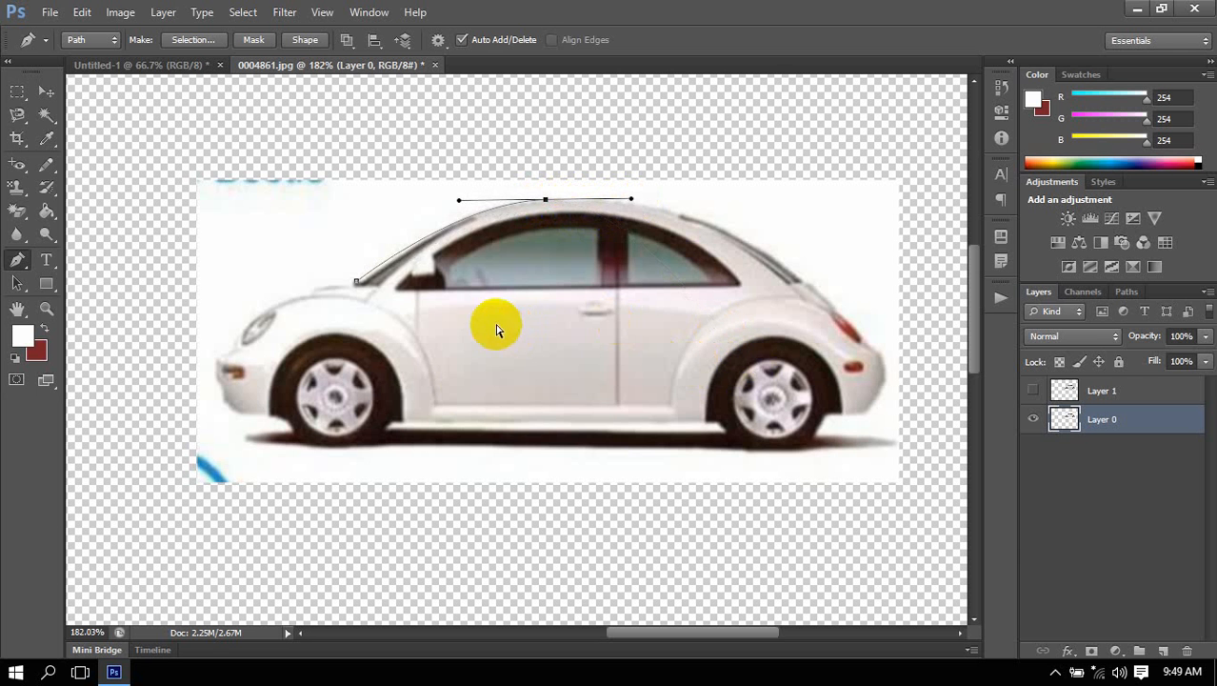
# Nudge the path's first anchor point slightly right and up along the windshield base.
pyautogui.scroll(6, 356, 284)
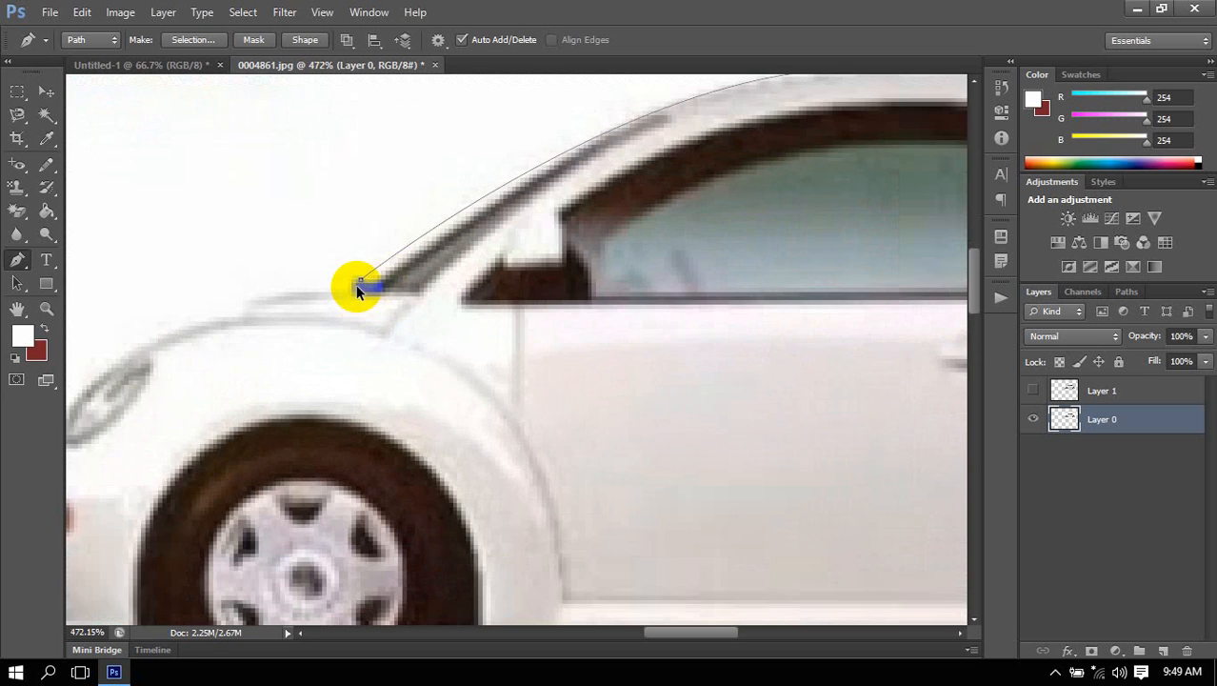
pyautogui.scroll(1, 357, 289)
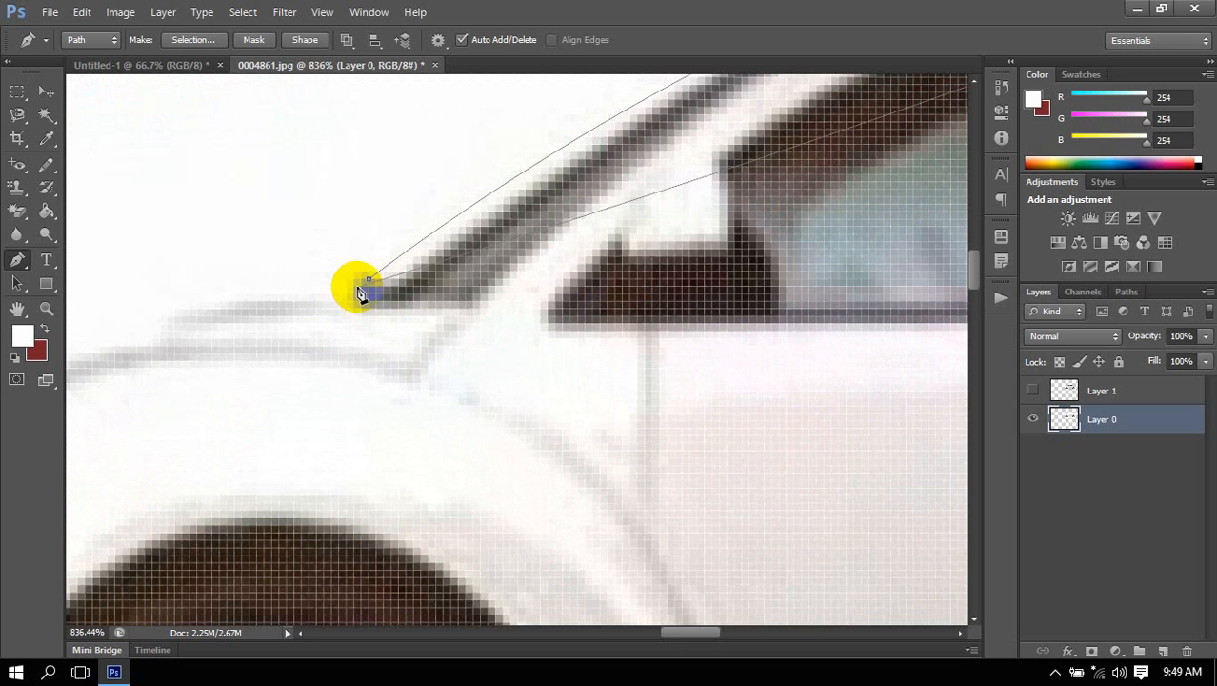
pyautogui.scroll(-2, 359, 291)
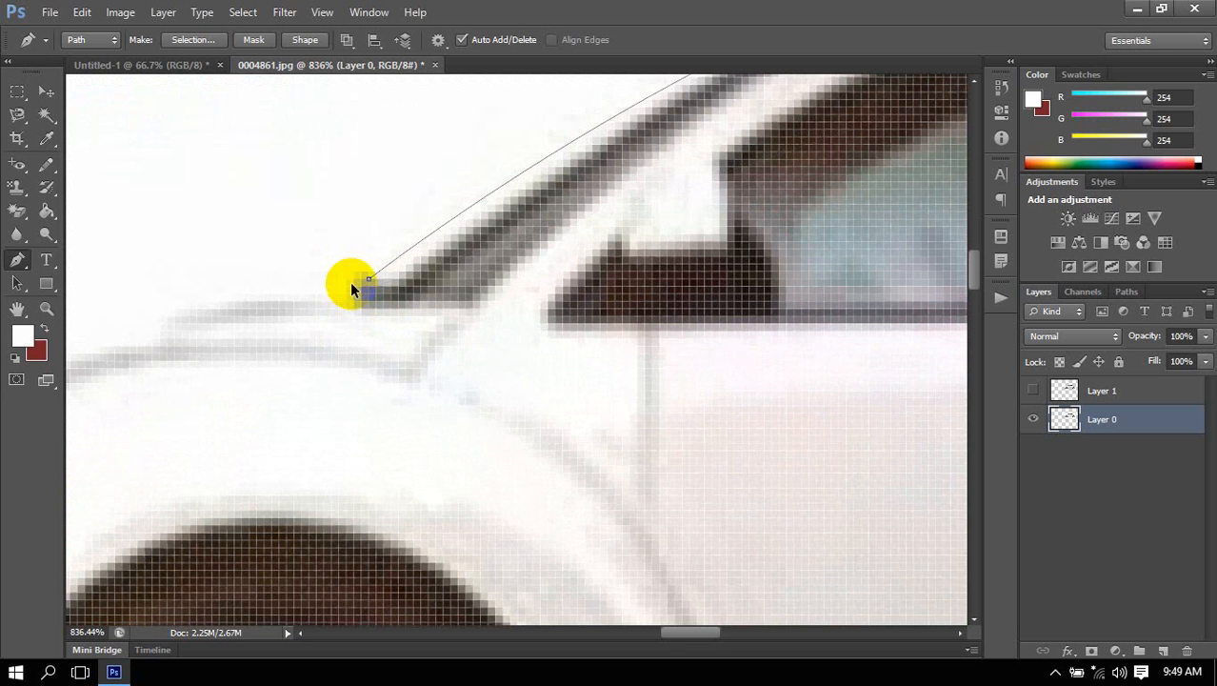
pyautogui.scroll(-3, 350, 286)
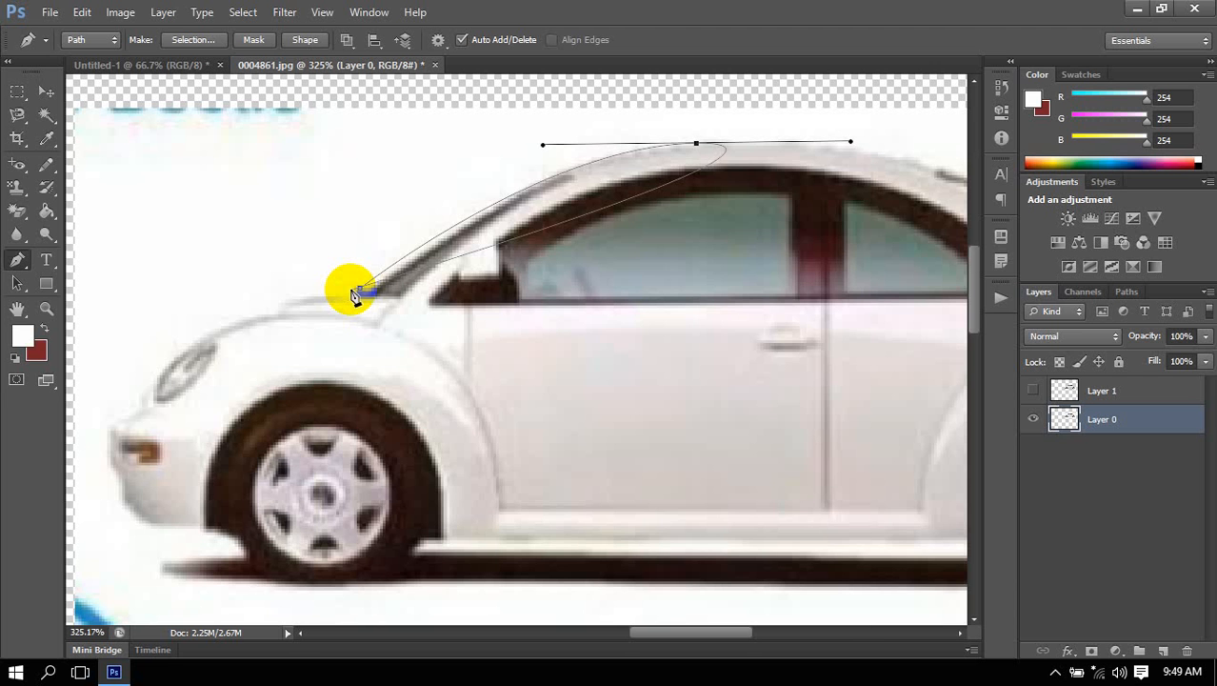
pyautogui.click(358, 288)
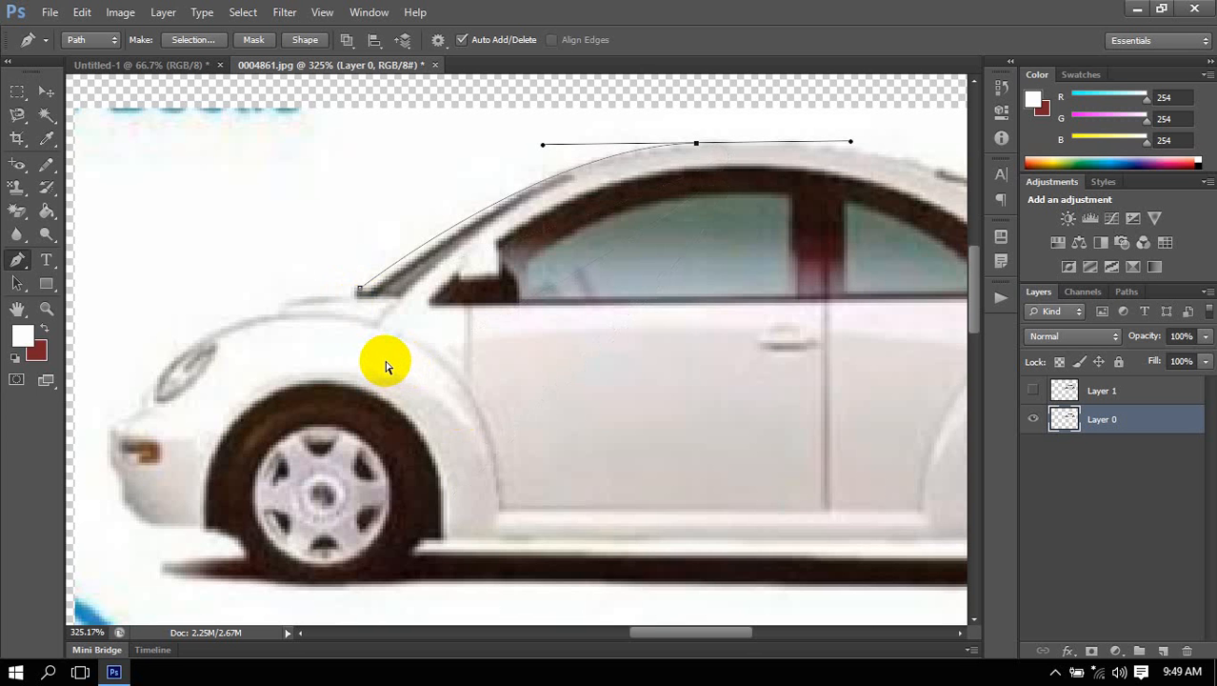
pyautogui.scroll(2, 390, 306)
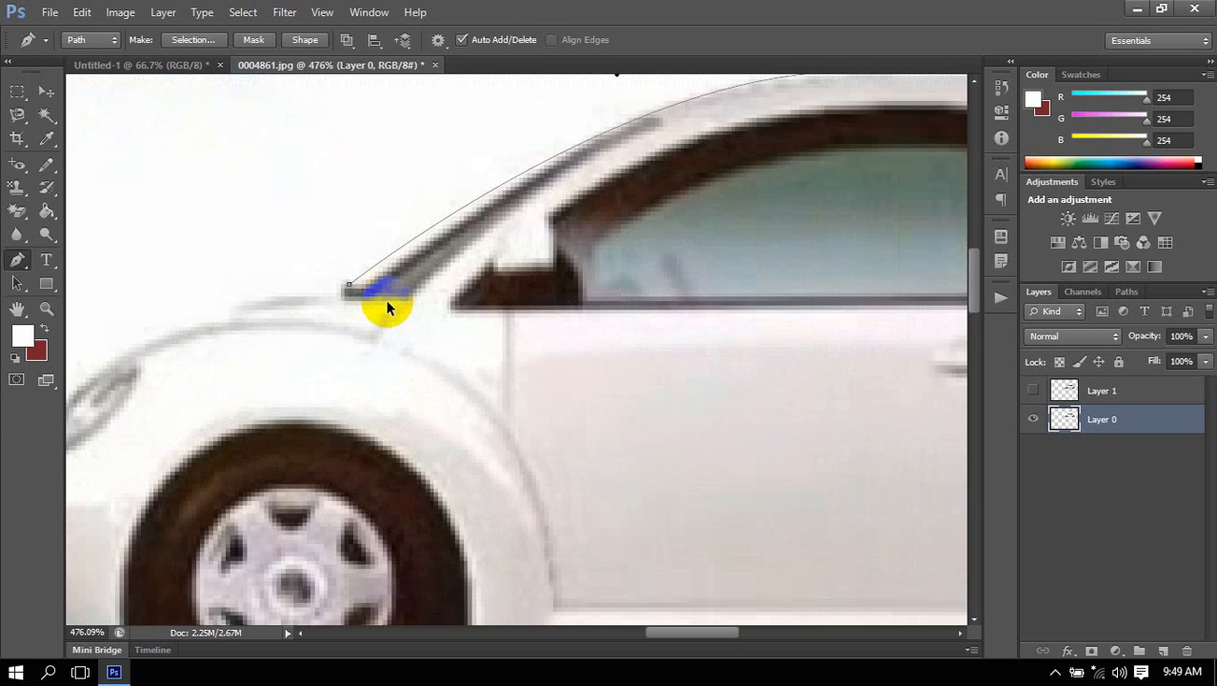
pyautogui.scroll(3, 328, 295)
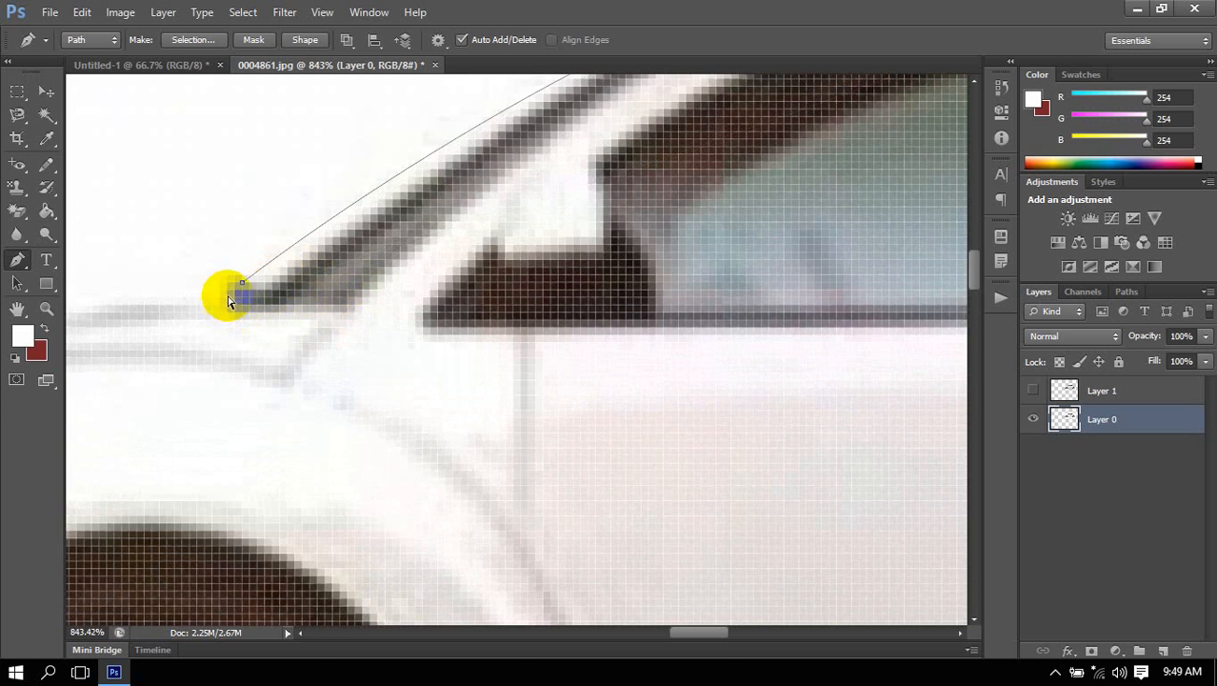
pyautogui.click(243, 286)
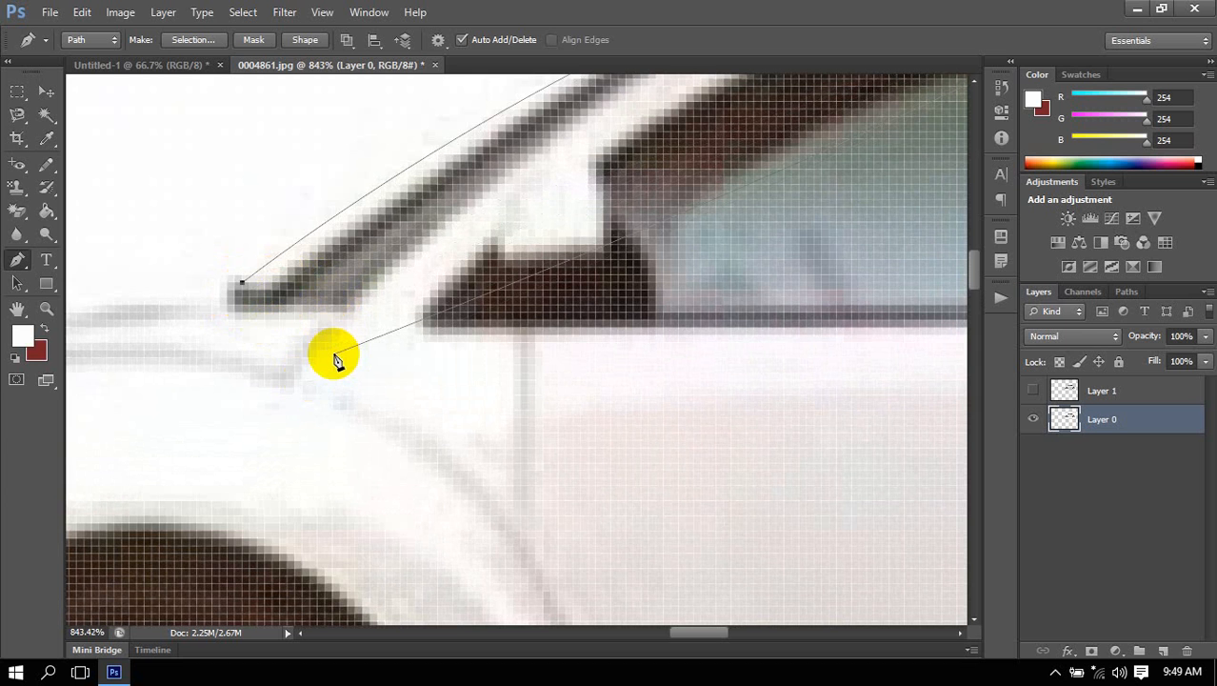
pyautogui.press('Right')
pyautogui.press('Right')
pyautogui.press('Right')
pyautogui.press('Right')
pyautogui.press('Up')
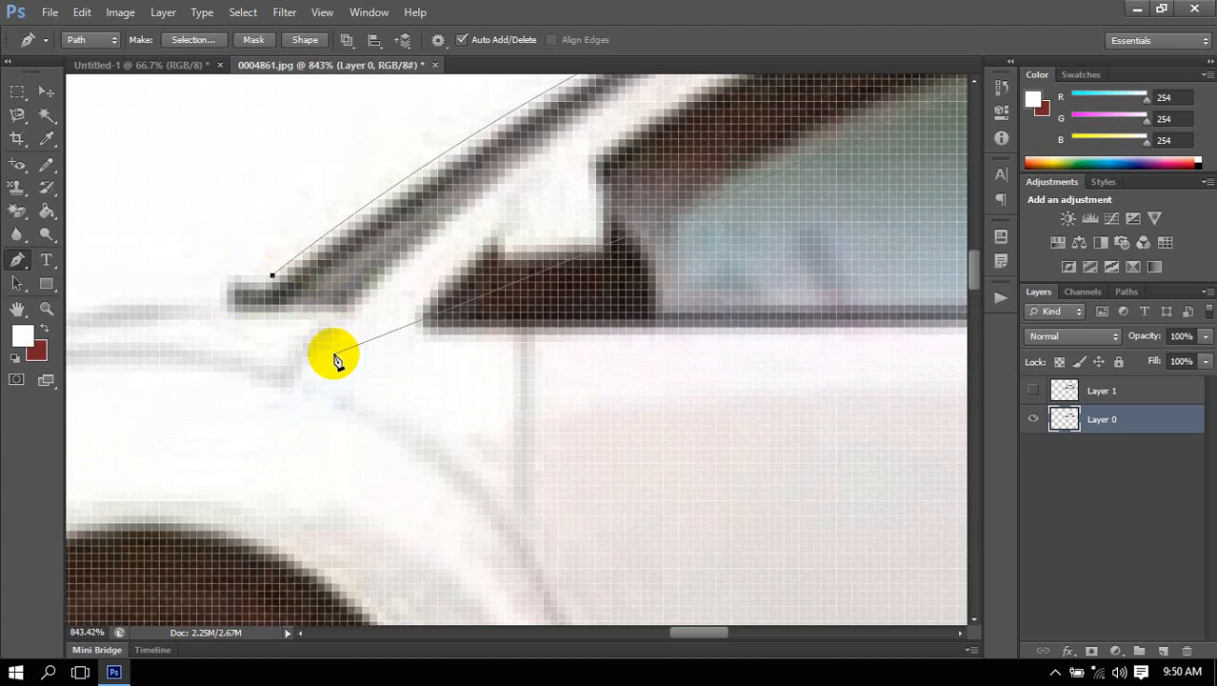
# Fine-tune the first anchor point's position against the lower edge of the windshield.
pyautogui.click(299, 306)
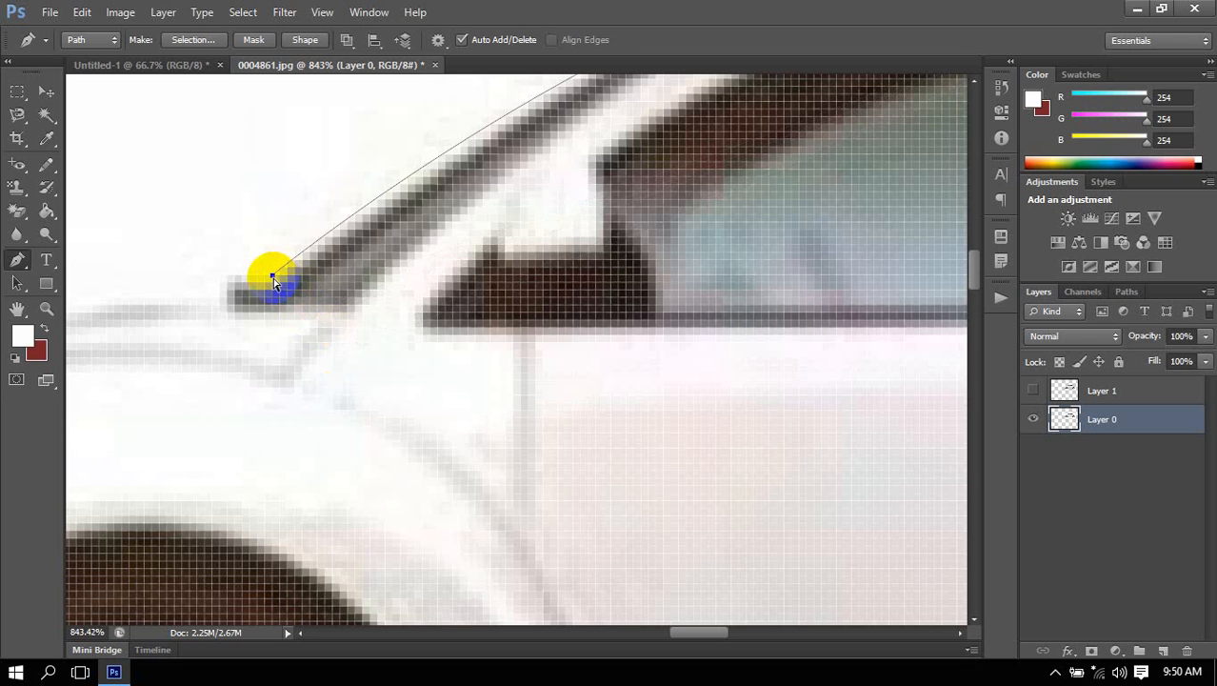
pyautogui.moveTo(271, 271)
pyautogui.mouseDown()
pyautogui.moveTo(350, 243)
pyautogui.moveTo(415, 184)
pyautogui.moveTo(261, 284)
pyautogui.moveTo(270, 281)
pyautogui.mouseUp()
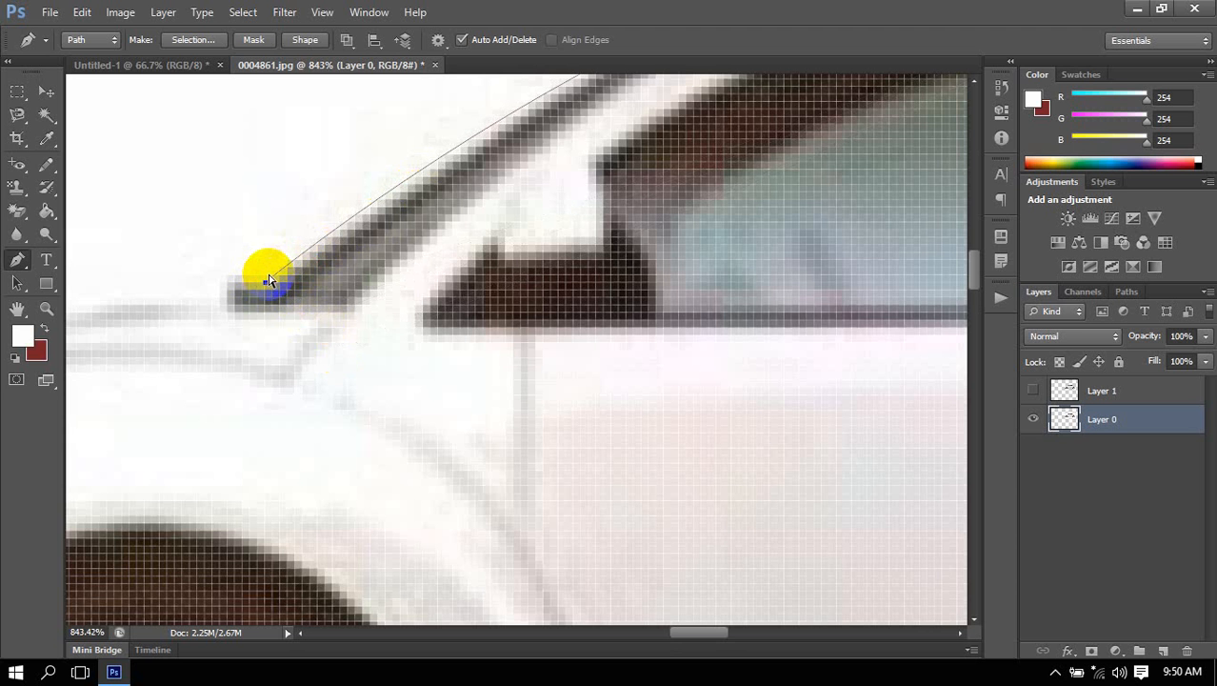
pyautogui.click(271, 285)
pyautogui.moveTo(271, 285)
pyautogui.mouseDown()
pyautogui.moveTo(239, 275)
pyautogui.moveTo(248, 280)
pyautogui.mouseUp()
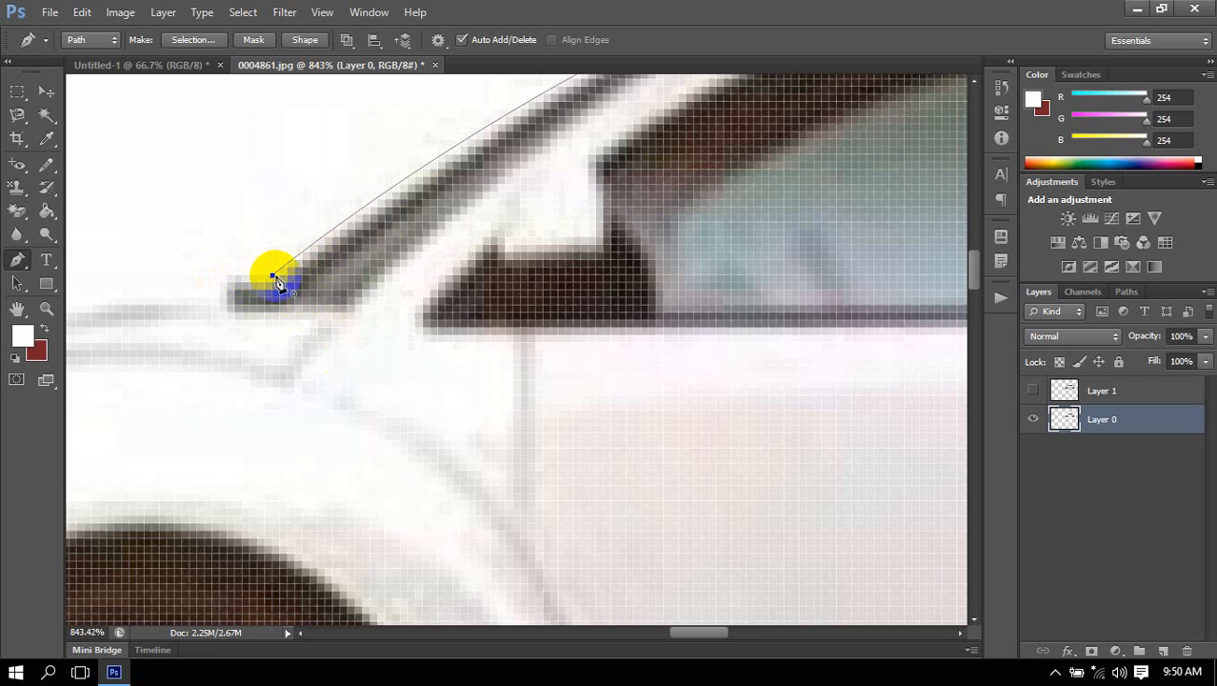
pyautogui.scroll(-2, 442, 313)
pyautogui.scroll(-8, 442, 313)
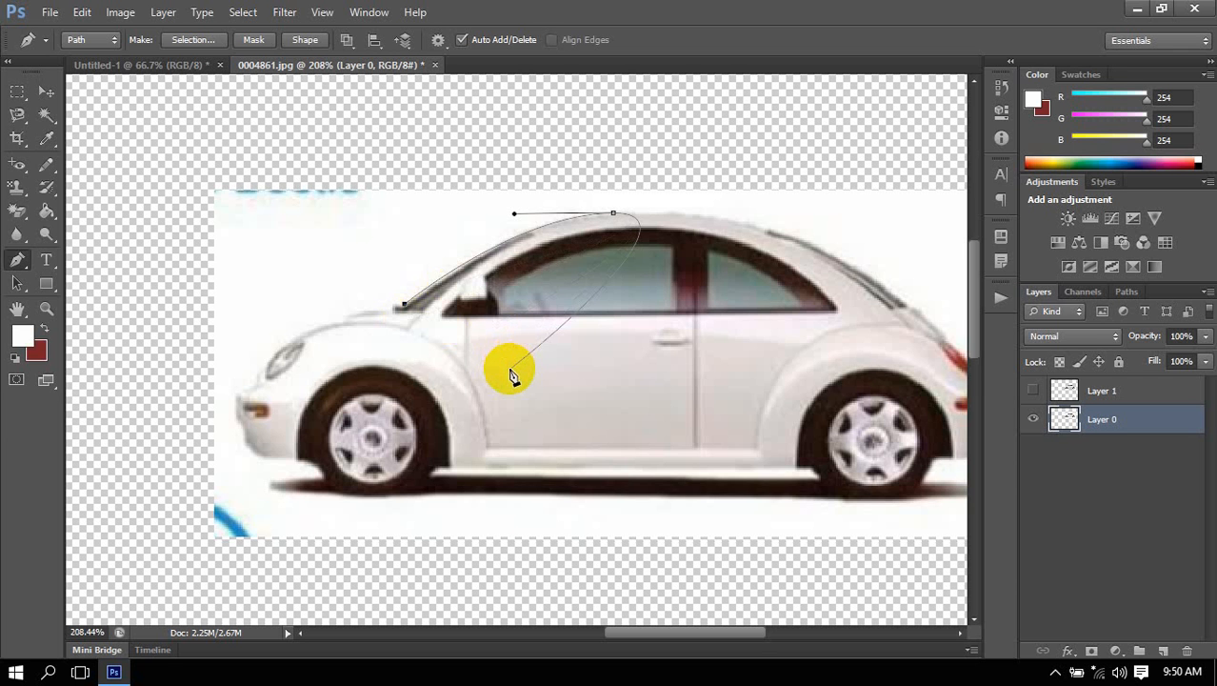
pyautogui.click(405, 309)
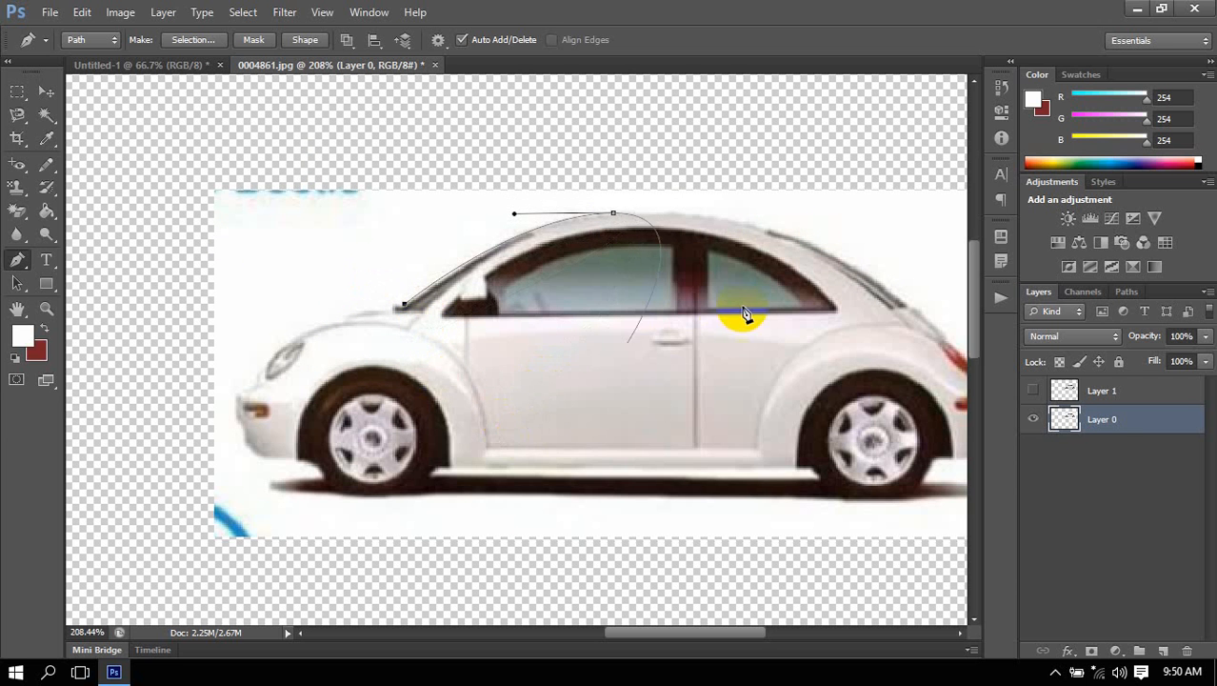
# Continue the path over the rear roof and add a curved anchor point at the upper edge of the taillight.
pyautogui.moveTo(760, 228); pyautogui.dragTo(811, 242)
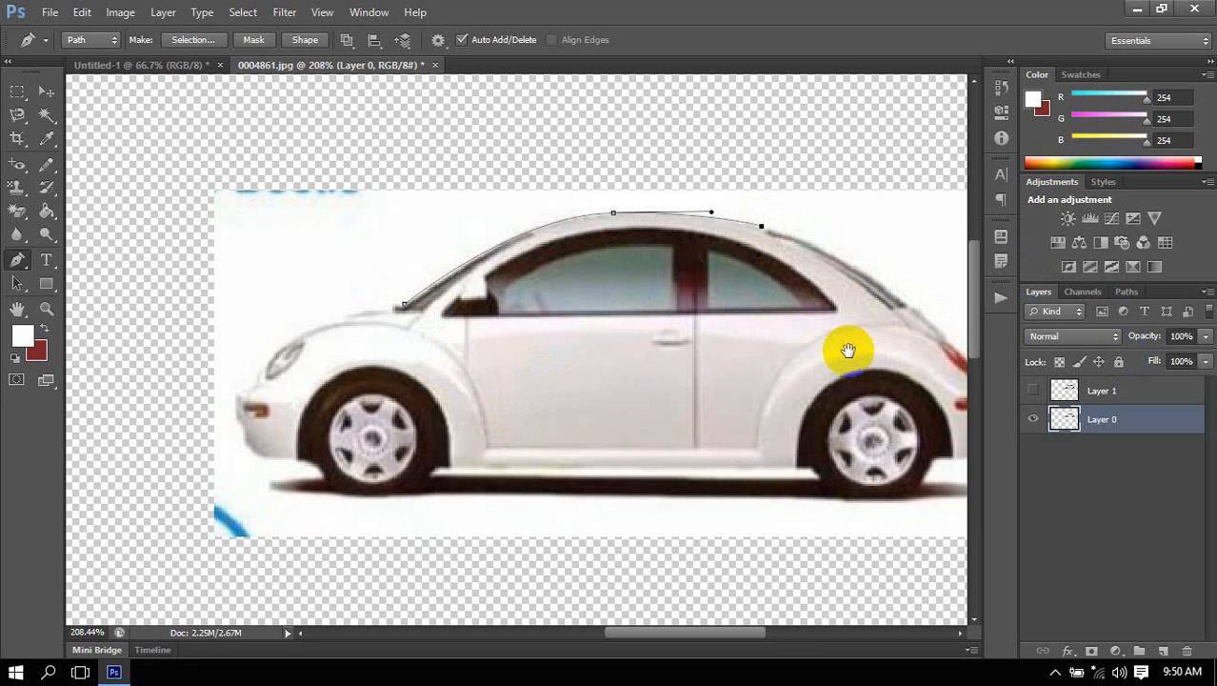
pyautogui.moveTo(848, 348); pyautogui.dragTo(696, 338)
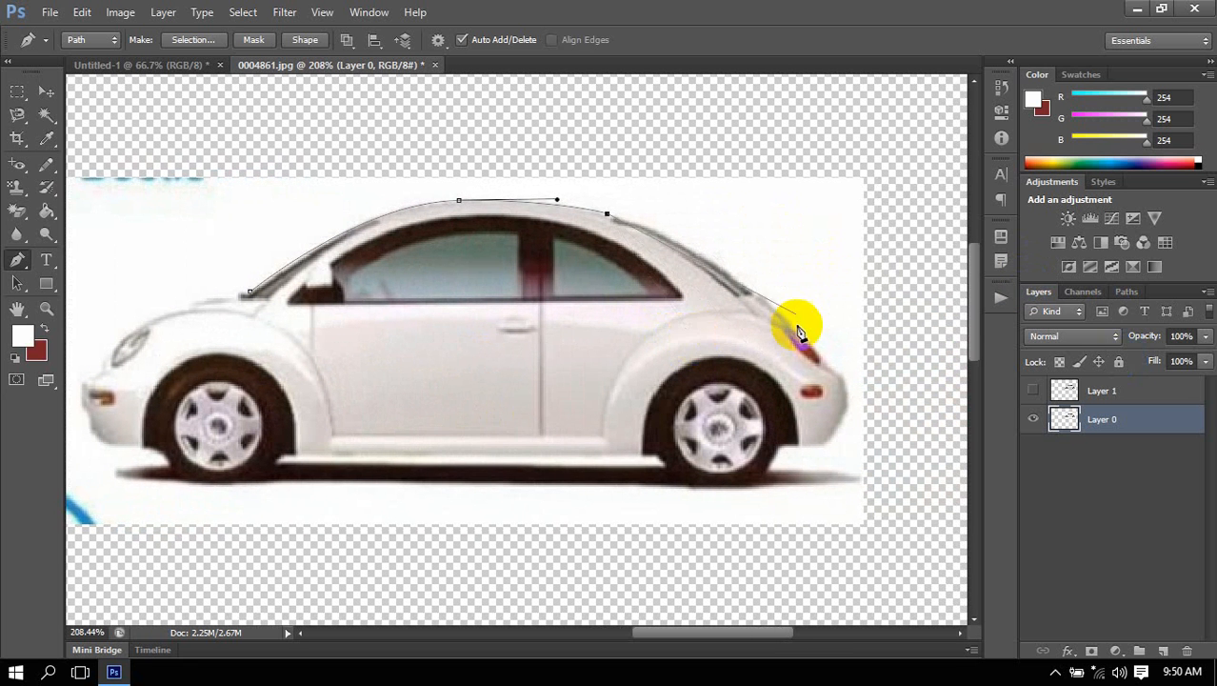
pyautogui.moveTo(798, 334); pyautogui.dragTo(878, 425)
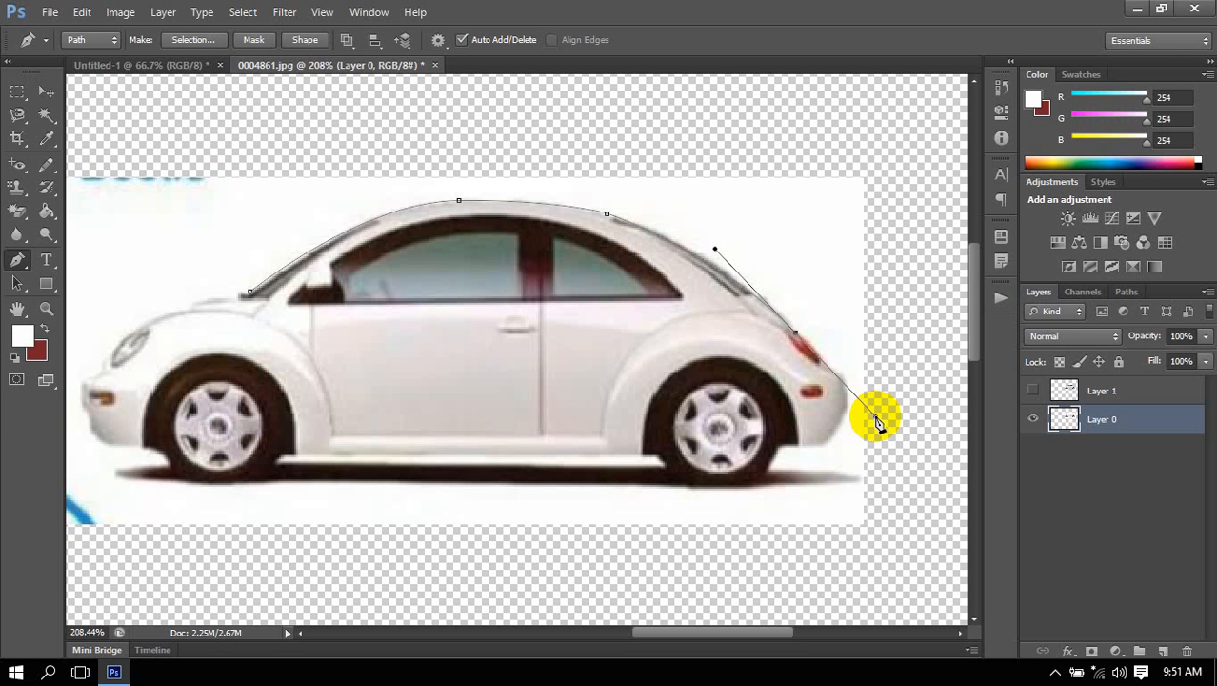
# Trace the path loosely around the rear bumper, under the wheels and over the hood, closing it at the windshield base.
pyautogui.moveTo(554, 416); pyautogui.dragTo(618, 369)
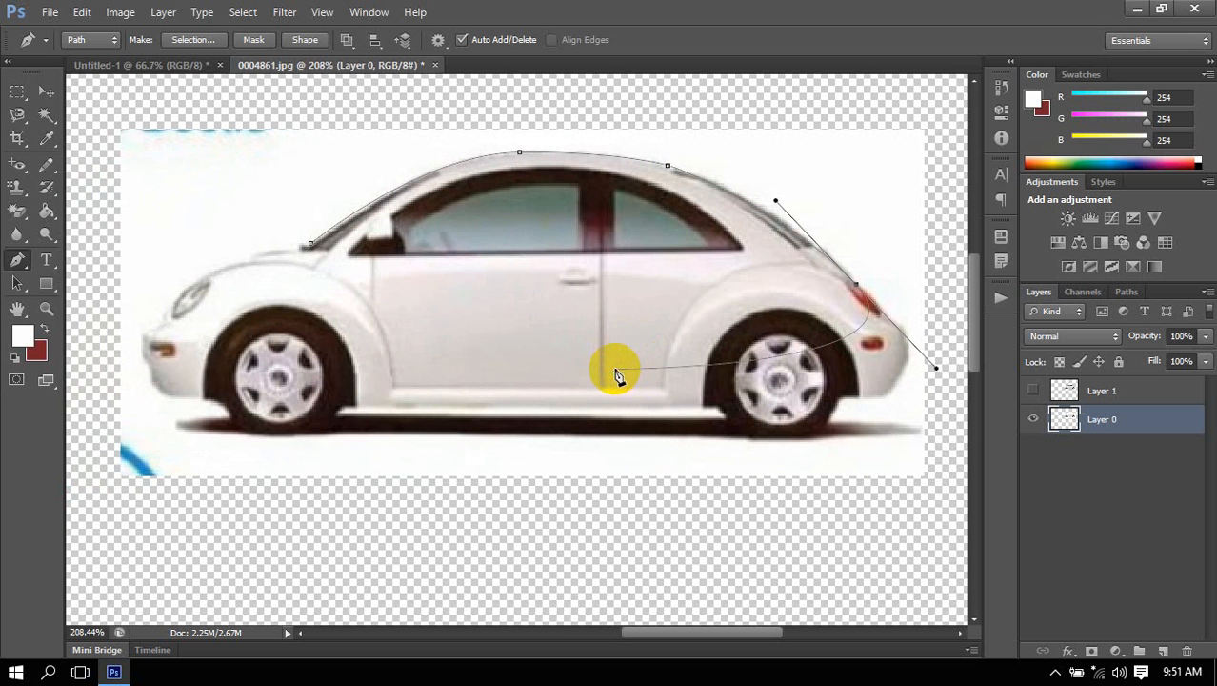
pyautogui.click(620, 420)
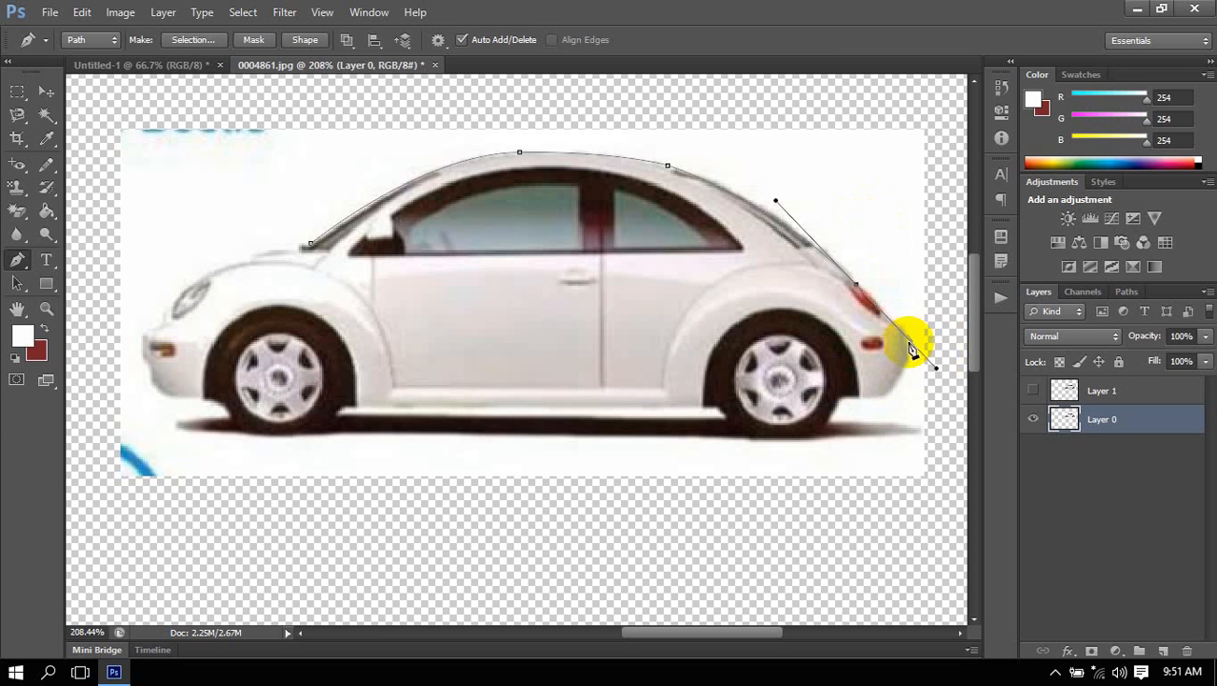
pyautogui.click(881, 425)
pyautogui.click(452, 451)
pyautogui.click(137, 442)
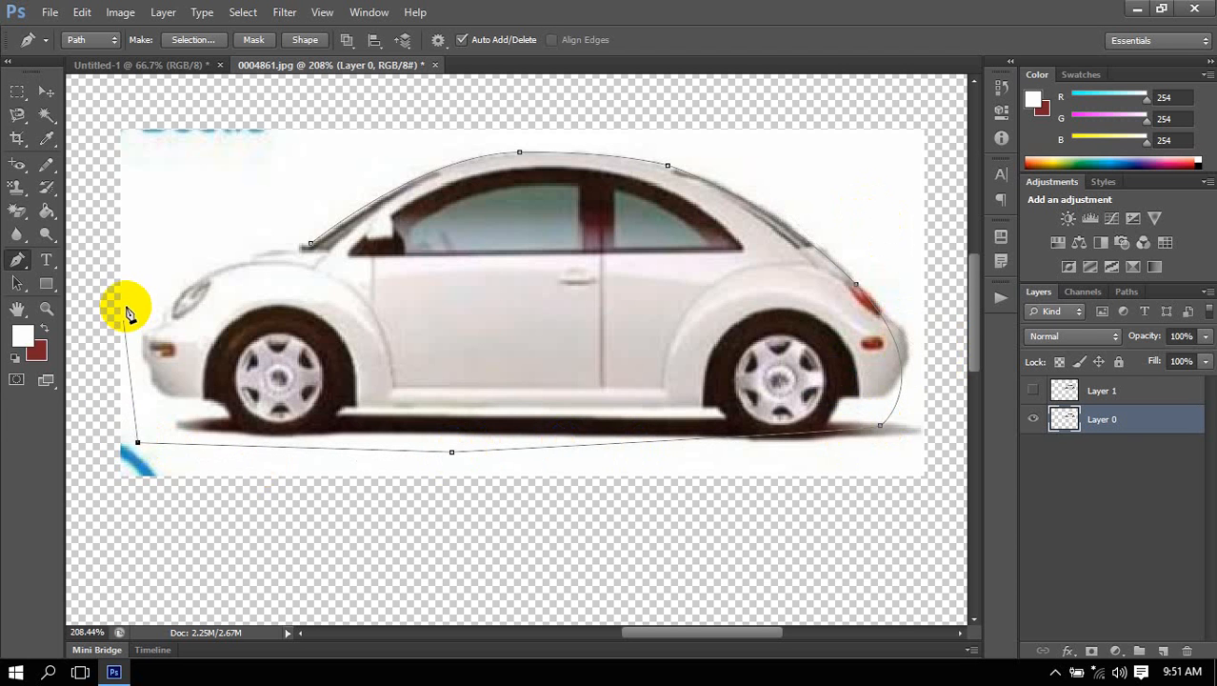
pyautogui.click(127, 307)
pyautogui.click(238, 249)
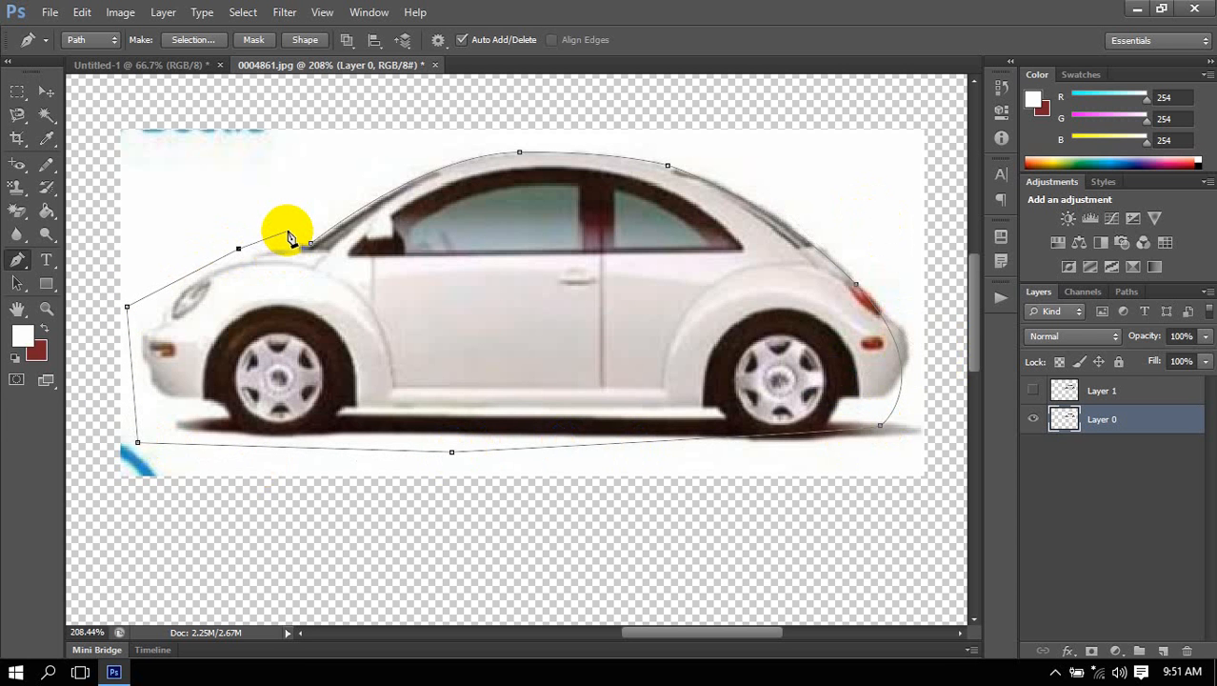
pyautogui.moveTo(289, 231); pyautogui.dragTo(313, 245)
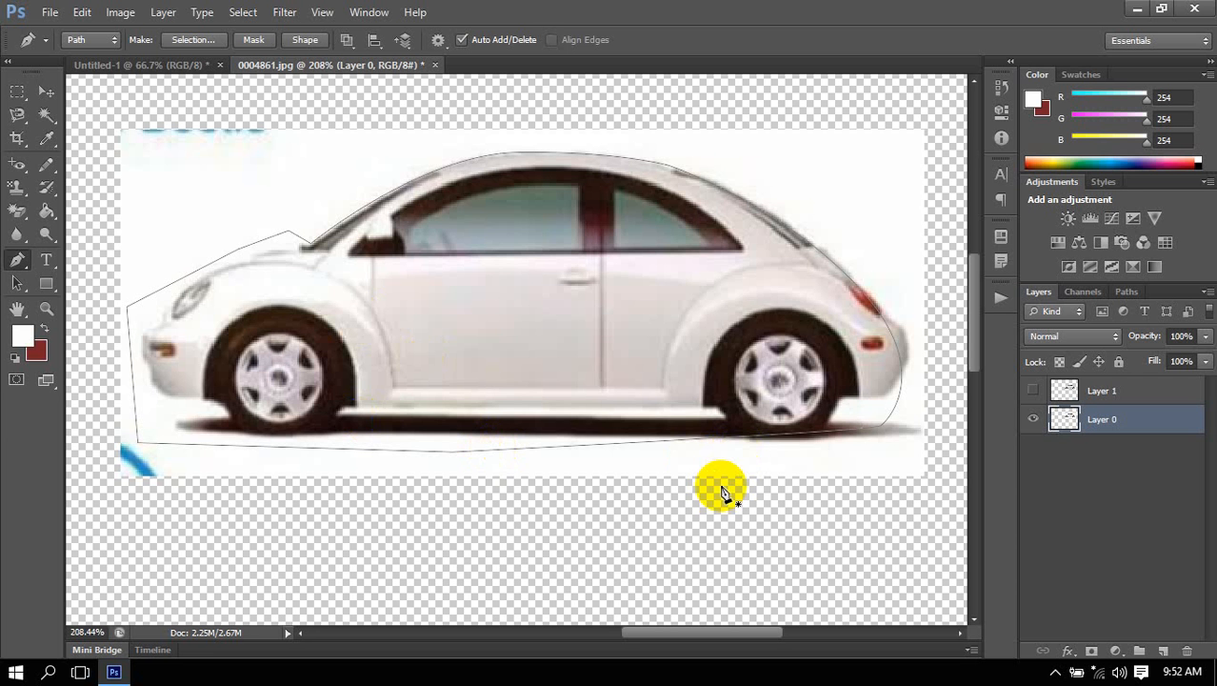
# Convert the closed path into a selection, try the Move tool on the car, and step back to the open path.
pyautogui.hotkey('ctrl', 'Return')
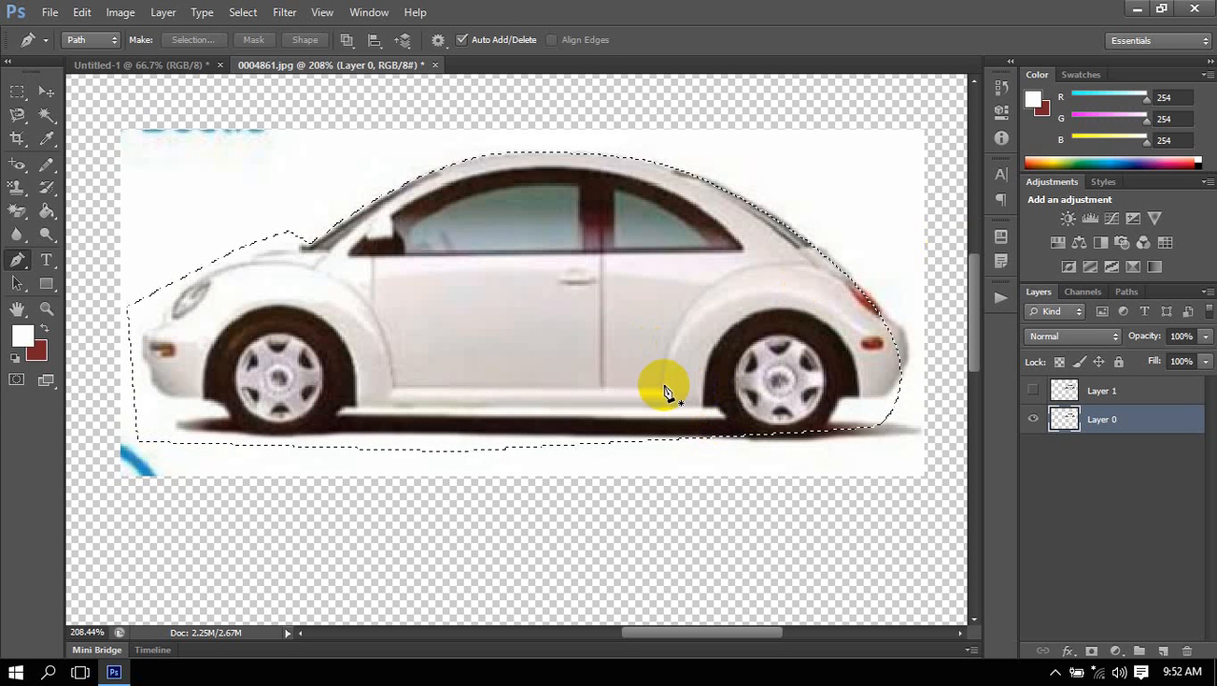
pyautogui.click(45, 91)
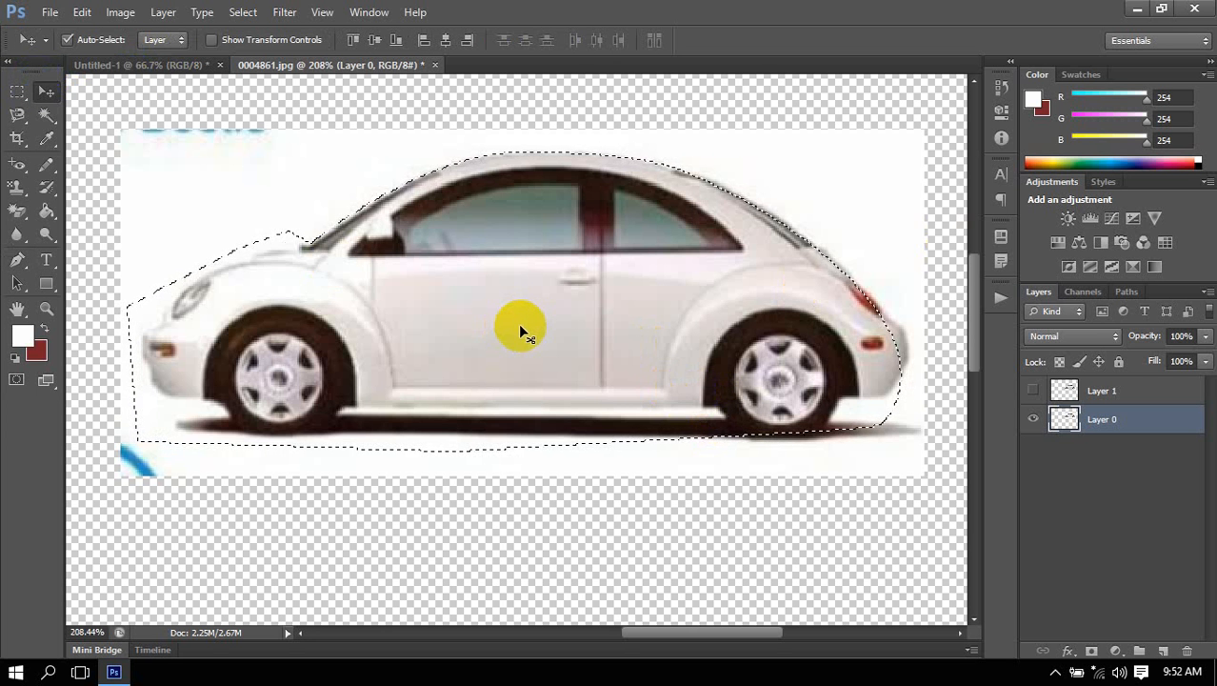
pyautogui.moveTo(522, 332)
pyautogui.mouseDown()
pyautogui.moveTo(593, 211)
pyautogui.moveTo(416, 410)
pyautogui.moveTo(529, 570)
pyautogui.moveTo(563, 334)
pyautogui.moveTo(559, 358)
pyautogui.moveTo(506, 305)
pyautogui.moveTo(518, 336)
pyautogui.mouseUp()
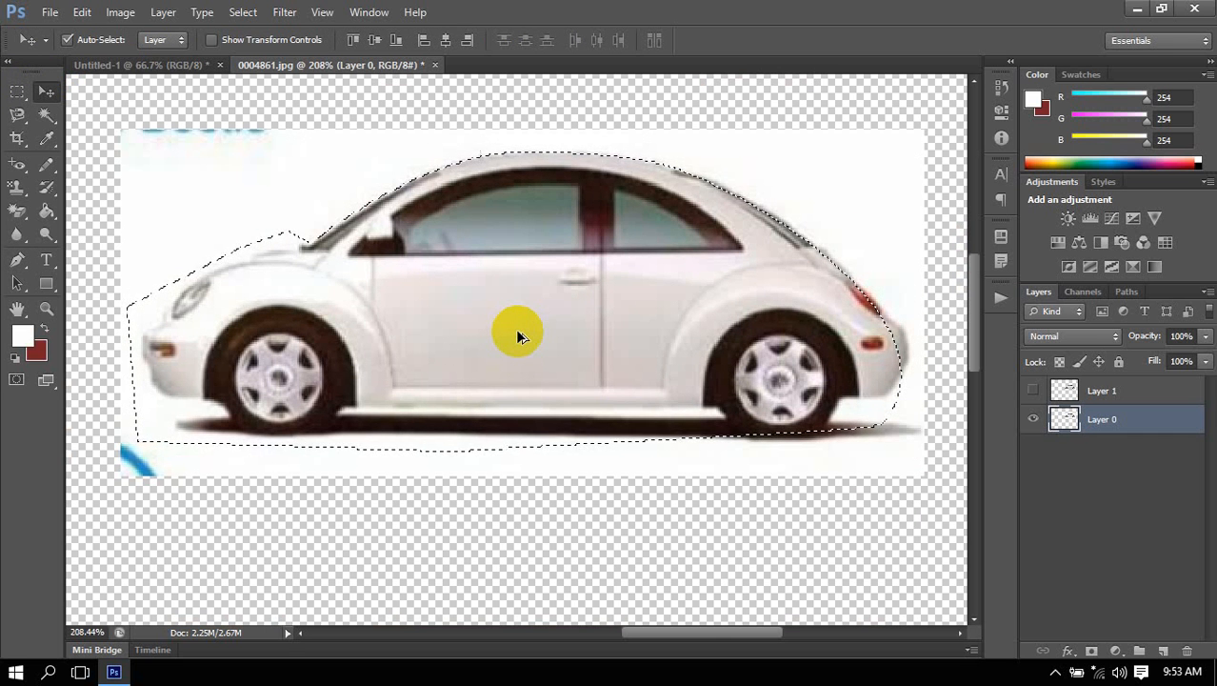
pyautogui.press('Delete')
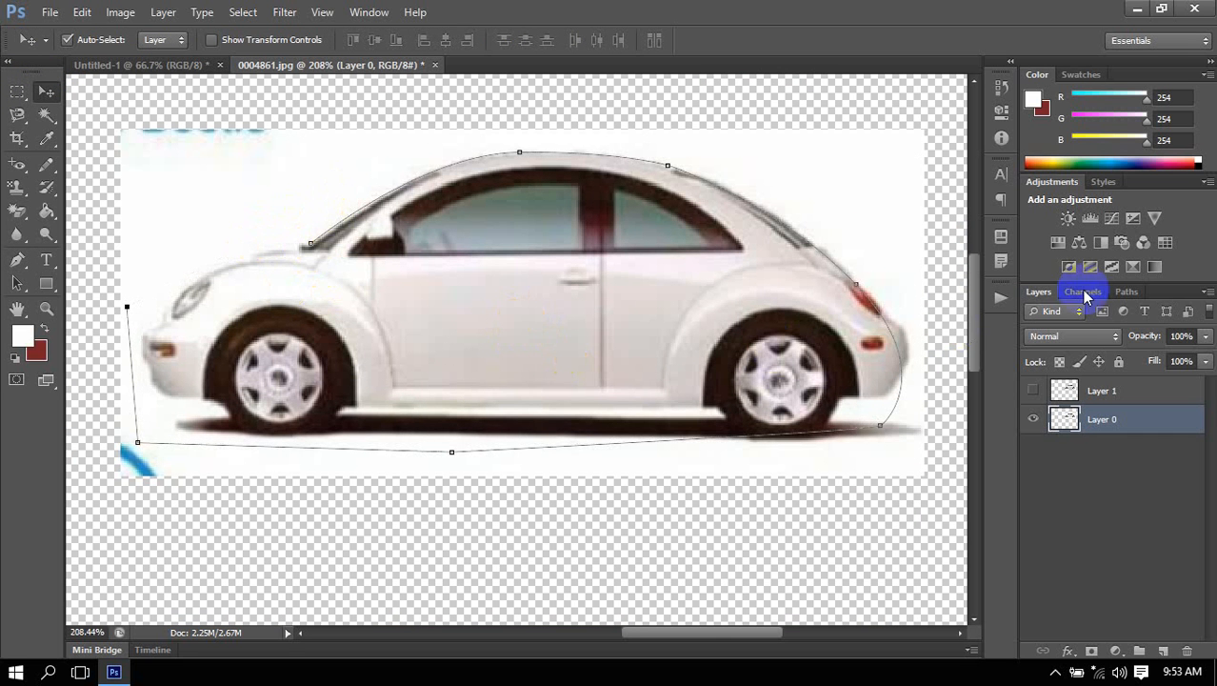
# Restore the image to its original opened state from the history snapshot, discarding the path and layers.
pyautogui.click(1001, 93)
pyautogui.scroll(5, 951, 157)
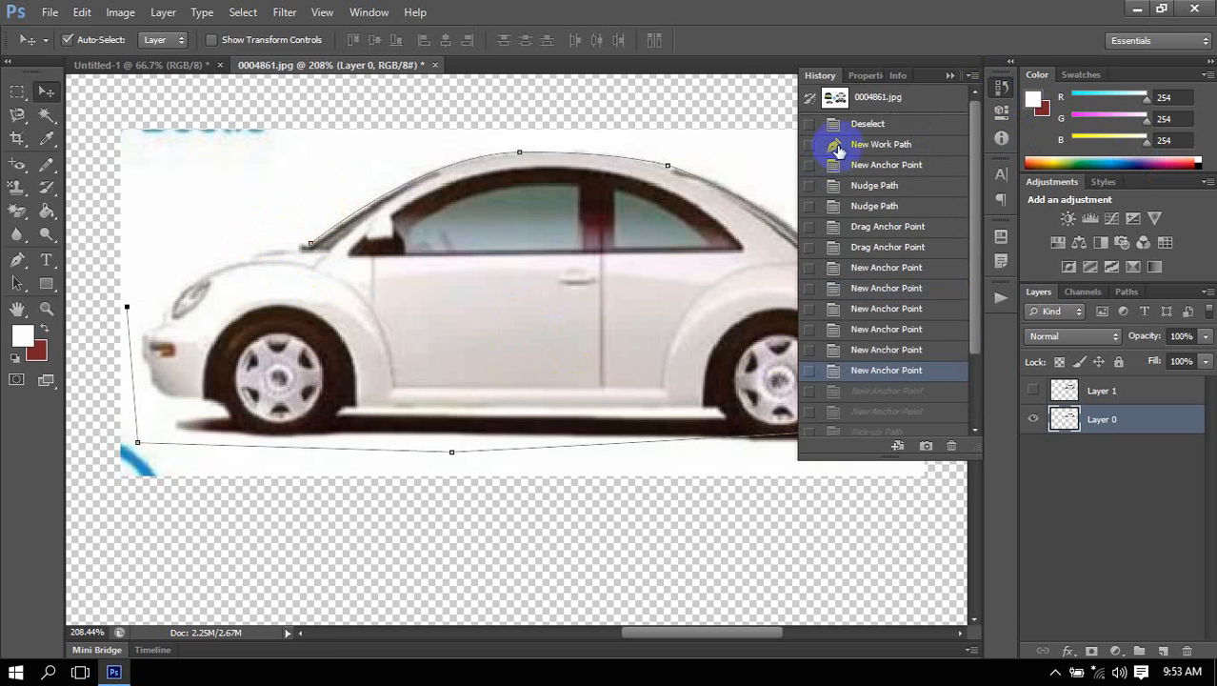
pyautogui.click(863, 97)
pyautogui.click(1000, 86)
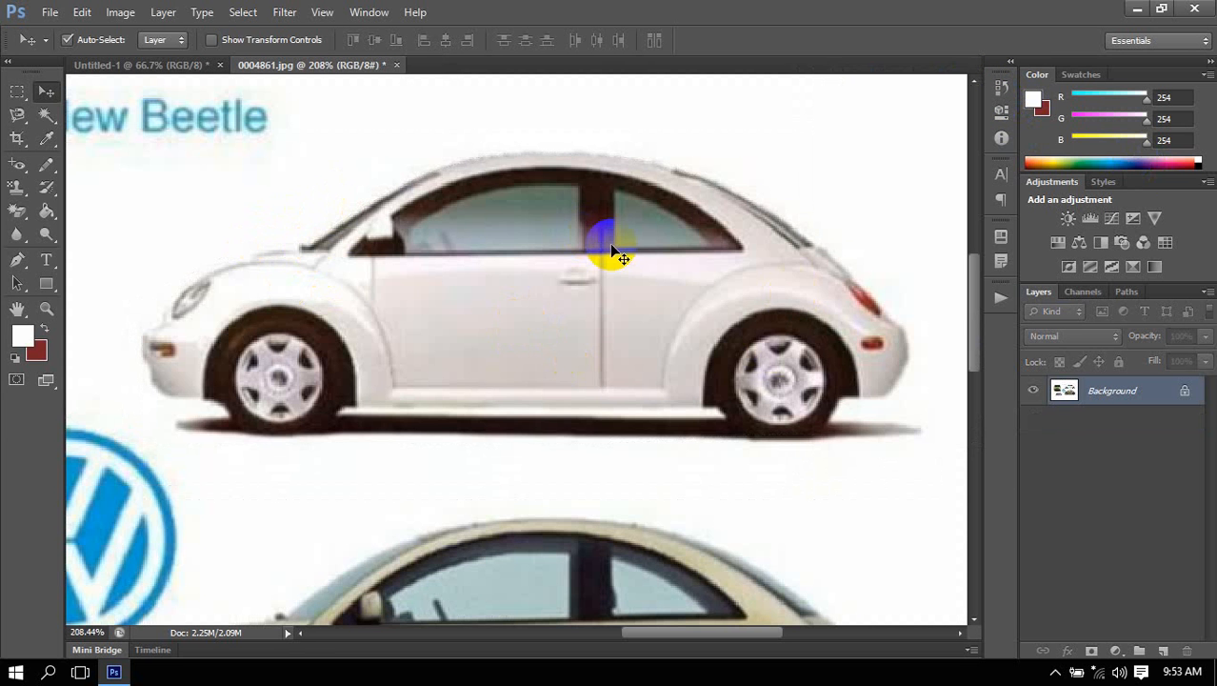
pyautogui.scroll(-6, 616, 253)
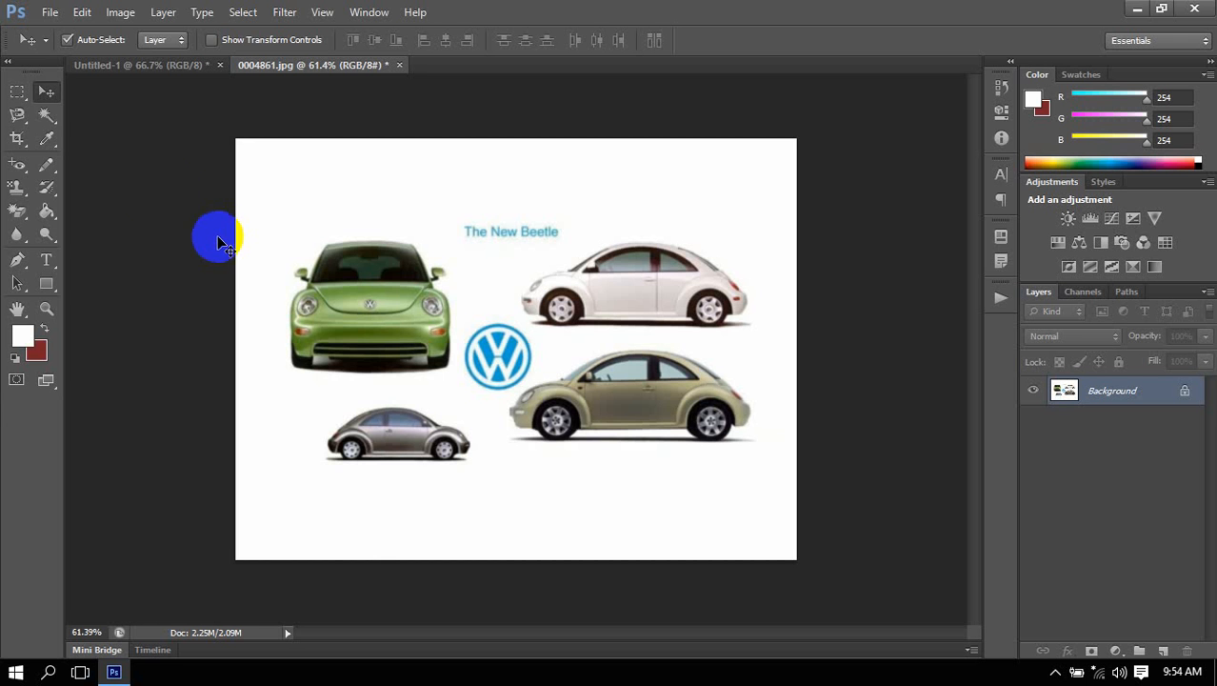
# Try a rectangular marquee selection from above the green Beetle to the tan Beetle's front wheel and clear it.
pyautogui.click(11, 92)
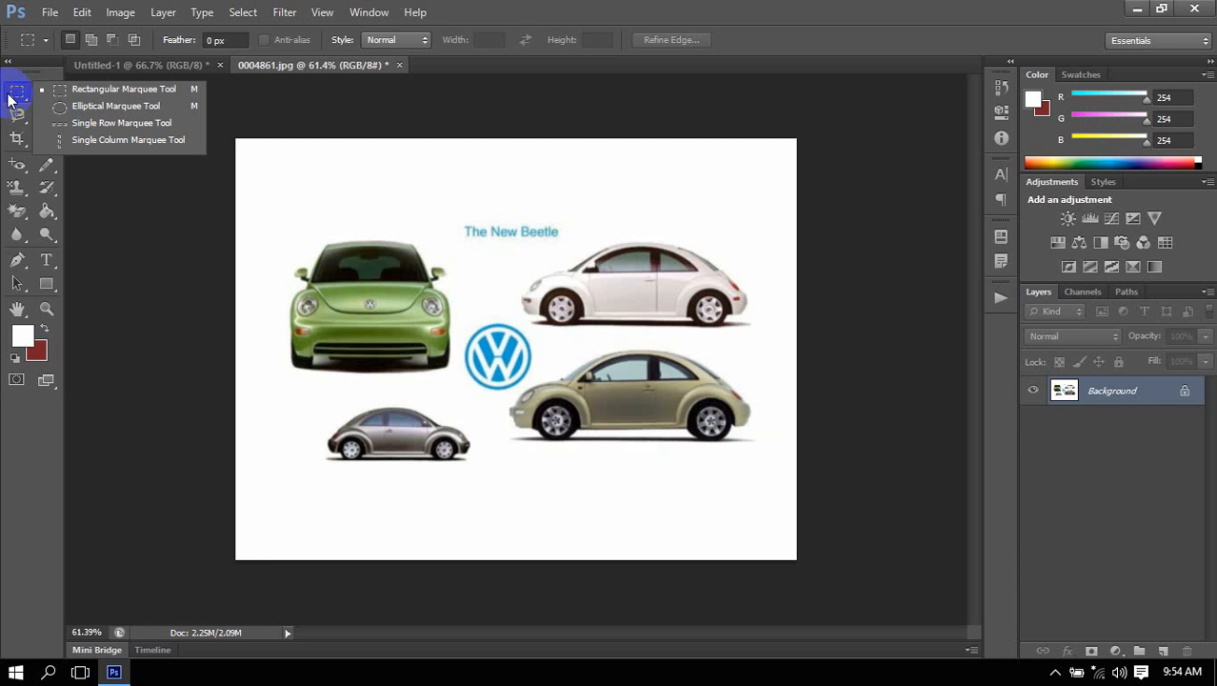
pyautogui.click(11, 96)
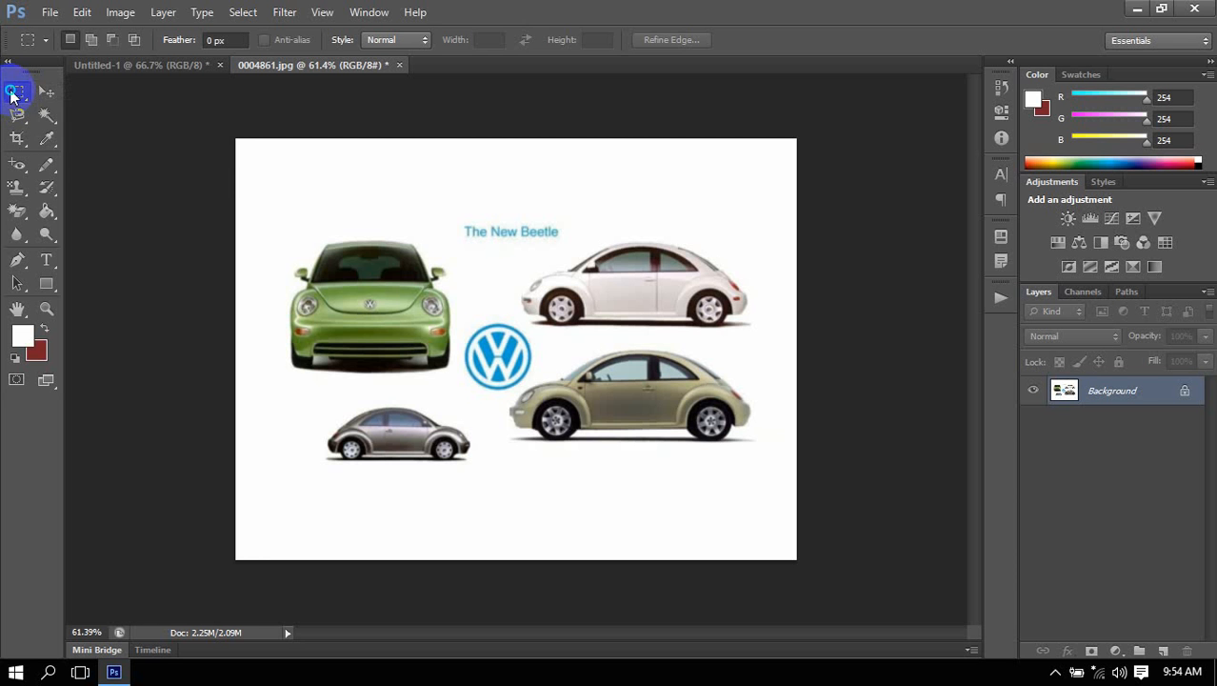
pyautogui.click(67, 96)
pyautogui.moveTo(332, 170); pyautogui.dragTo(557, 426)
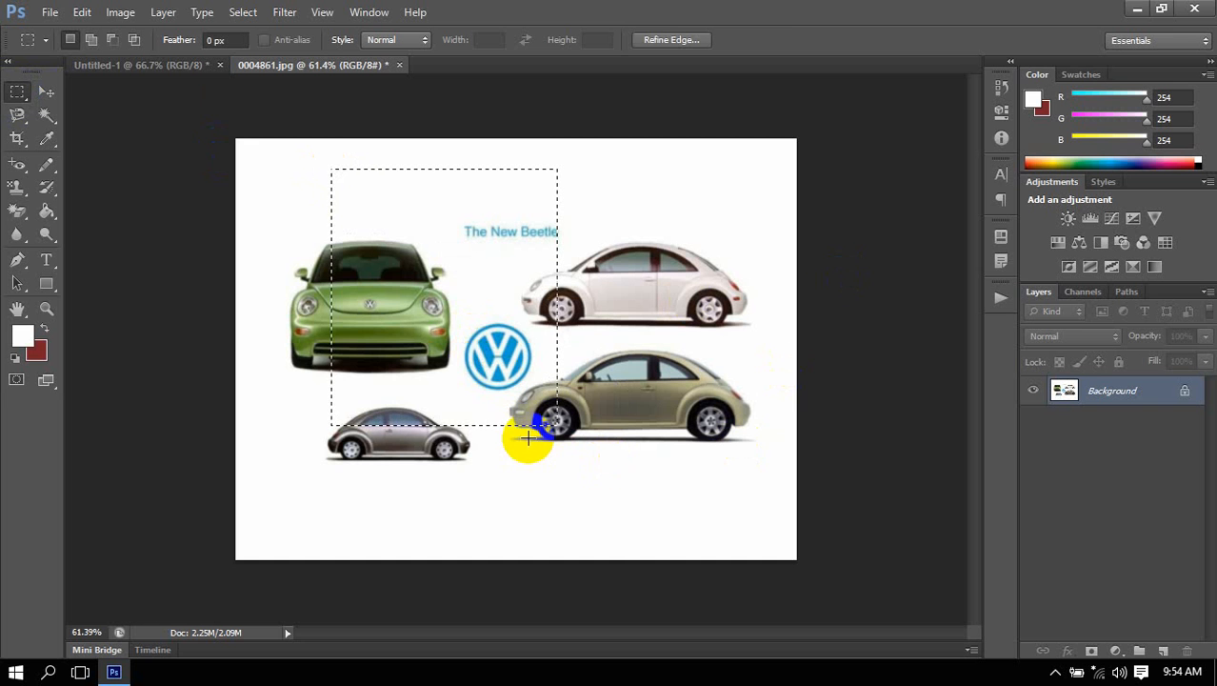
pyautogui.click(212, 305)
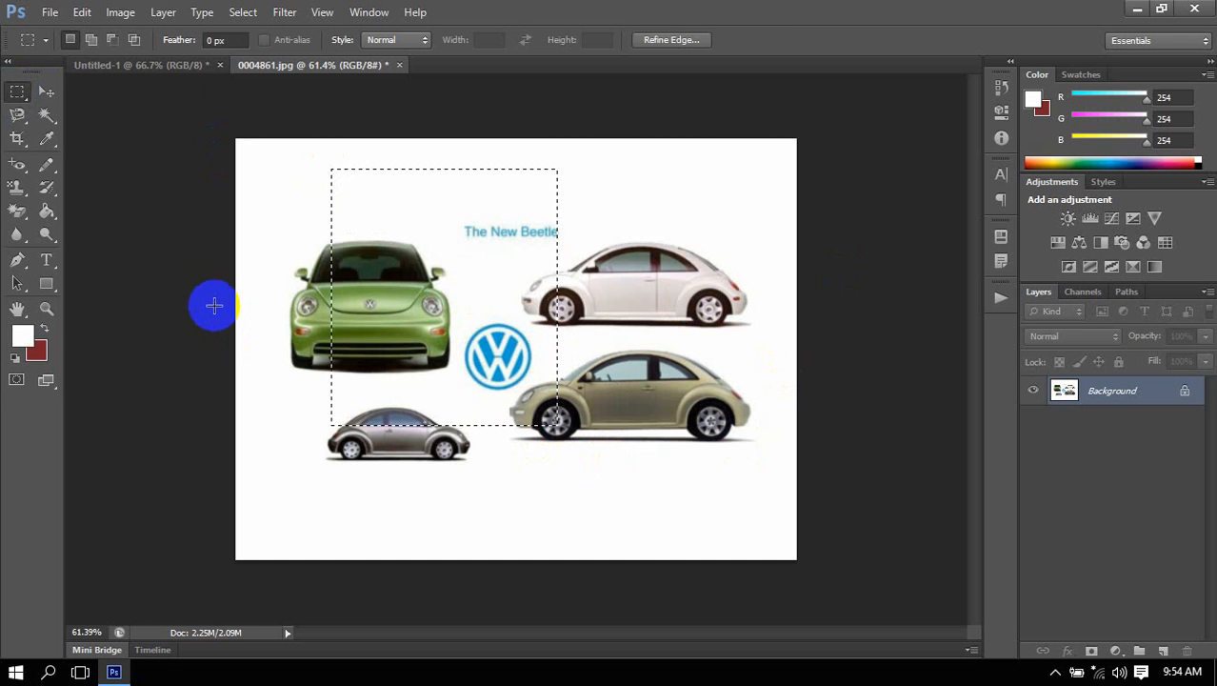
pyautogui.click(19, 260)
pyautogui.moveTo(19, 259); pyautogui.dragTo(79, 249)
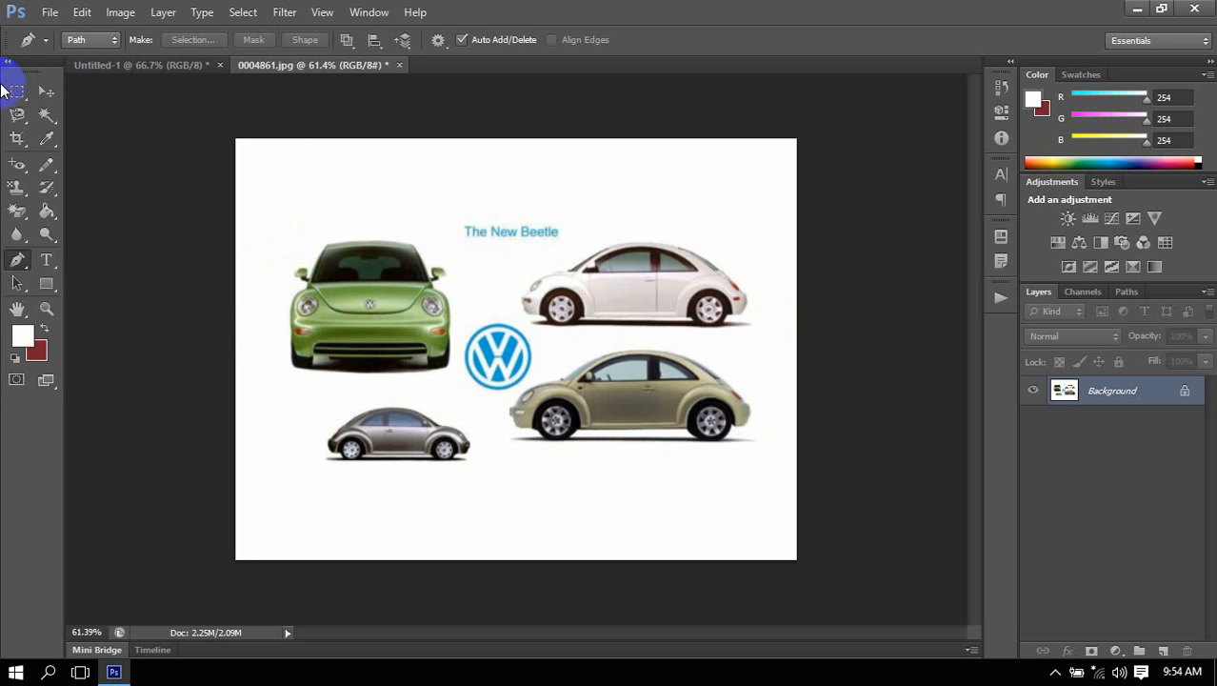
pyautogui.click(15, 90)
pyautogui.click(60, 104)
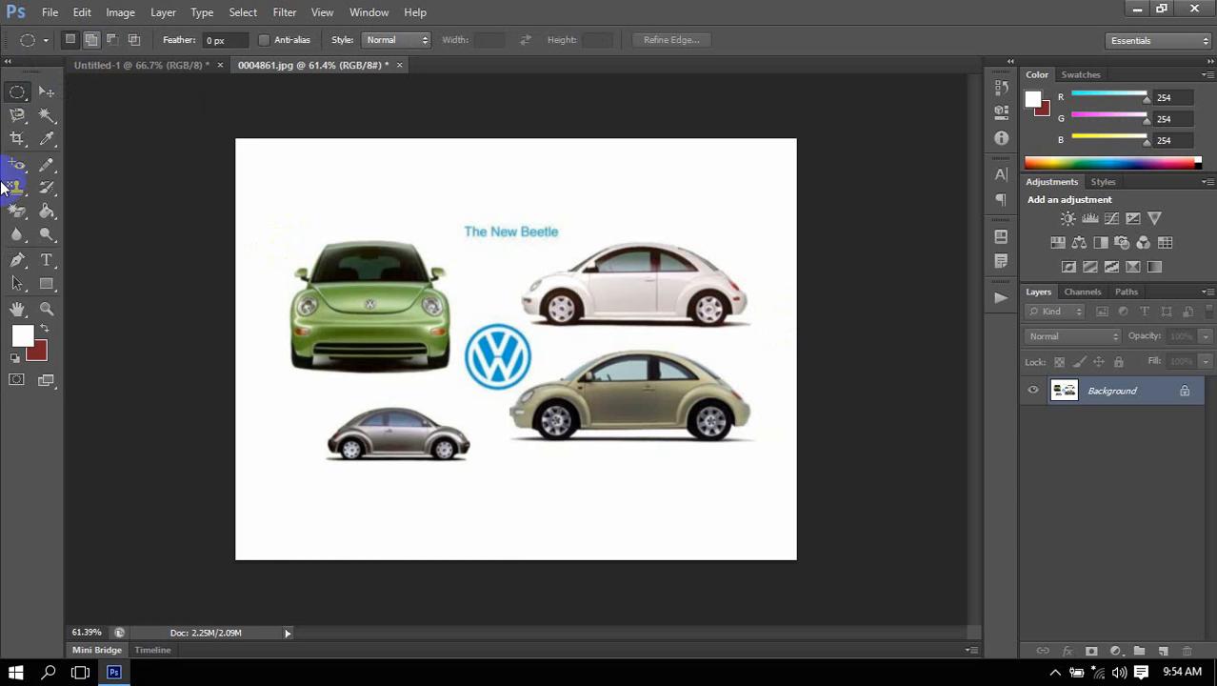
# Draw a curved Pen tool path arching over the green Beetle, from its roof's outer corner to the "The New Beetle" title.
pyautogui.click(18, 261)
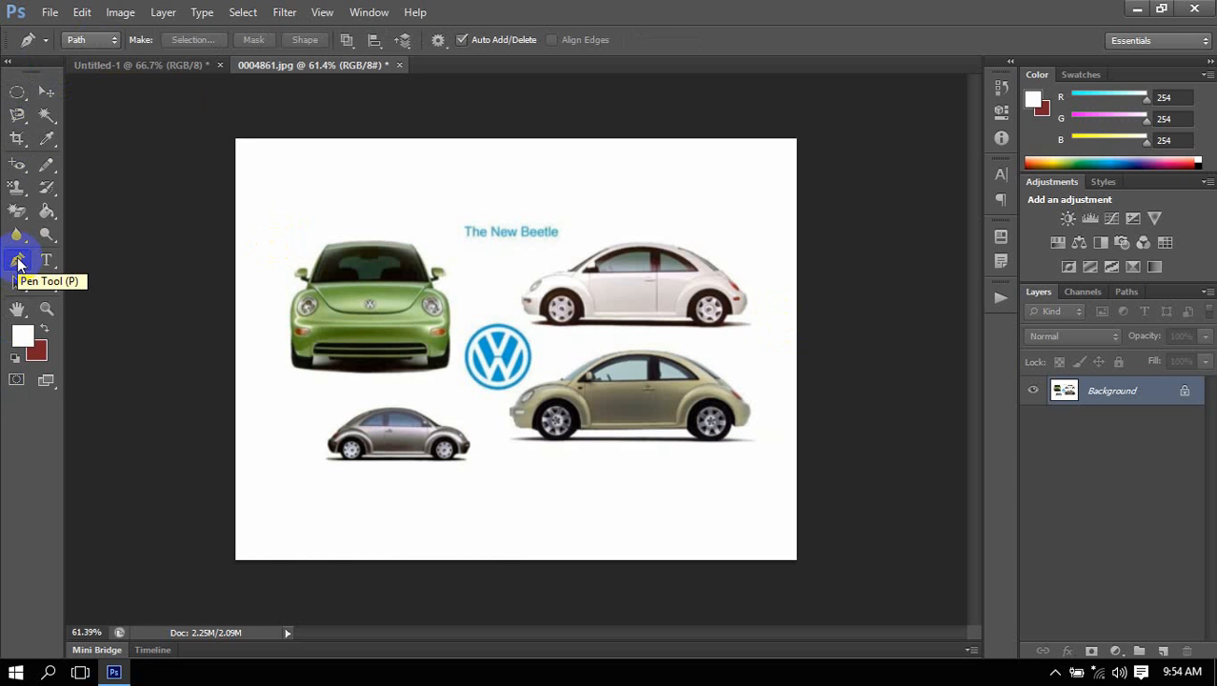
pyautogui.click(18, 263)
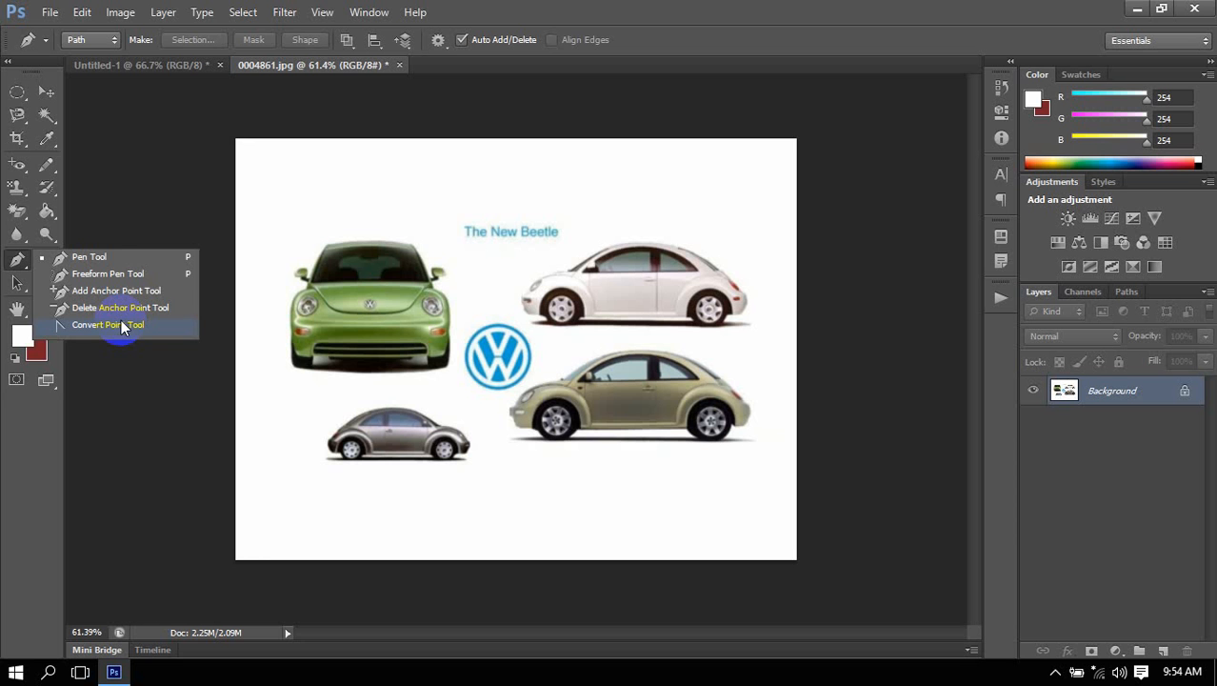
pyautogui.click(103, 259)
pyautogui.click(308, 247)
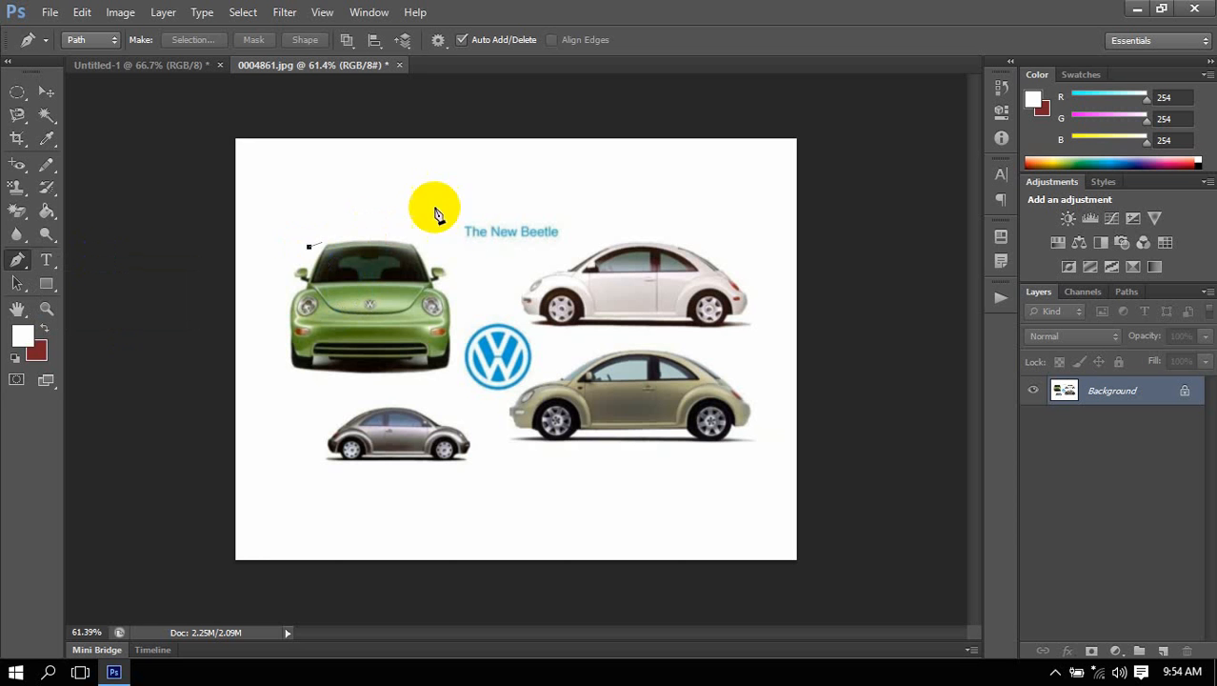
pyautogui.moveTo(512, 224); pyautogui.dragTo(574, 302)
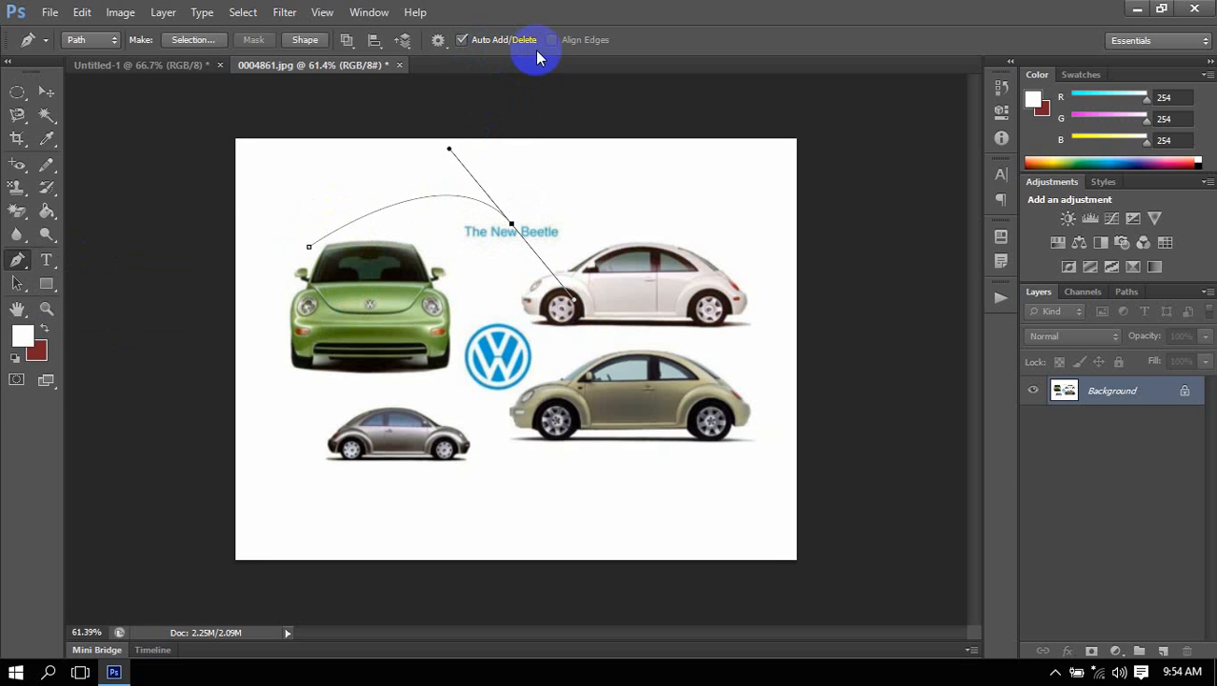
# Try the Convert Point tool on the curved path's anchor points.
pyautogui.click(17, 262)
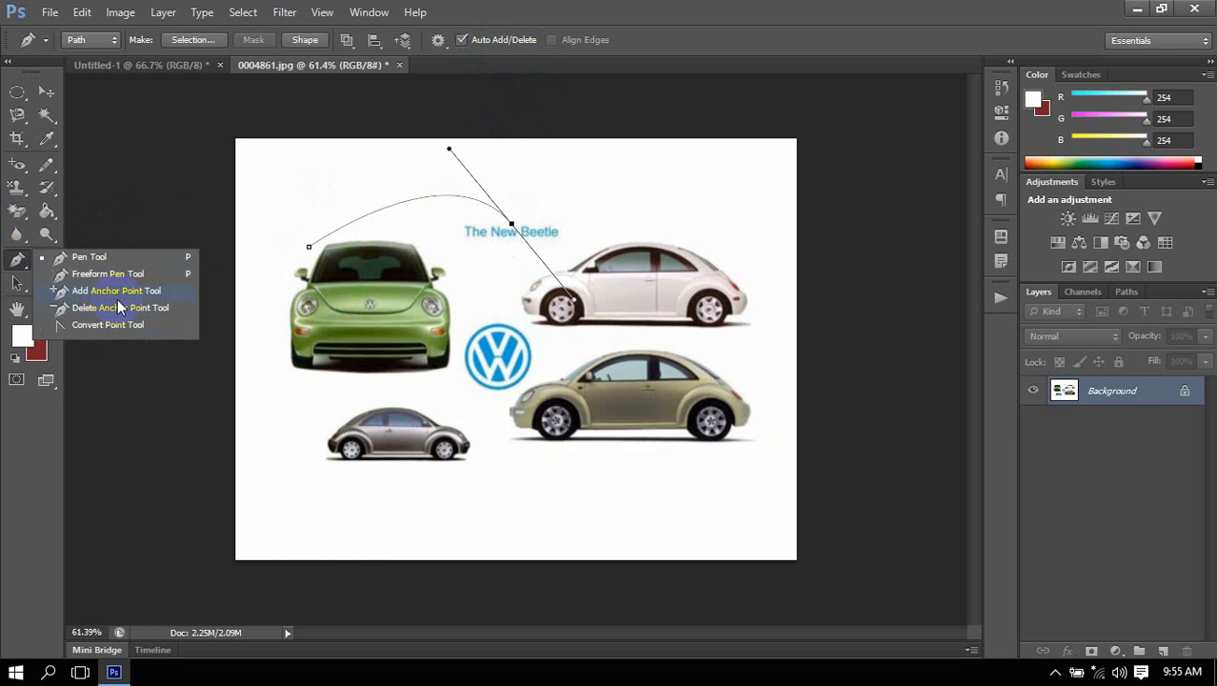
pyautogui.click(761, 9)
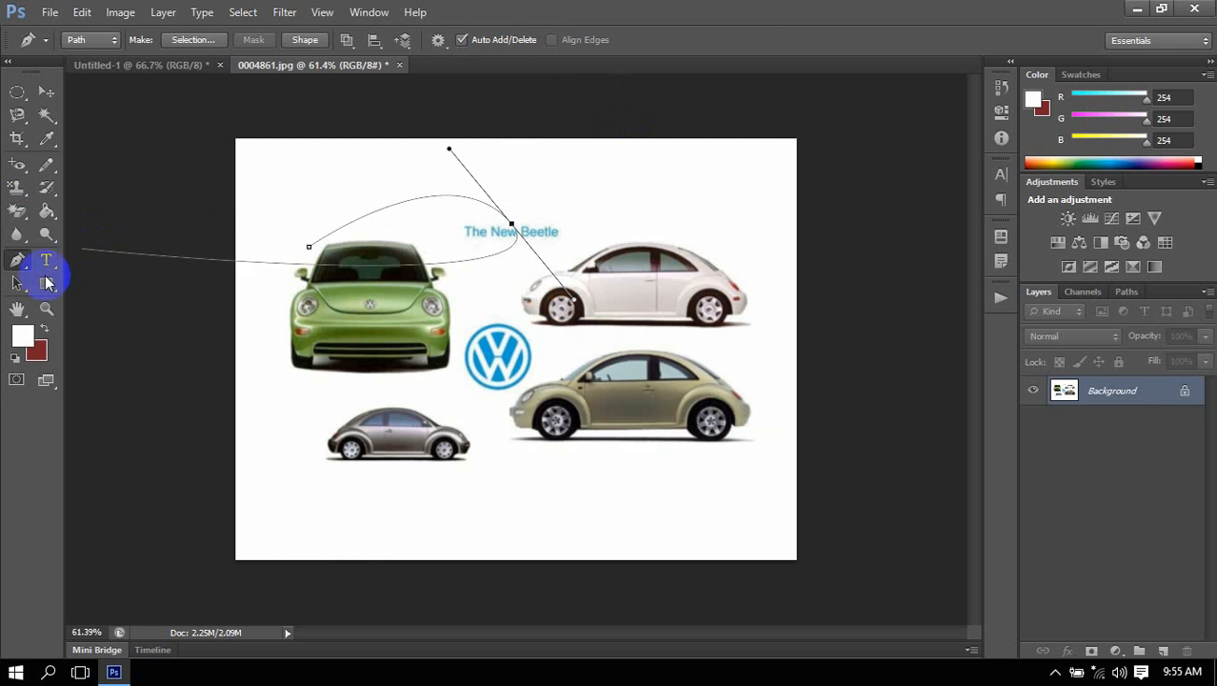
pyautogui.rightClick(17, 259)
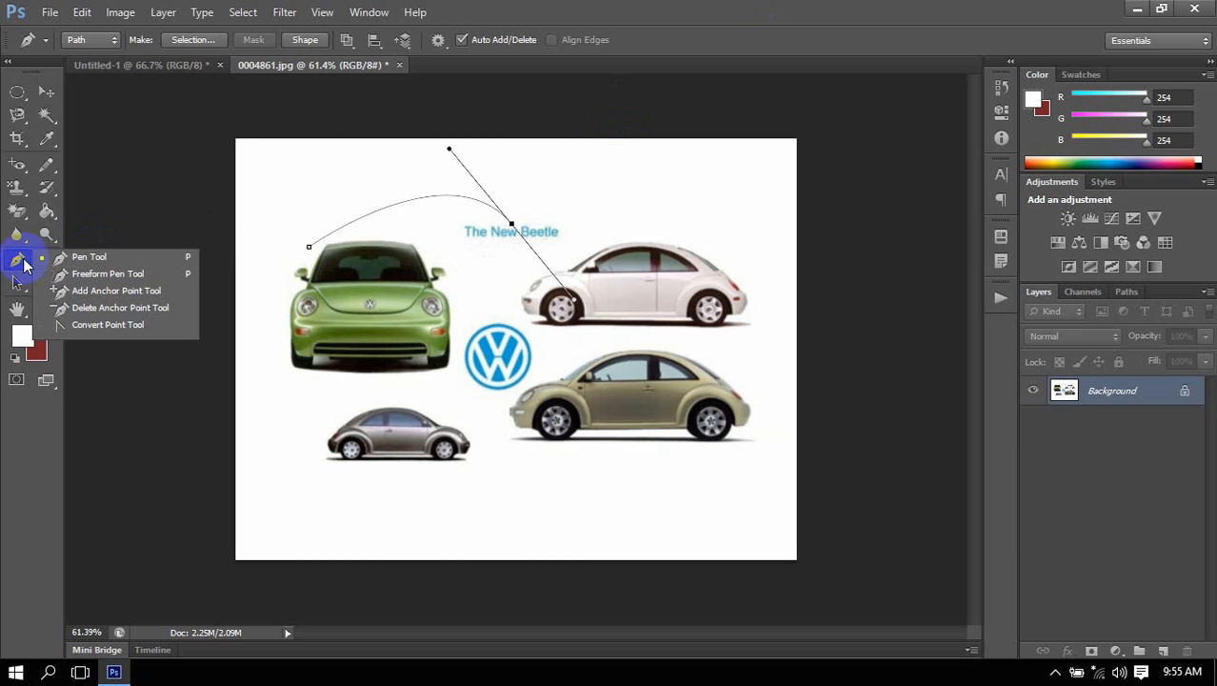
pyautogui.click(130, 332)
pyautogui.moveTo(501, 250); pyautogui.dragTo(493, 270)
pyautogui.moveTo(283, 233); pyautogui.dragTo(352, 294)
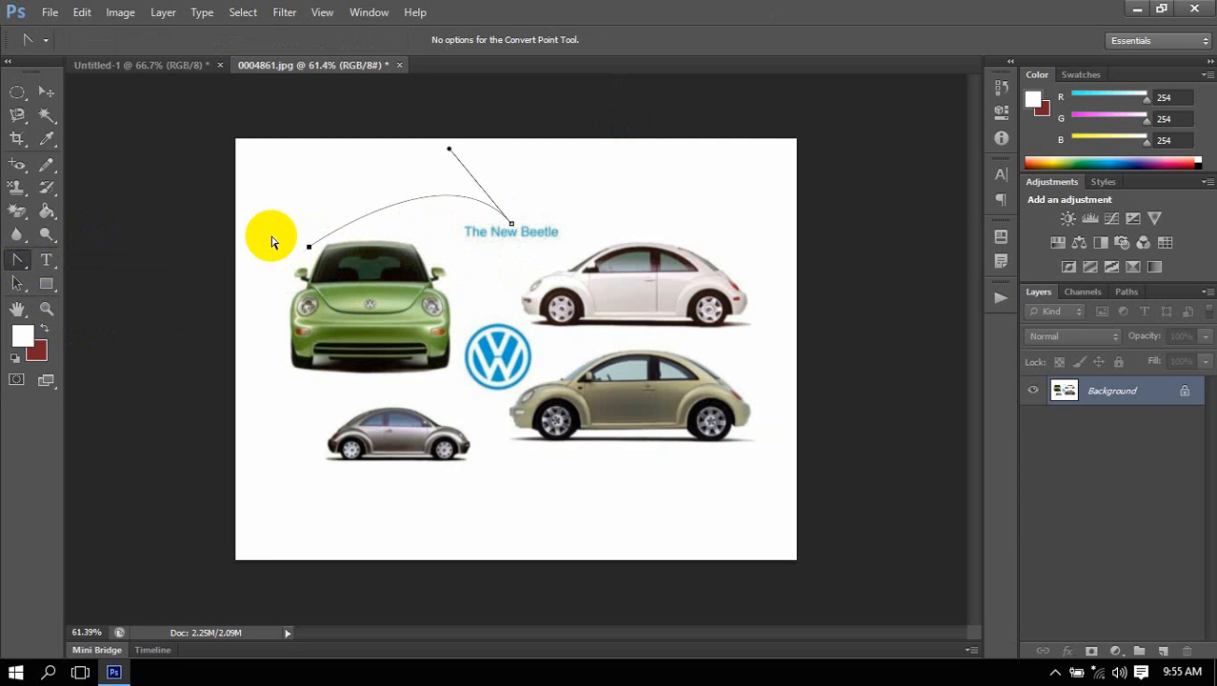
# Resume the path from its end anchor with the Pen tool, try moving the first anchor, and undo it.
pyautogui.click(16, 263)
pyautogui.click(73, 256)
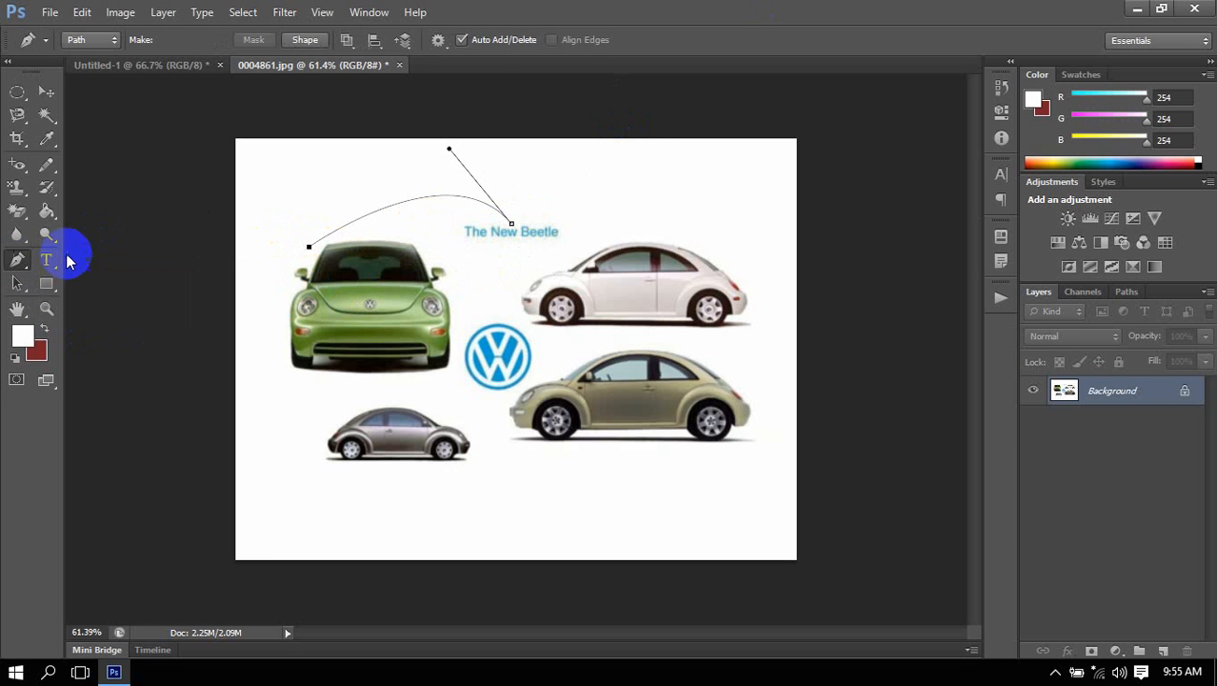
pyautogui.click(513, 224)
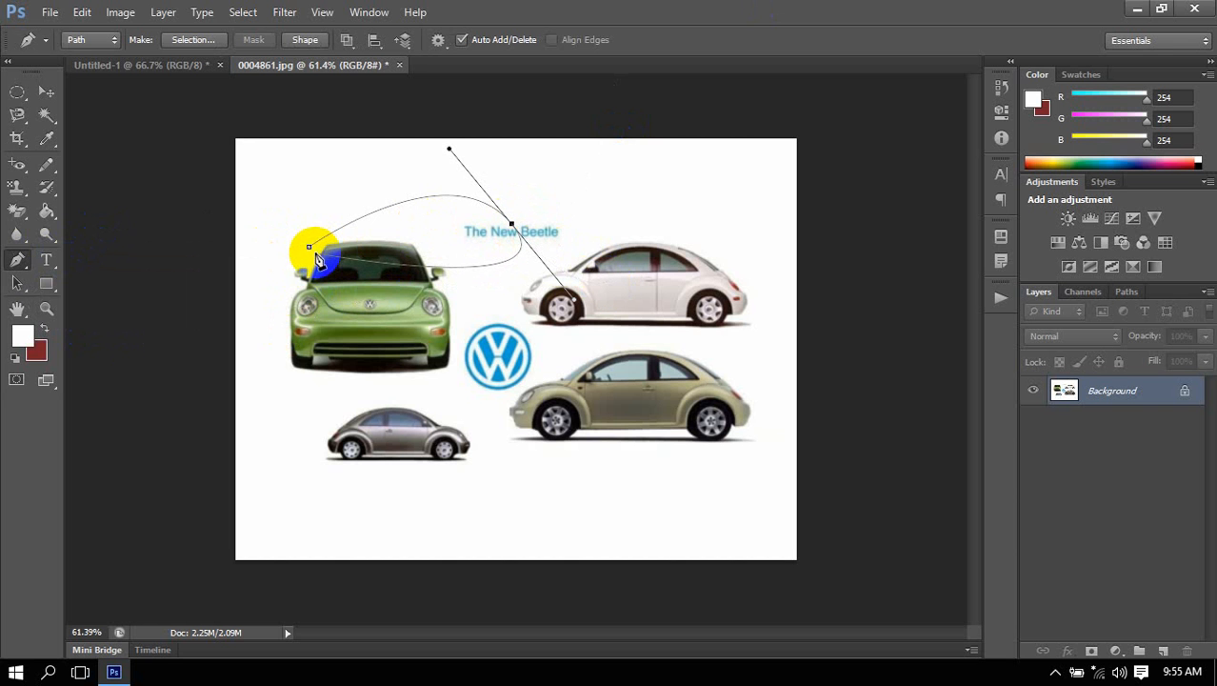
pyautogui.click(311, 248)
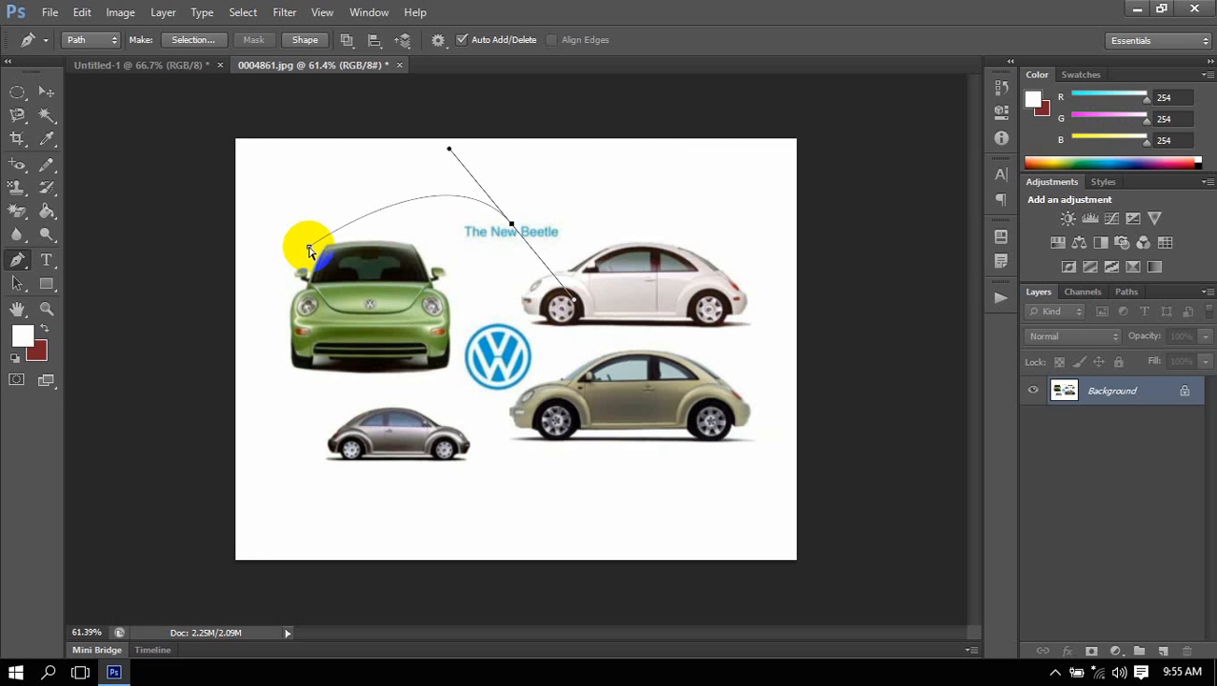
pyautogui.moveTo(309, 249); pyautogui.dragTo(359, 350)
pyautogui.hotkey('ctrl', 'z')
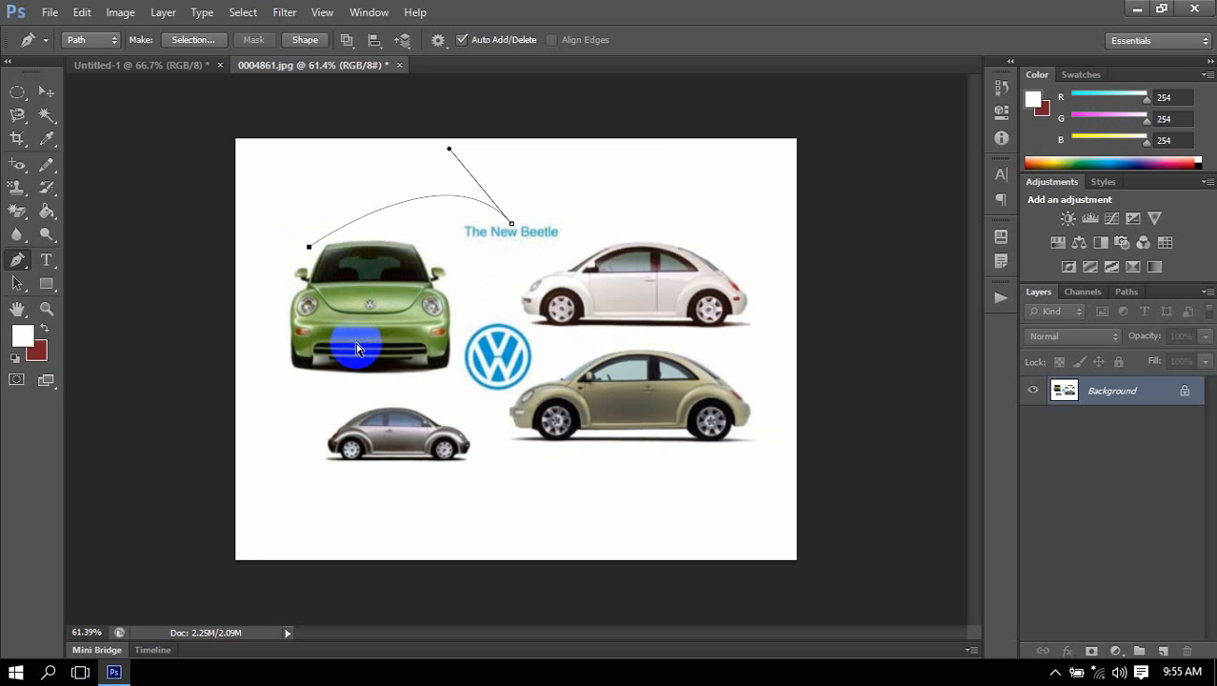
# Add an anchor point midway along the curve with the Pen tool and delete that same point.
pyautogui.moveTo(532, 207); pyautogui.dragTo(503, 259)
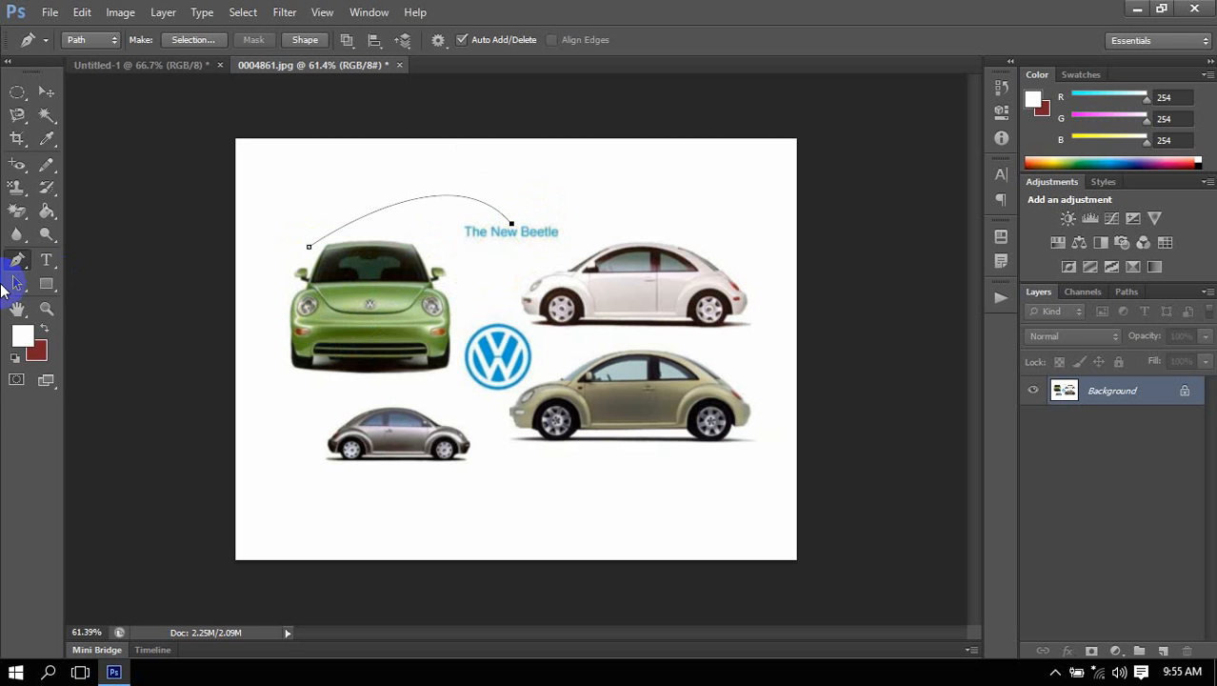
pyautogui.moveTo(18, 259); pyautogui.dragTo(80, 309)
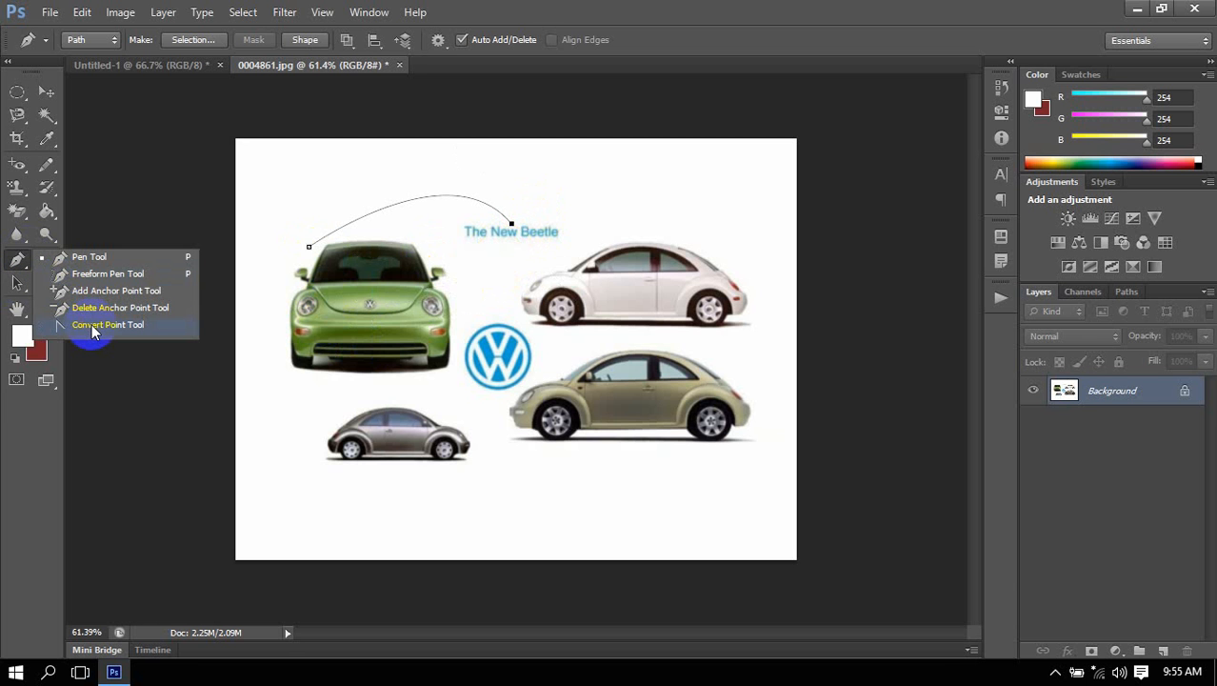
pyautogui.click(120, 260)
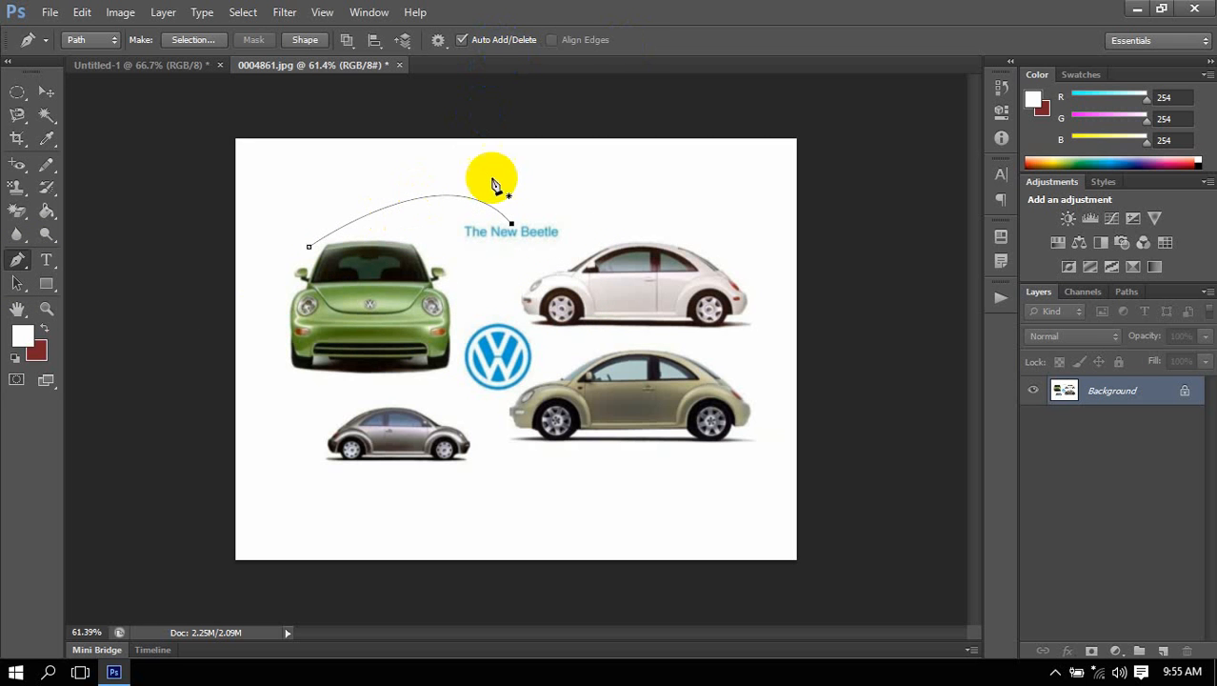
pyautogui.click(414, 200)
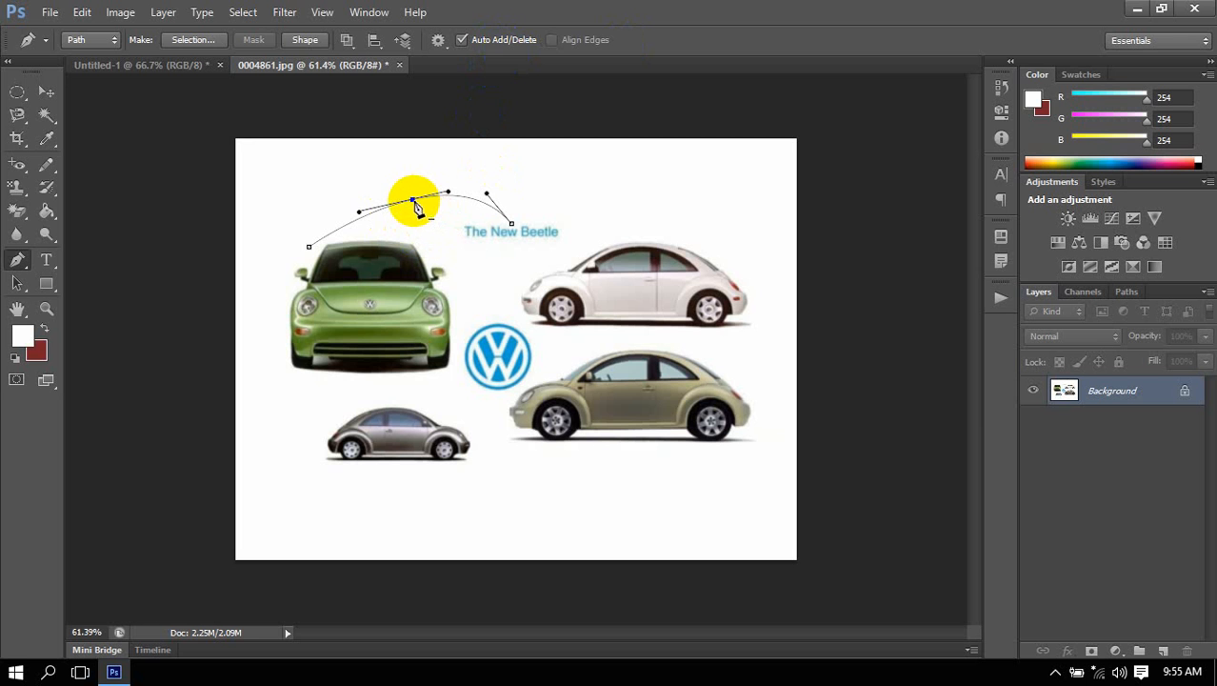
pyautogui.click(415, 202)
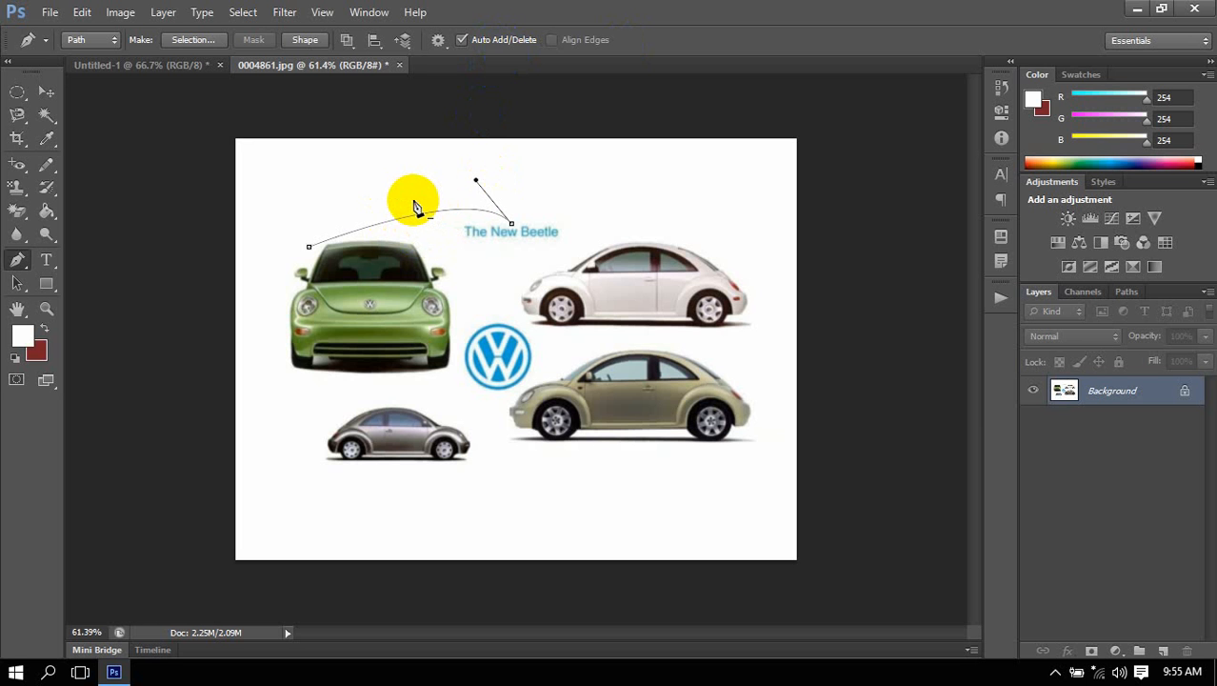
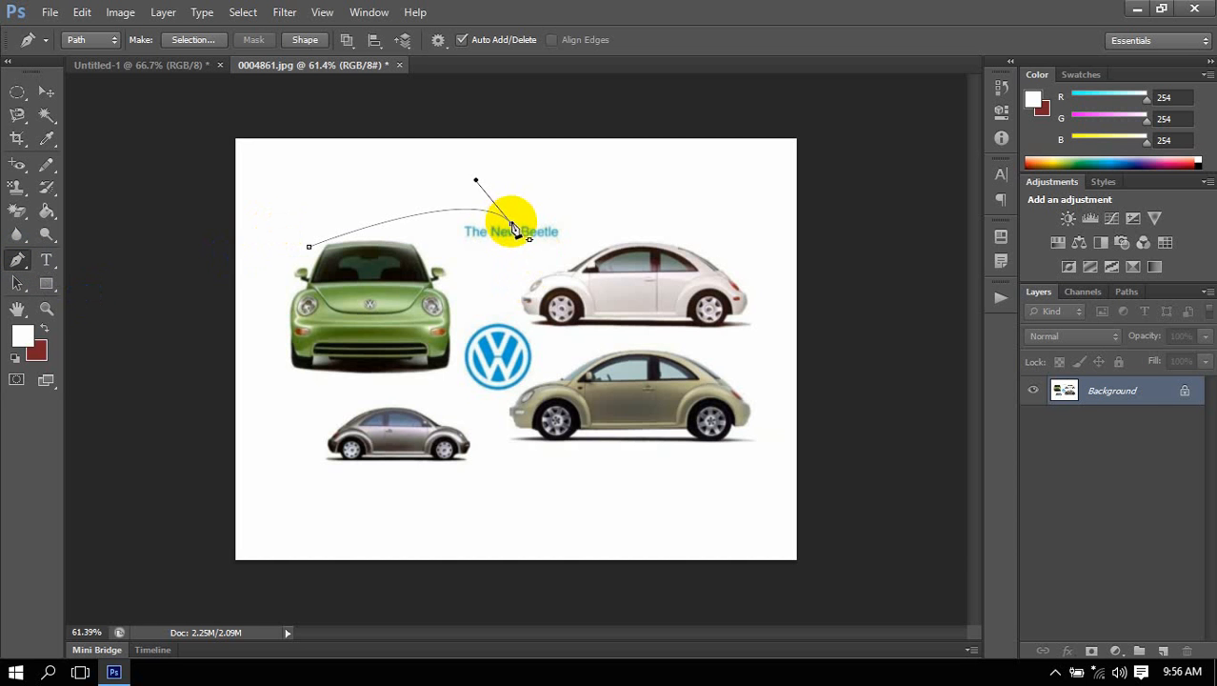
# Continue the Pen tool path with a curve to the white Beetle and straight segments across the beige Beetle to the blank area below.
pyautogui.moveTo(512, 224); pyautogui.dragTo(575, 300)
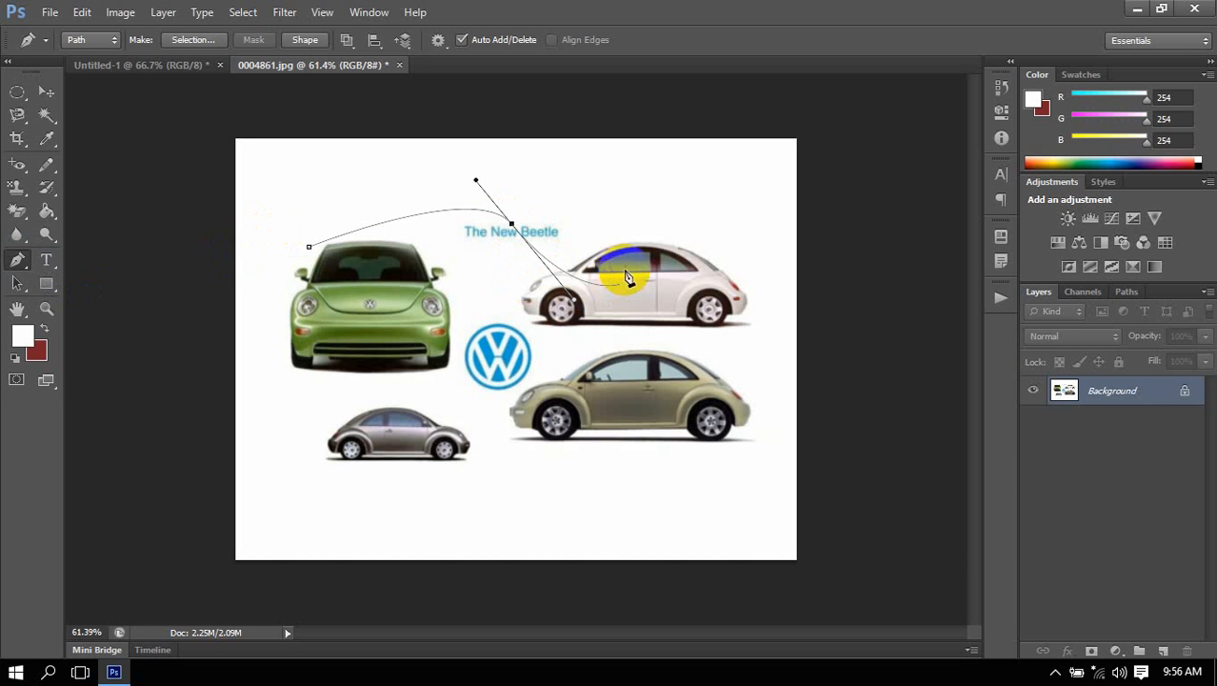
pyautogui.click(629, 288)
pyautogui.click(705, 383)
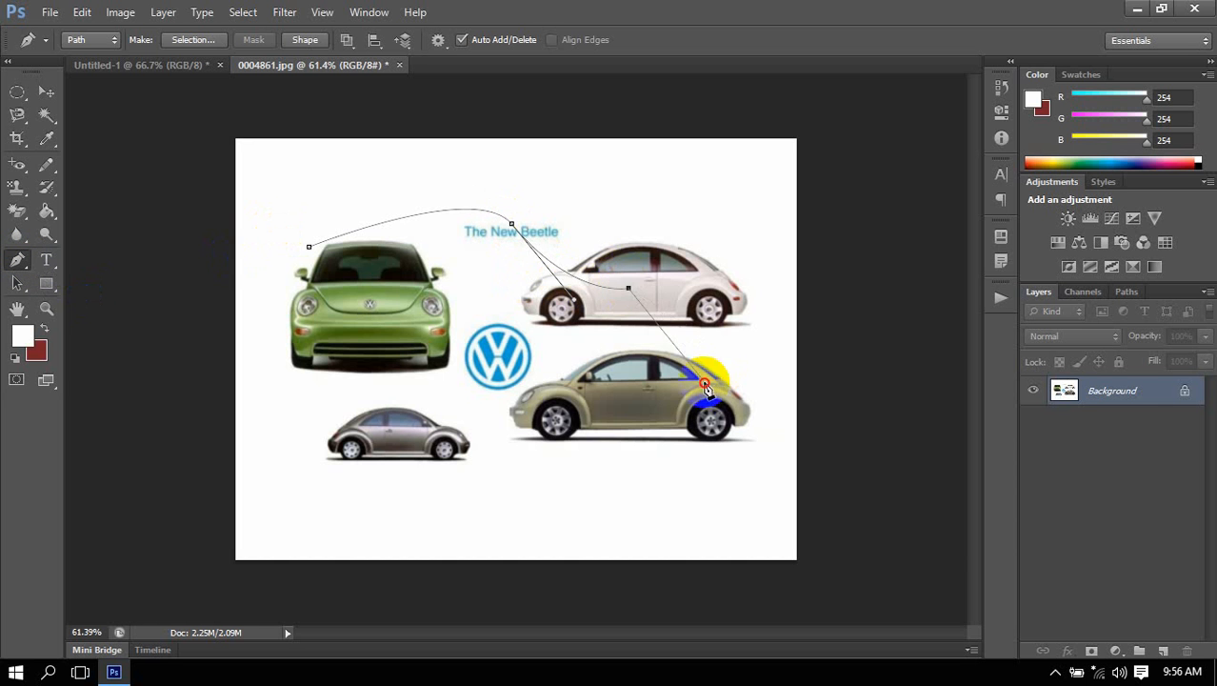
pyautogui.click(495, 468)
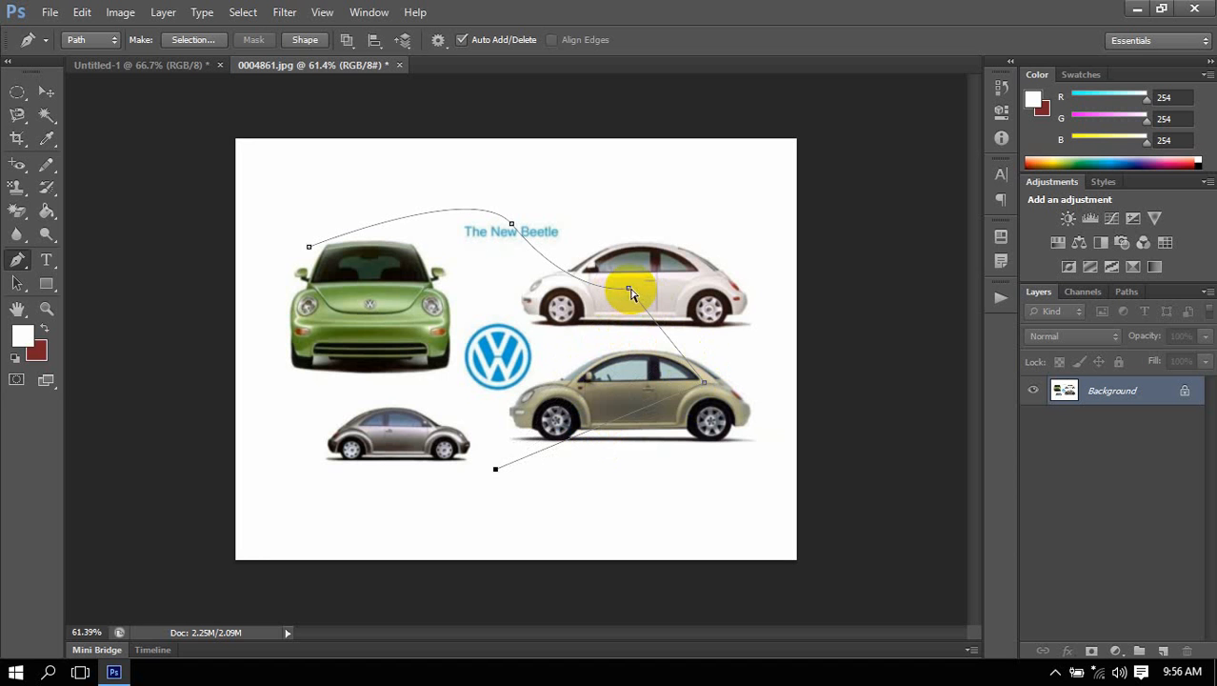
# Extend the path with a short curved segment just below its last anchor and lengthen the new anchor's direction handle downward.
pyautogui.moveTo(643, 333); pyautogui.dragTo(731, 424)
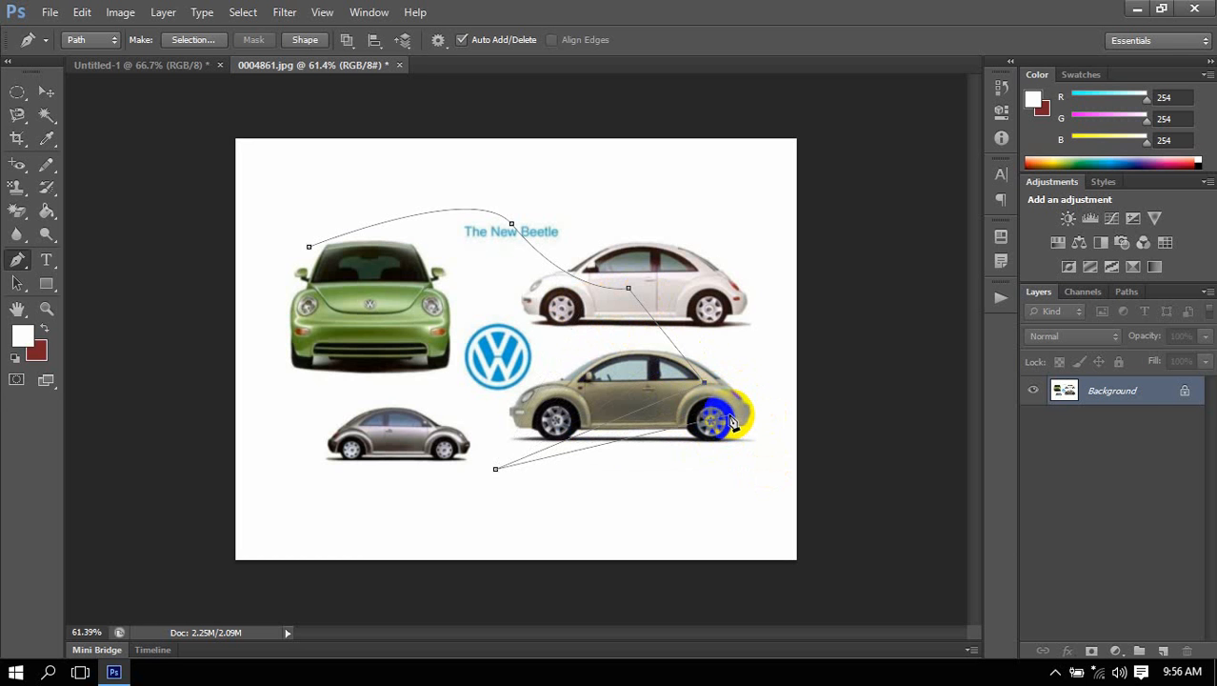
pyautogui.moveTo(733, 422); pyautogui.dragTo(472, 498)
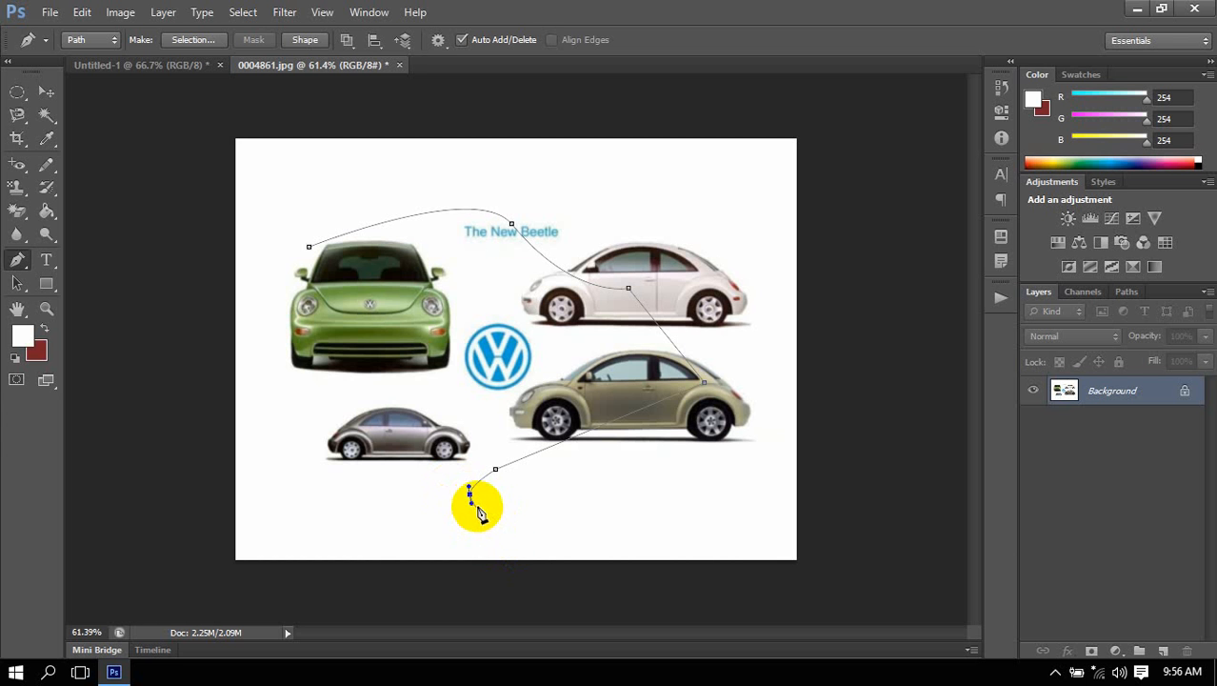
pyautogui.moveTo(471, 497); pyautogui.dragTo(484, 541)
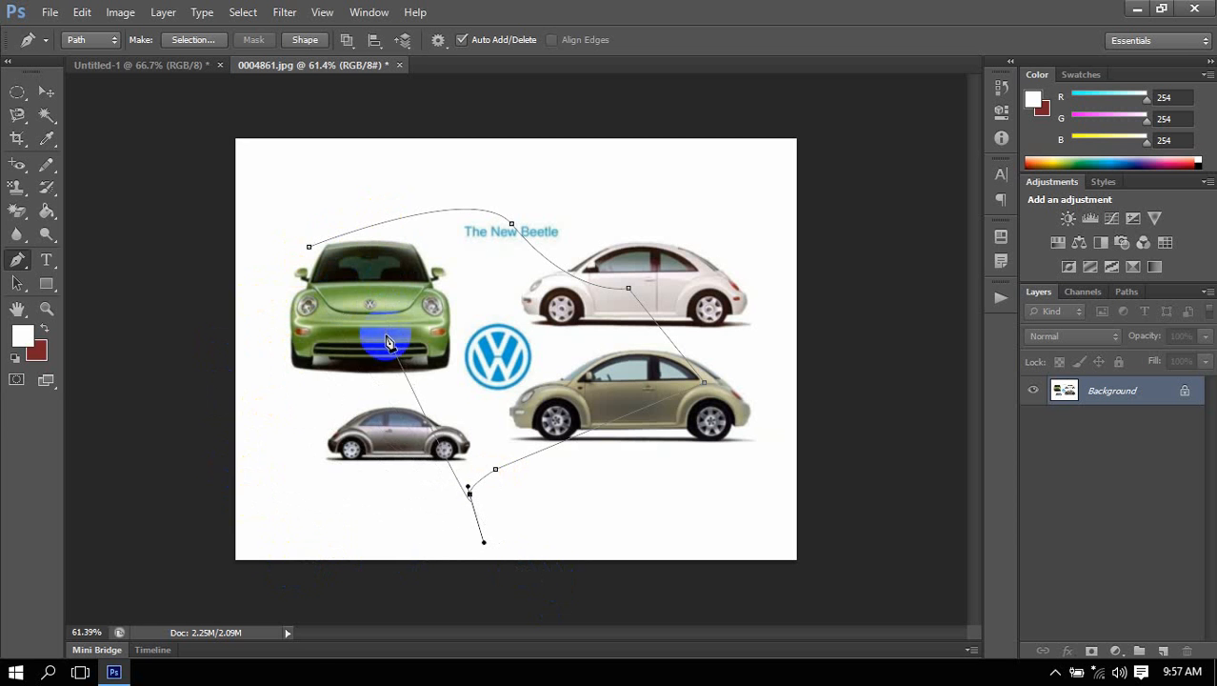
# Set the Pen tool's drawing mode from Path to Shape.
pyautogui.rightClick(18, 266)
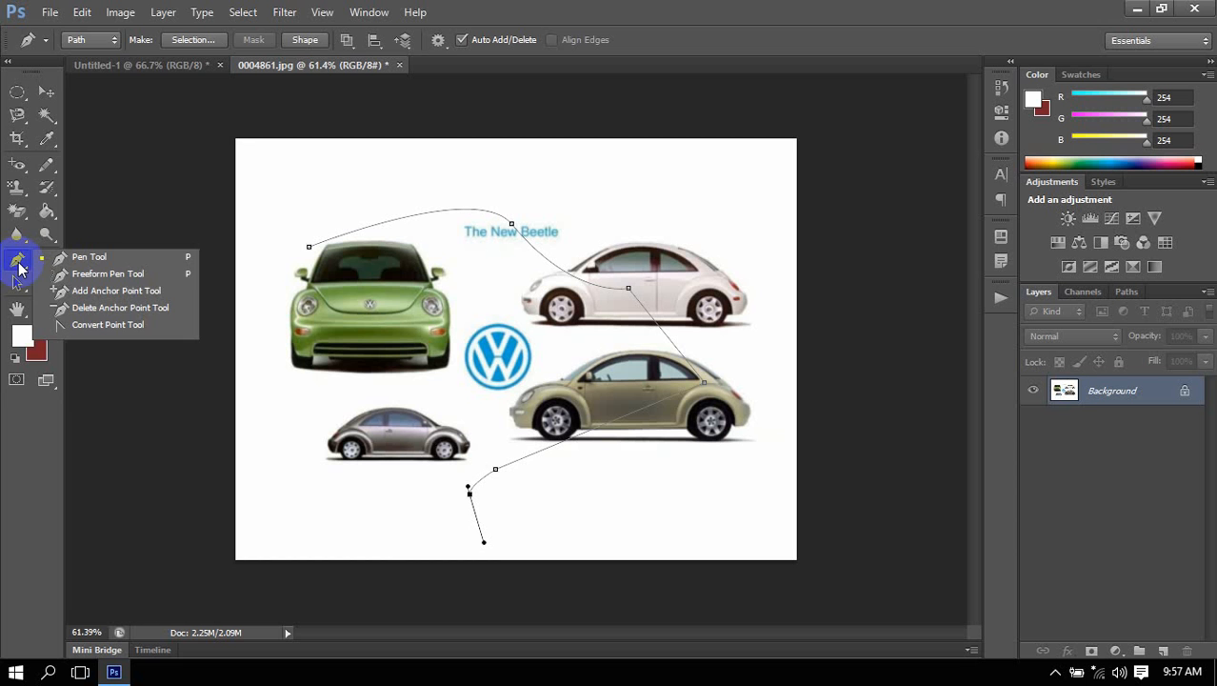
pyautogui.click(90, 40)
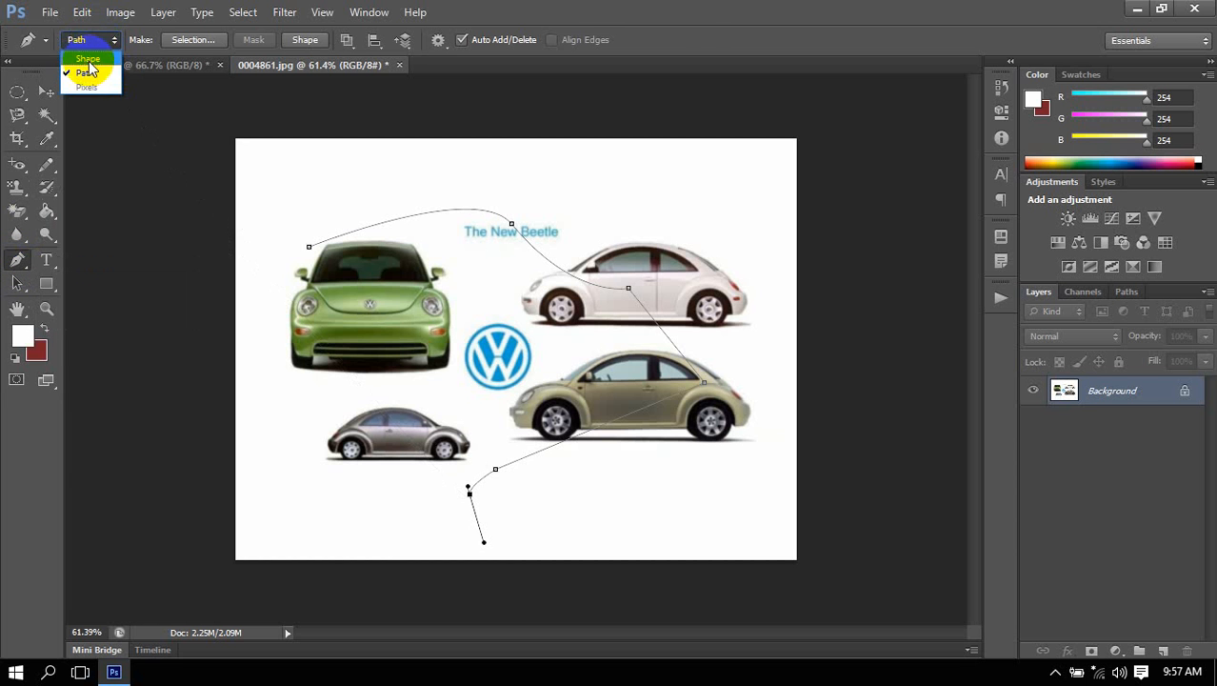
pyautogui.click(90, 60)
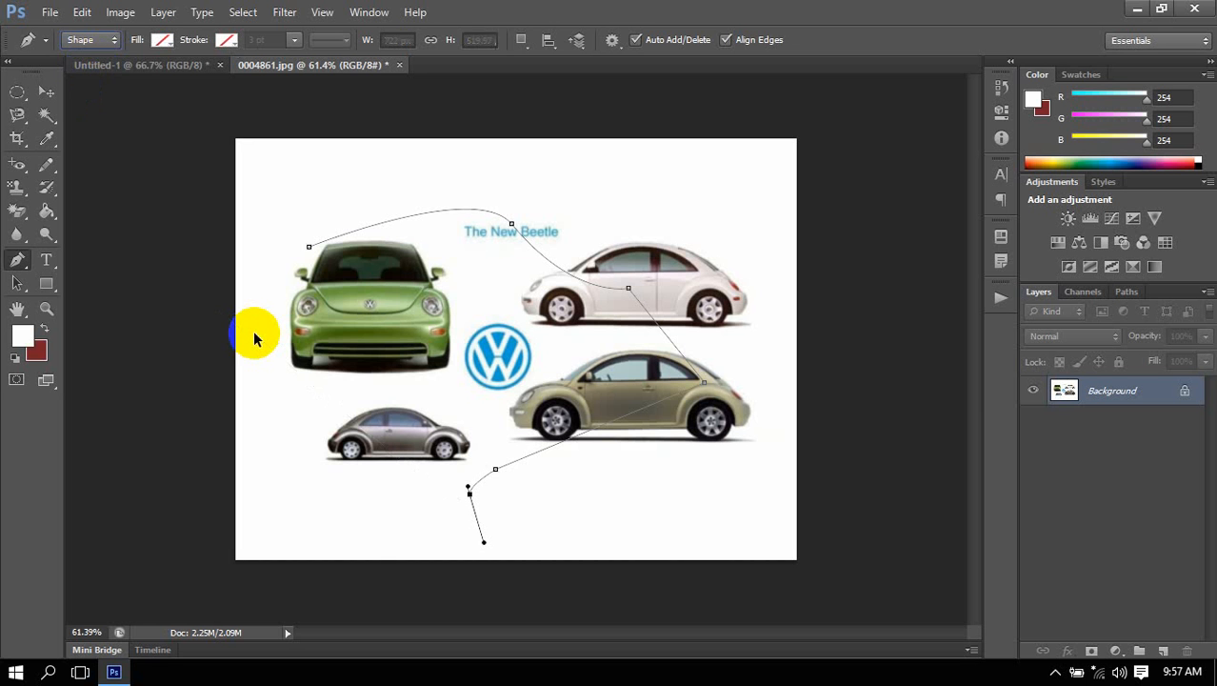
# Undo the entire Pen tool path on the Beetle image and unlock its Background layer as a regular layer.
pyautogui.hotkey('ctrl', 'alt', 'z')
pyautogui.hotkey('ctrl', 'alt', 'z')
pyautogui.hotkey('ctrl', 'alt', 'z')
pyautogui.hotkey('ctrl', 'alt', 'z')
pyautogui.hotkey('ctrl', 'alt', 'z')
pyautogui.hotkey('ctrl', 'alt', 'z')
pyautogui.hotkey('ctrl', 'alt', 'z')
pyautogui.hotkey('ctrl', 'alt', 'z')
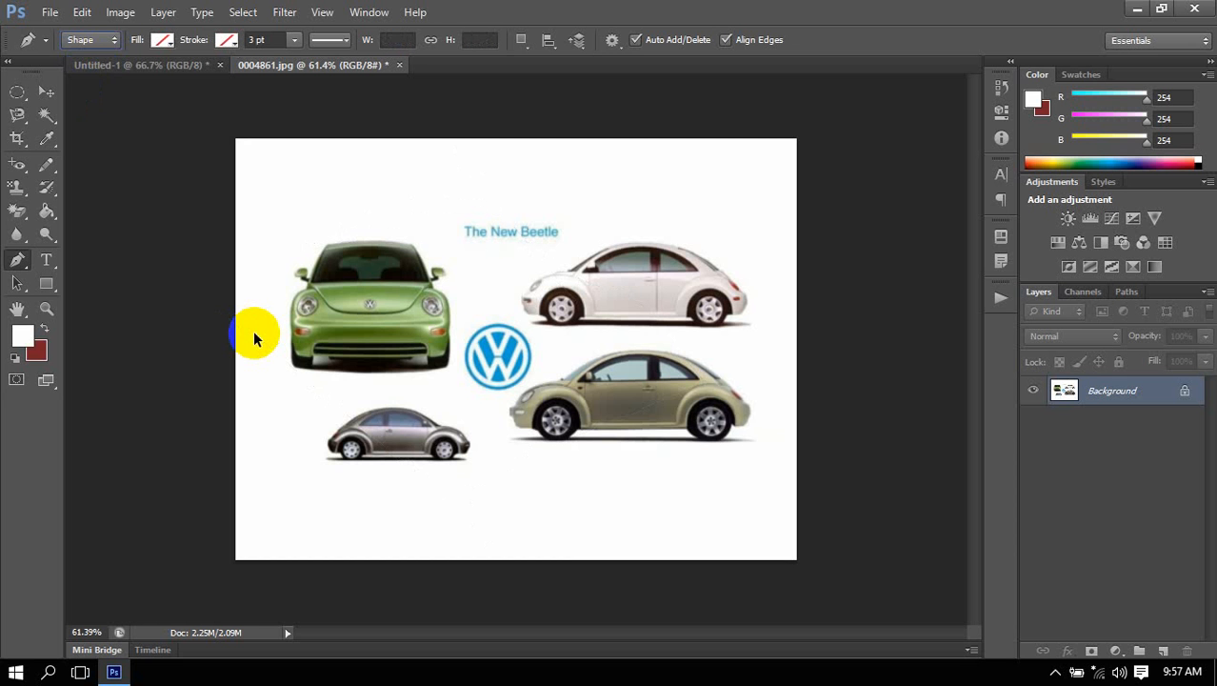
pyautogui.hotkey('ctrl', 'alt', 'z')
pyautogui.hotkey('ctrl', 'alt', 'z')
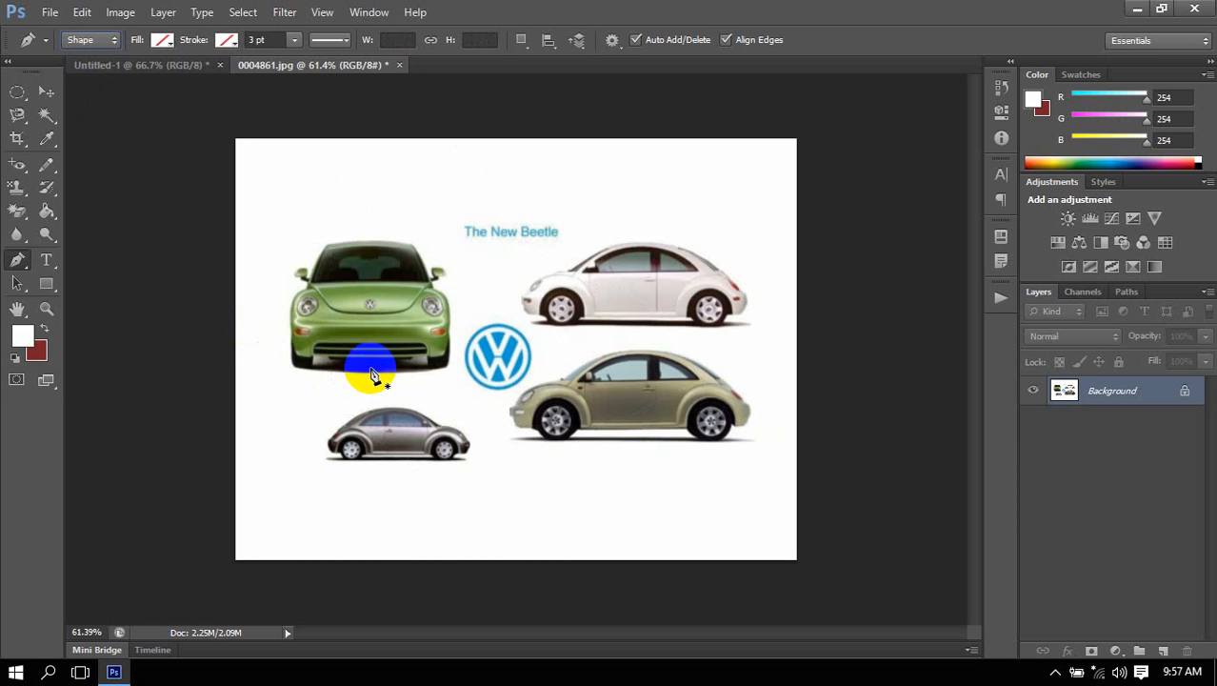
pyautogui.doubleClick(1189, 397)
pyautogui.click(759, 208)
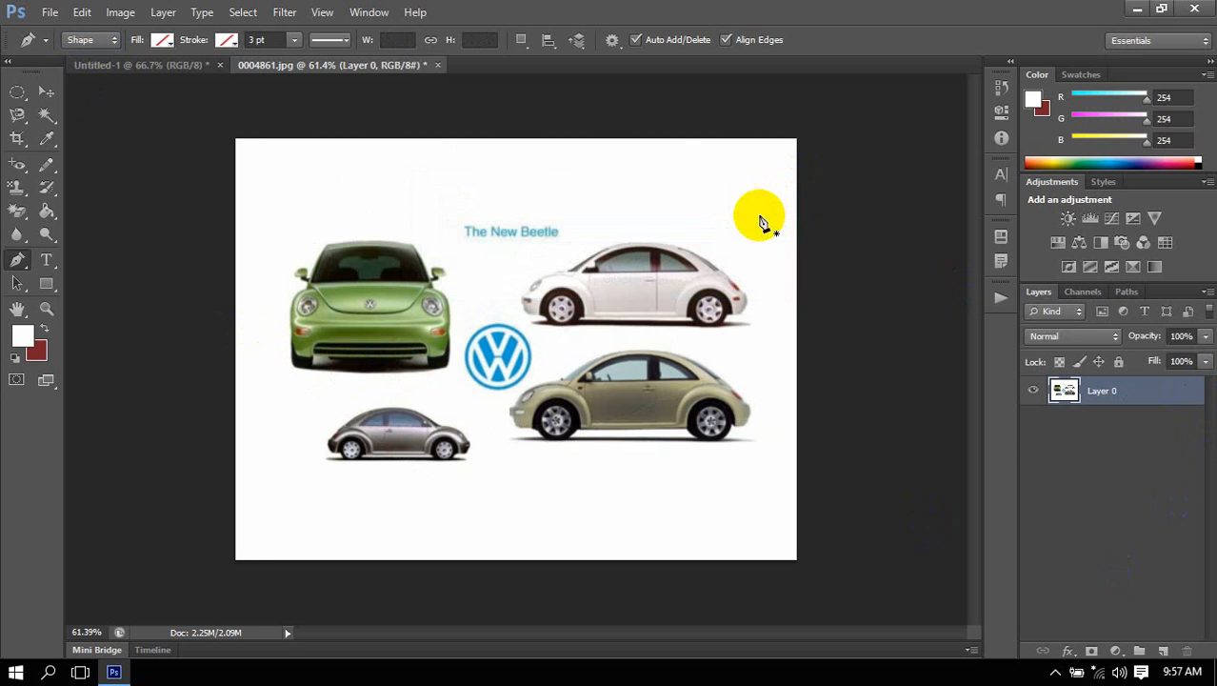
# Draw a rectangular marquee selection around the green Beetle and deselect it.
pyautogui.moveTo(17, 93); pyautogui.dragTo(60, 87)
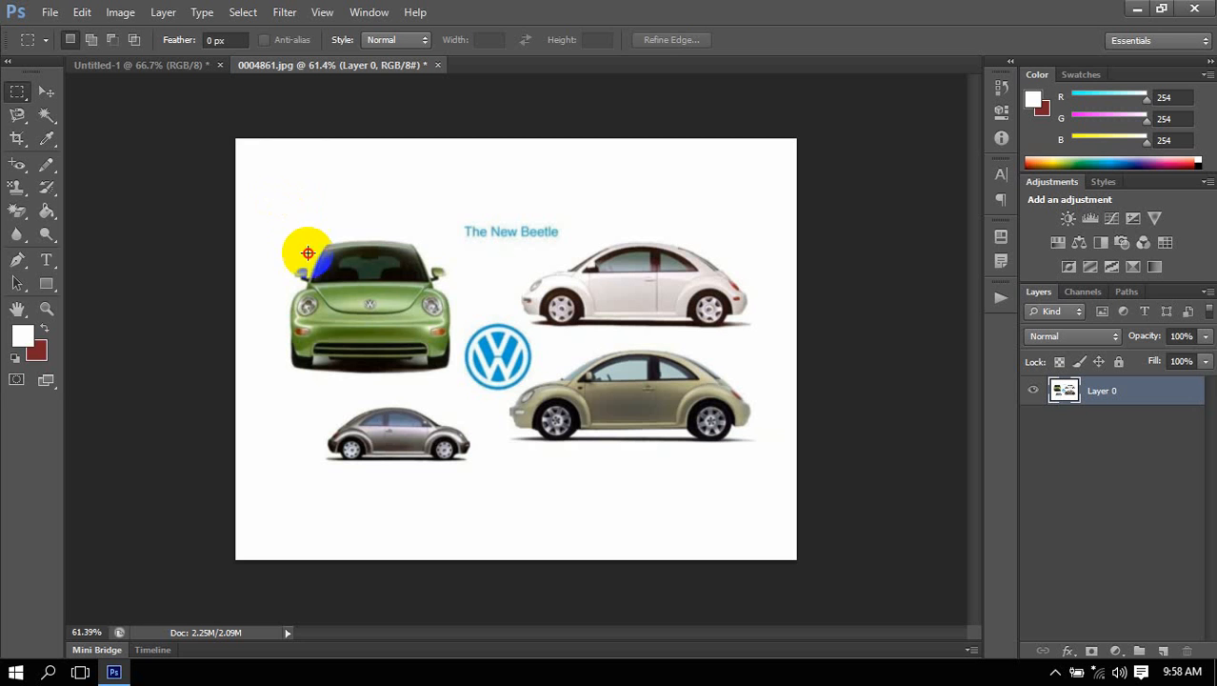
pyautogui.moveTo(281, 206); pyautogui.dragTo(464, 404)
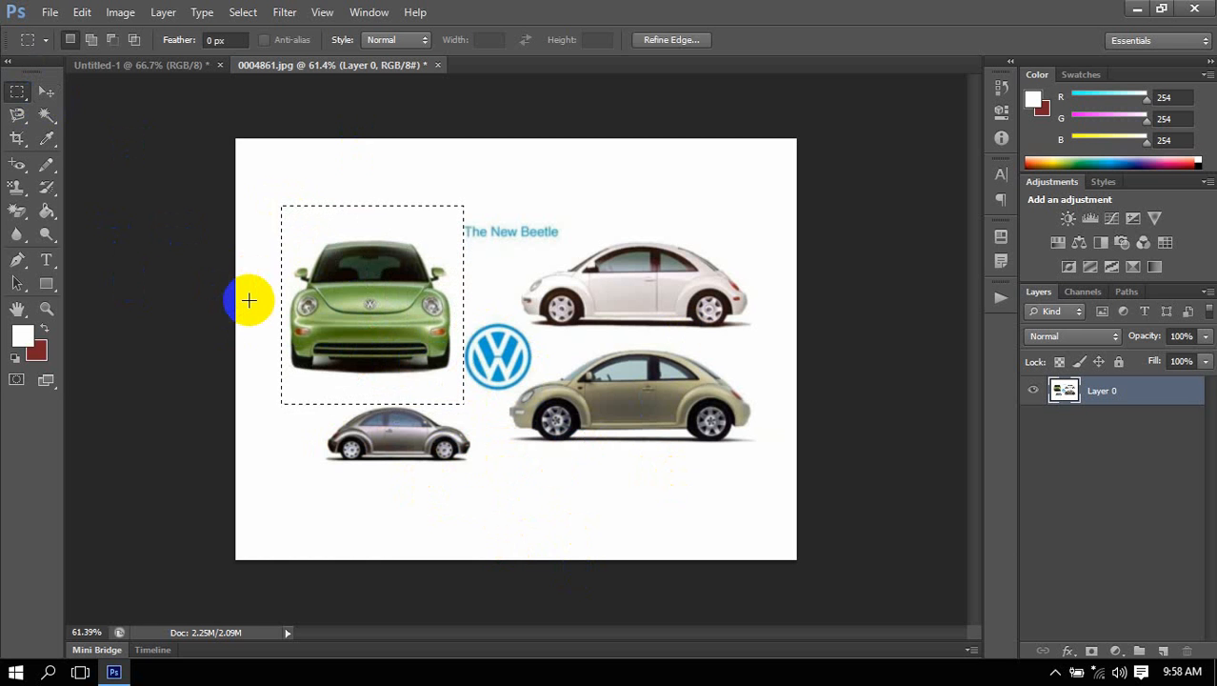
pyautogui.click(215, 339)
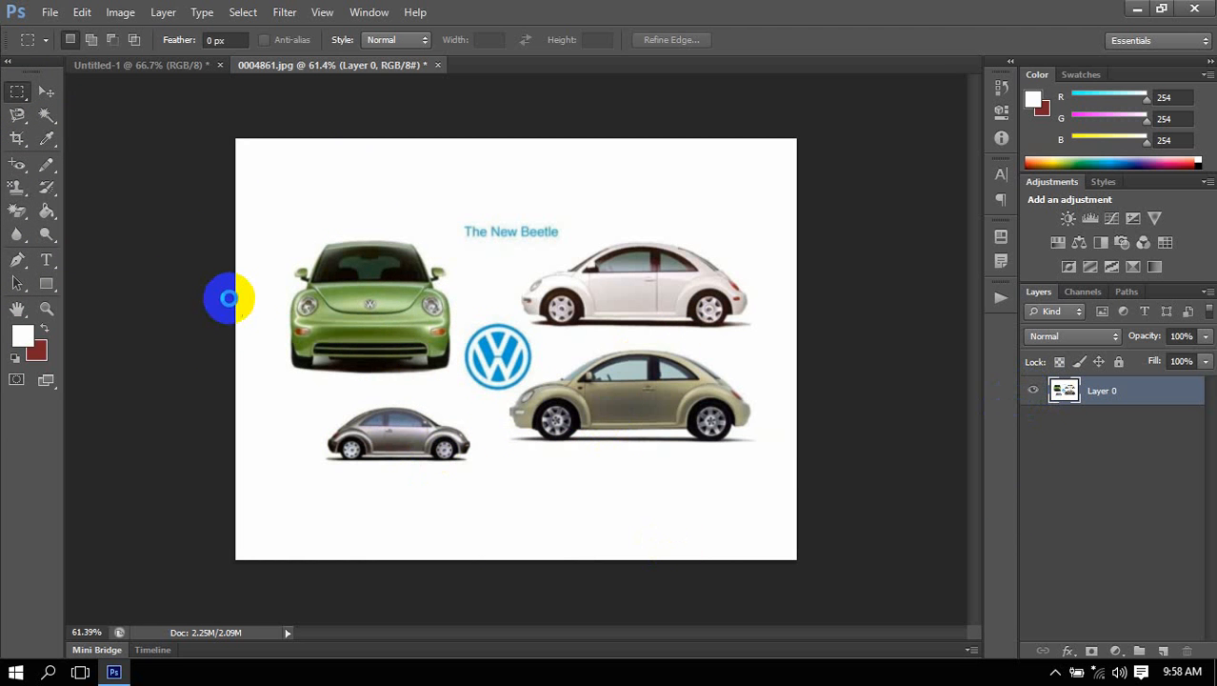
# Create a new document with the default settings and draw a tall rectangular marquee selection in its left half.
pyautogui.hotkey('ctrl', 'n')
pyautogui.press('Return')
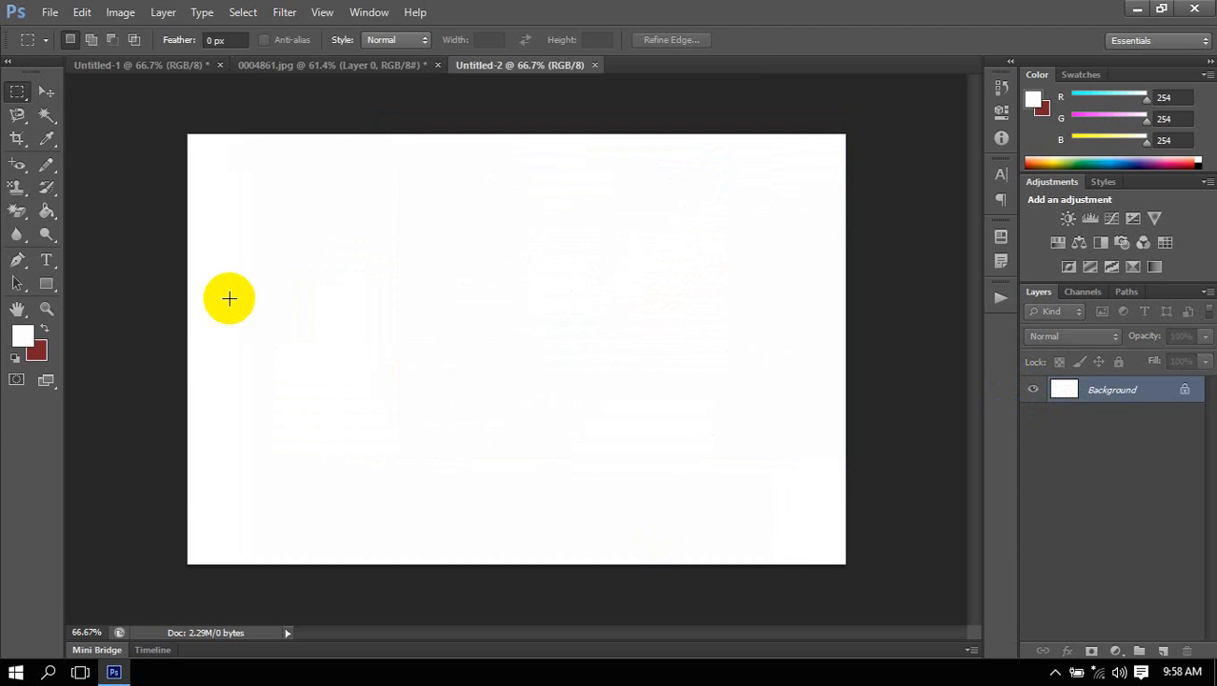
pyautogui.moveTo(233, 226); pyautogui.dragTo(429, 459)
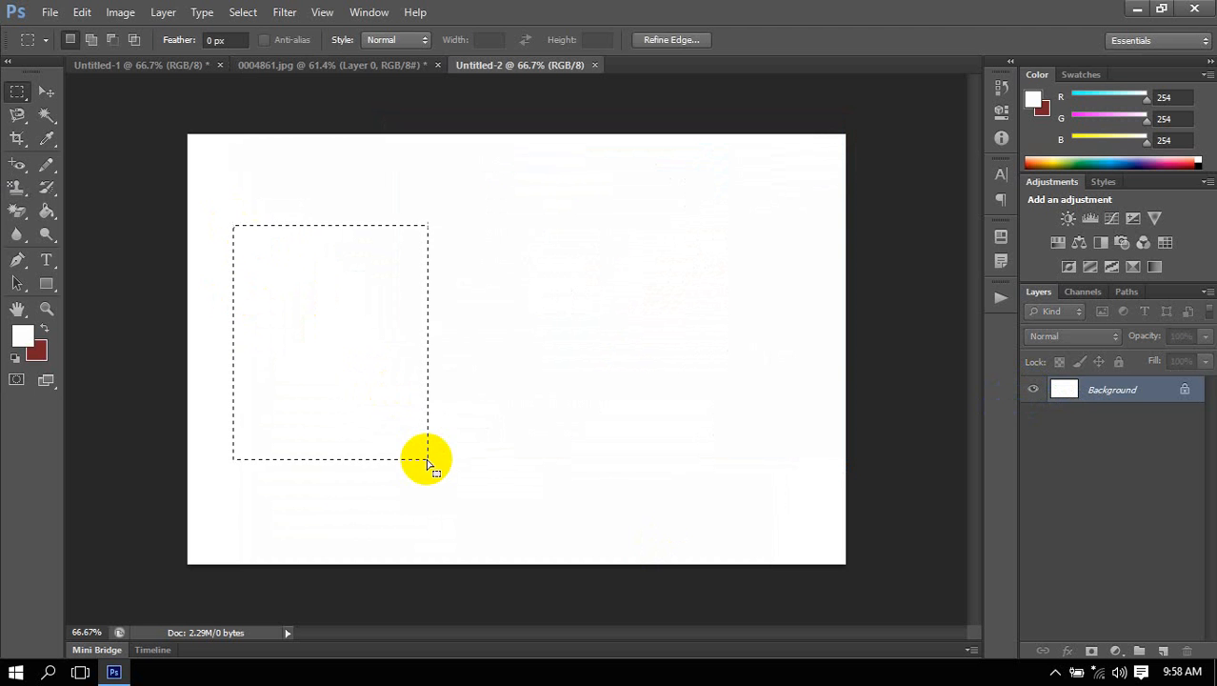
# Set the foreground color to green 488c15 and fill the rectangular selection on the Background layer with it.
pyautogui.click(23, 335)
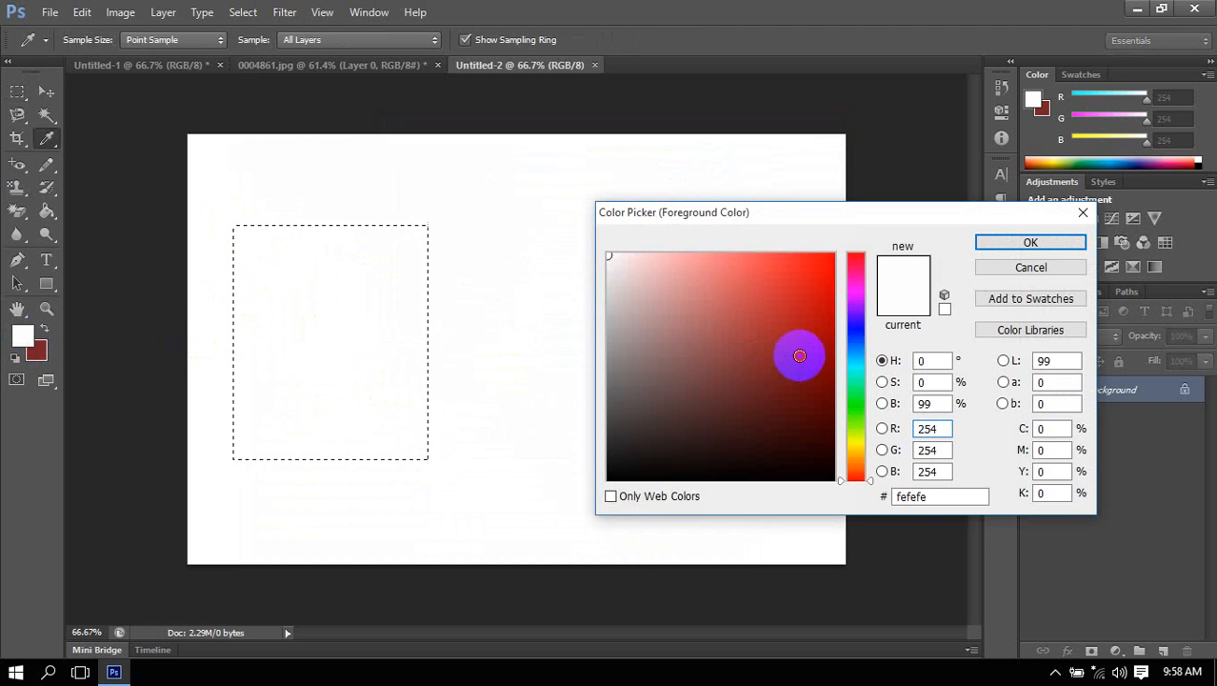
pyautogui.click(799, 355)
pyautogui.click(861, 423)
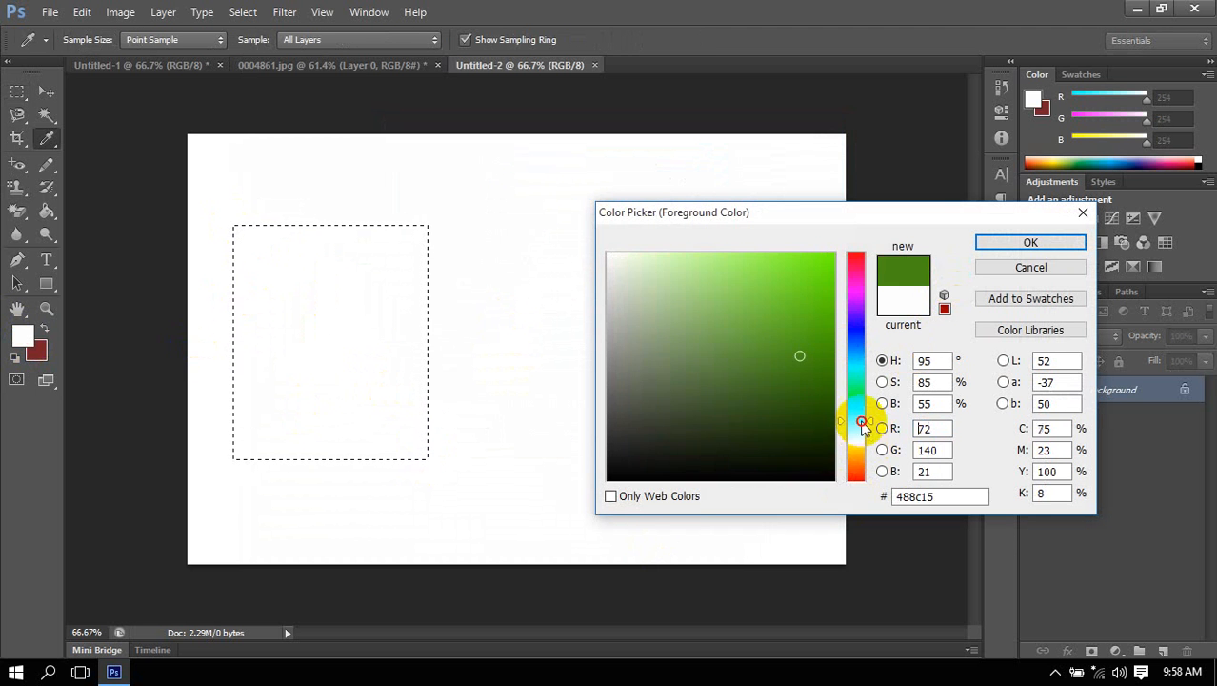
pyautogui.click(1002, 244)
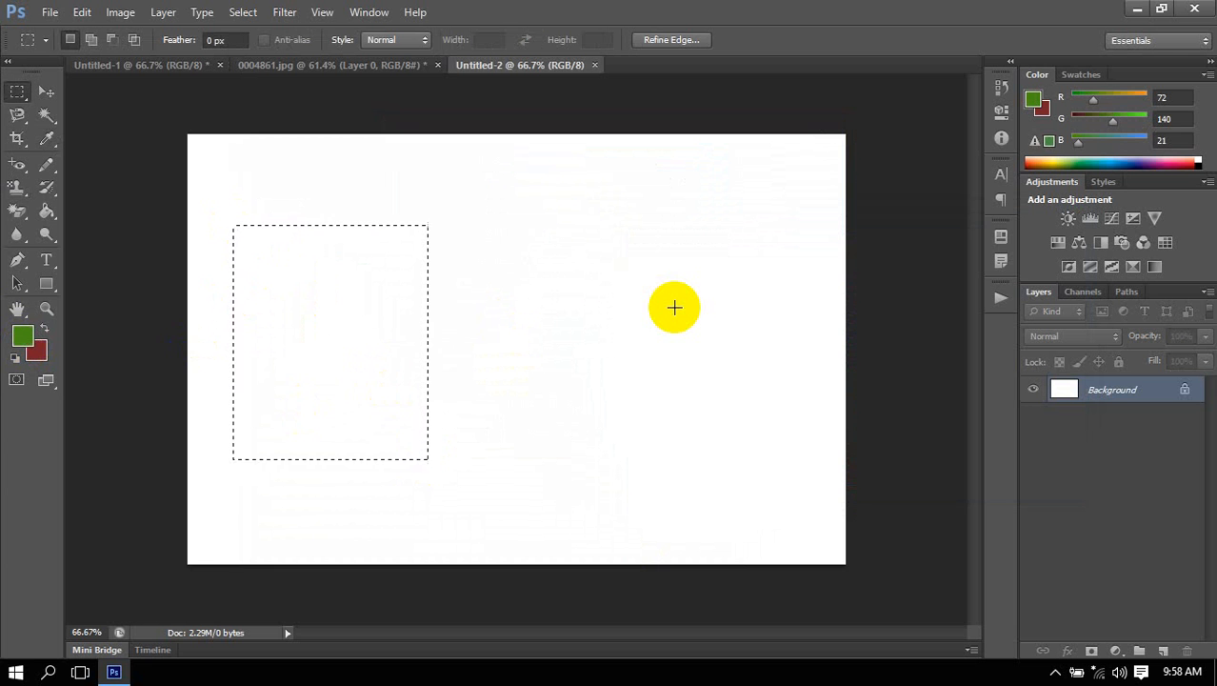
pyautogui.hotkey('alt', 'BackSpace')
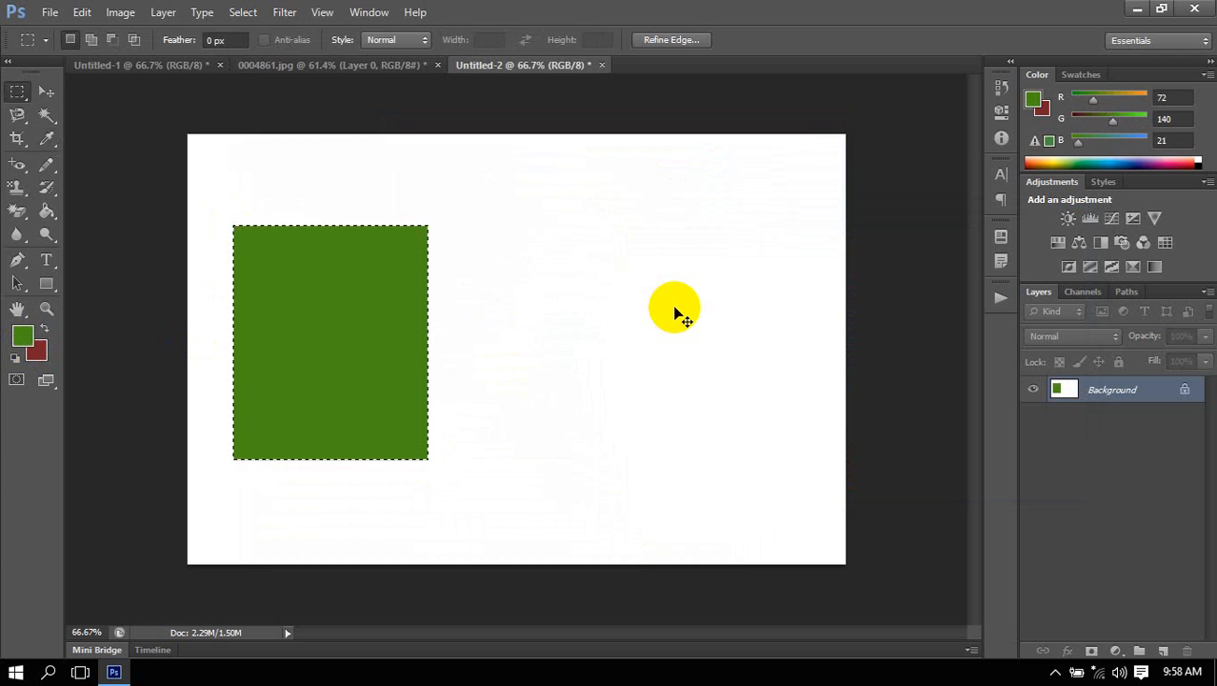
# Deselect, try to move the green rectangle on the locked Background with the Move tool, and undo back to the unfilled selection.
pyautogui.click(299, 299)
pyautogui.click(46, 92)
pyautogui.click(341, 326)
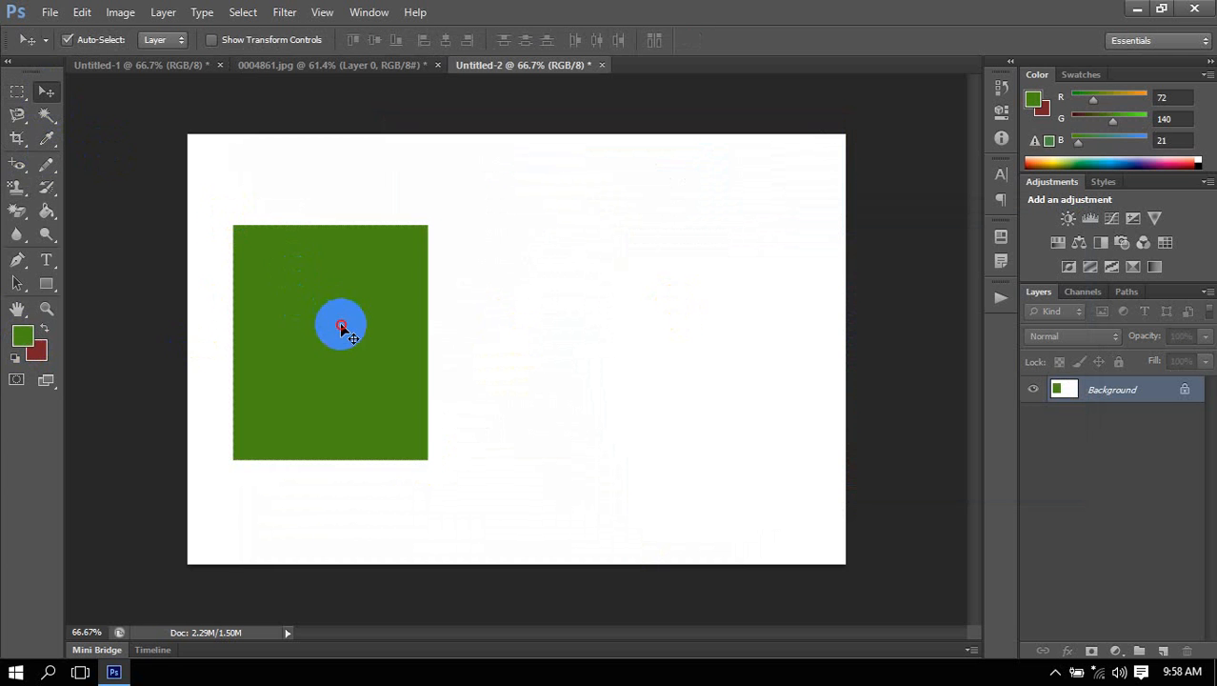
pyautogui.moveTo(341, 326)
pyautogui.mouseDown()
pyautogui.moveTo(326, 274)
pyautogui.moveTo(354, 340)
pyautogui.mouseUp()
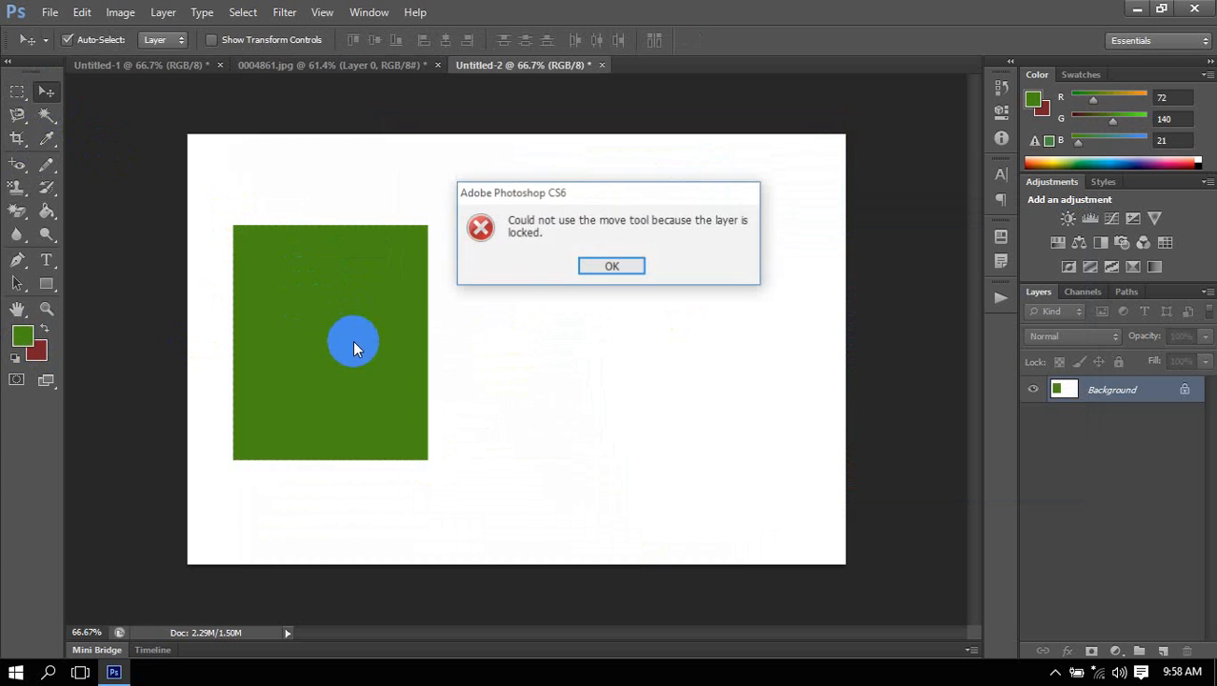
pyautogui.click(614, 266)
pyautogui.hotkey('ctrl', 'alt', 'z')
pyautogui.hotkey('ctrl', 'alt', 'z')
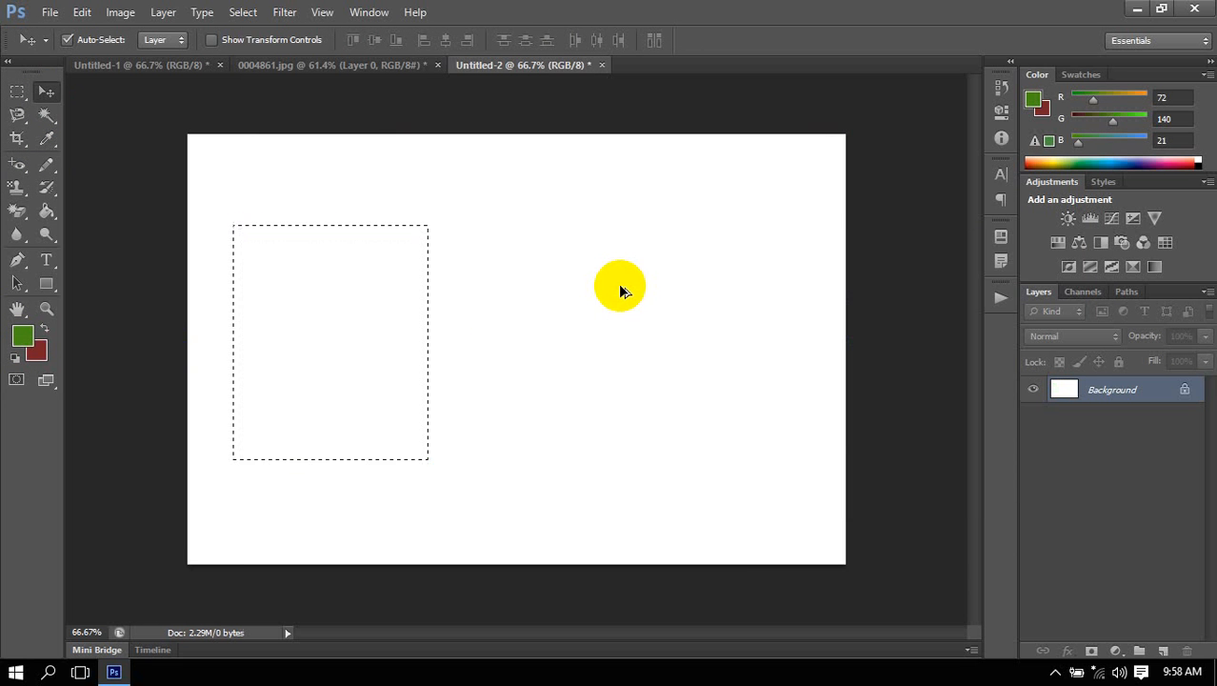
# Add a new layer, fill the rectangular selection on it with the green foreground color, and deselect.
pyautogui.click(1164, 651)
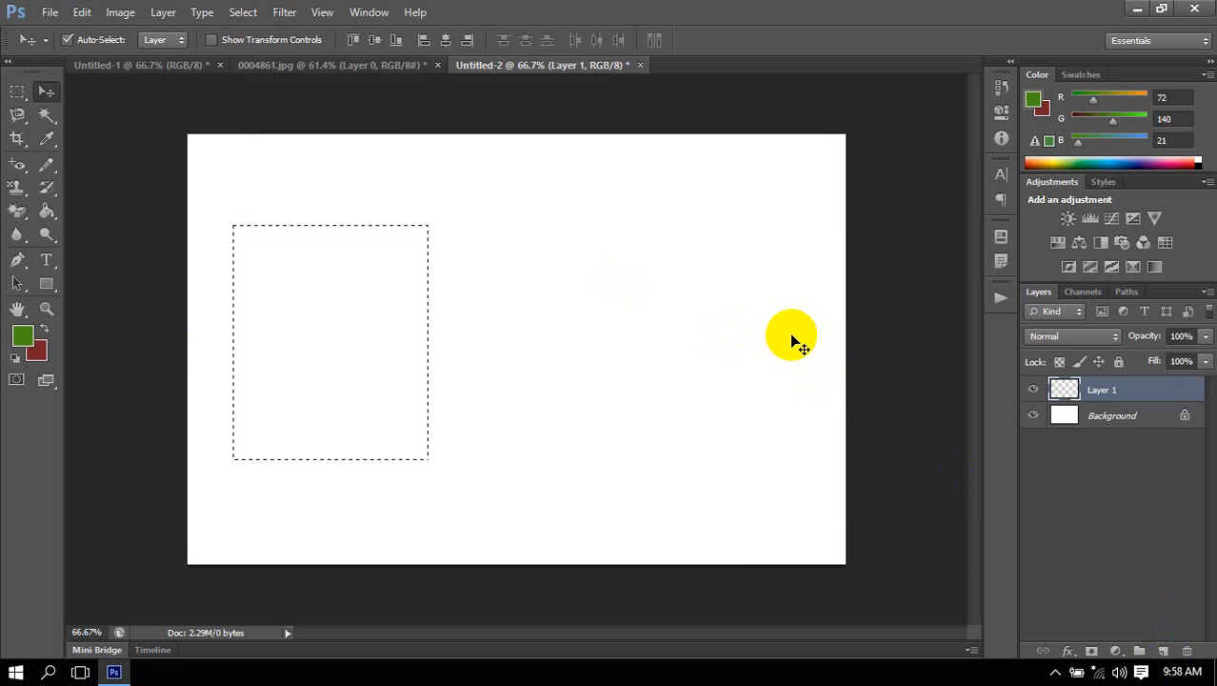
pyautogui.hotkey('alt', 'BackSpace')
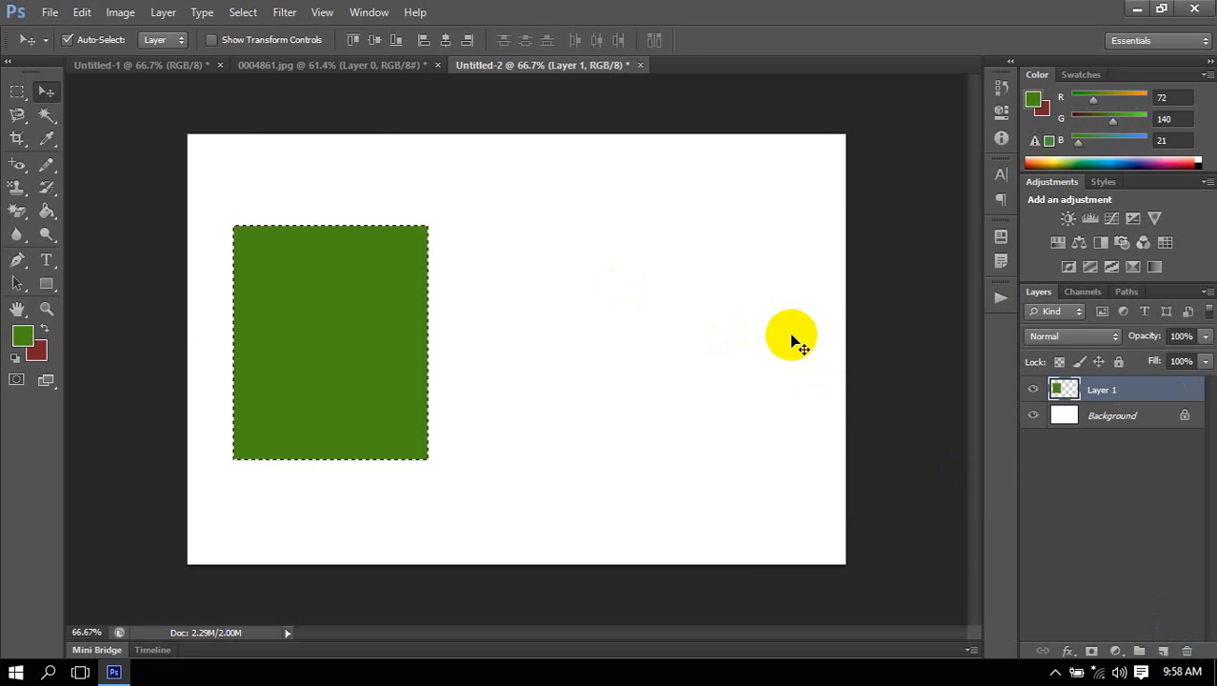
pyautogui.hotkey('ctrl', 'd')
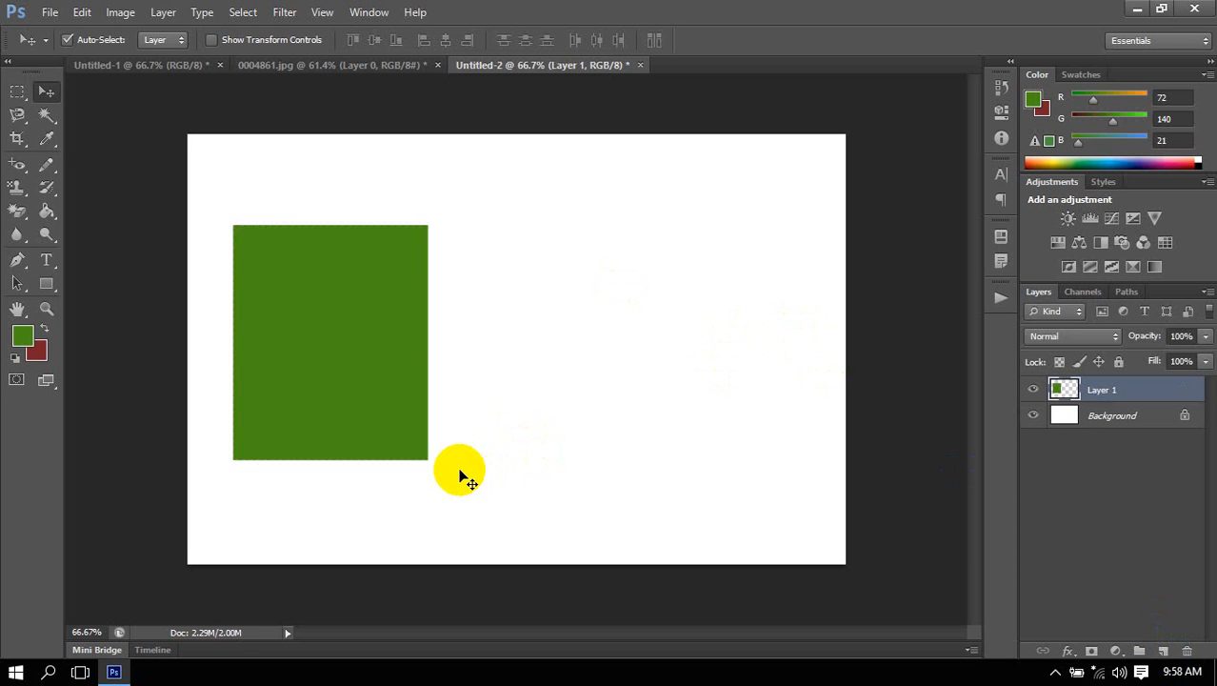
# Move the green rectangle on its own layer slightly around the canvas with the Move tool.
pyautogui.moveTo(374, 411)
pyautogui.mouseDown()
pyautogui.moveTo(361, 407)
pyautogui.moveTo(370, 361)
pyautogui.moveTo(355, 405)
pyautogui.mouseUp()
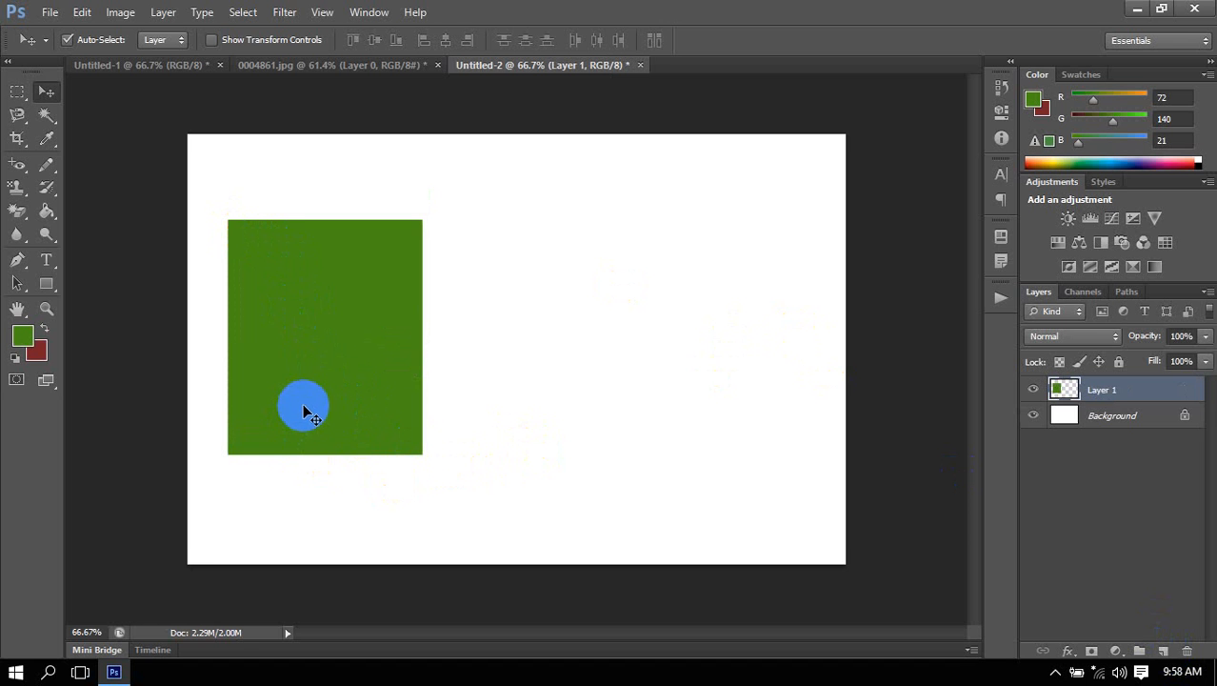
pyautogui.click(316, 414)
pyautogui.moveTo(317, 415)
pyautogui.mouseDown()
pyautogui.moveTo(303, 378)
pyautogui.moveTo(344, 430)
pyautogui.moveTo(325, 417)
pyautogui.mouseUp()
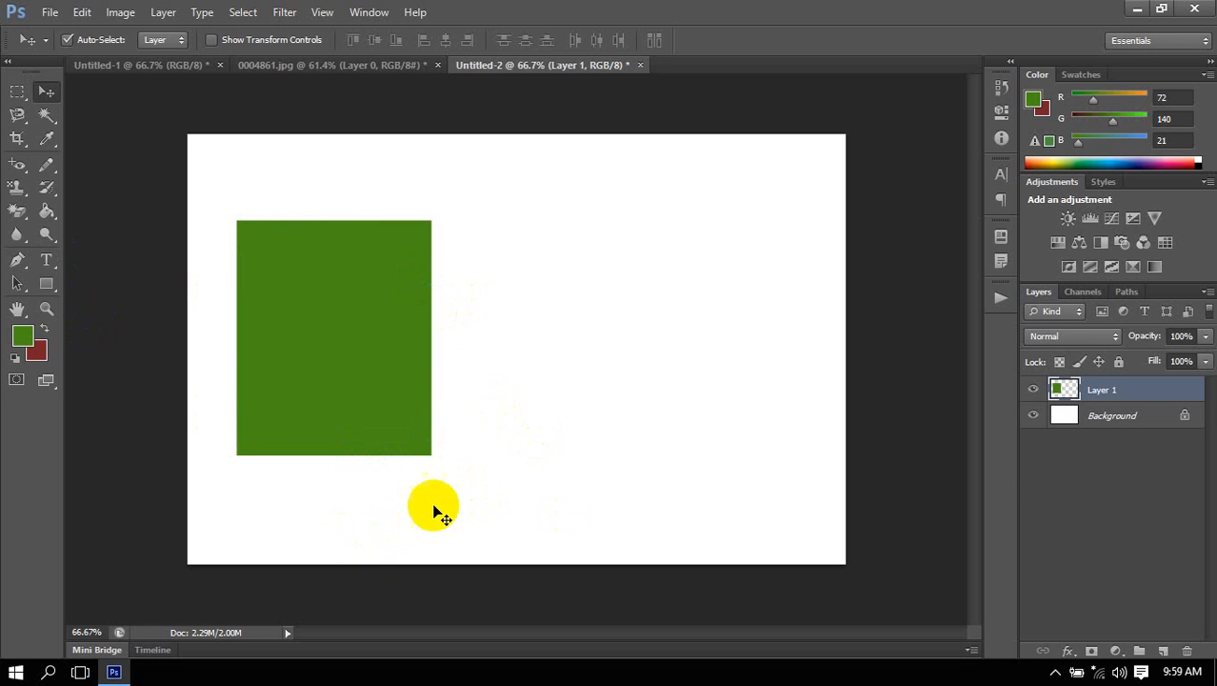
# Draw a closed rectangular shape about 349 by 425 px beside the green rectangle with the Pen tool in Shape mode.
pyautogui.click(17, 259)
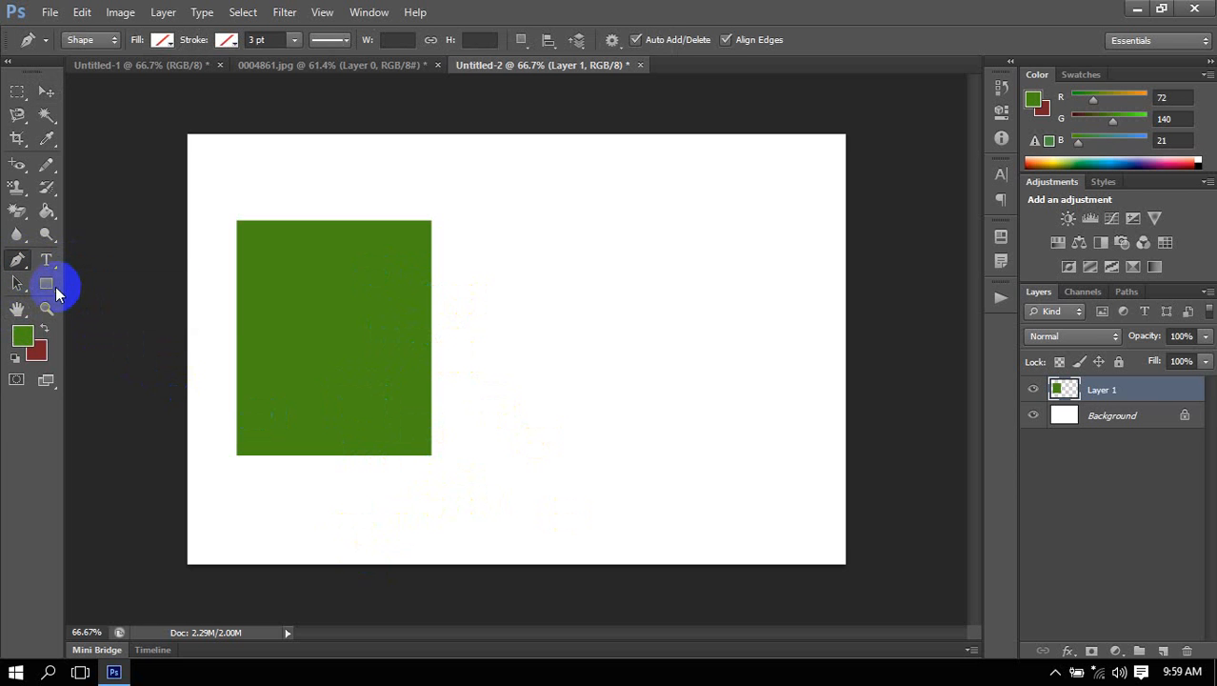
pyautogui.moveTo(20, 253); pyautogui.dragTo(61, 264)
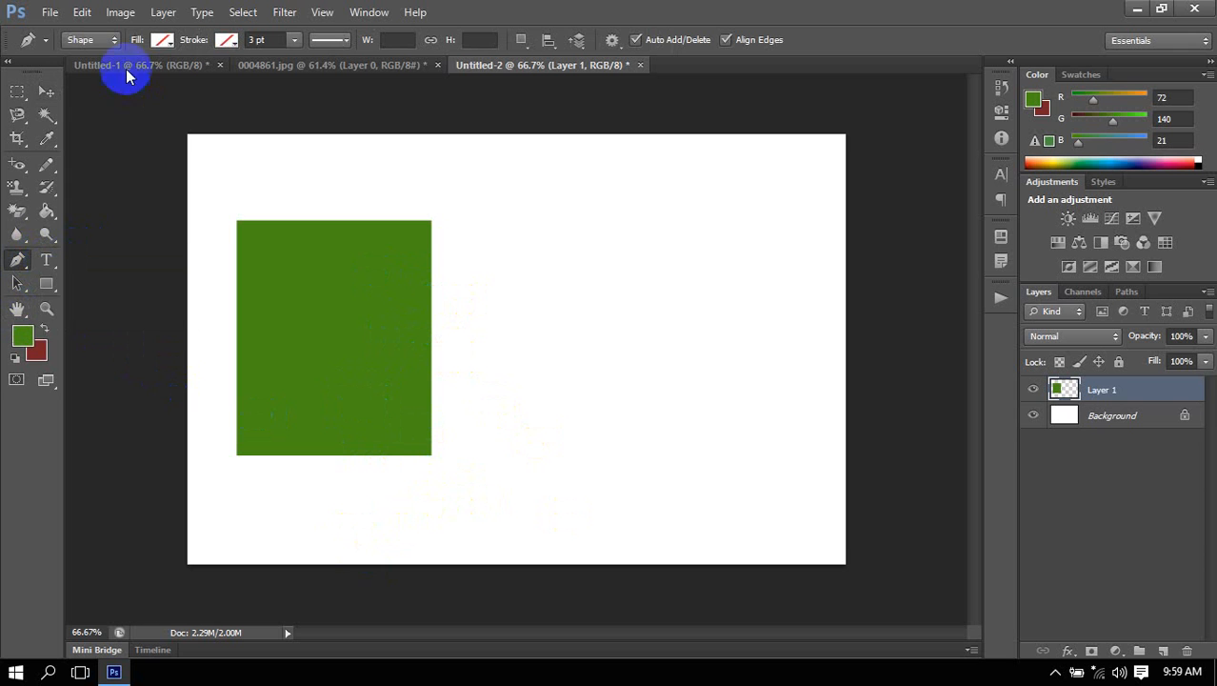
pyautogui.click(83, 40)
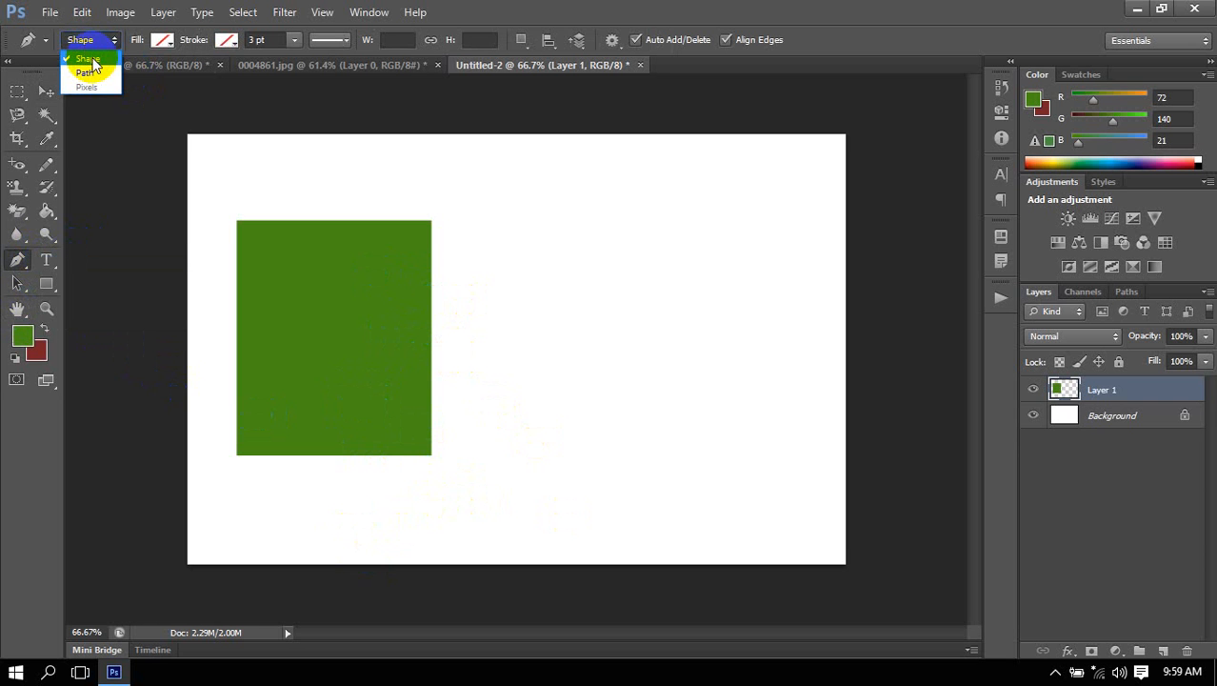
pyautogui.click(90, 60)
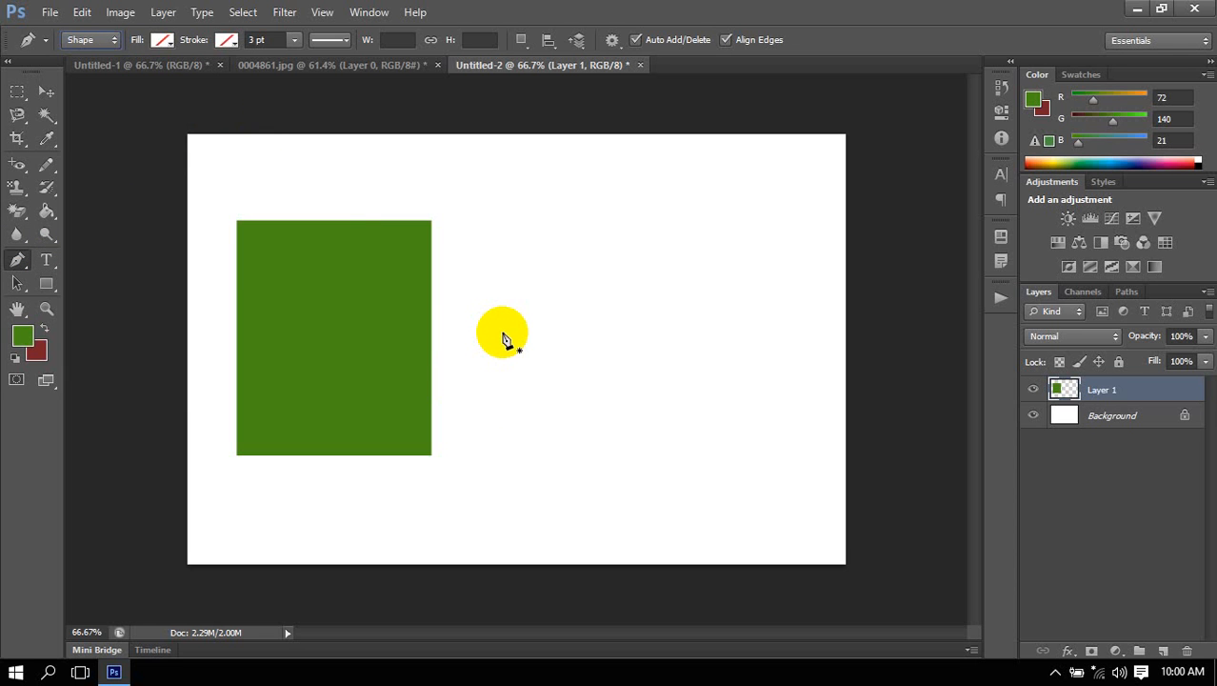
pyautogui.click(496, 222)
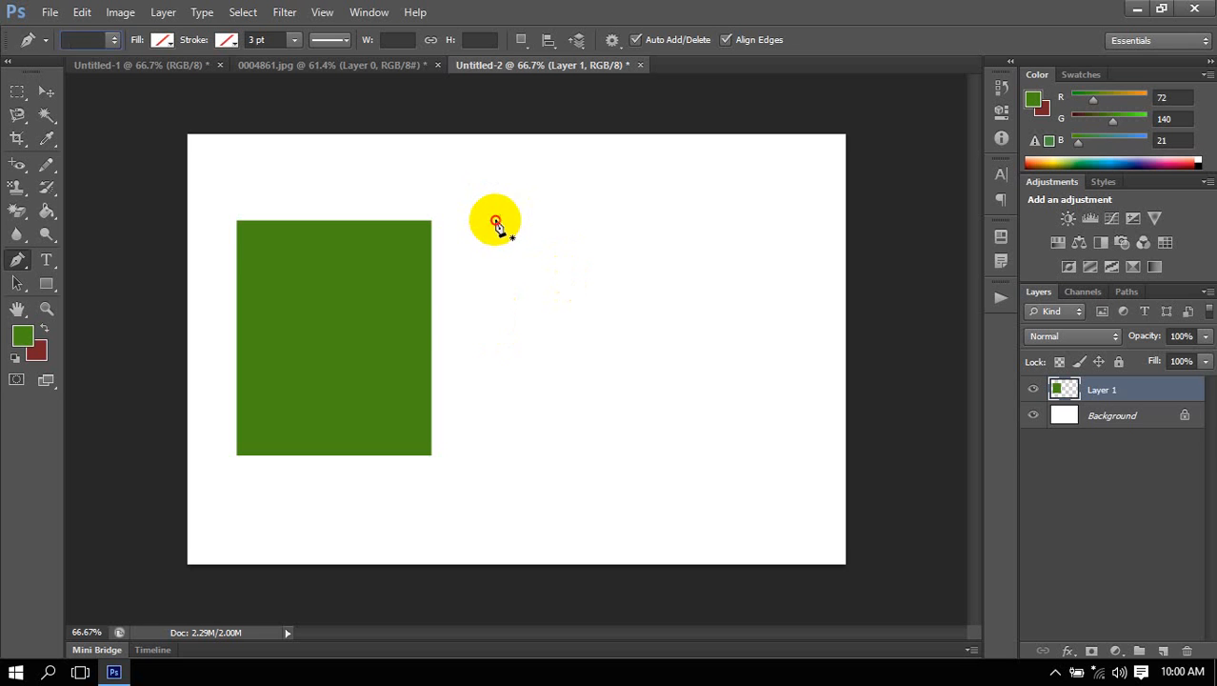
pyautogui.keyDown('shift'); pyautogui.click(692, 228); pyautogui.keyUp('shift')
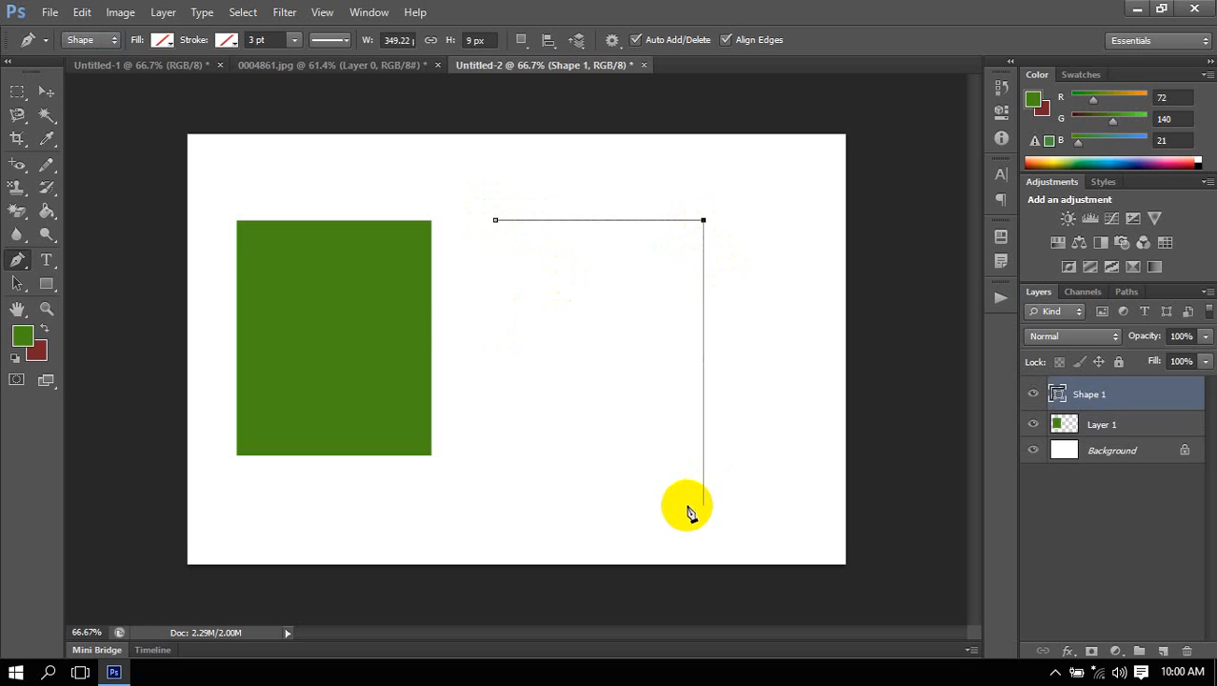
pyautogui.click(704, 472)
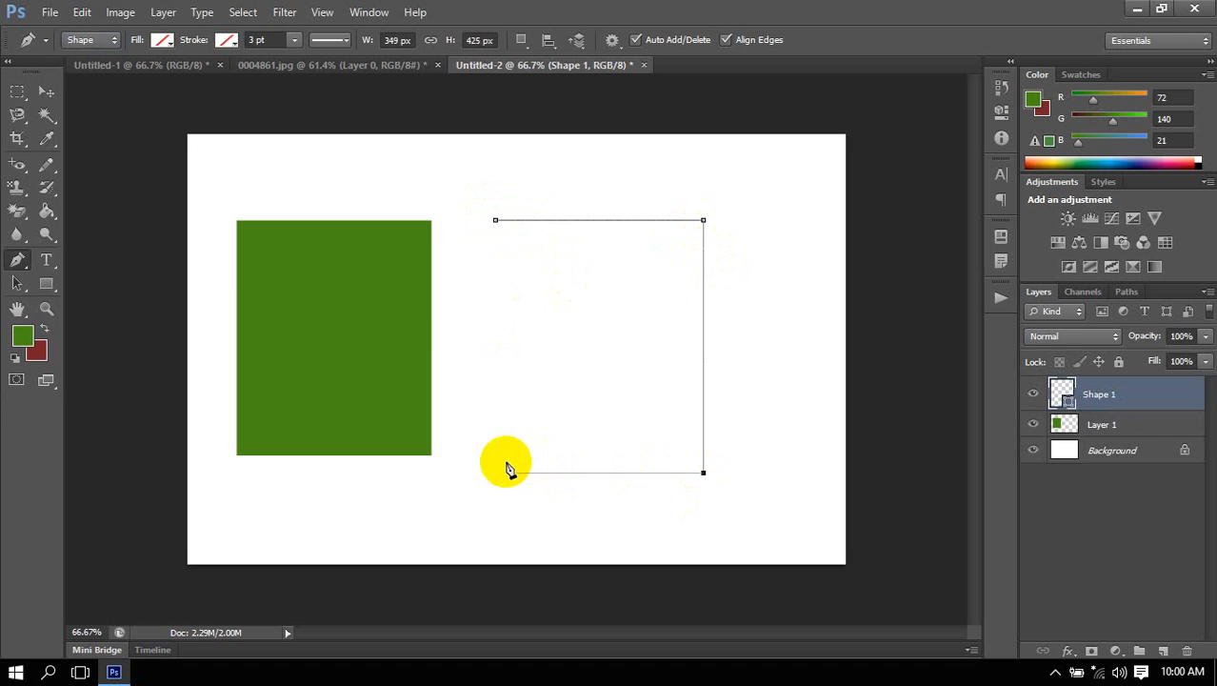
pyautogui.click(497, 472)
pyautogui.click(495, 221)
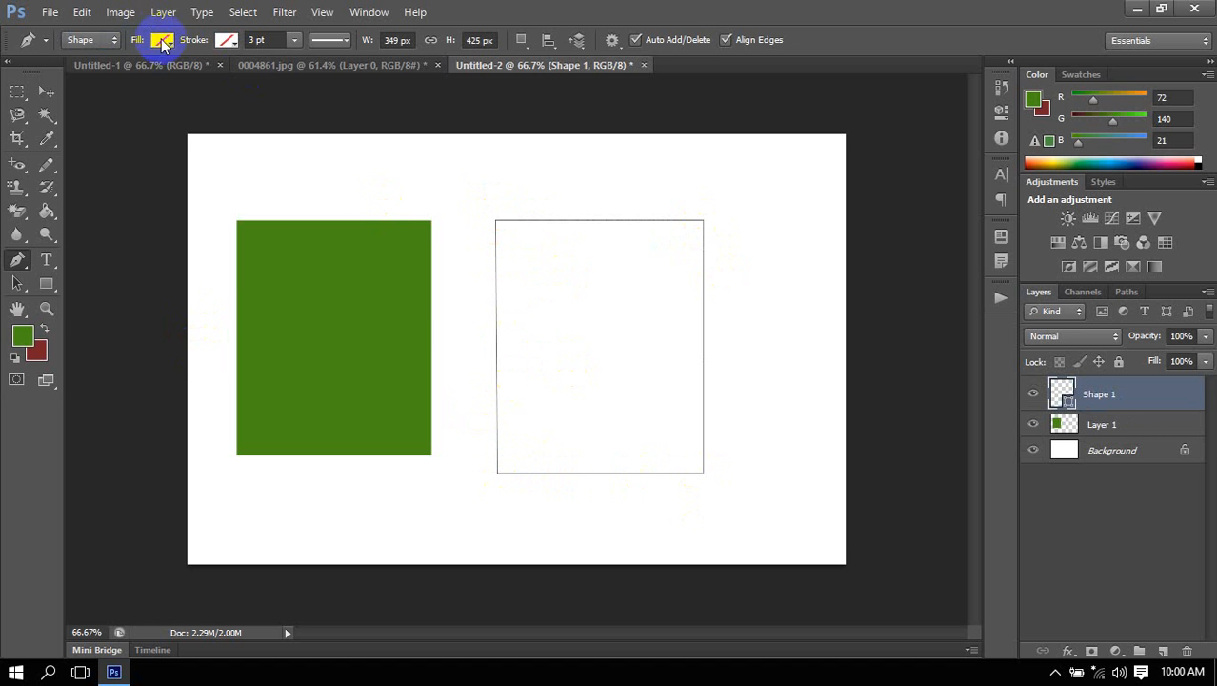
# Give the pen-drawn rectangle a solid green fill.
pyautogui.click(163, 40)
pyautogui.click(122, 76)
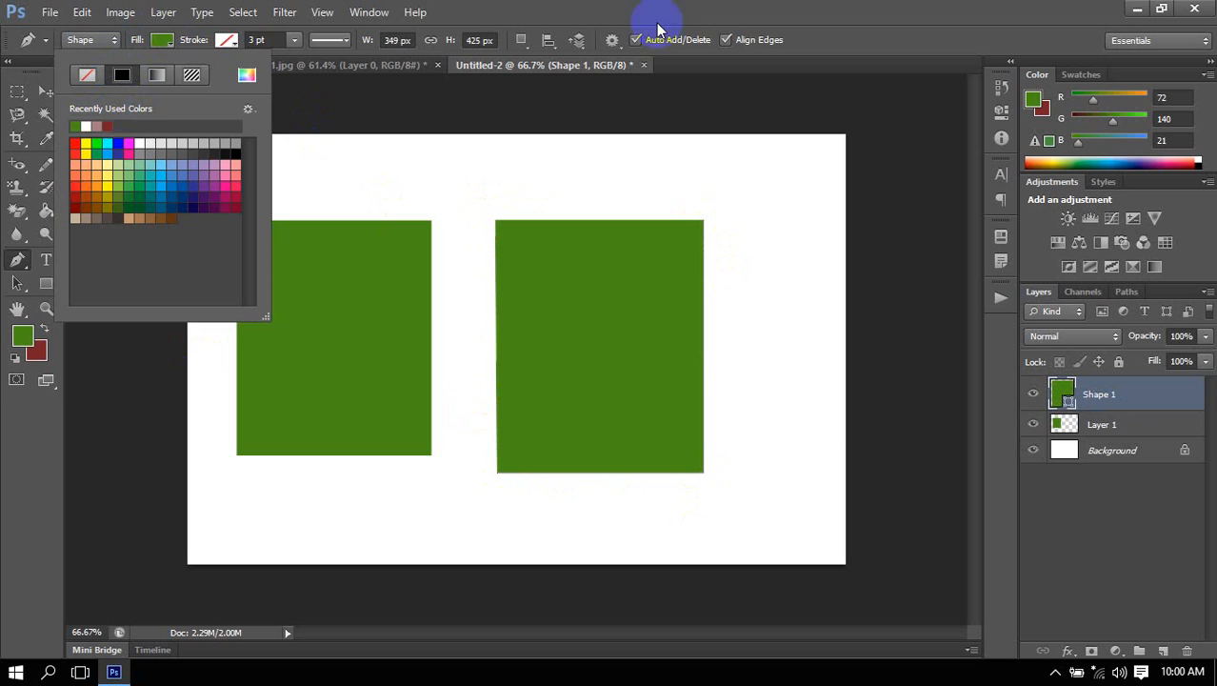
pyautogui.click(692, 112)
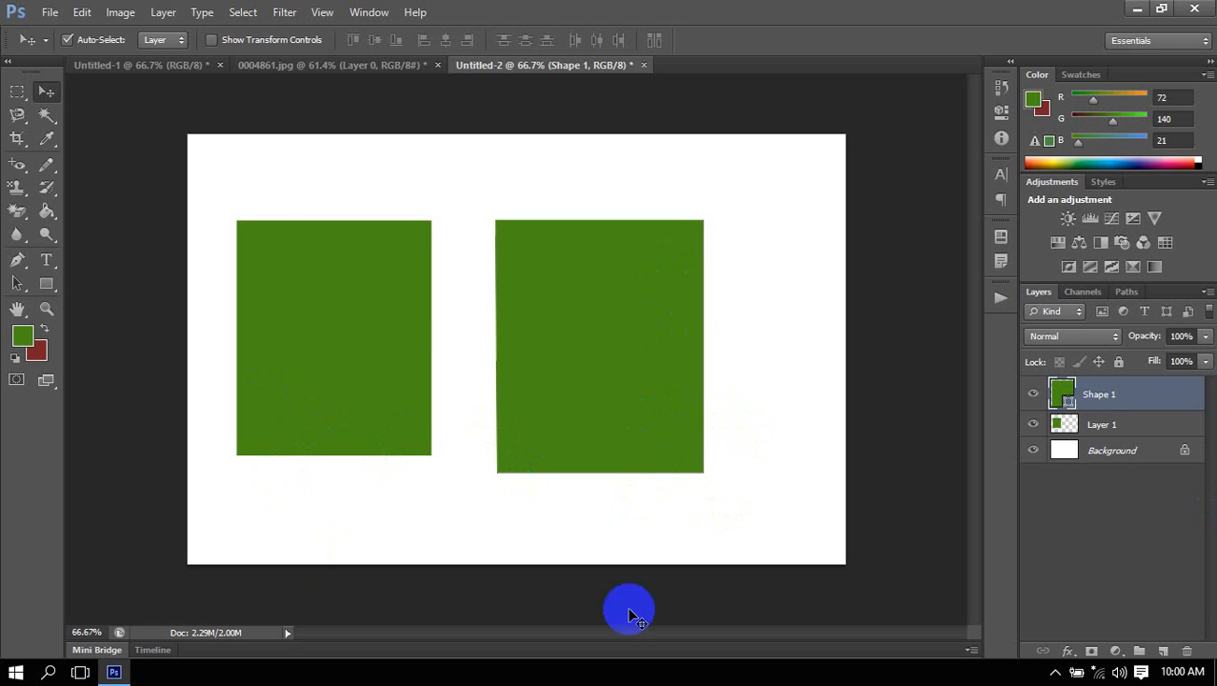
# Move the Layer 1 rectangle slightly down with the Move tool, and reselect the Shape 1 rectangle.
pyautogui.moveTo(321, 303)
pyautogui.mouseDown()
pyautogui.moveTo(318, 348)
pyautogui.moveTo(337, 287)
pyautogui.moveTo(326, 361)
pyautogui.moveTo(308, 364)
pyautogui.moveTo(314, 291)
pyautogui.mouseUp()
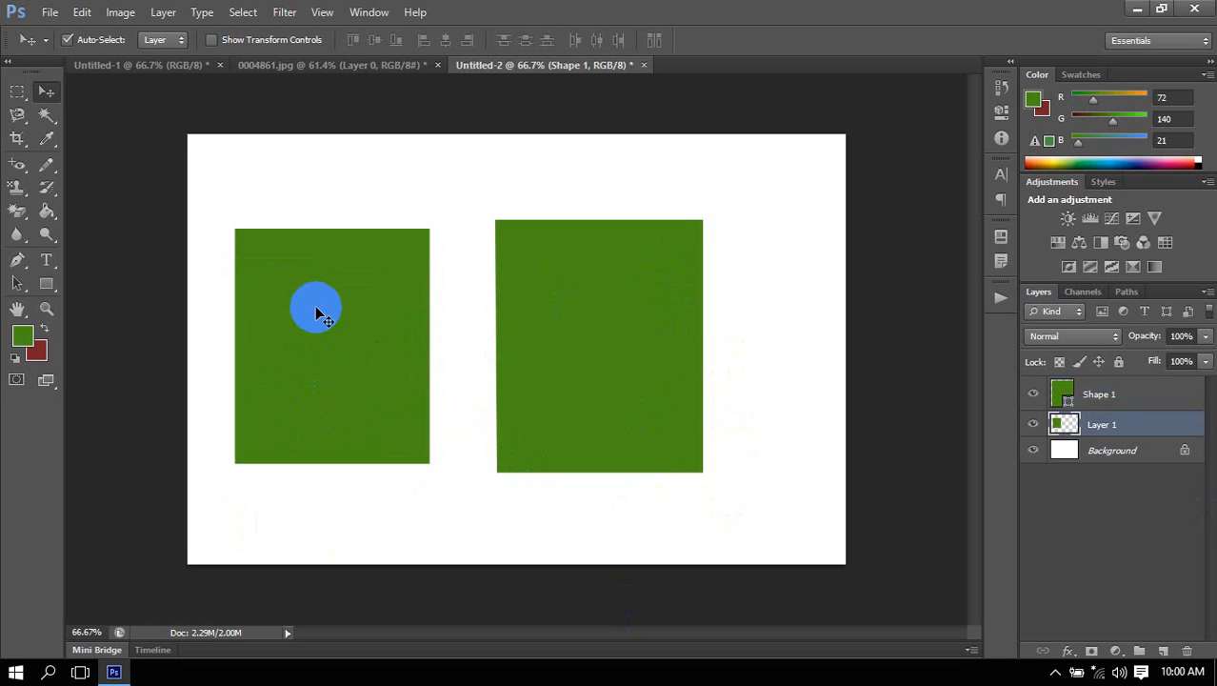
pyautogui.click(615, 353)
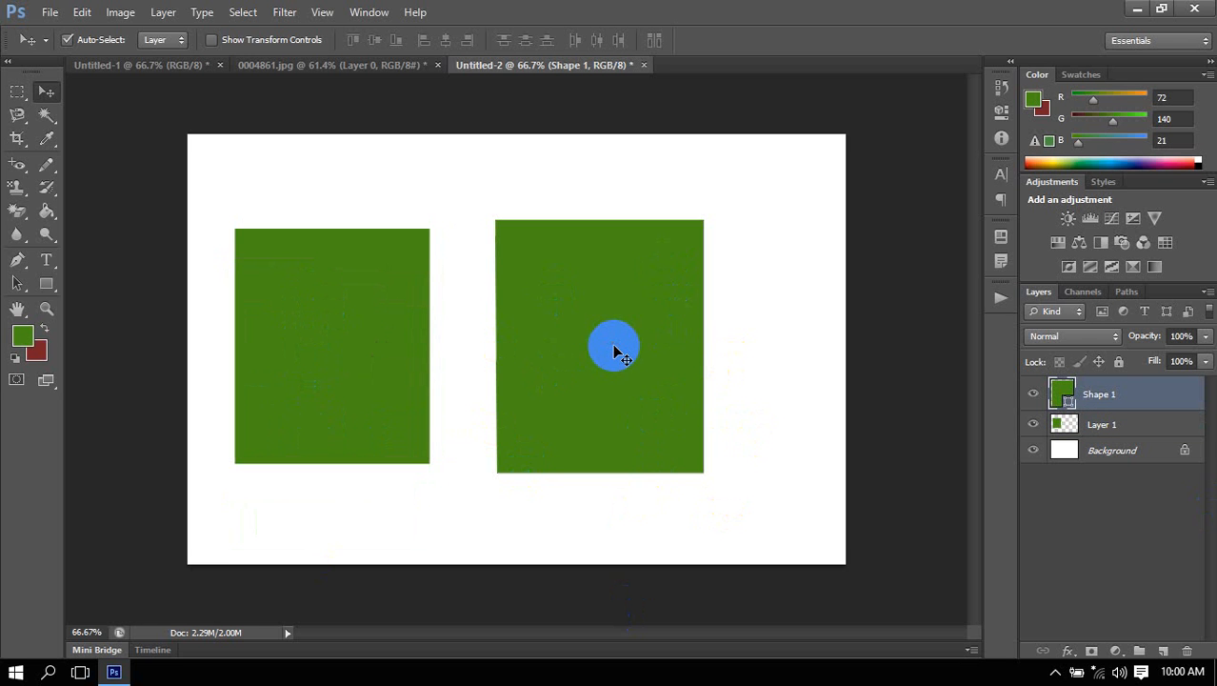
# Delete the upper-right anchor point of the Shape 1 rectangle with the Pen tool to make a triangle.
pyautogui.click(16, 259)
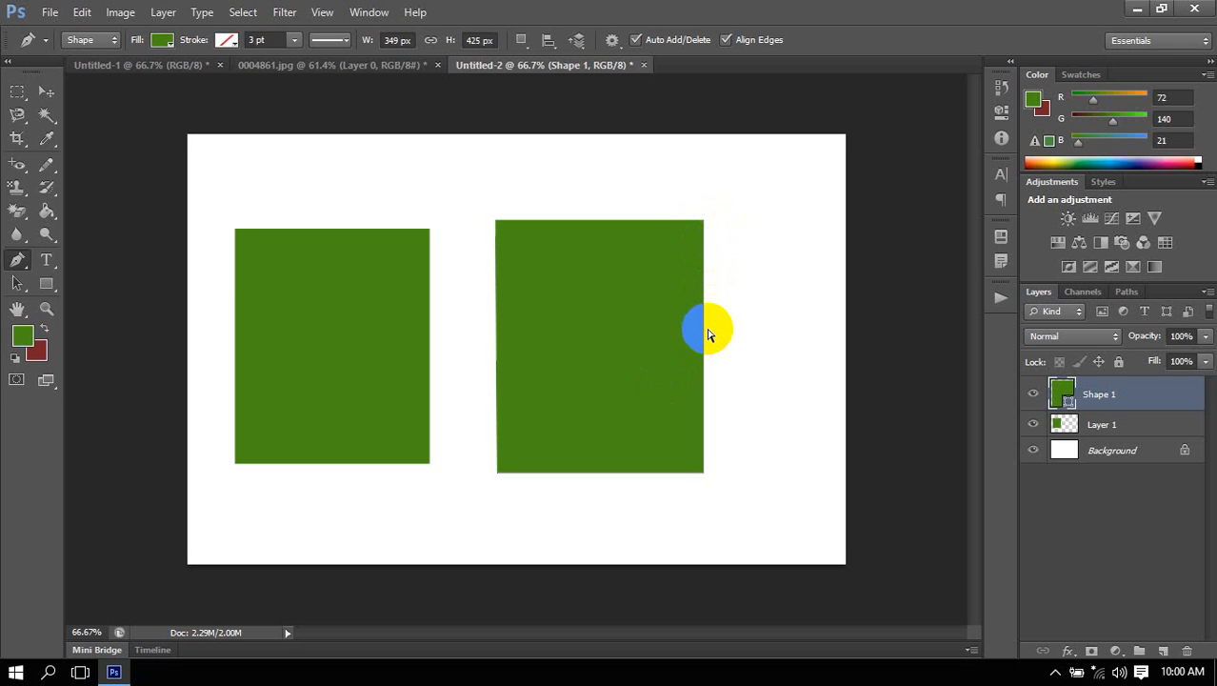
pyautogui.click(706, 225)
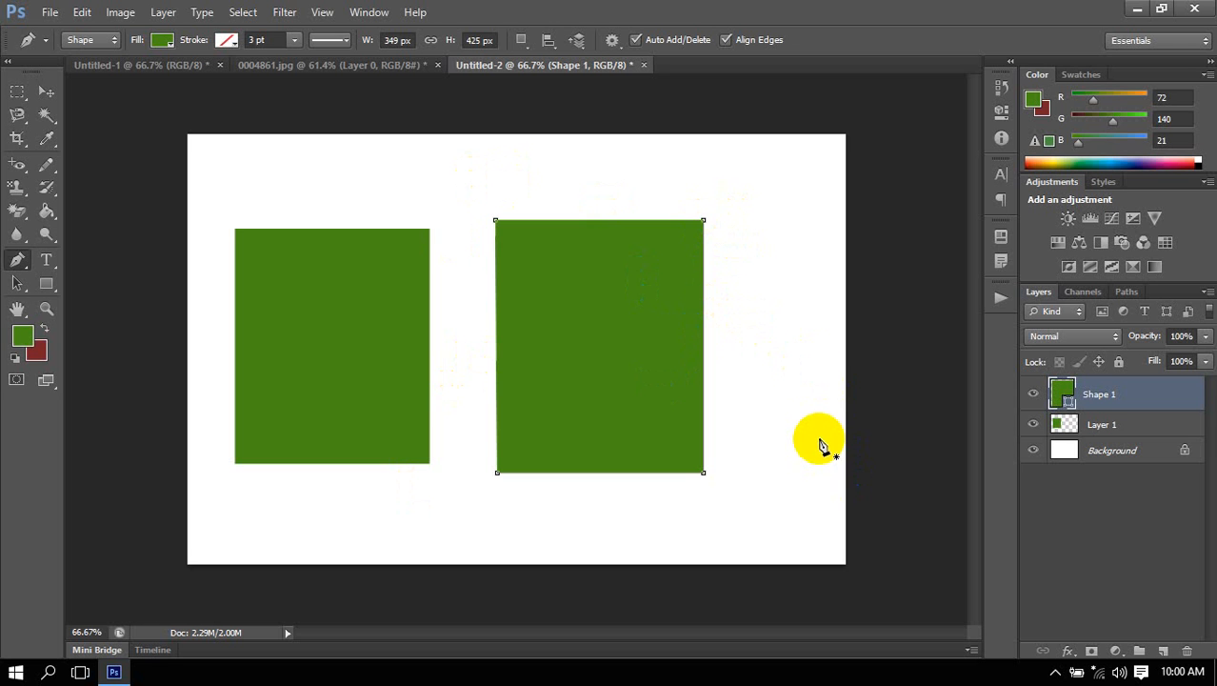
pyautogui.click(705, 222)
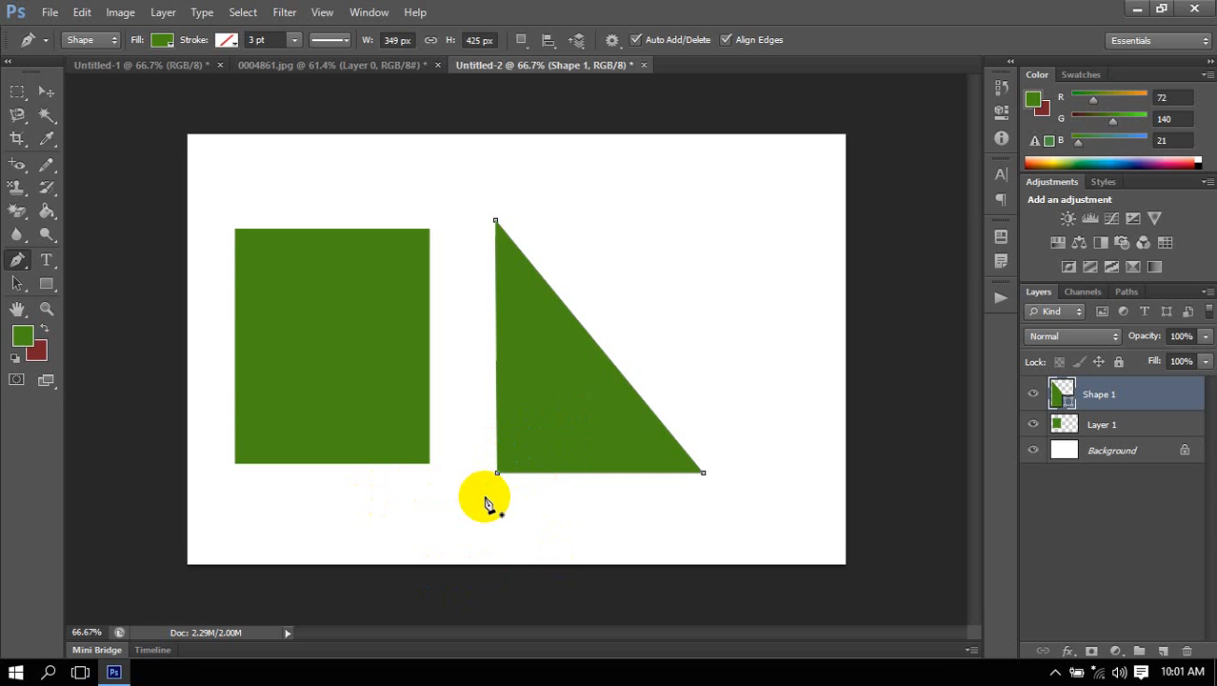
# Add an anchor point midway along the triangle's diagonal edge and nudge it left and down to curve the edge inward.
pyautogui.click(607, 361)
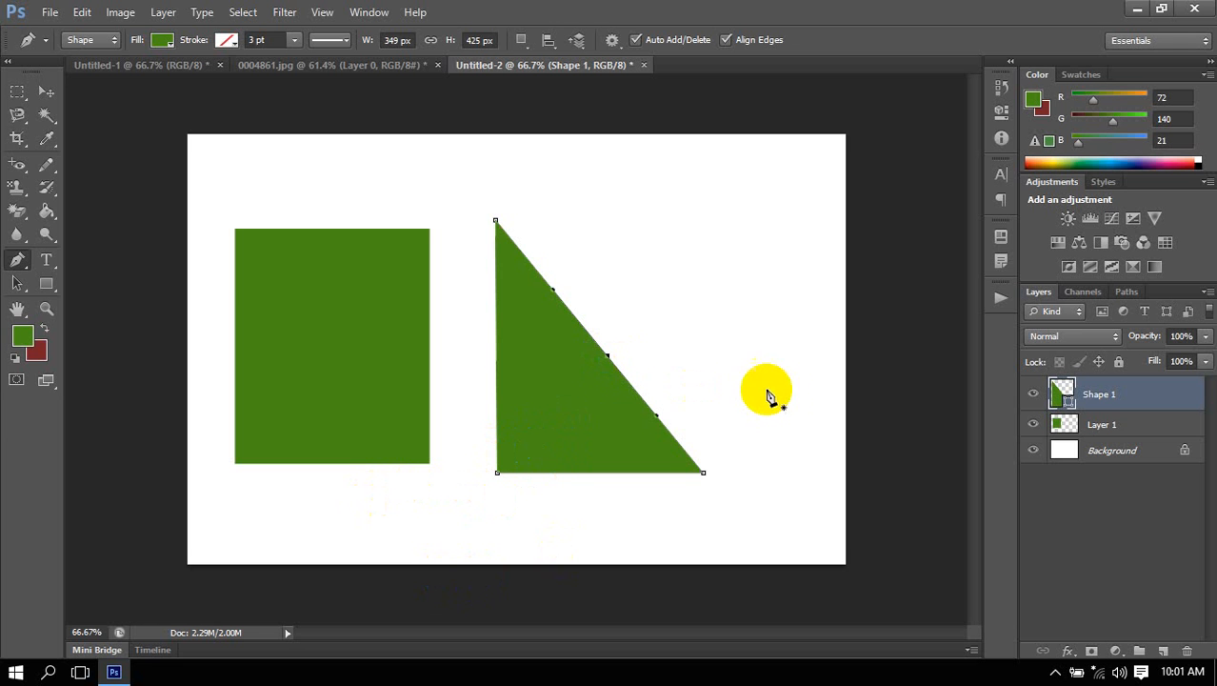
pyautogui.press('Left')
pyautogui.press('Left')
pyautogui.press('Left')
pyautogui.press('Left')
pyautogui.press('Left')
pyautogui.press('Left')
pyautogui.press('Left')
pyautogui.press('Left')
pyautogui.press('Left')
pyautogui.press('Left')
pyautogui.press('Left')
pyautogui.press('Left')
pyautogui.press('Left')
pyautogui.press('Left')
pyautogui.press('Left')
pyautogui.press('Left')
pyautogui.press('Left')
pyautogui.press('Left')
pyautogui.press('Left')
pyautogui.press('Left')
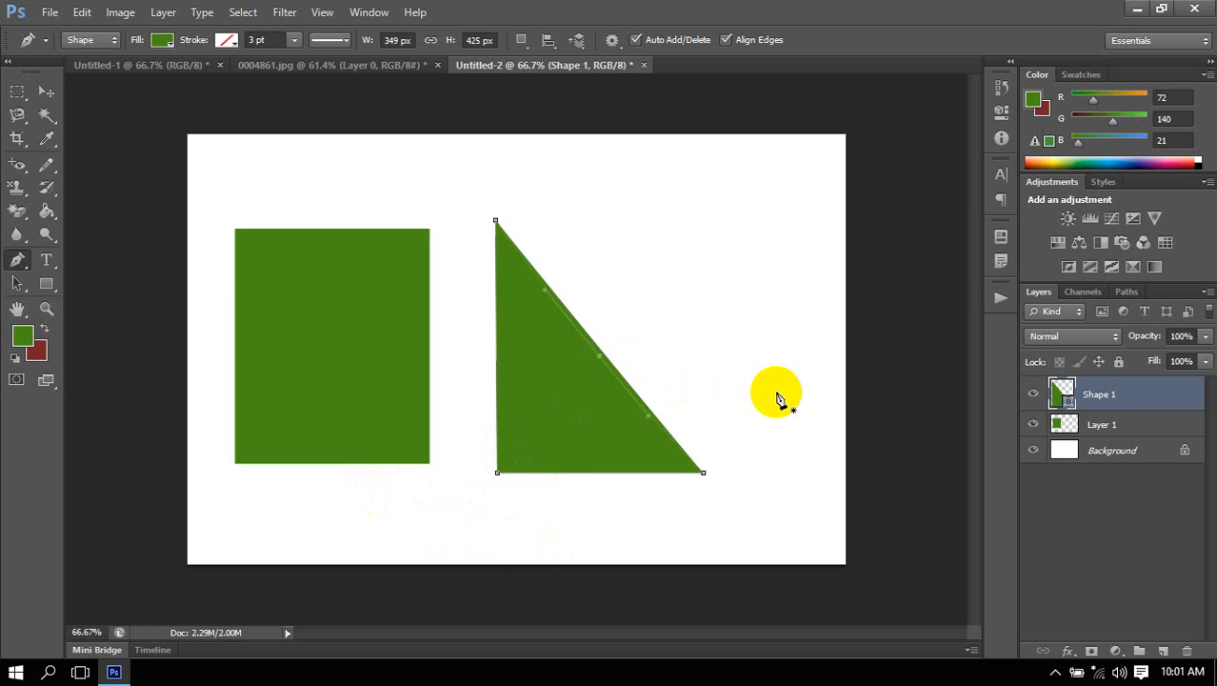
pyautogui.press('Left')
pyautogui.press('Left')
pyautogui.press('Left')
pyautogui.press('Left')
pyautogui.press('Left')
pyautogui.press('Down')
pyautogui.press('Down')
pyautogui.press('Down')
pyautogui.press('Down')
pyautogui.press('Down')
pyautogui.press('Down')
pyautogui.press('Down')
pyautogui.press('Down')
pyautogui.press('Down')
pyautogui.press('Down')
pyautogui.press('Down')
pyautogui.press('Down')
pyautogui.press('Down')
pyautogui.press('Down')
pyautogui.press('Down')
pyautogui.press('Down')
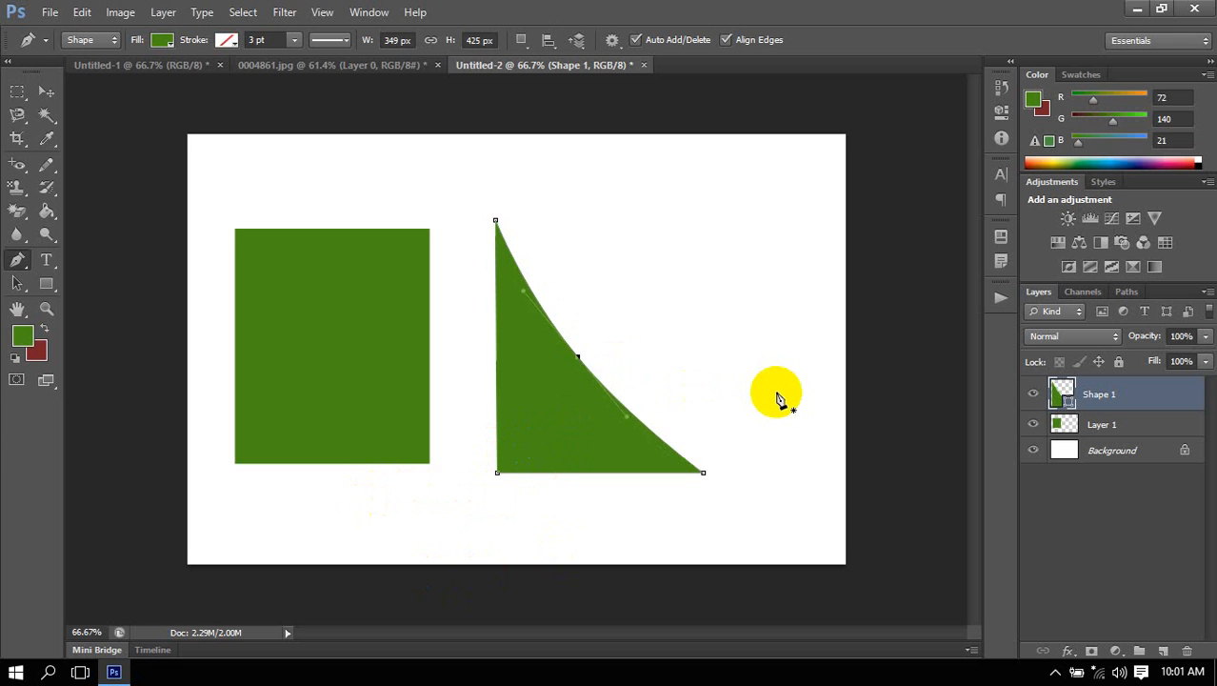
pyautogui.press('Down')
pyautogui.press('Down')
pyautogui.press('Down')
pyautogui.press('Down')
pyautogui.press('Down')
pyautogui.press('Down')
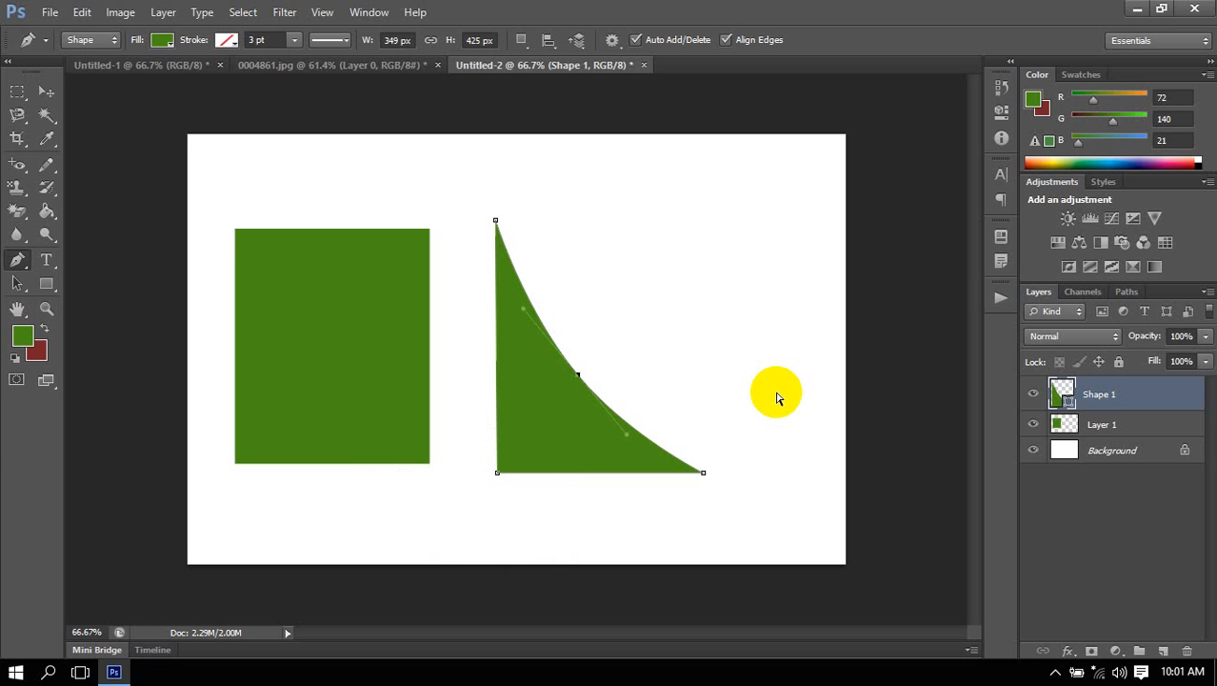
pyautogui.press('Left')
pyautogui.press('Left')
pyautogui.press('Left')
pyautogui.press('Left')
pyautogui.press('Left')
pyautogui.press('Left')
pyautogui.press('Left')
pyautogui.press('Left')
pyautogui.press('Left')
pyautogui.press('Left')
pyautogui.press('Left')
pyautogui.press('Left')
pyautogui.press('Left')
pyautogui.press('Left')
pyautogui.press('Left')
pyautogui.press('Left')
pyautogui.press('Left')
pyautogui.press('Left')
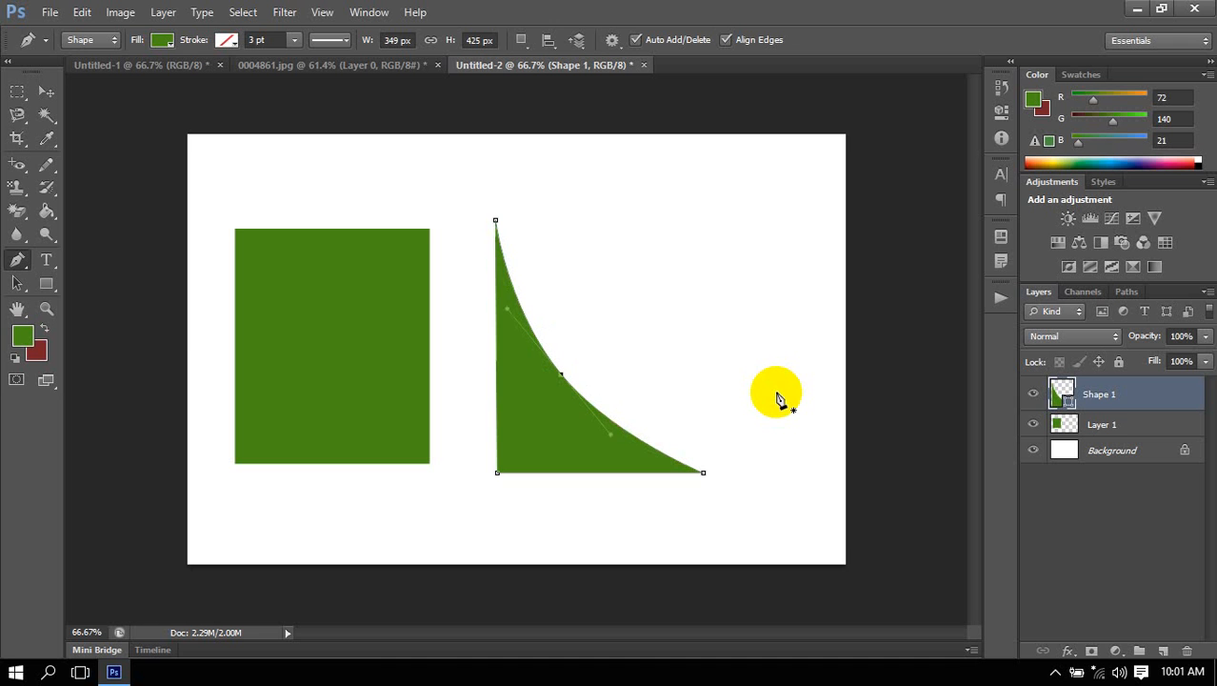
pyautogui.press('Return')
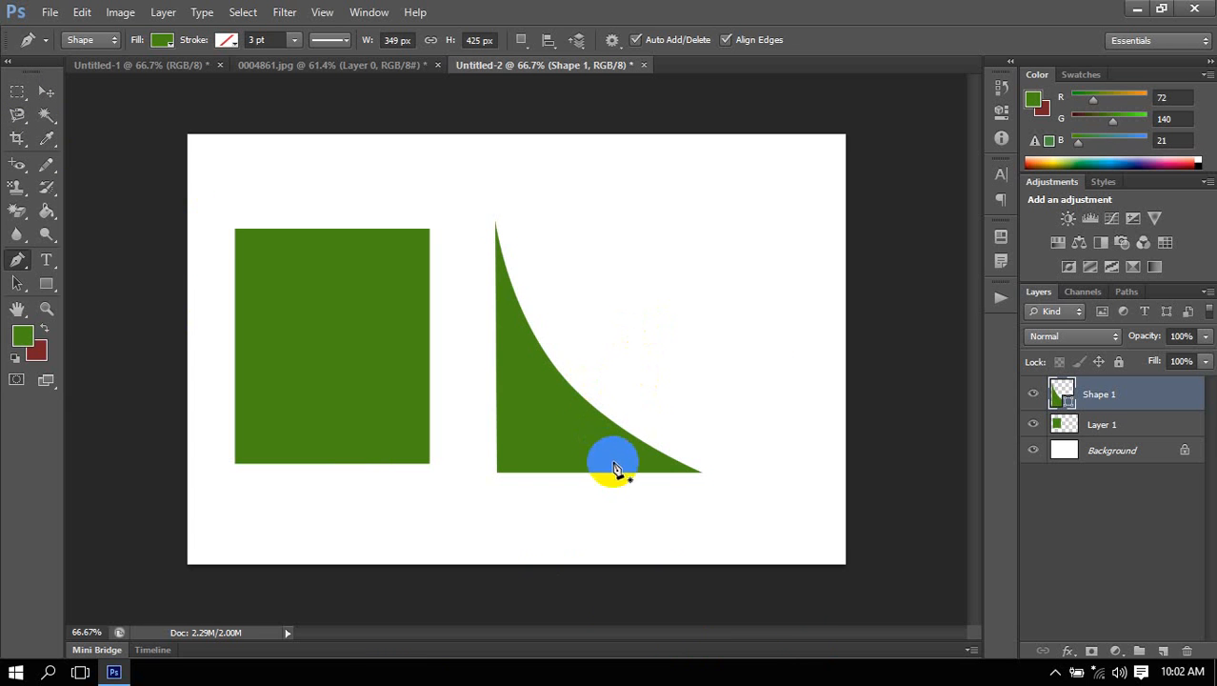
# Switch to the Freeform Pen tool and back to the Pen tool.
pyautogui.click(17, 260)
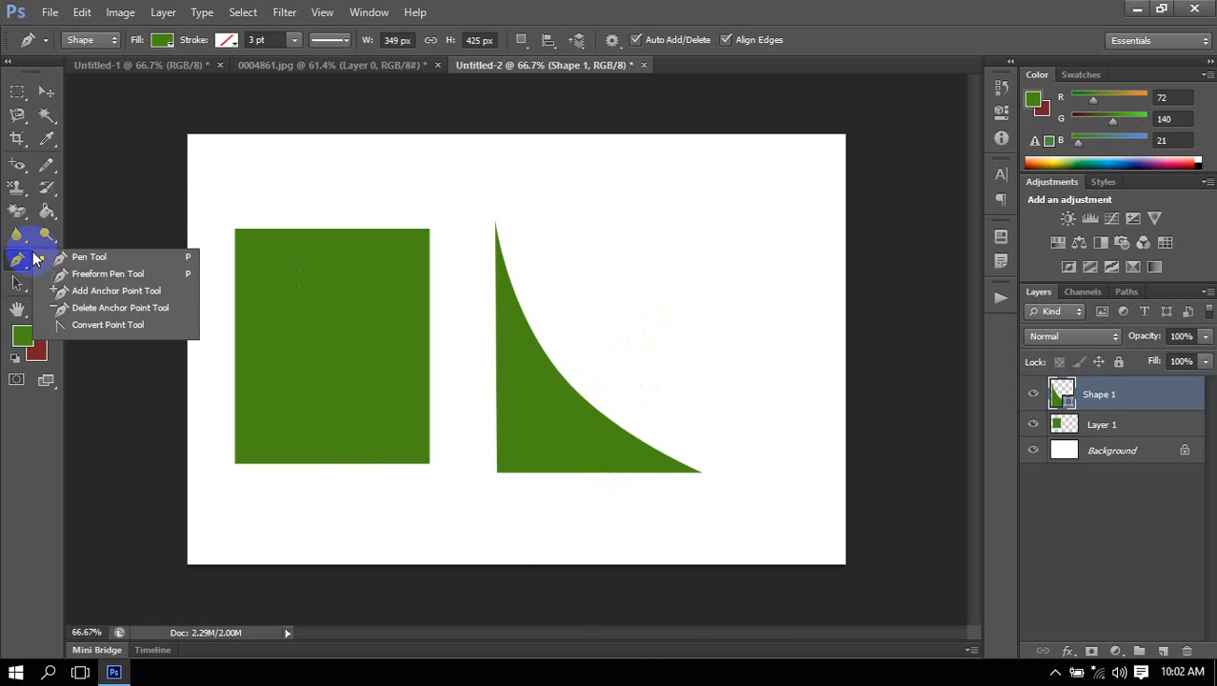
pyautogui.click(76, 277)
pyautogui.click(20, 259)
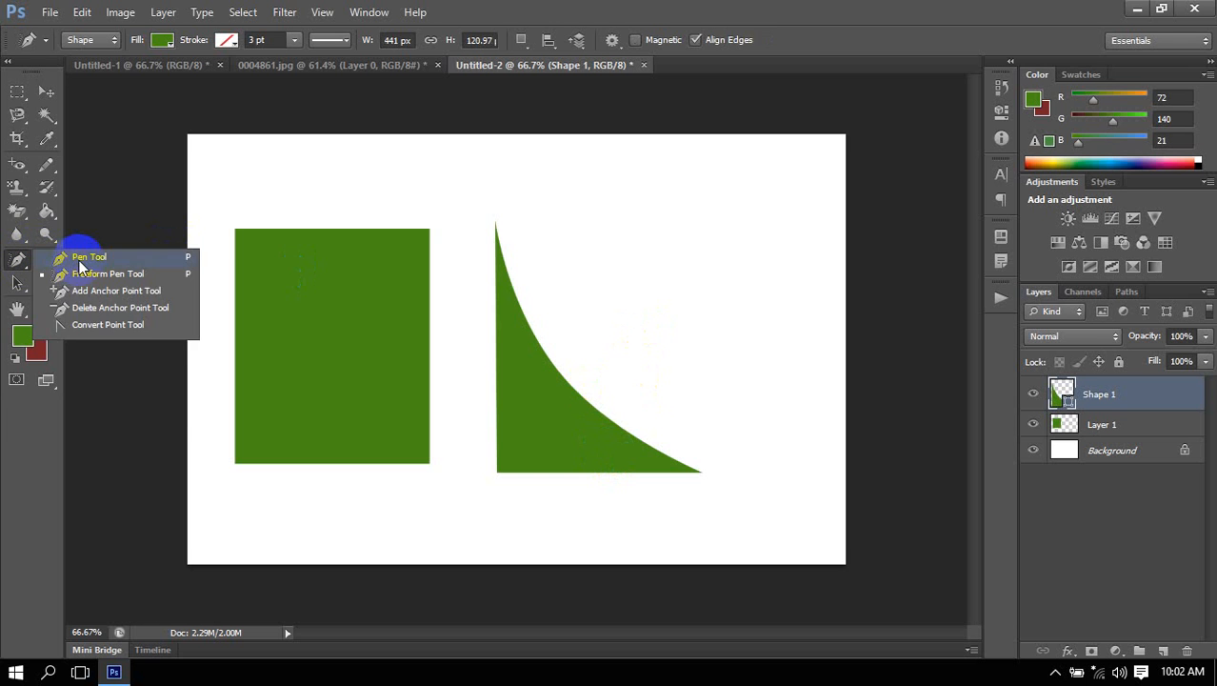
pyautogui.click(79, 260)
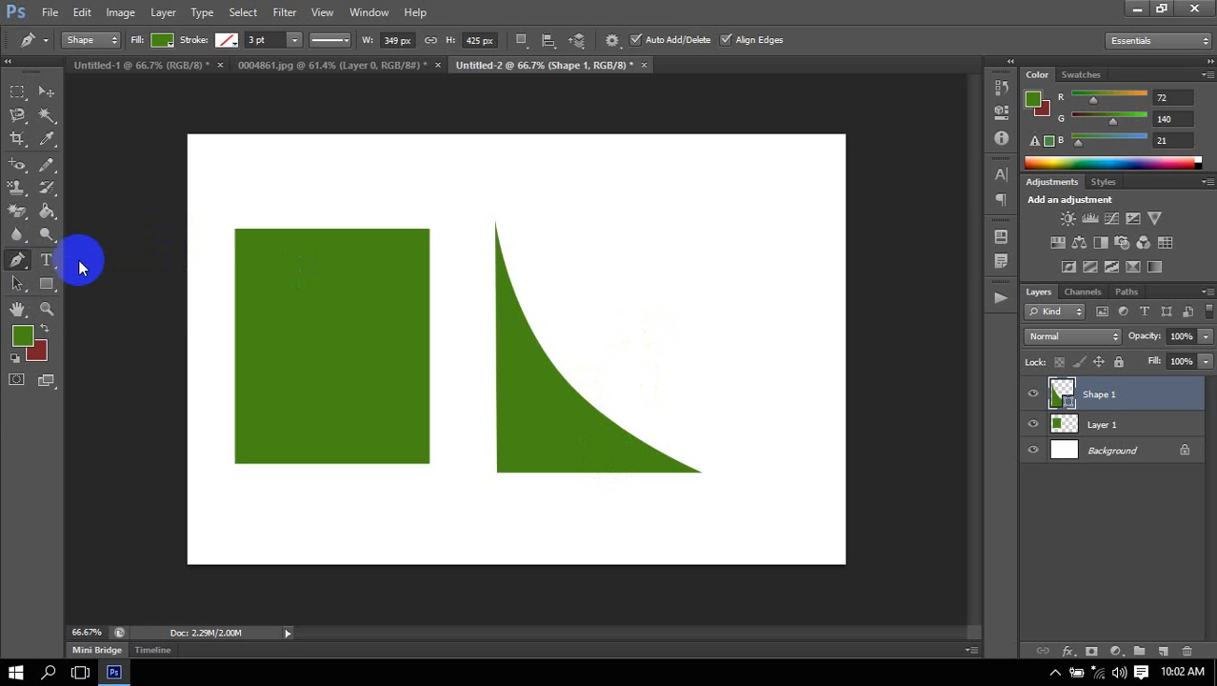
pyautogui.click(84, 41)
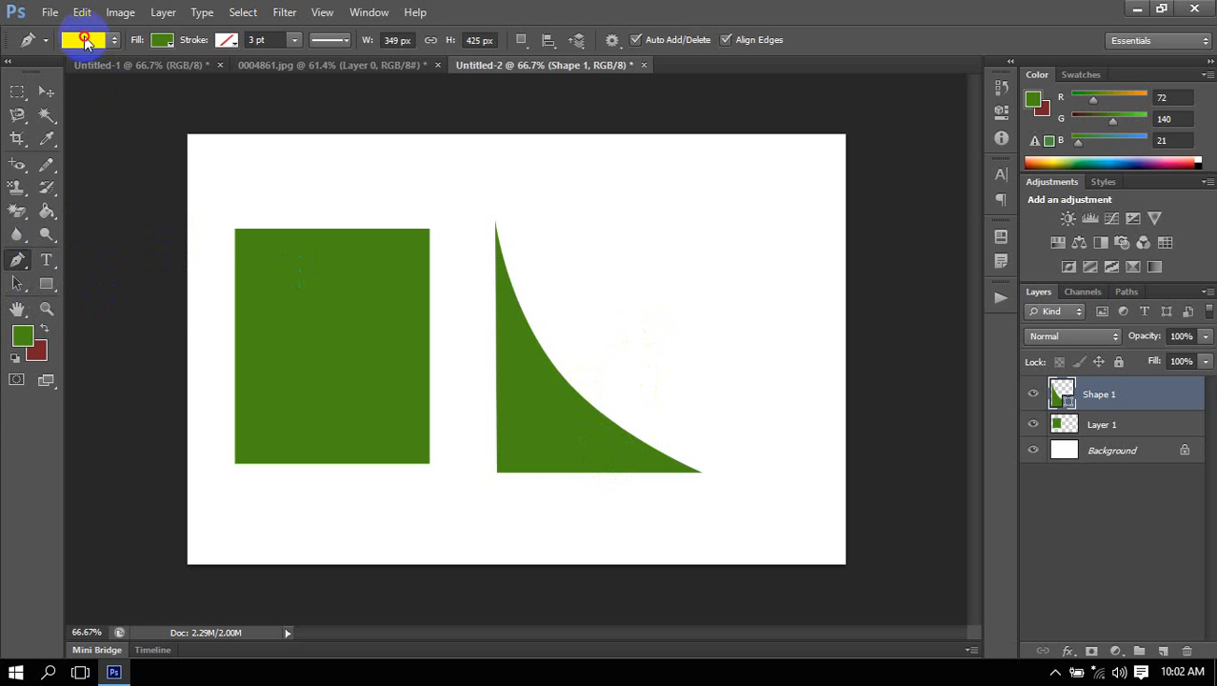
pyautogui.click(82, 36)
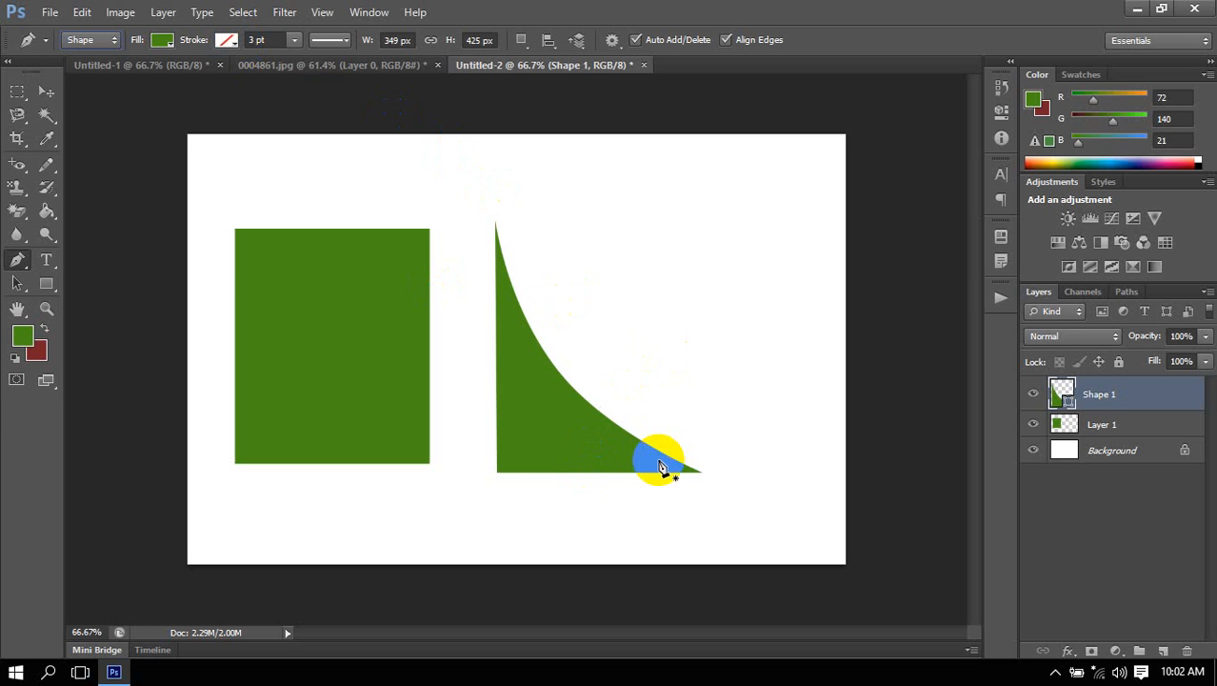
pyautogui.click(31, 260)
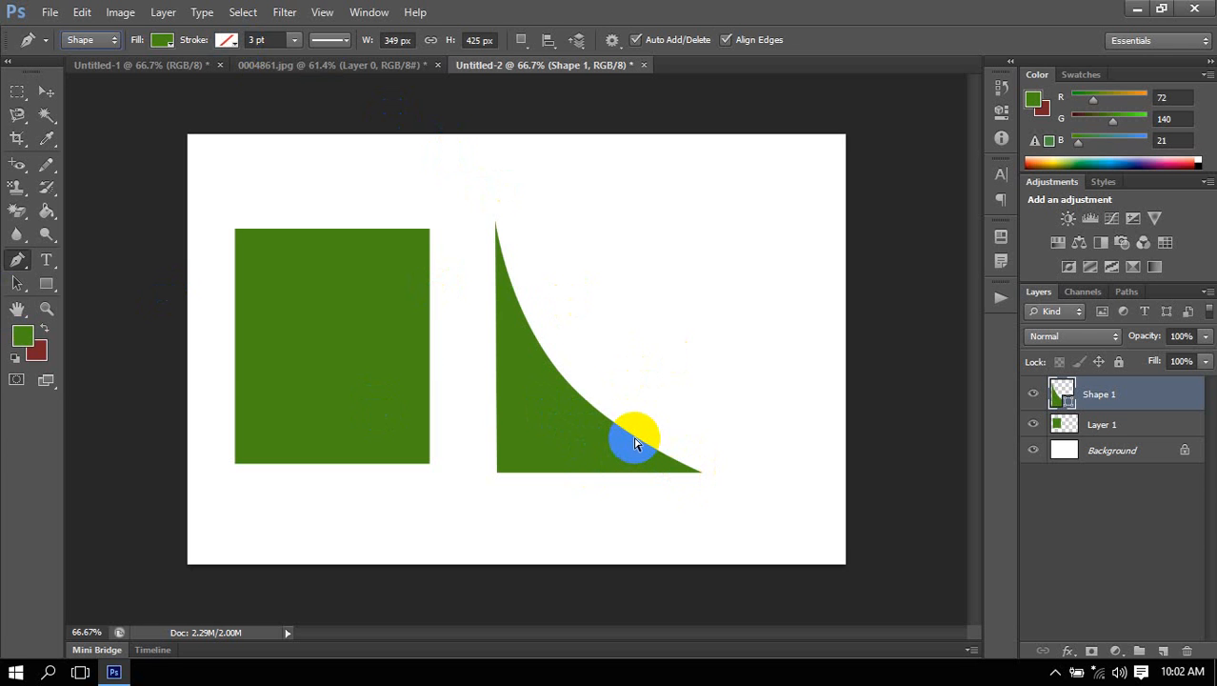
# Delete the shape's lower-right anchor point, try deleting the middle anchor of the curved edge as well, and undo that second deletion.
pyautogui.press('Return')
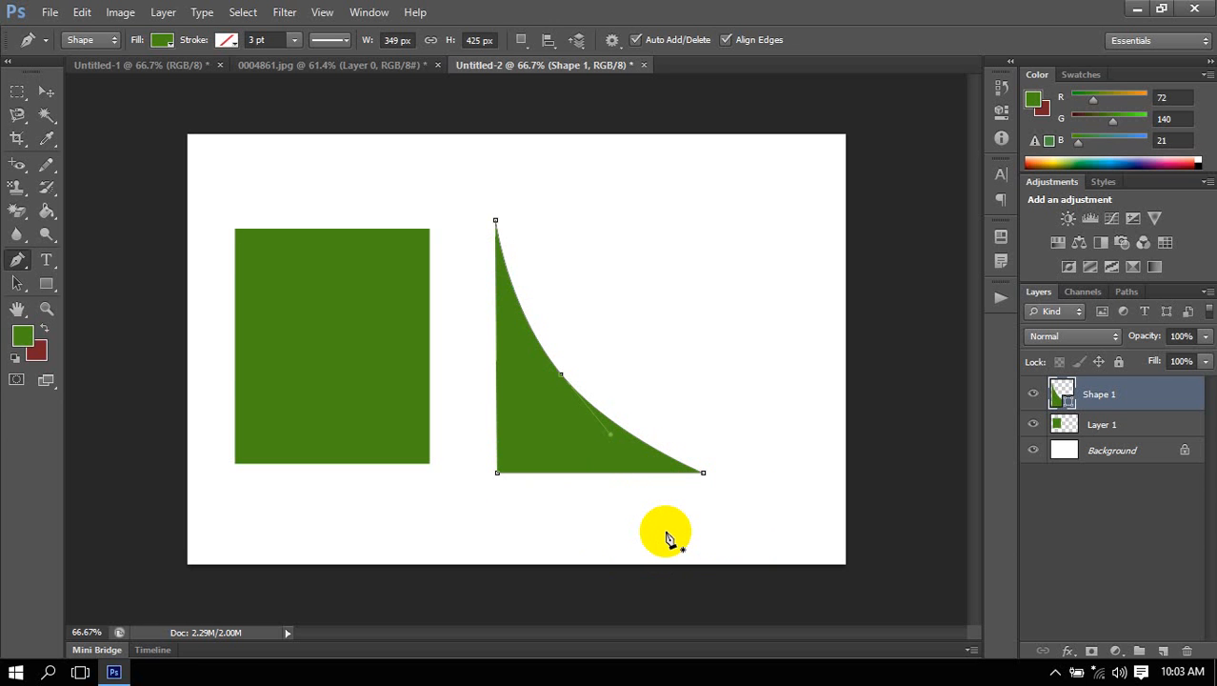
pyautogui.click(703, 475)
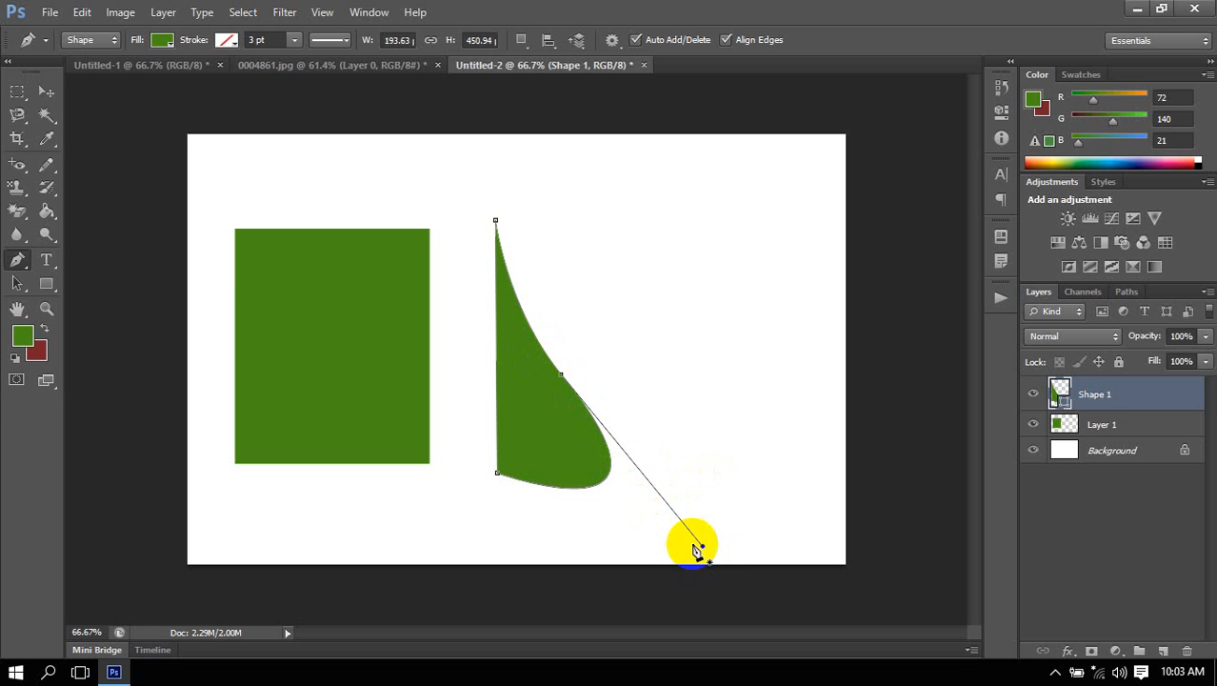
pyautogui.click(565, 381)
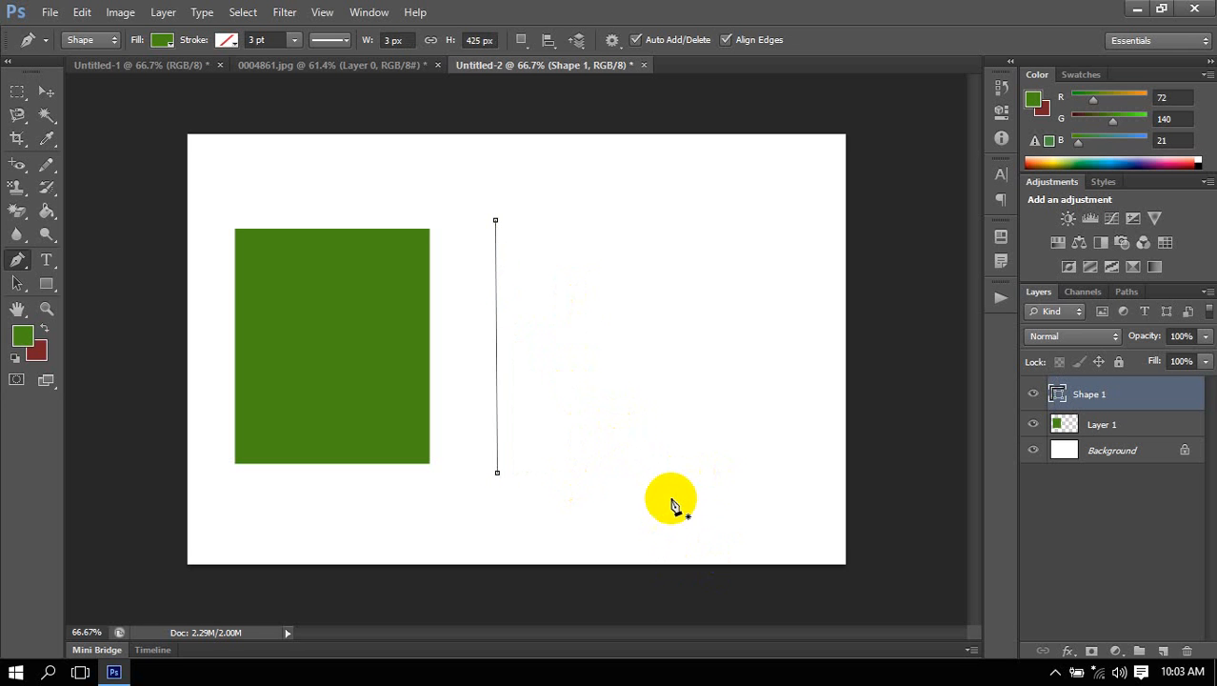
pyautogui.hotkey('ctrl', 'z')
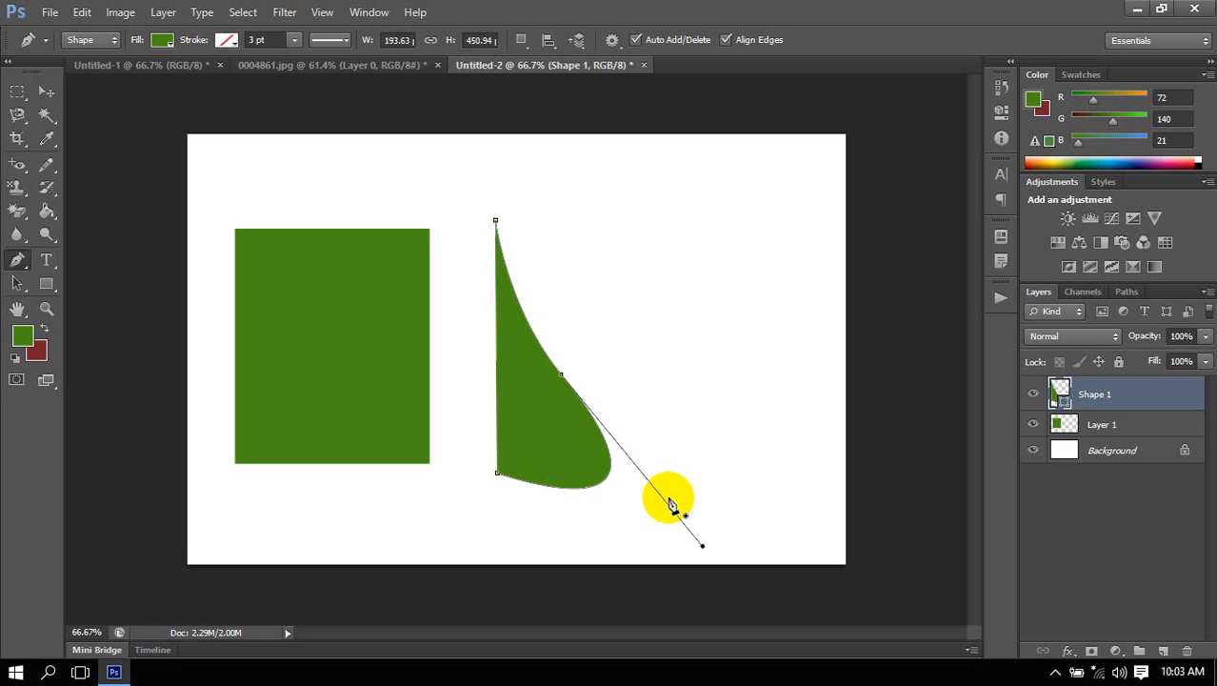
# Turn the curved middle anchor of Shape 1 into a corner point with straight sides, undoing and reapplying the change to compare.
pyautogui.click(562, 377)
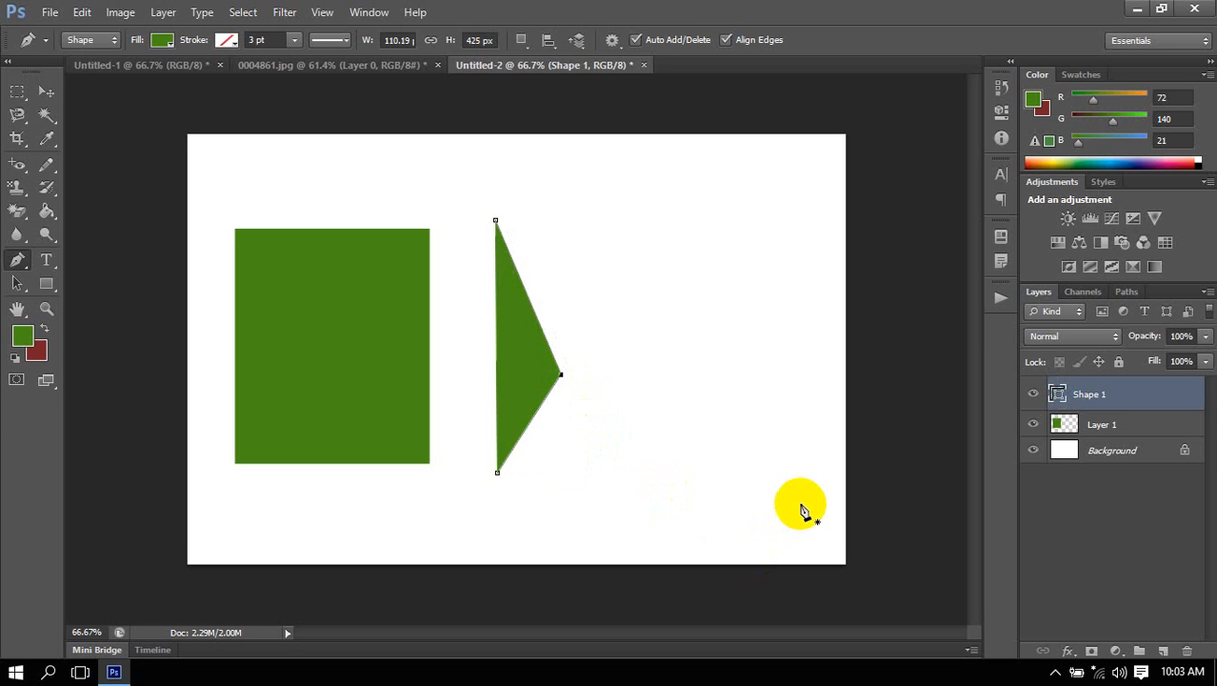
pyautogui.click(559, 375)
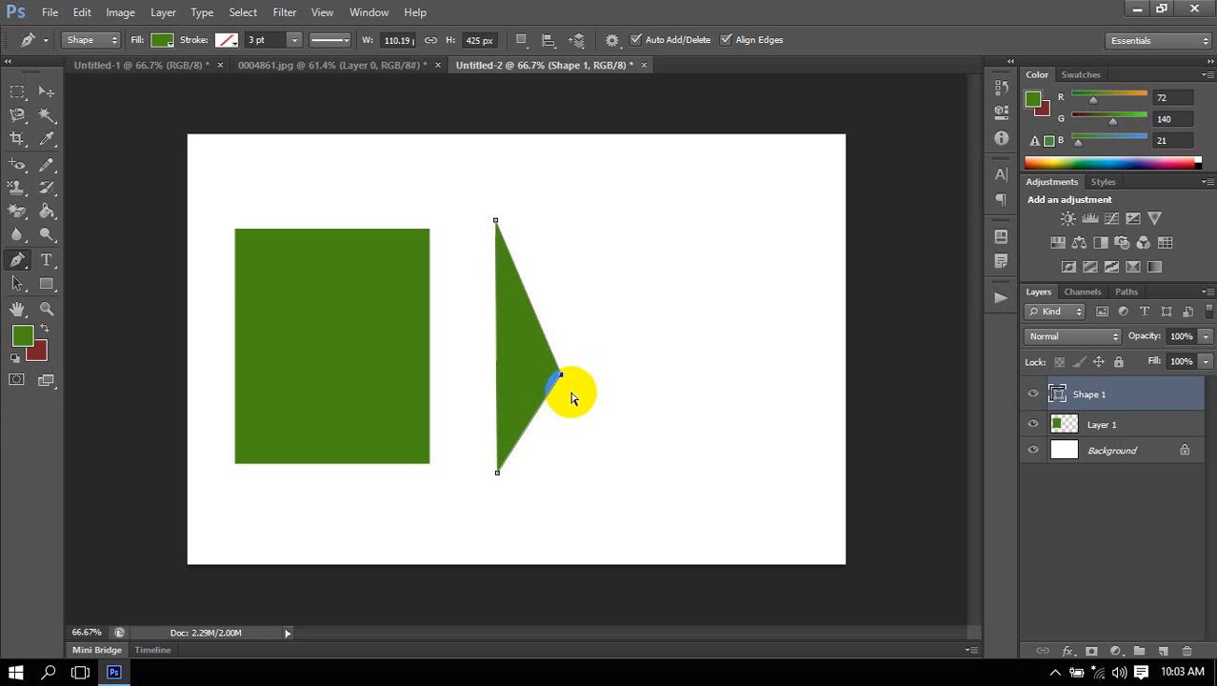
pyautogui.moveTo(572, 398); pyautogui.dragTo(702, 545)
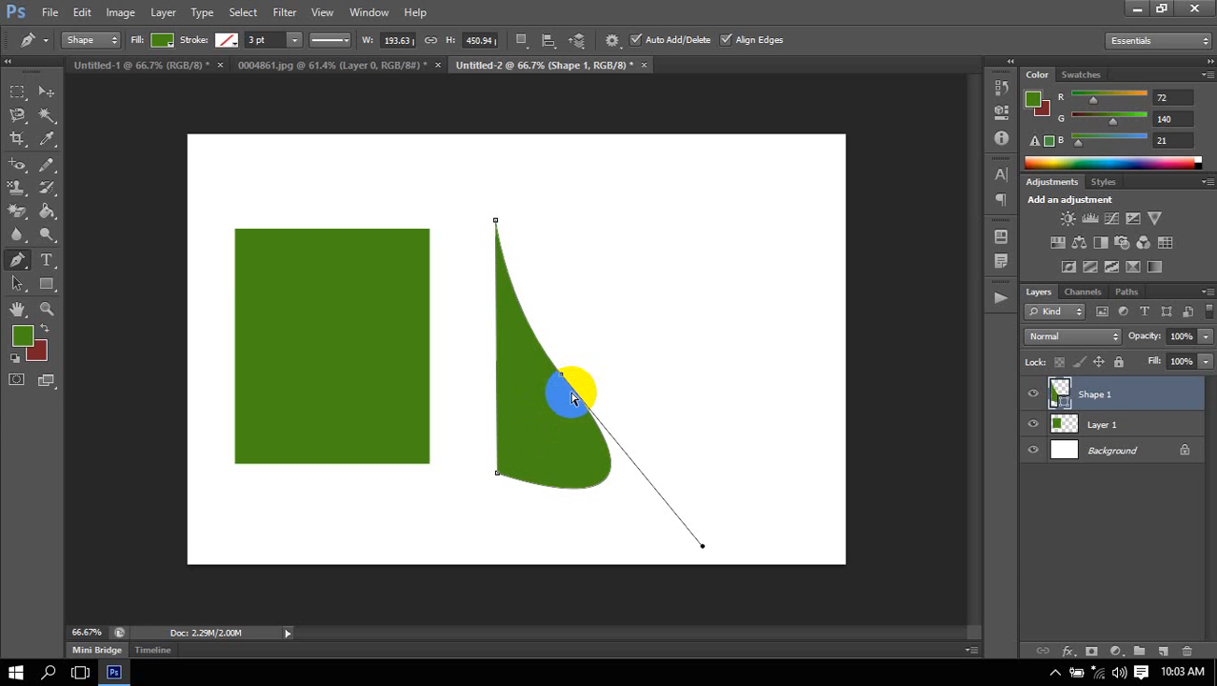
pyautogui.hotkey('ctrl', 'z')
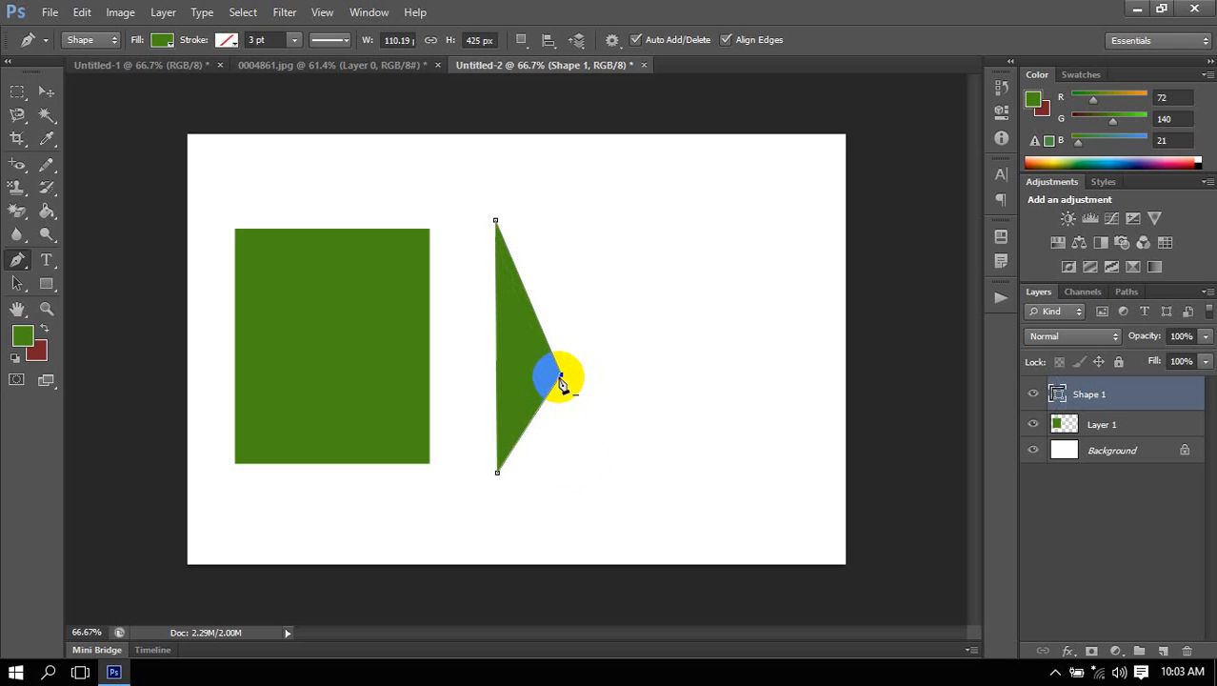
# Add an anchor point on Shape 1's lower diagonal edge just below the outer corner, and delete the original corner anchor, undoing and repeating that deletion.
pyautogui.click(561, 377)
pyautogui.hotkey('ctrl', 'z')
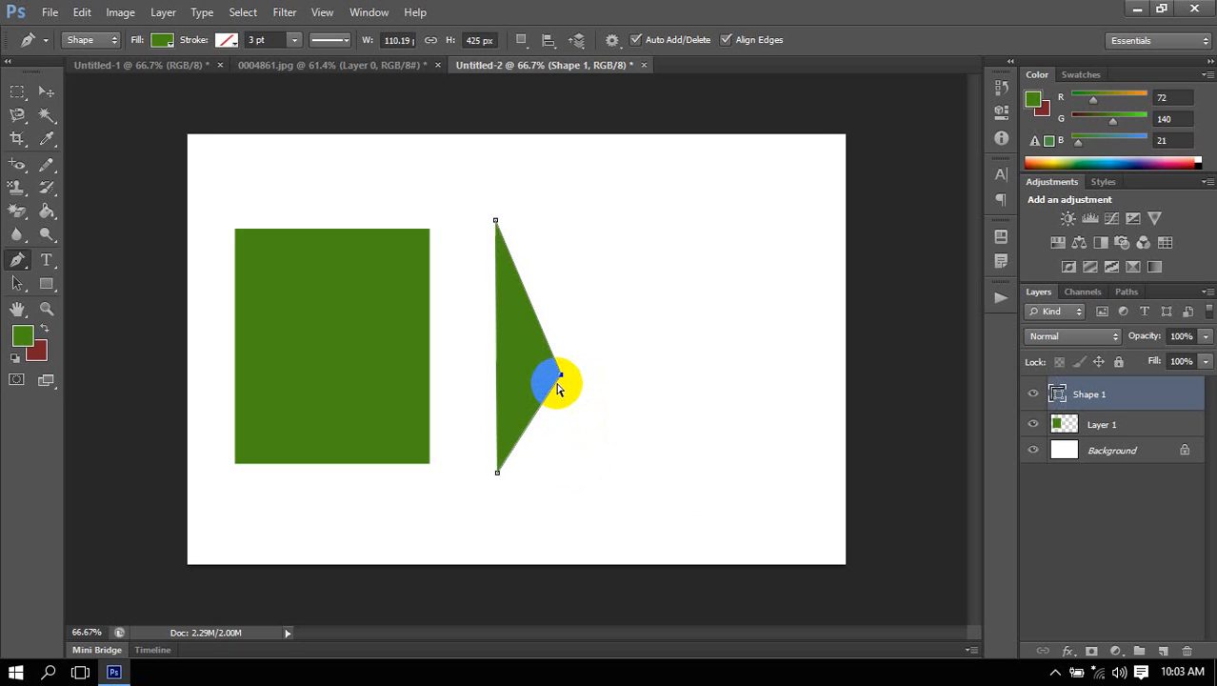
pyautogui.scroll(3, 560, 386)
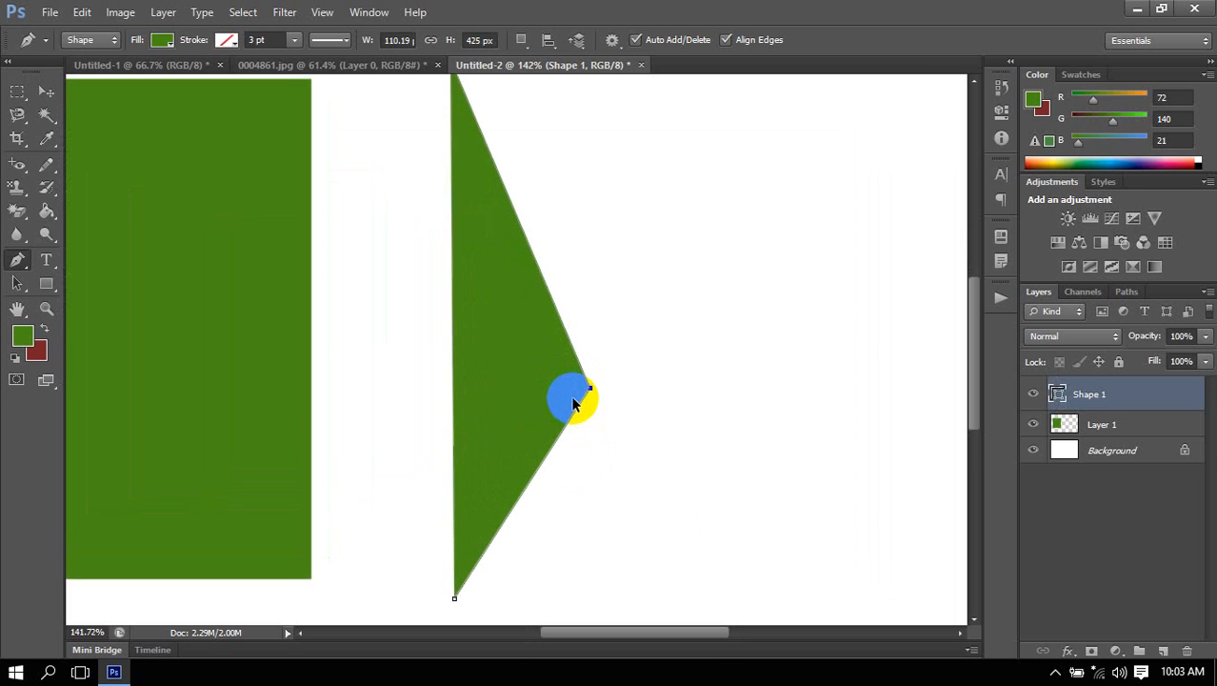
pyautogui.scroll(4, 573, 404)
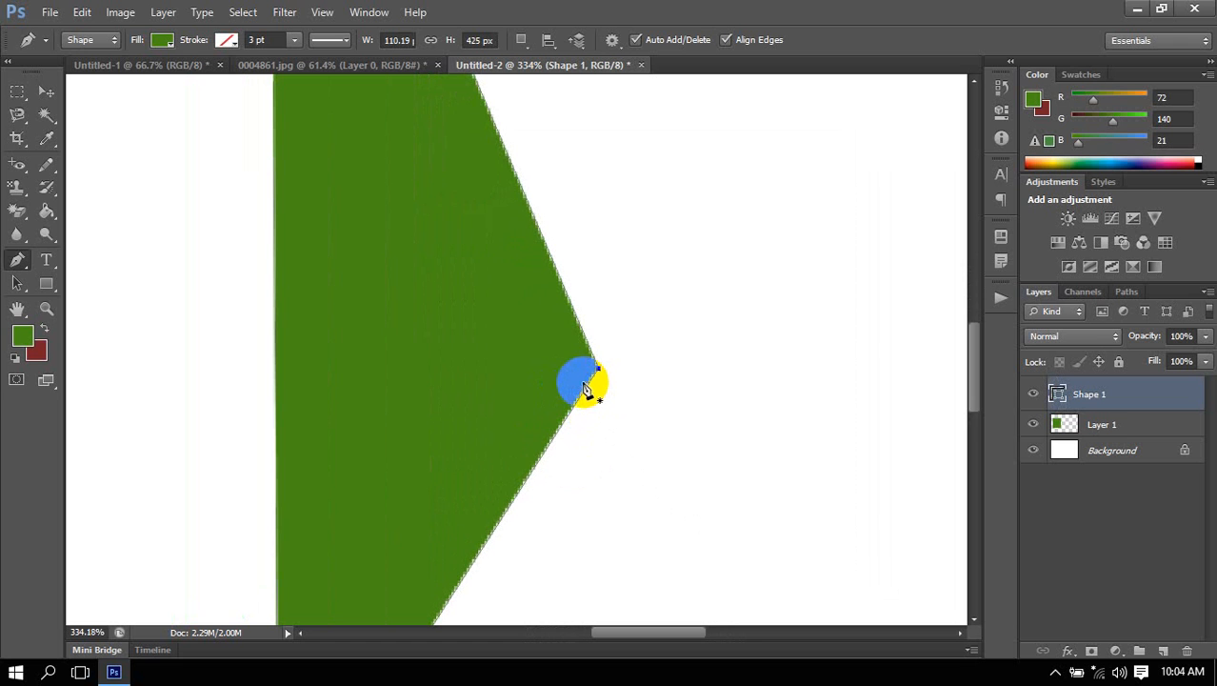
pyautogui.click(586, 386)
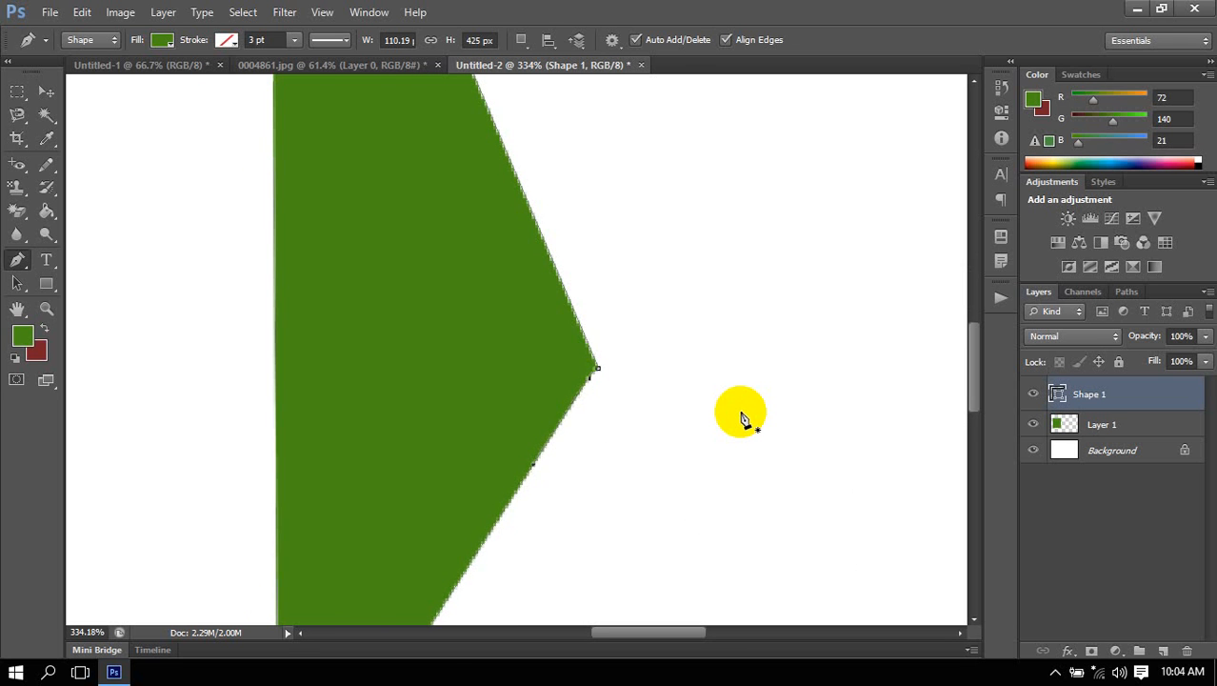
pyautogui.click(597, 368)
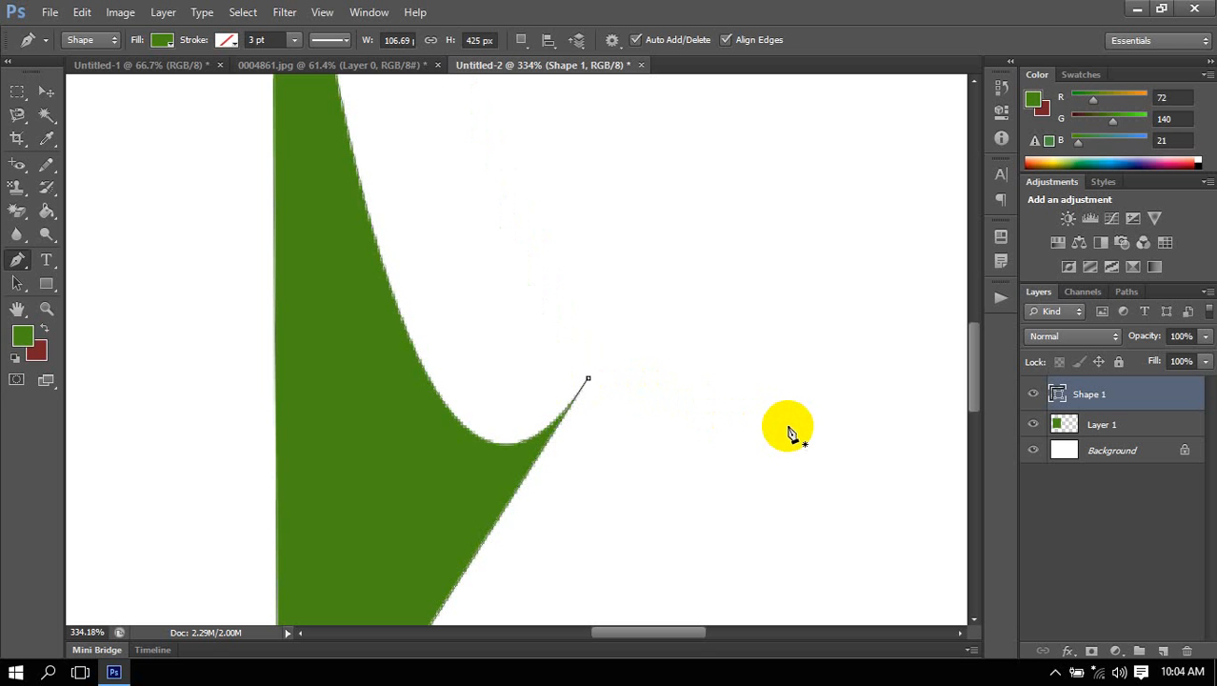
pyautogui.hotkey('ctrl', 'z')
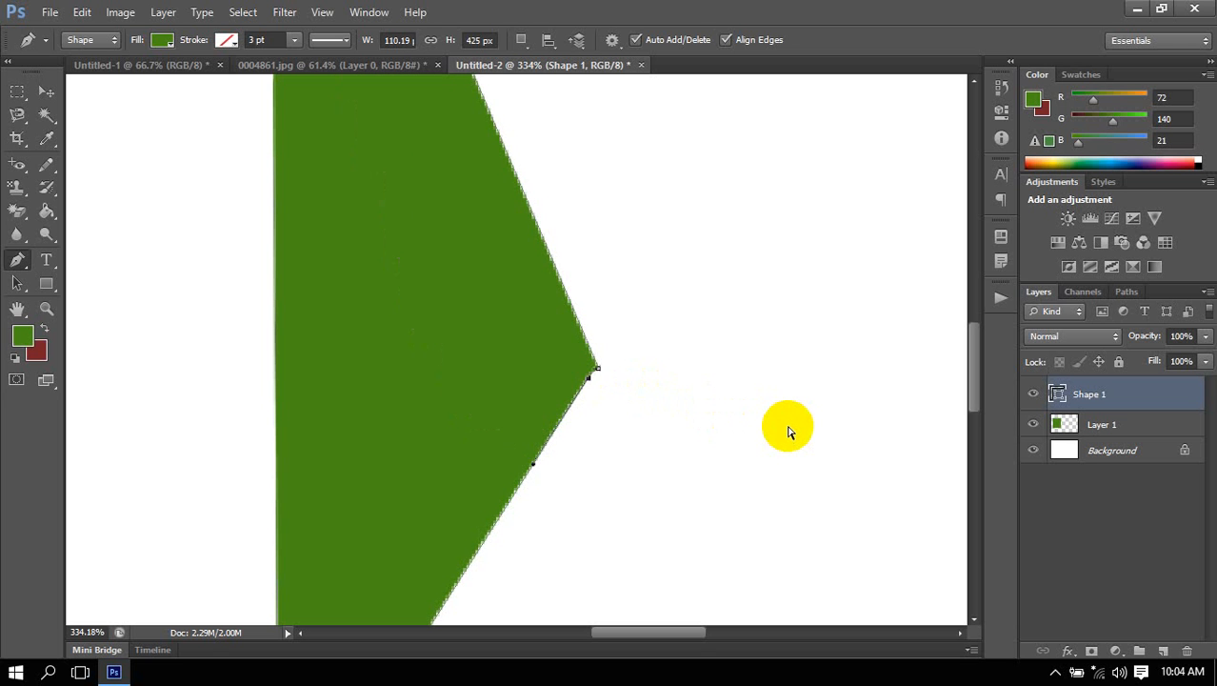
pyautogui.click(598, 368)
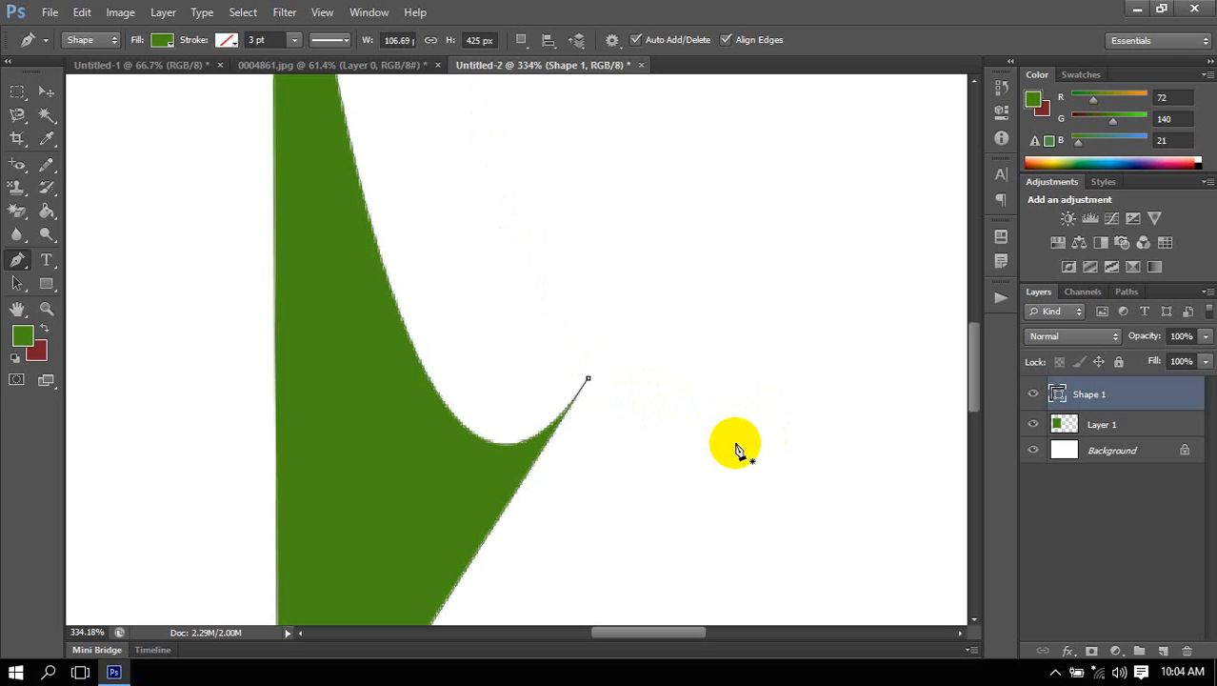
# Nudge the remaining outer anchor point of Shape 1 slightly upward and fit the whole canvas in view.
pyautogui.keyDown('ctrl'); pyautogui.click(589, 378); pyautogui.keyUp('ctrl')
pyautogui.press('Up')
pyautogui.press('Up')
pyautogui.press('Up')
pyautogui.press('Up')
pyautogui.press('Up')
pyautogui.press('Up')
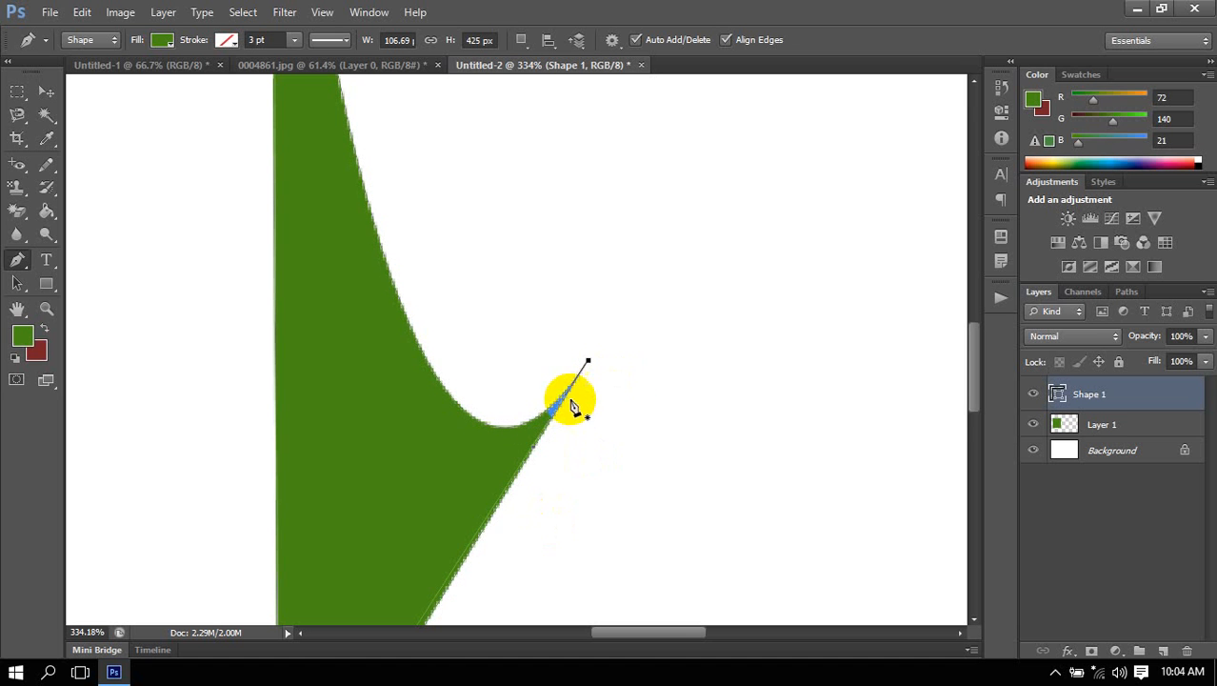
pyautogui.scroll(-3, 600, 279)
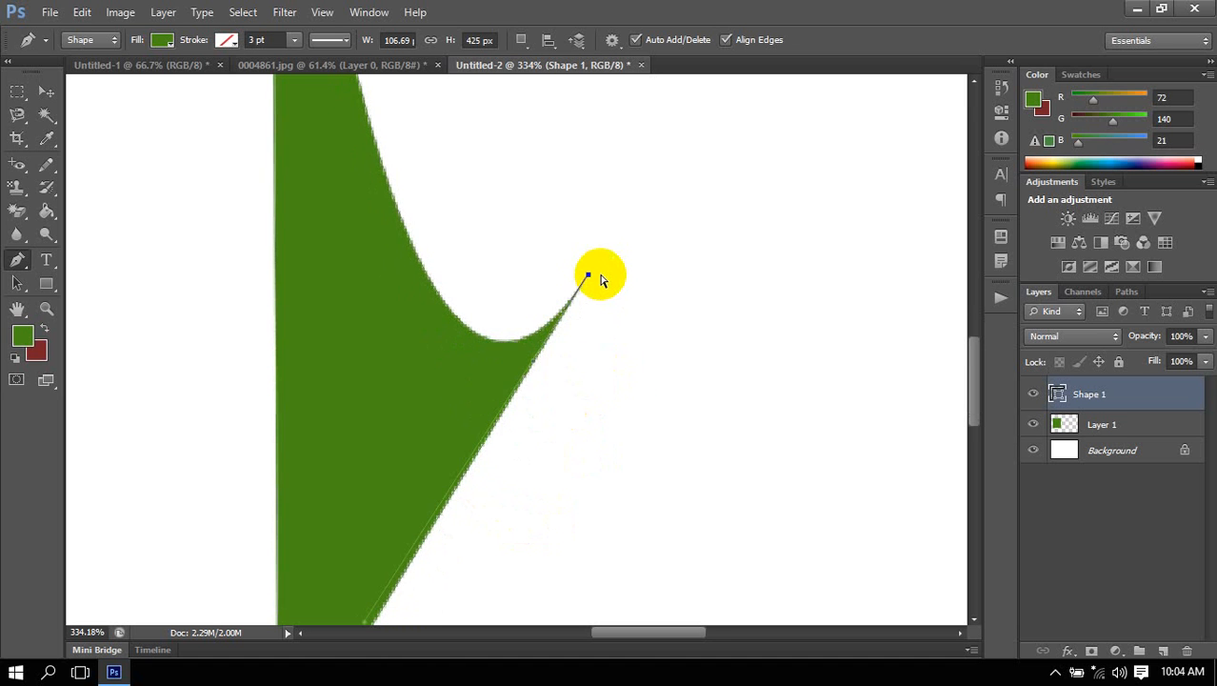
pyautogui.scroll(-3, 601, 279)
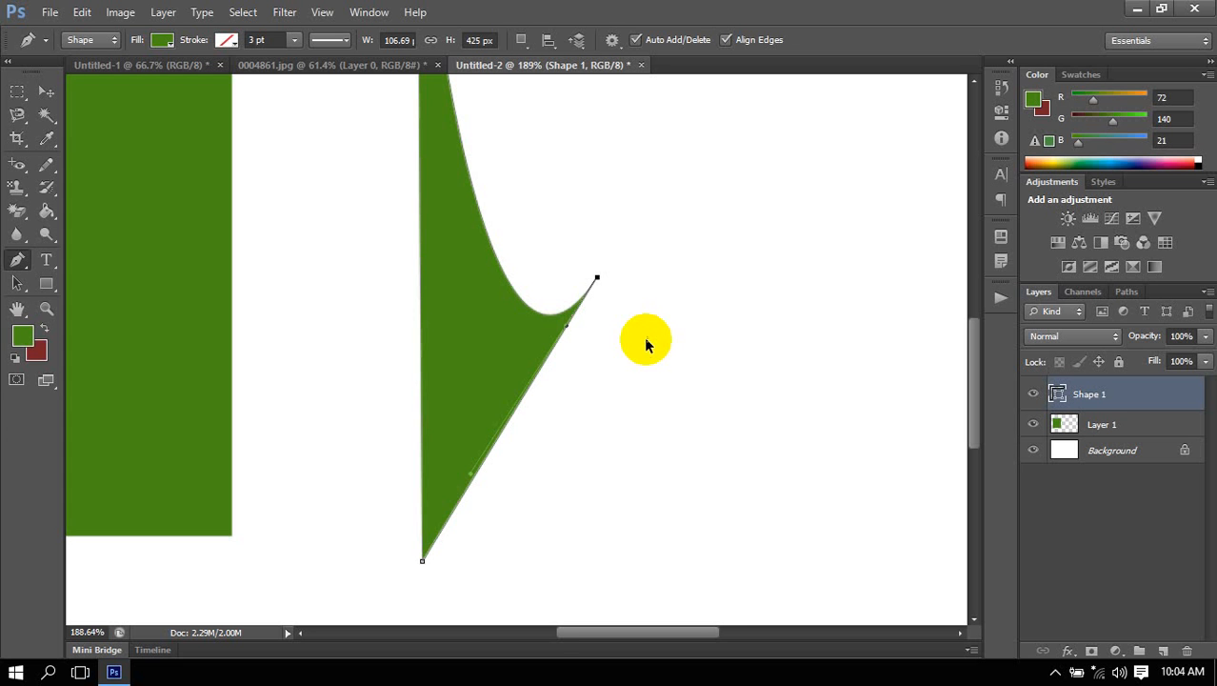
pyautogui.hotkey('ctrl', '0')
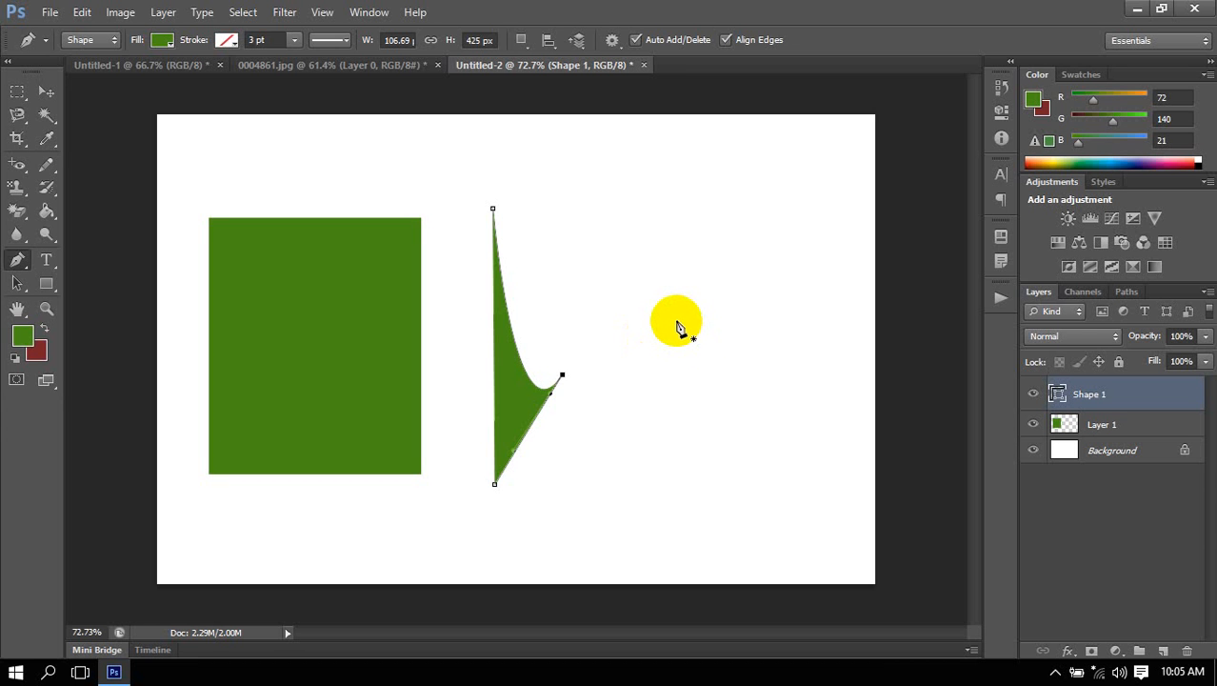
# Try starting a curved path in the blank area beside Shape 1, undo it, and step back through Shape 1's edits to the full rectangle.
pyautogui.moveTo(622, 274); pyautogui.dragTo(719, 368)
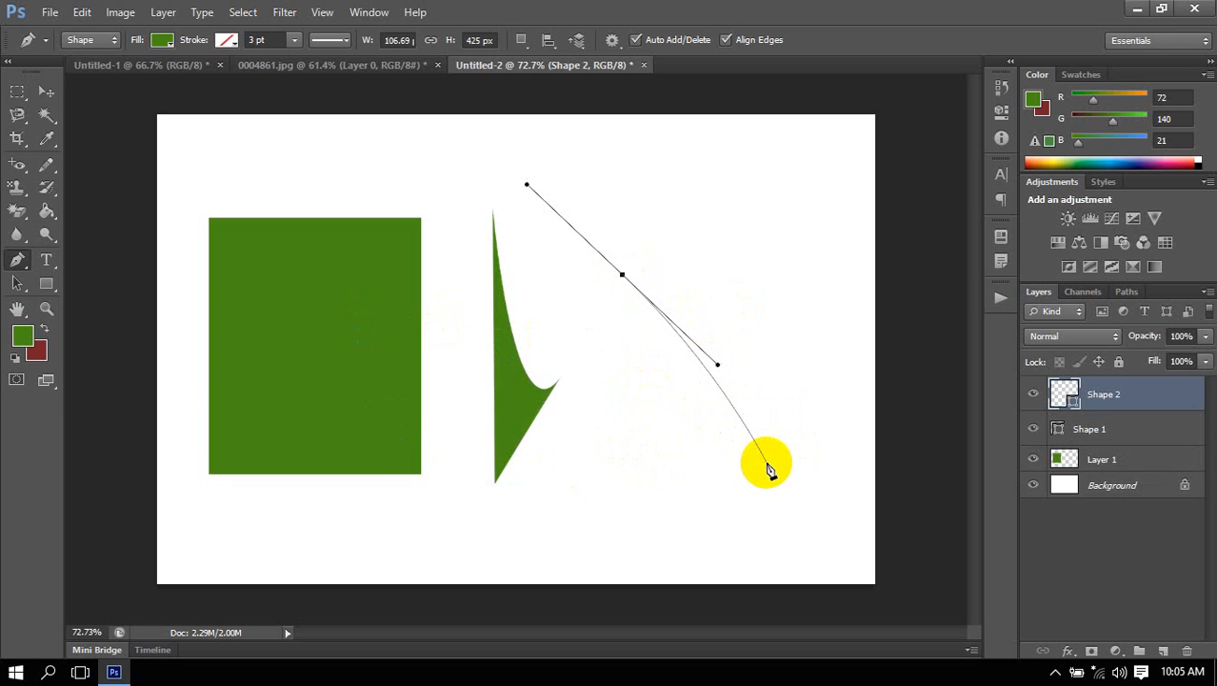
pyautogui.hotkey('ctrl', 'z')
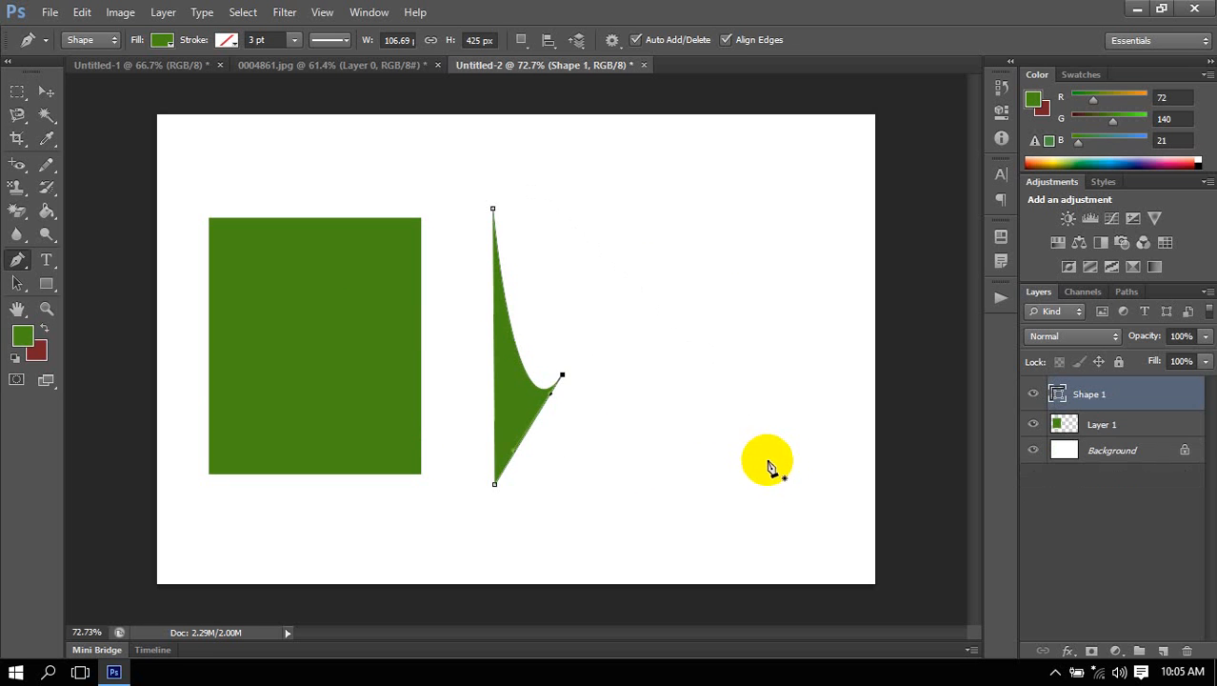
pyautogui.hotkey('ctrl', 'alt', 'z')
pyautogui.hotkey('ctrl', 'alt', 'z')
pyautogui.hotkey('ctrl', 'alt', 'z')
pyautogui.hotkey('ctrl', 'alt', 'z')
pyautogui.hotkey('ctrl', 'alt', 'z')
pyautogui.hotkey('ctrl', 'alt', 'z')
pyautogui.hotkey('ctrl', 'alt', 'z')
pyautogui.hotkey('ctrl', 'alt', 'z')
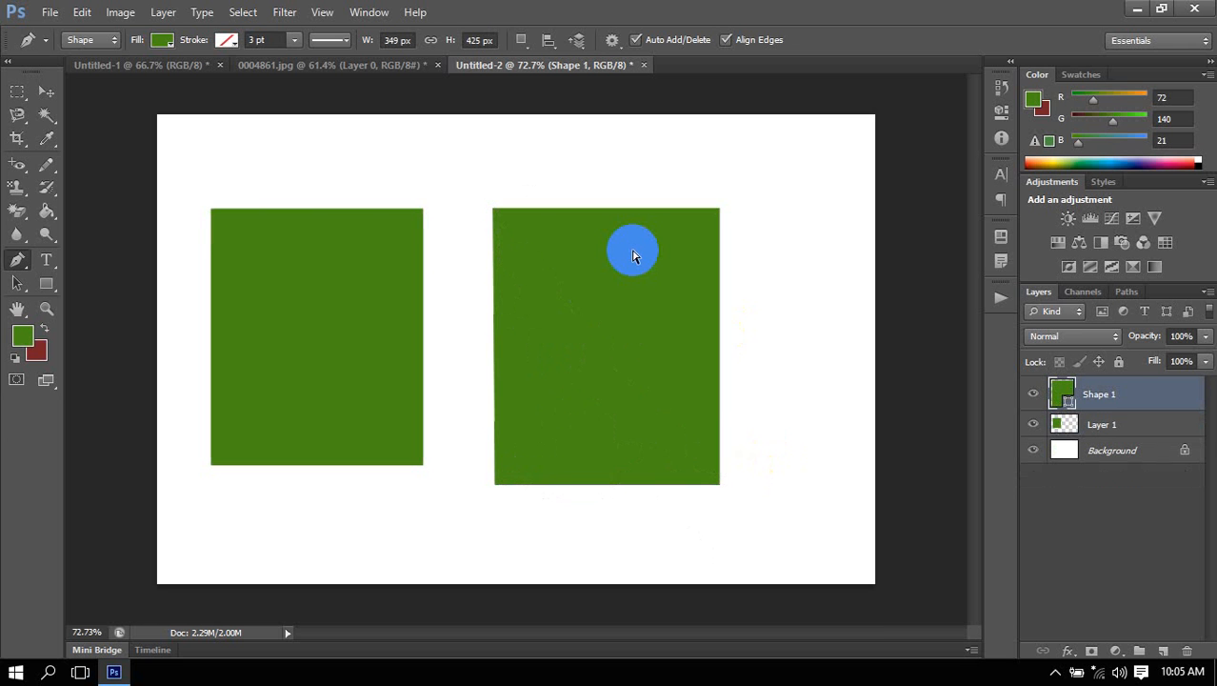
pyautogui.hotkey('ctrl', 'alt', 'z')
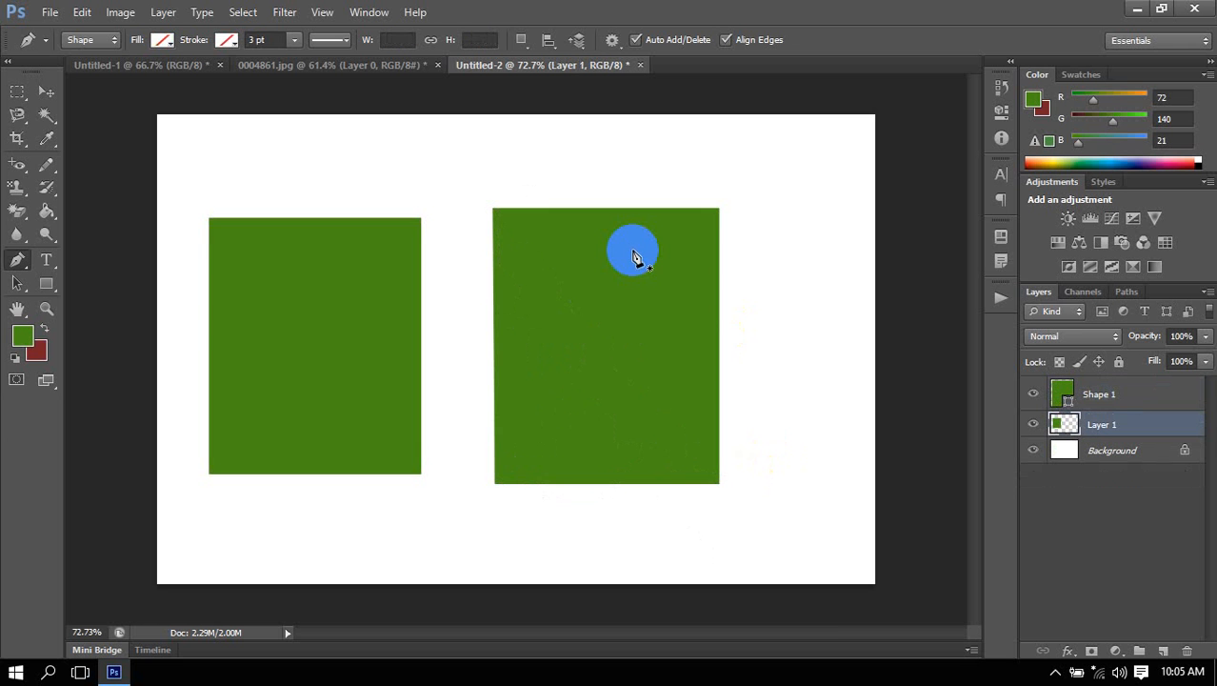
# Choose the regular Pen tool and activate the Shape 1 rectangle's path to display its corner anchor points.
pyautogui.rightClick(25, 276)
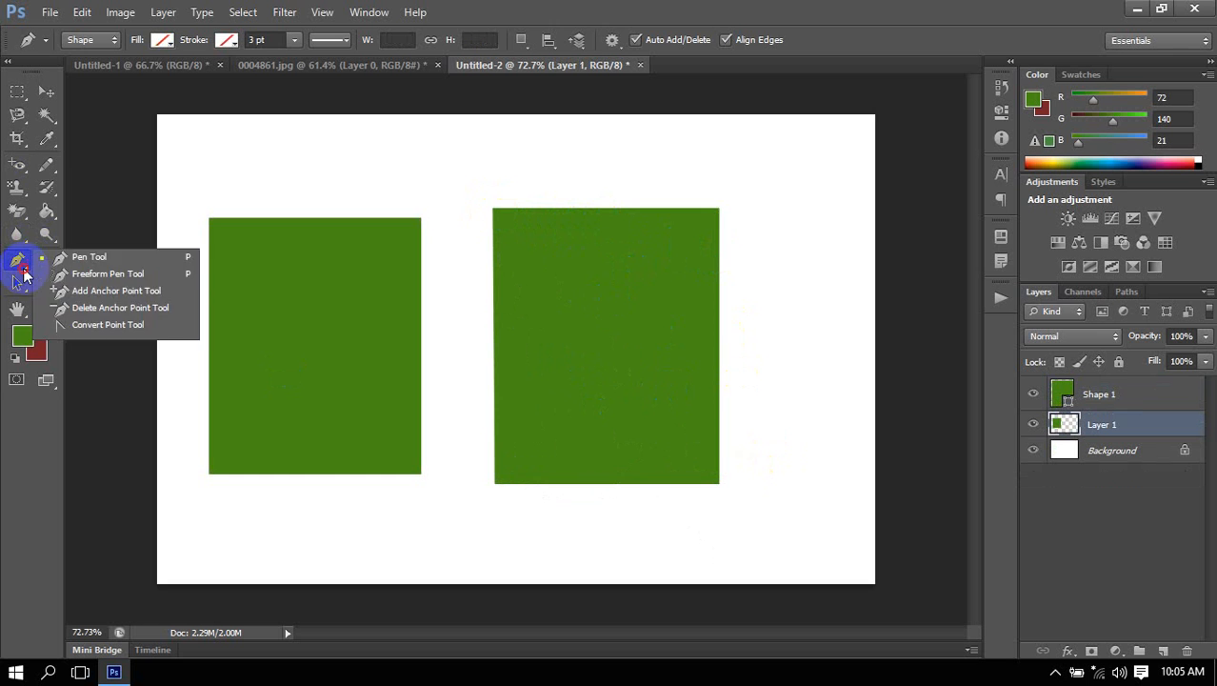
pyautogui.click(91, 258)
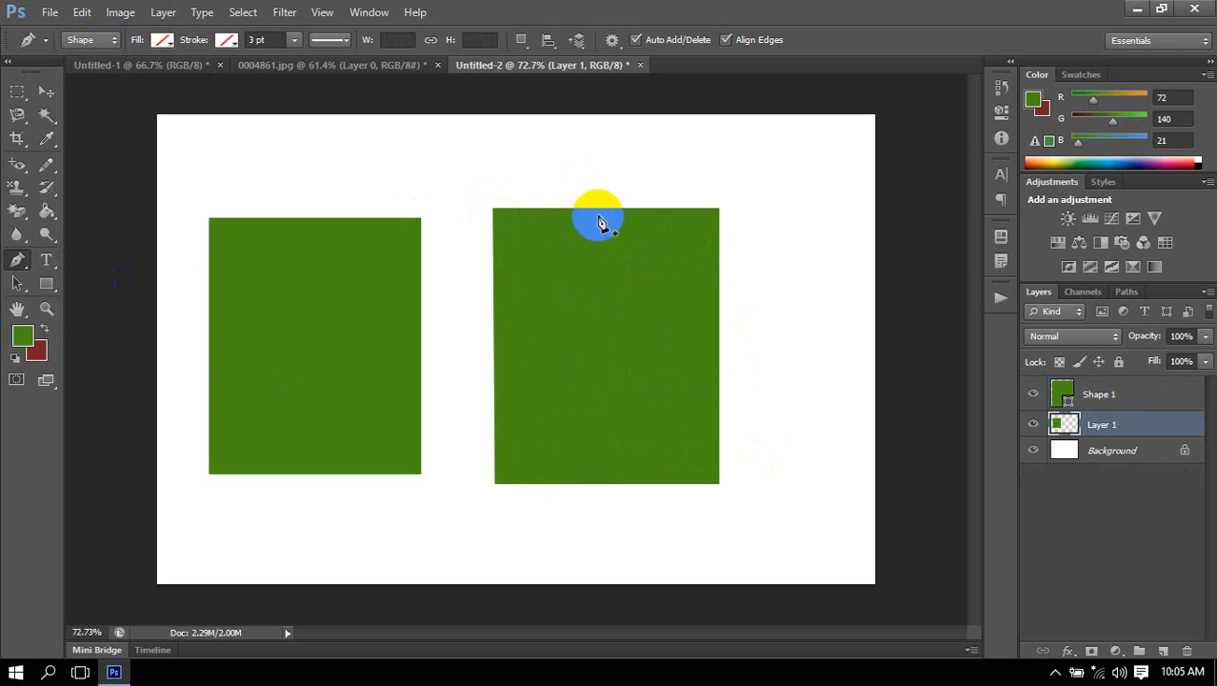
pyautogui.click(682, 214)
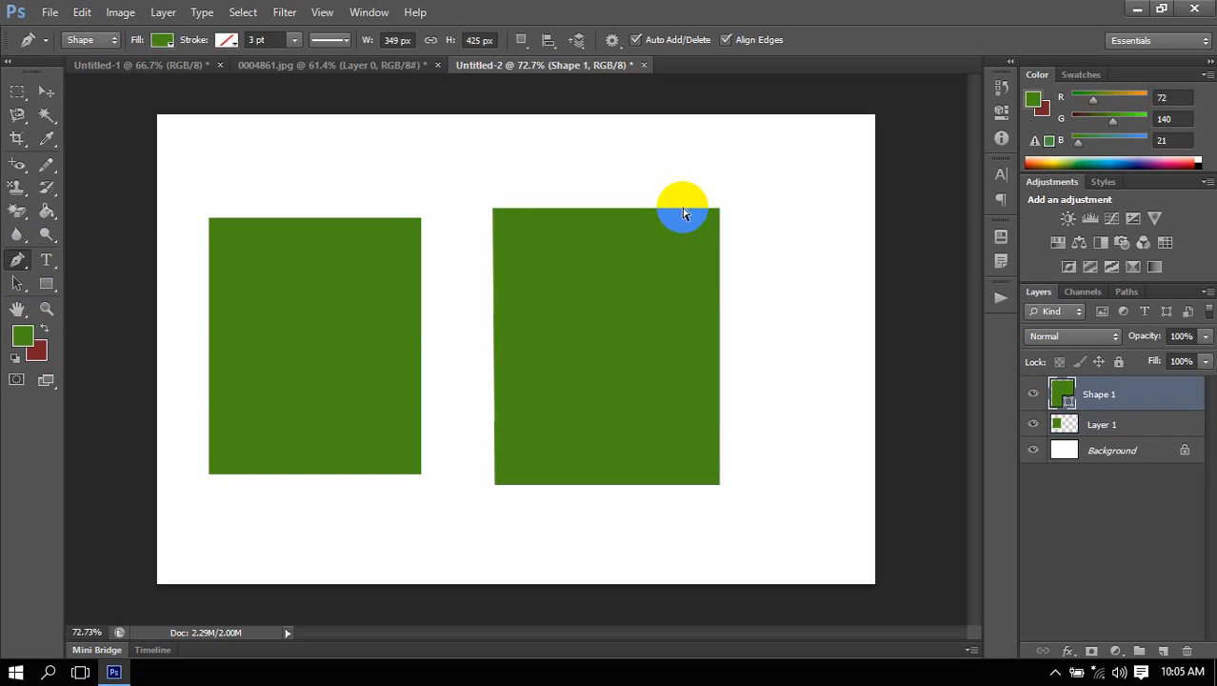
pyautogui.keyDown('ctrl'); pyautogui.click(680, 212); pyautogui.keyUp('ctrl')
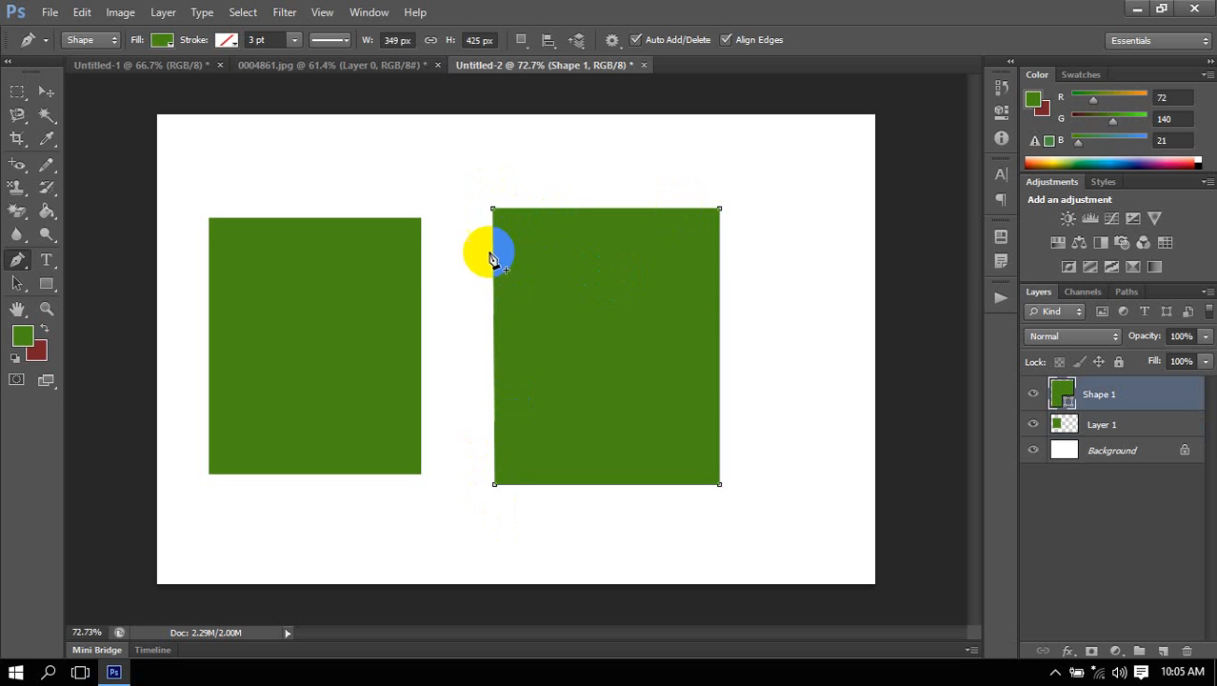
pyautogui.click(609, 208)
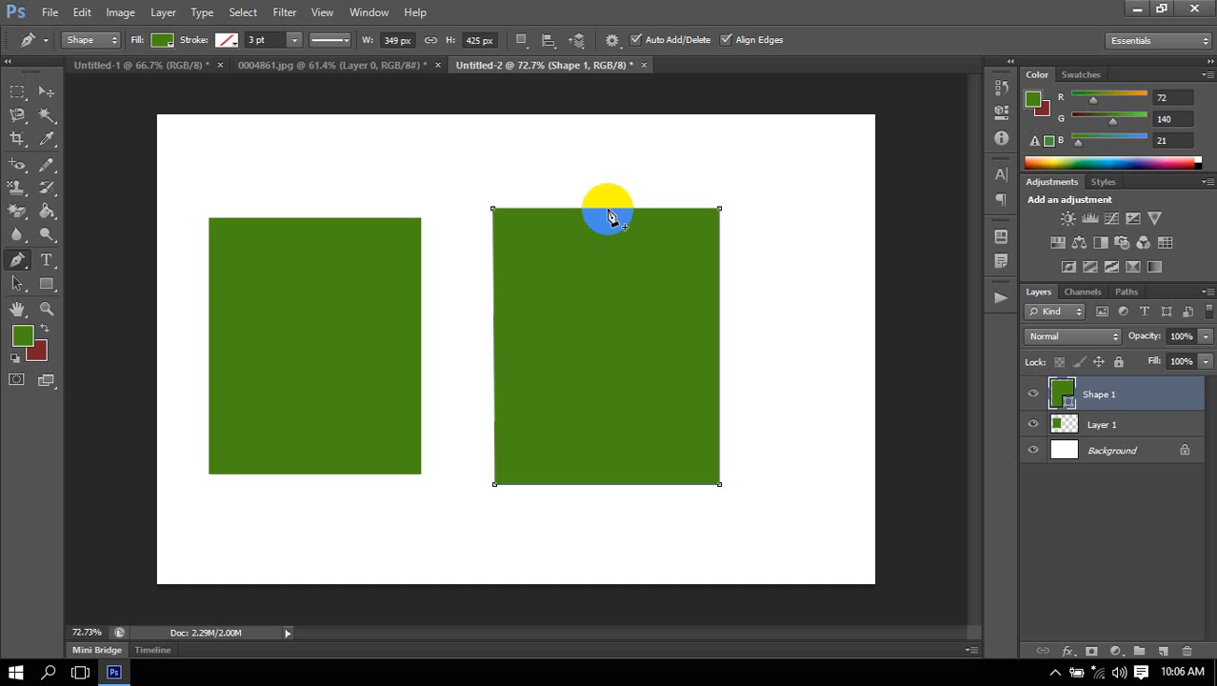
# Try the Pen tool with Auto Add/Delete off, switch to the Add Anchor Point tool and back, and re-enable Auto Add/Delete.
pyautogui.click(636, 40)
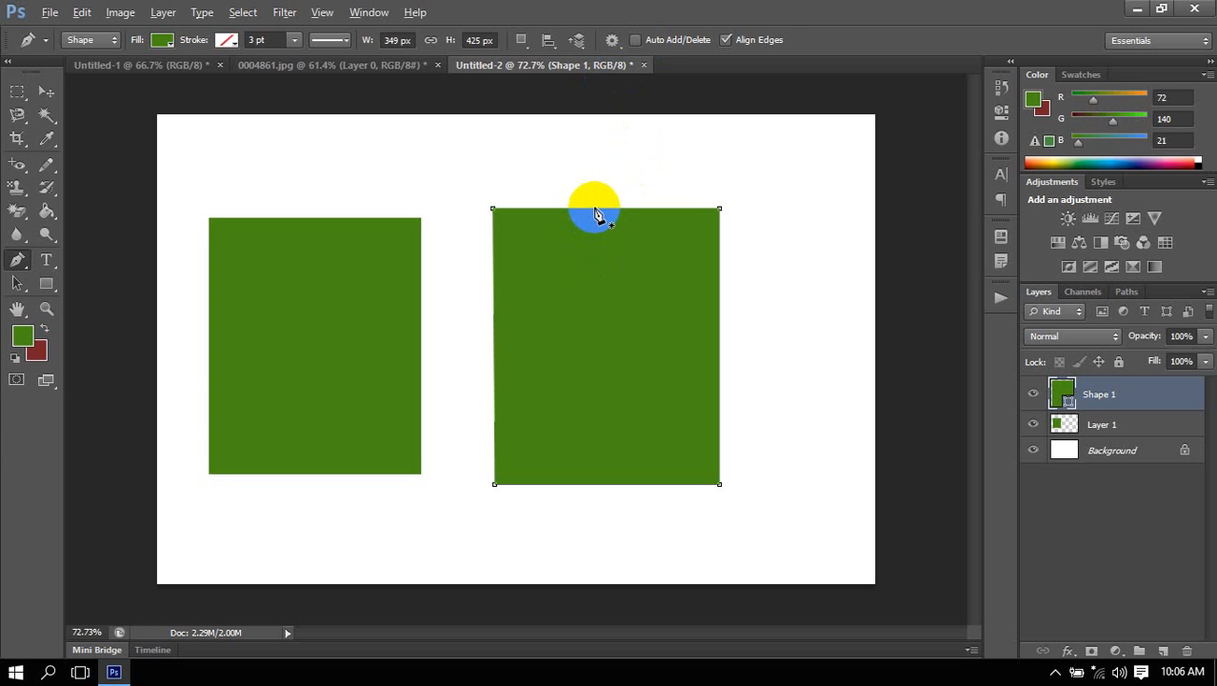
pyautogui.press('alt')
pyautogui.click(20, 259)
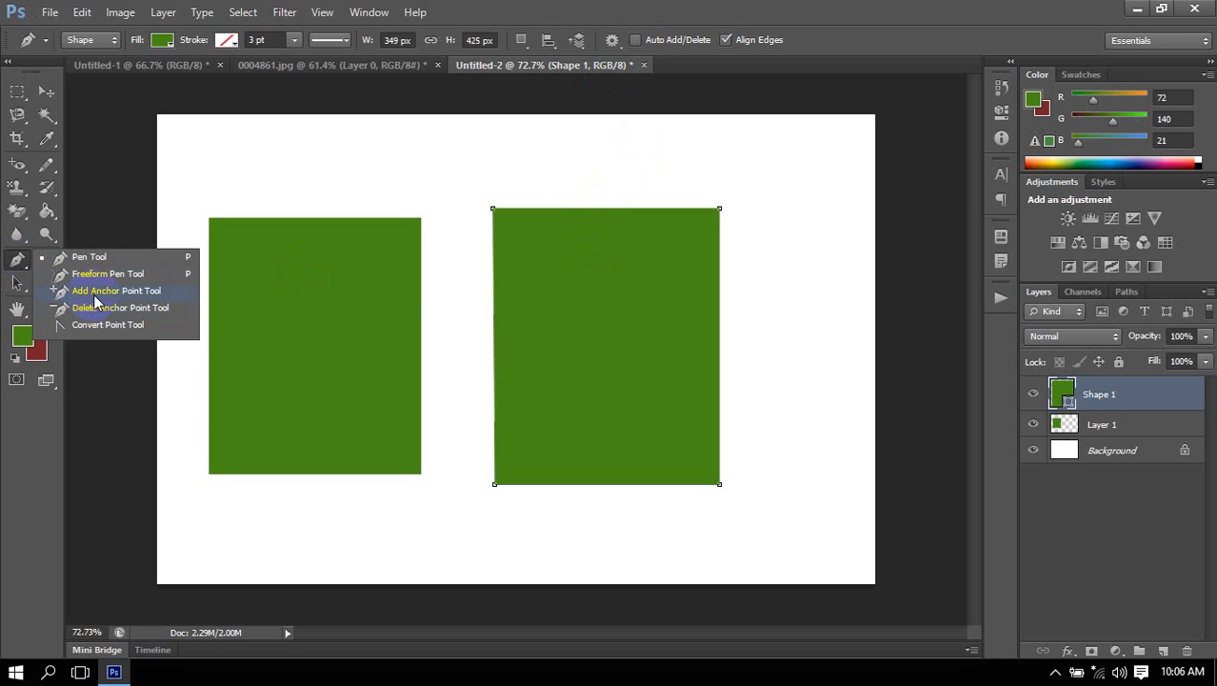
pyautogui.click(101, 292)
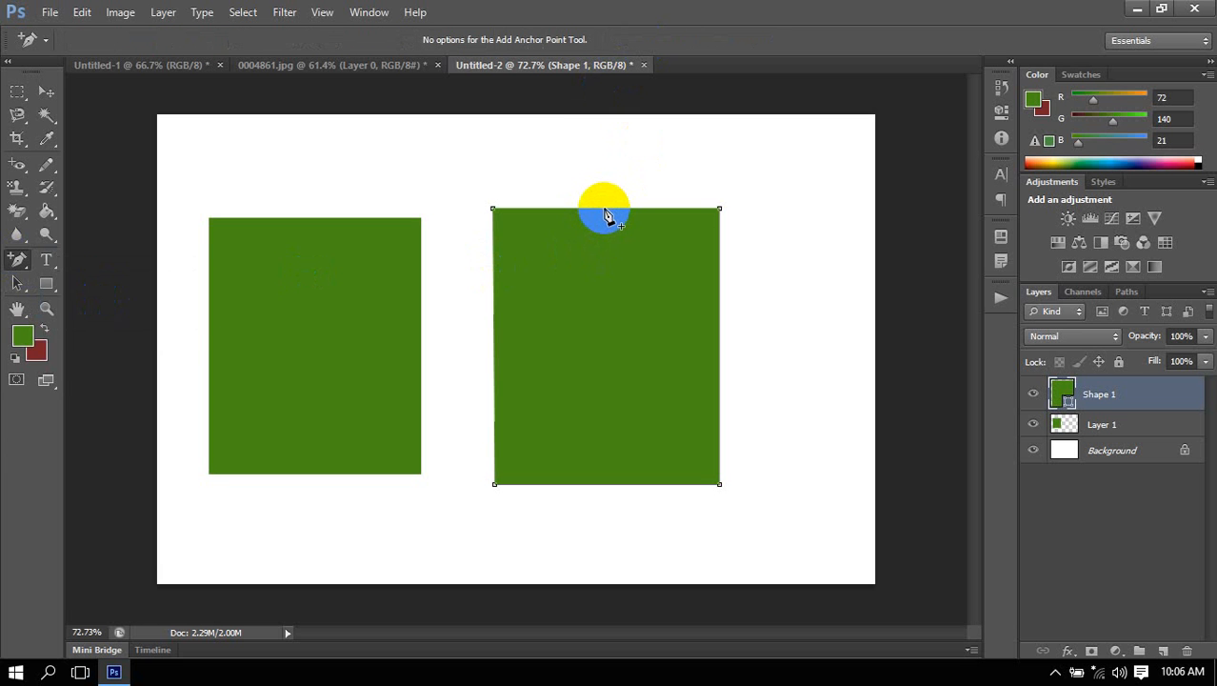
pyautogui.click(17, 259)
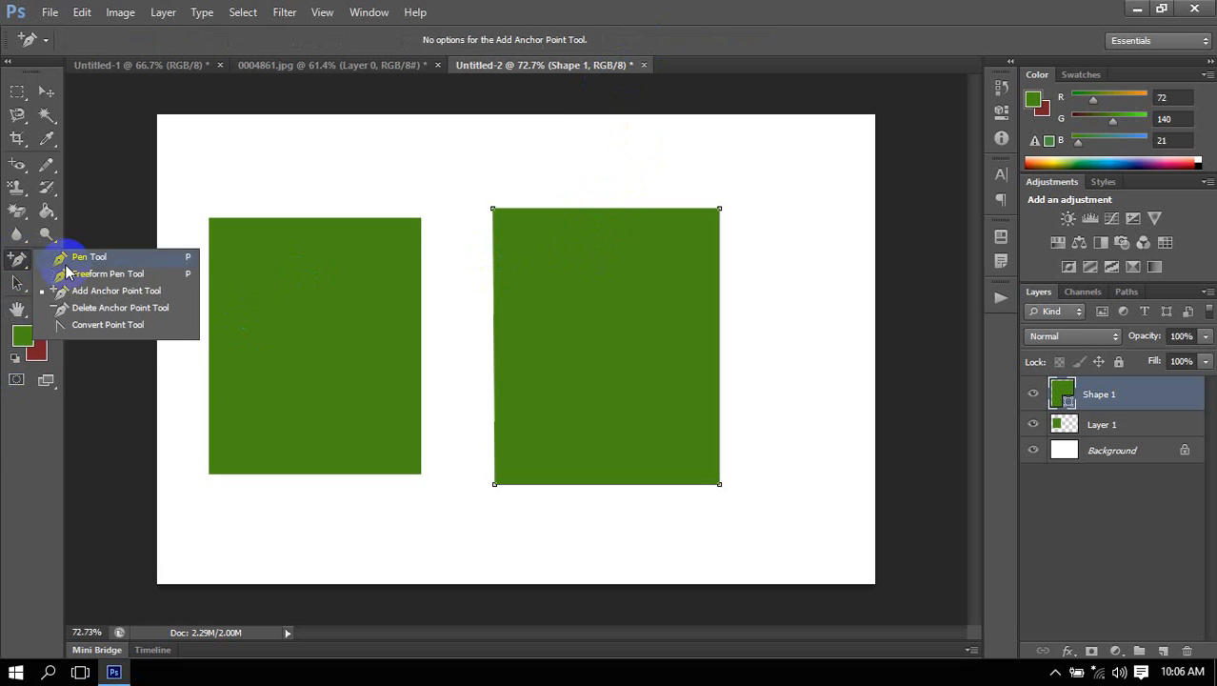
pyautogui.click(101, 253)
pyautogui.click(653, 40)
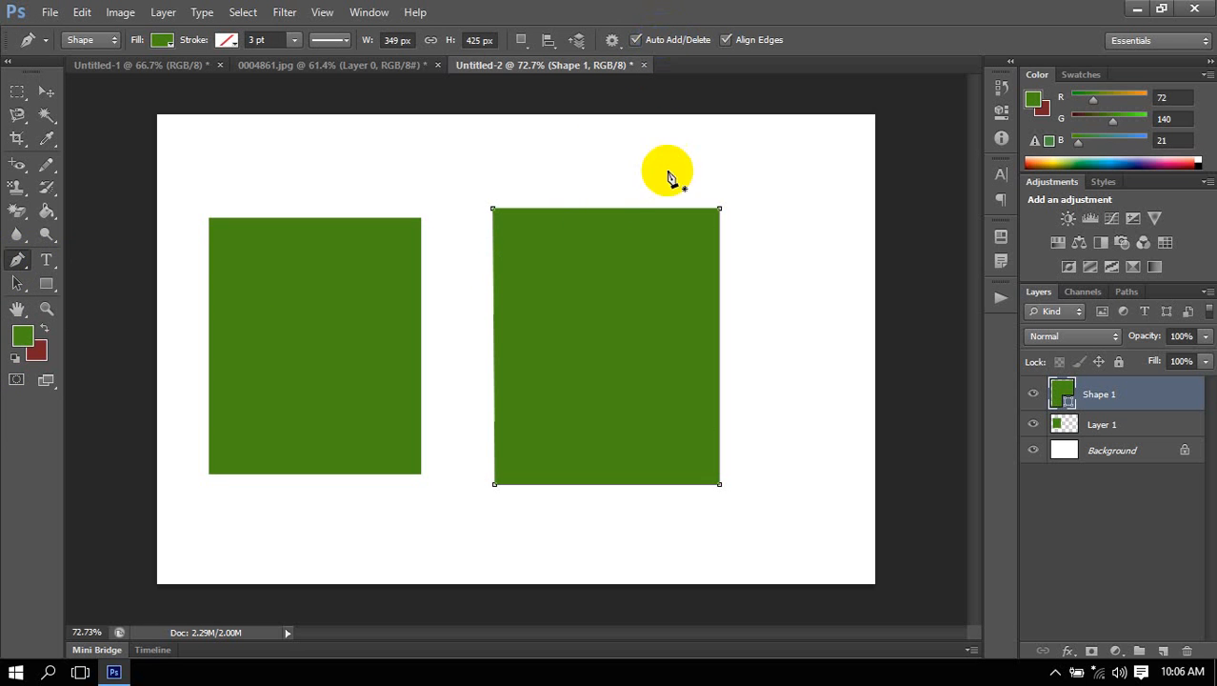
# Add an anchor point at the middle of the Shape 1 rectangle's top edge and nudge it down into a shallow inward curve.
pyautogui.click(608, 208)
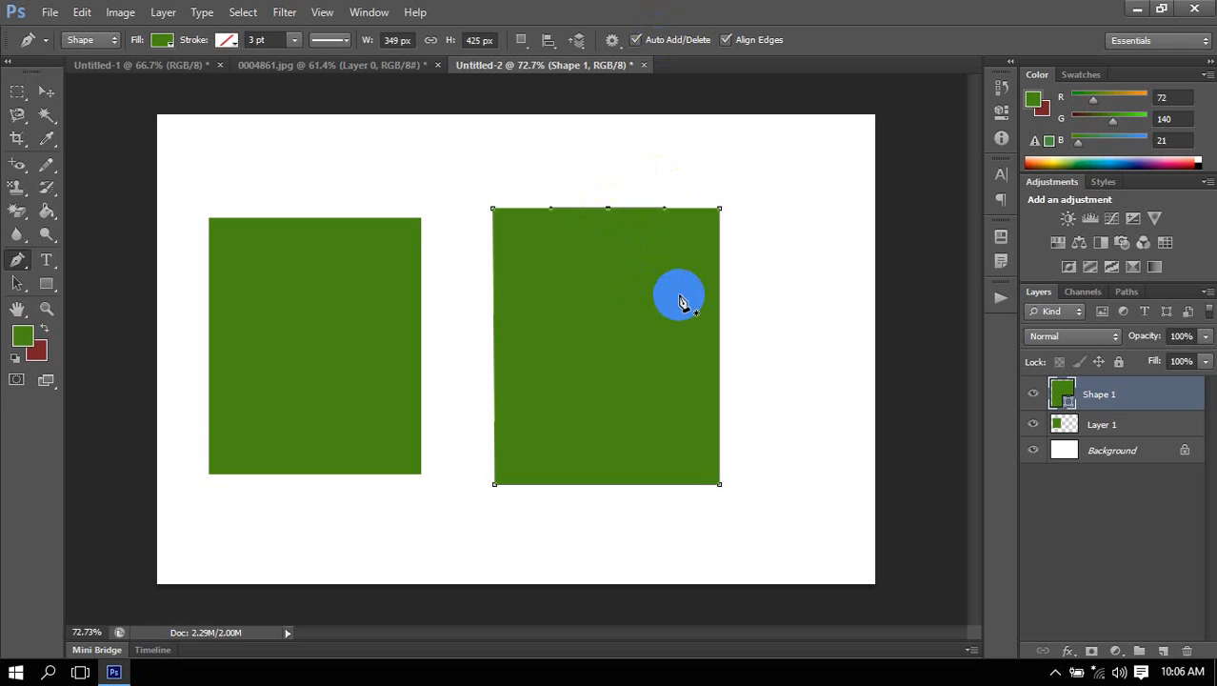
pyautogui.press('Down')
pyautogui.press('Down')
pyautogui.press('Down')
pyautogui.press('Down')
pyautogui.press('Down')
pyautogui.press('Down')
pyautogui.press('Down')
pyautogui.press('Down')
pyautogui.press('Down')
pyautogui.press('Down')
pyautogui.press('Down')
pyautogui.press('Down')
pyautogui.press('Down')
pyautogui.press('Down')
pyautogui.press('Down')
pyautogui.press('Down')
pyautogui.press('Down')
pyautogui.press('Down')
pyautogui.press('Down')
pyautogui.press('Down')
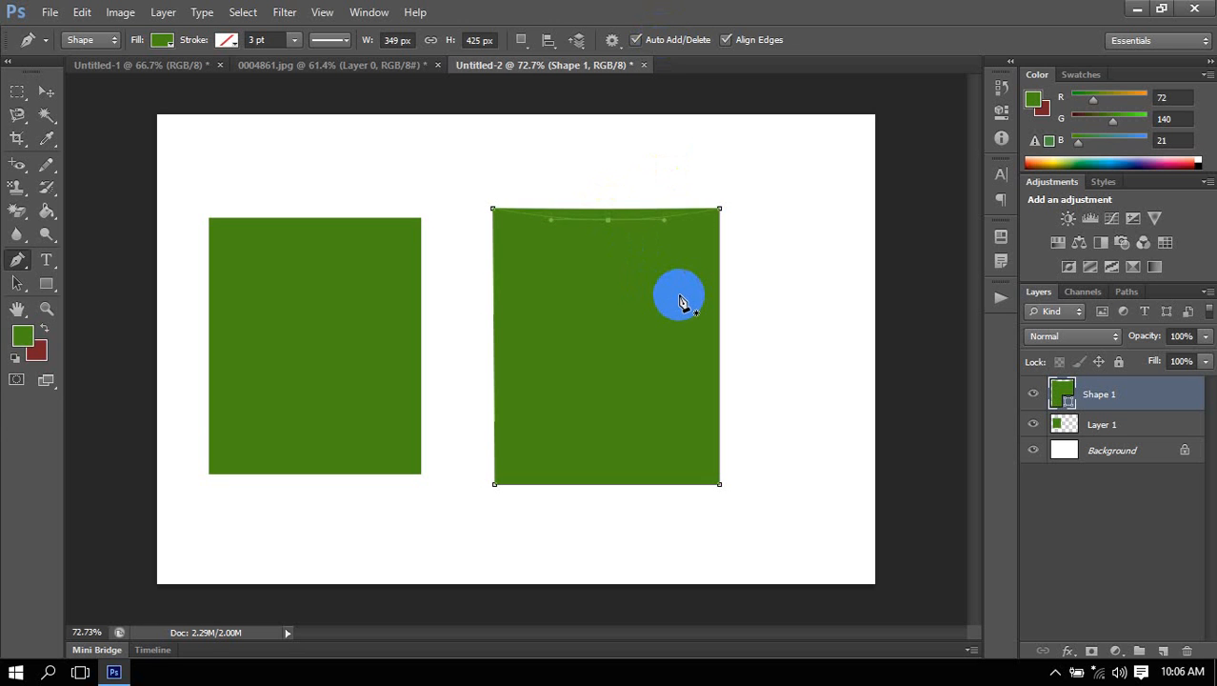
pyautogui.press('Down')
pyautogui.press('Down')
pyautogui.press('Down')
pyautogui.press('Down')
pyautogui.press('Down')
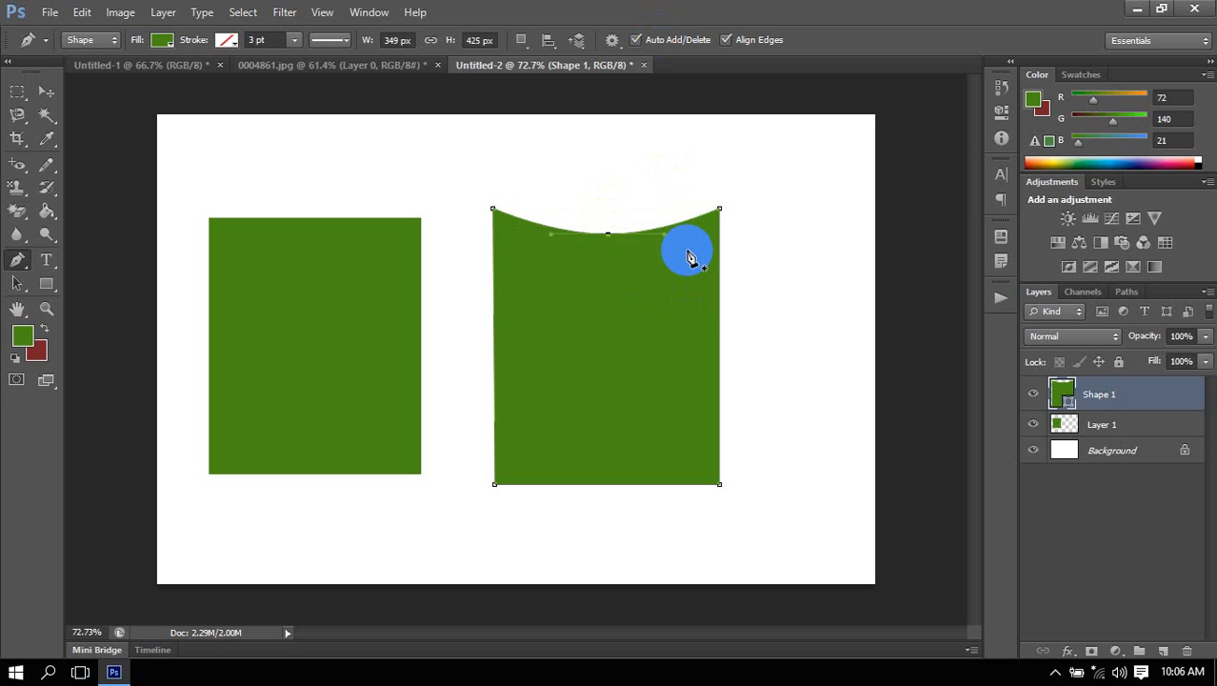
# Pull the top edge's middle anchor point down to just below the rectangle's centre, forming a deep inward curve.
pyautogui.keyDown('ctrl'); pyautogui.click(610, 232); pyautogui.keyUp('ctrl')
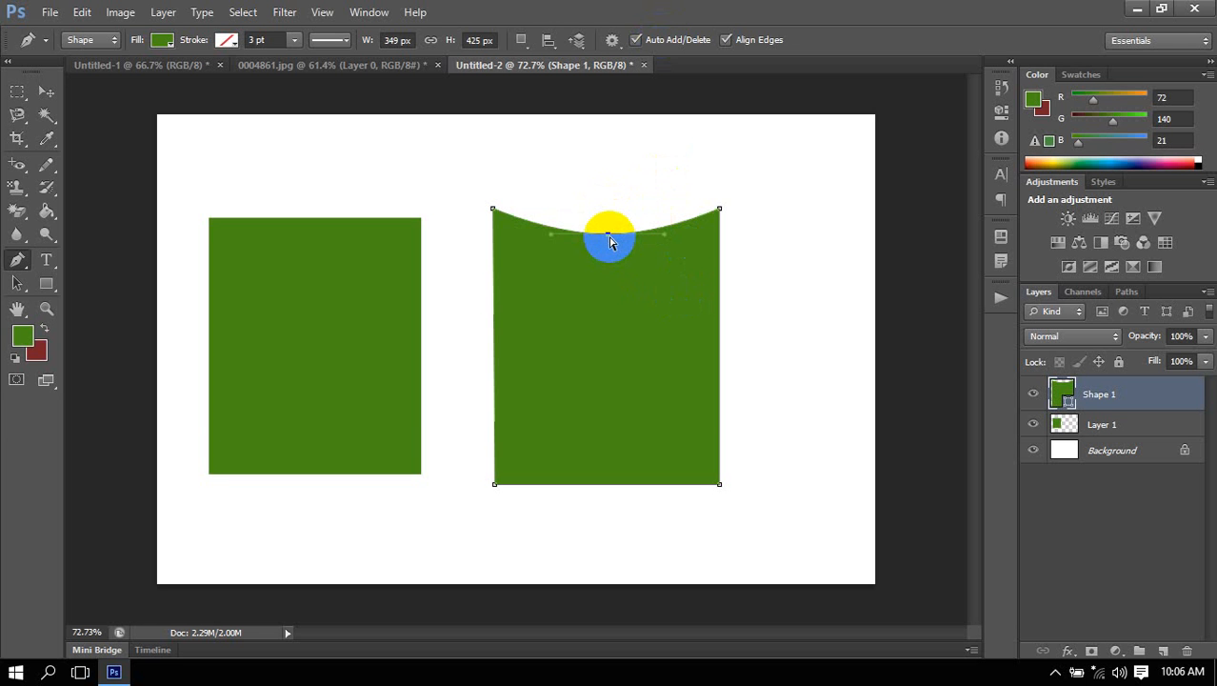
pyautogui.moveTo(611, 242)
pyautogui.mouseDown()
pyautogui.moveTo(600, 280)
pyautogui.moveTo(619, 368)
pyautogui.mouseUp()
pyautogui.click(855, 428)
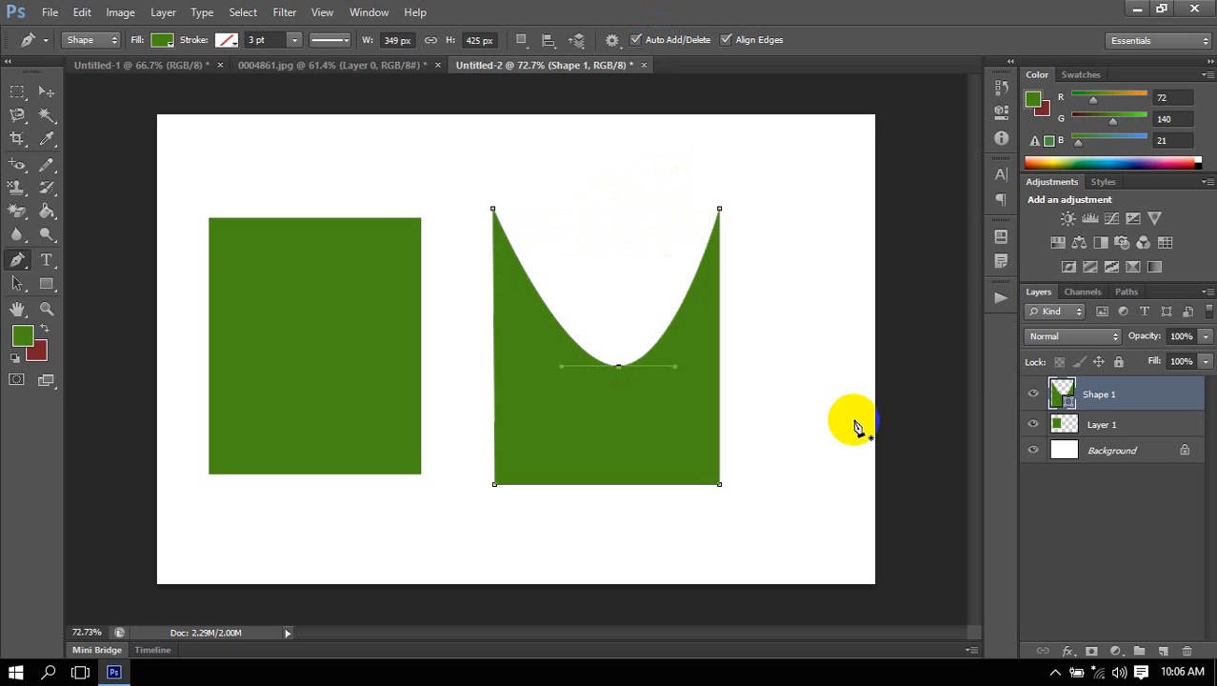
pyautogui.moveTo(717, 398); pyautogui.dragTo(677, 377)
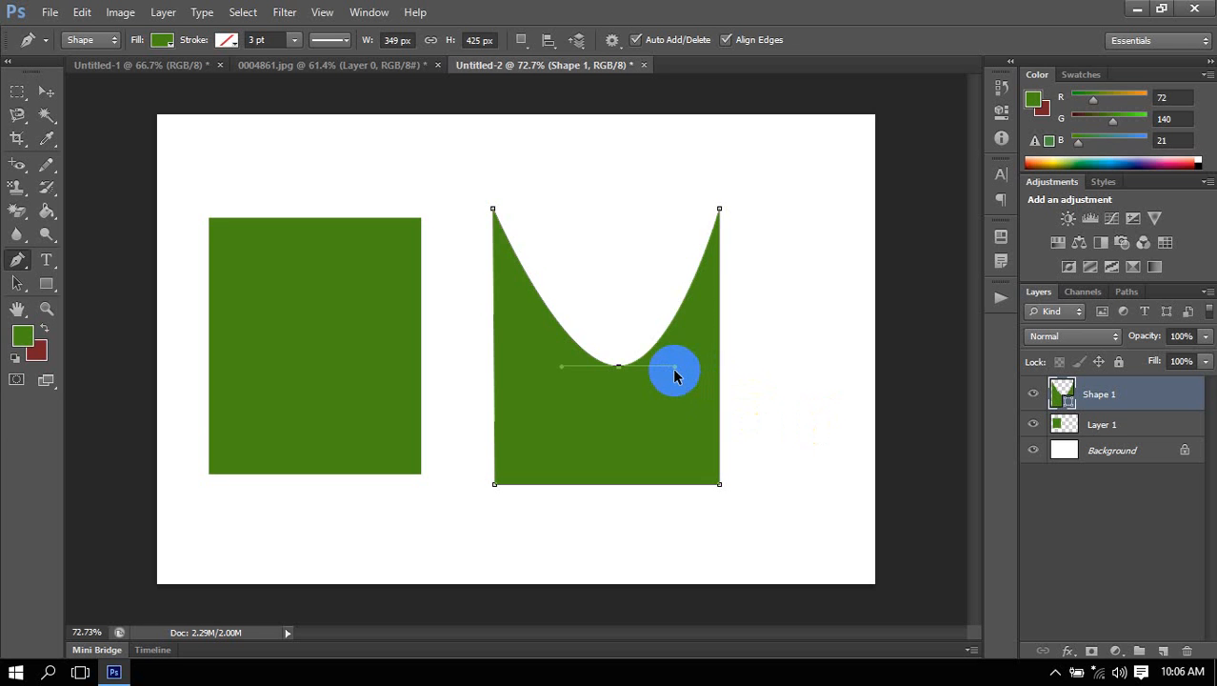
# Undo the top-edge curve and its added anchor point, and reactivate the Shape 1 rectangle's path.
pyautogui.hotkey('ctrl', 'z')
pyautogui.hotkey('ctrl', 'z')
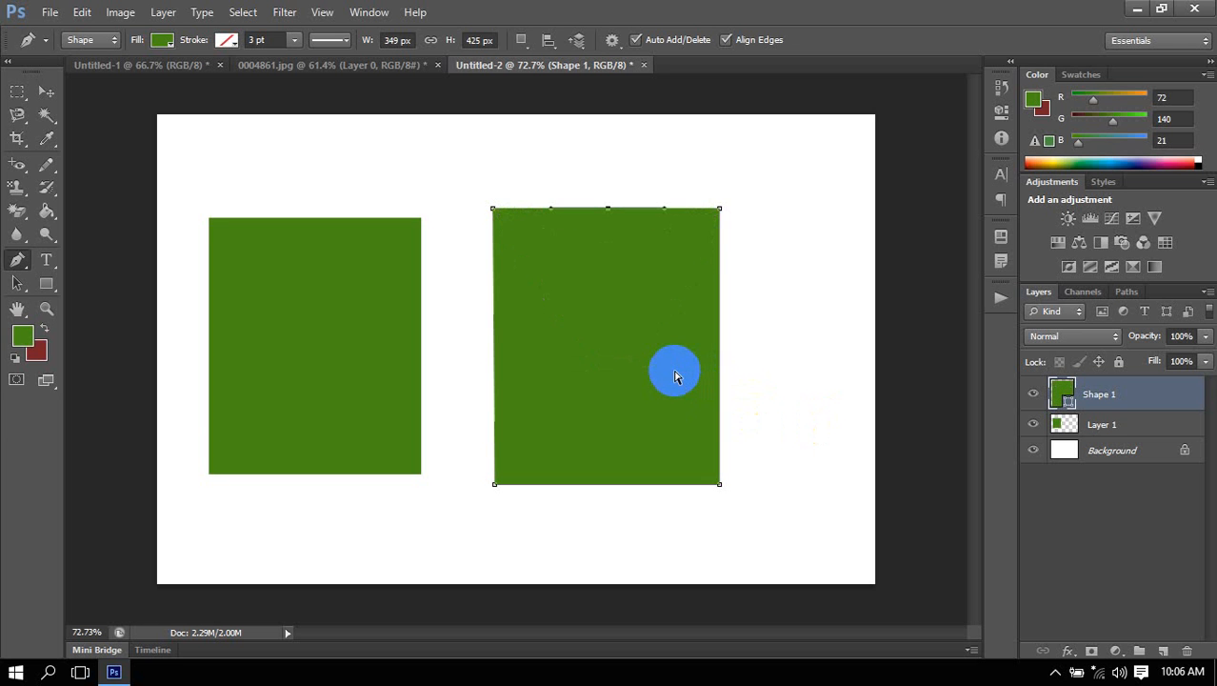
pyautogui.hotkey('alt', '[')
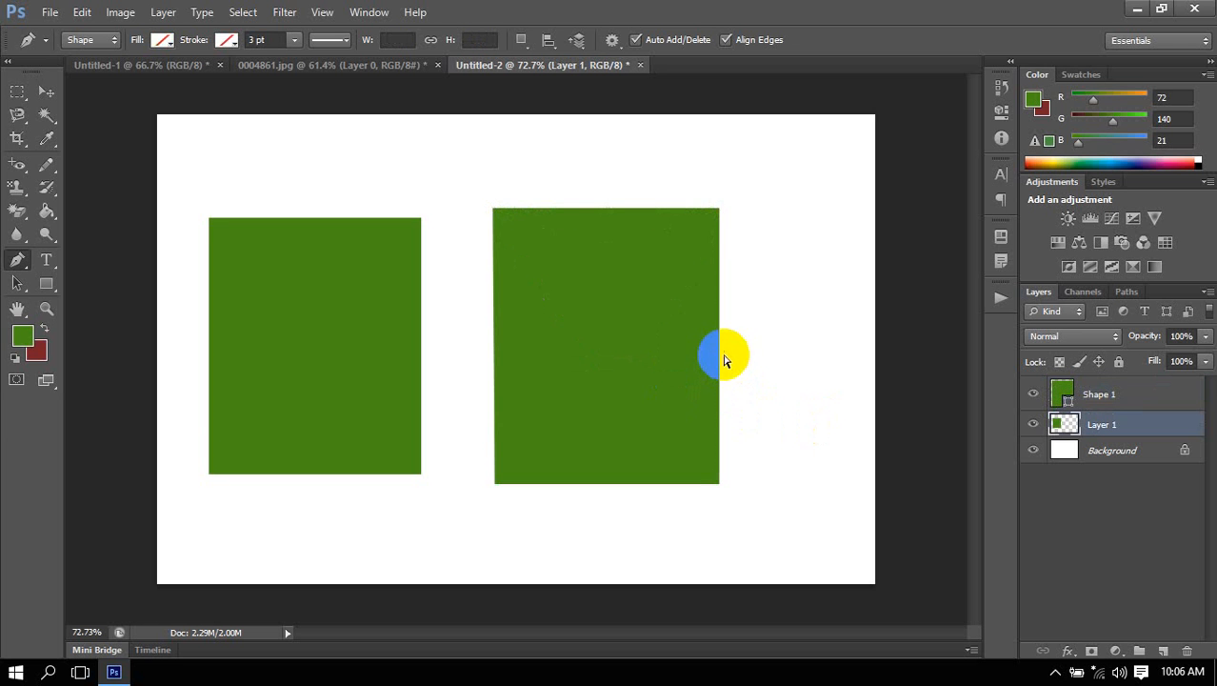
pyautogui.click(719, 356)
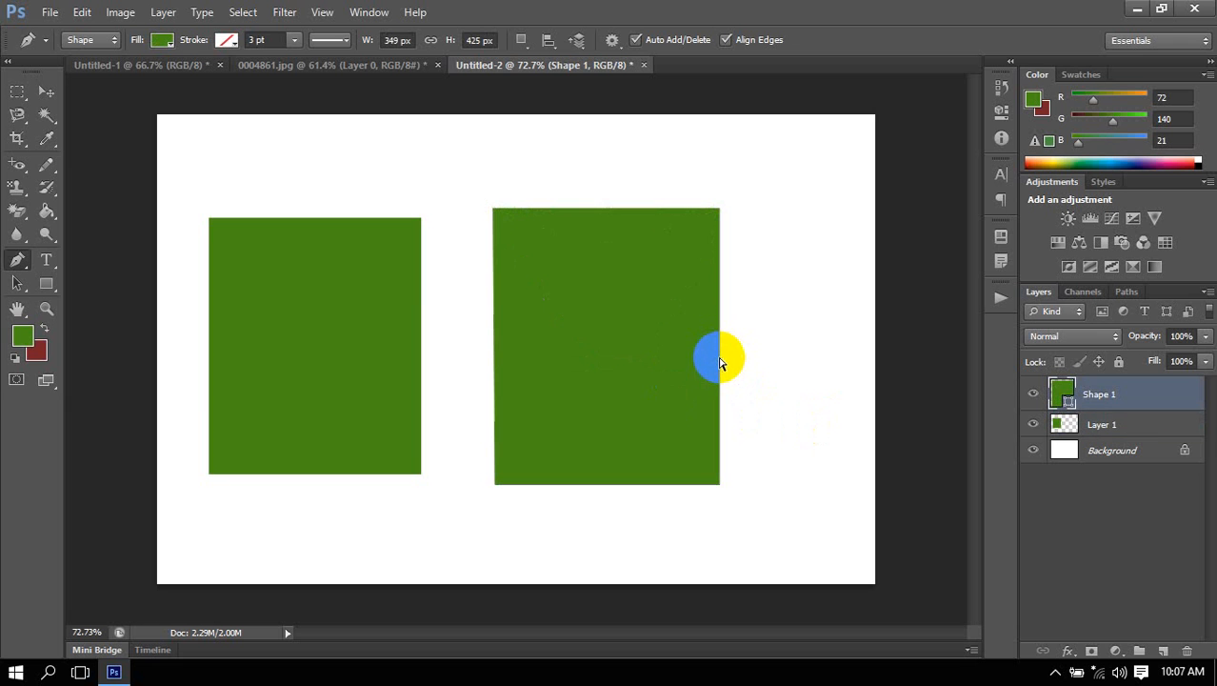
pyautogui.click(721, 356)
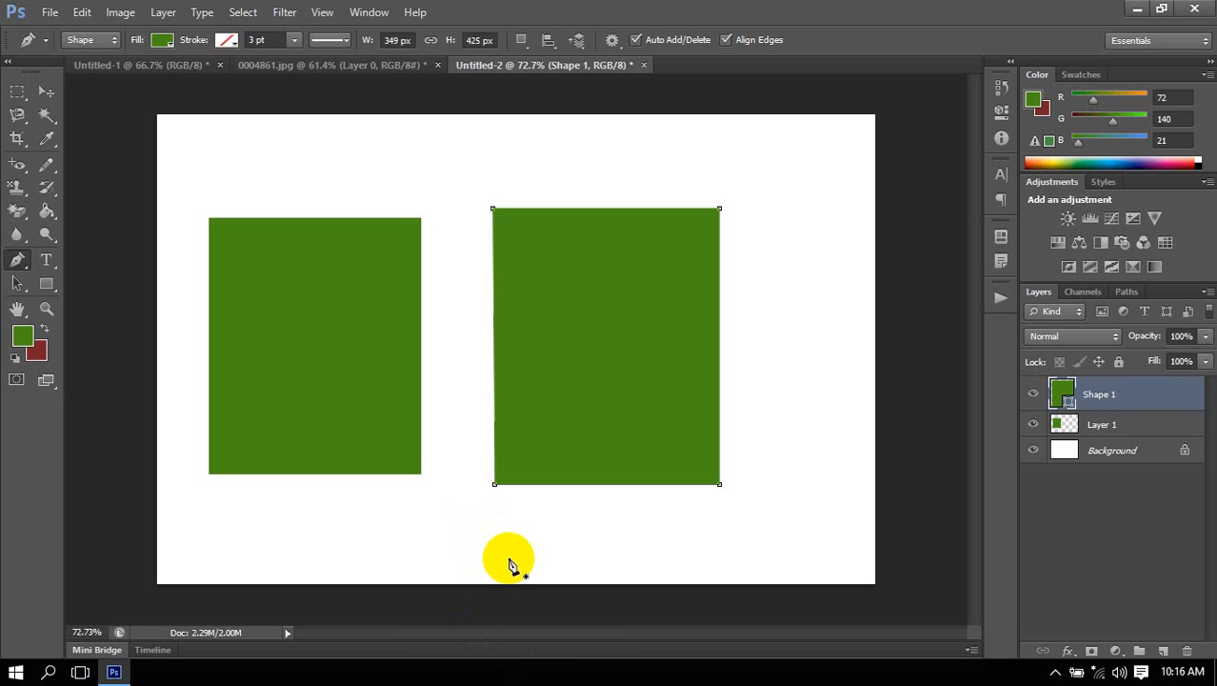
# Add anchor points along the rectangle's lower left edge and near the bottom edge's left end, and pull the path into a curve there.
pyautogui.click(19, 260)
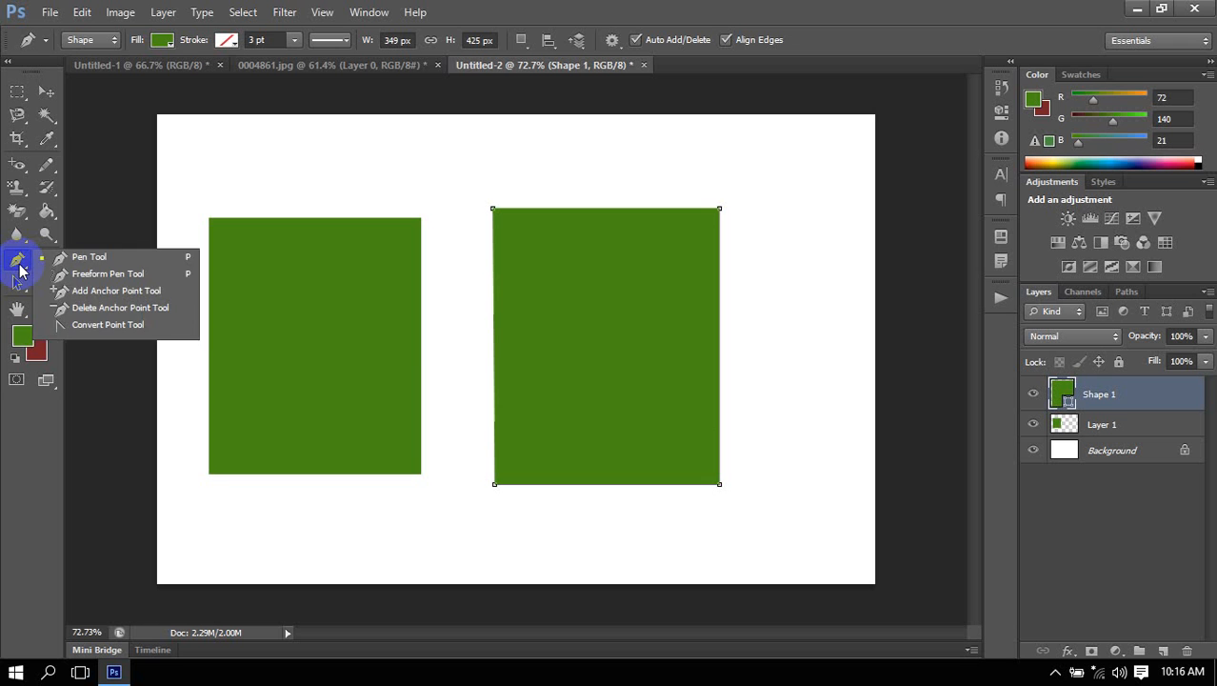
pyautogui.click(57, 272)
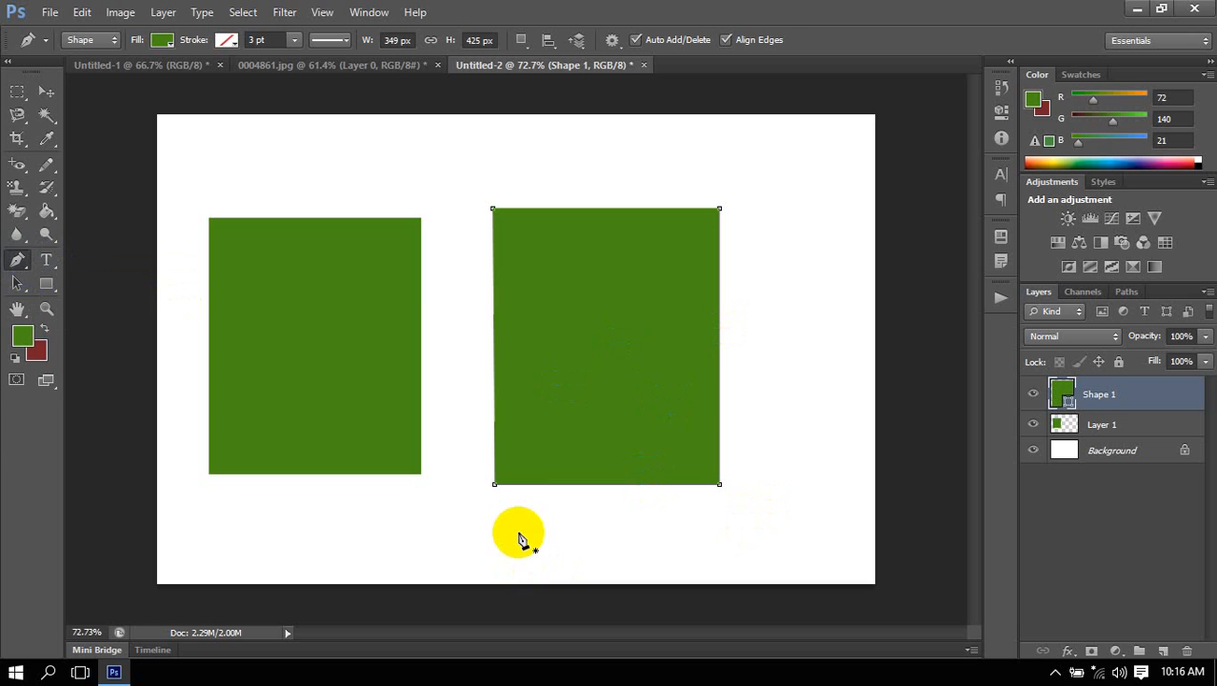
pyautogui.click(494, 435)
pyautogui.click(493, 356)
pyautogui.click(493, 464)
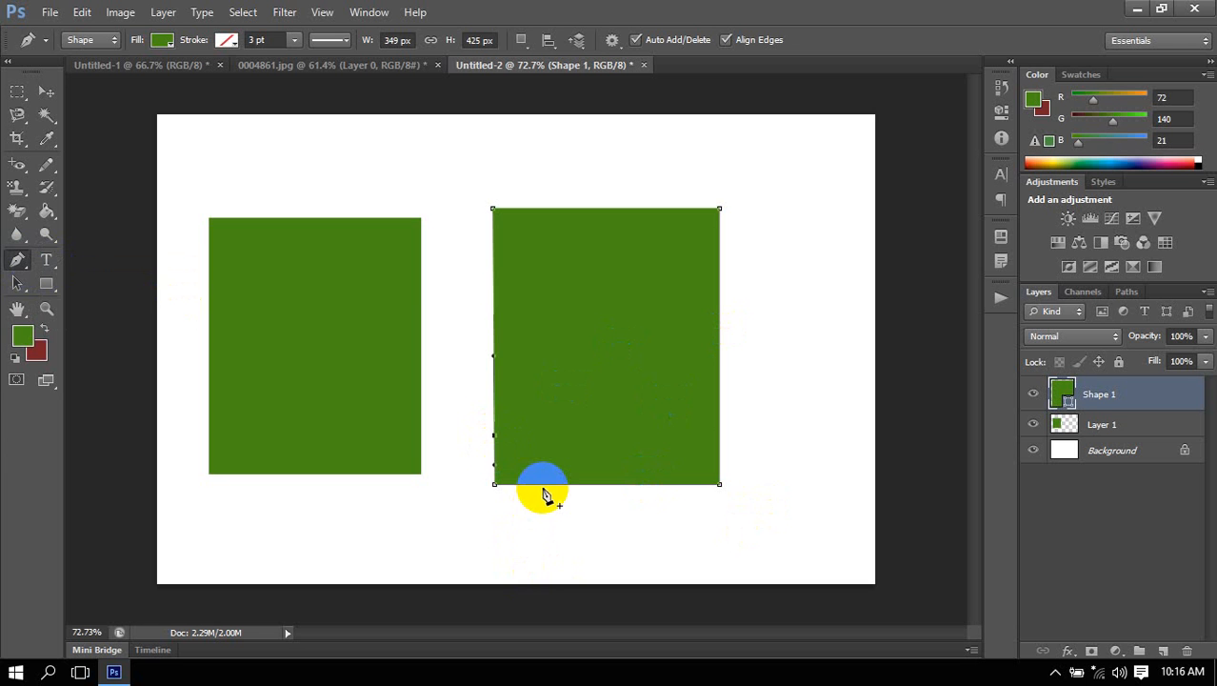
pyautogui.moveTo(545, 490); pyautogui.dragTo(494, 560)
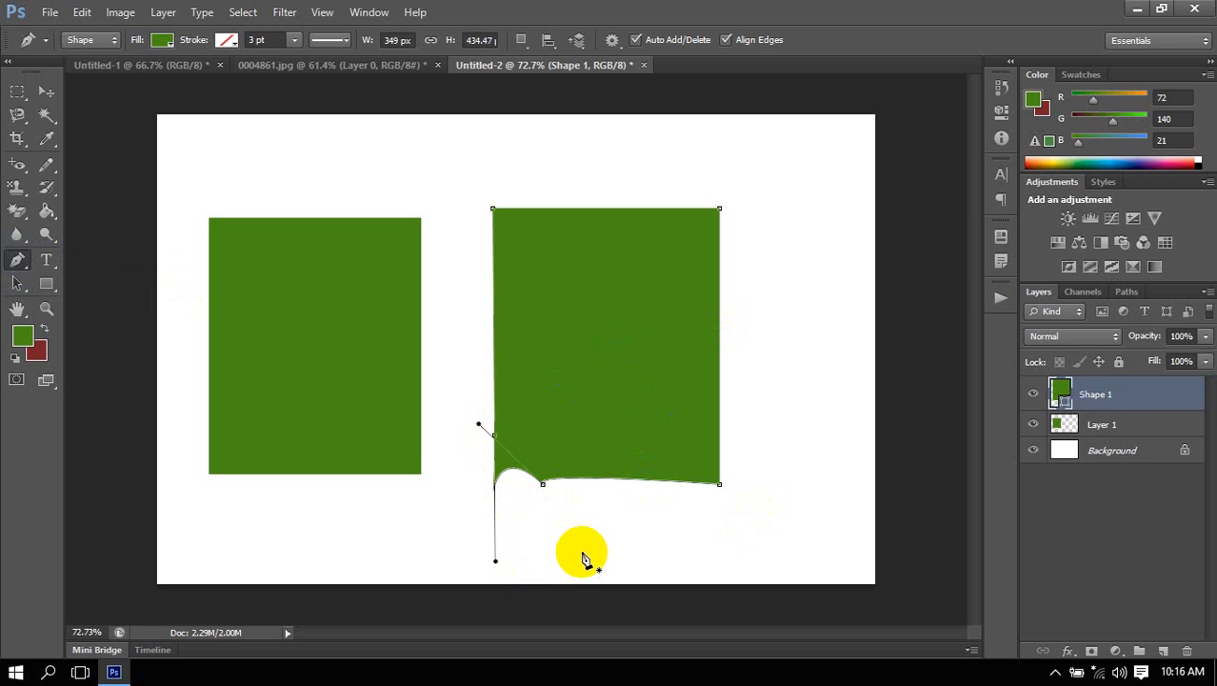
# Remove the rectangle's bottom-left corner anchor point so the corner is cut diagonally between the two neighbouring points.
pyautogui.click(502, 479)
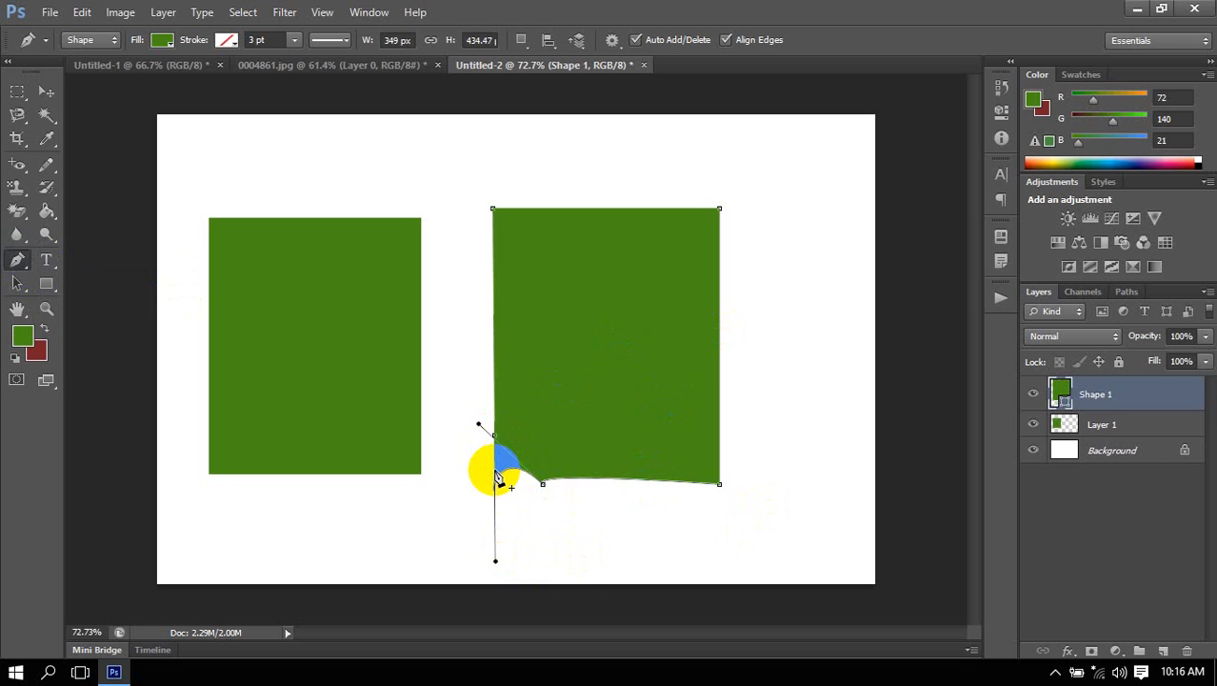
pyautogui.scroll(4, 522, 456)
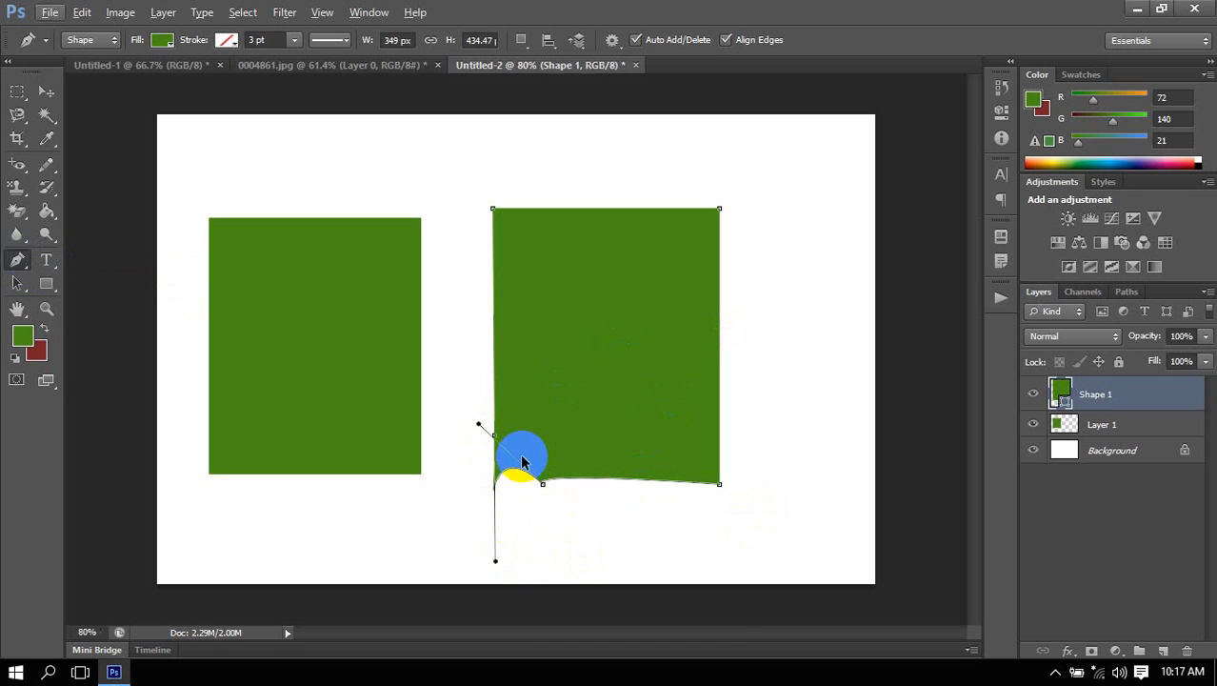
pyautogui.scroll(5, 522, 461)
pyautogui.scroll(-1, 522, 461)
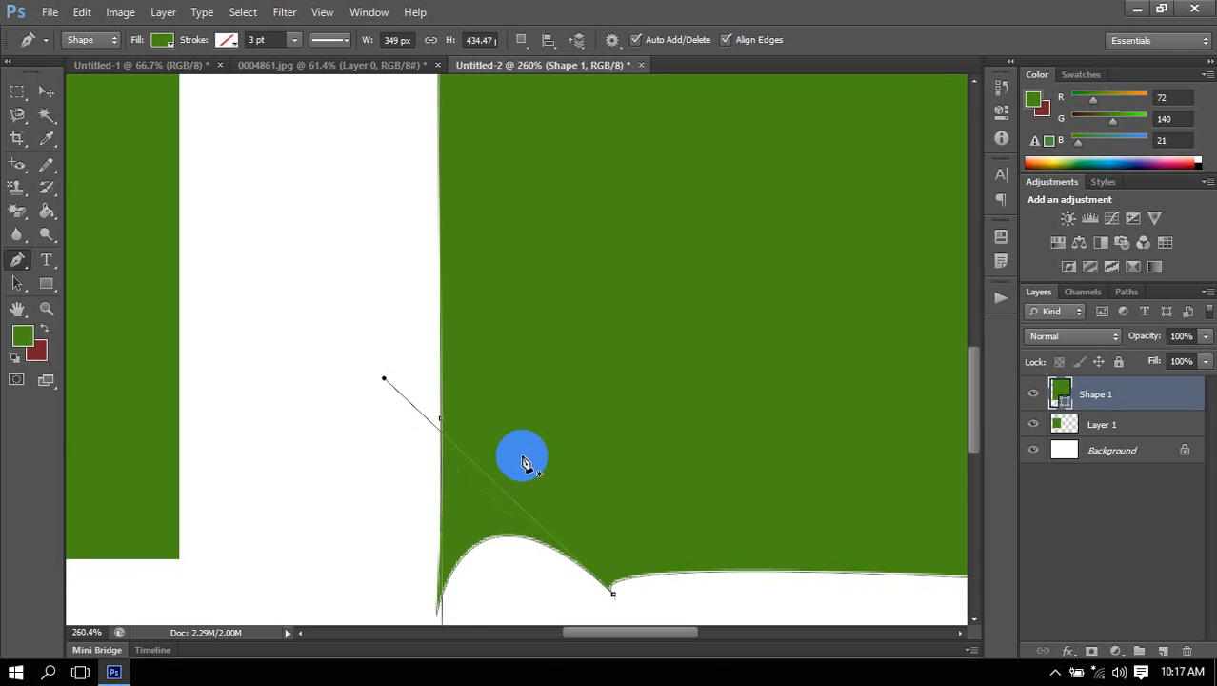
pyautogui.scroll(-3, 522, 461)
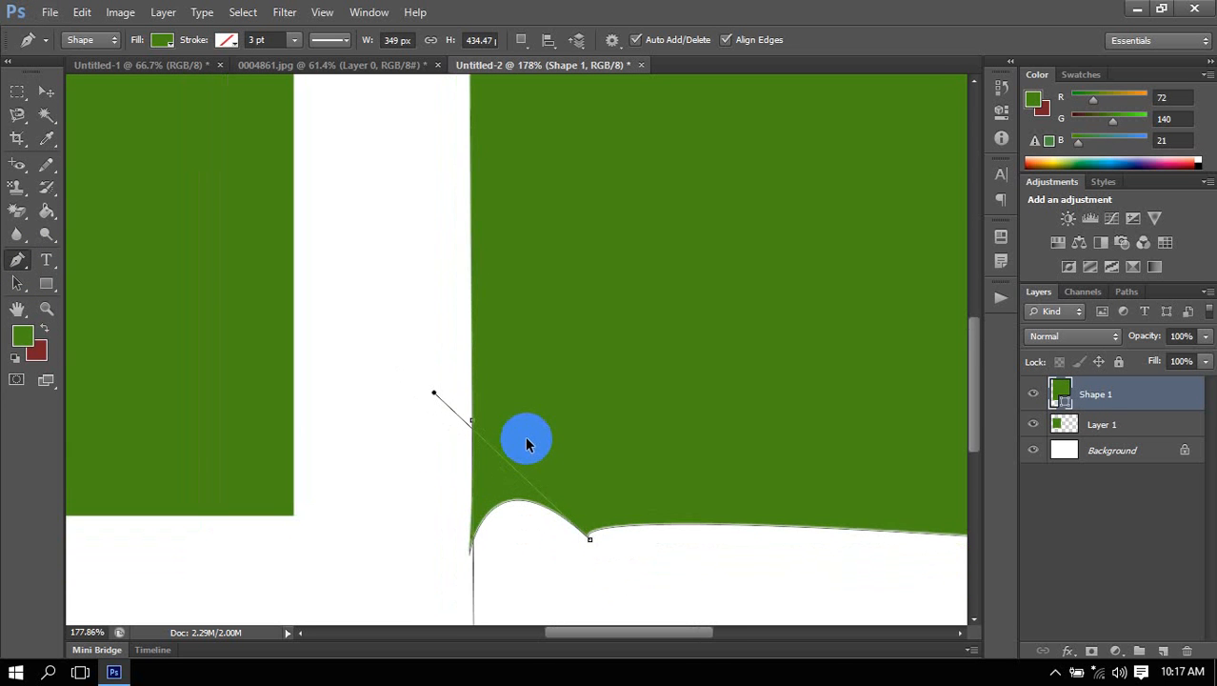
pyautogui.scroll(-4, 527, 444)
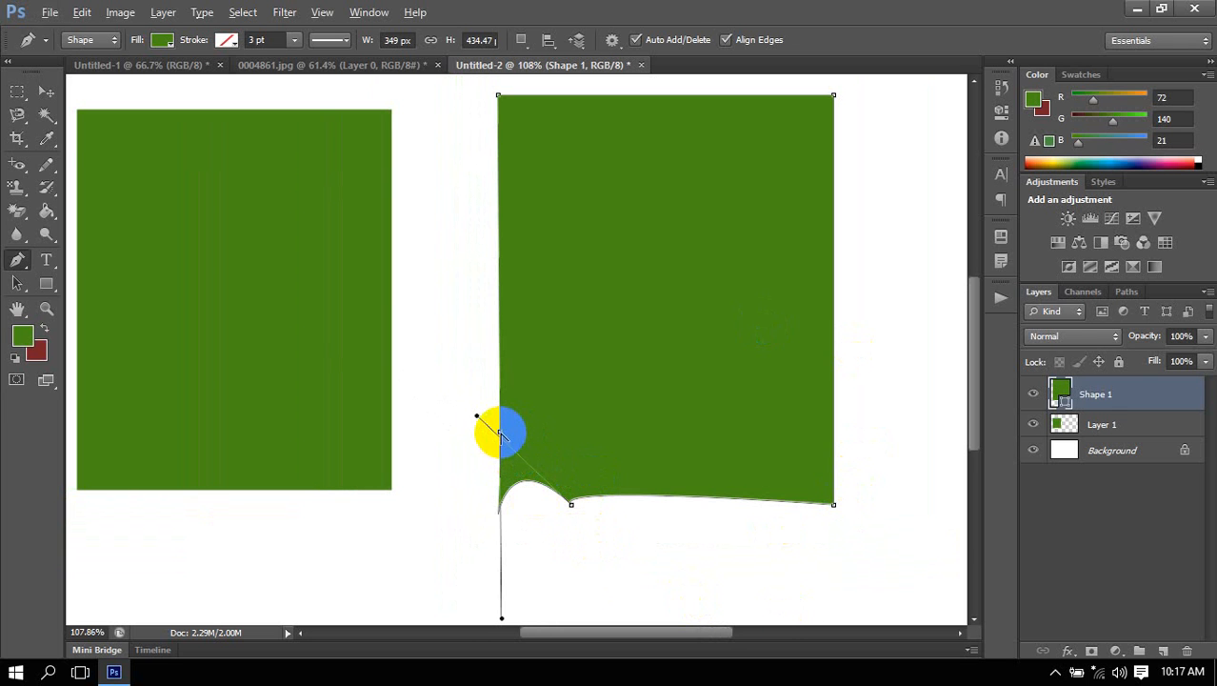
pyautogui.keyDown('alt'); pyautogui.click(499, 434); pyautogui.keyUp('alt')
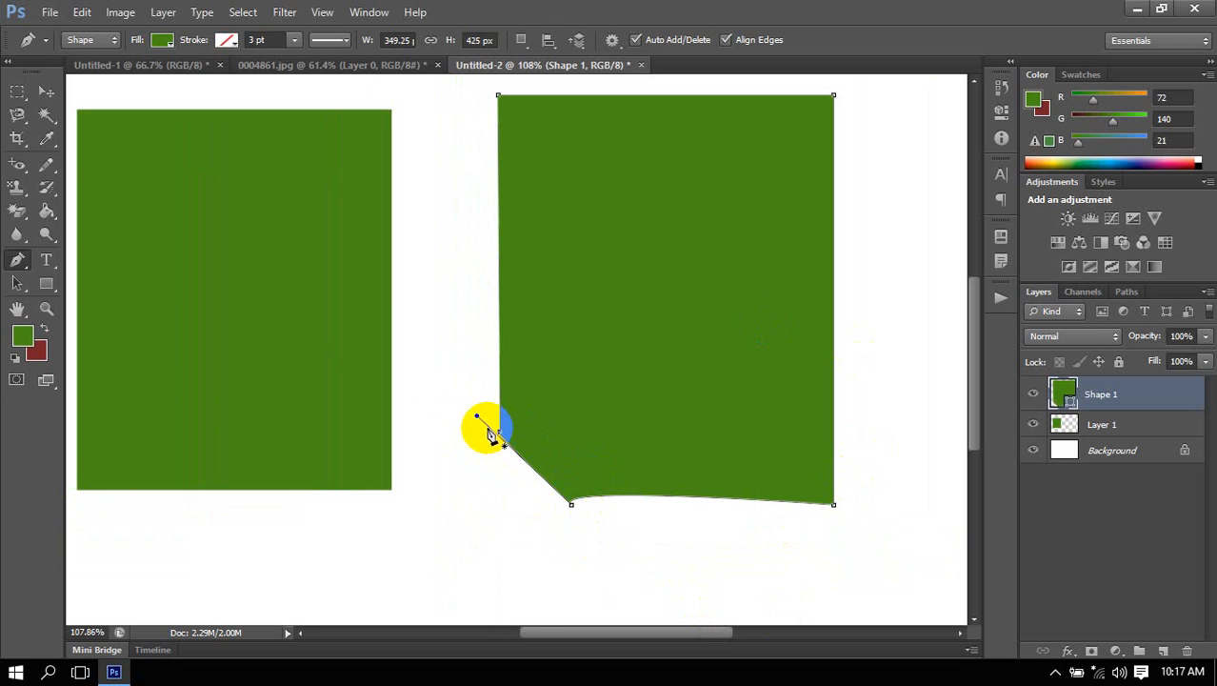
# Try to bend the diagonal corner cut by reshaping its lower anchor point, and undo the attempt.
pyautogui.keyDown('ctrl'); pyautogui.click(571, 505); pyautogui.keyUp('ctrl')
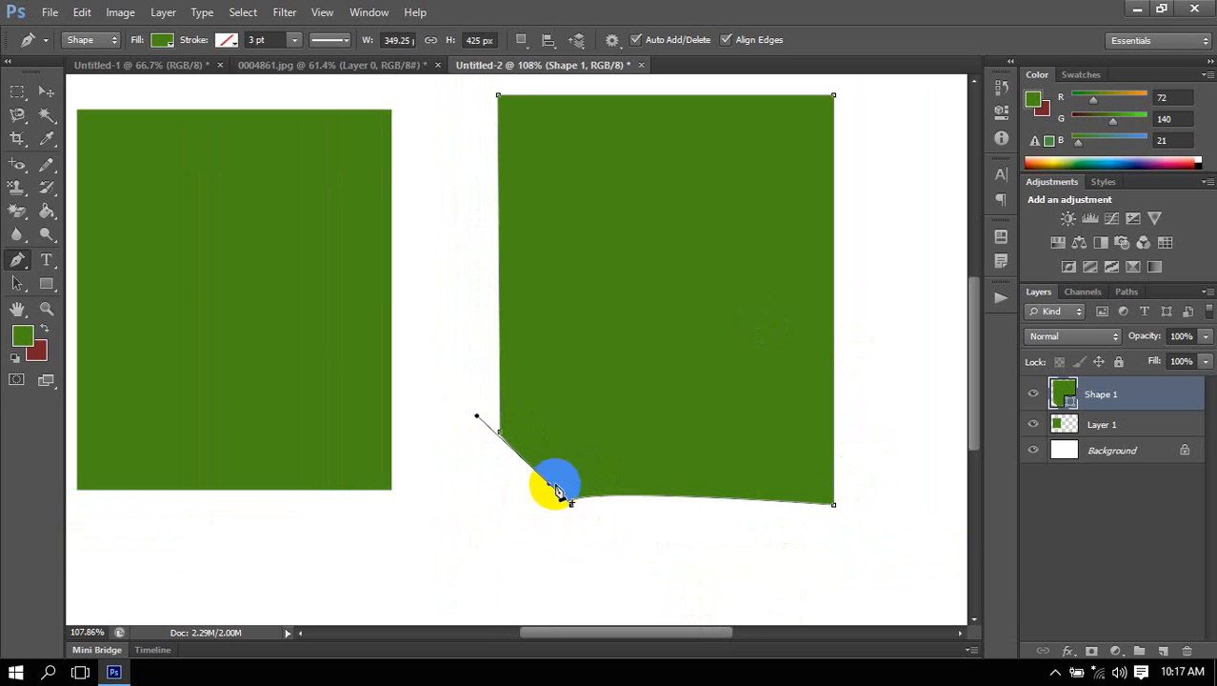
pyautogui.moveTo(549, 485); pyautogui.dragTo(573, 513)
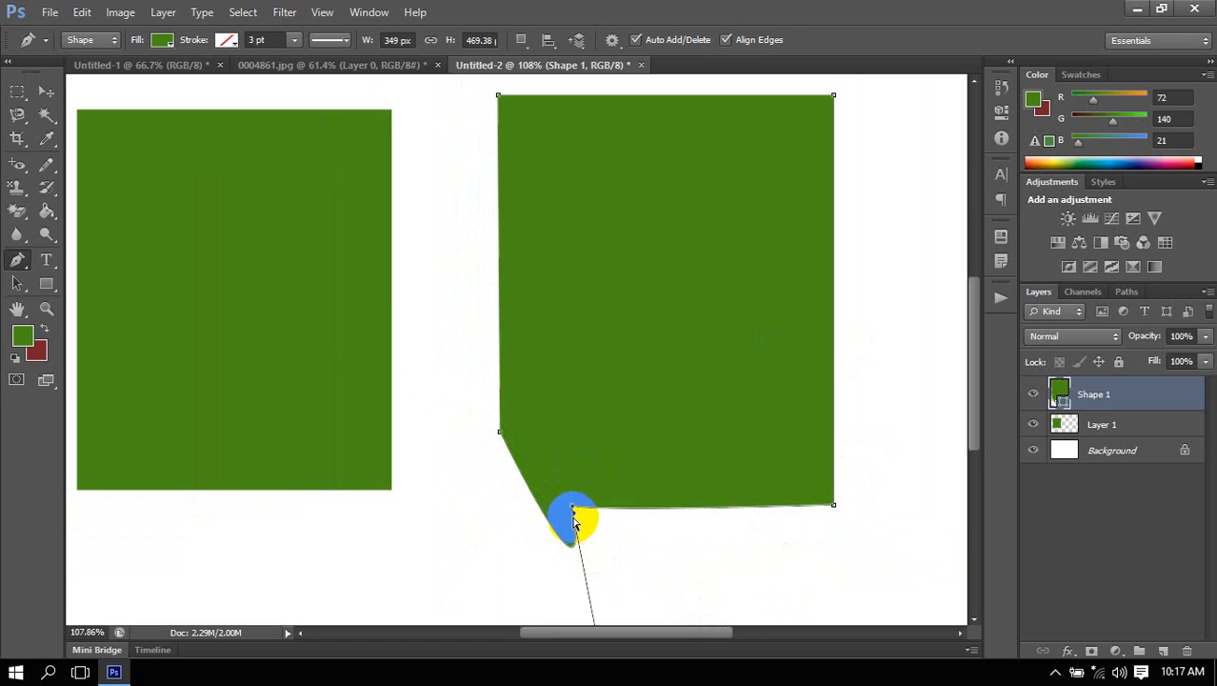
pyautogui.moveTo(588, 535); pyautogui.dragTo(581, 506)
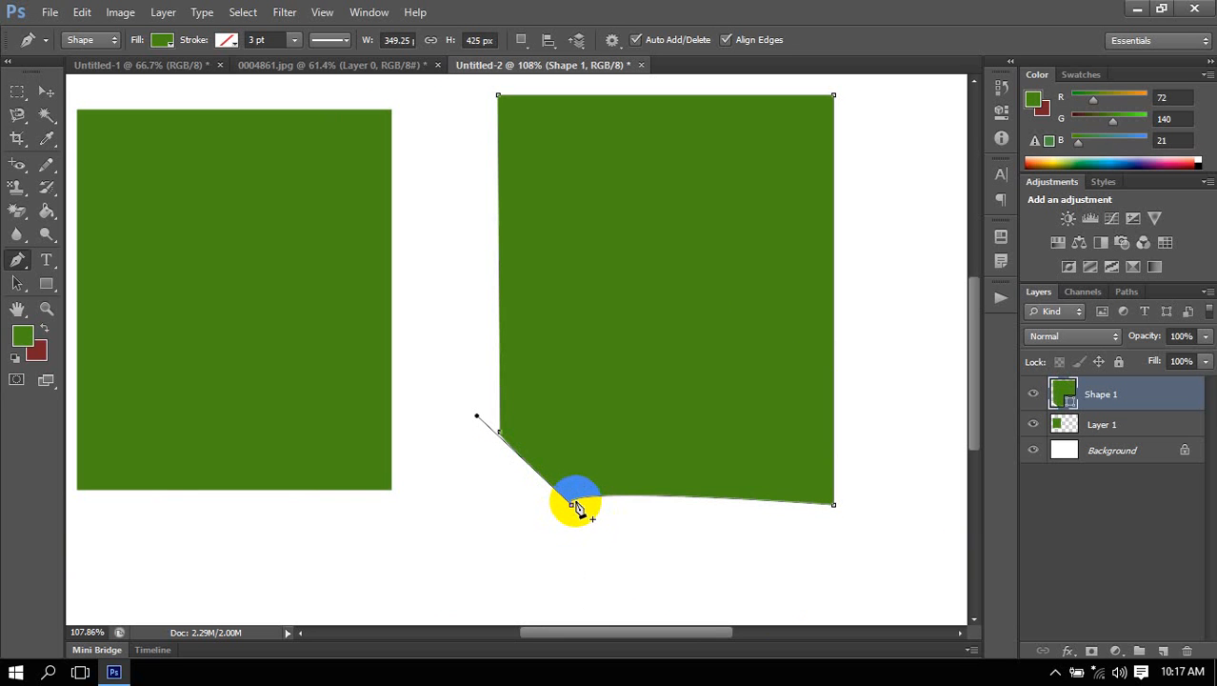
# Round the cut corner by pulling out the bottom anchor's direction handle and reworking the anchor points at the left end of the cut.
pyautogui.click(575, 502)
pyautogui.moveTo(577, 502); pyautogui.dragTo(491, 491)
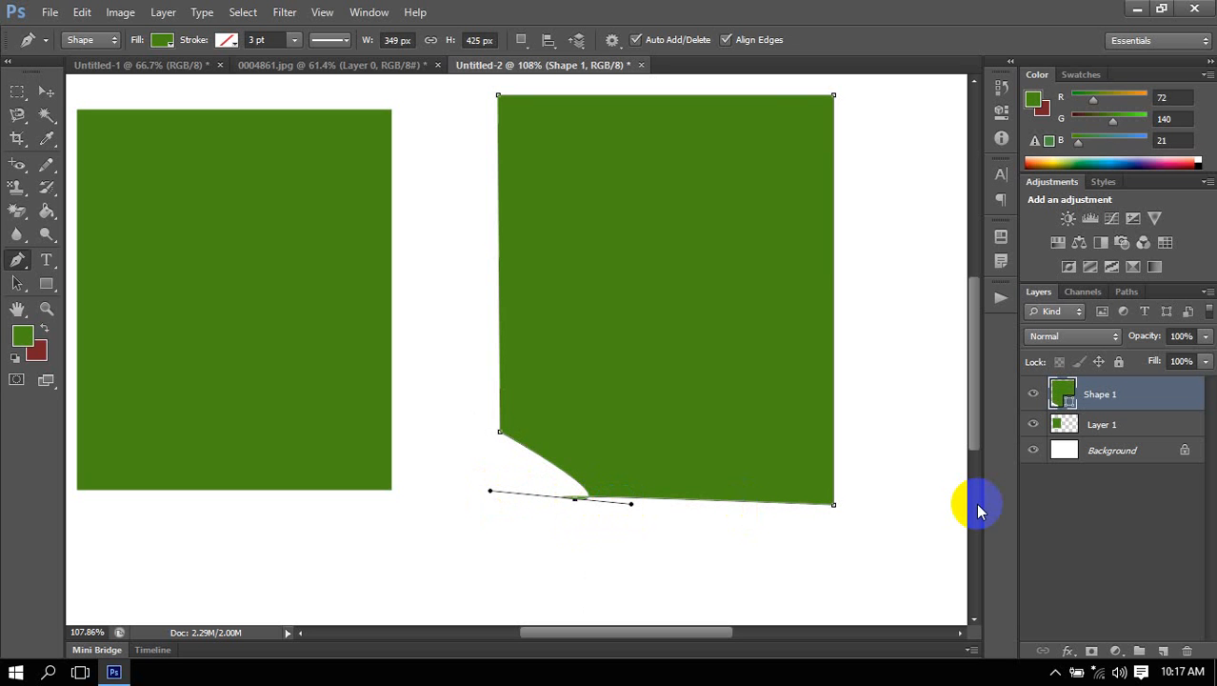
pyautogui.keyDown('ctrl'); pyautogui.click(500, 432); pyautogui.keyUp('ctrl')
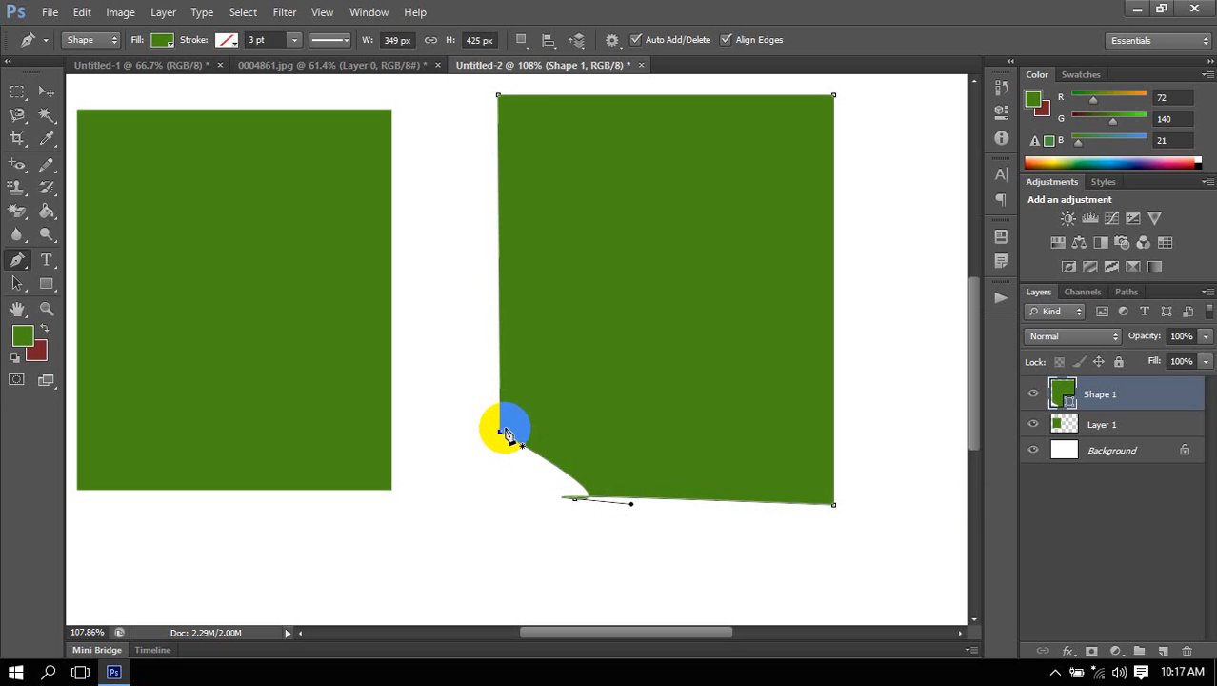
pyautogui.click(500, 425)
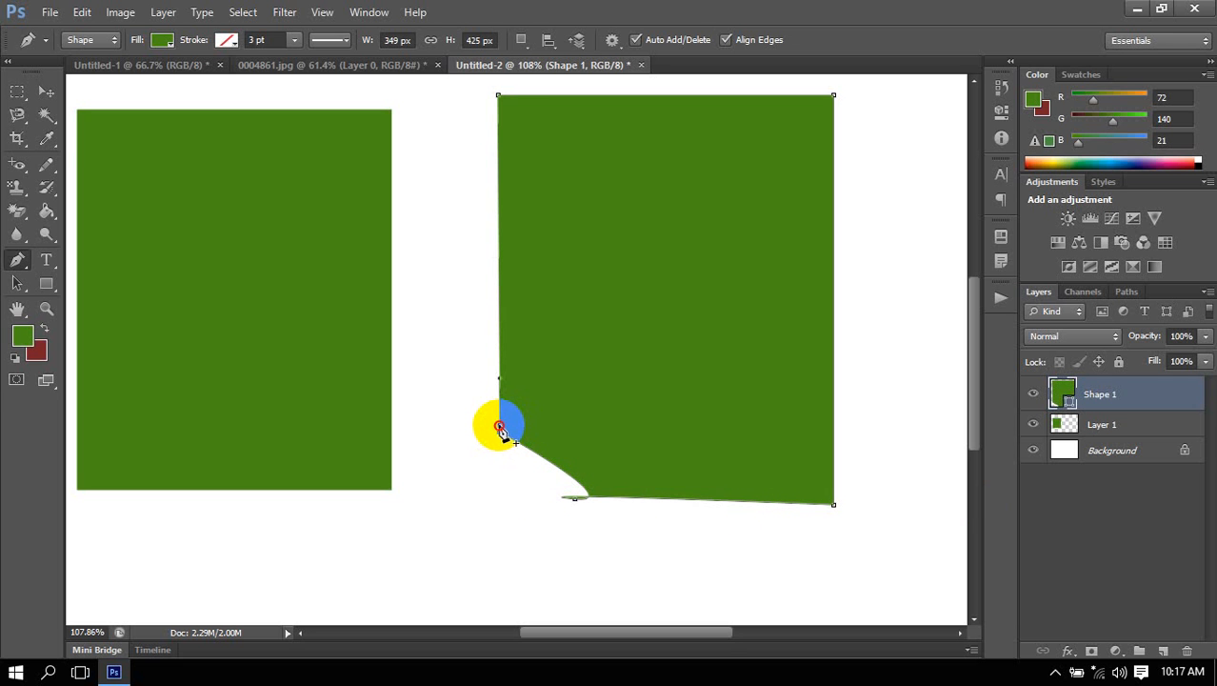
pyautogui.click(500, 430)
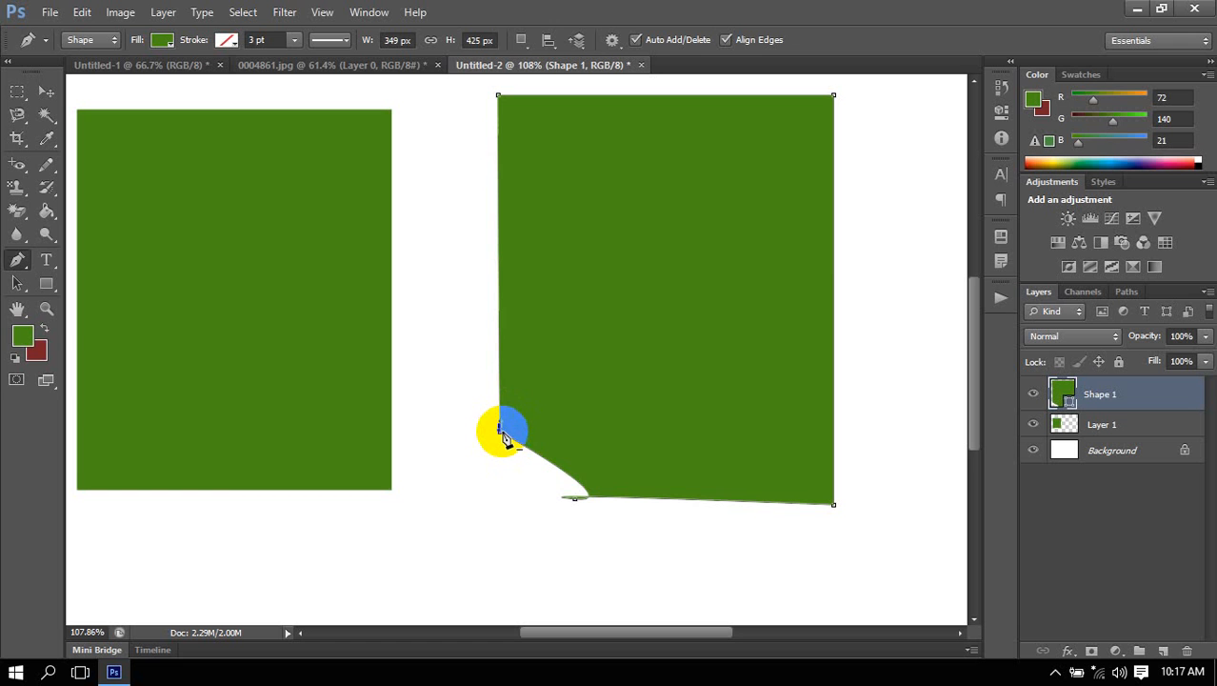
pyautogui.moveTo(505, 436); pyautogui.dragTo(529, 372)
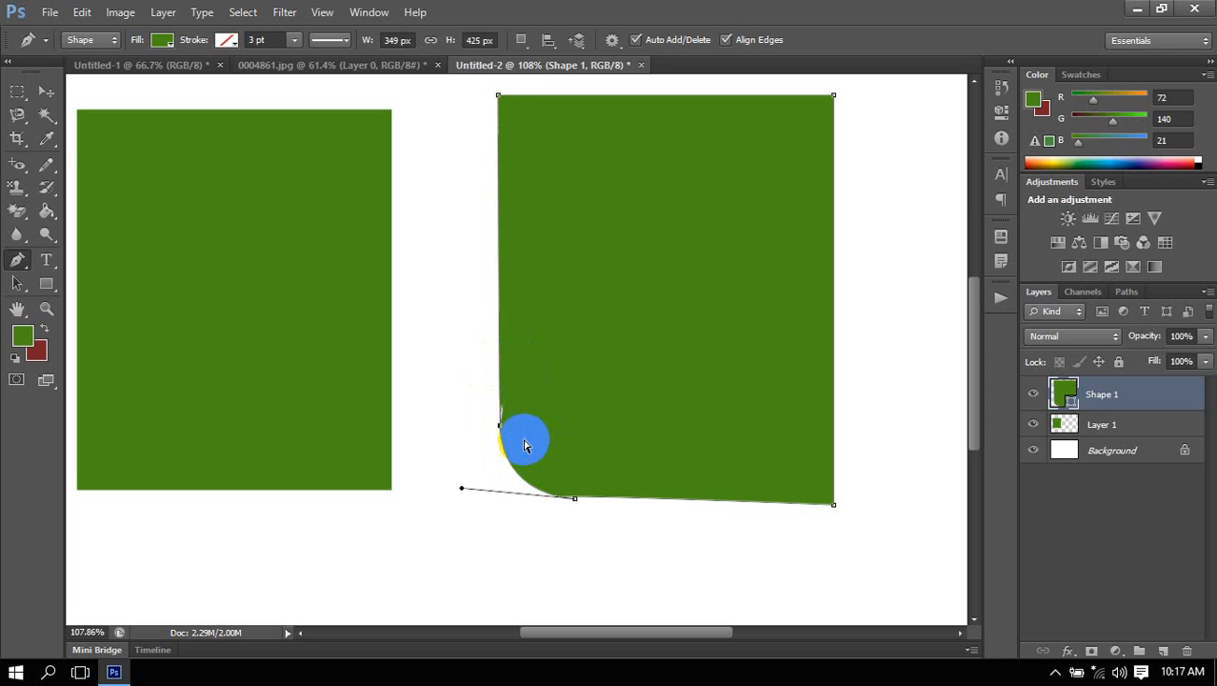
# Refine the rounded corner with the direction handles of its left and bottom anchor points, and finish editing the path.
pyautogui.keyDown('ctrl'); pyautogui.click(500, 426); pyautogui.keyUp('ctrl')
pyautogui.moveTo(517, 374); pyautogui.dragTo(498, 440)
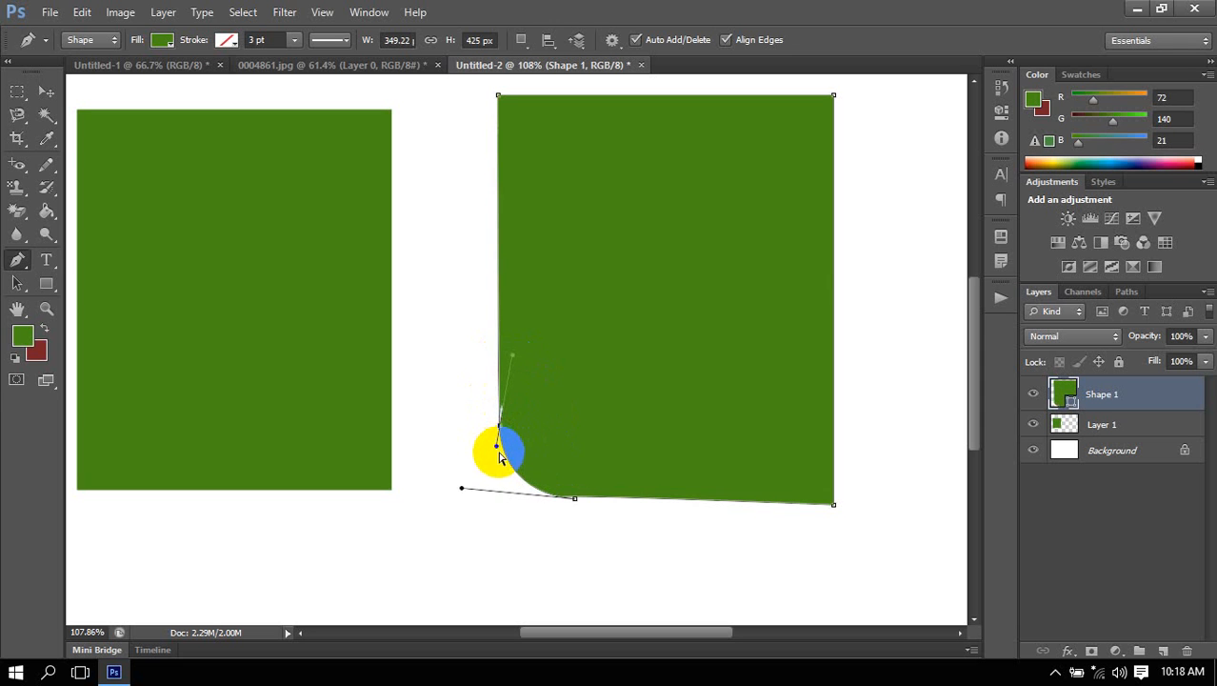
pyautogui.press('alt')
pyautogui.keyDown('alt'); pyautogui.click(575, 498); pyautogui.keyUp('alt')
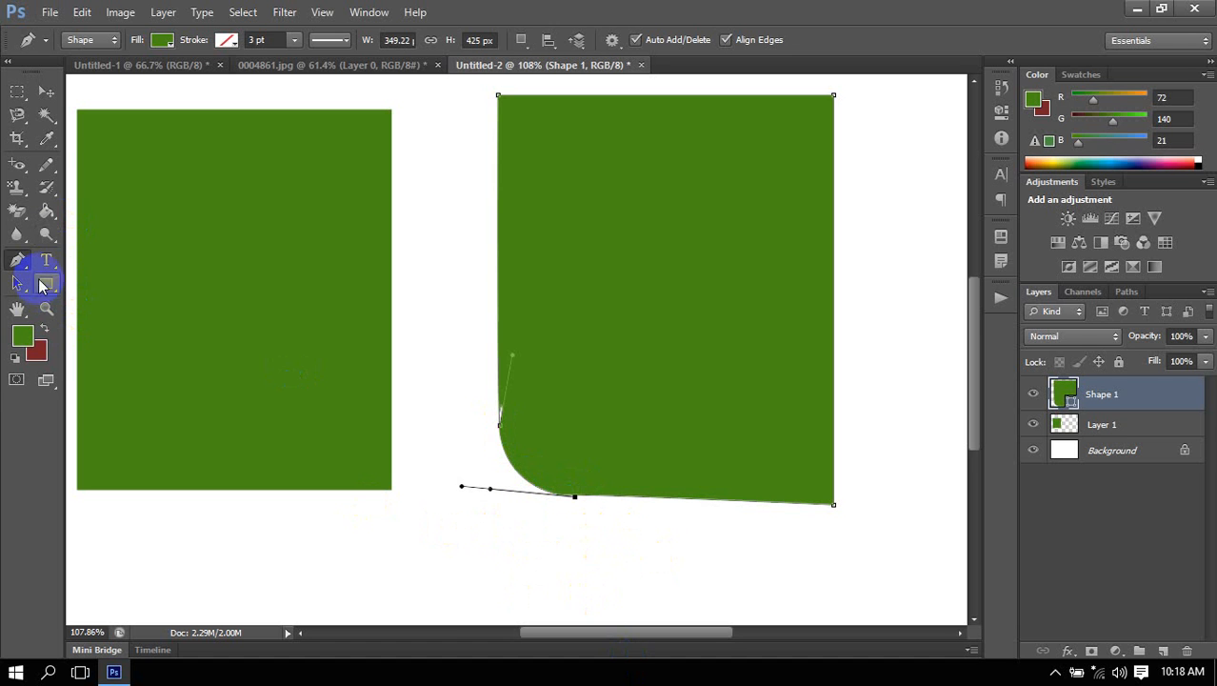
pyautogui.press('Return')
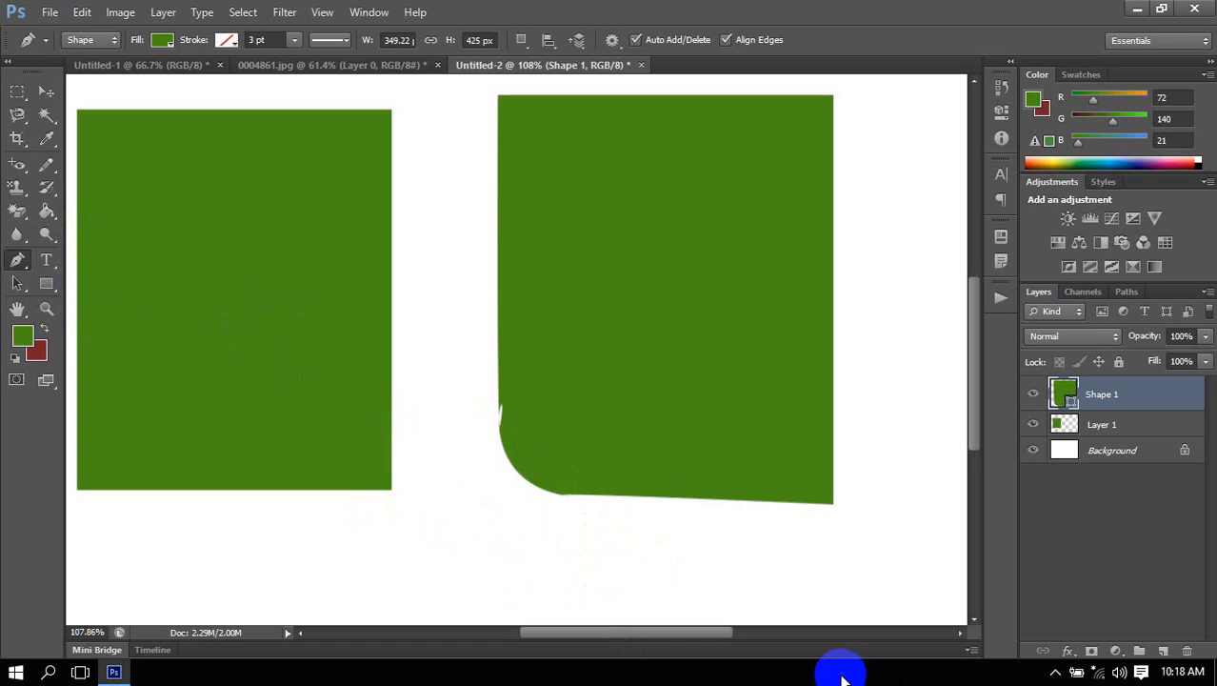
pyautogui.scroll(-1, 675, 360)
pyautogui.scroll(-1, 676, 360)
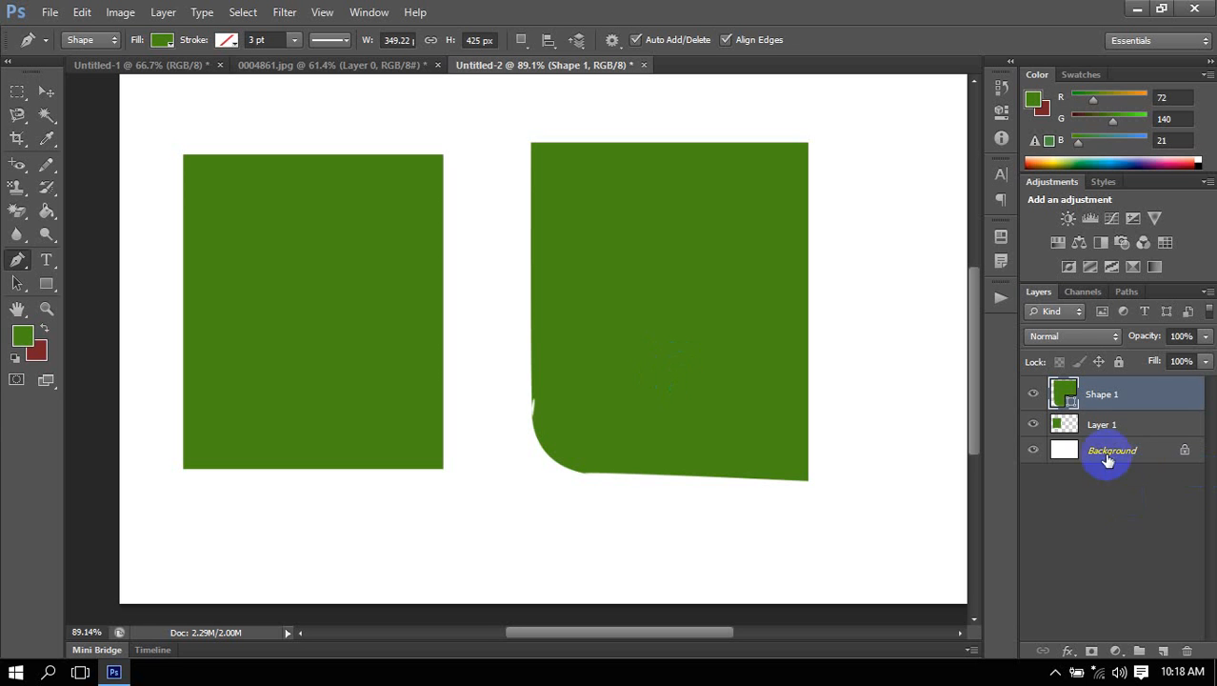
# Switch to the 0004861.jpg document with the Beetle cars and check its history.
pyautogui.click(175, 68)
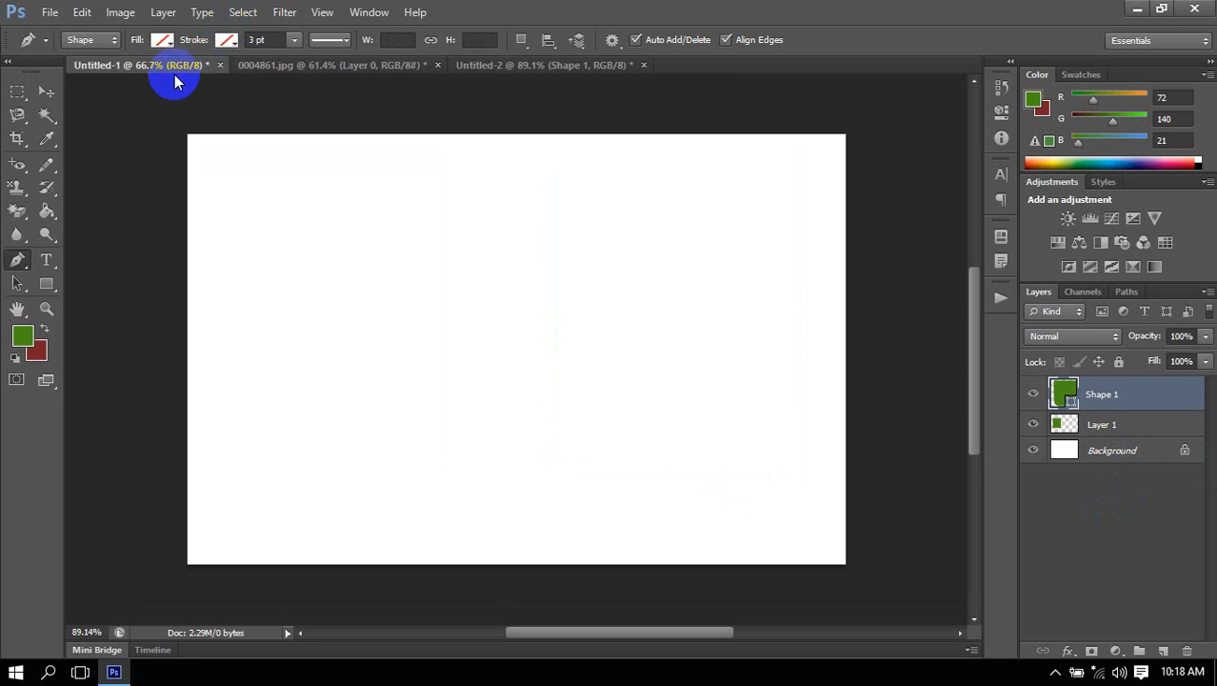
pyautogui.click(317, 68)
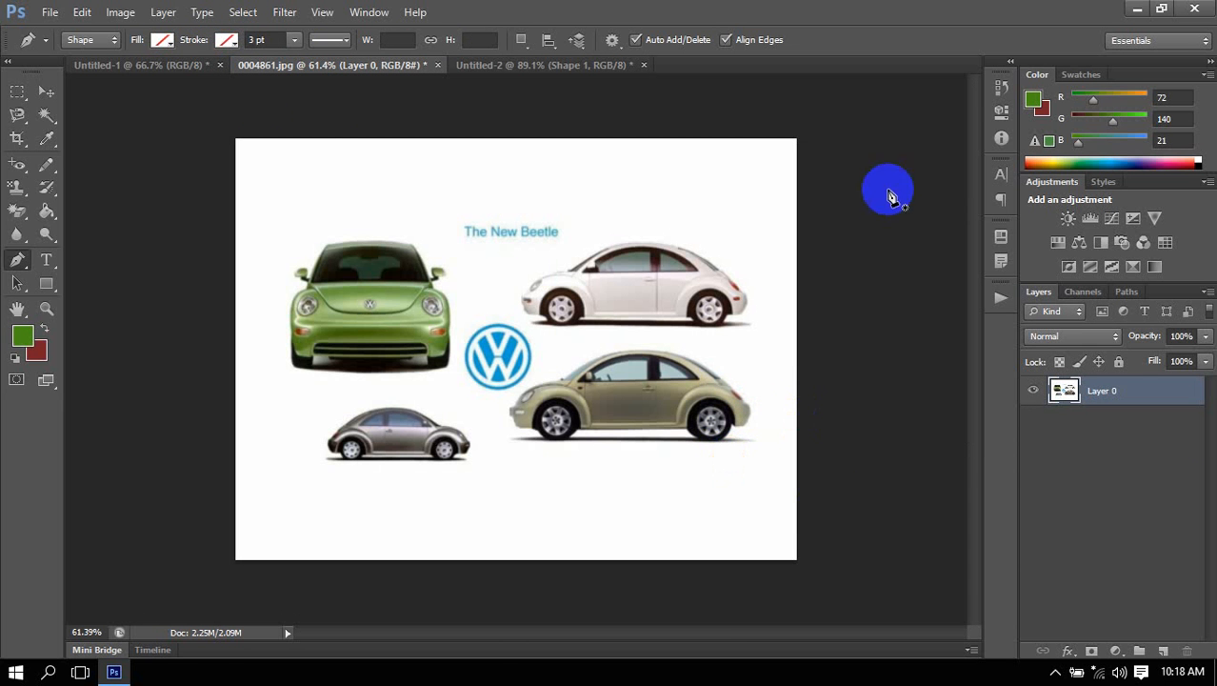
pyautogui.click(1000, 90)
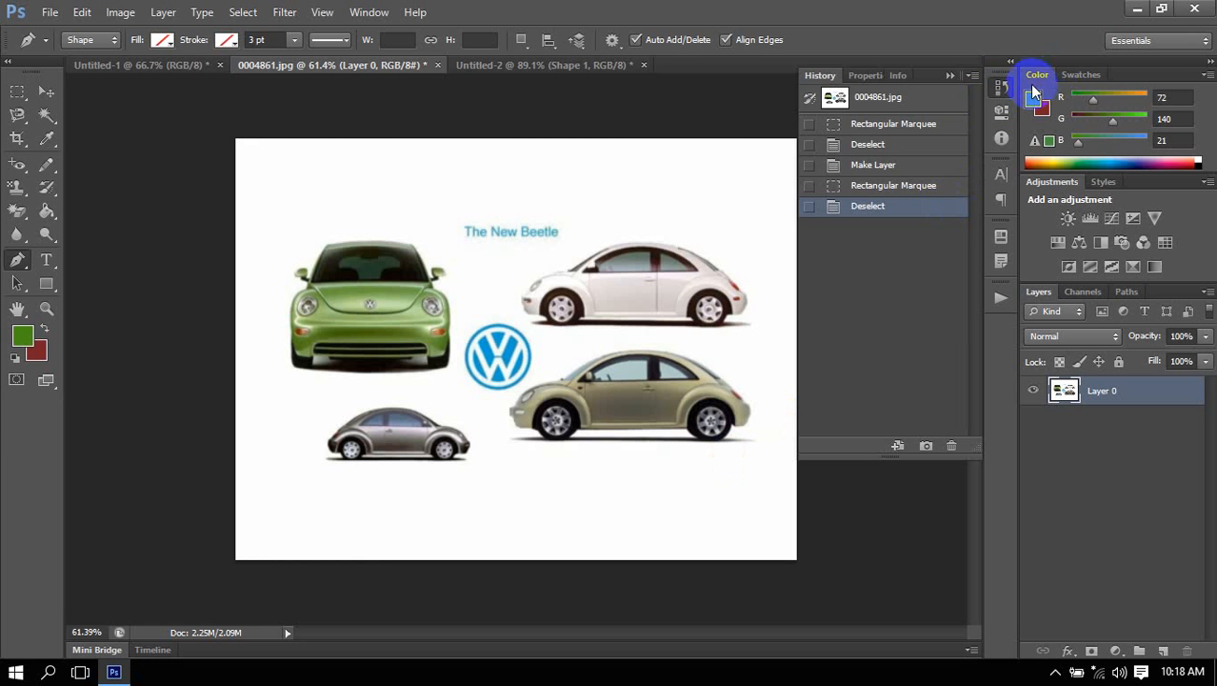
pyautogui.click(1000, 89)
# Draw a closed six-point Pen shape loosely around the white Beetle, with curved points around the car's rear.
pyautogui.click(529, 278)
pyautogui.moveTo(705, 233); pyautogui.dragTo(721, 233)
pyautogui.moveTo(763, 285); pyautogui.dragTo(764, 296)
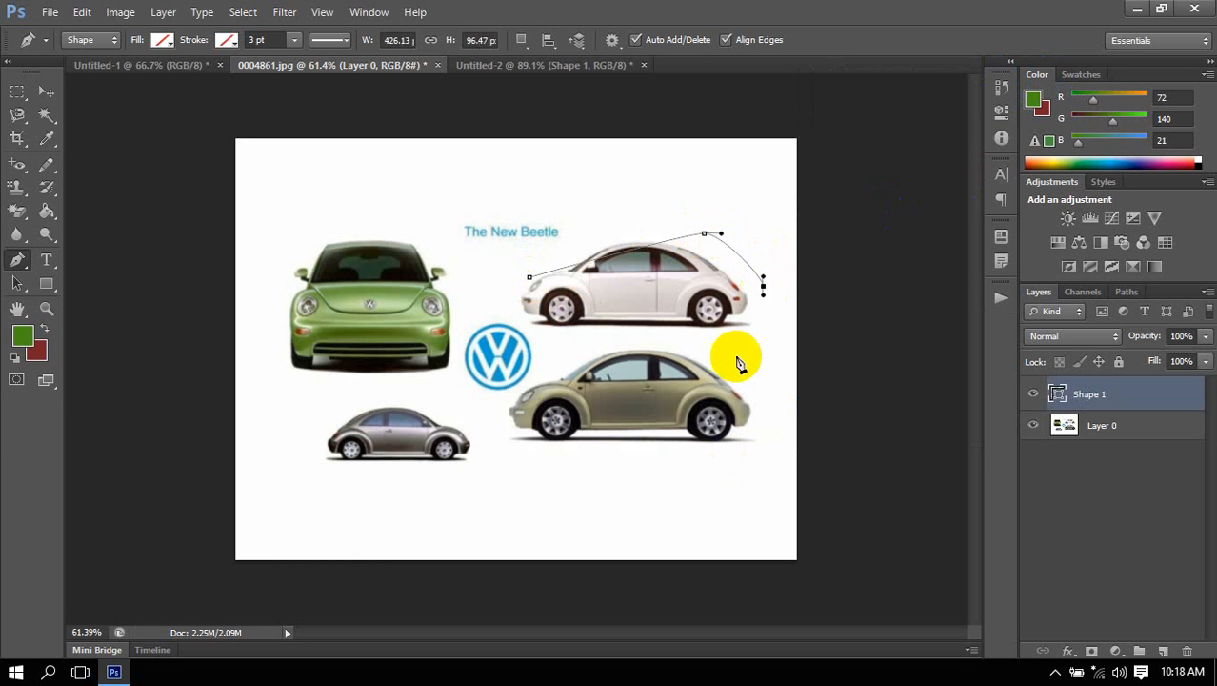
pyautogui.moveTo(701, 343); pyautogui.dragTo(674, 351)
pyautogui.click(532, 336)
pyautogui.click(534, 291)
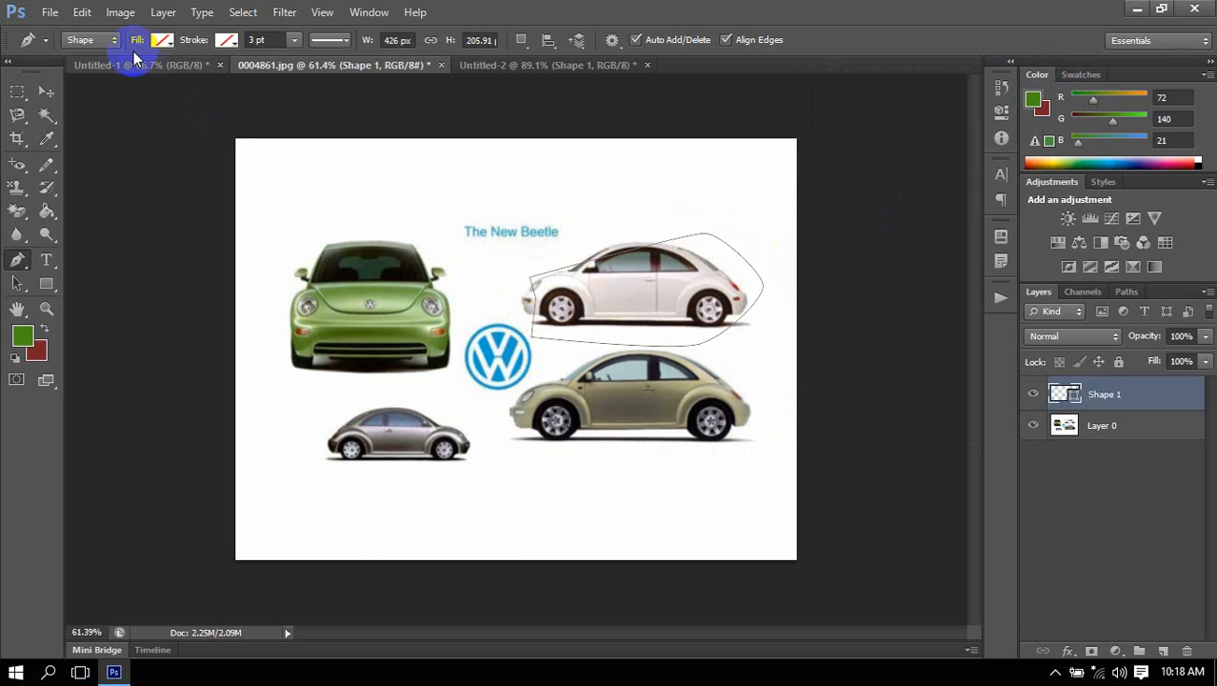
# Compare the Pen tool's Path and Shape modes by switching between them, ending in Shape mode.
pyautogui.click(91, 40)
pyautogui.click(86, 73)
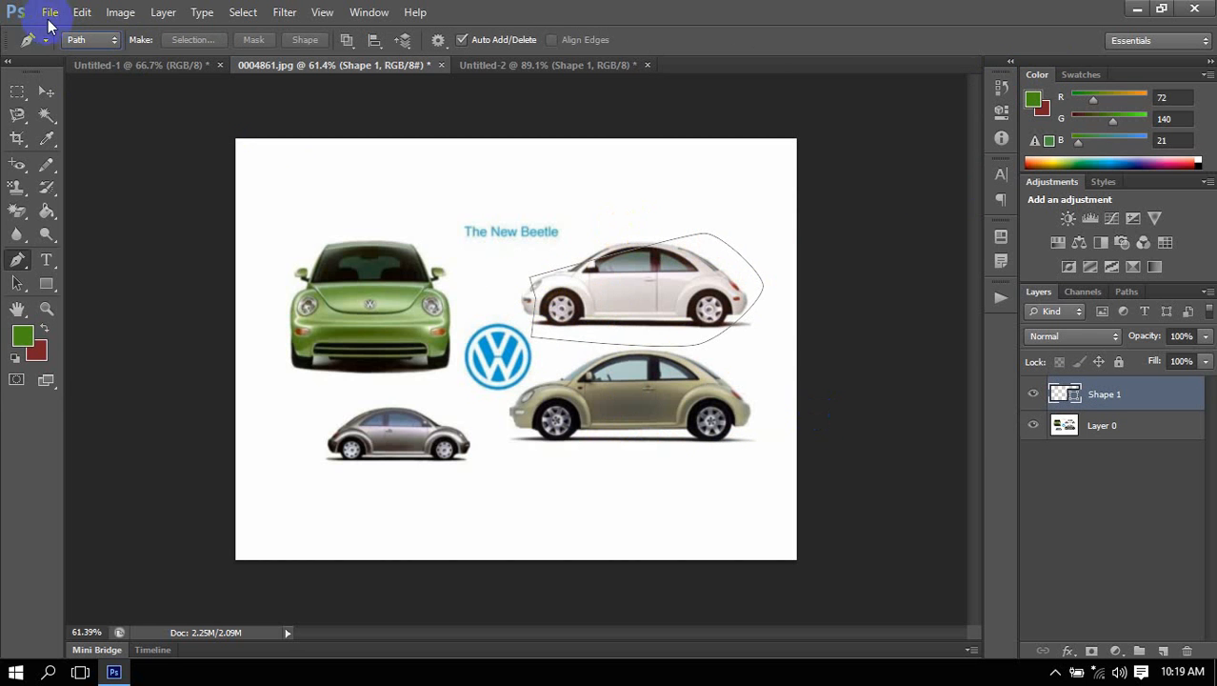
pyautogui.click(90, 40)
pyautogui.click(107, 59)
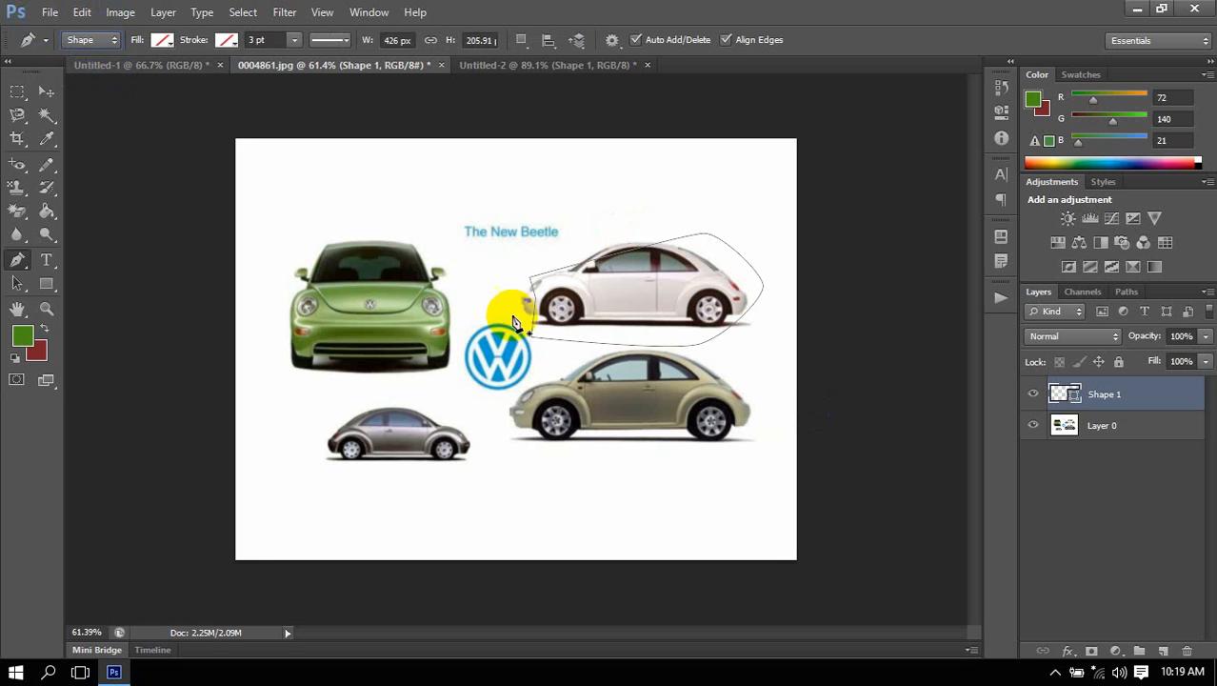
pyautogui.click(89, 40)
pyautogui.click(98, 76)
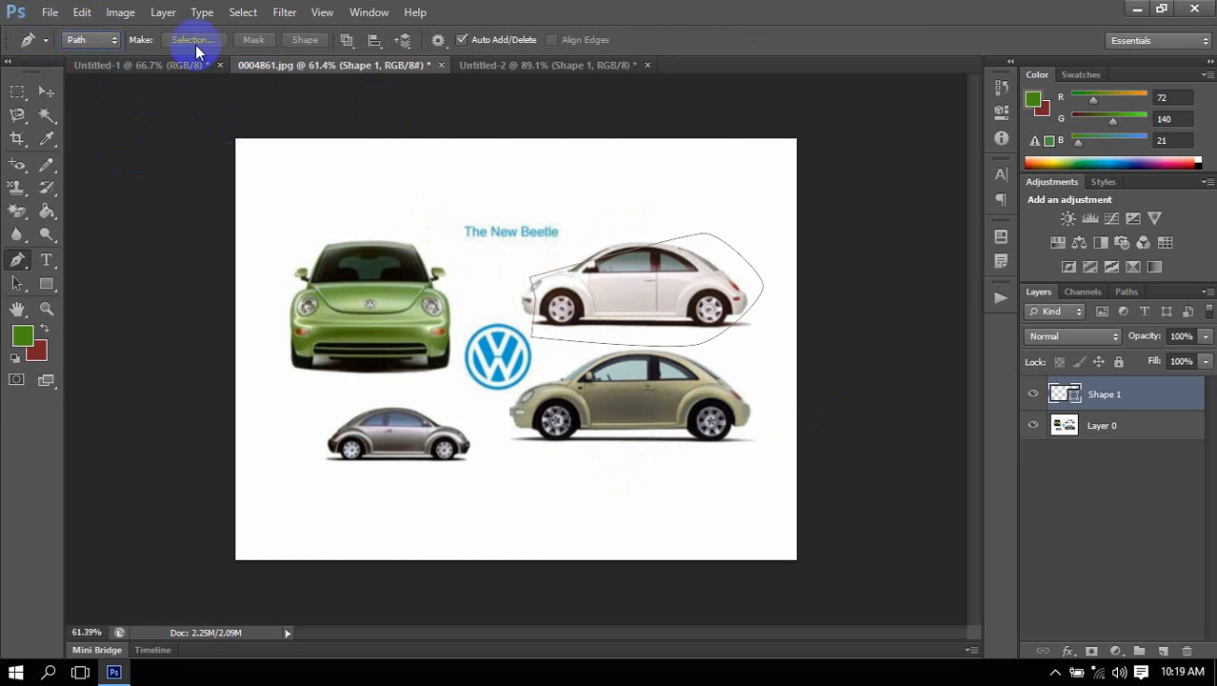
pyautogui.click(88, 40)
pyautogui.click(100, 59)
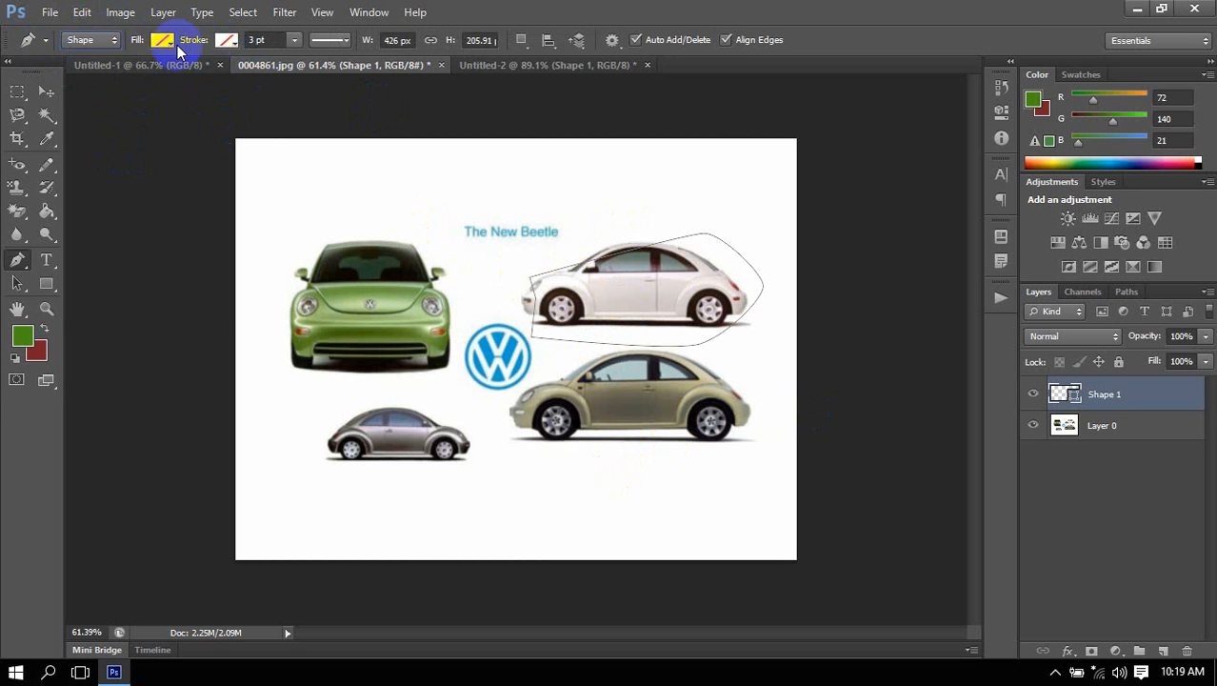
# Give the shape over the white Beetle a solid green fill and a solid black stroke.
pyautogui.click(173, 42)
pyautogui.click(121, 74)
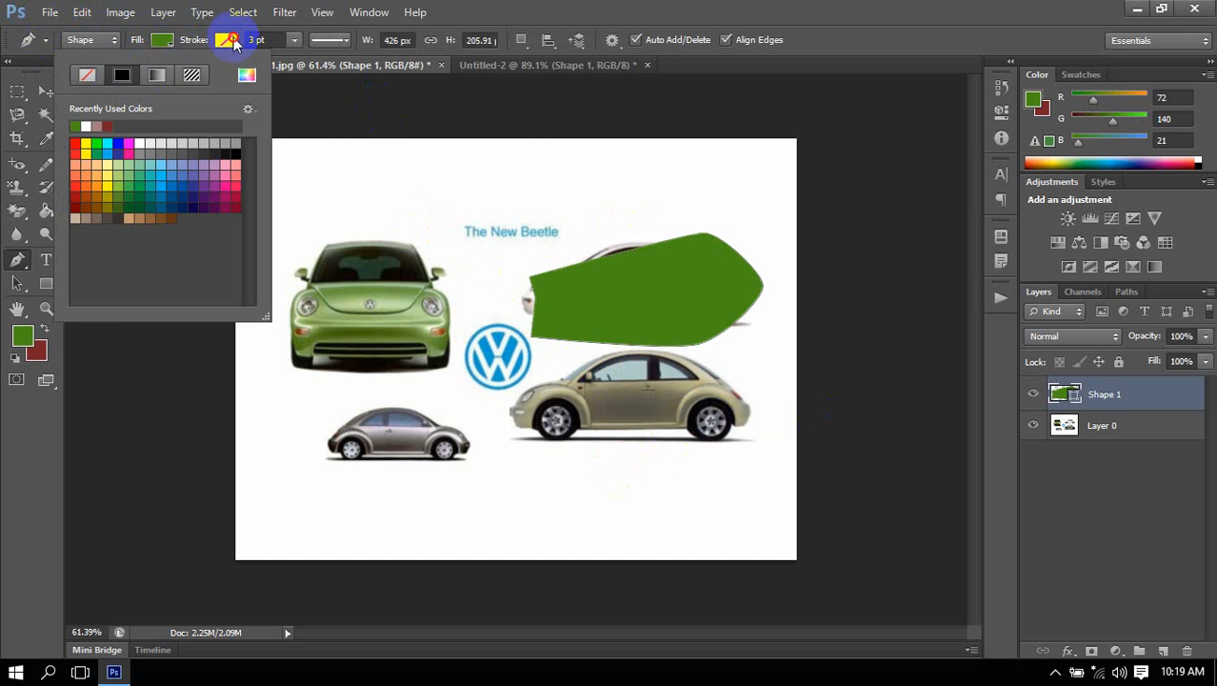
pyautogui.click(234, 42)
pyautogui.click(185, 74)
pyautogui.click(124, 54)
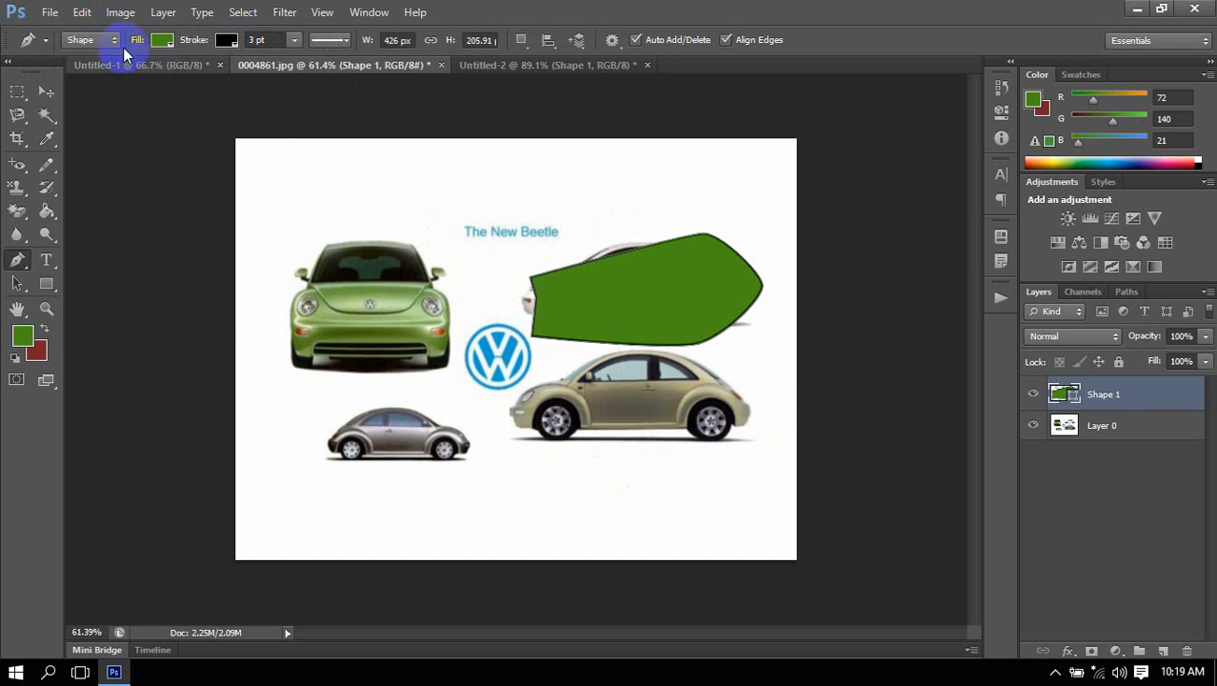
# Set the Pen tool to Path mode with the filled Shape 1 layer active.
pyautogui.click(88, 40)
pyautogui.click(92, 77)
pyautogui.click(649, 278)
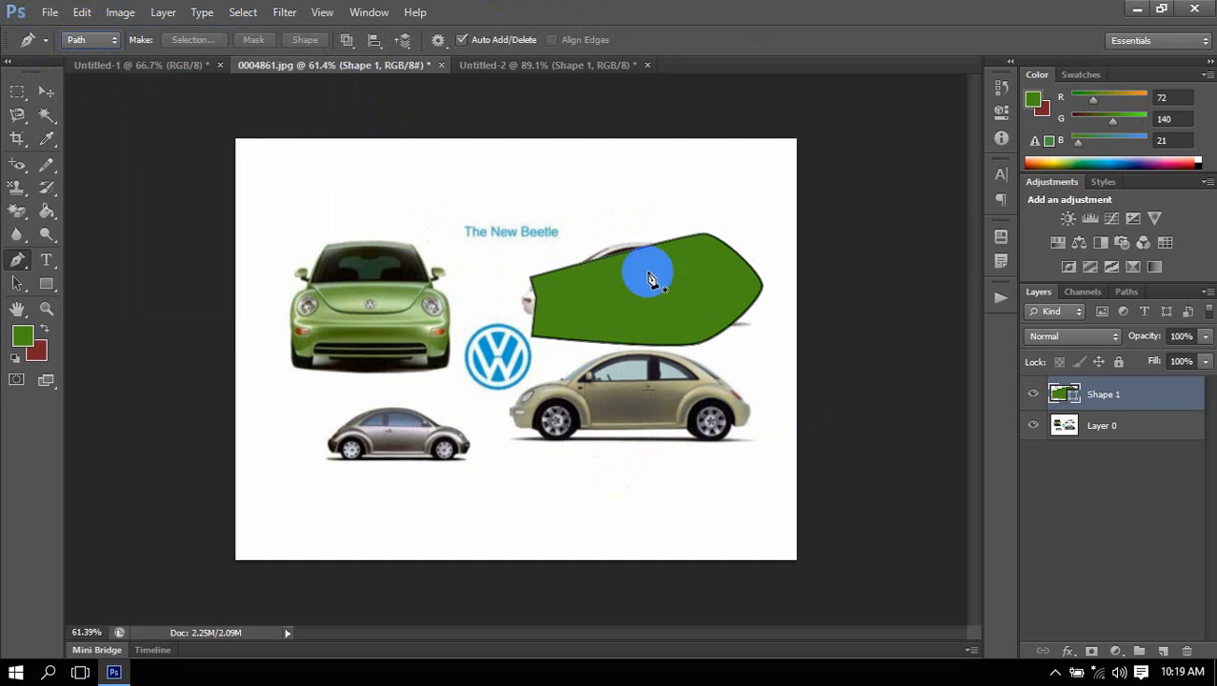
pyautogui.click(671, 340)
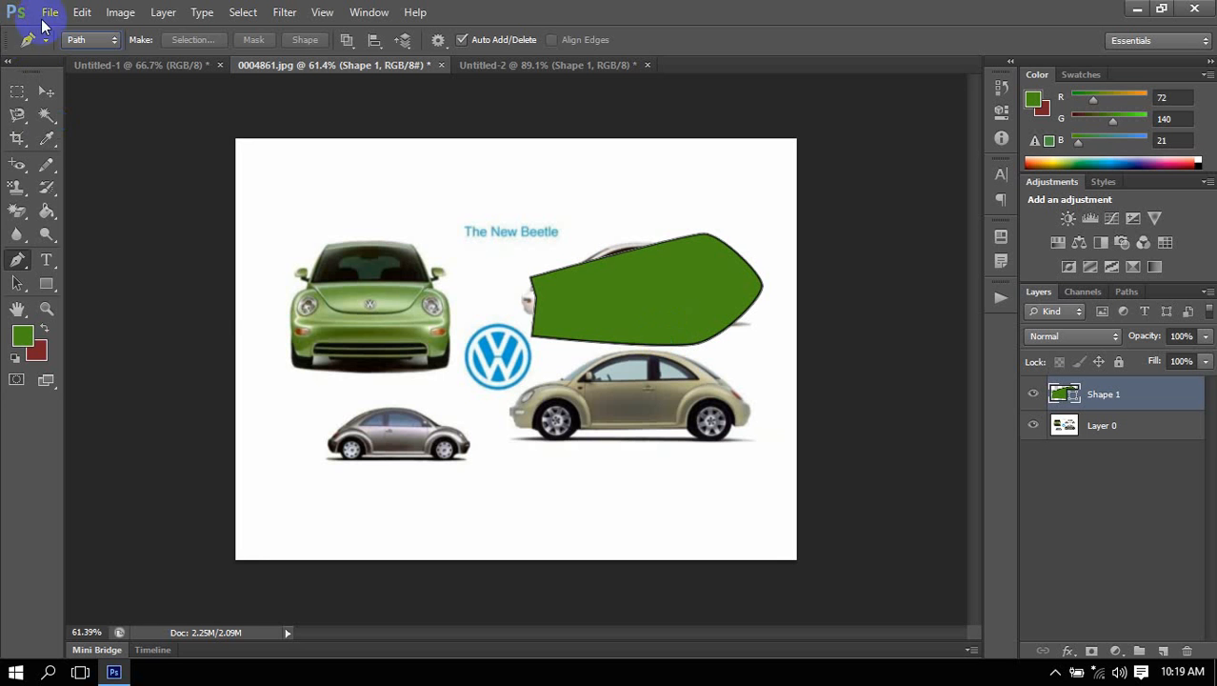
# In Shape mode, remove the fill and stroke from Shape 1 and load its outline as a selection.
pyautogui.click(93, 39)
pyautogui.click(87, 59)
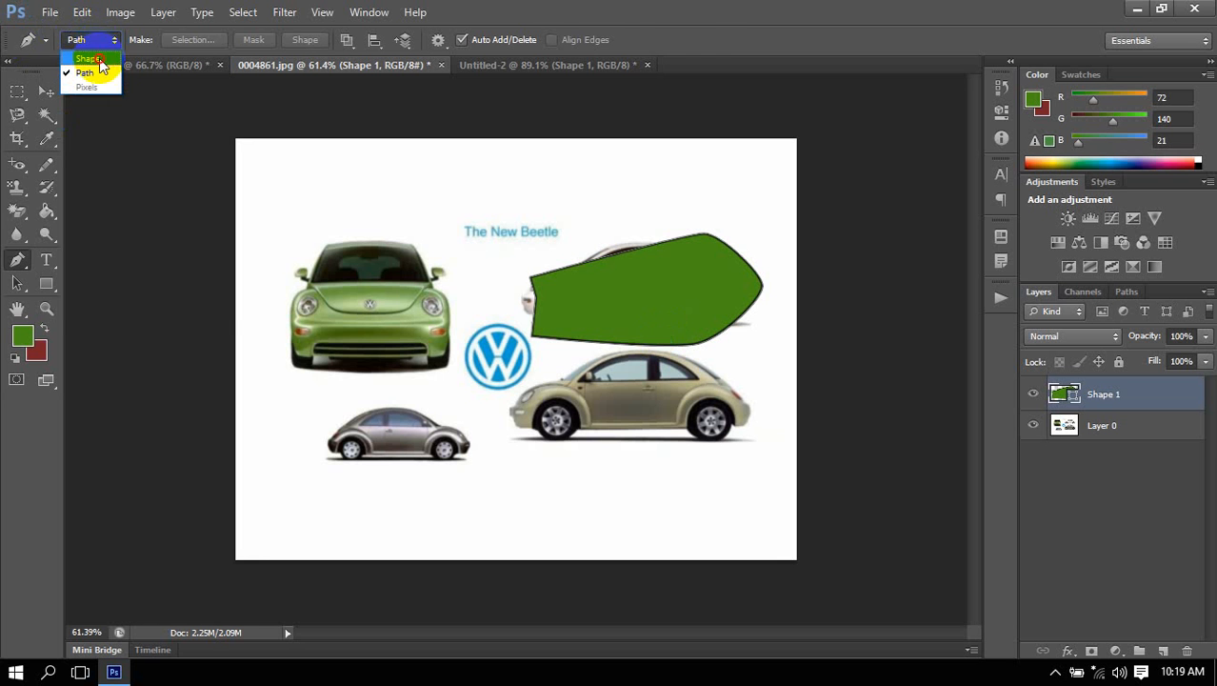
pyautogui.click(161, 41)
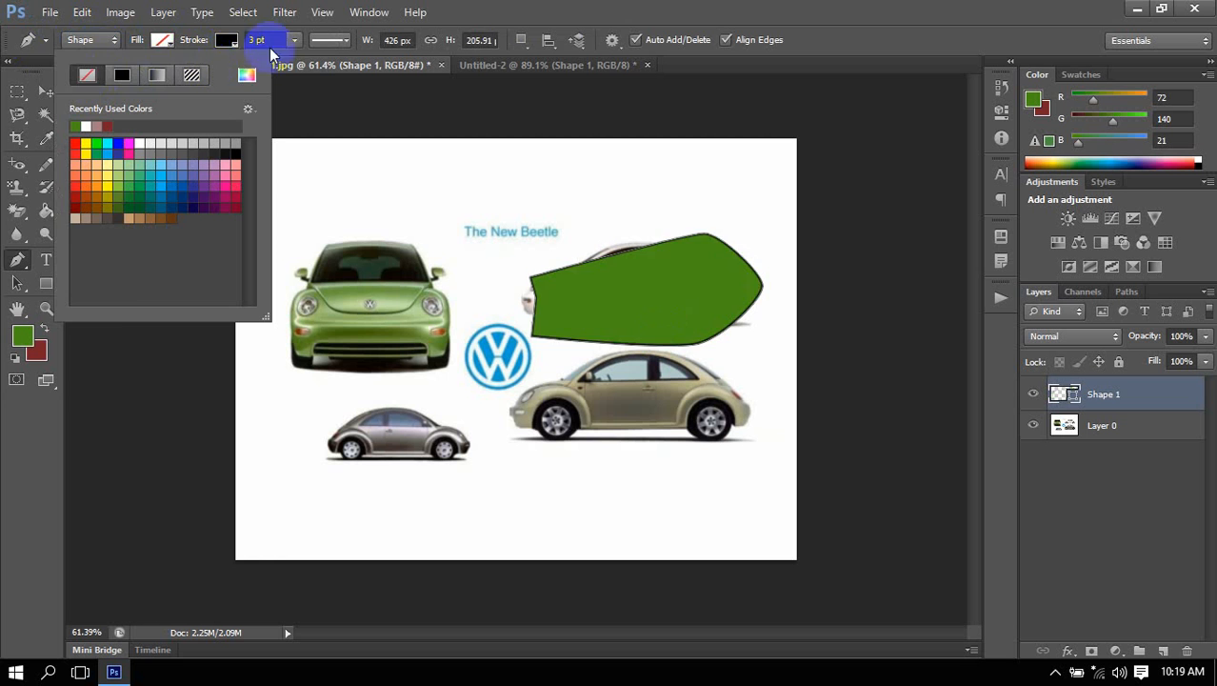
pyautogui.click(157, 74)
pyautogui.click(158, 75)
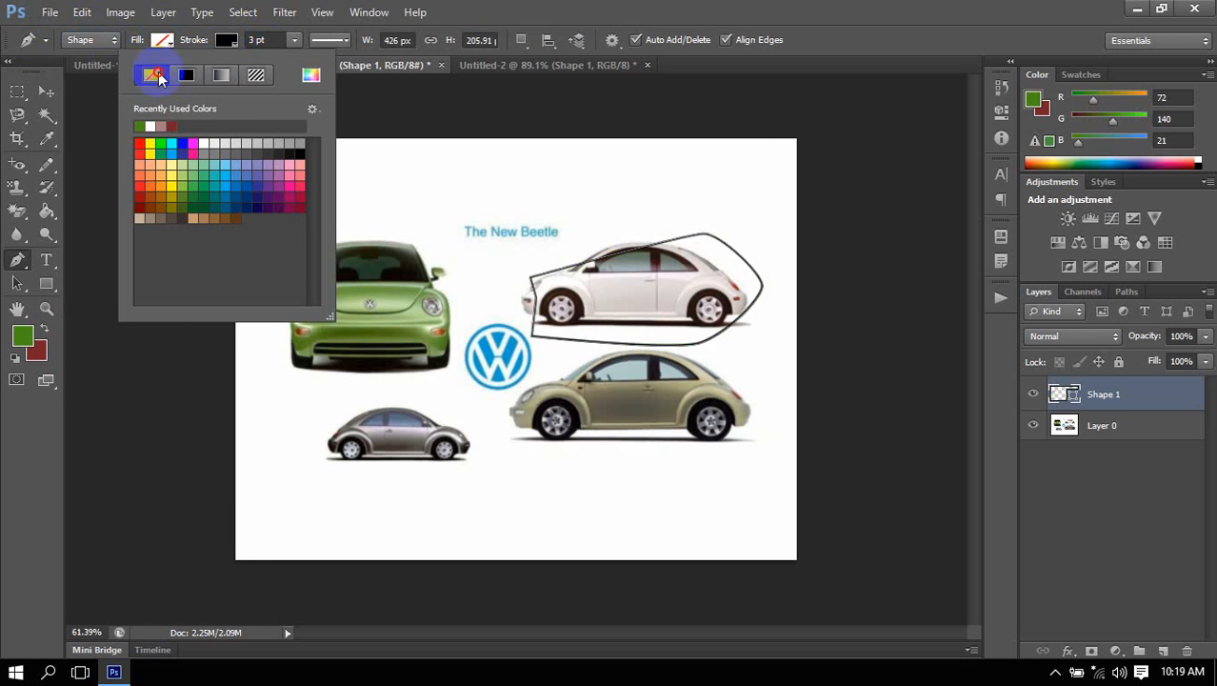
pyautogui.click(616, 8)
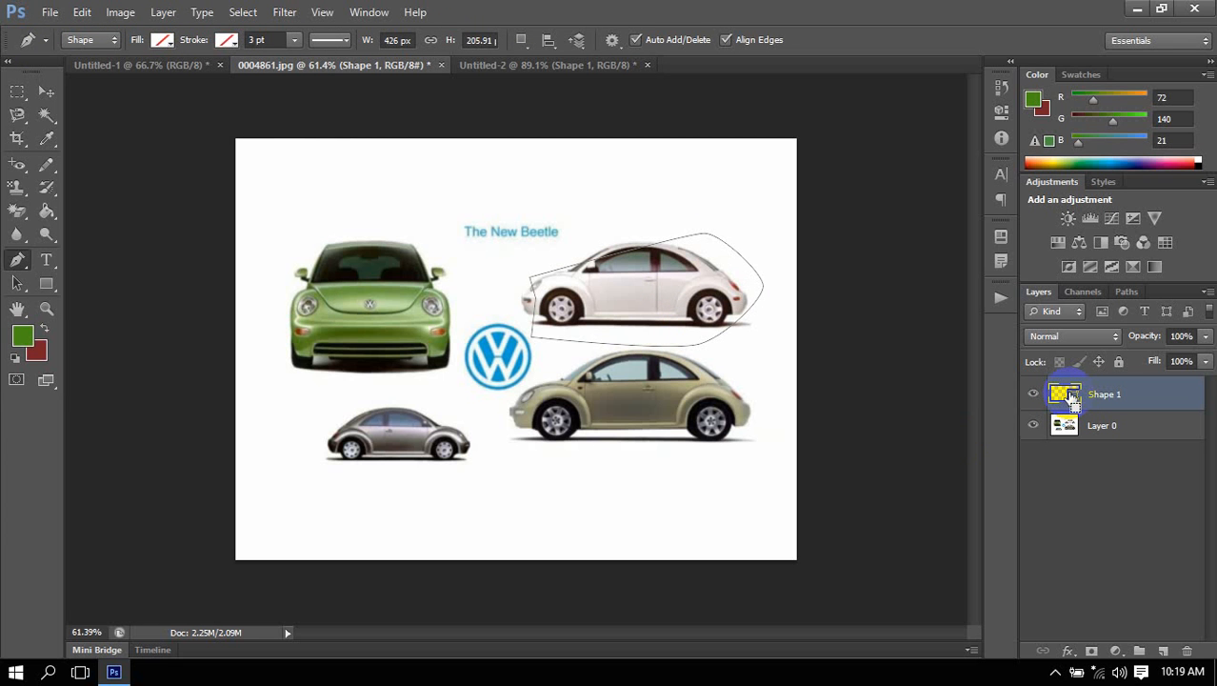
pyautogui.keyDown('ctrl'); pyautogui.click(1069, 393); pyautogui.keyUp('ctrl')
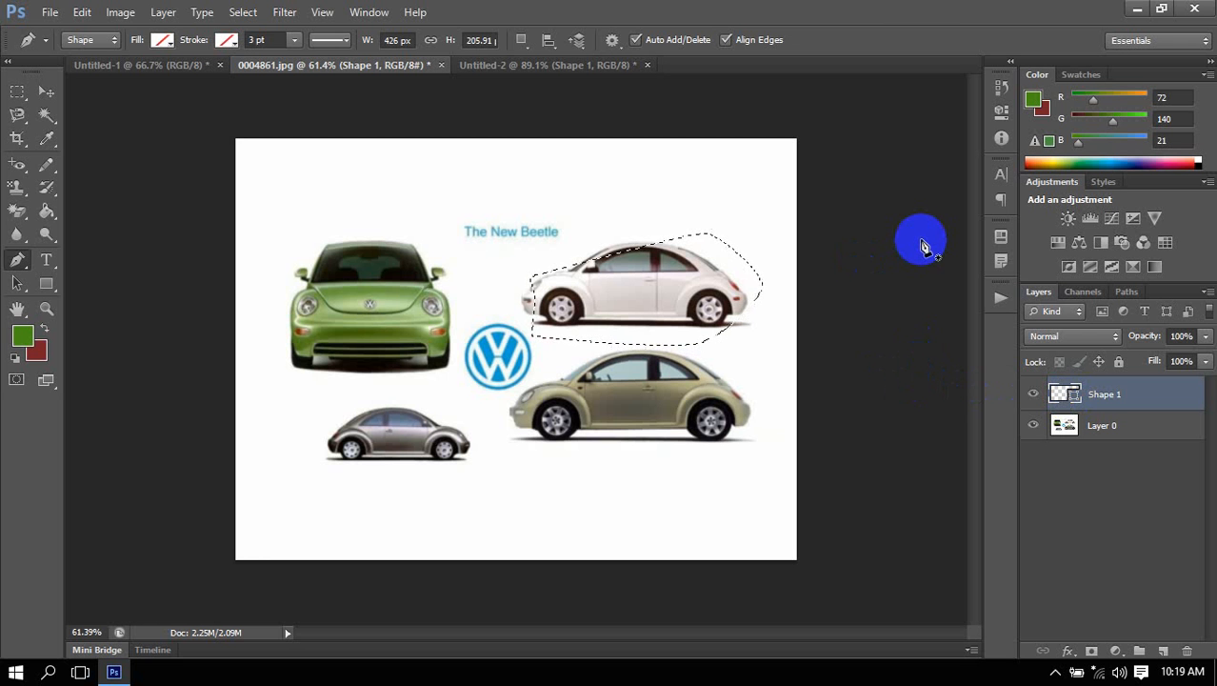
# Compare the Pen tool's Path and Shape modes, including the Shape mode's fill options, ending in Path mode.
pyautogui.click(84, 41)
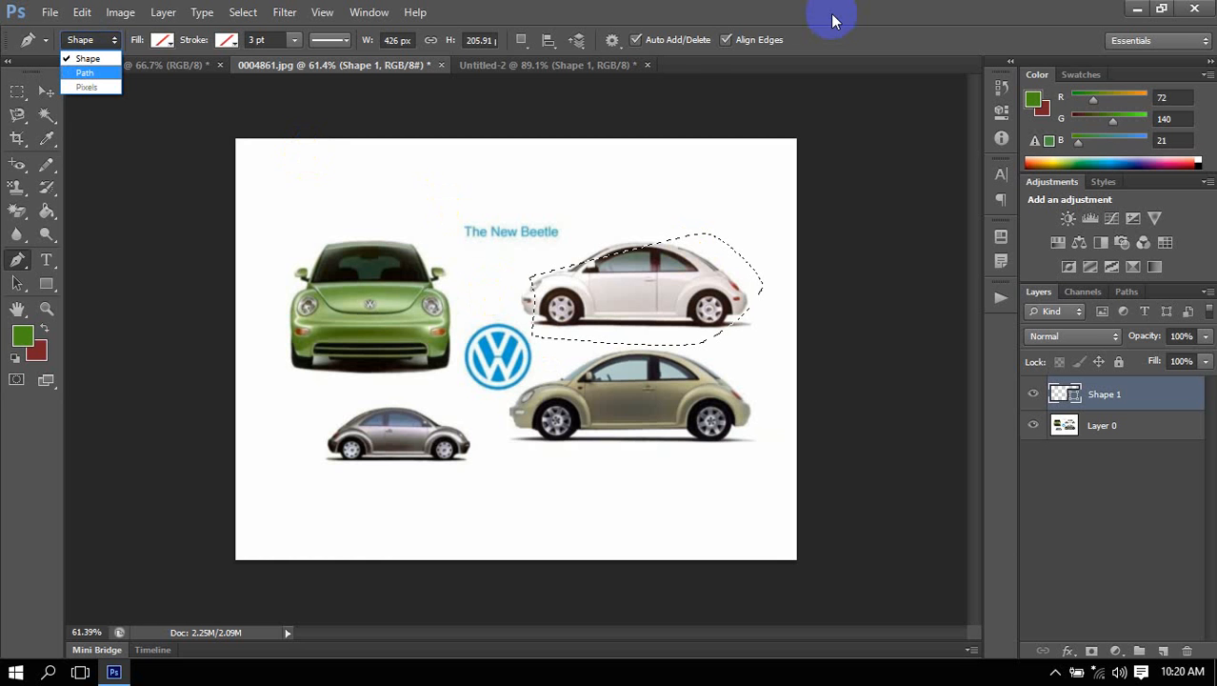
pyautogui.click(85, 72)
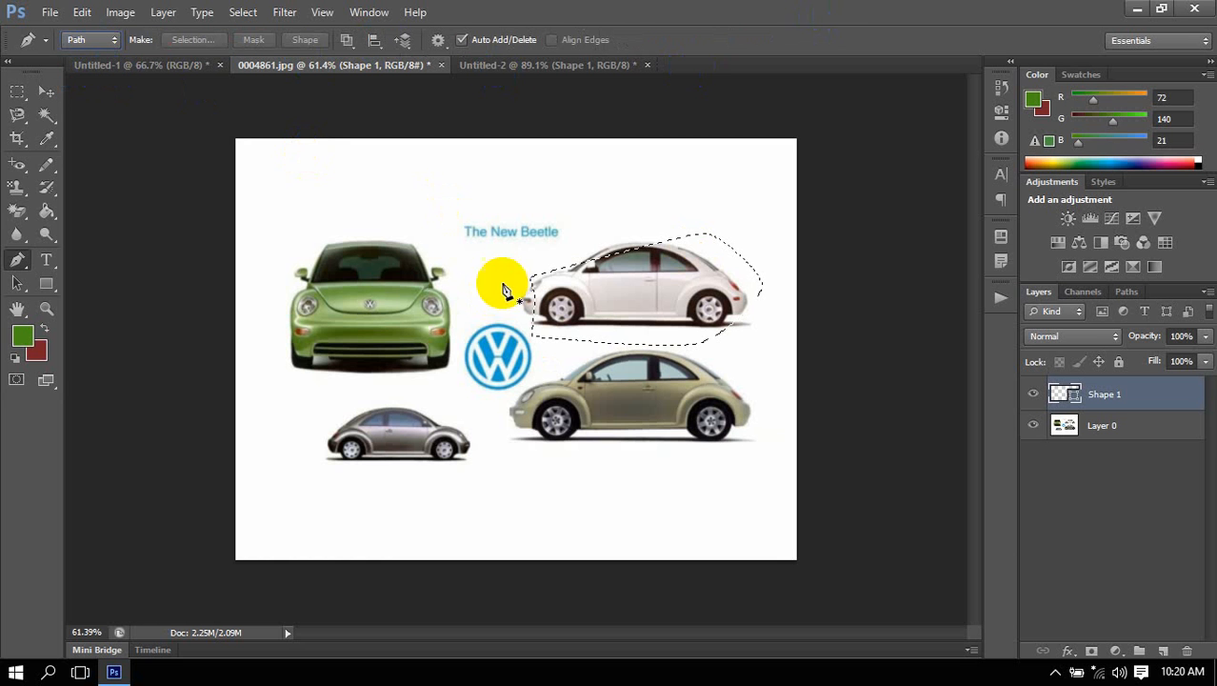
pyautogui.click(583, 369)
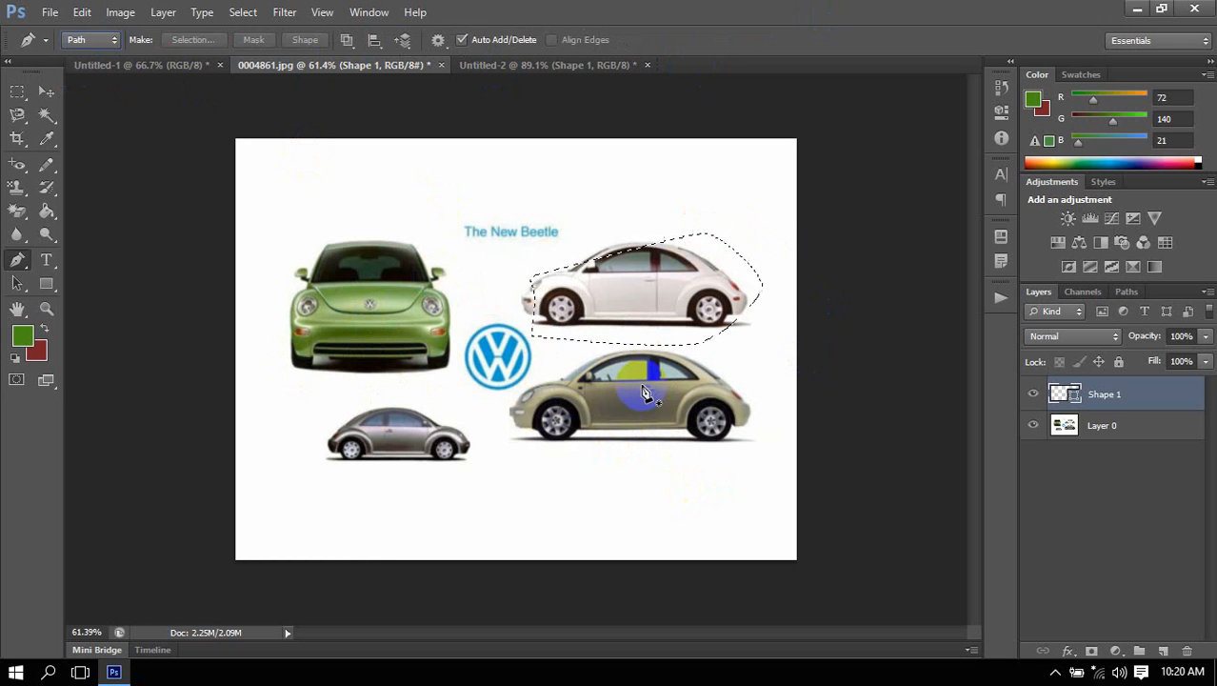
pyautogui.click(90, 42)
pyautogui.click(86, 58)
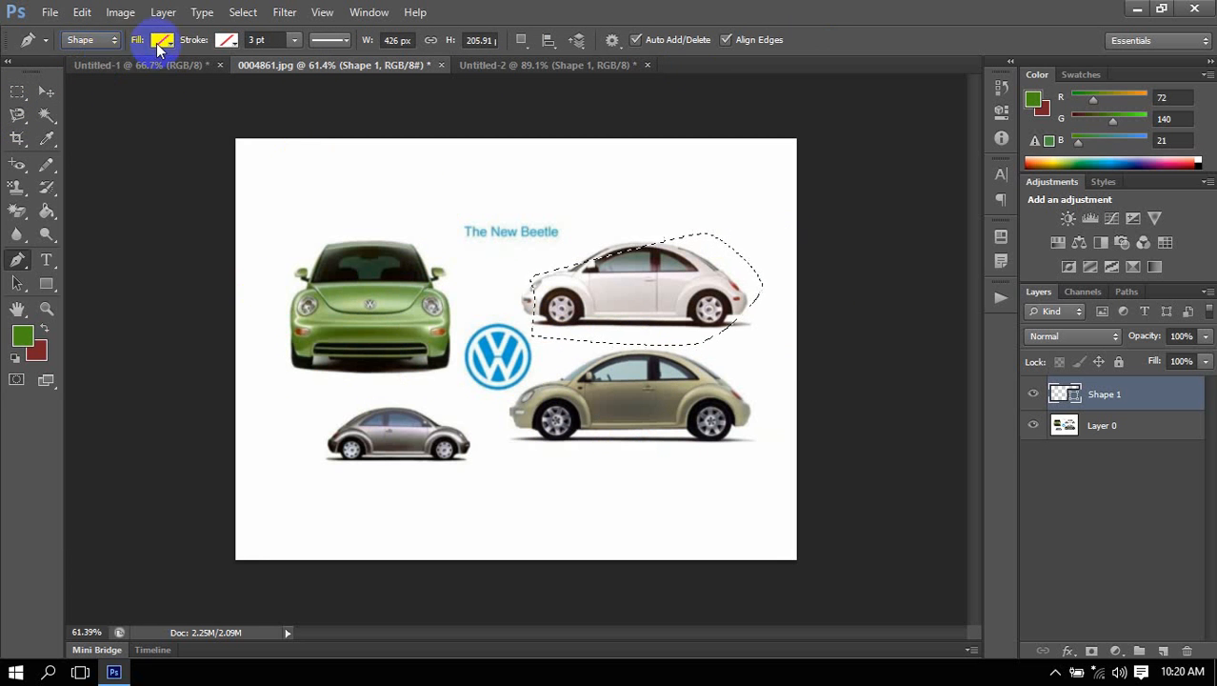
pyautogui.click(713, 401)
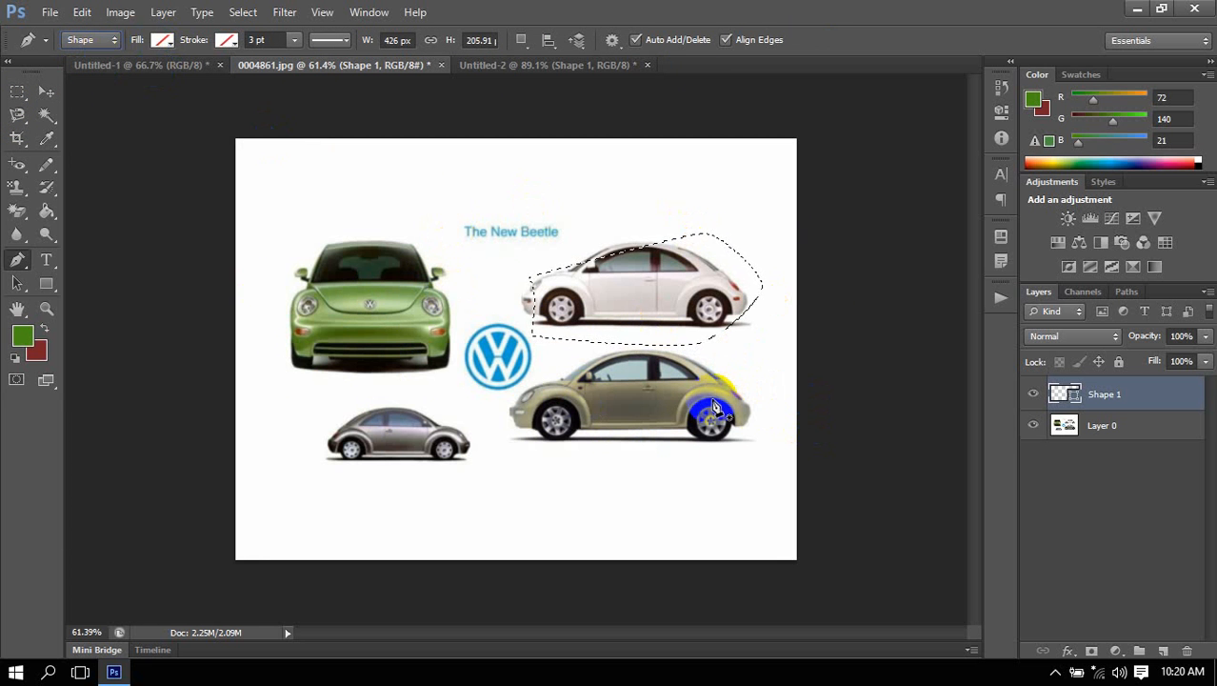
pyautogui.click(163, 40)
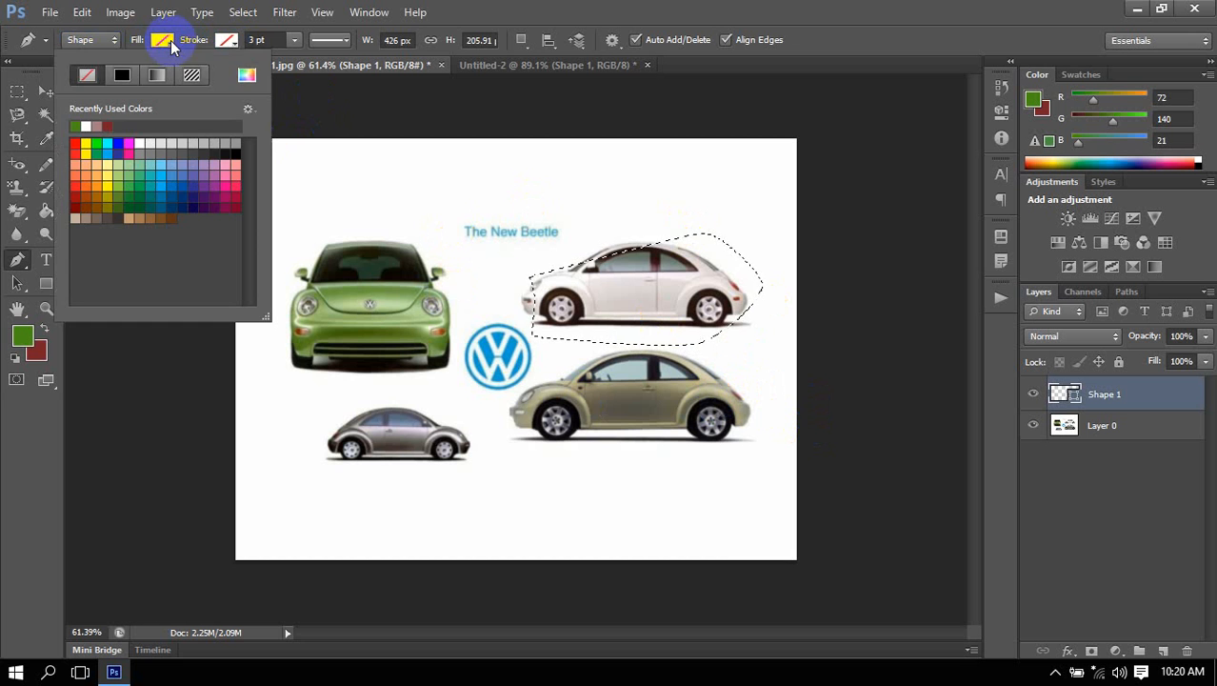
pyautogui.click(549, 5)
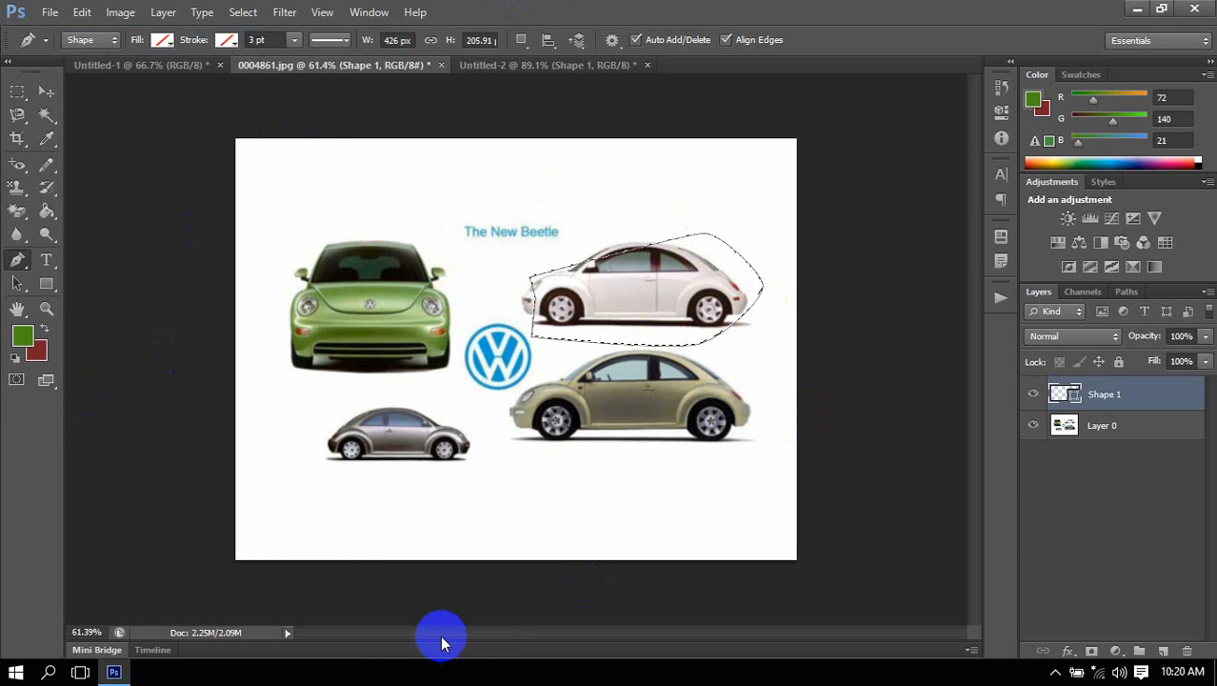
pyautogui.click(257, 150)
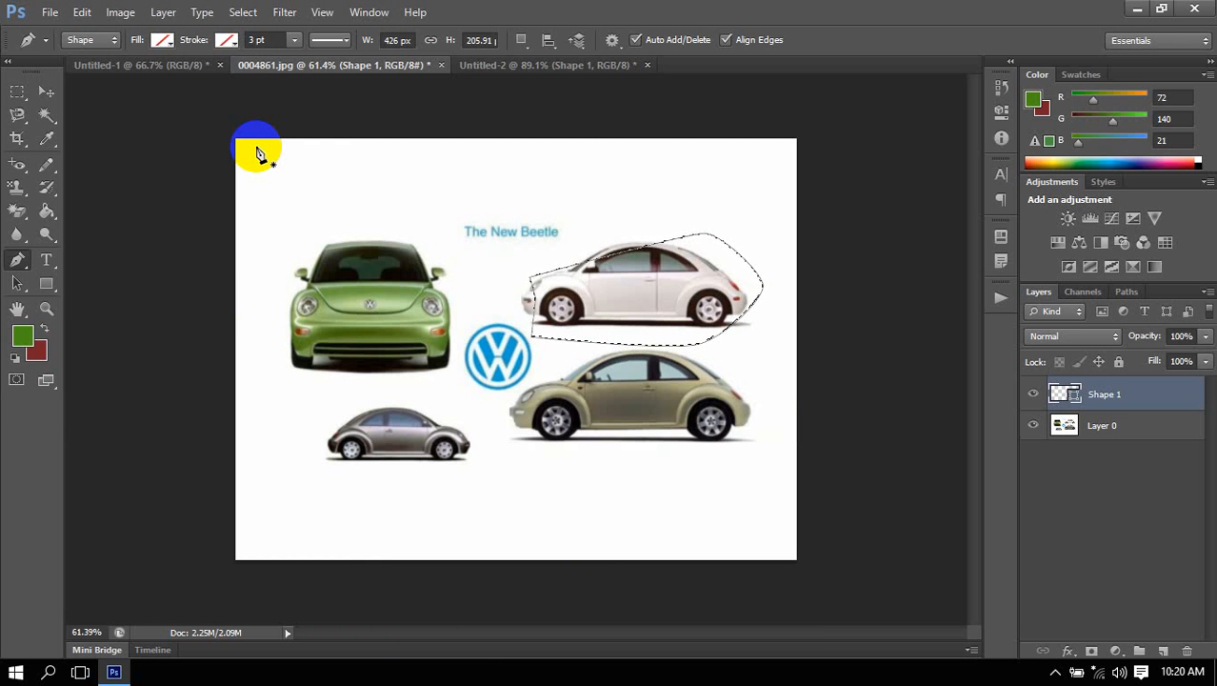
pyautogui.click(115, 40)
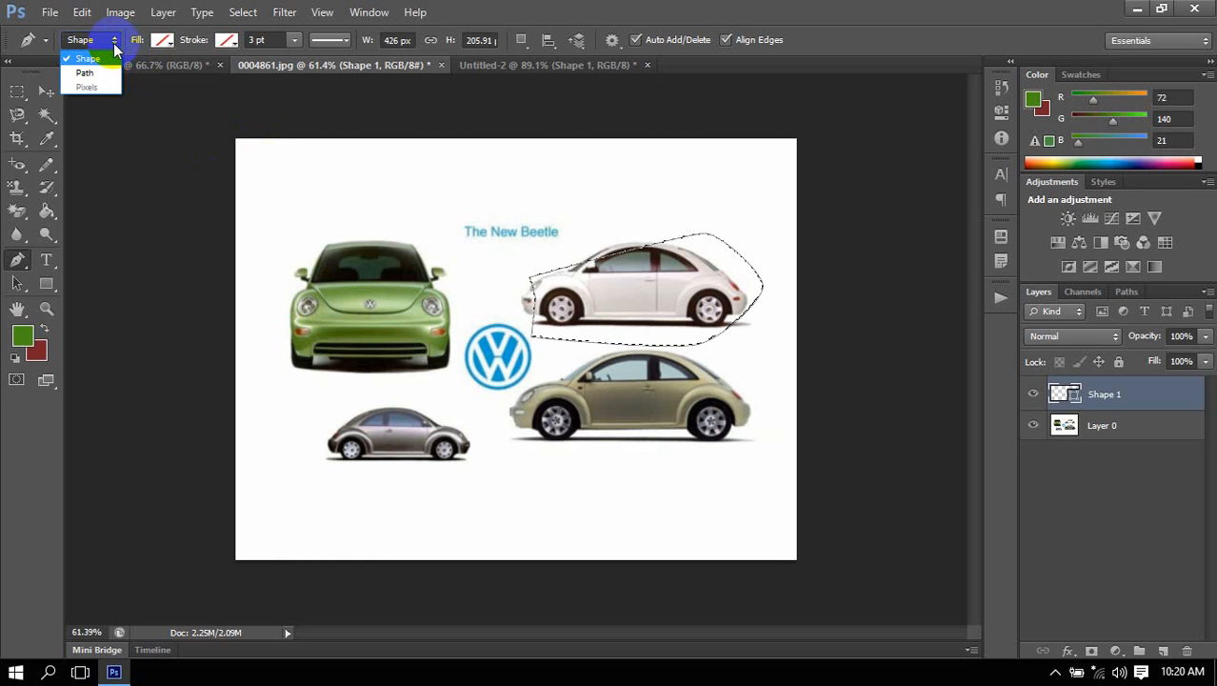
pyautogui.click(114, 86)
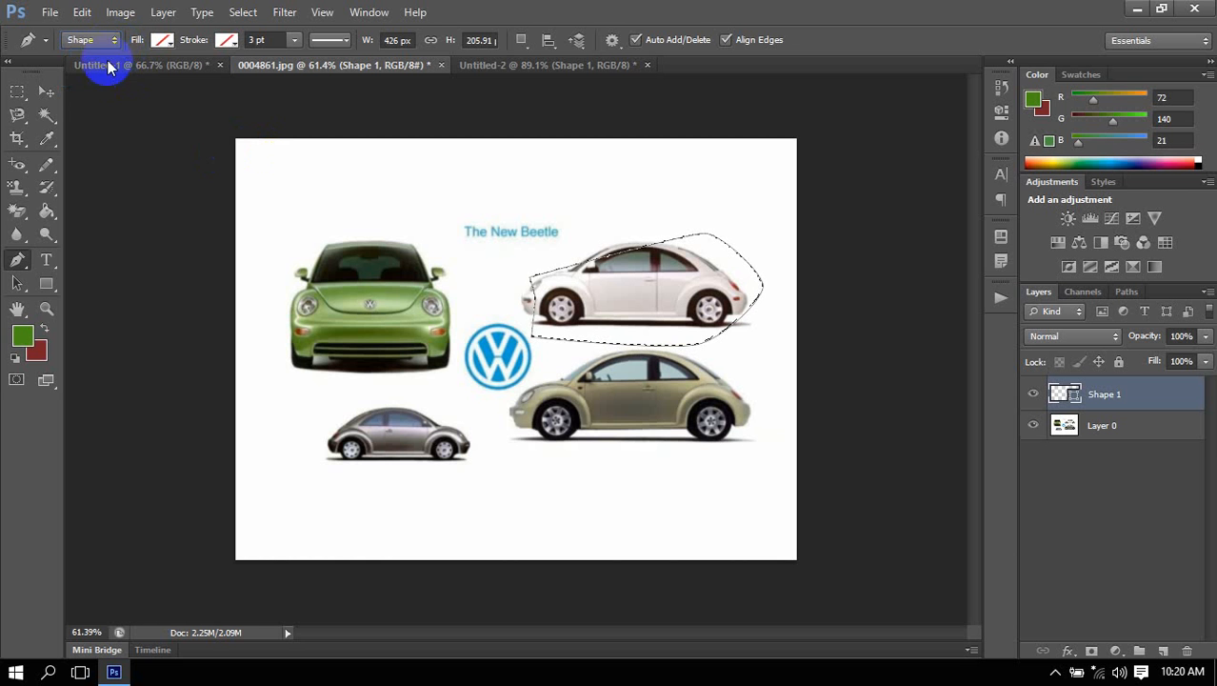
pyautogui.click(93, 40)
pyautogui.click(95, 70)
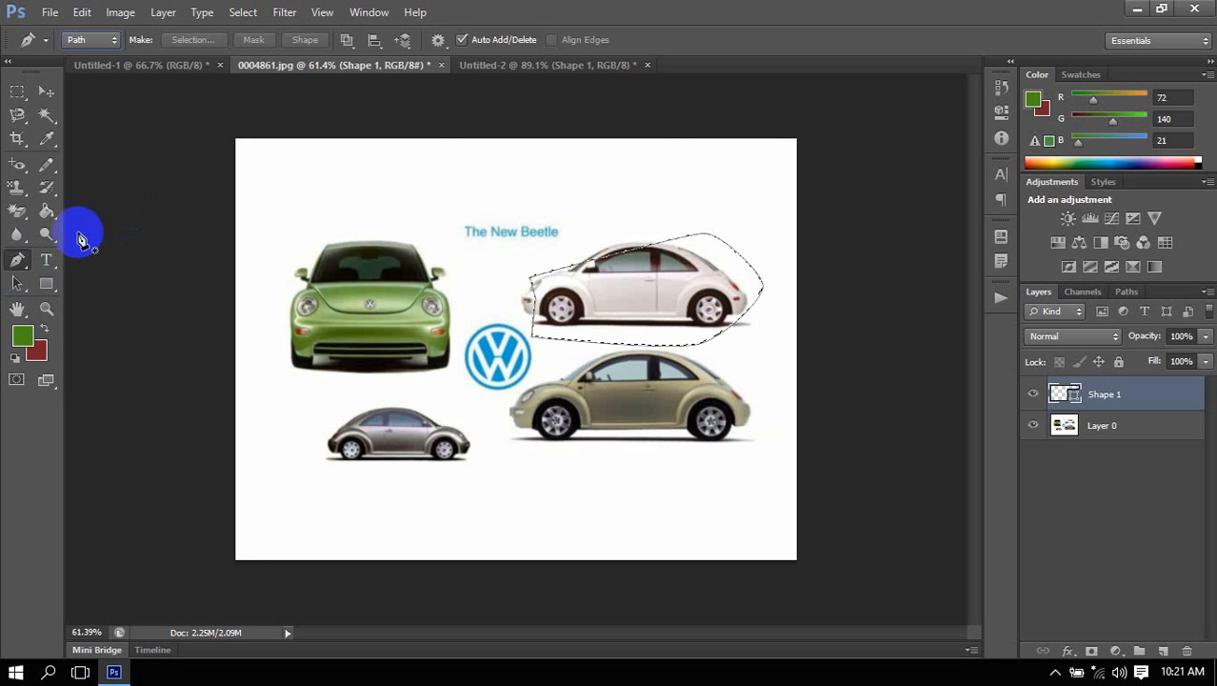
# Examine the Pen tool's variants, keep the standard Pen Tool, and activate the Rectangle Tool.
pyautogui.rightClick(15, 268)
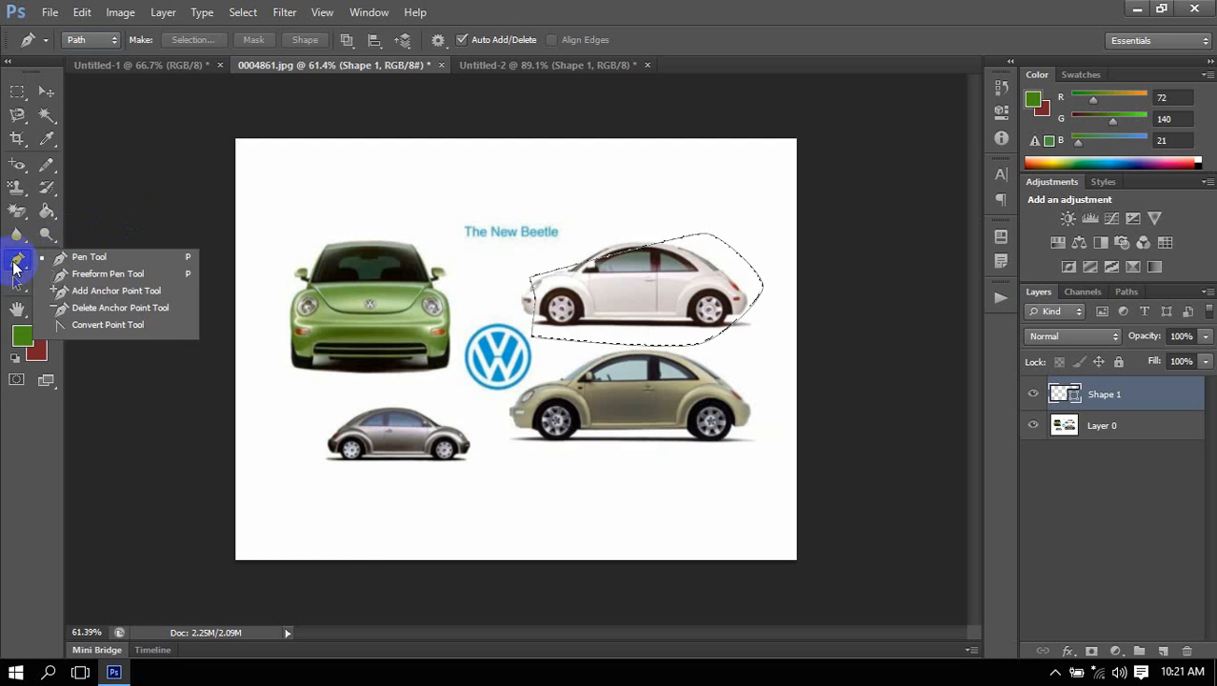
pyautogui.click(15, 267)
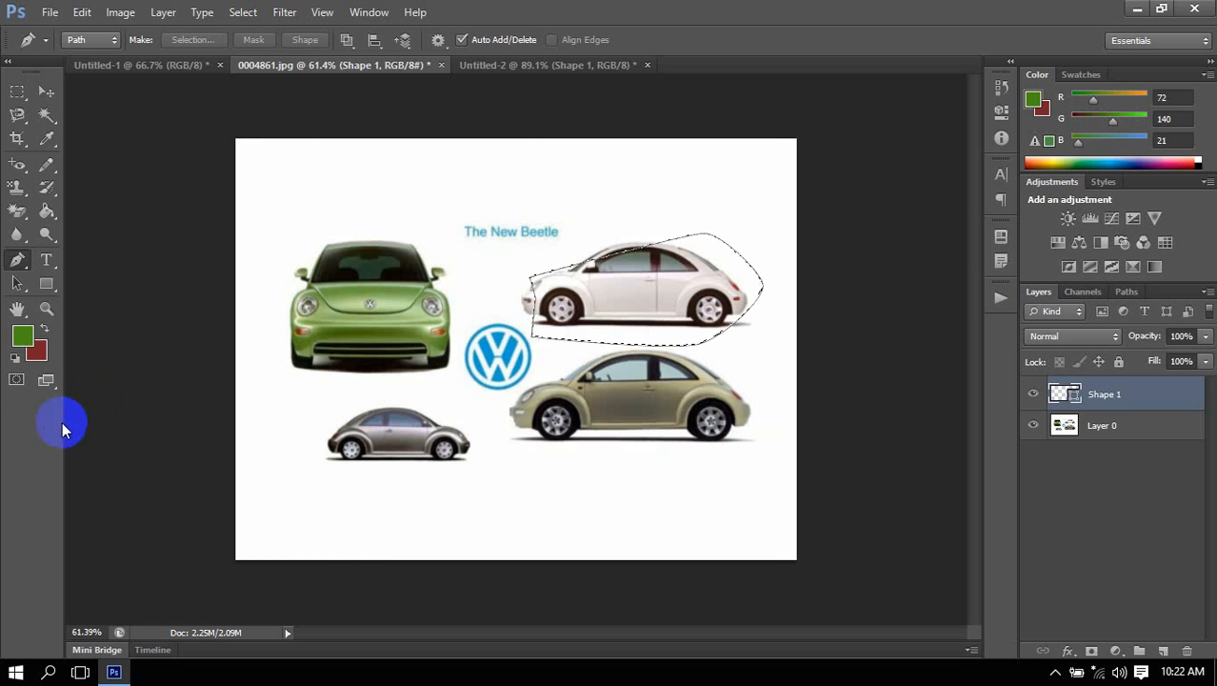
pyautogui.click(17, 259)
pyautogui.click(90, 256)
pyautogui.click(50, 290)
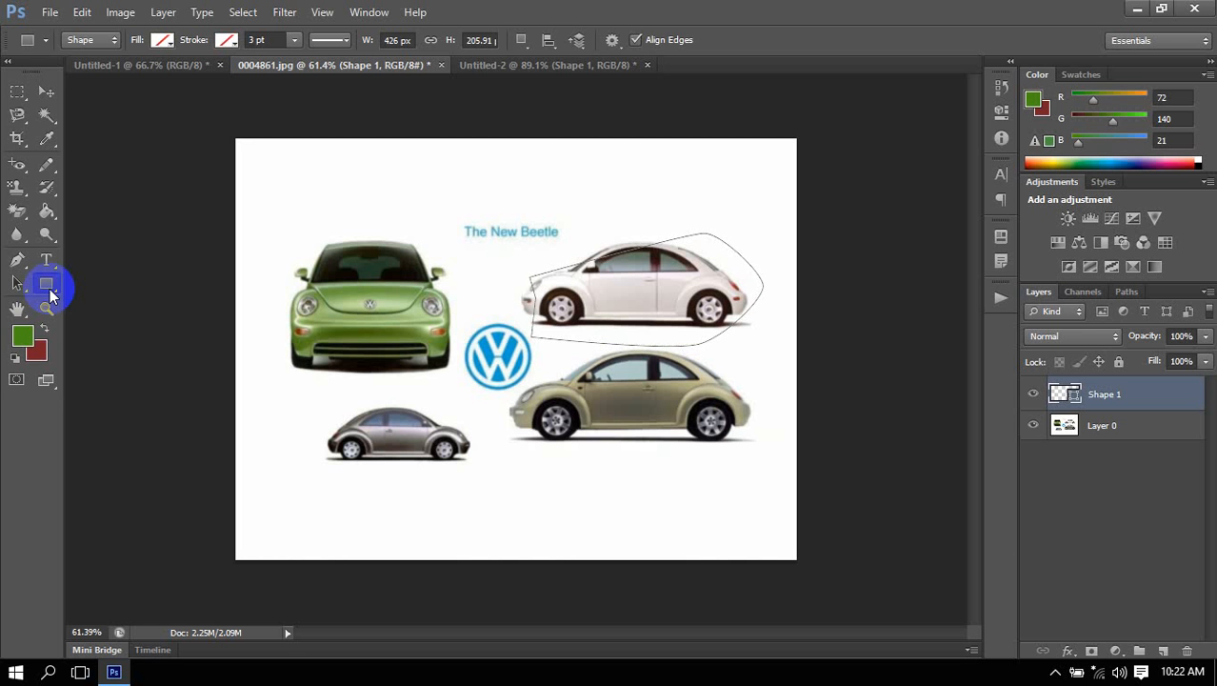
# Undo the Beetle image's edits step by step until the Shape 1 layer is removed and only Layer 0 remains.
pyautogui.hotkey('ctrl', 'alt', 'z')
pyautogui.hotkey('ctrl', 'alt', 'z')
pyautogui.hotkey('ctrl', 'alt', 'z')
pyautogui.hotkey('ctrl', 'alt', 'z')
pyautogui.hotkey('ctrl', 'alt', 'z')
pyautogui.hotkey('ctrl', 'alt', 'z')
pyautogui.hotkey('ctrl', 'alt', 'z')
pyautogui.hotkey('ctrl', 'alt', 'z')
pyautogui.hotkey('ctrl', 'alt', 'z')
pyautogui.hotkey('ctrl', 'alt', 'z')
pyautogui.hotkey('ctrl', 'alt', 'z')
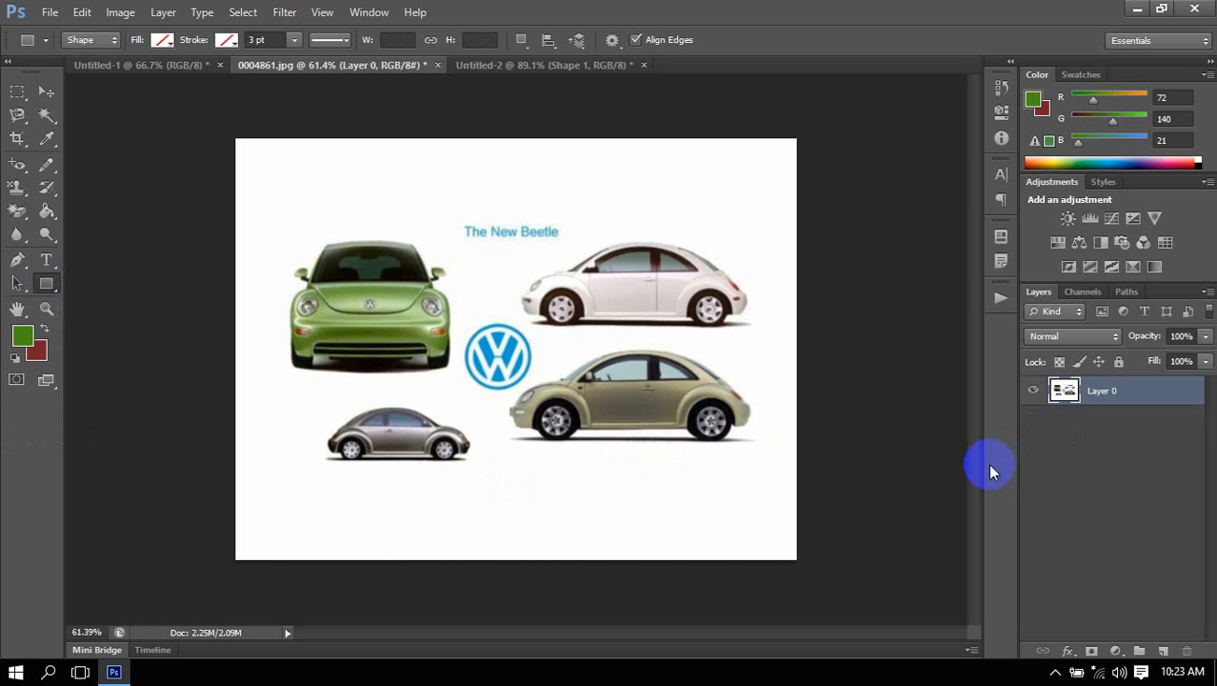
# Activate the Type tool, switch to the Untitled-2 document and delete its Shape 1 and Layer 1 layers.
pyautogui.click(46, 259)
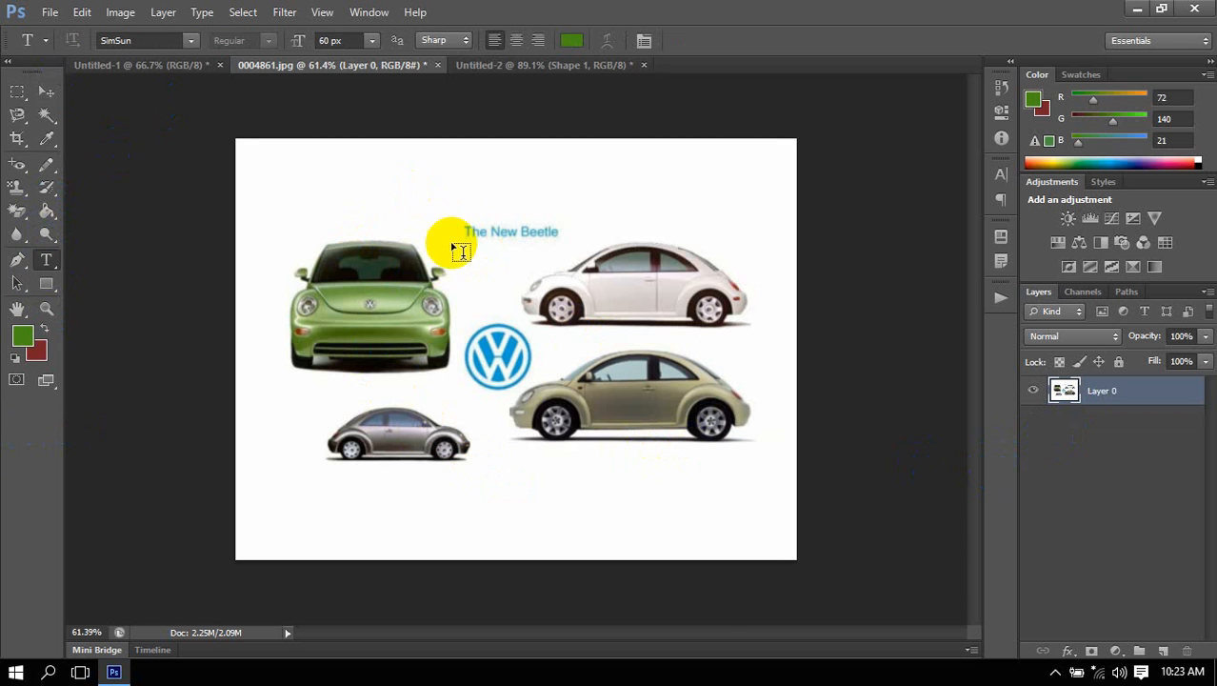
pyautogui.click(472, 66)
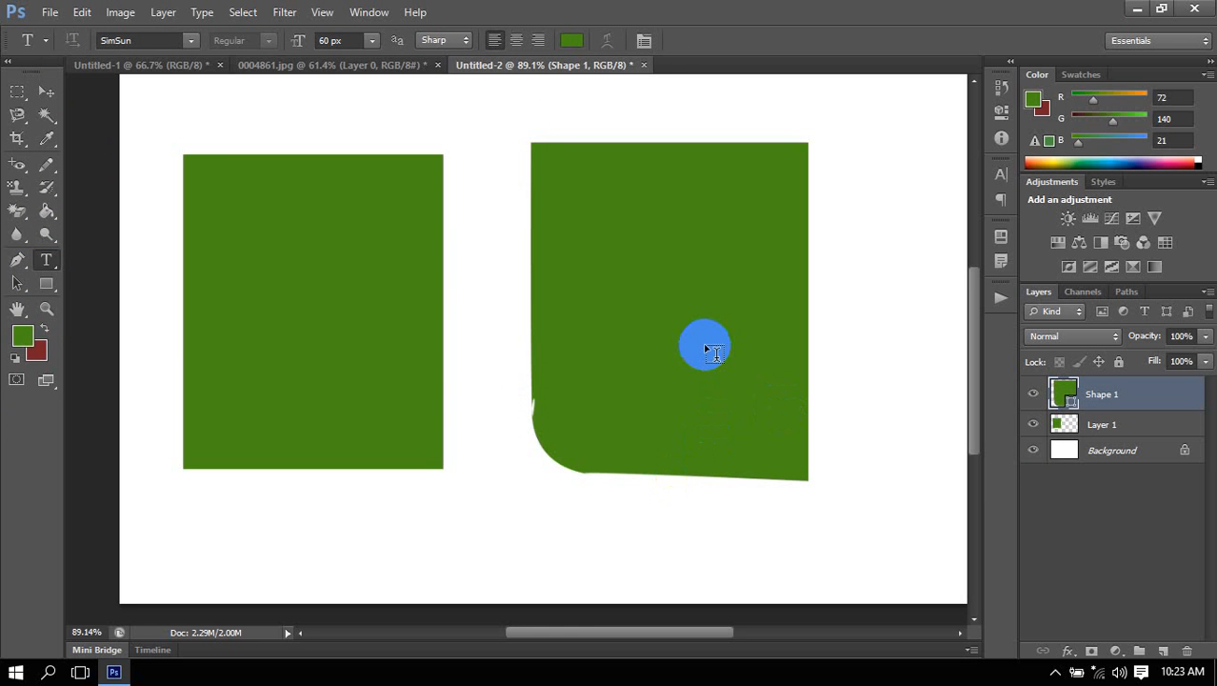
pyautogui.press('Delete')
pyautogui.press('Delete')
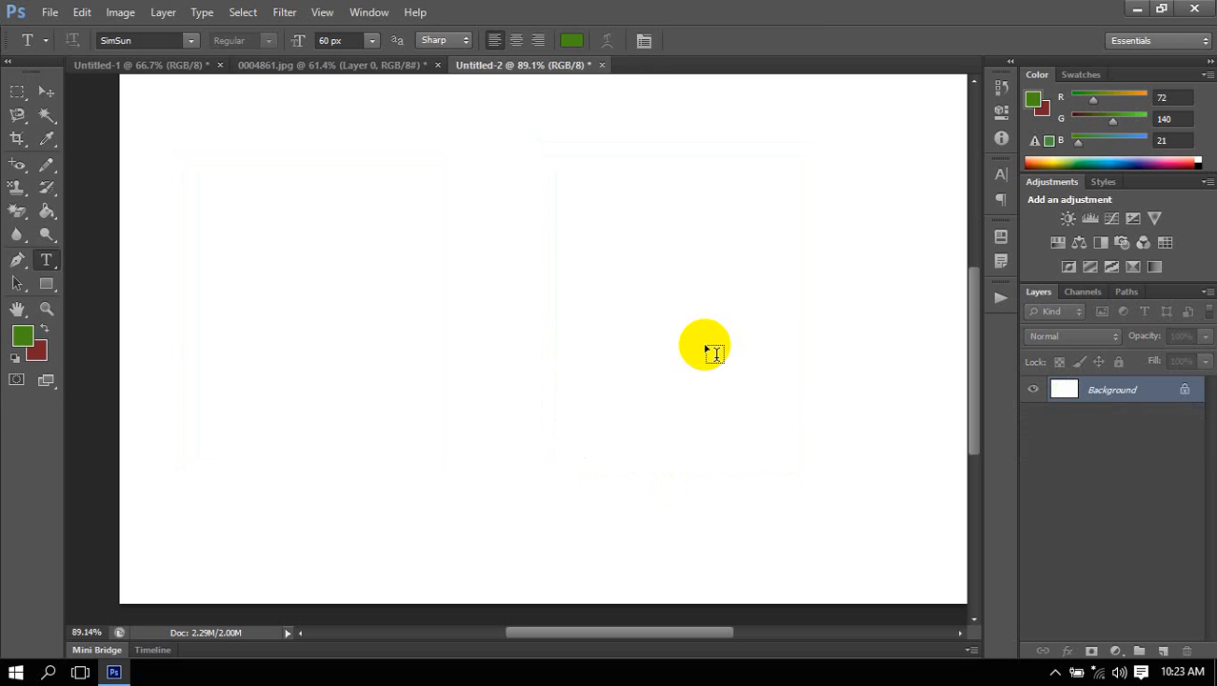
# Add the letter A as green 200 px text on the blank canvas and move it down near the canvas centre.
pyautogui.scroll(-1, 497, 282)
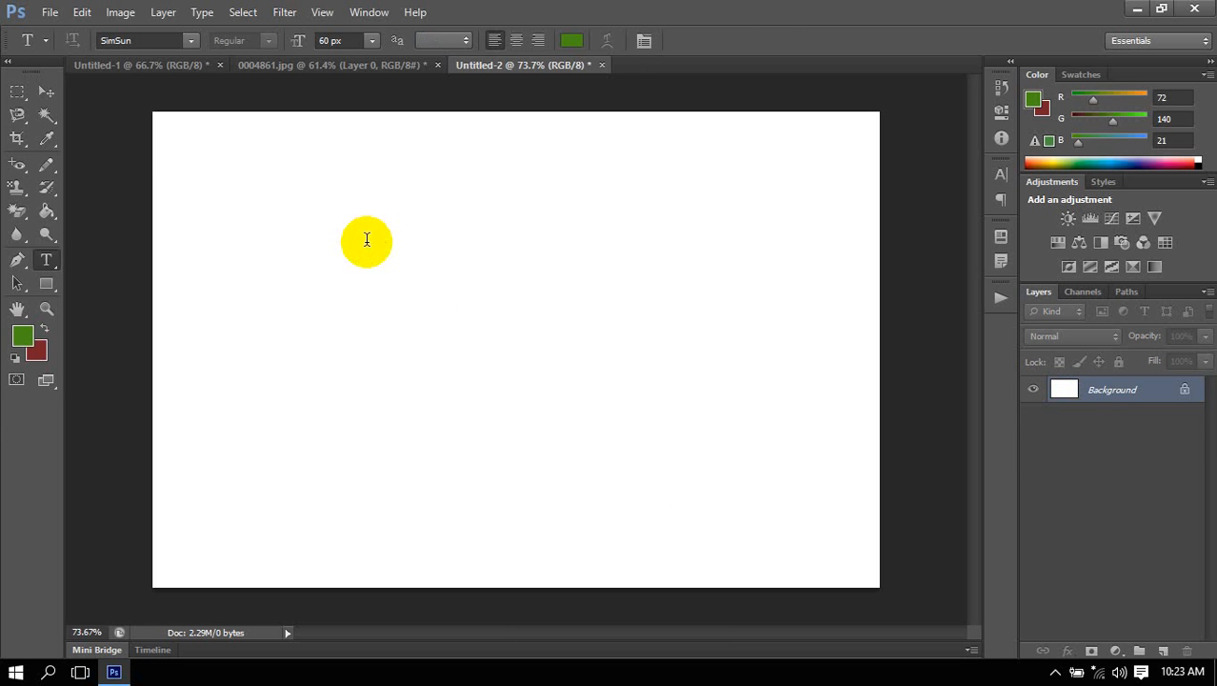
pyautogui.click(367, 240)
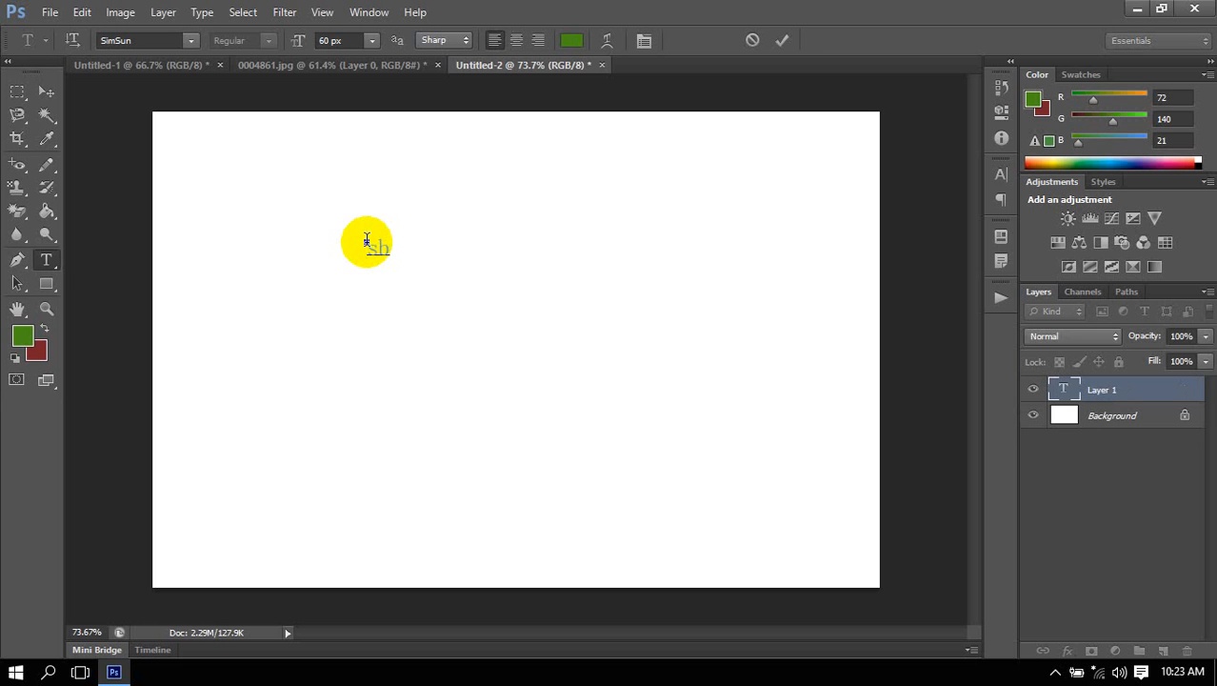
pyautogui.press('BackSpace')
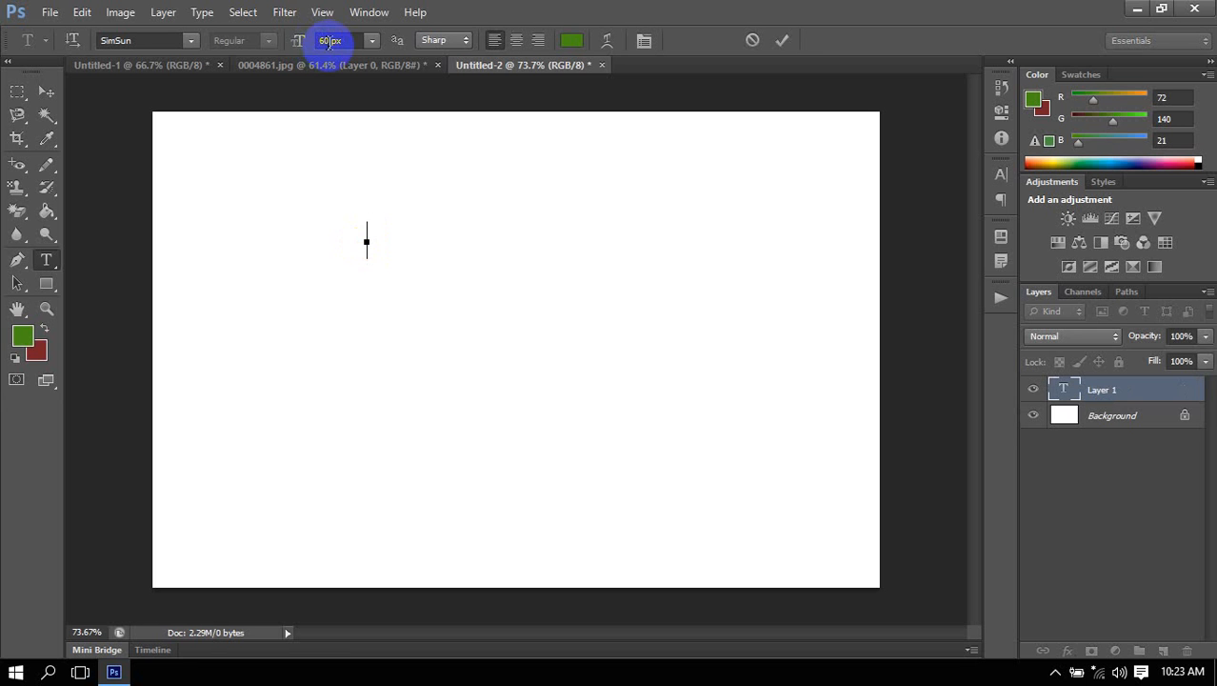
pyautogui.click(328, 40)
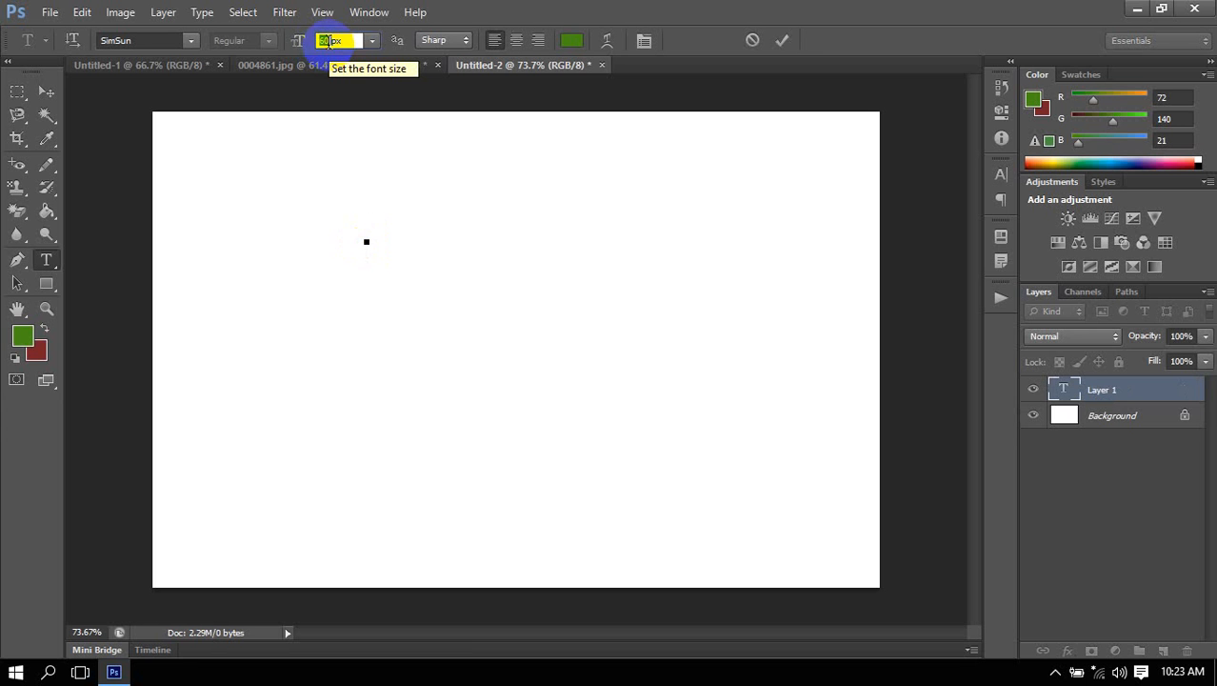
pyautogui.write('20')
pyautogui.press('Return')
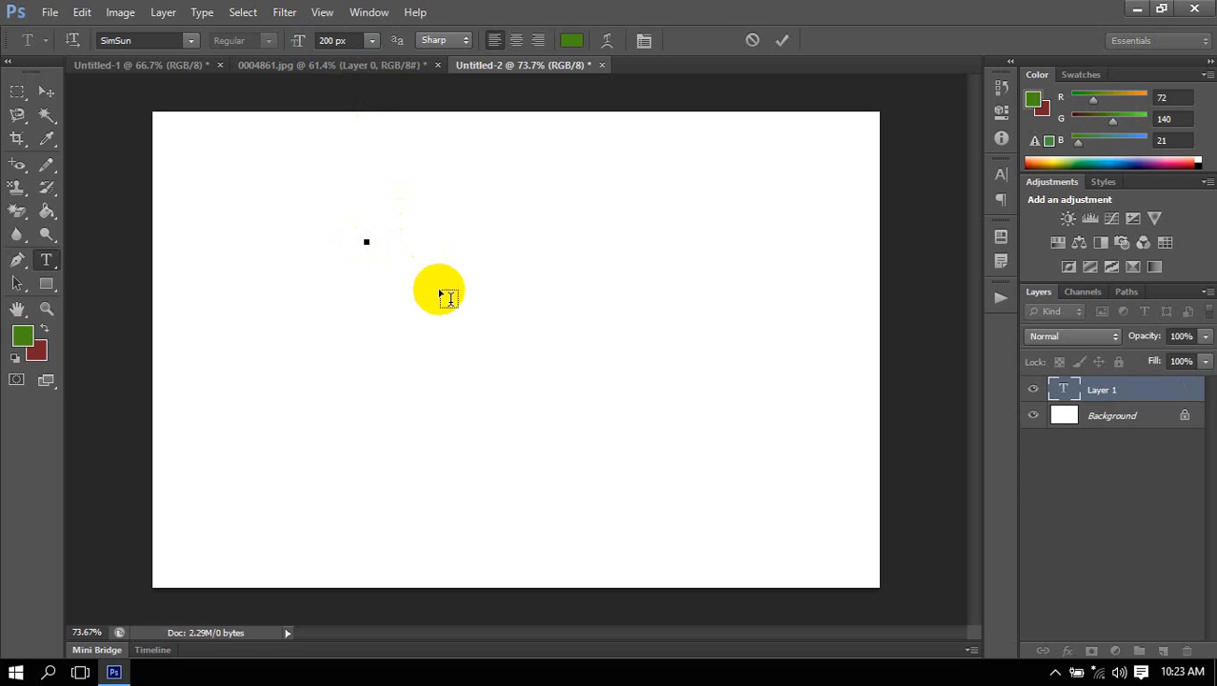
pyautogui.write('A')
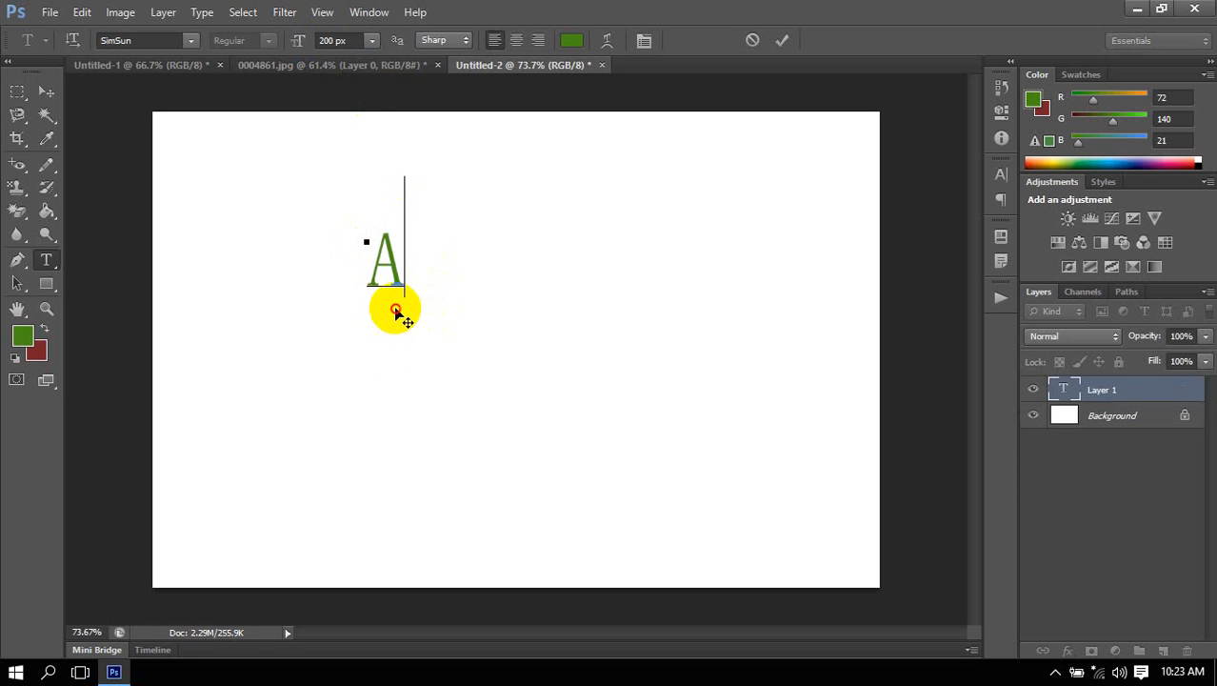
pyautogui.moveTo(402, 318); pyautogui.dragTo(451, 427)
# Select the letter A, try out several font families on it, and set the font to Microsoft YaHei.
pyautogui.doubleClick(451, 427)
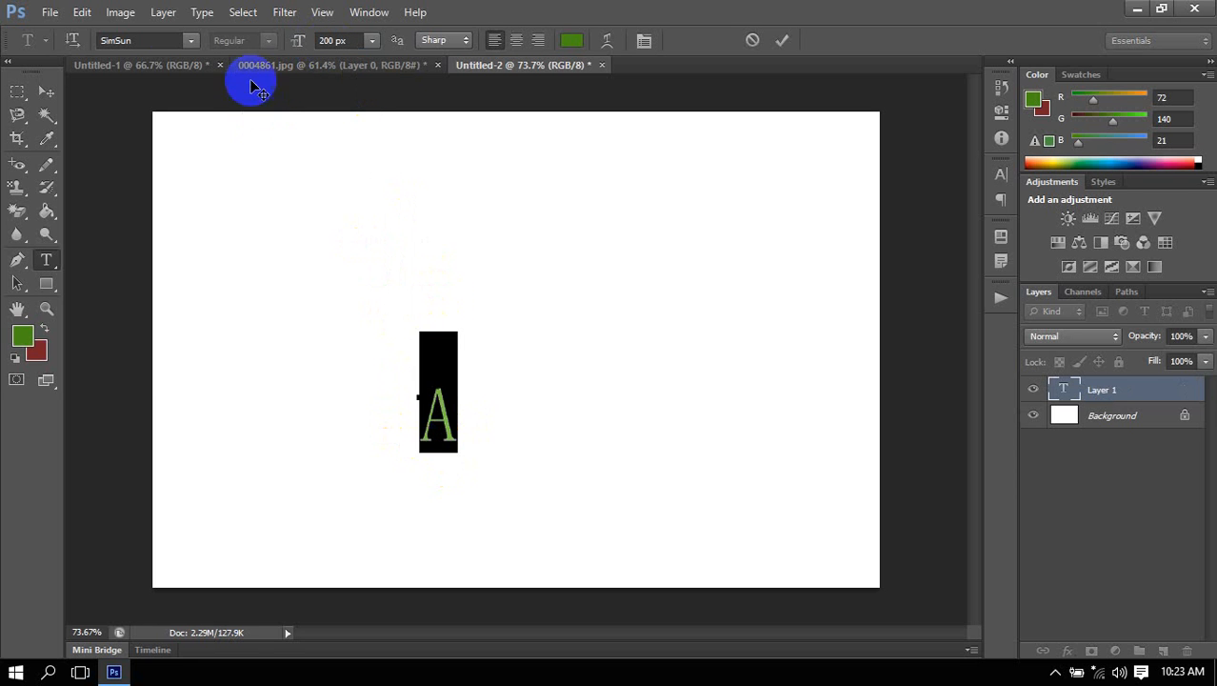
pyautogui.click(189, 40)
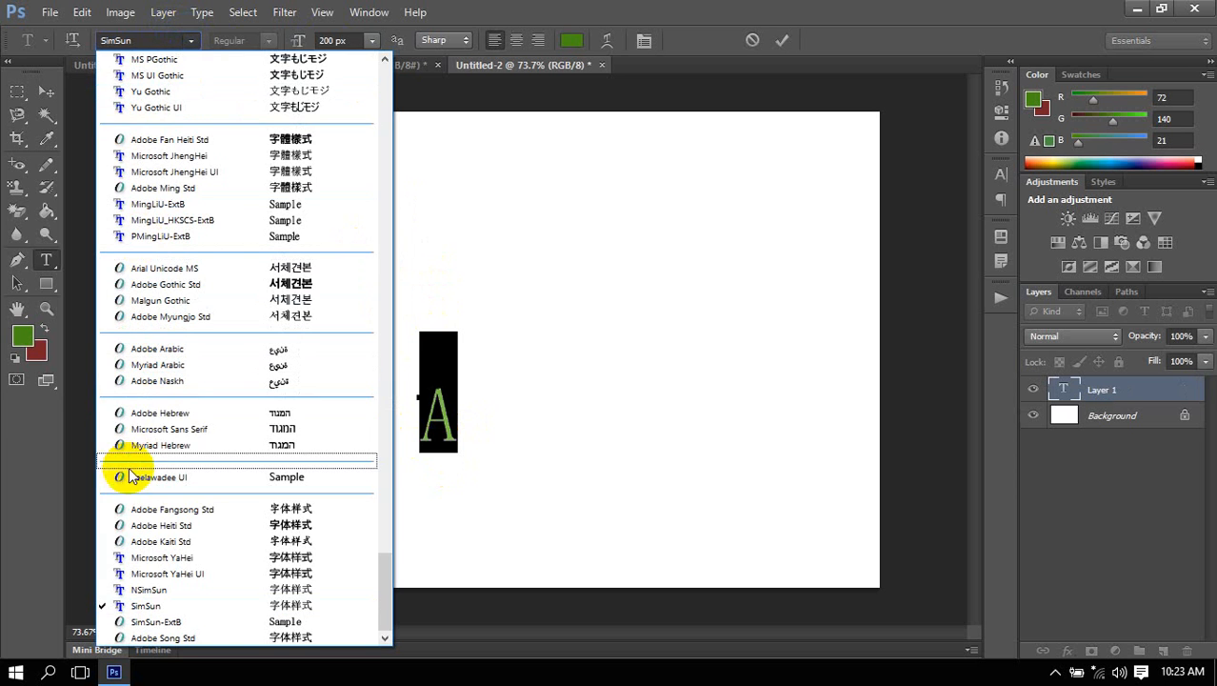
pyautogui.click(183, 37)
pyautogui.click(160, 38)
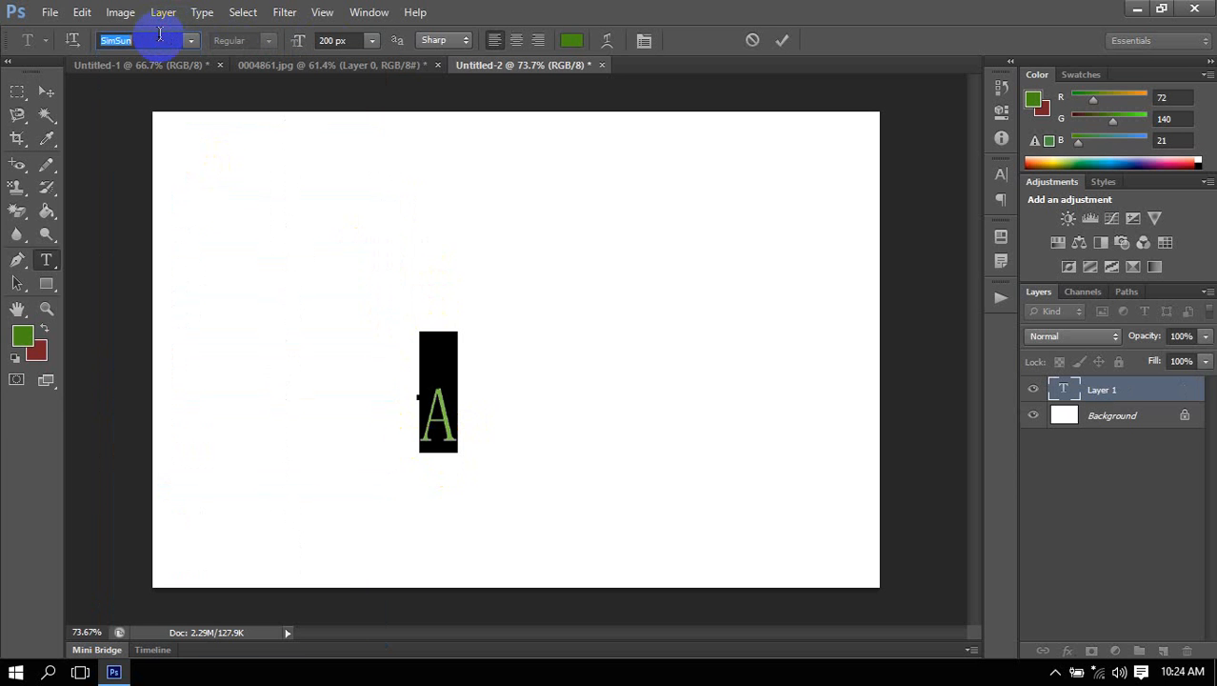
pyautogui.press('Up')
pyautogui.press('Up')
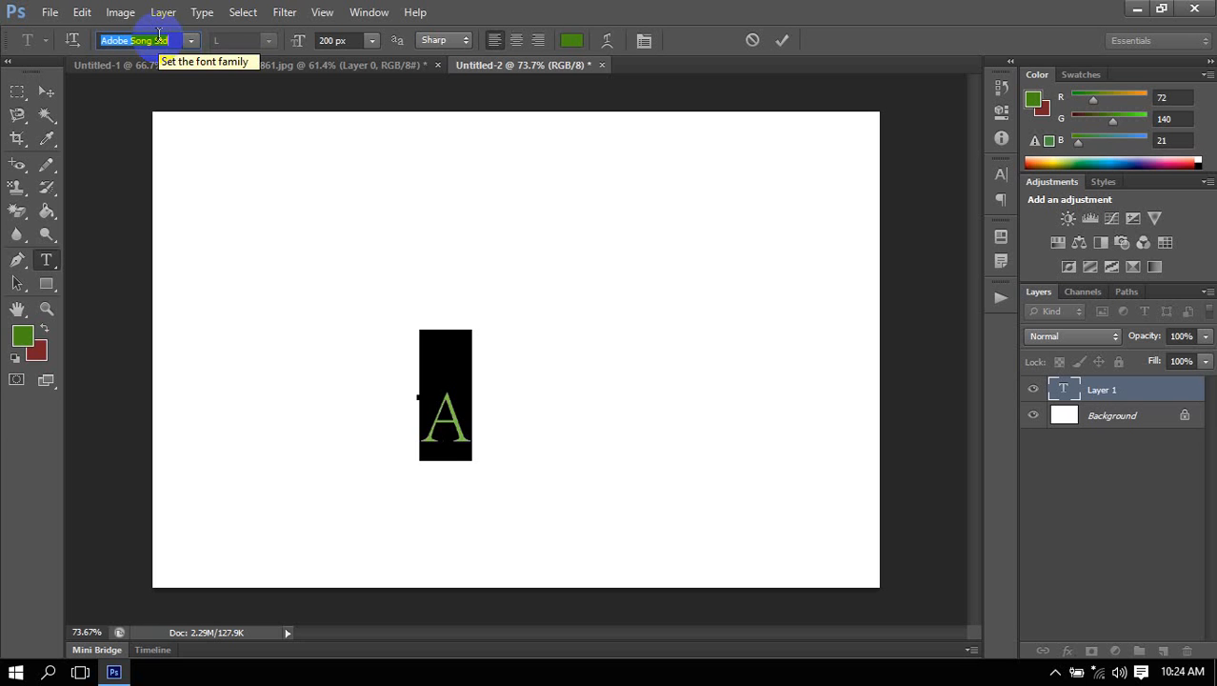
pyautogui.press('Up')
pyautogui.press('Up')
pyautogui.press('Up')
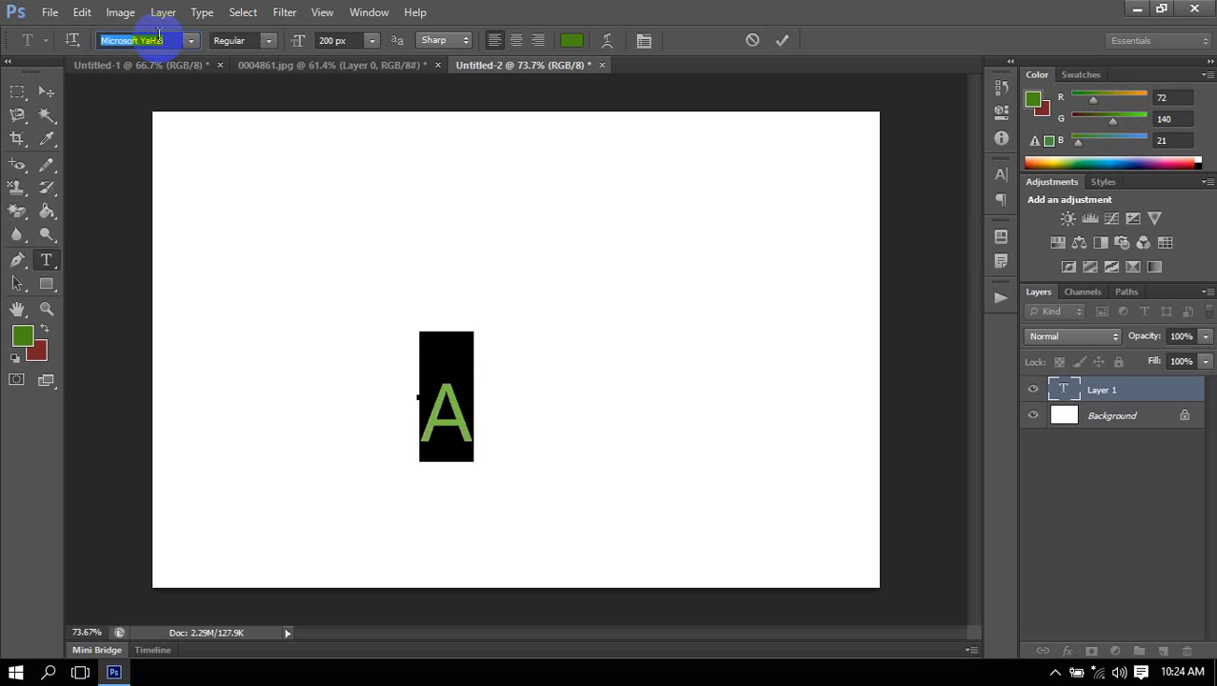
pyautogui.press('Up')
pyautogui.press('Down')
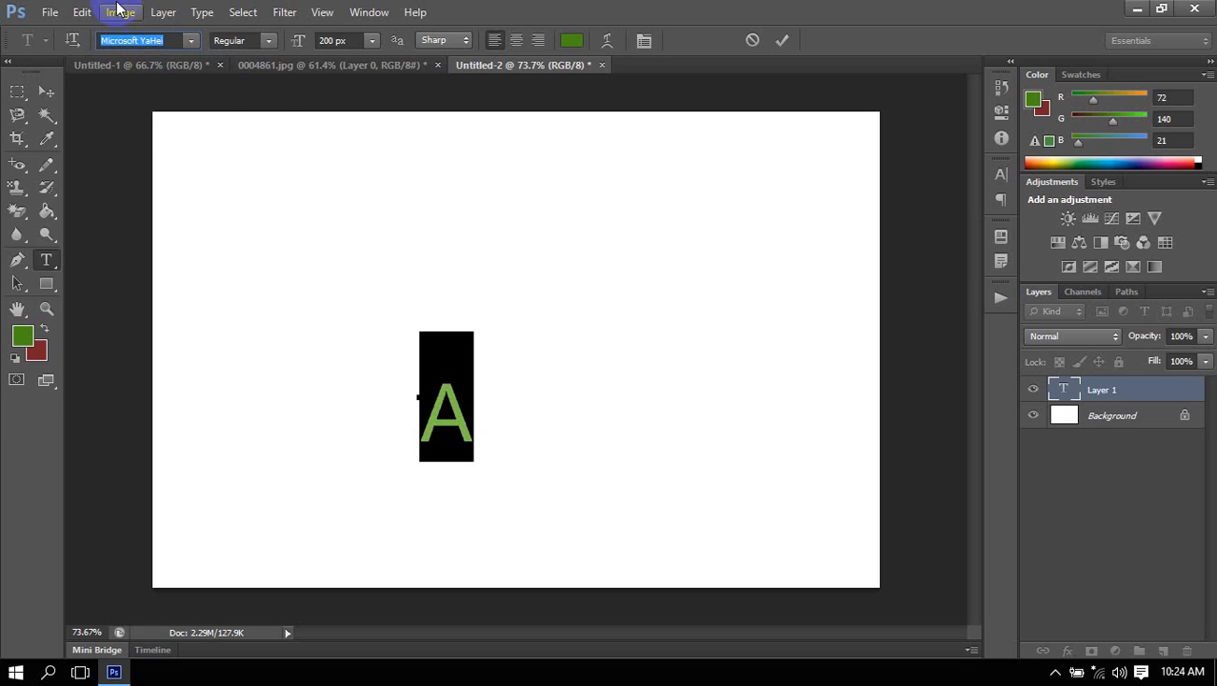
# Apply Faux Bold to the letter A and commit the text by activating the Move tool.
pyautogui.click(999, 175)
pyautogui.click(811, 303)
pyautogui.click(1000, 175)
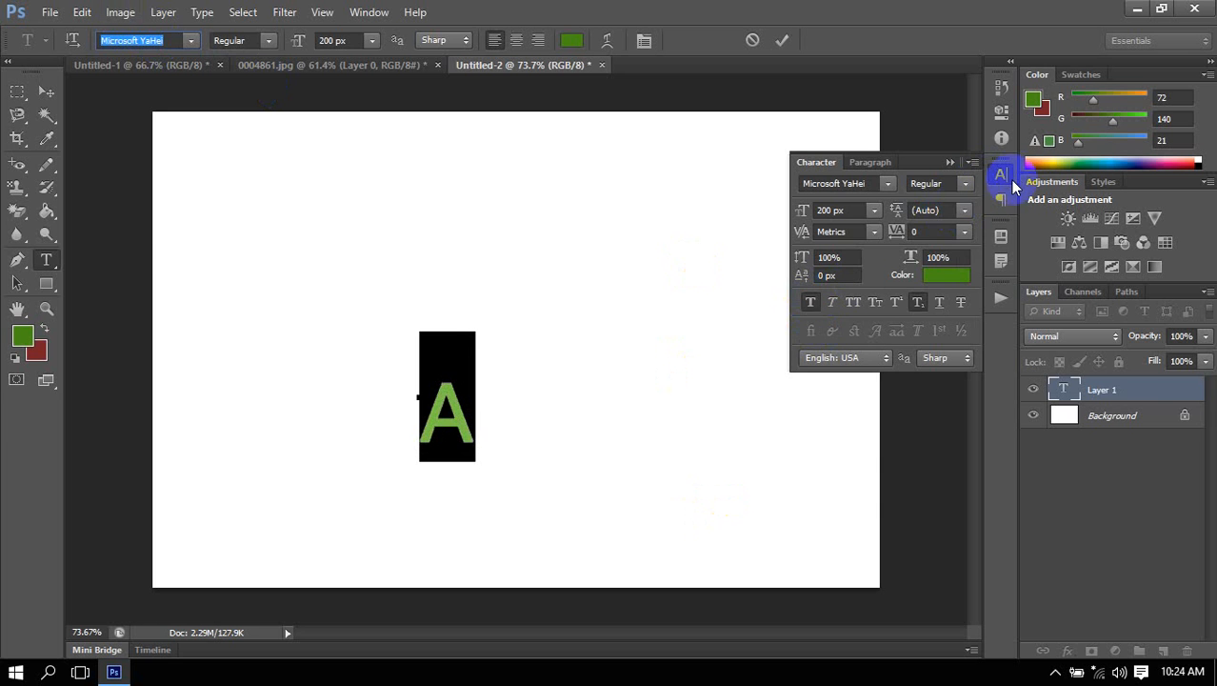
pyautogui.press('ctrl')
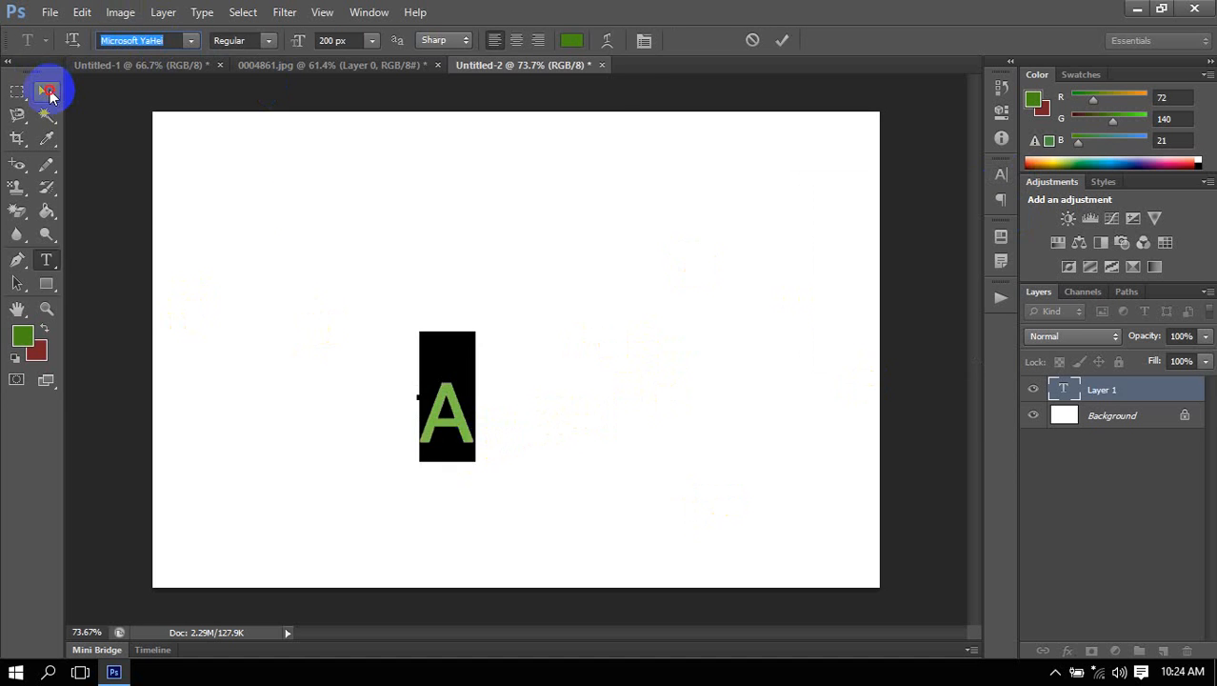
pyautogui.click(46, 92)
# Trace a closed triangular path around the inner opening of the letter A with the Pen tool in Path mode.
pyautogui.scroll(2, 461, 486)
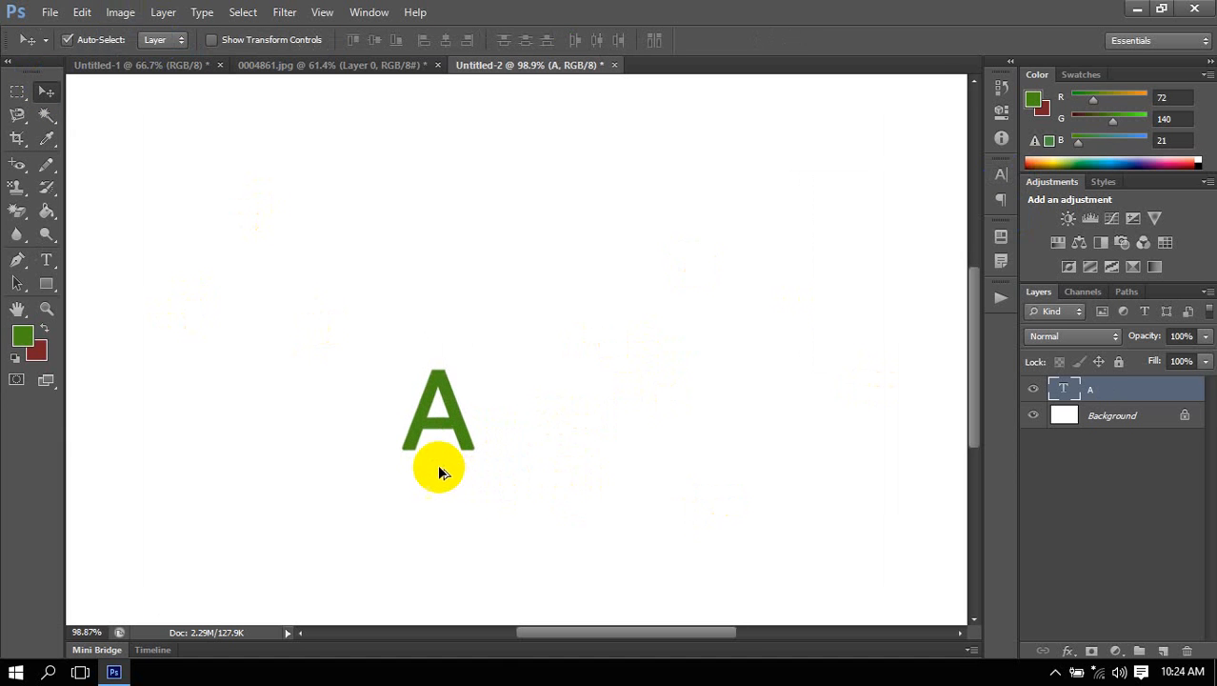
pyautogui.scroll(9, 436, 463)
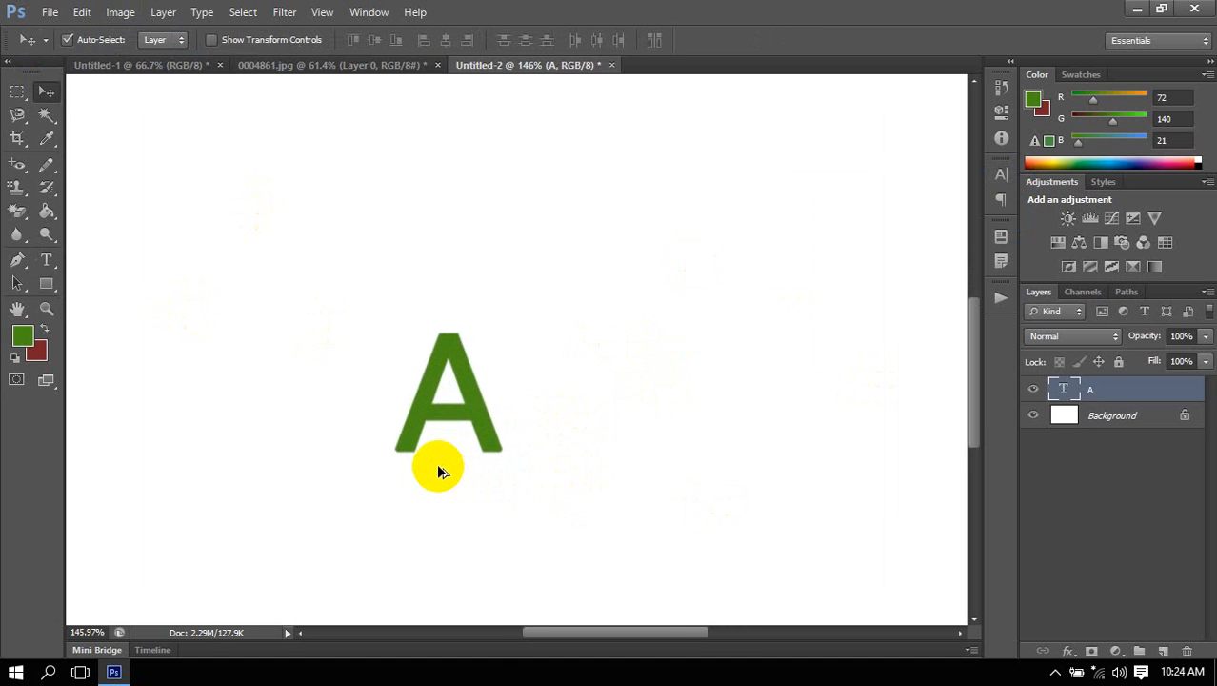
pyautogui.scroll(2, 437, 463)
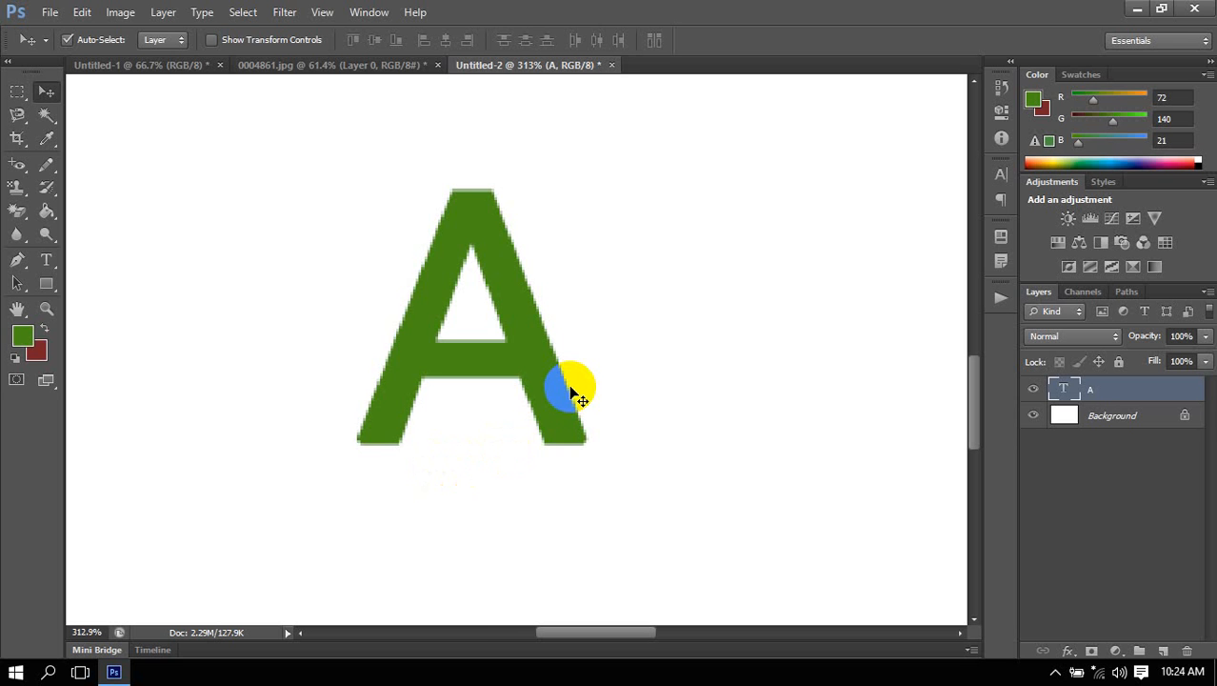
pyautogui.hscroll(2, 581, 447)
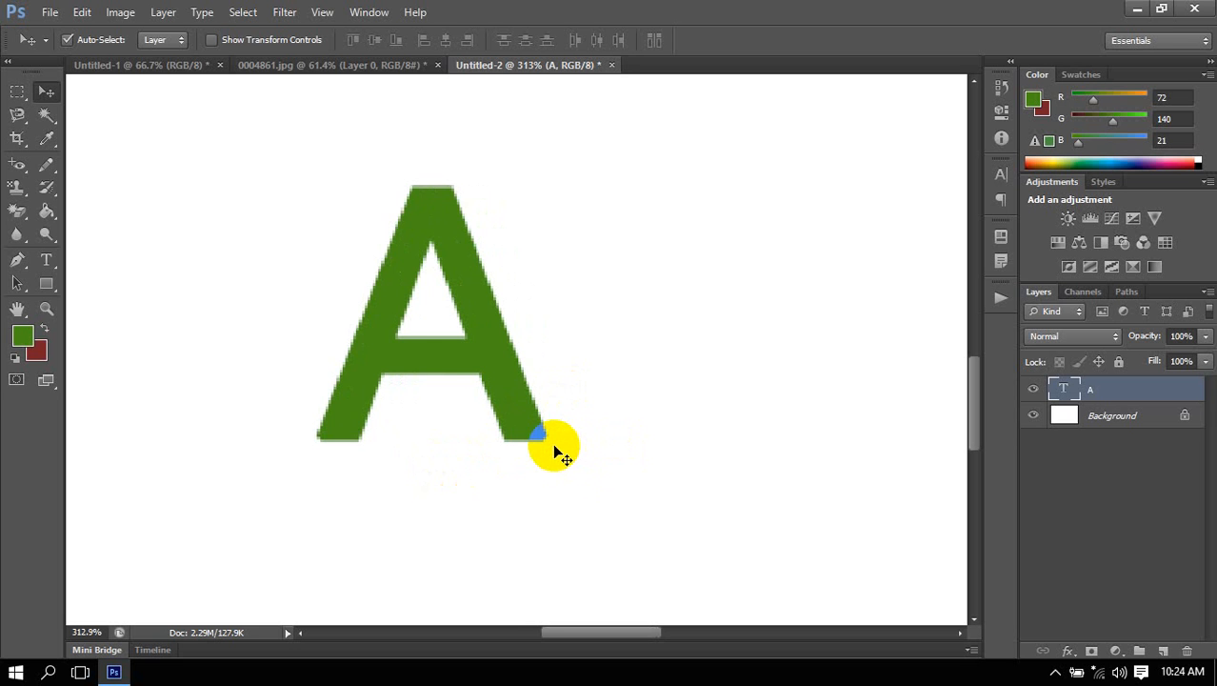
pyautogui.scroll(-3, 540, 378)
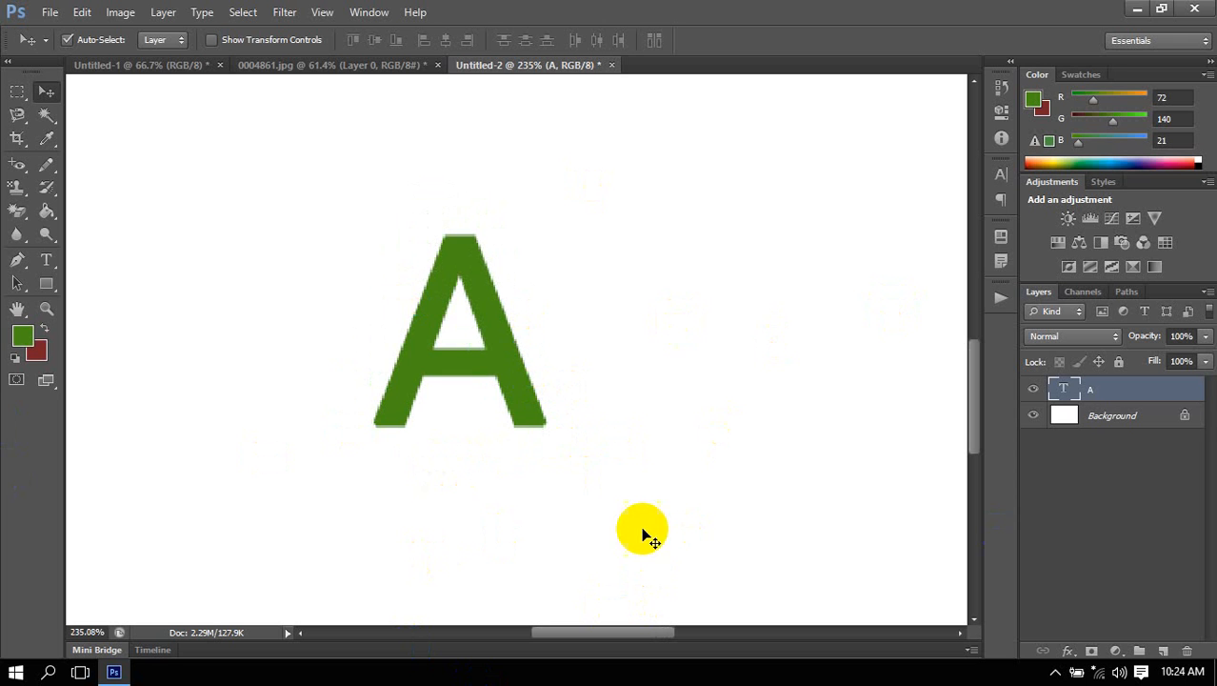
pyautogui.moveTo(631, 418); pyautogui.dragTo(514, 430)
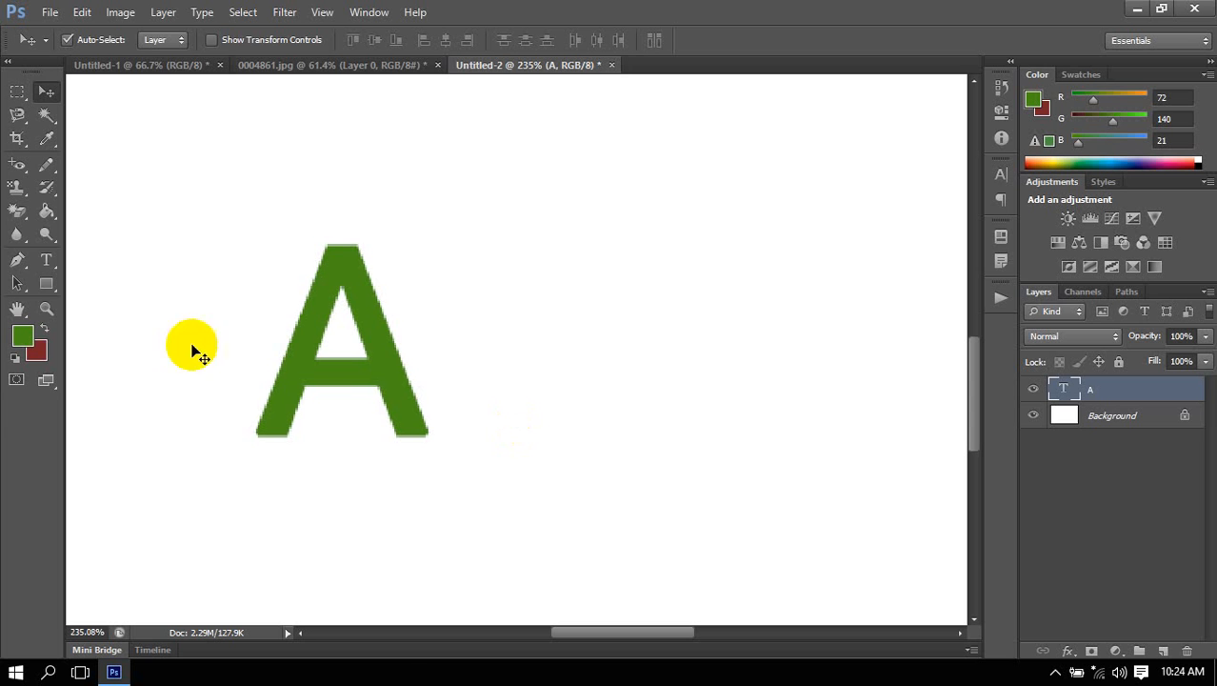
pyautogui.click(17, 259)
pyautogui.click(333, 359)
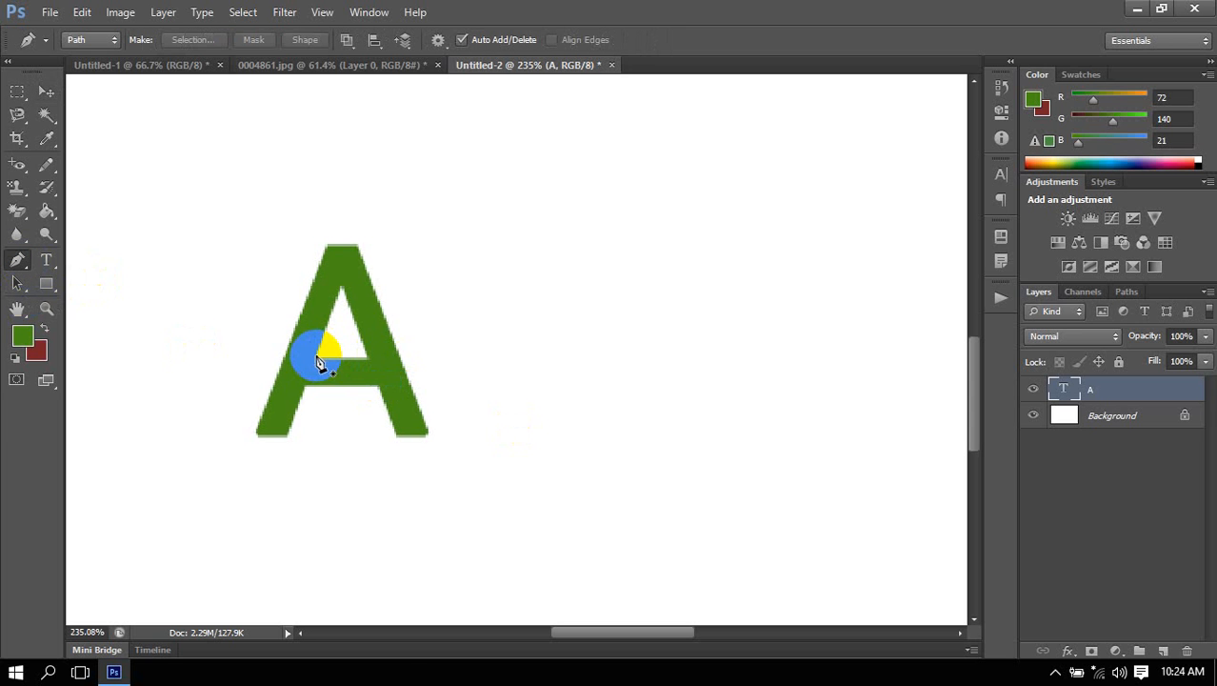
pyautogui.click(344, 290)
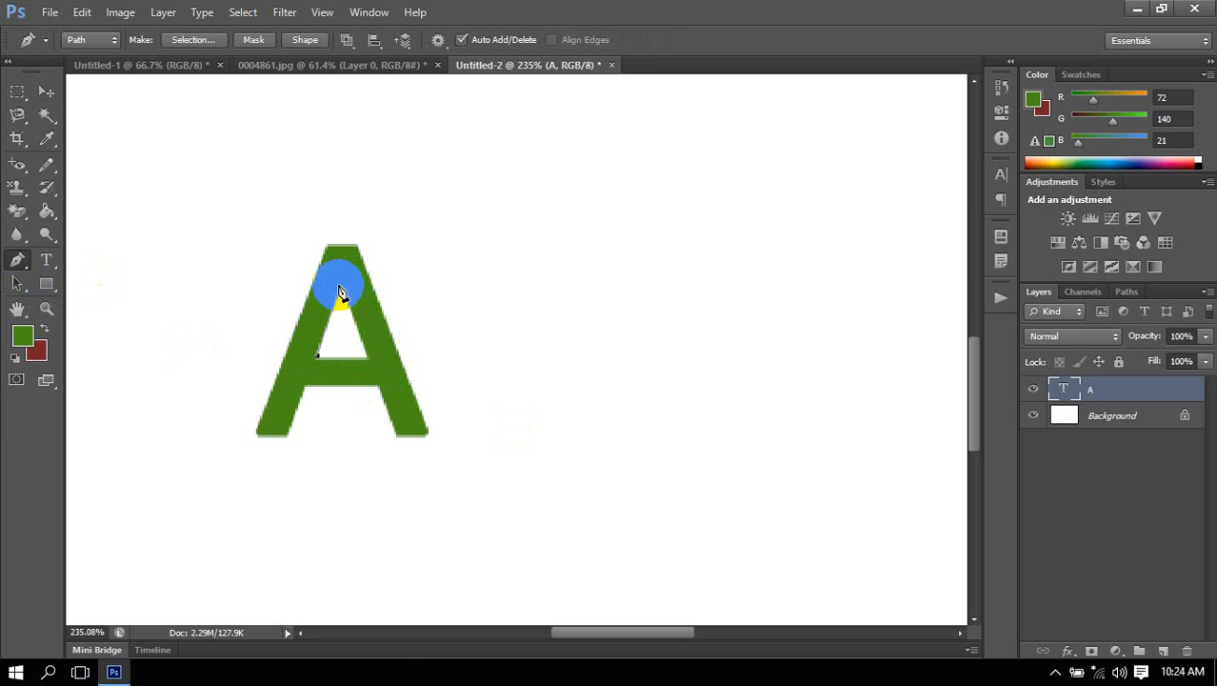
pyautogui.click(366, 359)
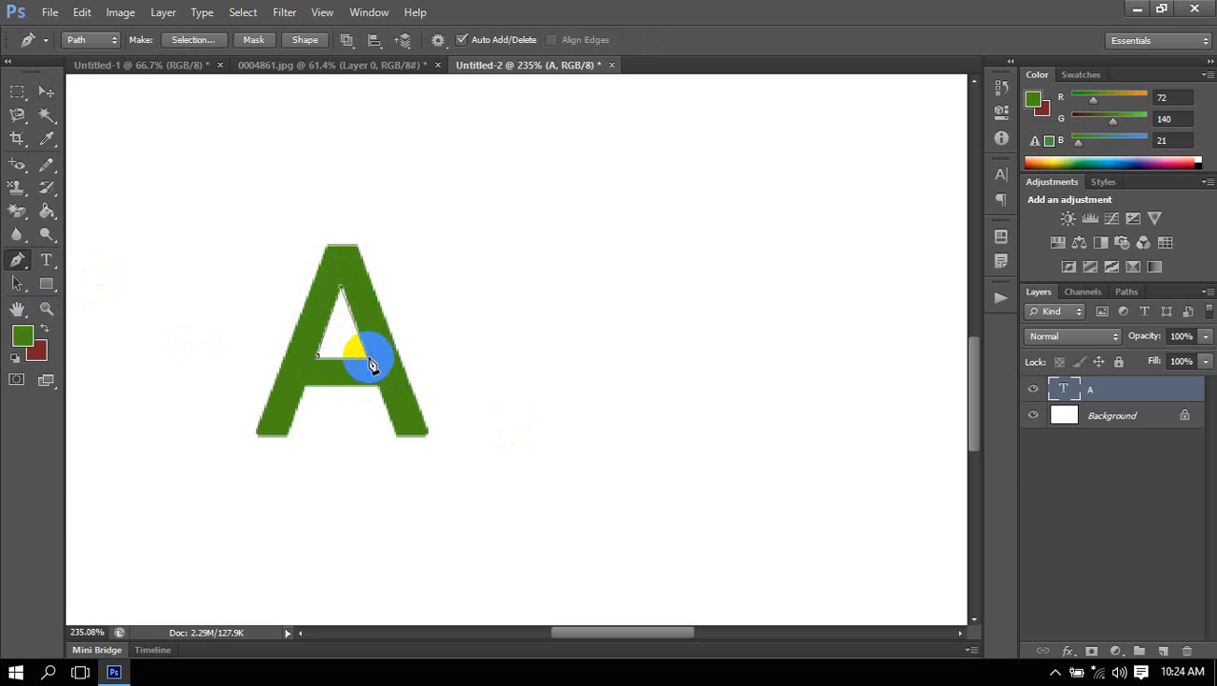
pyautogui.click(318, 356)
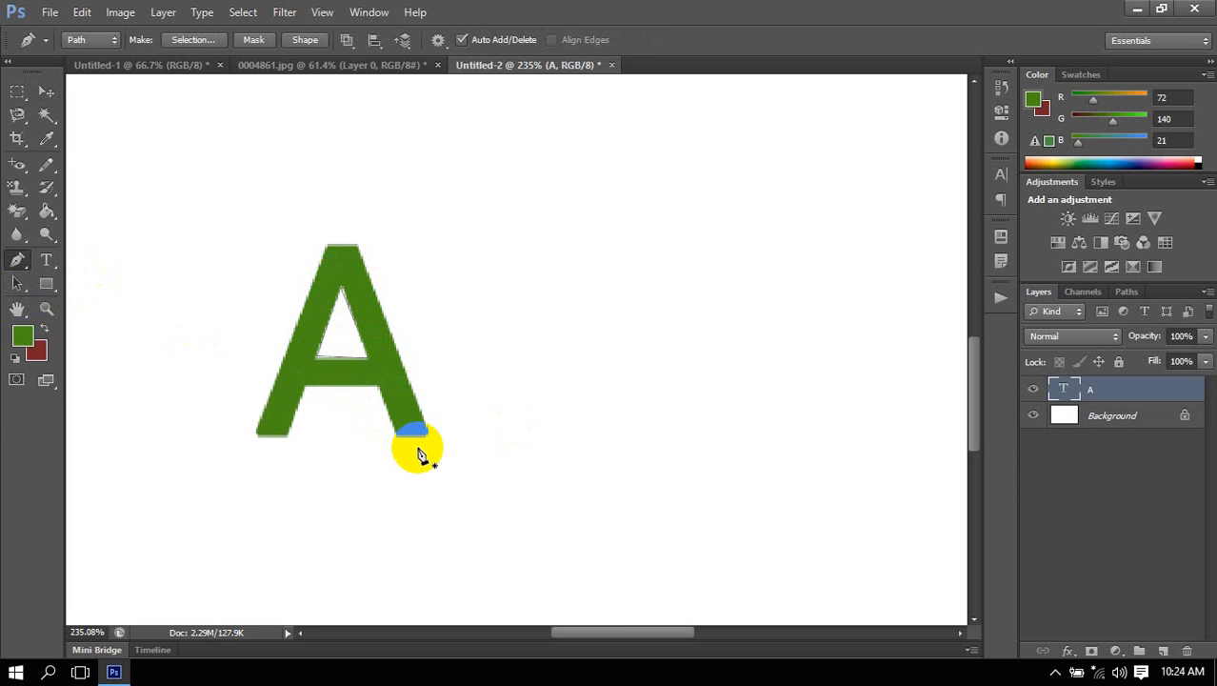
# Undo the triangular path inside the A point by point until all its anchor points are removed.
pyautogui.click(113, 45)
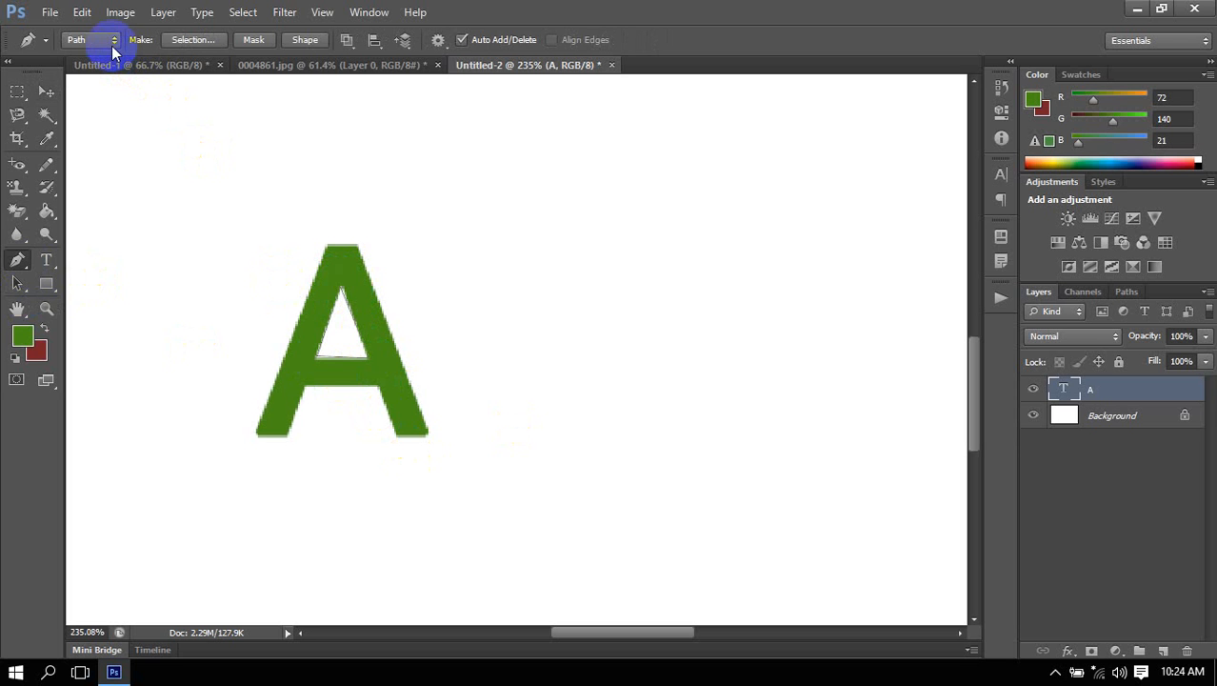
pyautogui.hotkey('ctrl', 'alt', 'z')
pyautogui.hotkey('ctrl', 'alt', 'z')
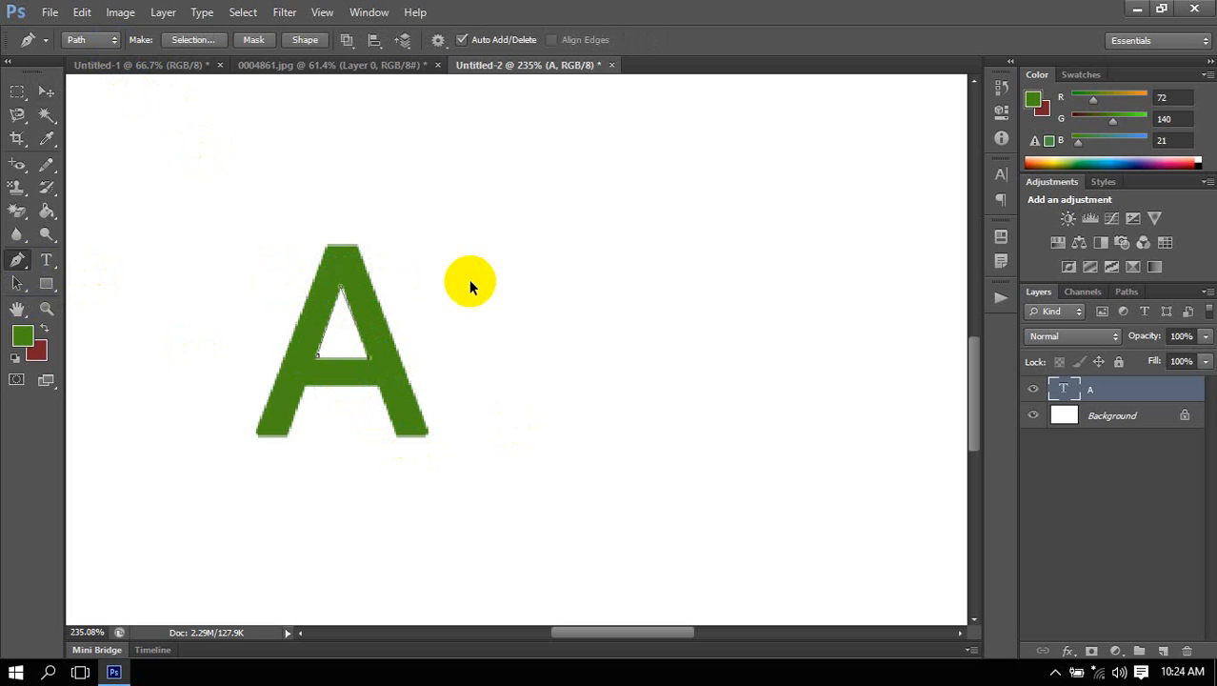
pyautogui.hotkey('ctrl', 'alt', 'z')
pyautogui.hotkey('ctrl', 'alt', 'z')
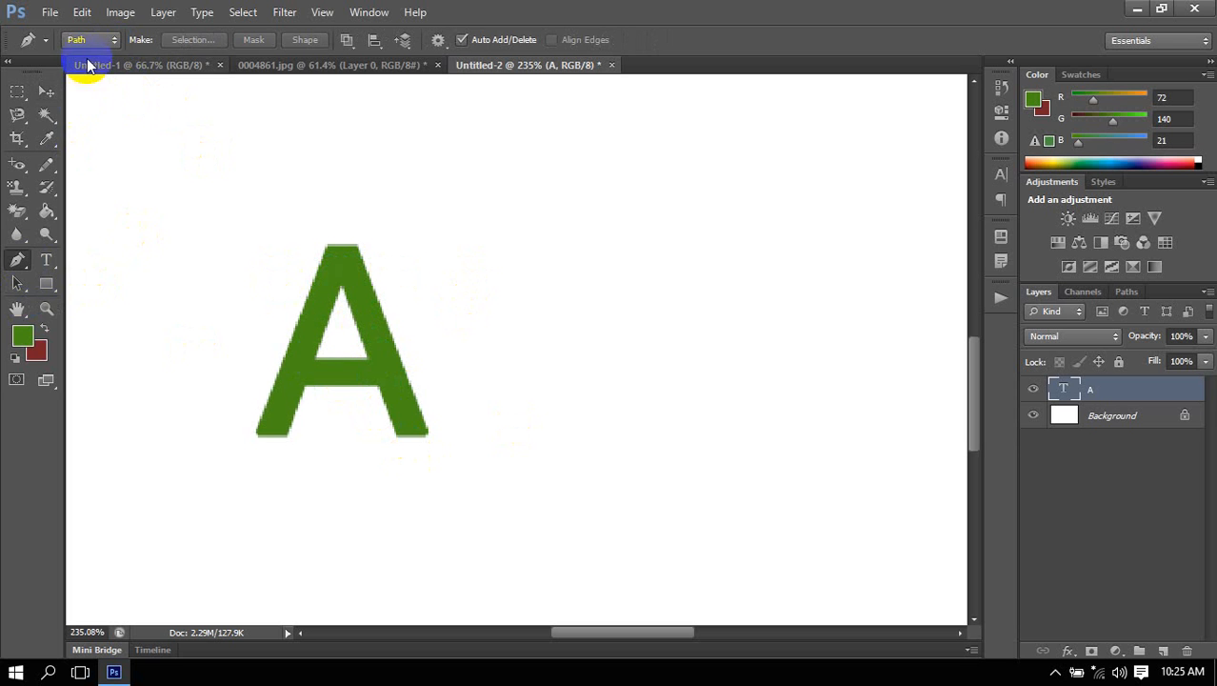
# Switch the Pen tool to Shape mode and trace the A's outer outline as a closed shape of about 81 by 90 px.
pyautogui.click(92, 42)
pyautogui.click(88, 53)
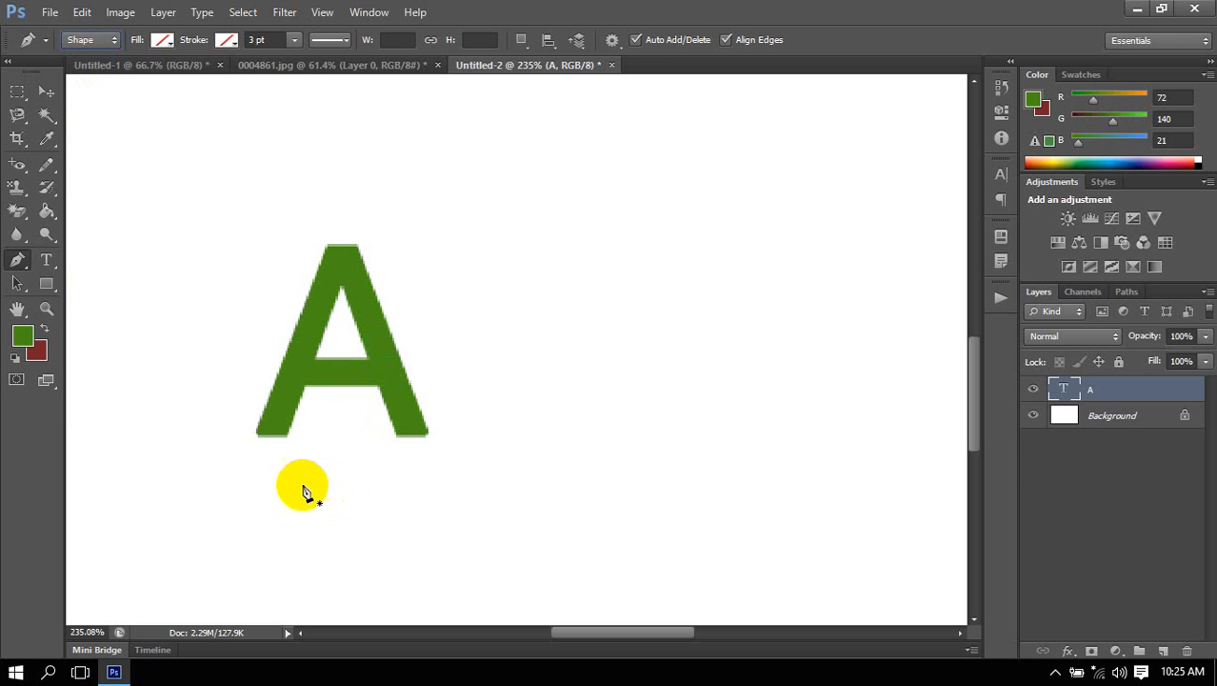
pyautogui.click(344, 251)
pyautogui.click(256, 438)
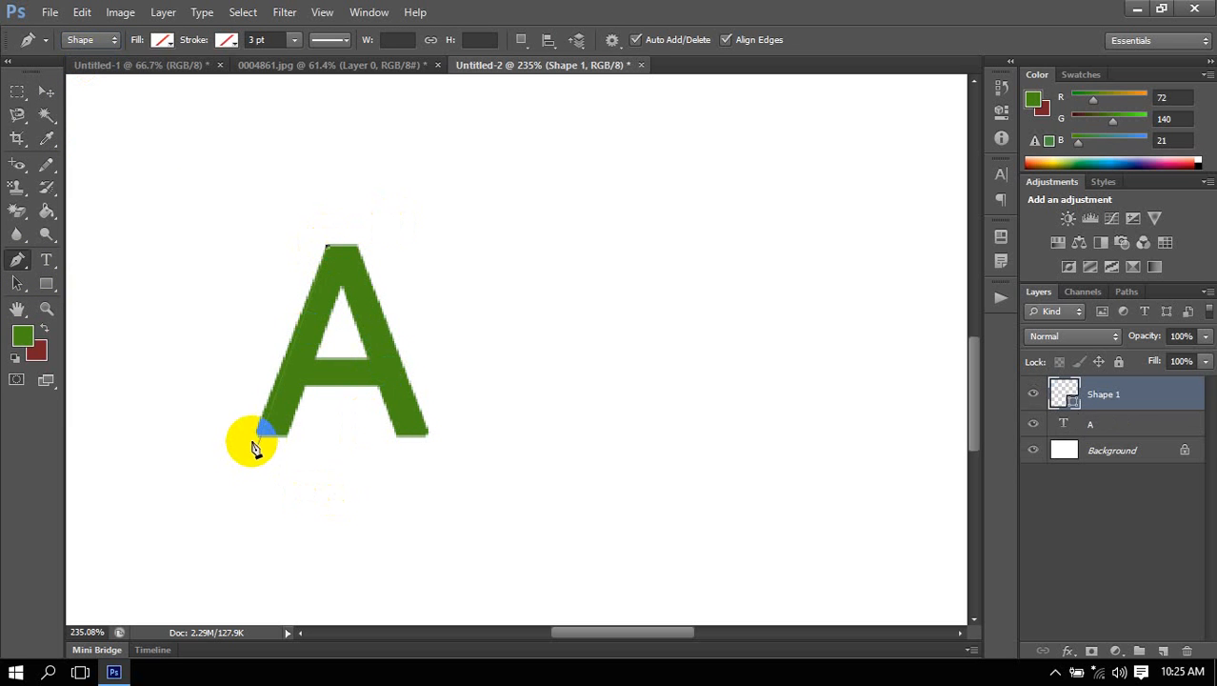
pyautogui.click(287, 434)
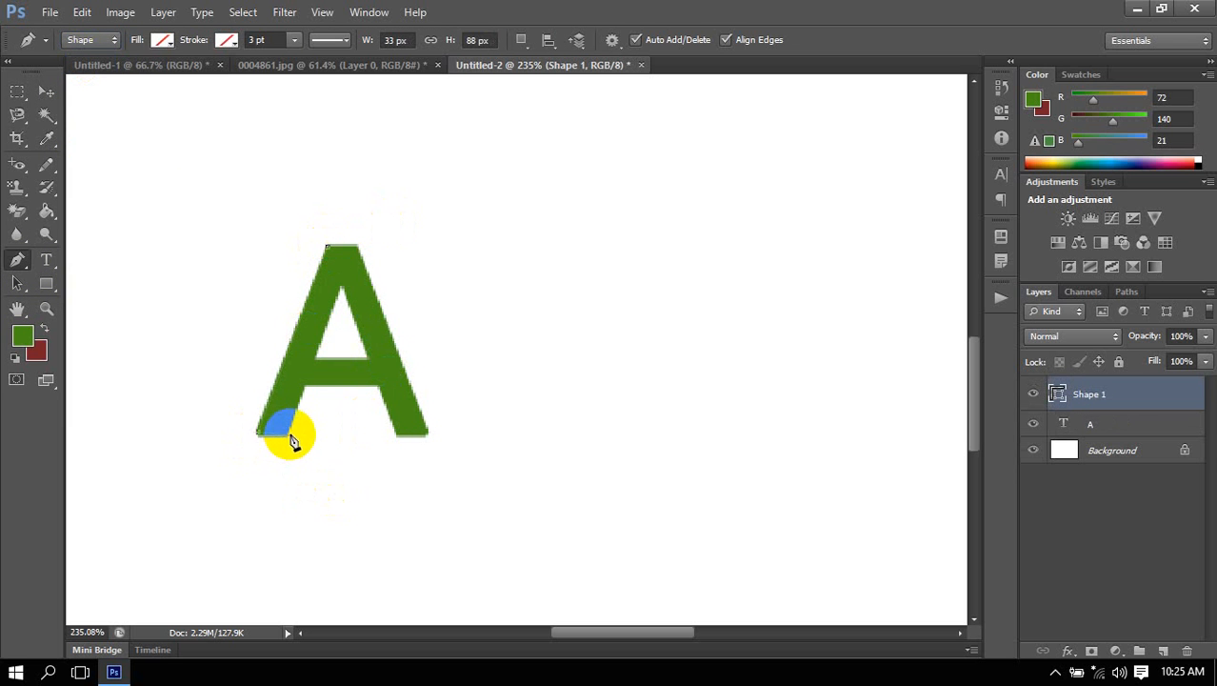
pyautogui.click(303, 386)
pyautogui.click(378, 387)
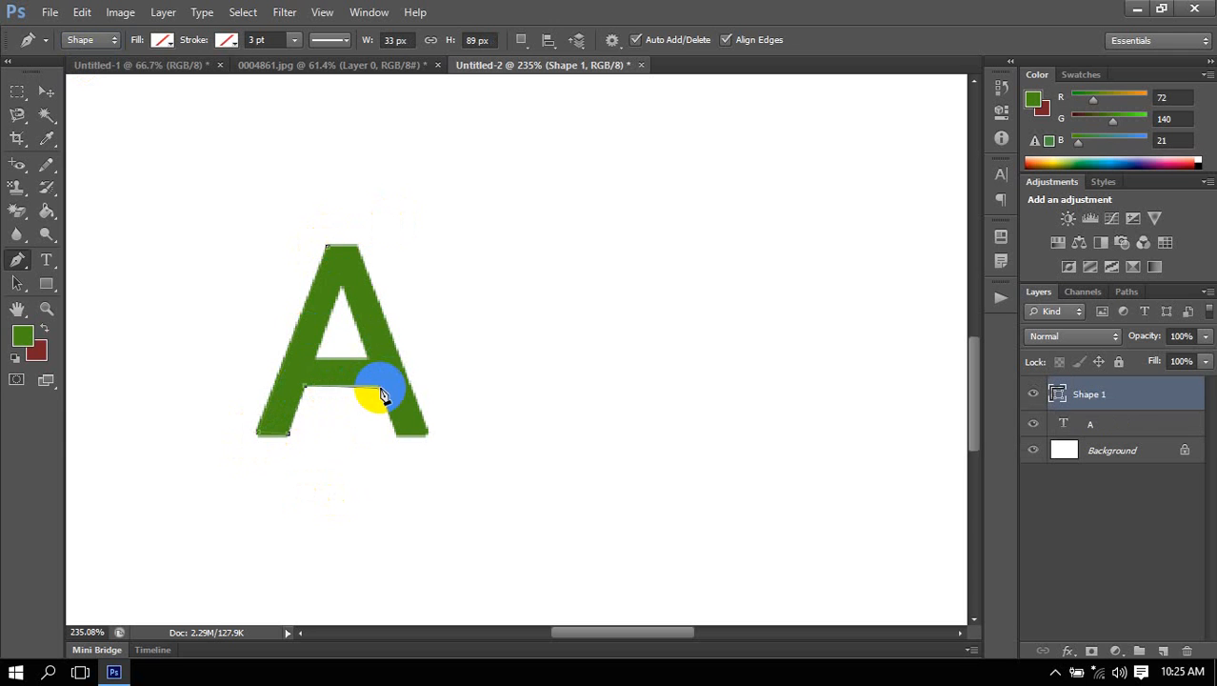
pyautogui.click(394, 432)
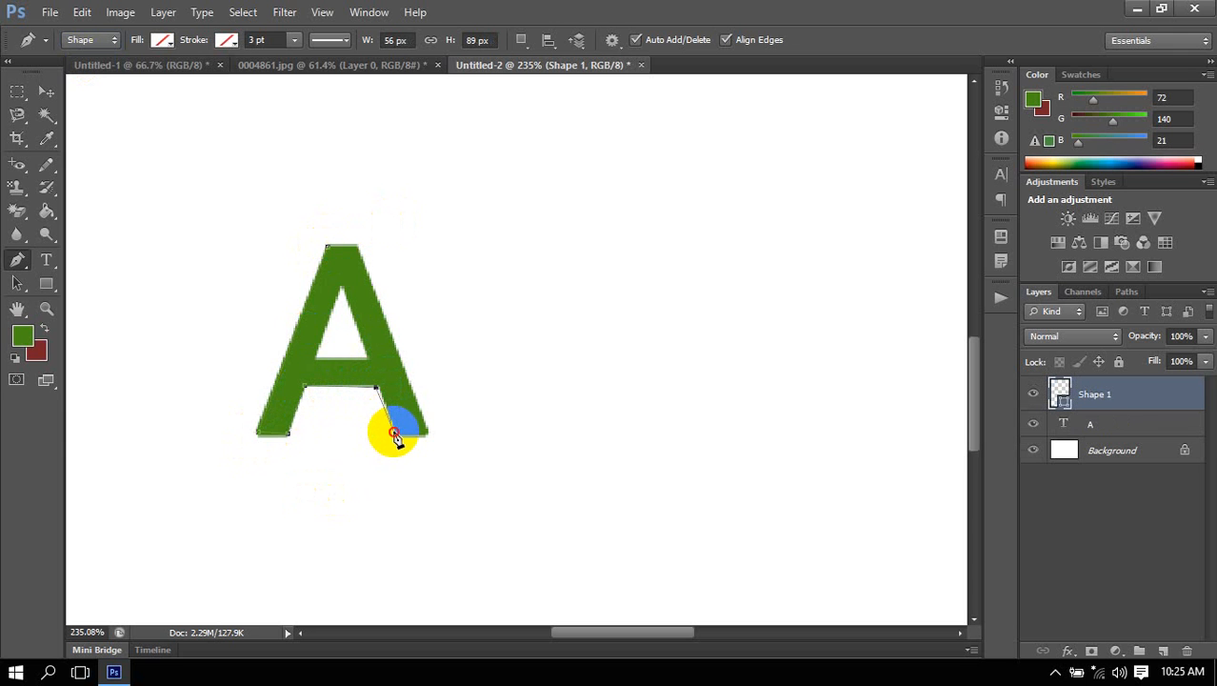
pyautogui.click(422, 432)
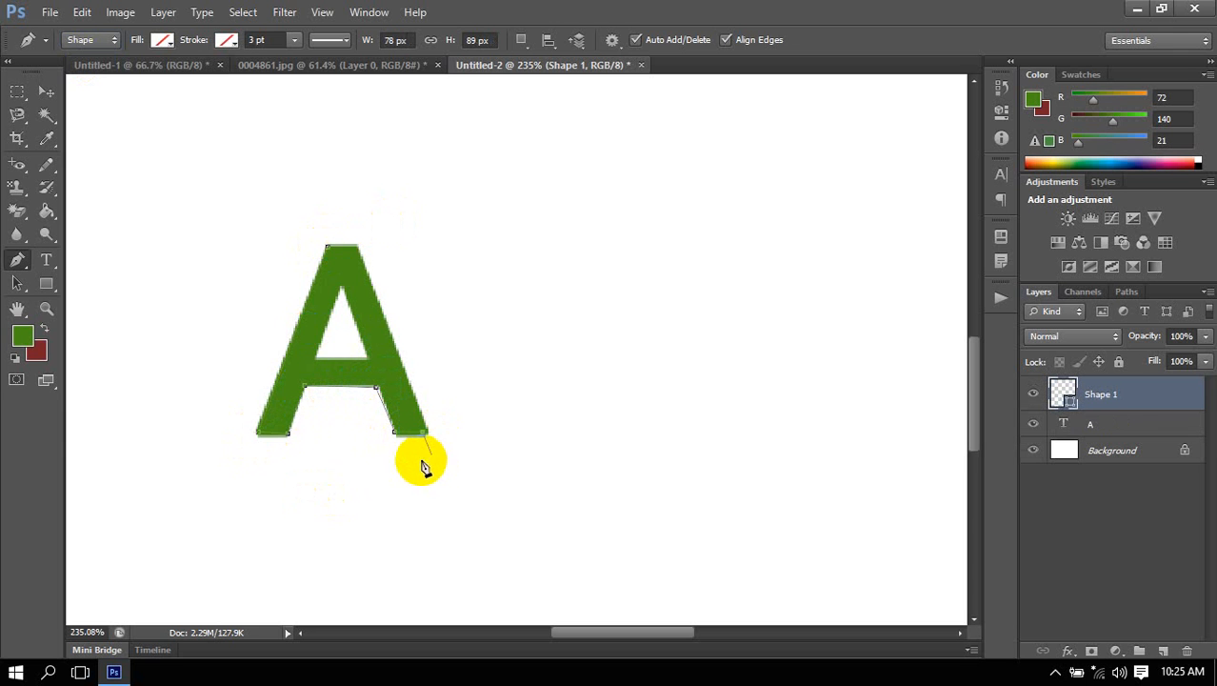
pyautogui.click(430, 433)
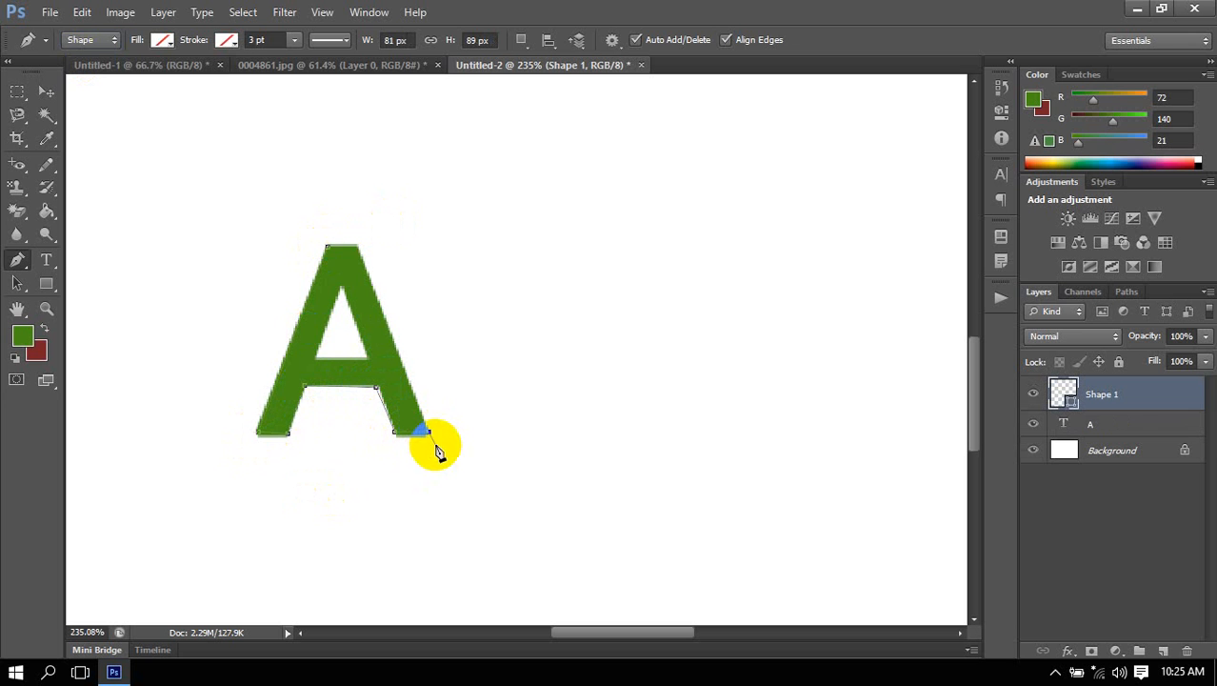
pyautogui.click(355, 249)
pyautogui.click(327, 251)
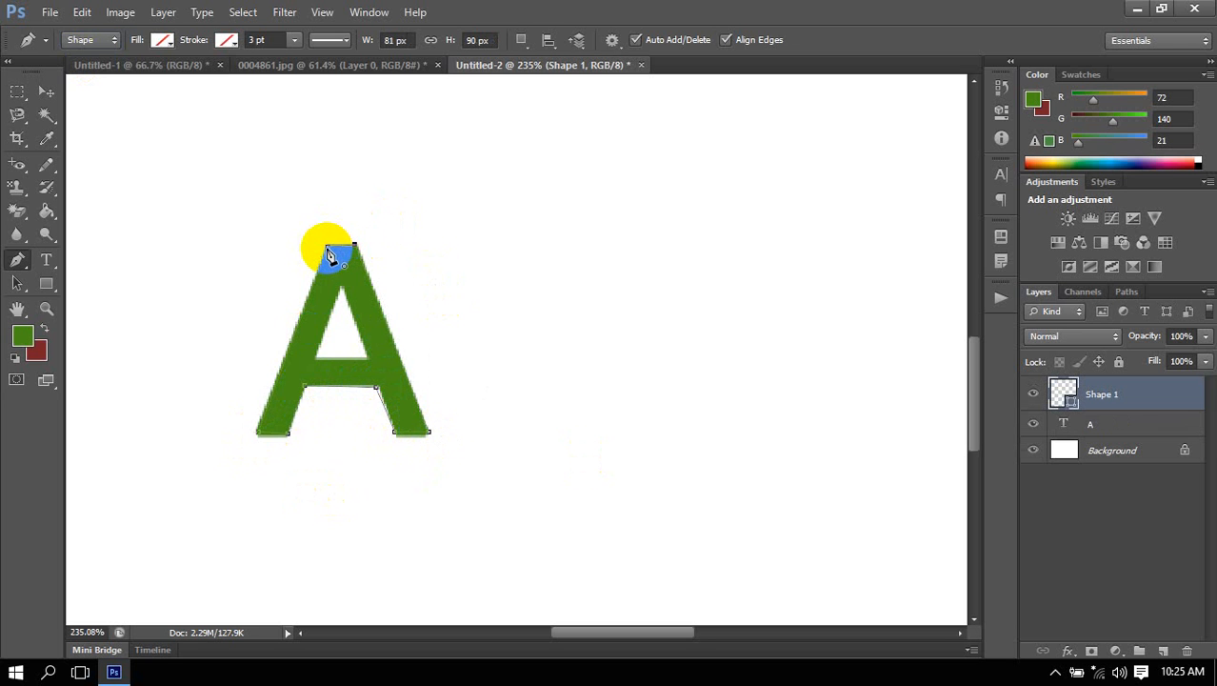
pyautogui.click(412, 430)
# Check the fill options of the outer outline shape and keep its fill at No Color.
pyautogui.click(164, 42)
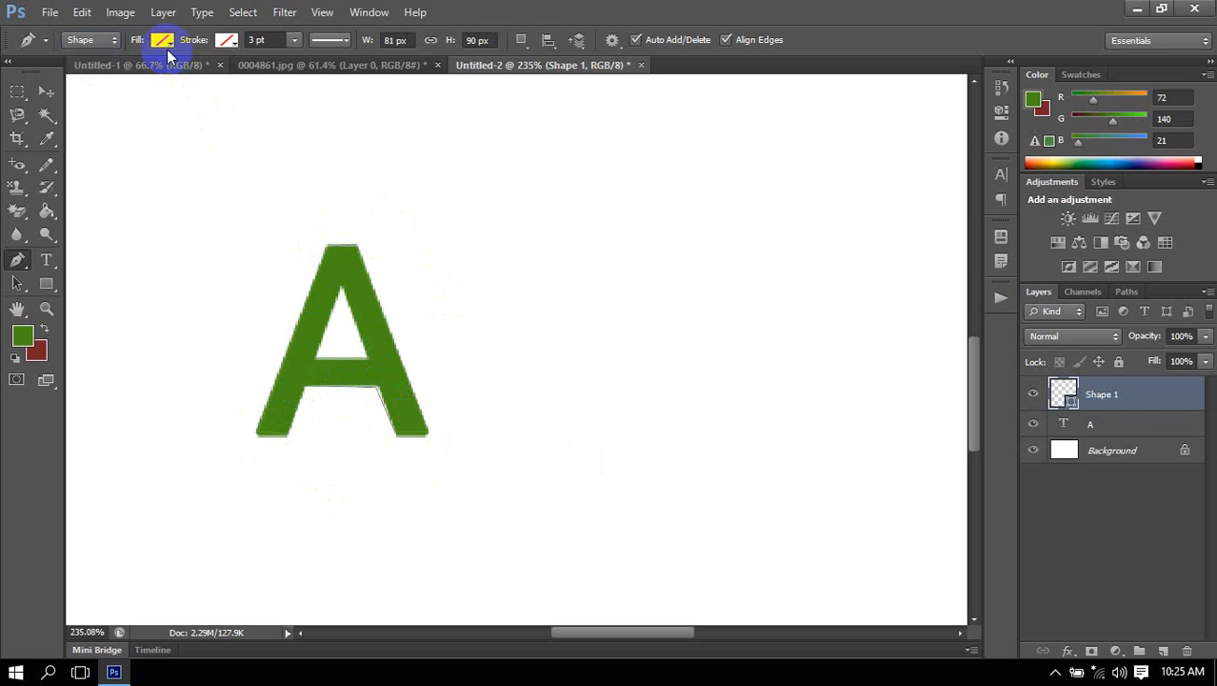
pyautogui.click(87, 75)
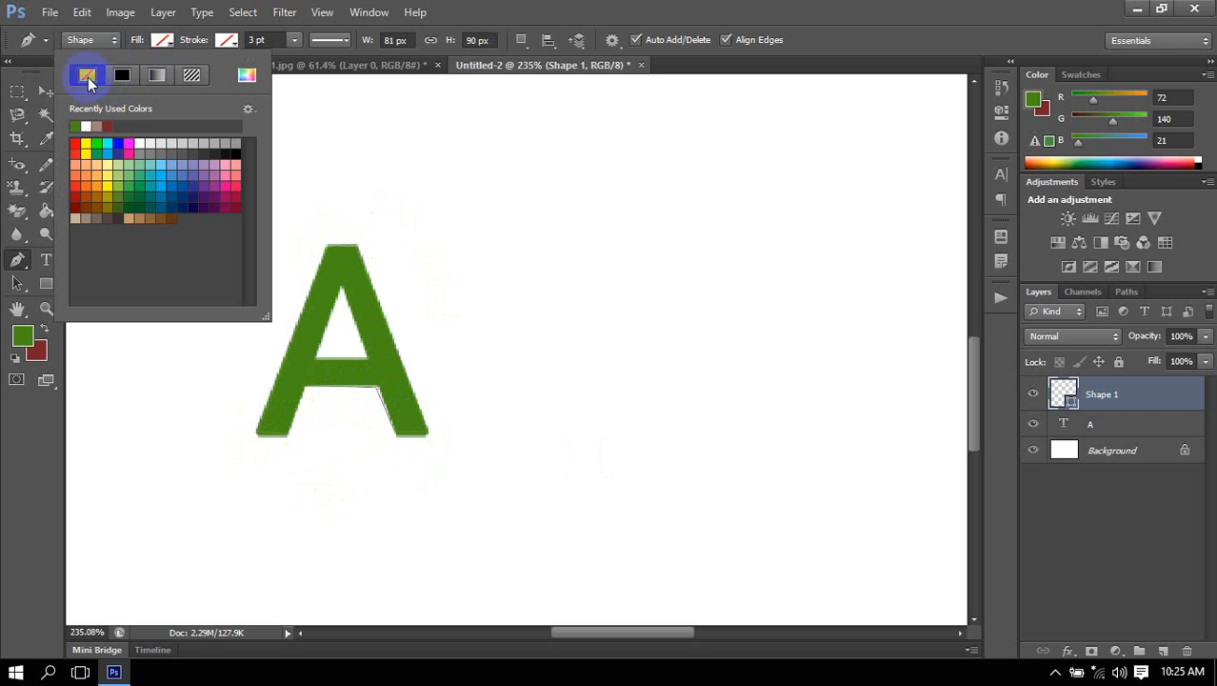
pyautogui.click(589, 8)
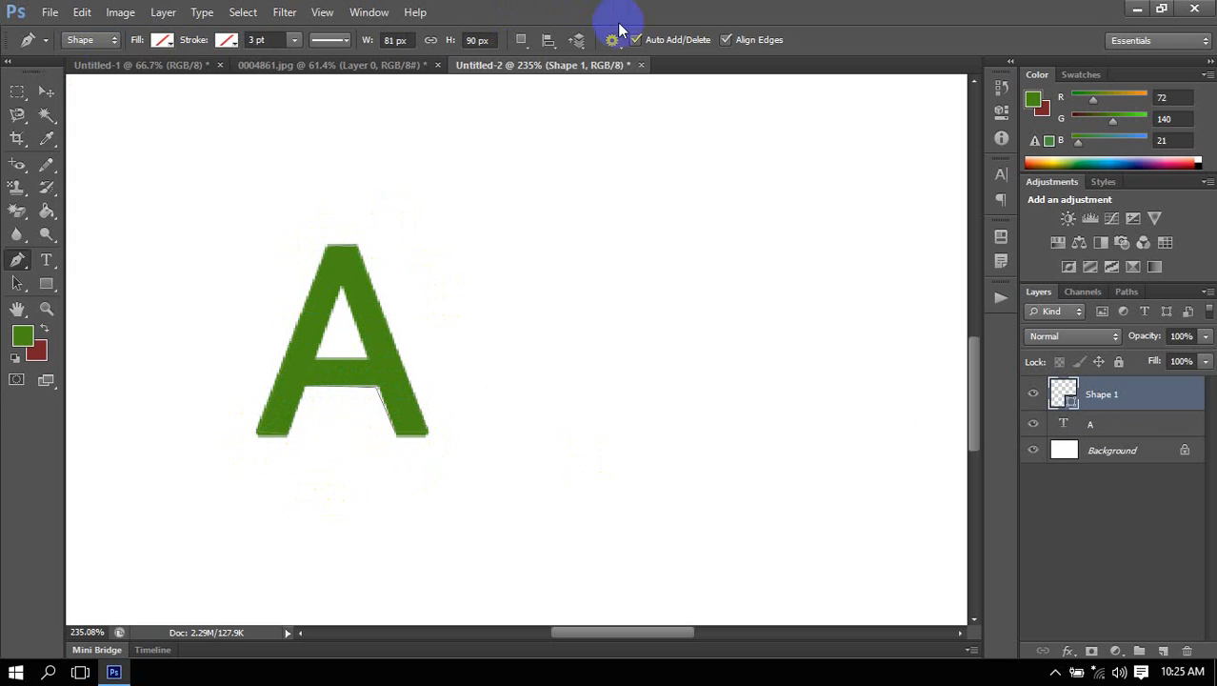
# Trace the triangular opening of the A as a second closed shape of about 25 by 33 px.
pyautogui.click(341, 288)
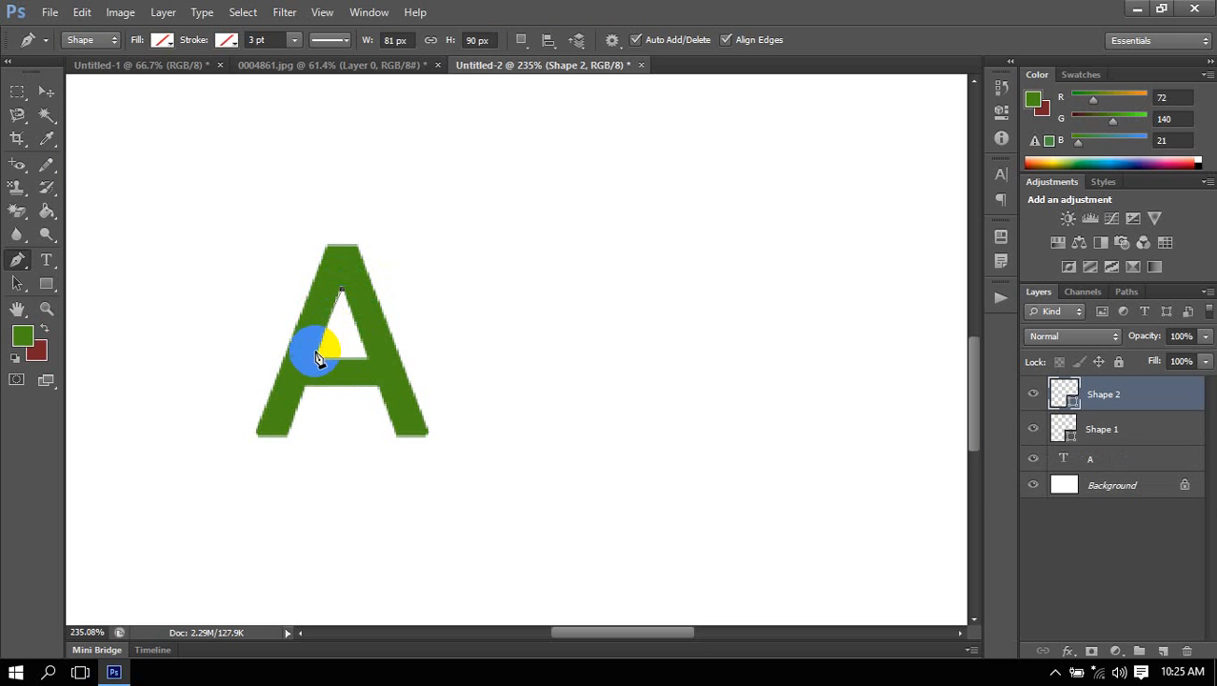
pyautogui.click(318, 359)
pyautogui.click(370, 358)
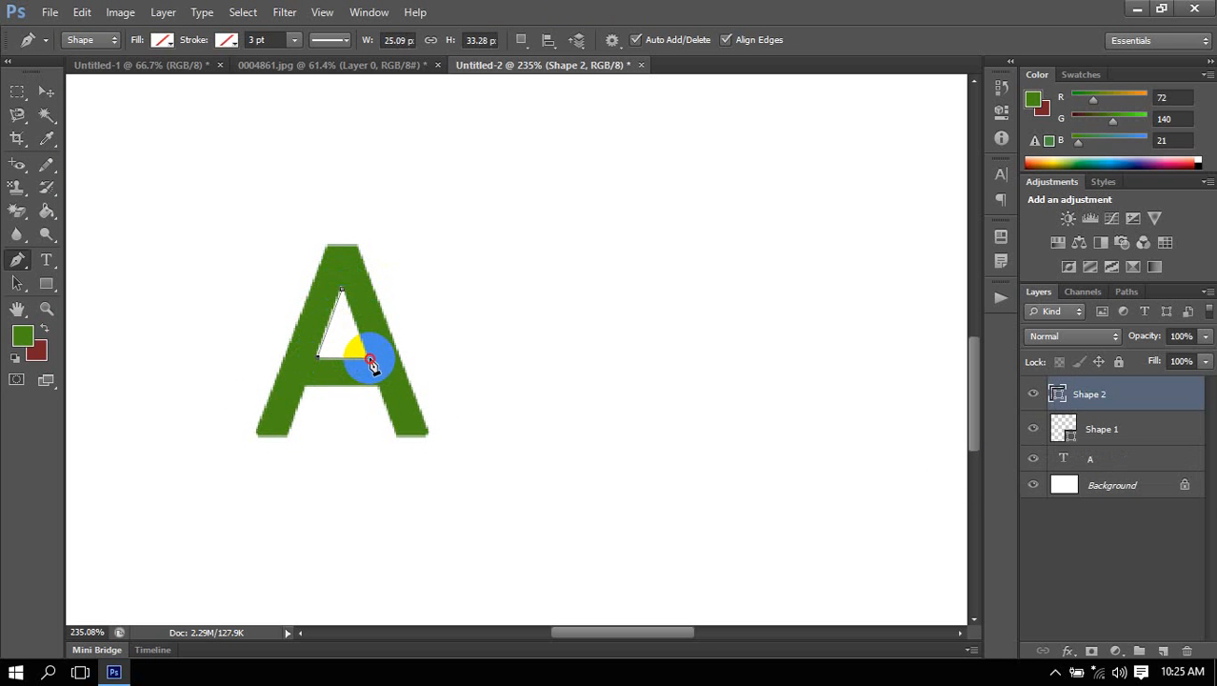
pyautogui.click(342, 287)
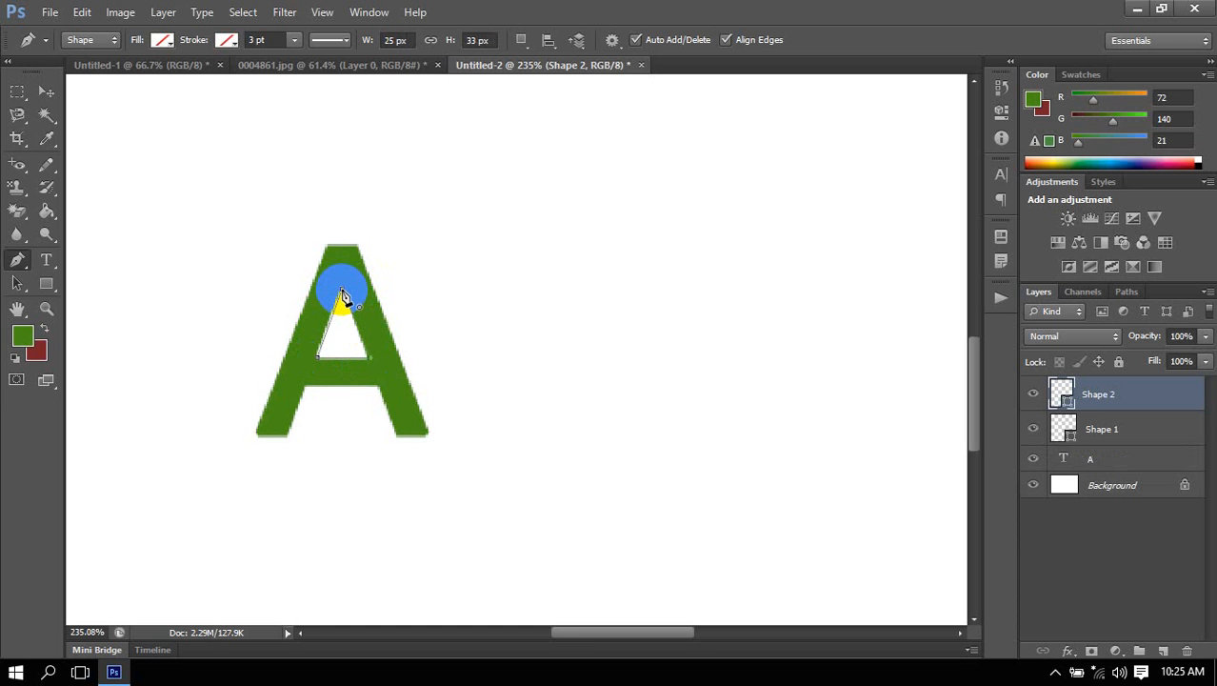
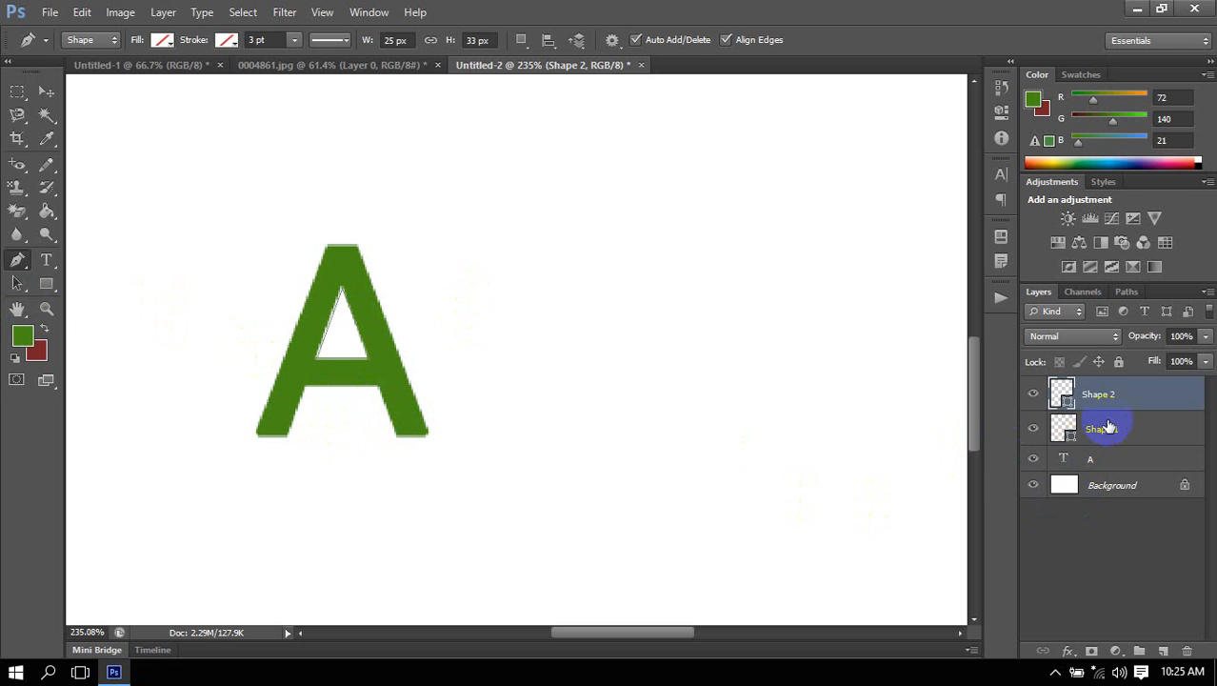
# Select both traced shape layers, Shape 1 and Shape 2, and fill them with solid green.
pyautogui.keyDown('shift'); pyautogui.click(1117, 431); pyautogui.keyUp('shift')
pyautogui.click(162, 40)
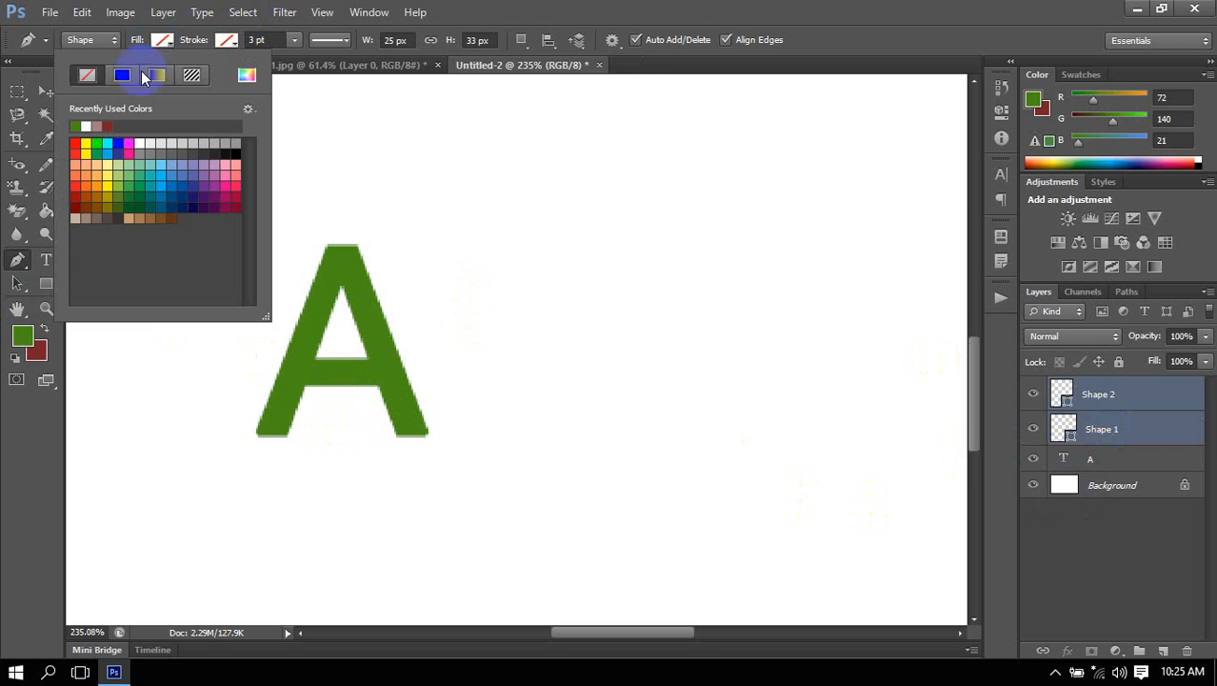
pyautogui.click(122, 74)
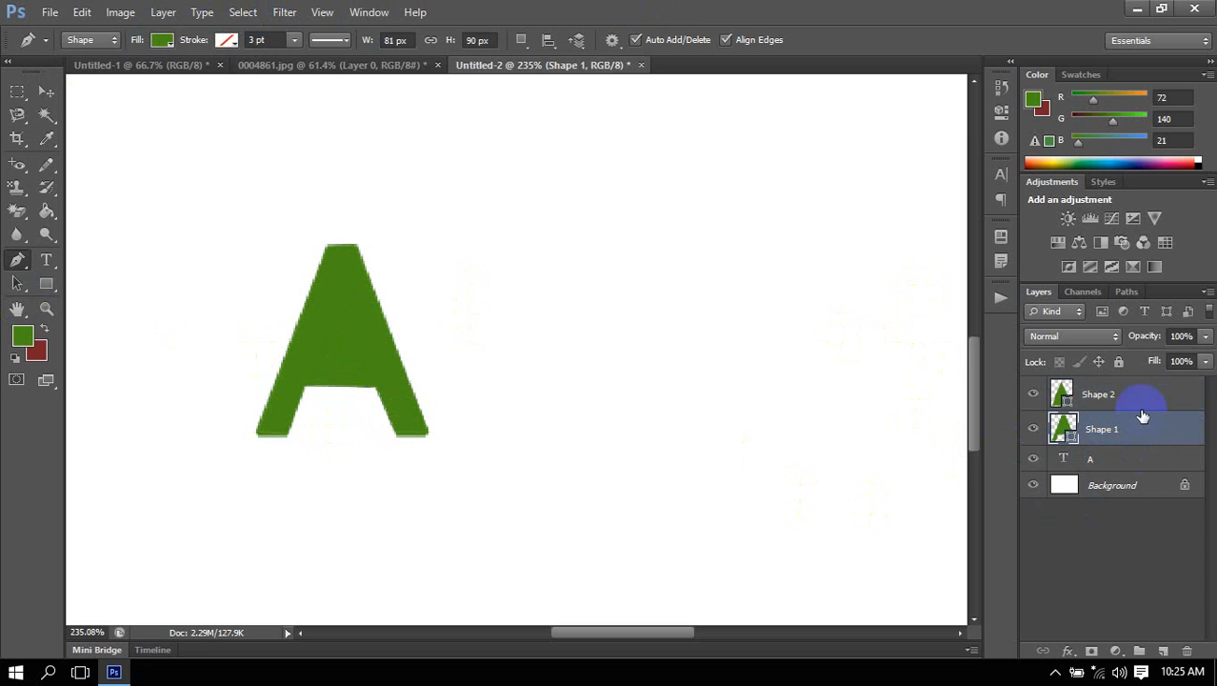
# Move Shape 1 and Shape 2 together so the traced letter stands just beside the original A.
pyautogui.click(44, 90)
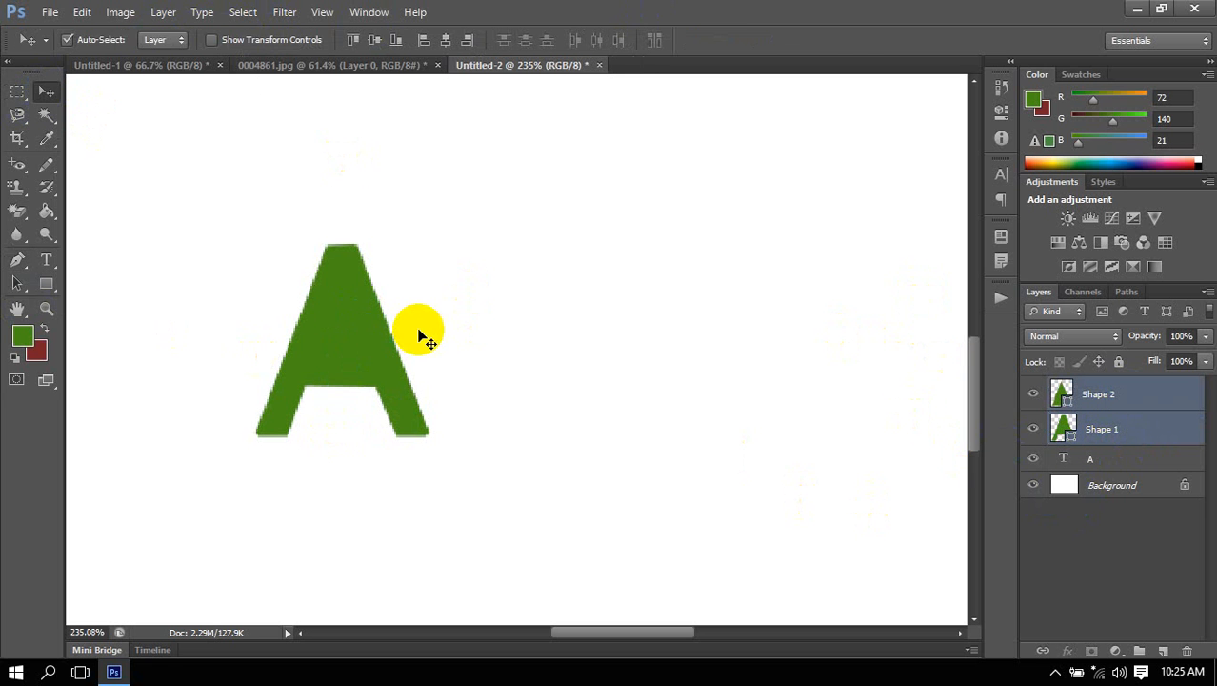
pyautogui.hotkey('ctrl', 't')
pyautogui.moveTo(367, 353); pyautogui.dragTo(565, 386)
pyautogui.press('Return')
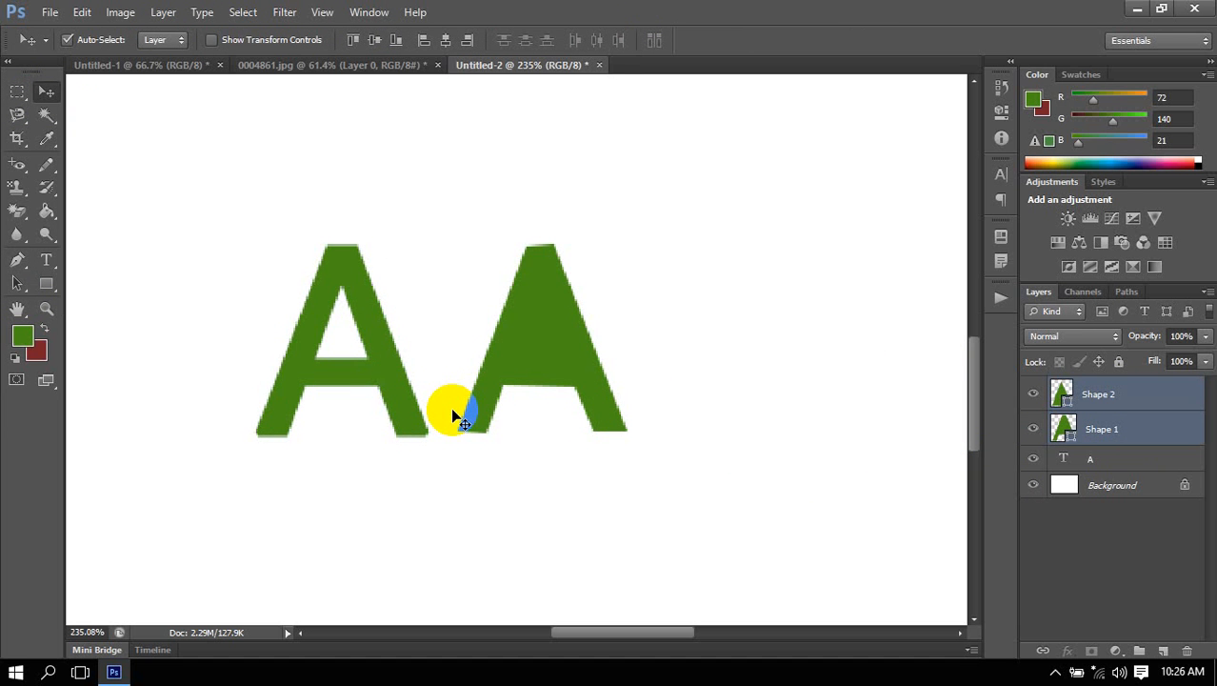
# Recolor Shape 2, the triangular opening of the traced A, to white (ffffff).
pyautogui.keyDown('ctrl'); pyautogui.click(1086, 398); pyautogui.keyUp('ctrl')
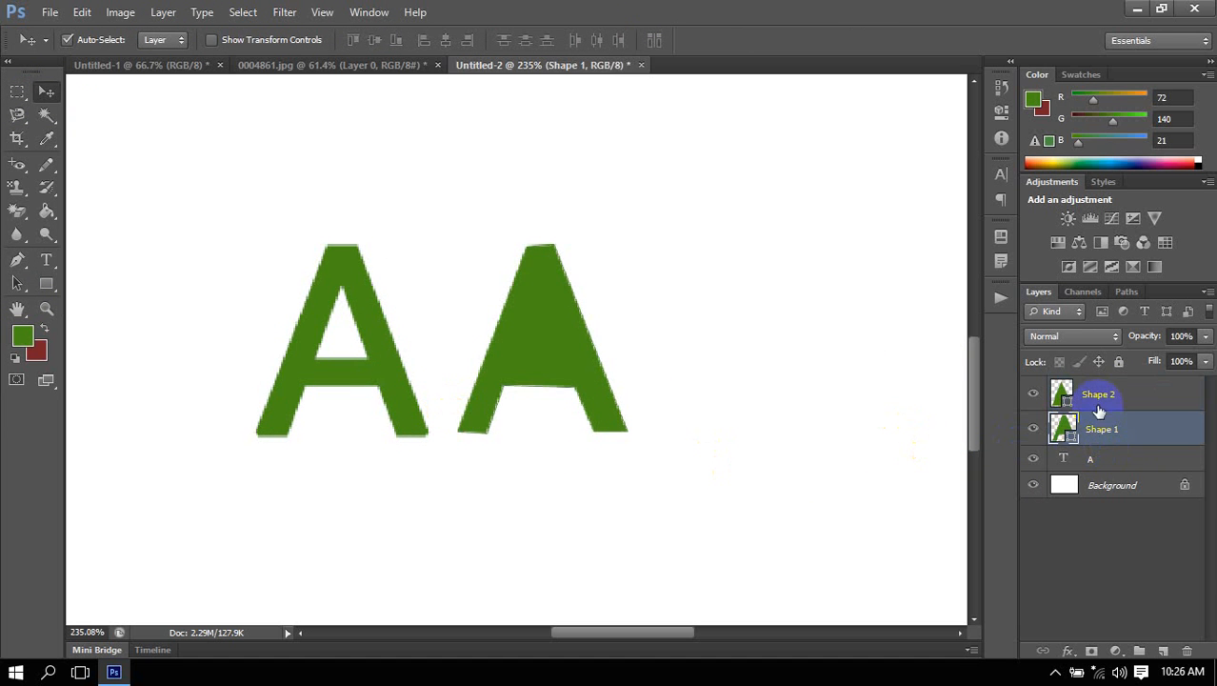
pyautogui.click(1087, 402)
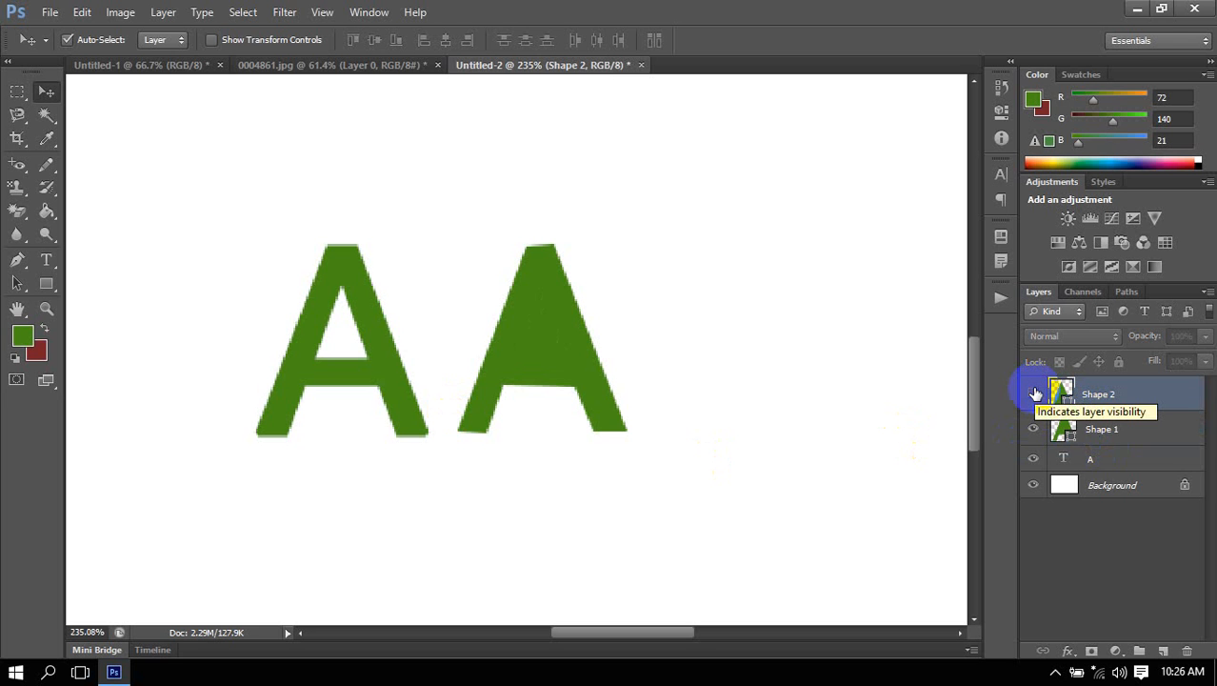
pyautogui.click(1034, 393)
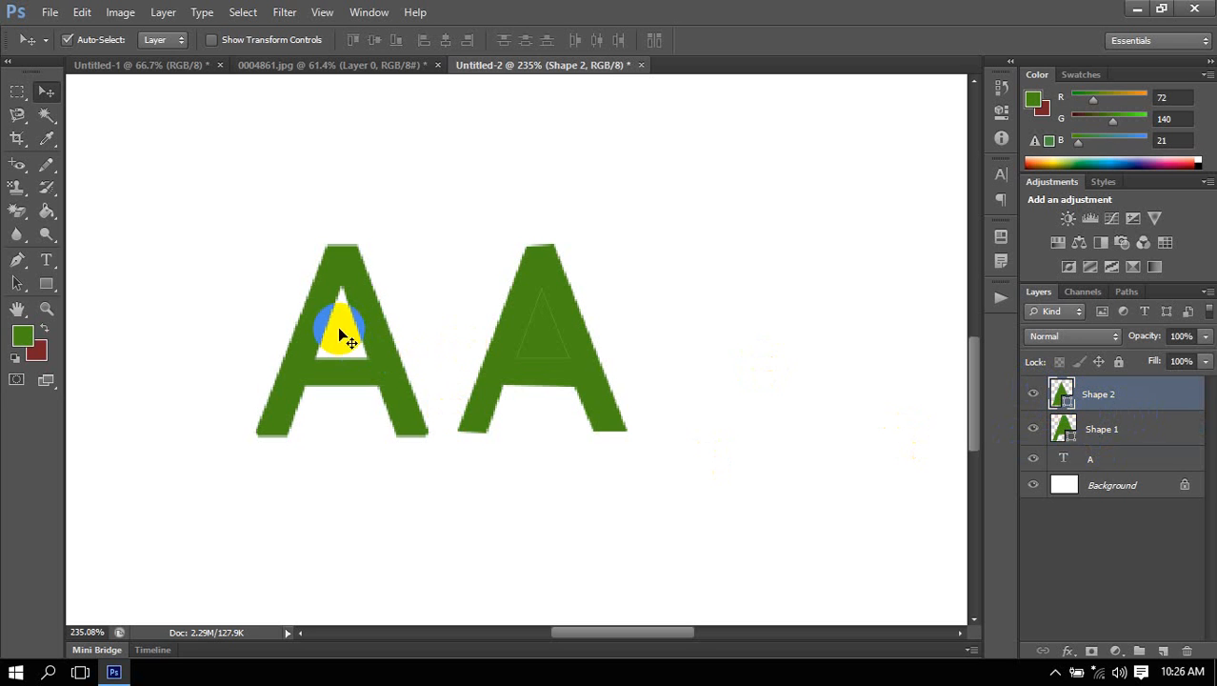
pyautogui.doubleClick(1064, 395)
pyautogui.click(585, 539)
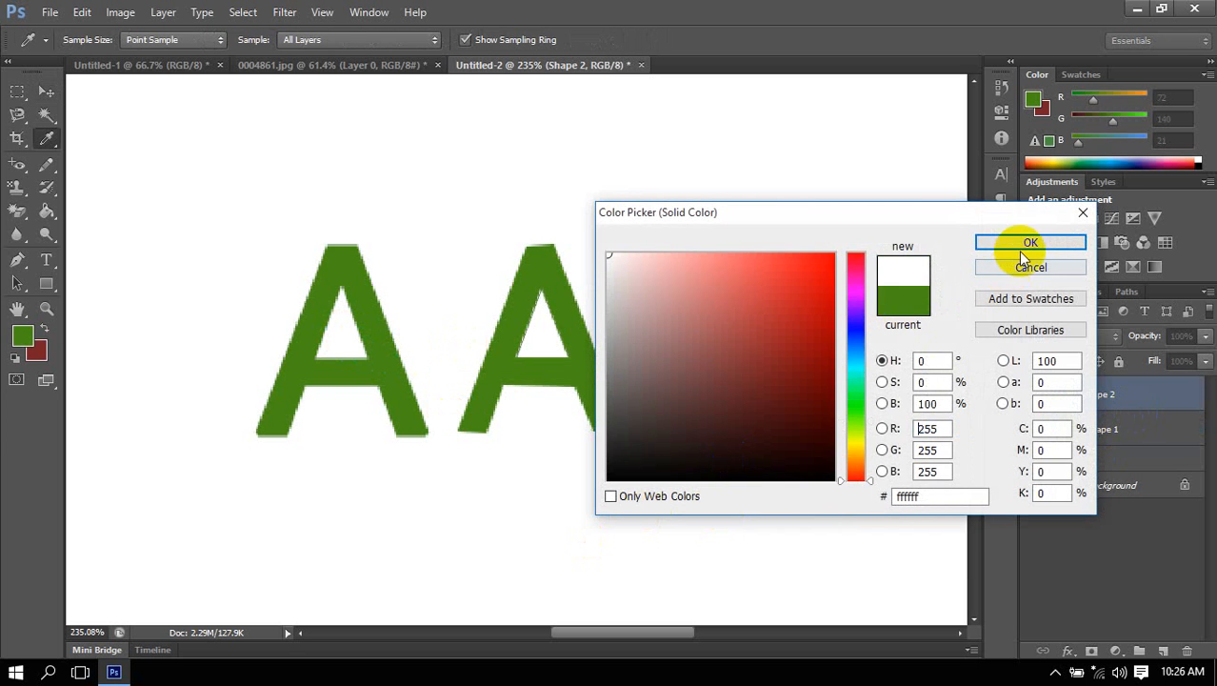
pyautogui.press('Return')
pyautogui.click(1152, 443)
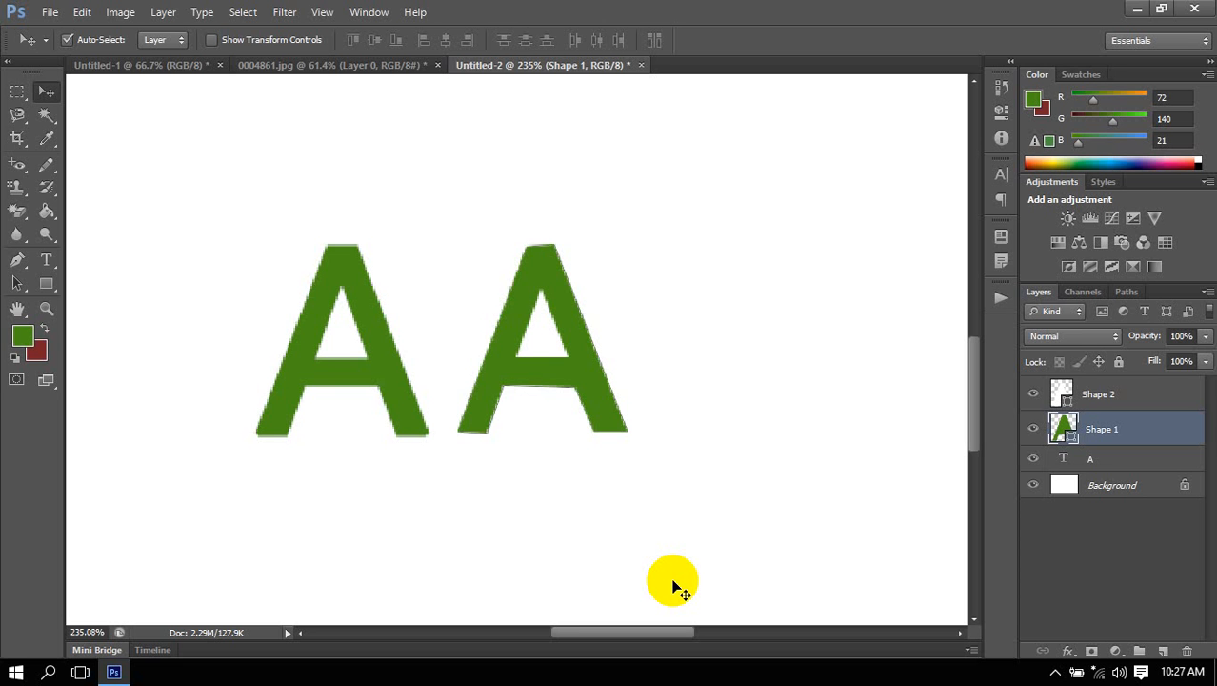
# Select the text A and both traced shapes and move them to the upper-left corner of the canvas.
pyautogui.scroll(-5, 462, 380)
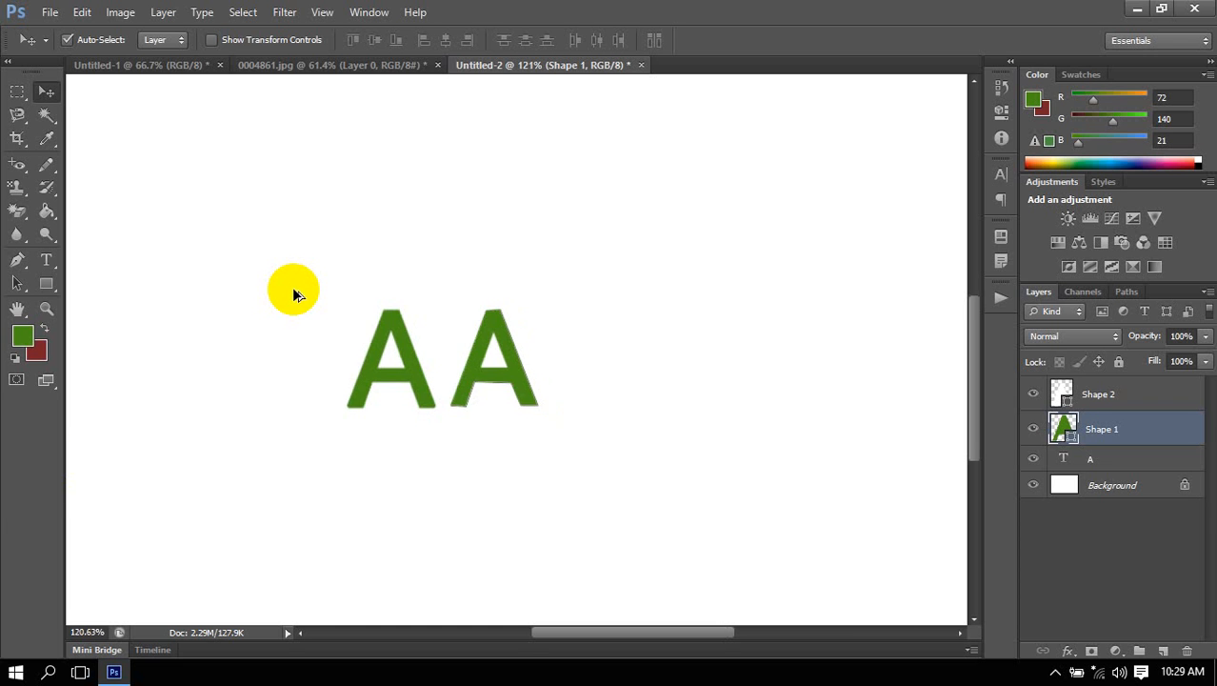
pyautogui.hotkey('ctrl', '0')
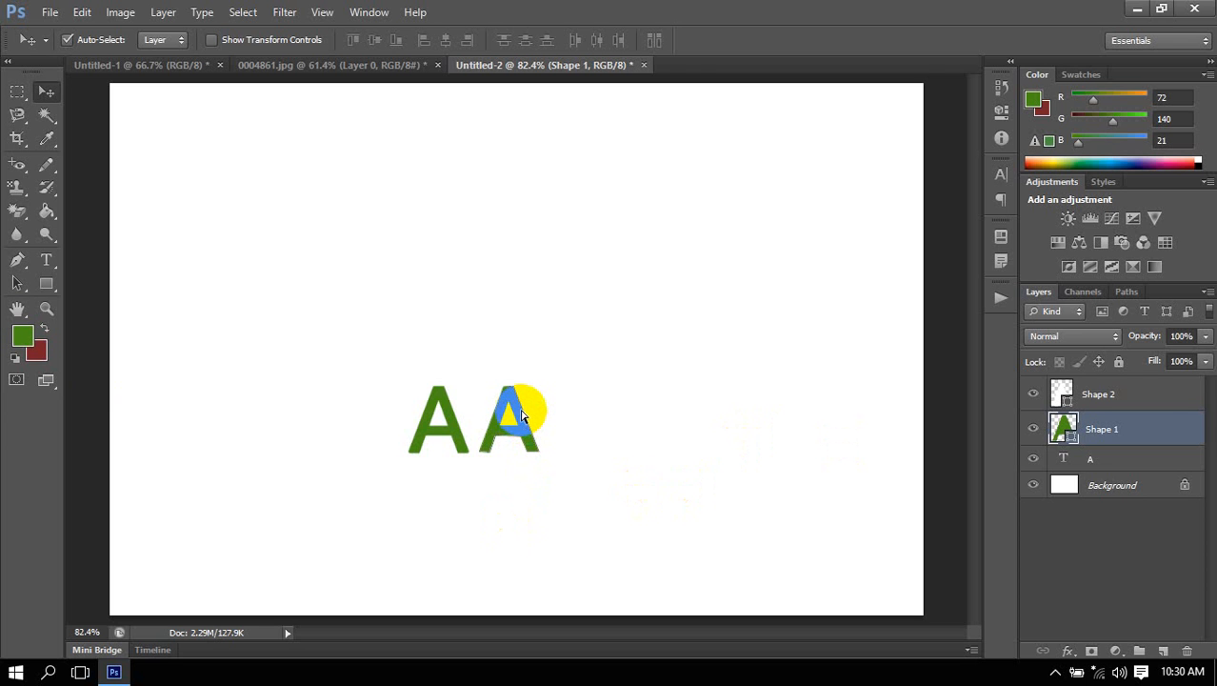
pyautogui.scroll(-3, 519, 410)
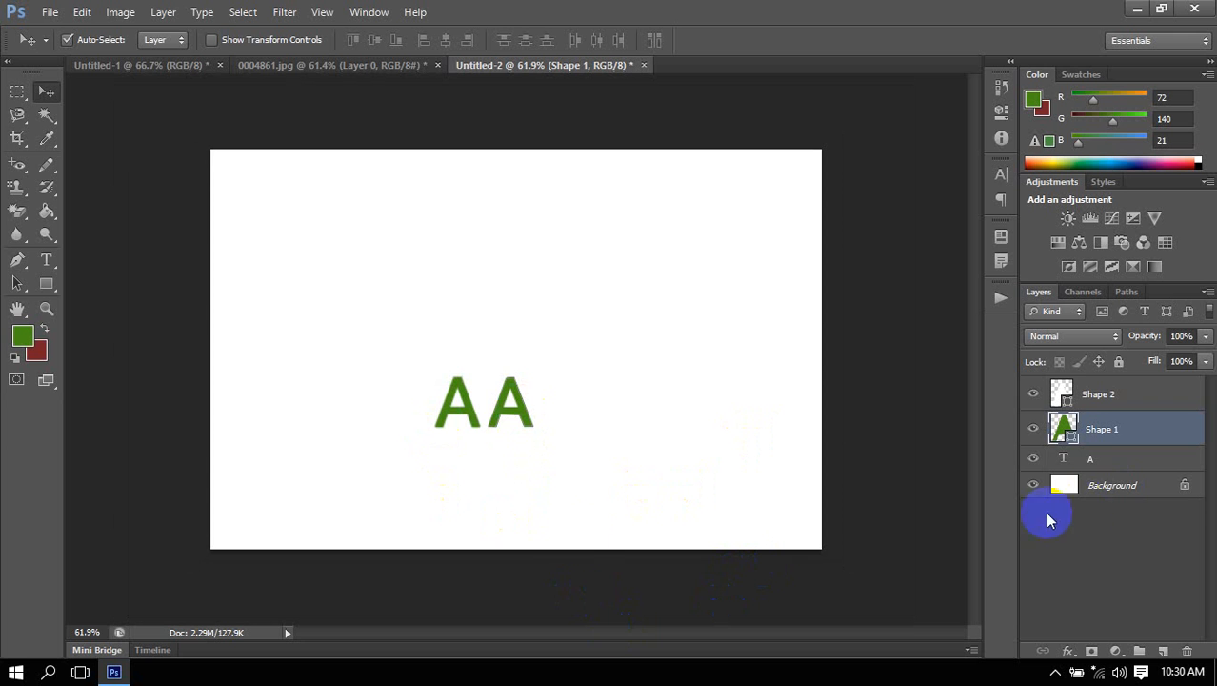
pyautogui.moveTo(453, 583); pyautogui.dragTo(629, 434)
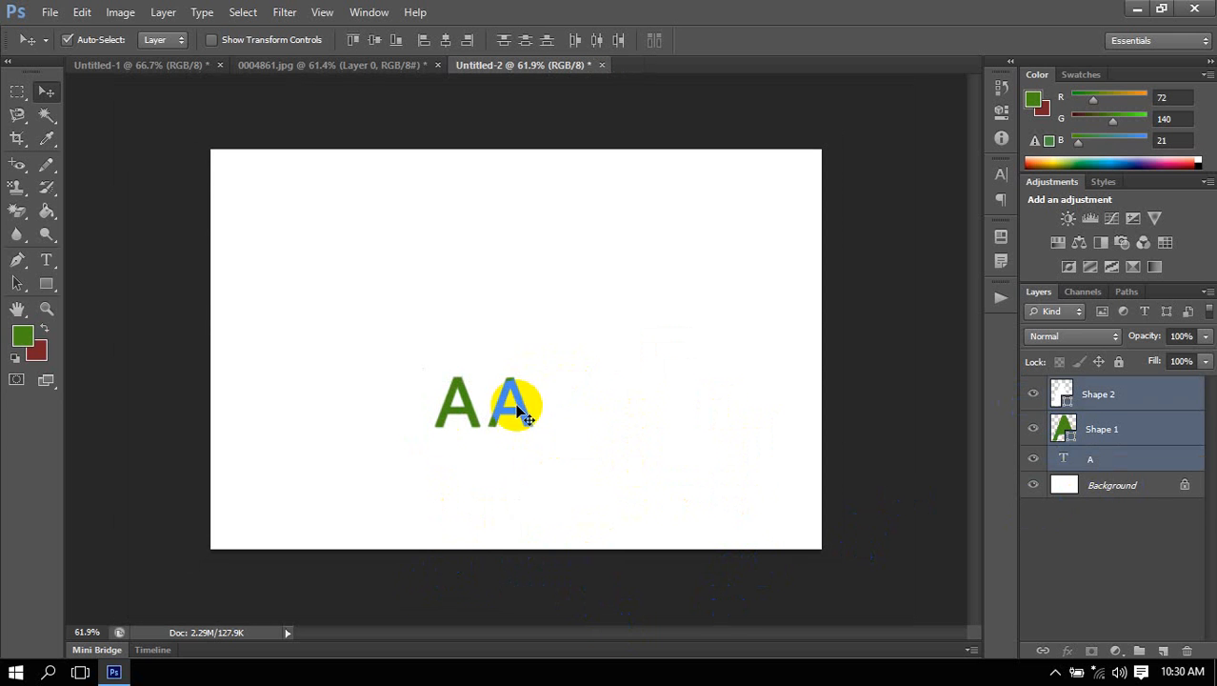
pyautogui.moveTo(511, 404); pyautogui.dragTo(284, 170)
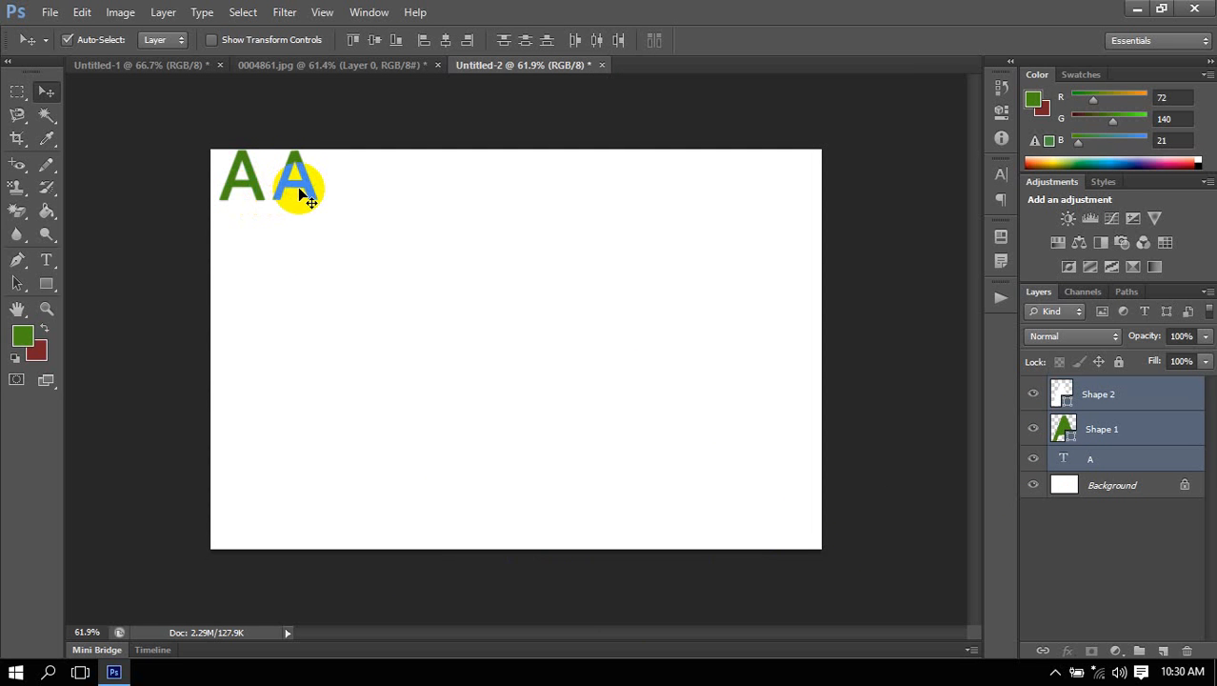
# Fill only Shape 1, the traced A's outline, with the dark red background color.
pyautogui.click(403, 111)
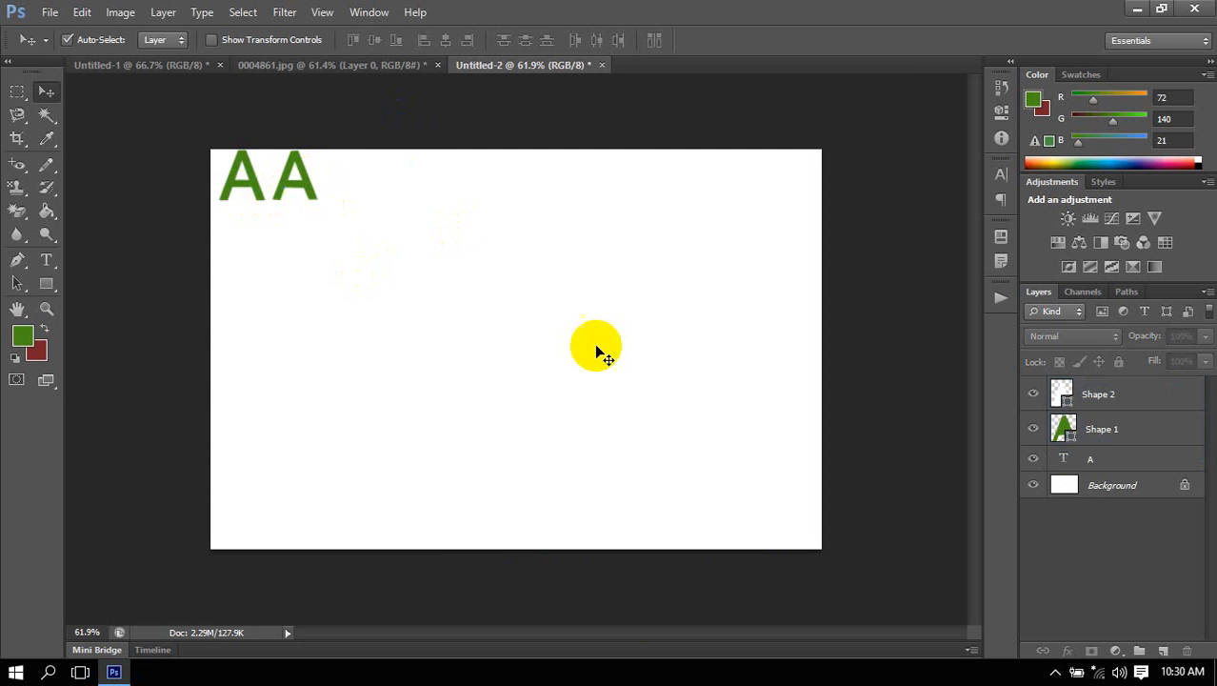
pyautogui.click(1109, 433)
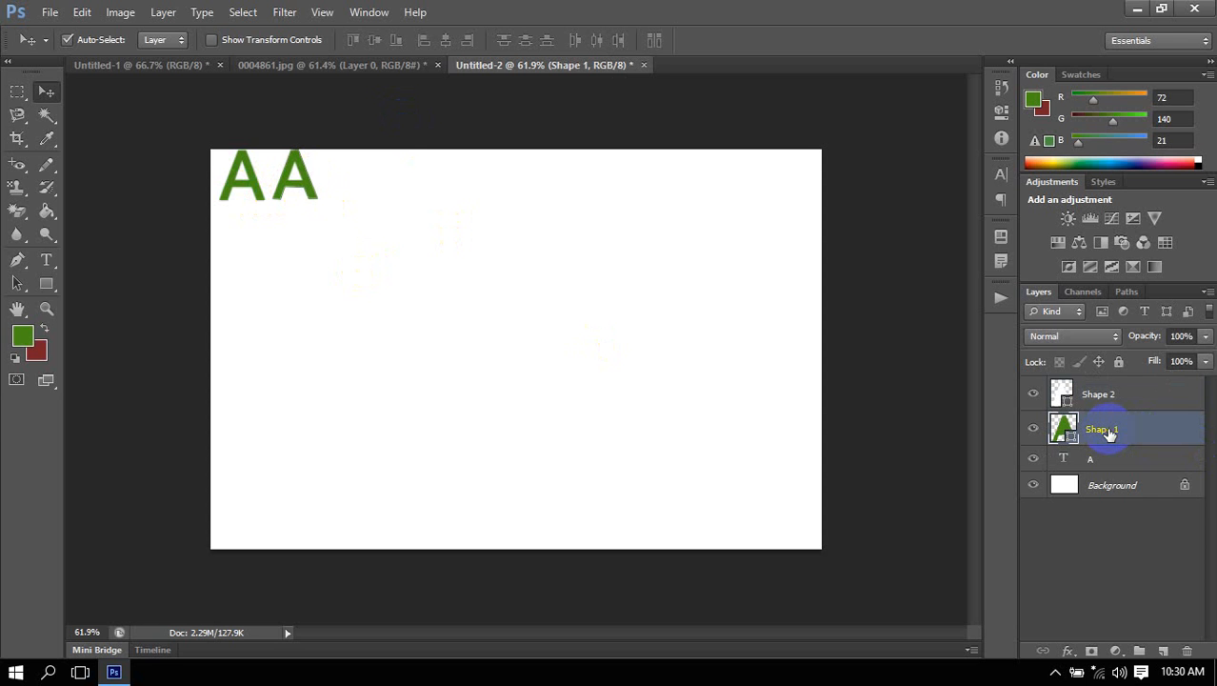
pyautogui.hotkey('ctrl', 'BackSpace')
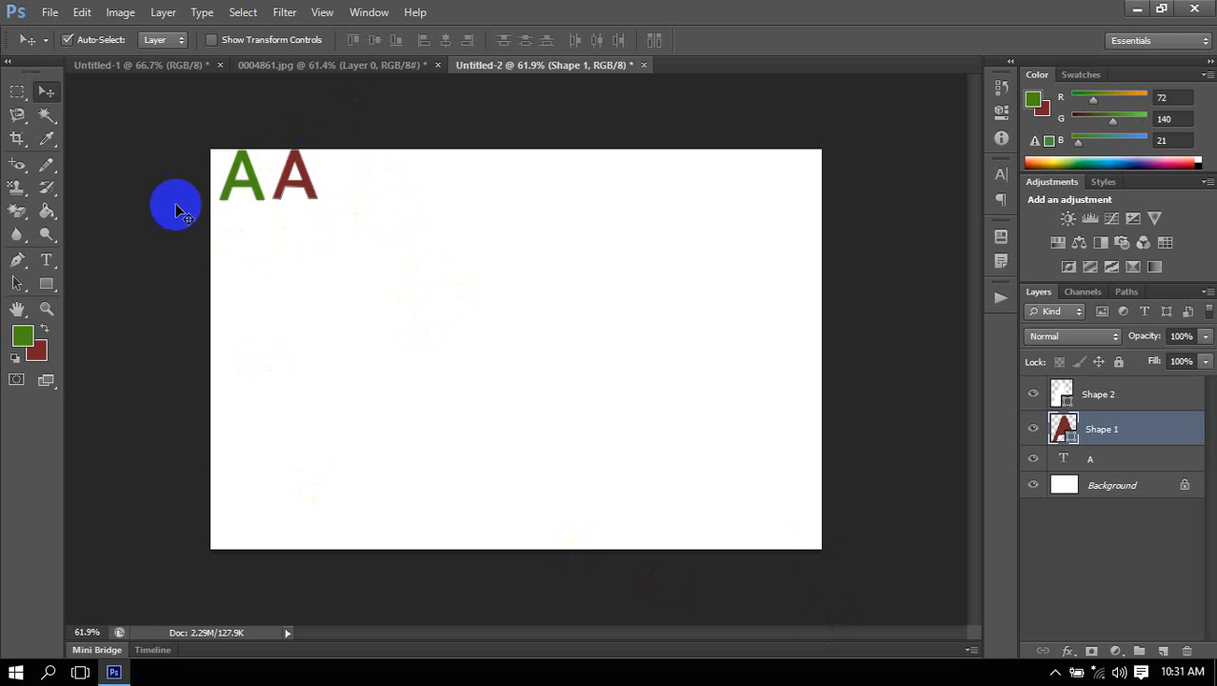
# Duplicate the green and red A letters beside the originals and delete the copies.
pyautogui.moveTo(188, 112); pyautogui.dragTo(326, 211)
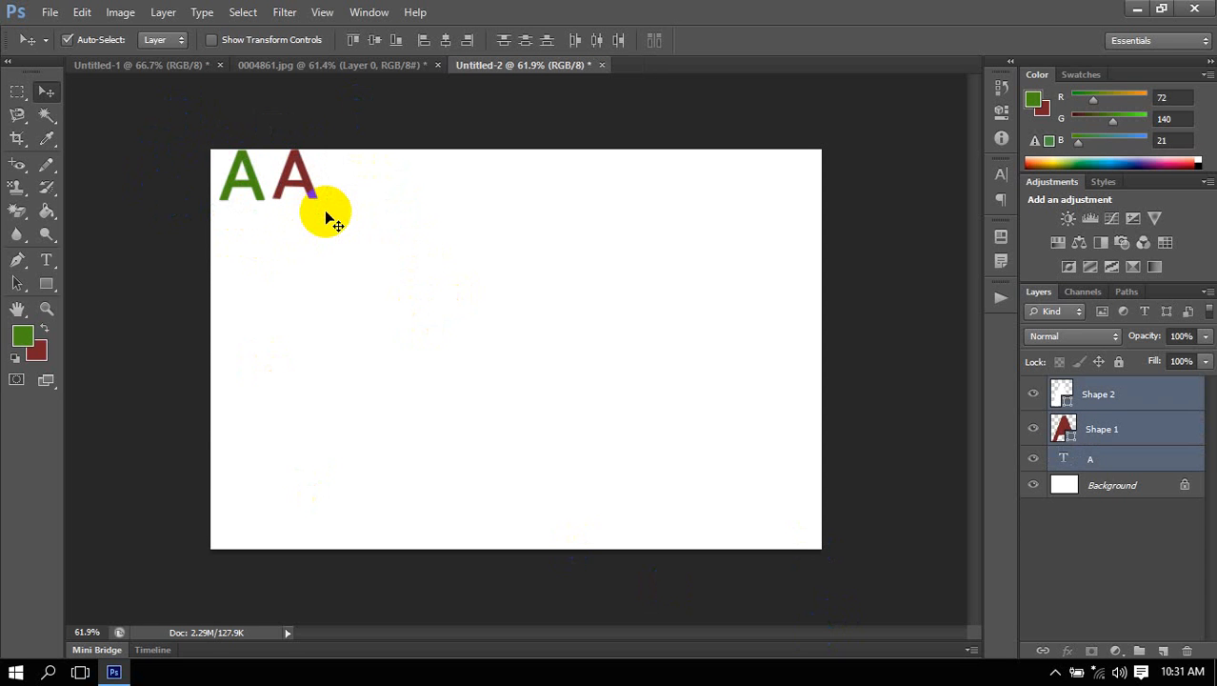
pyautogui.moveTo(326, 213); pyautogui.dragTo(412, 192)
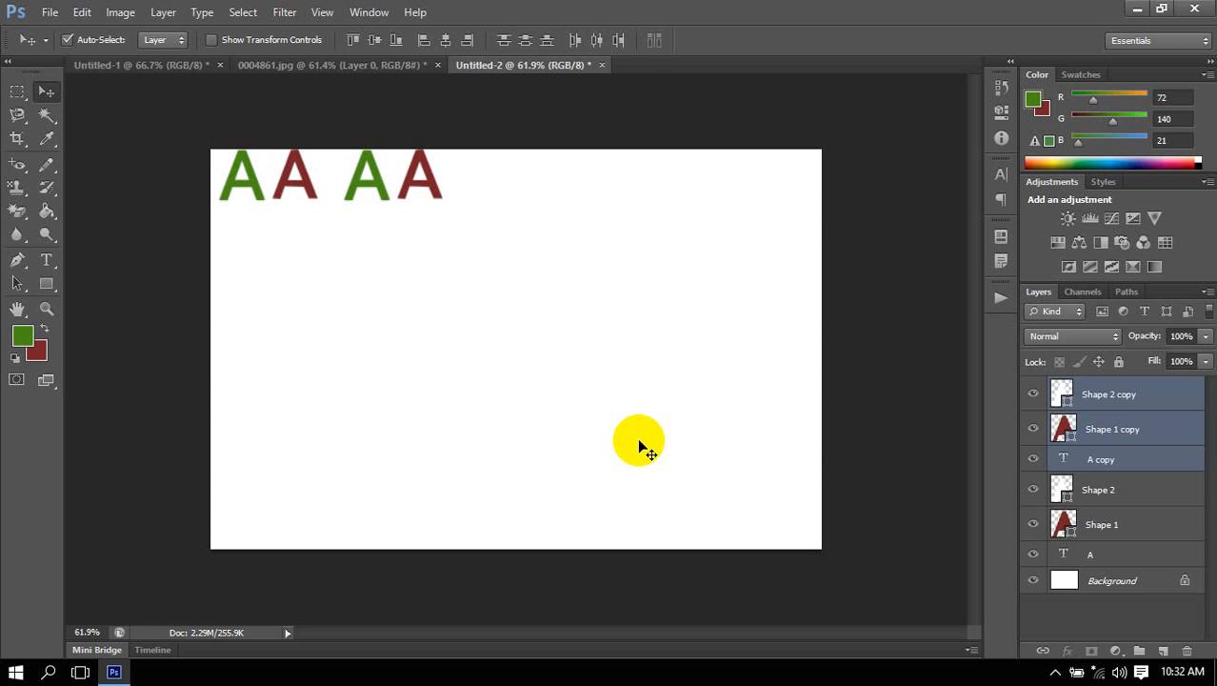
pyautogui.press('Delete')
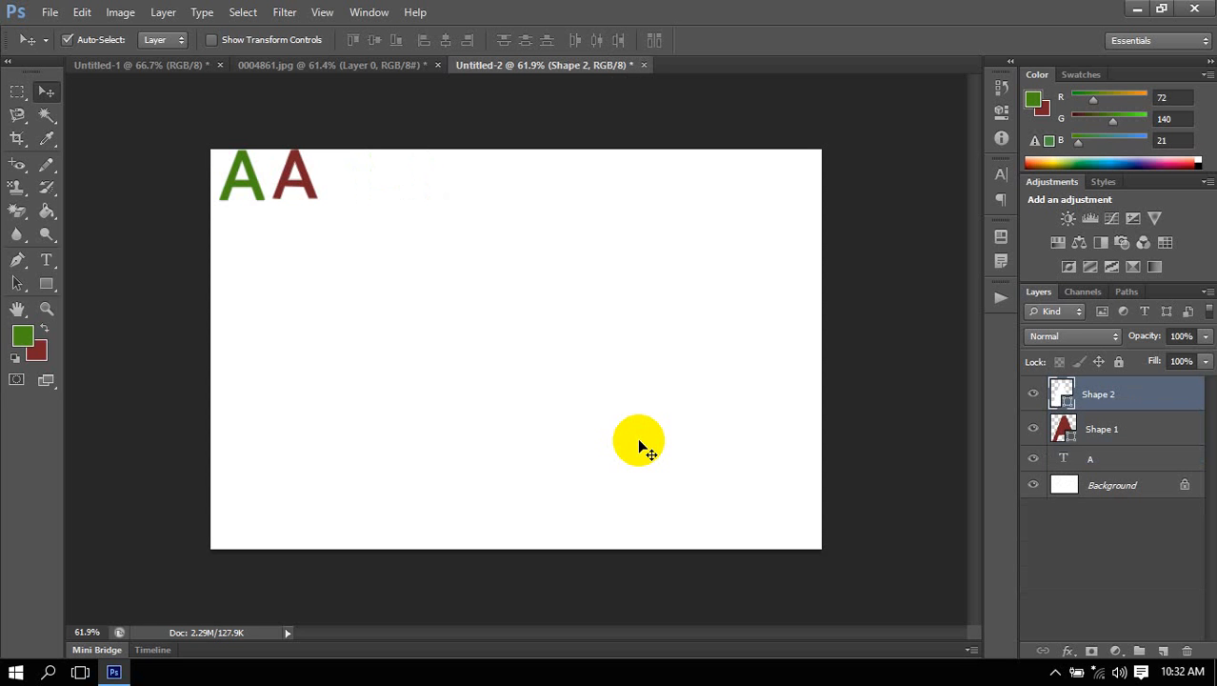
# Set the font size of the green text letter A to 500 px.
pyautogui.click(1100, 430)
pyautogui.click(1087, 460)
pyautogui.doubleClick(1068, 460)
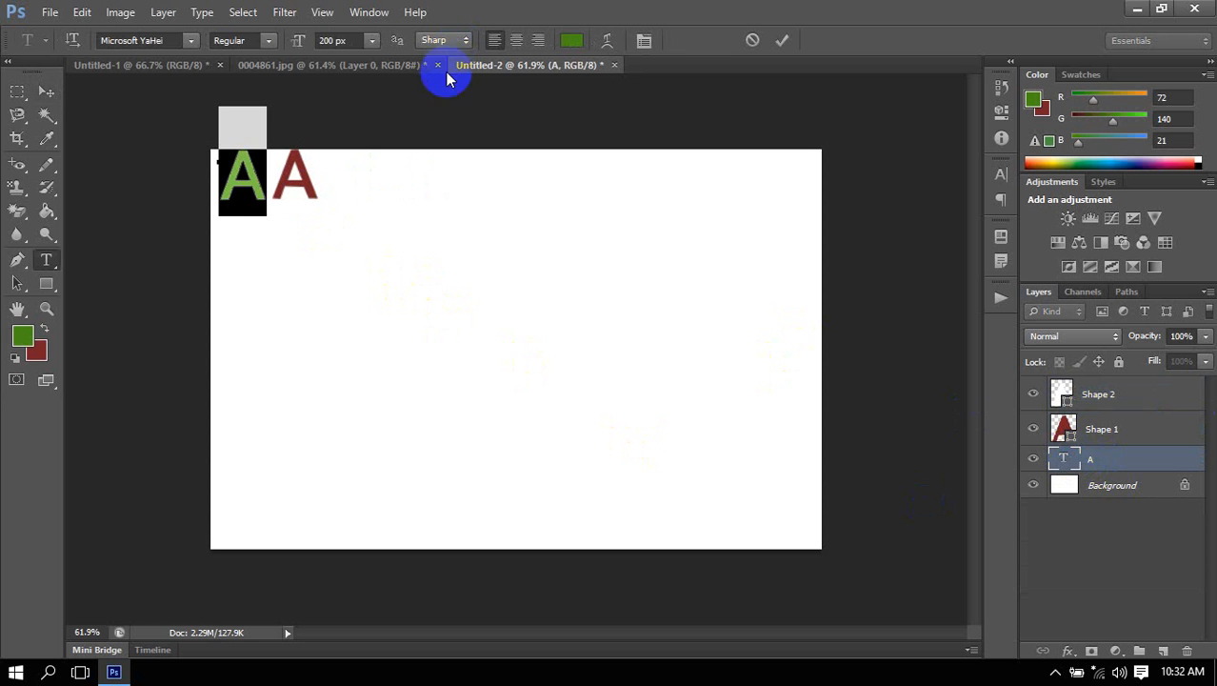
pyautogui.doubleClick(332, 40)
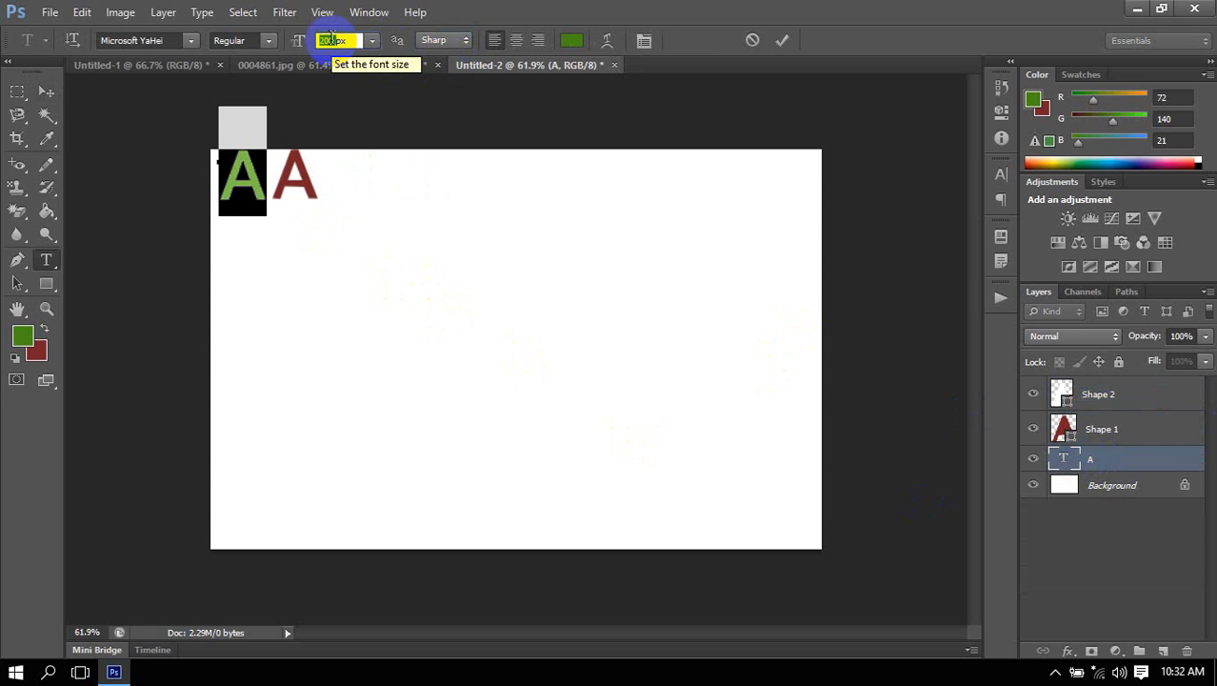
pyautogui.write('500')
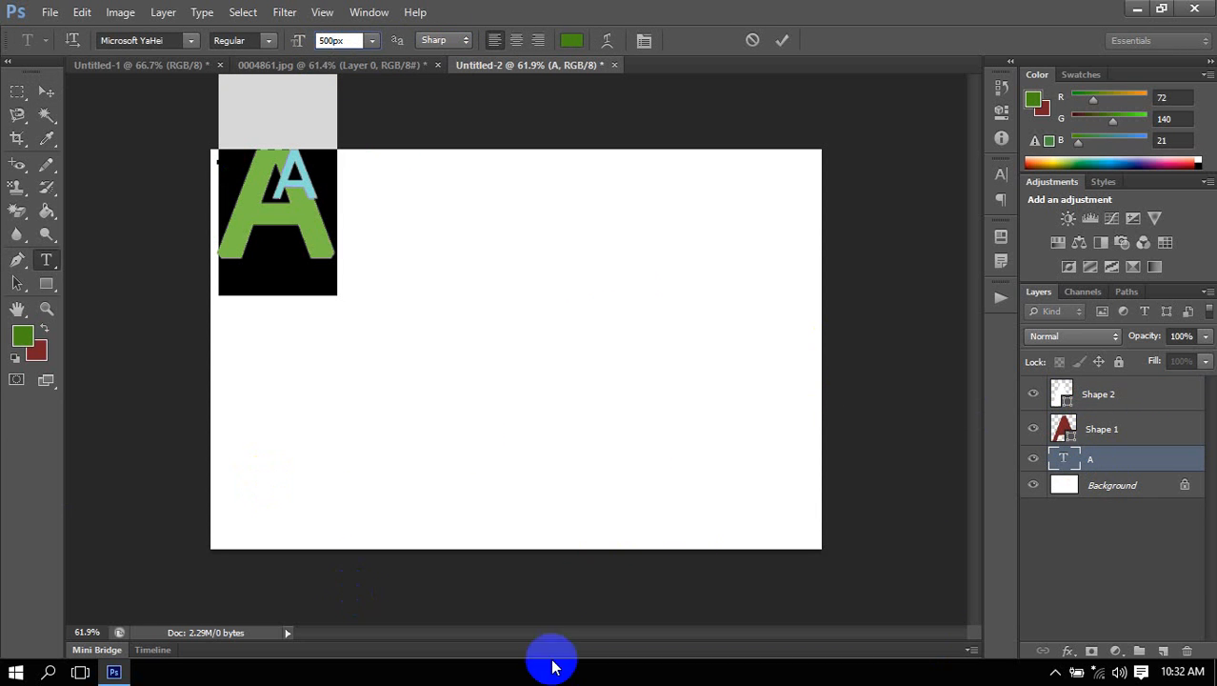
pyautogui.click(783, 40)
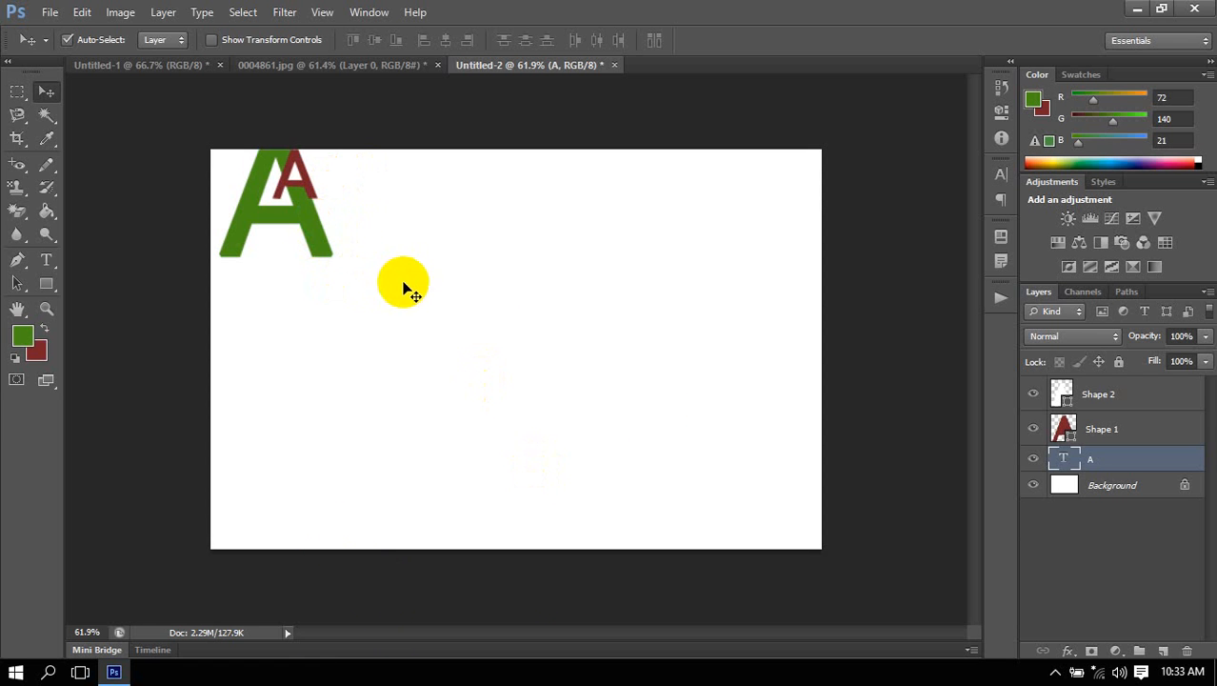
# Add the letter H as a new 500 px Microsoft YaHei text layer and move it near the canvas center.
pyautogui.click(48, 260)
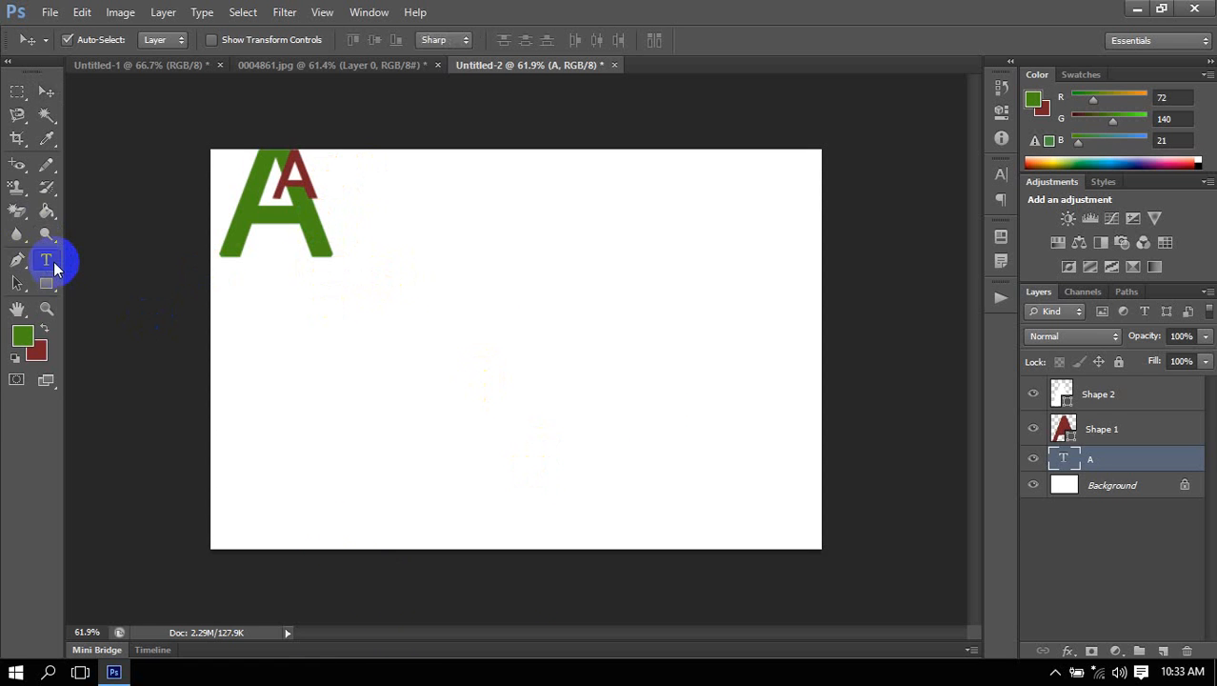
pyautogui.click(548, 305)
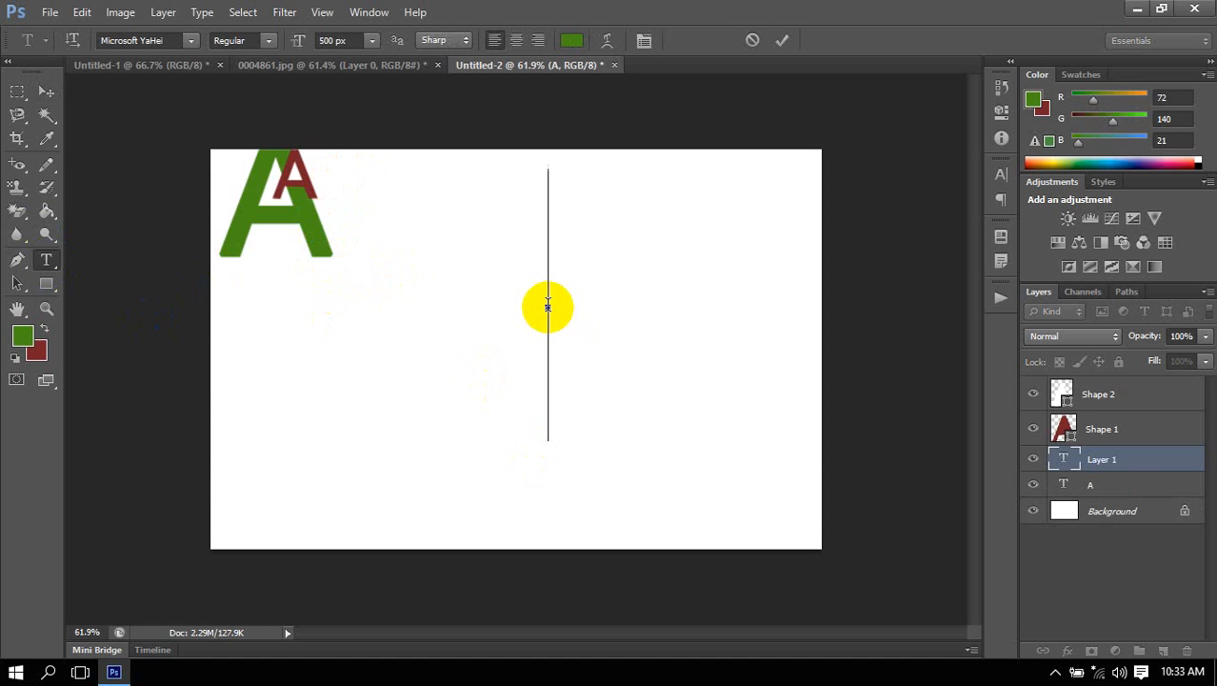
pyautogui.write('H')
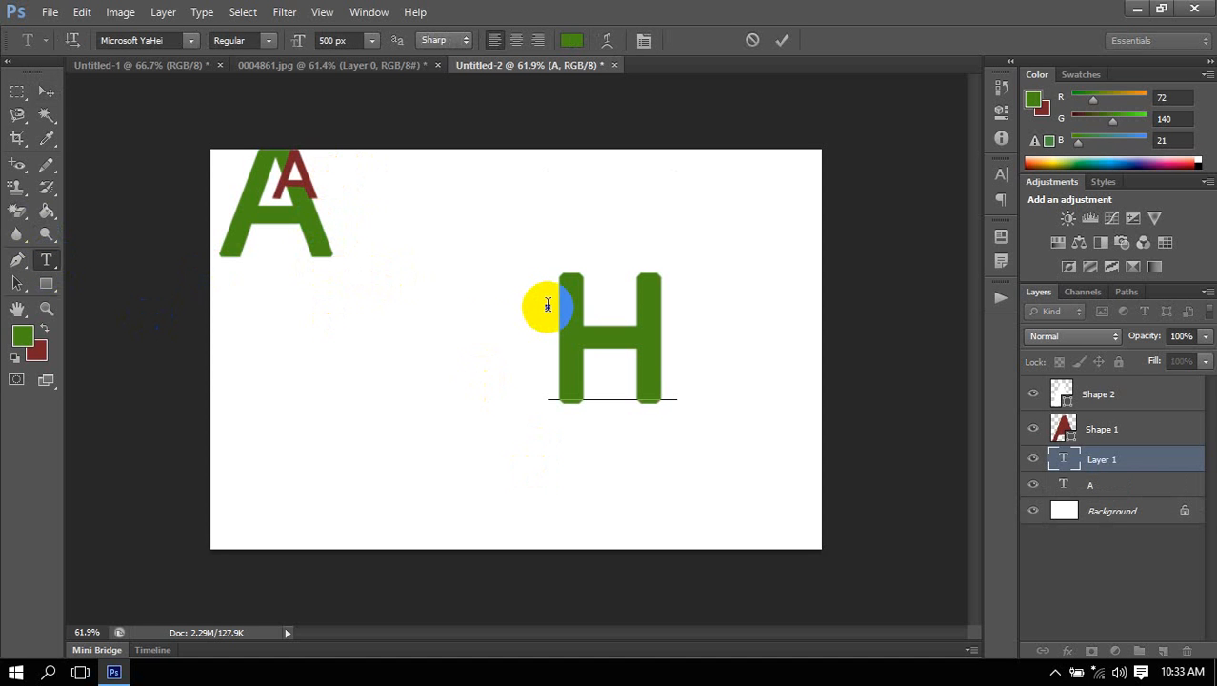
pyautogui.click(104, 41)
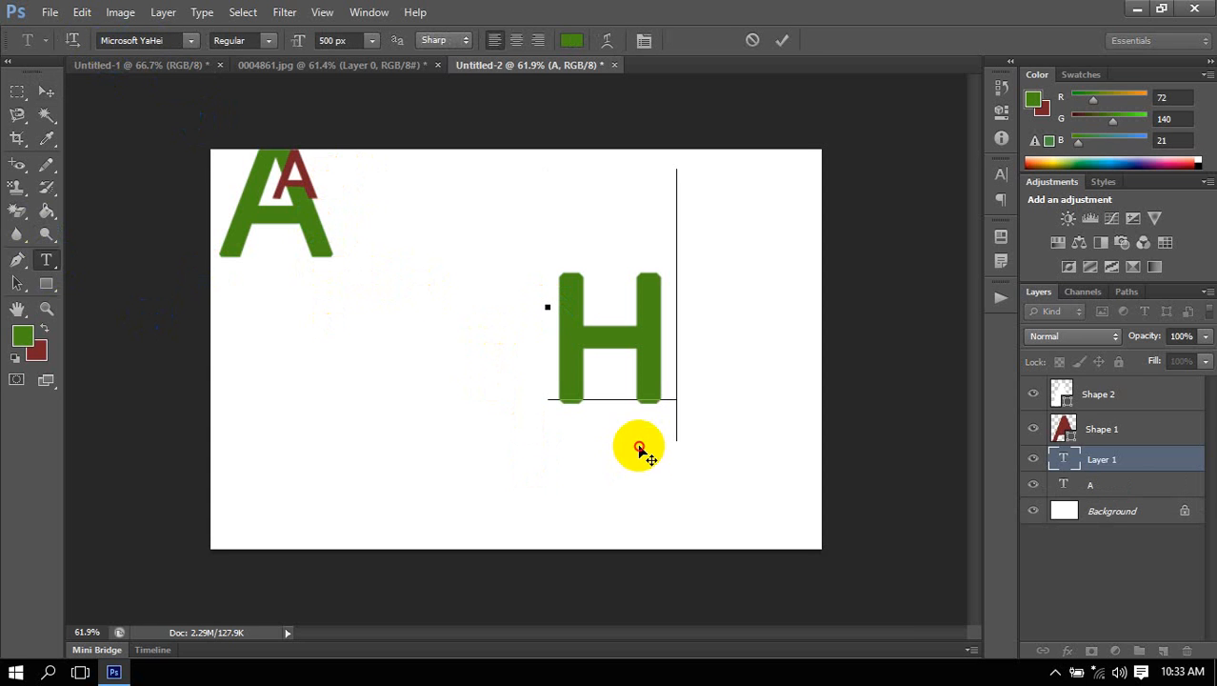
pyautogui.moveTo(635, 448); pyautogui.dragTo(523, 451)
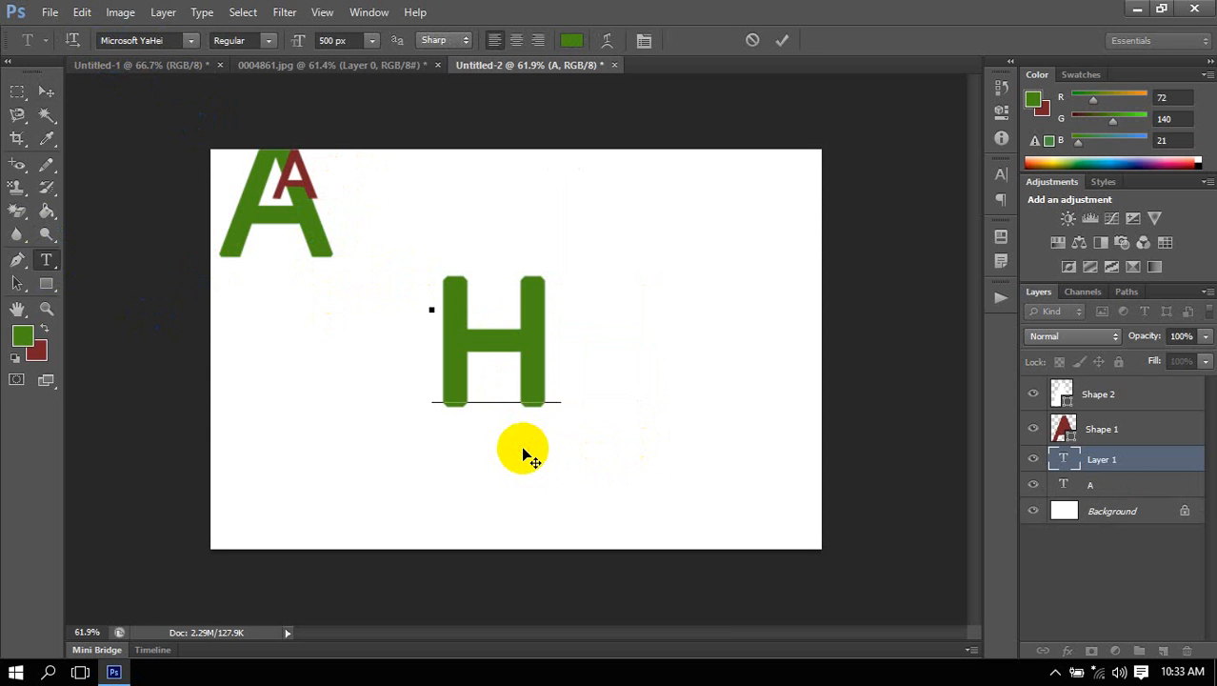
pyautogui.click(47, 91)
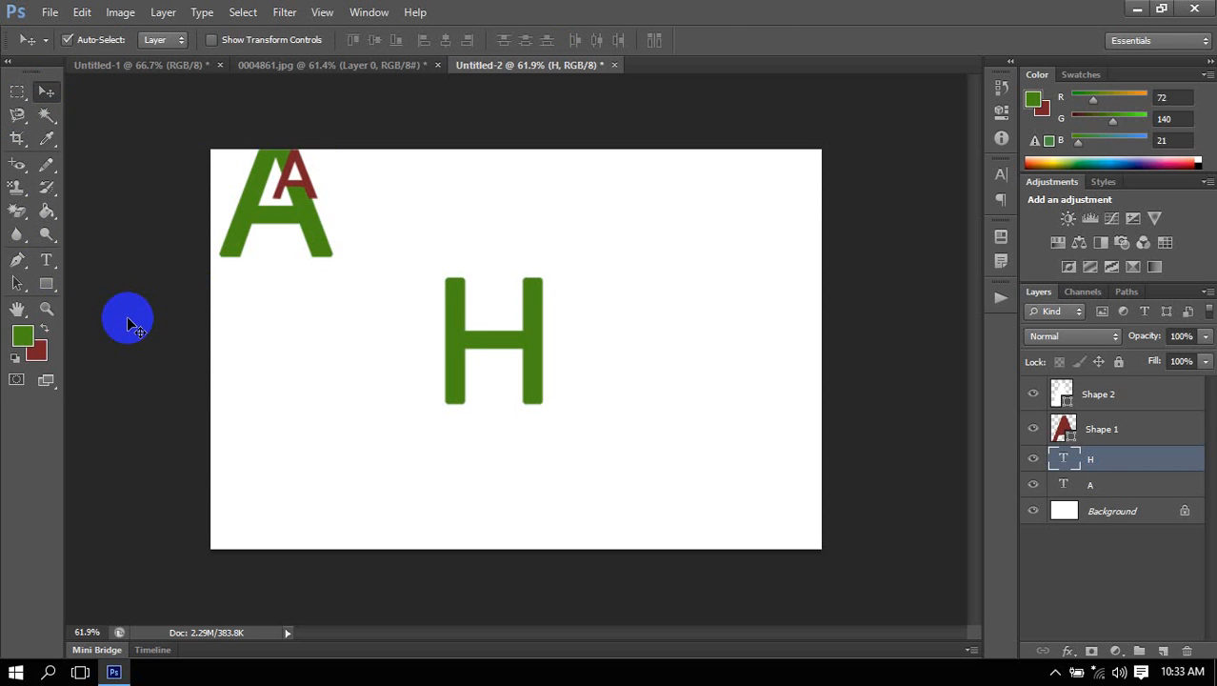
# Draw a rough closed shape of about 307 by 321 px around the H with the Pen tool in Shape mode.
pyautogui.click(17, 259)
pyautogui.click(103, 41)
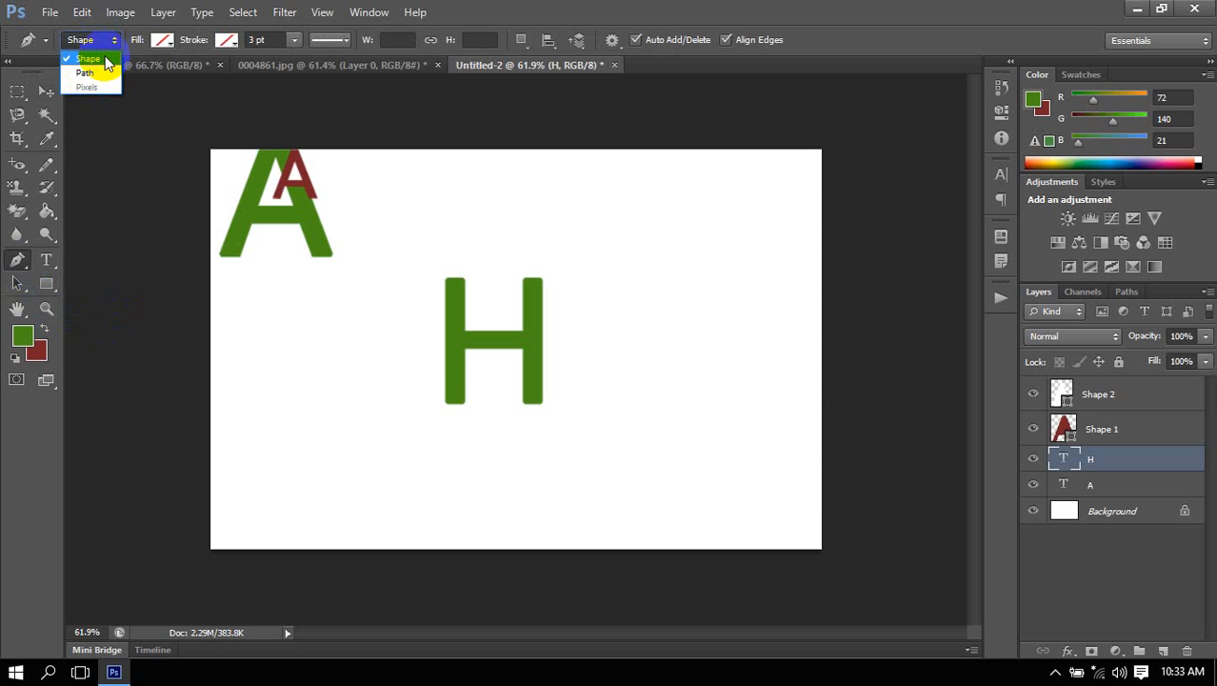
pyautogui.click(100, 59)
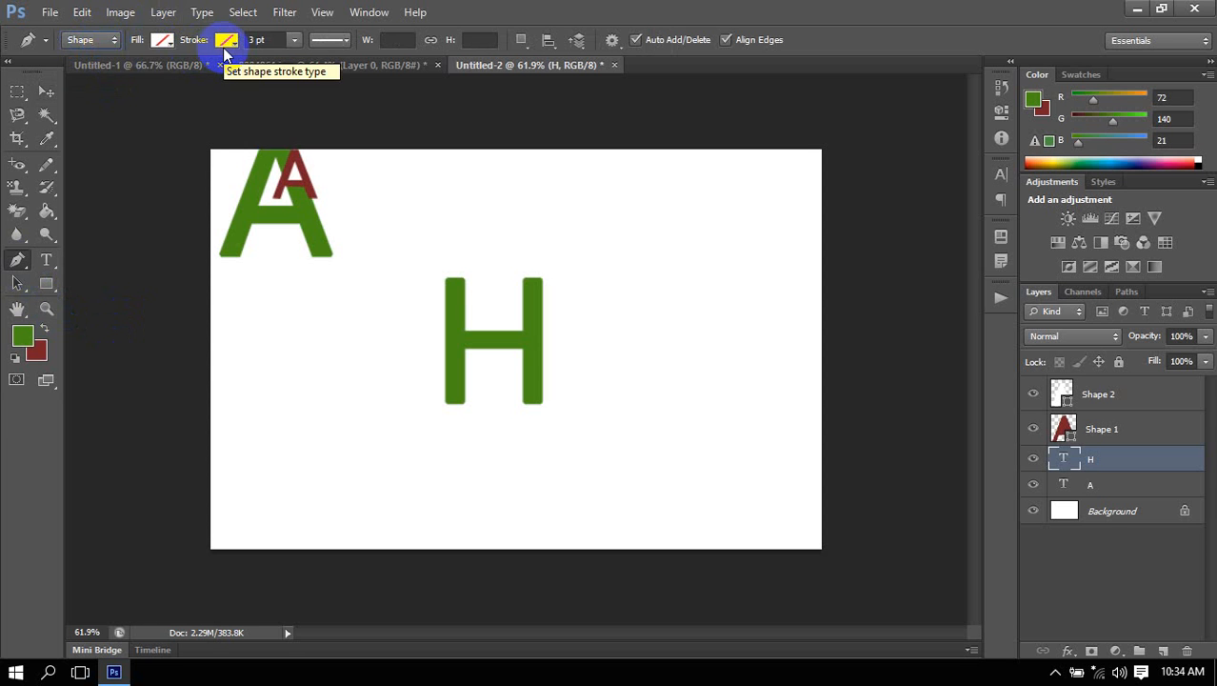
pyautogui.click(465, 280)
pyautogui.click(465, 323)
pyautogui.click(531, 324)
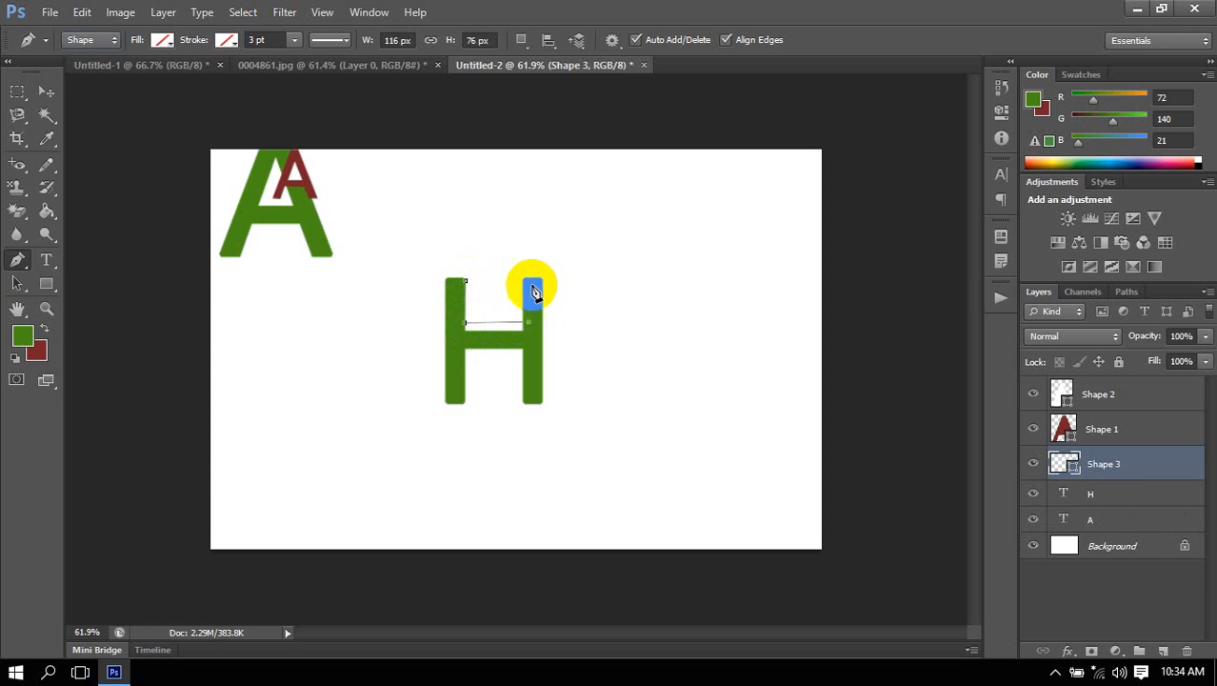
pyautogui.click(540, 277)
pyautogui.click(563, 361)
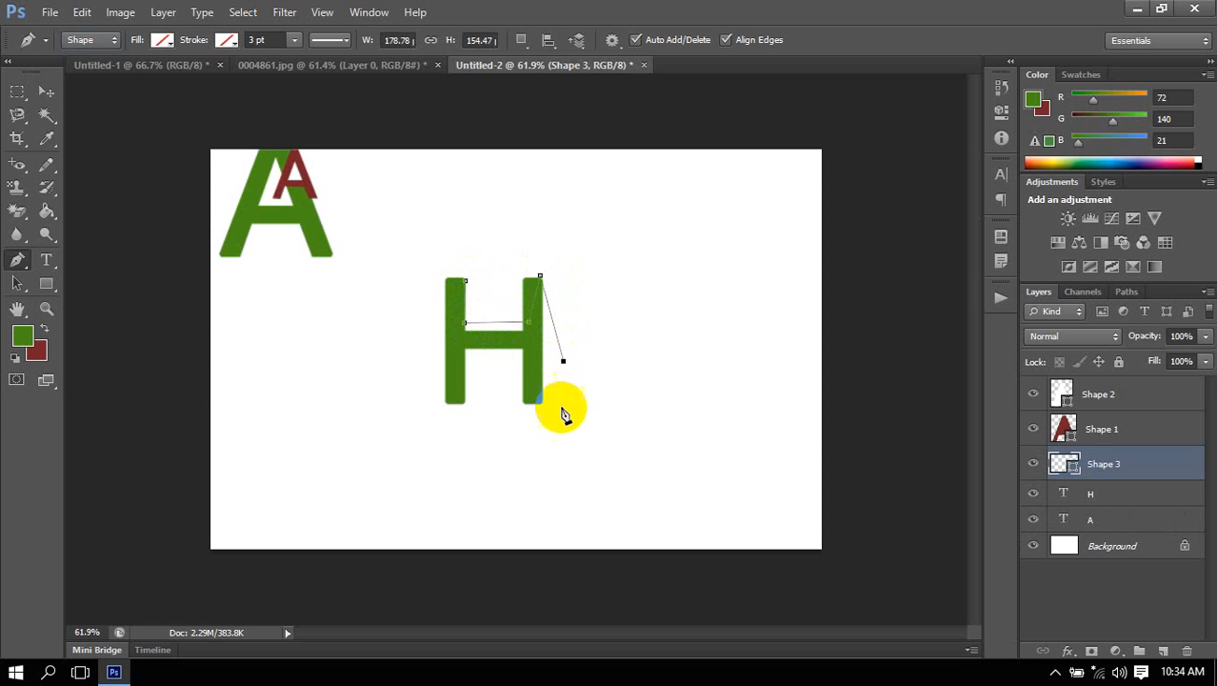
pyautogui.click(555, 430)
pyautogui.click(396, 423)
pyautogui.click(414, 344)
pyautogui.click(435, 254)
pyautogui.click(464, 281)
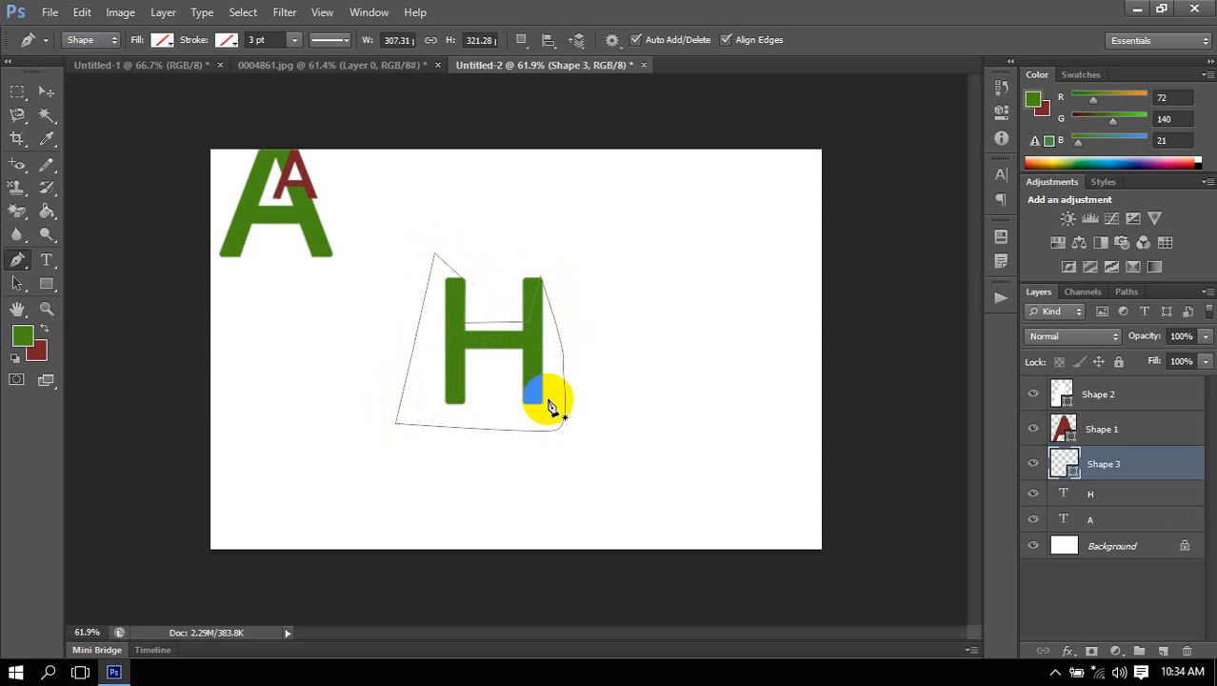
# Fill the rough shape around the H with solid teal and move it to the right of the letter.
pyautogui.click(162, 40)
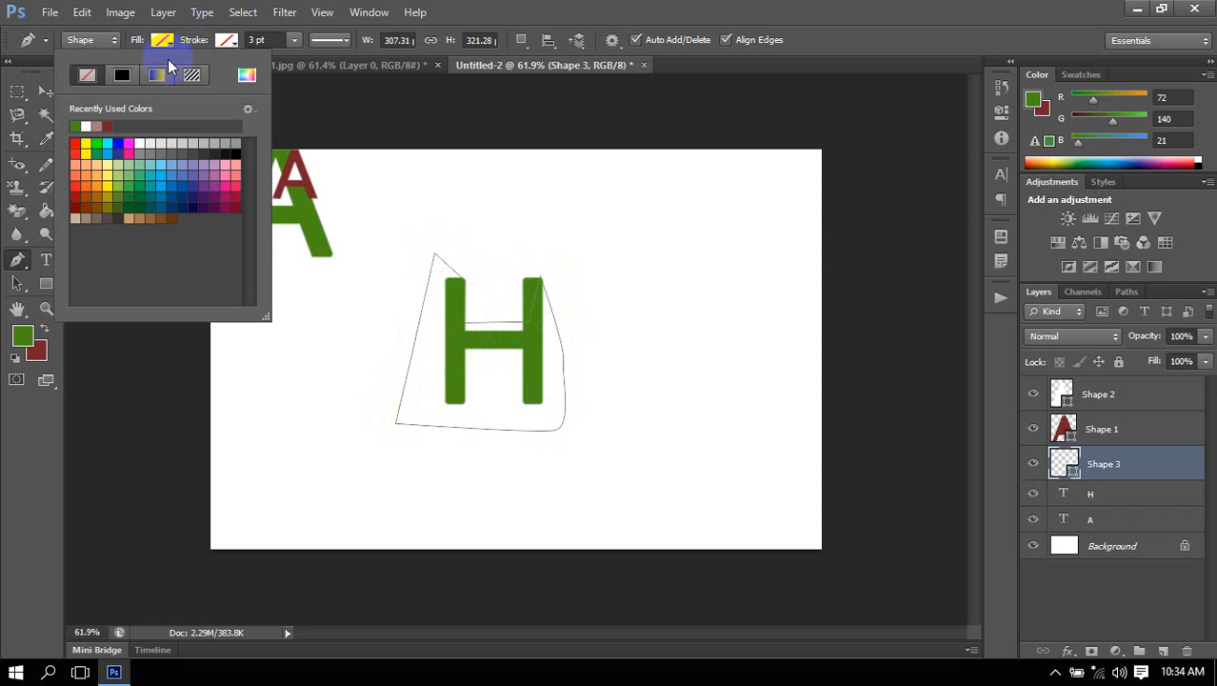
pyautogui.click(121, 73)
pyautogui.click(154, 174)
pyautogui.click(602, 8)
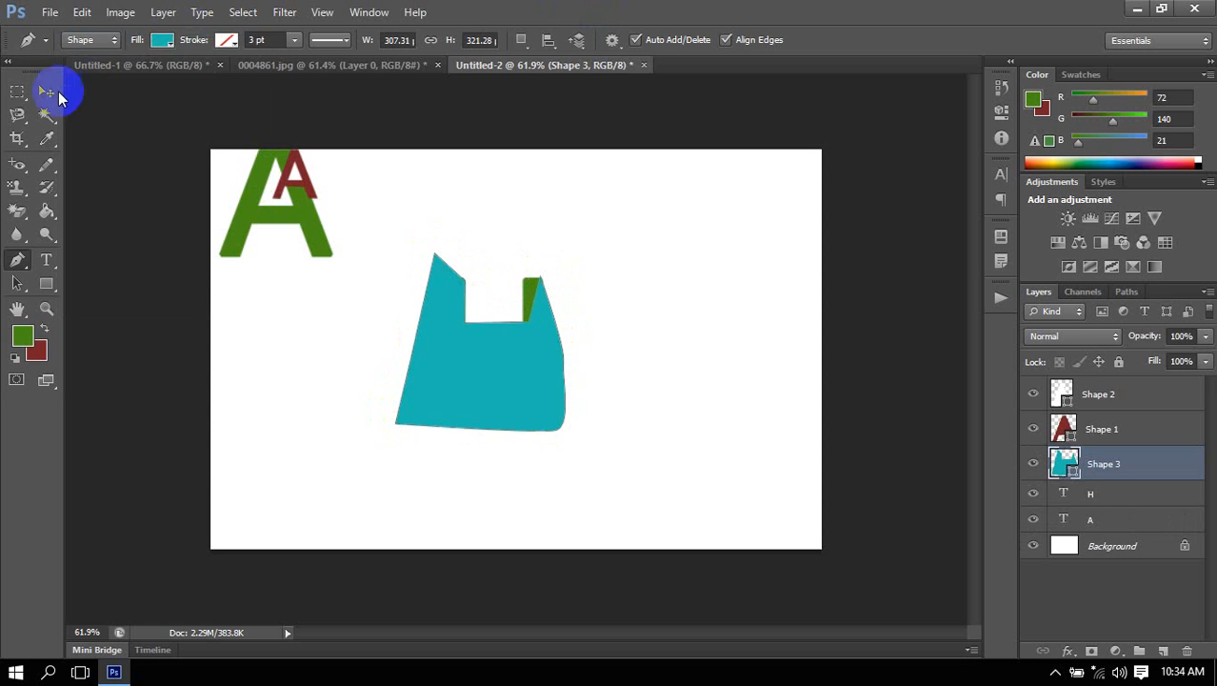
pyautogui.click(45, 90)
pyautogui.moveTo(545, 403); pyautogui.dragTo(634, 390)
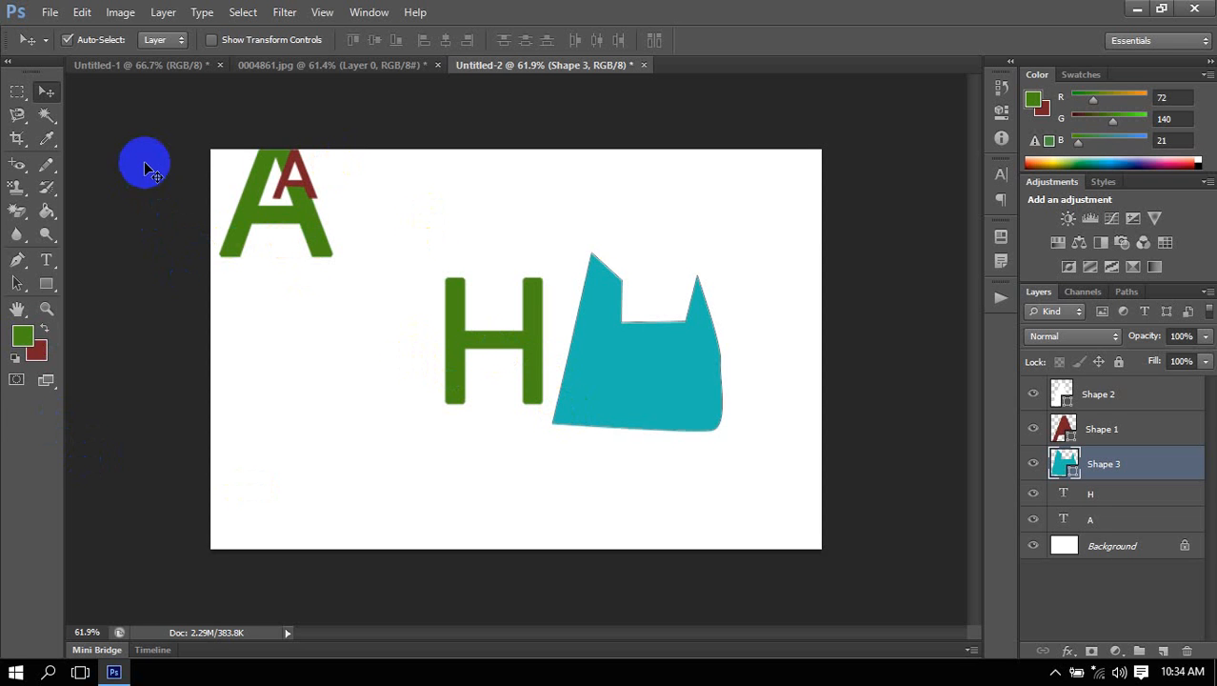
pyautogui.moveTo(144, 166); pyautogui.dragTo(414, 281)
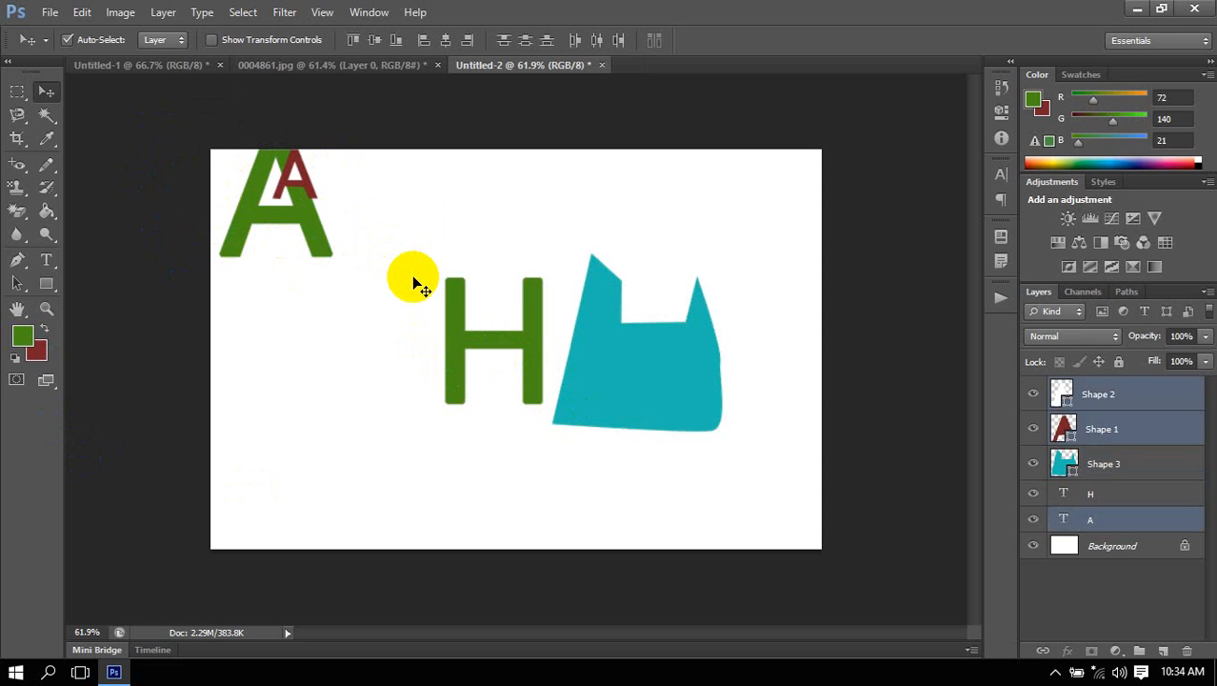
pyautogui.moveTo(191, 367); pyautogui.dragTo(186, 379)
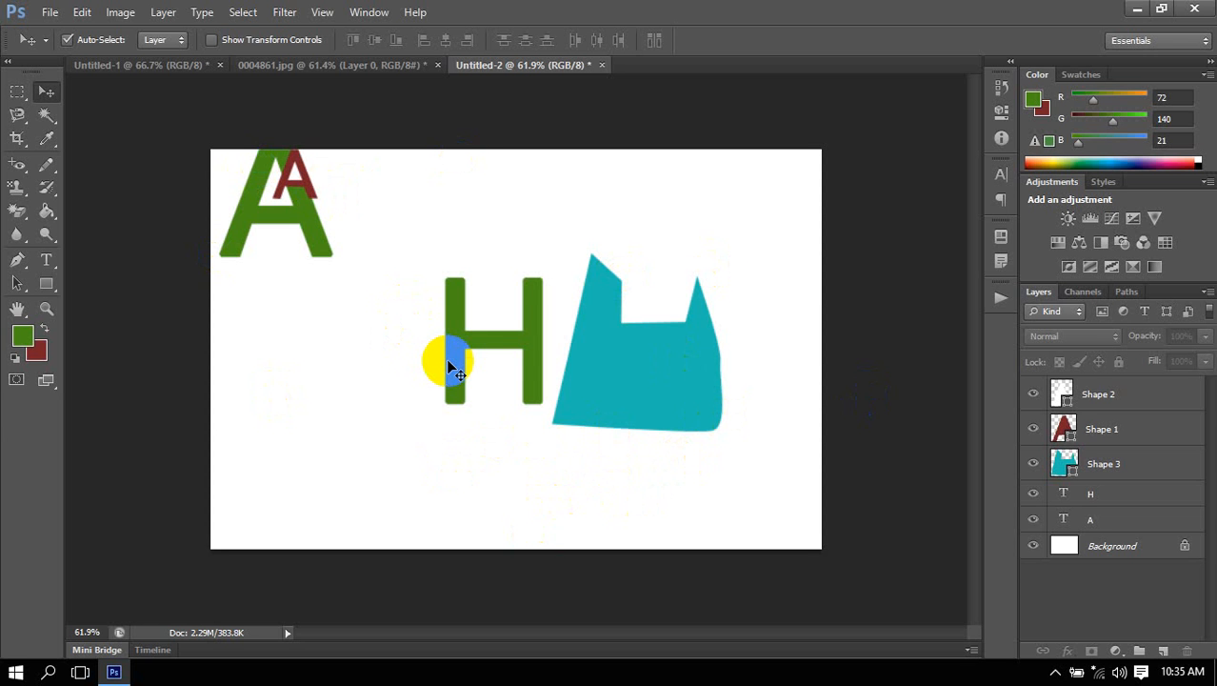
pyautogui.scroll(-1, 460, 327)
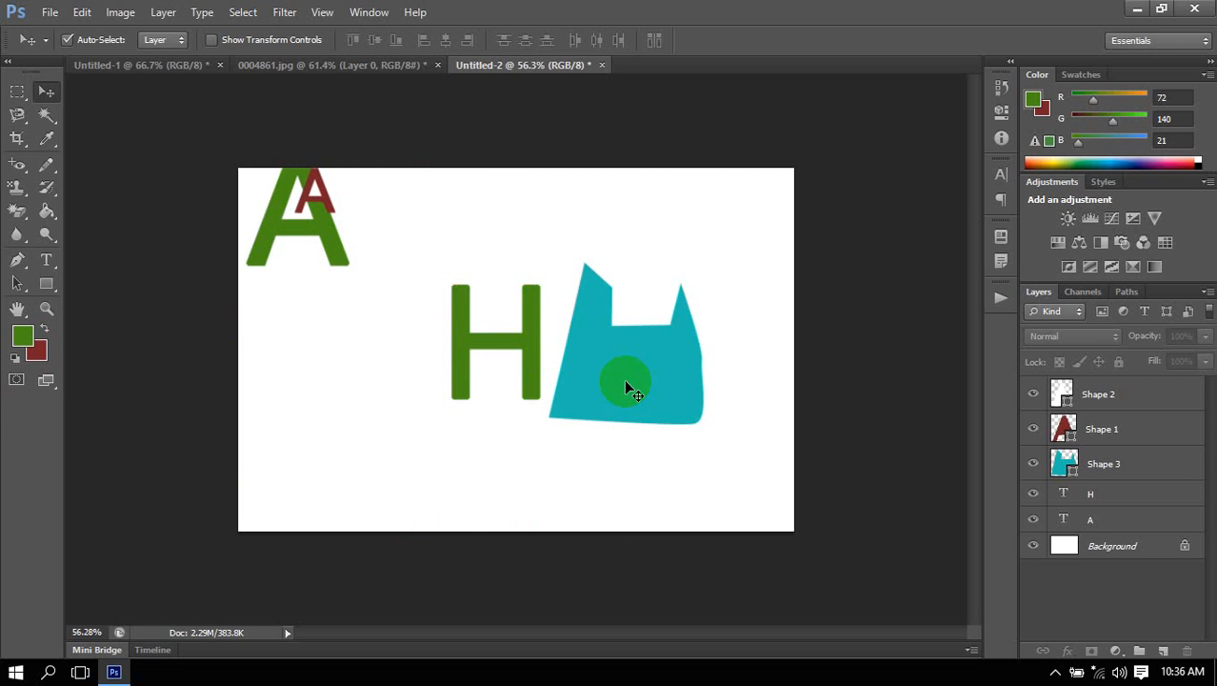
pyautogui.click(543, 413)
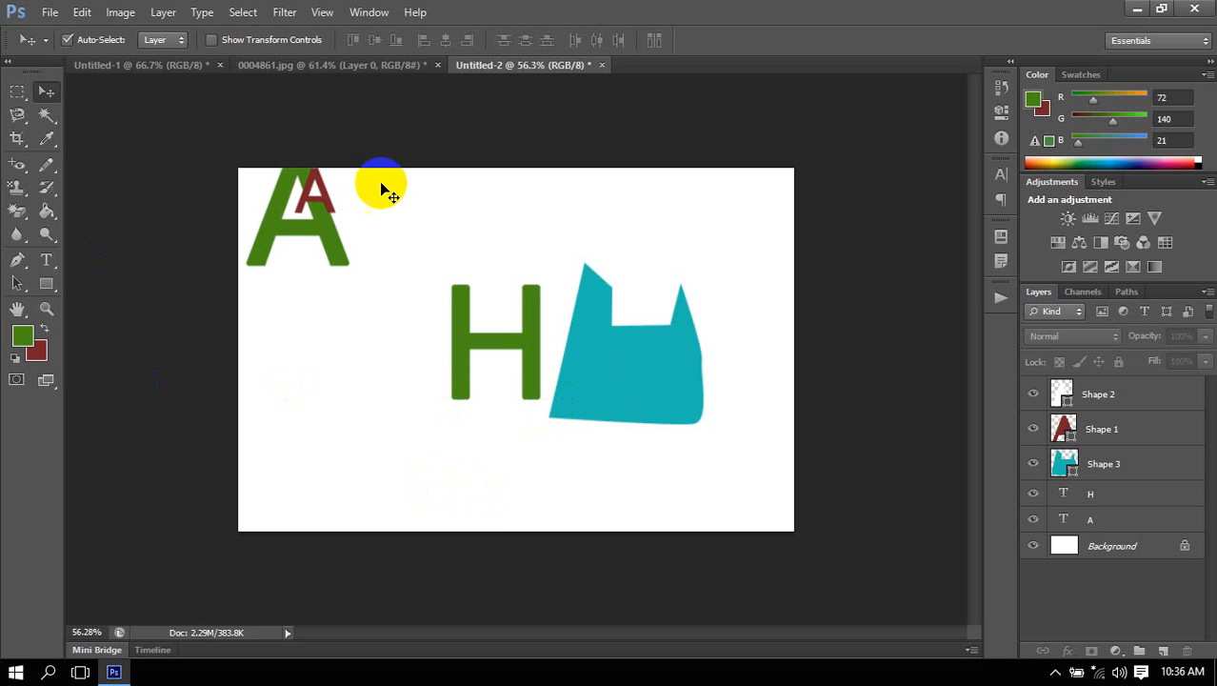
pyautogui.click(437, 348)
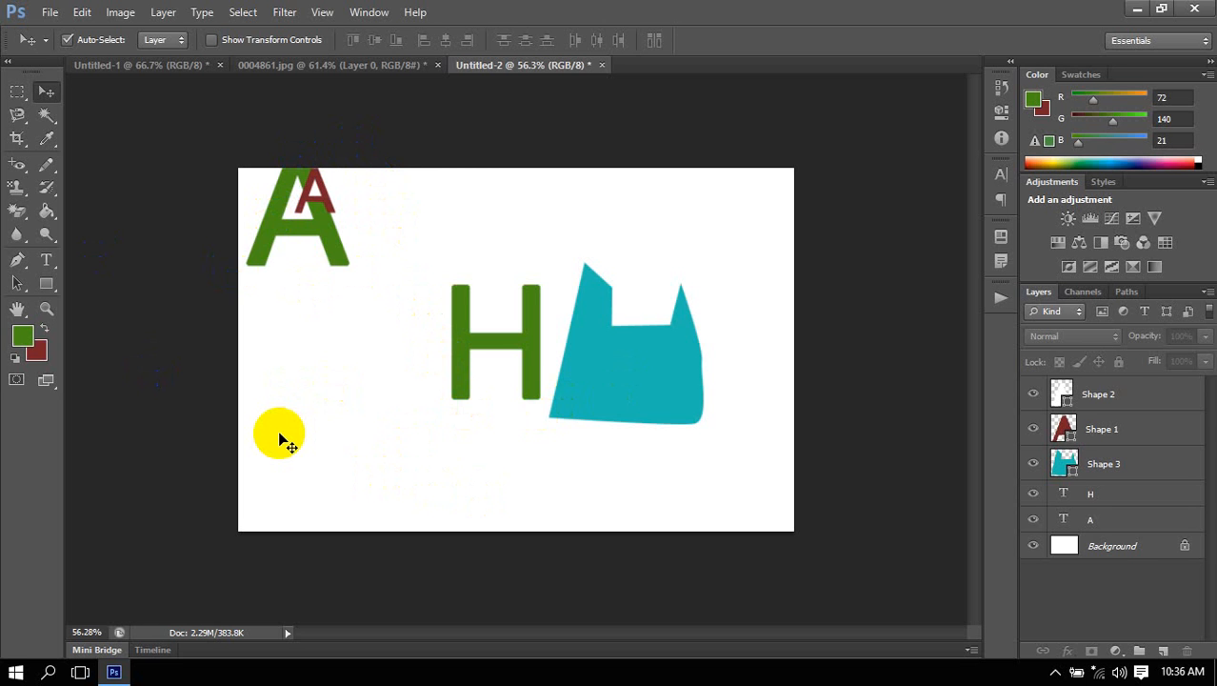
pyautogui.click(951, 438)
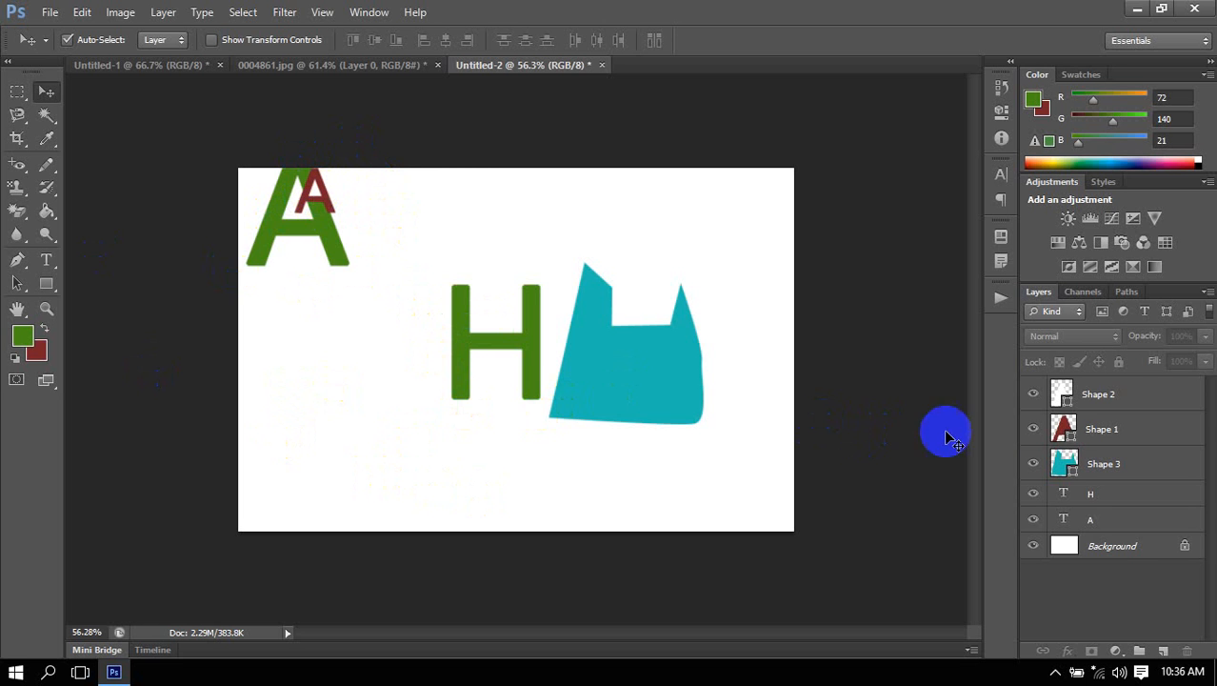
# Check the Shape 1 and Shape 2 layers by toggling their visibility.
pyautogui.click(1033, 429)
pyautogui.click(1034, 429)
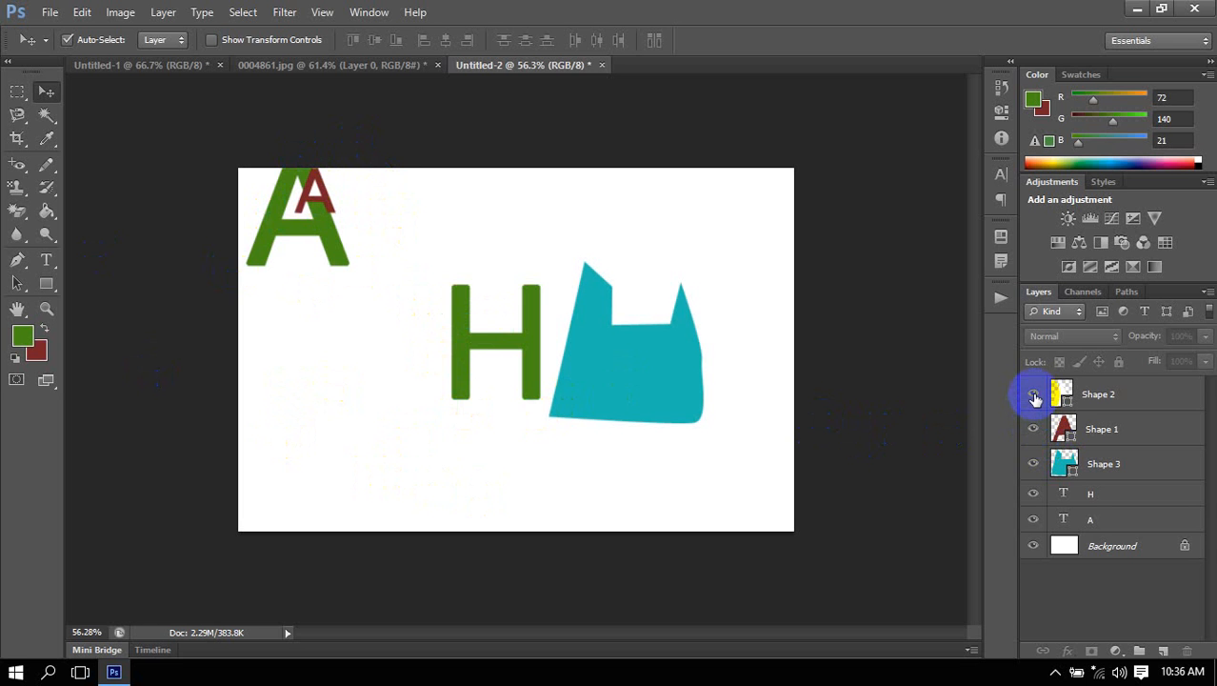
pyautogui.click(1035, 396)
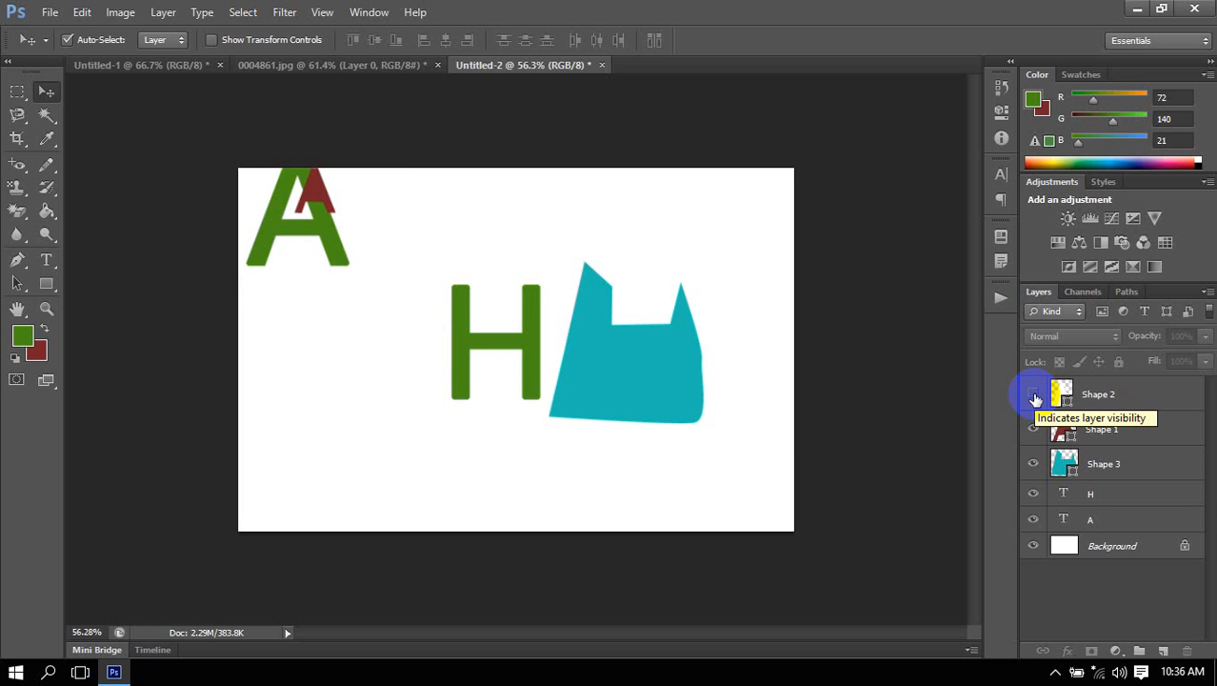
# Switch to the 0004861.jpg document and set the Pen tool to Path mode.
pyautogui.click(262, 60)
pyautogui.click(560, 391)
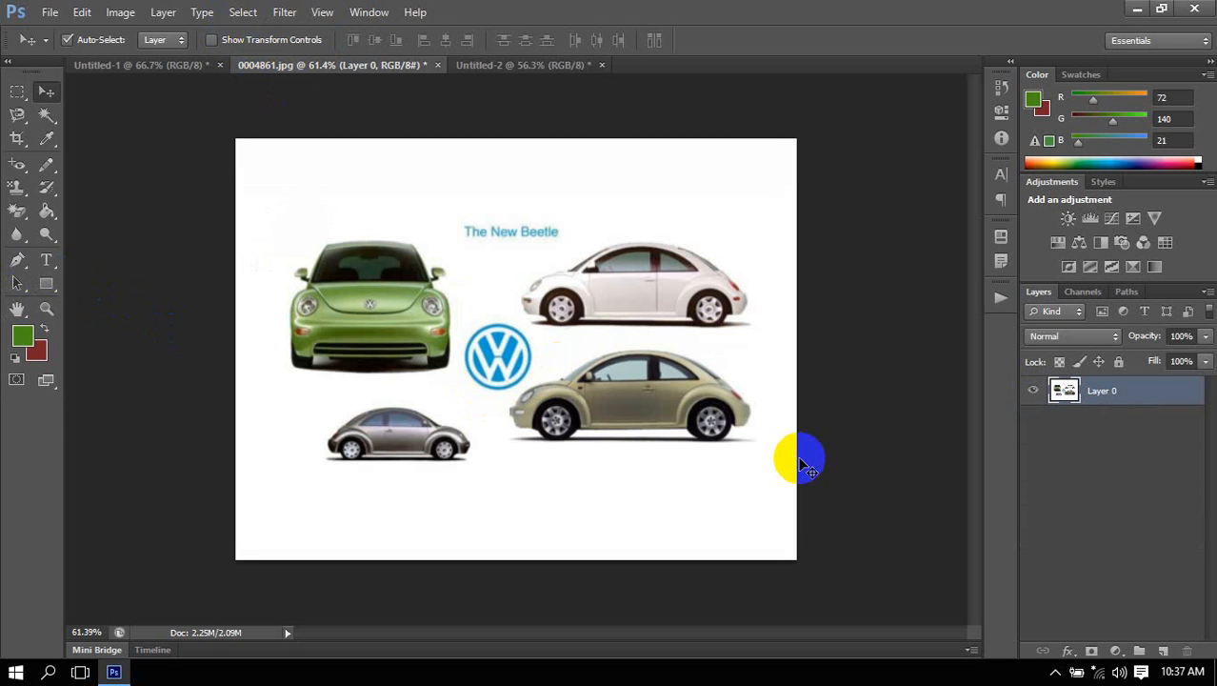
pyautogui.click(17, 260)
pyautogui.click(114, 41)
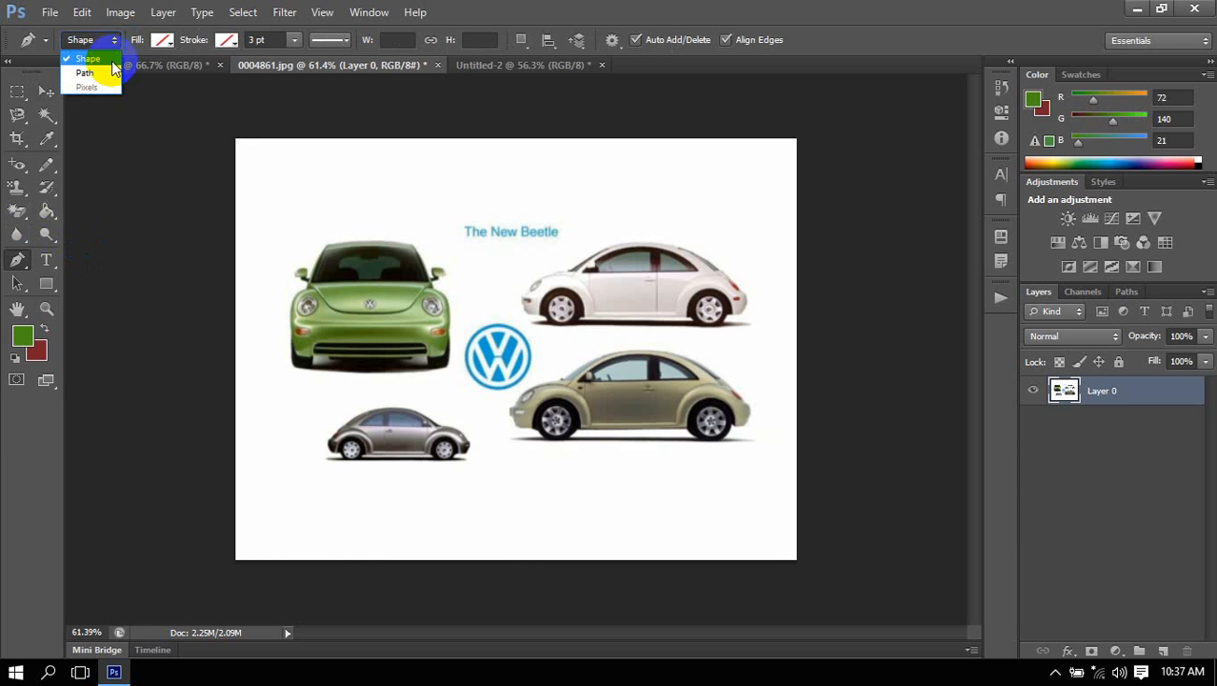
pyautogui.click(85, 73)
# Draw a rough closed four-point path from the VW logo over the beige car to the image's lower edge.
pyautogui.click(473, 381)
pyautogui.click(629, 334)
pyautogui.moveTo(727, 484); pyautogui.dragTo(752, 471)
pyautogui.click(478, 567)
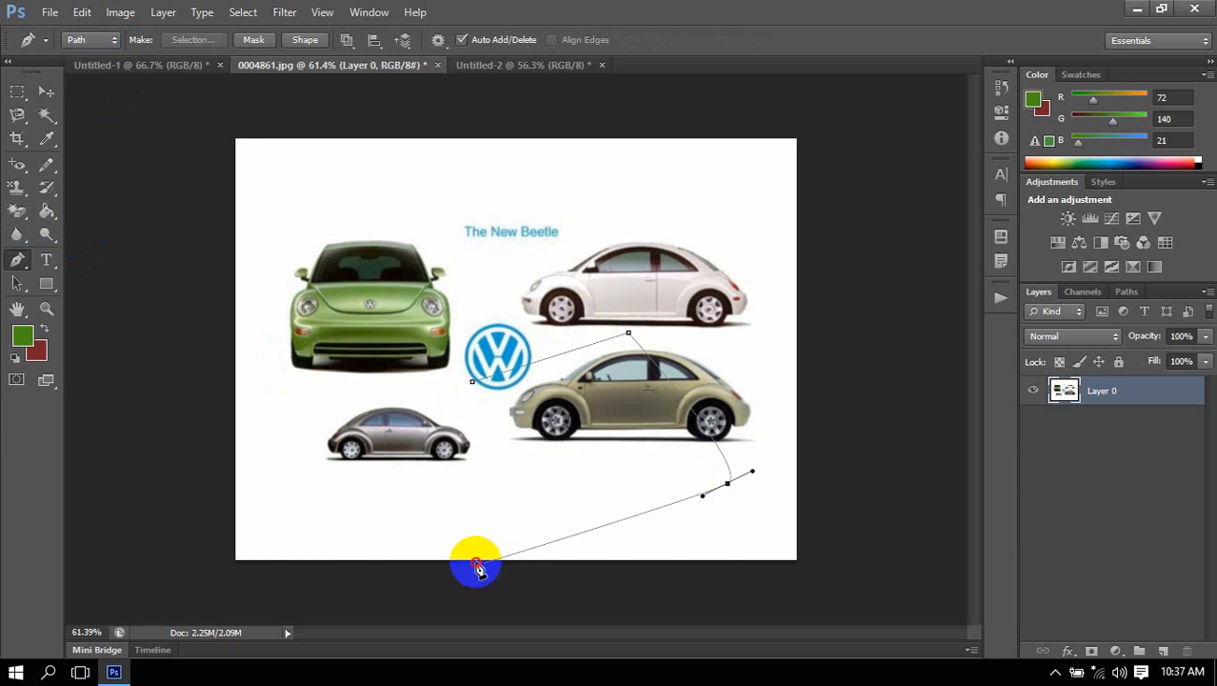
pyautogui.click(472, 381)
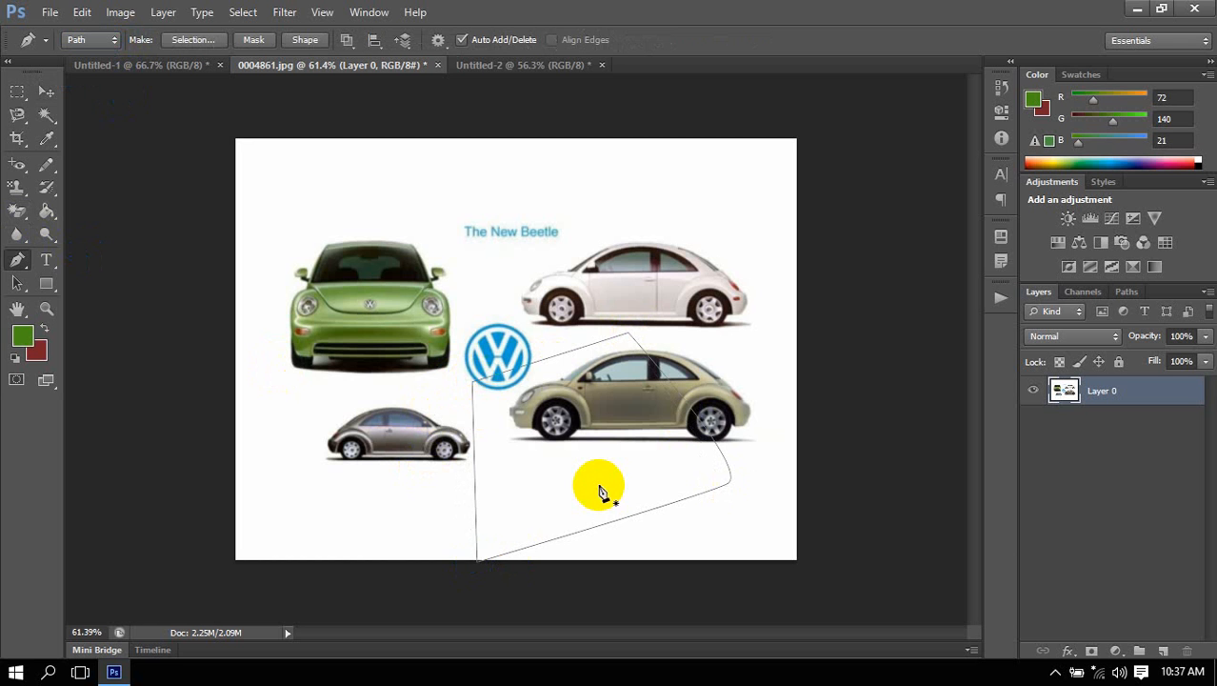
# Load the outline of Layer 0 as a selection and deselect it.
pyautogui.keyDown('ctrl'); pyautogui.click(1068, 400); pyautogui.keyUp('ctrl')
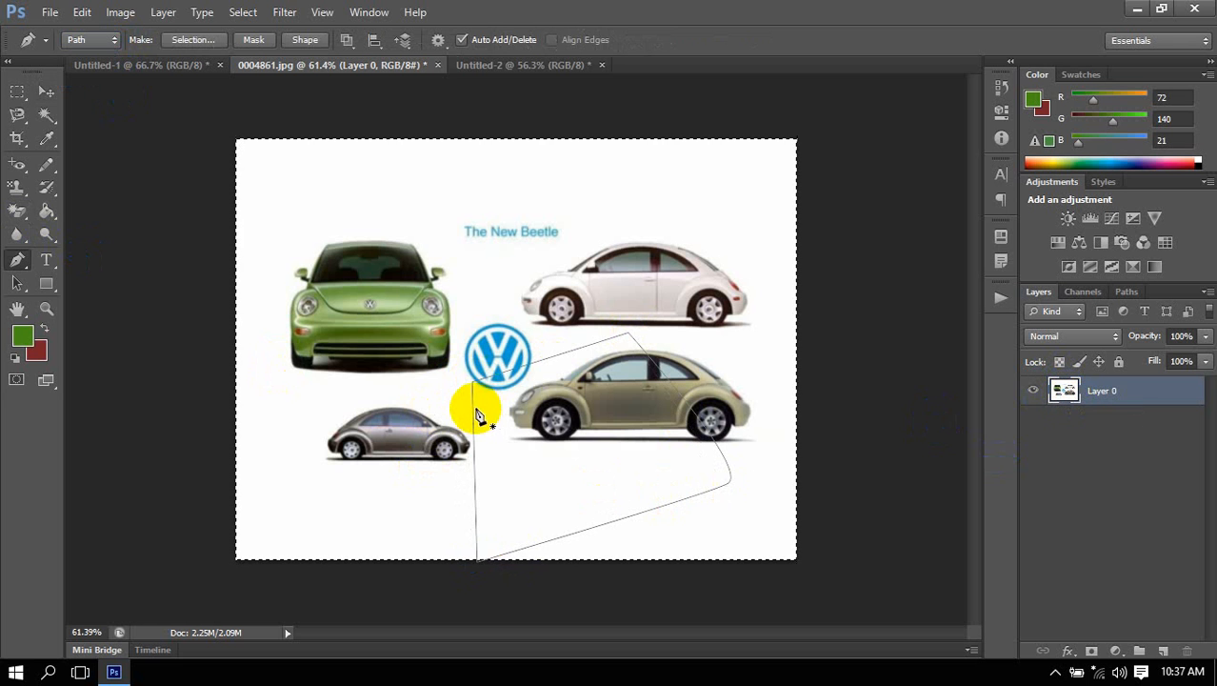
pyautogui.hotkey('ctrl', 'd')
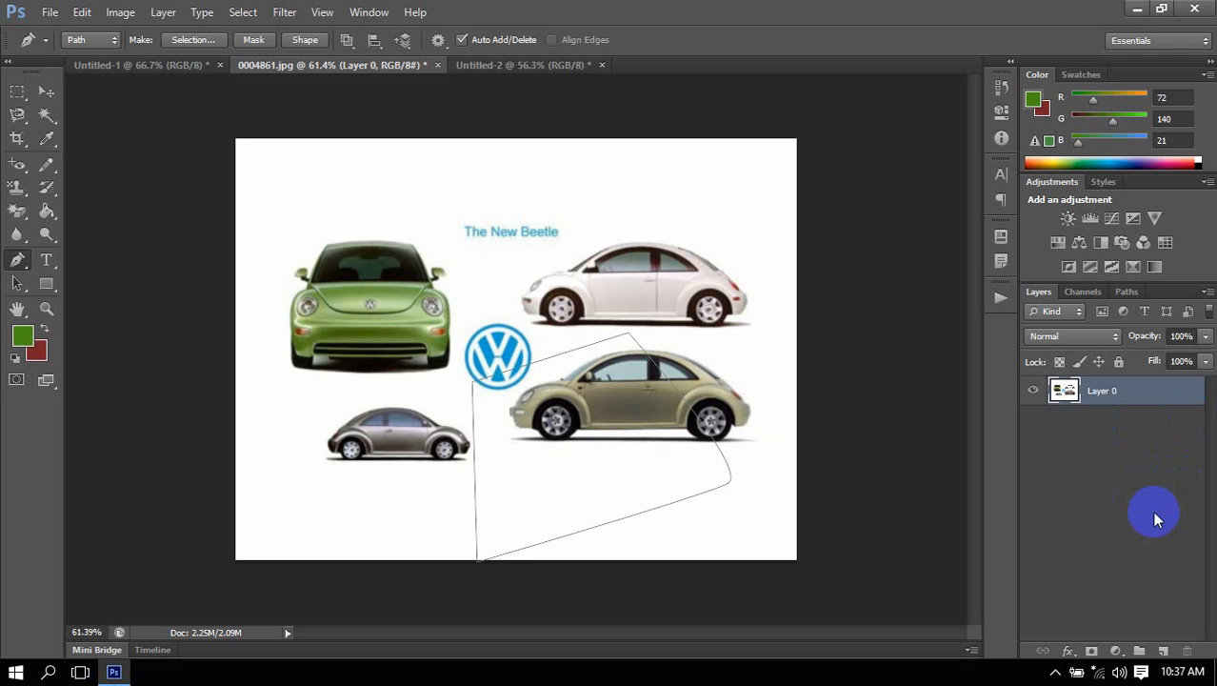
# Try loading the closed path as a selection on a new blank layer, and undo both changes.
pyautogui.click(1164, 652)
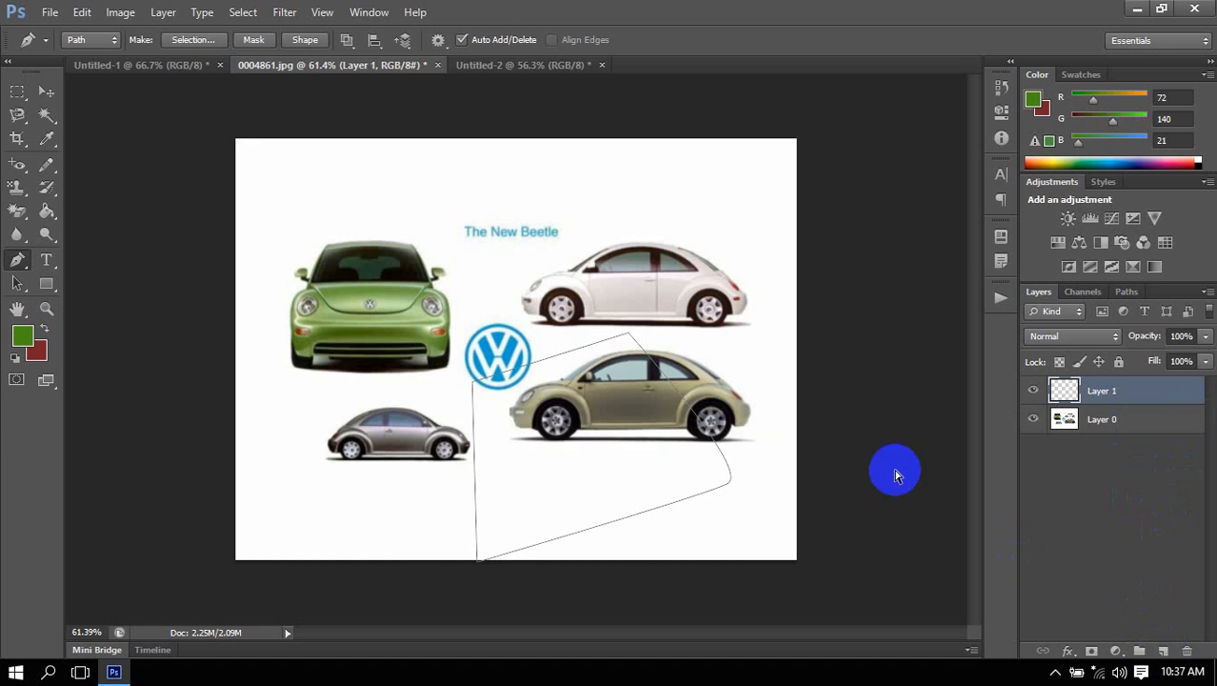
pyautogui.hotkey('ctrl', 'Return')
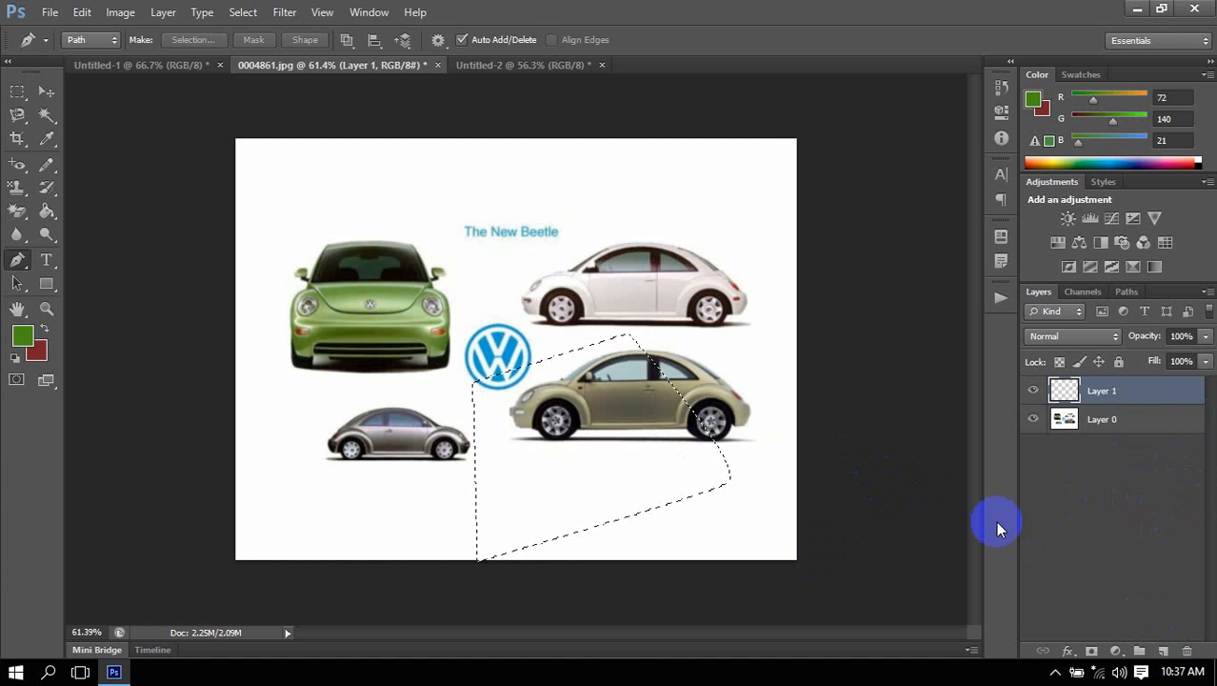
pyautogui.hotkey('ctrl', 'alt', 'z')
pyautogui.hotkey('ctrl', 'alt', 'z')
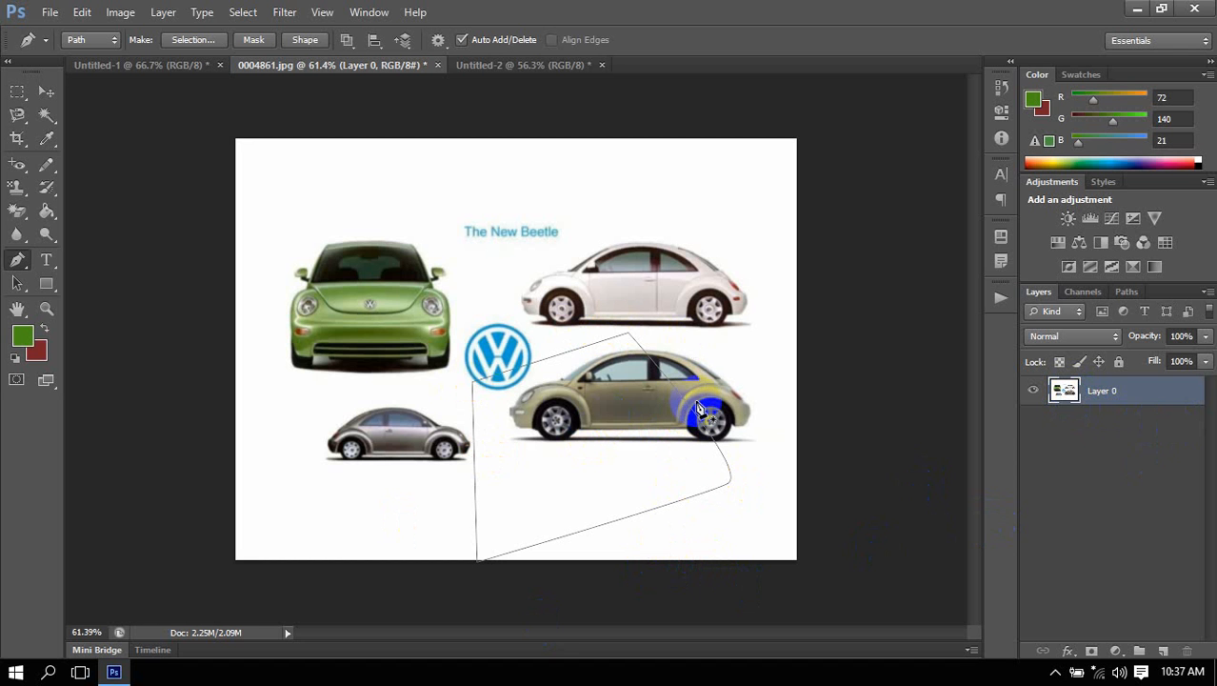
# Copy the area inside the car path to a new layer and delete the original Layer 0.
pyautogui.hotkey('ctrl', 'Return')
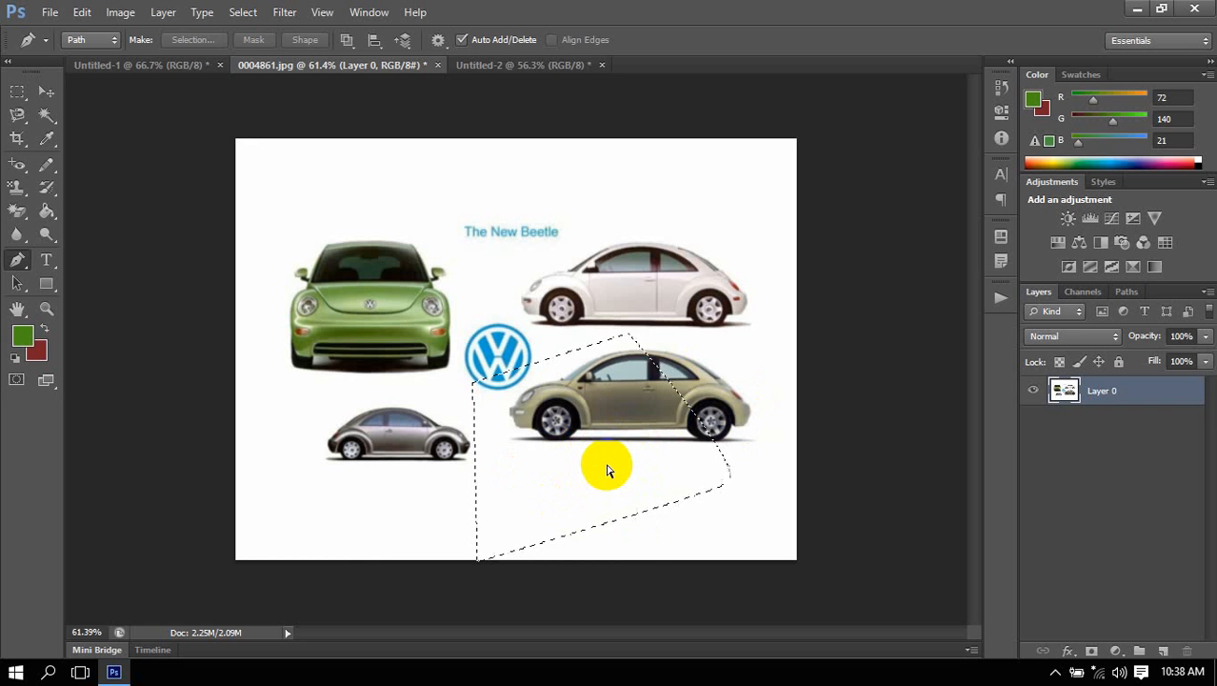
pyautogui.hotkey('ctrl', 'j')
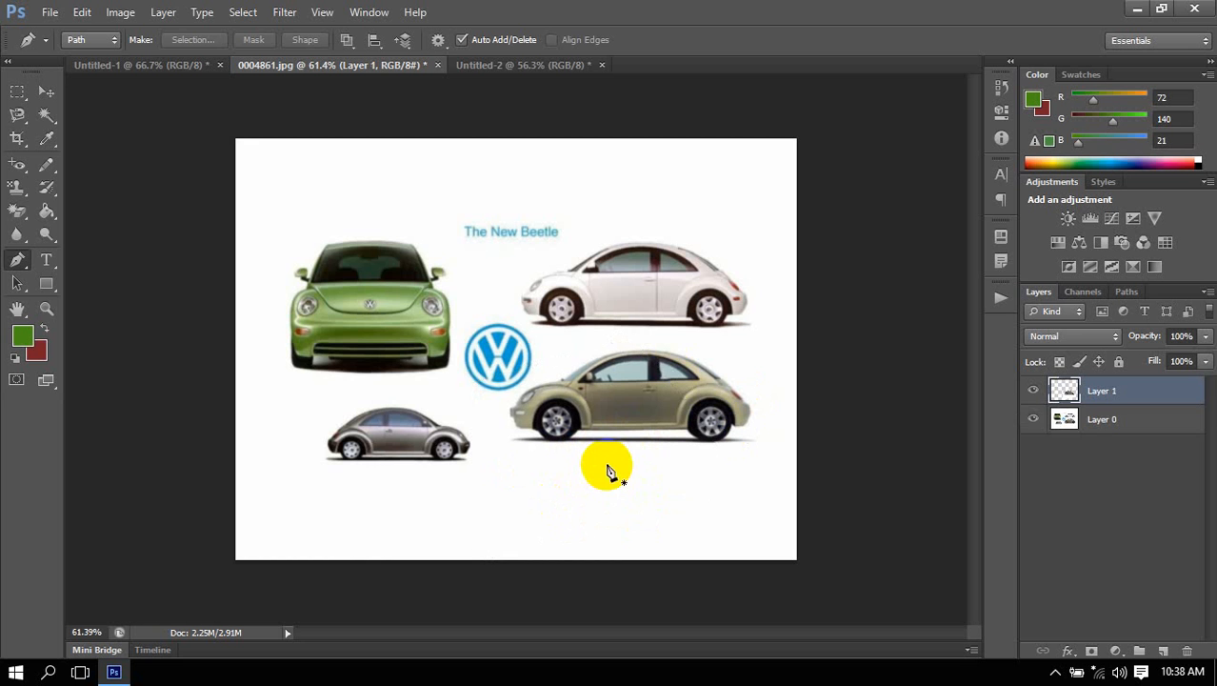
pyautogui.click(1032, 419)
pyautogui.click(1096, 421)
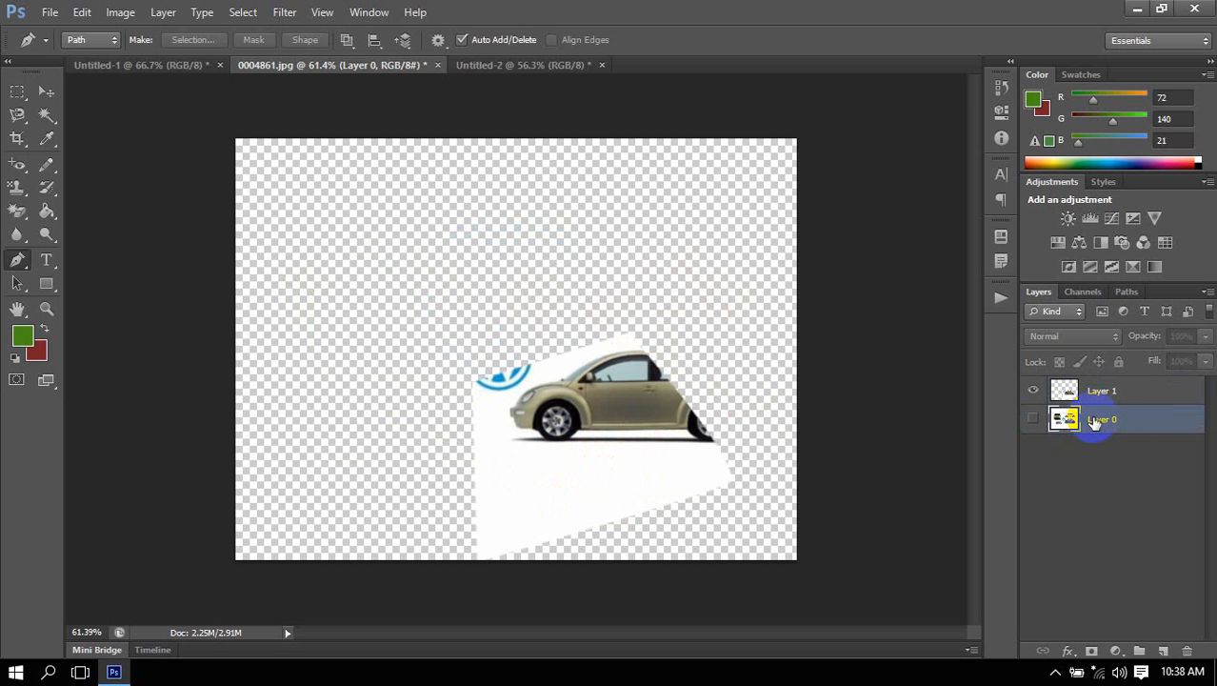
pyautogui.press('Delete')
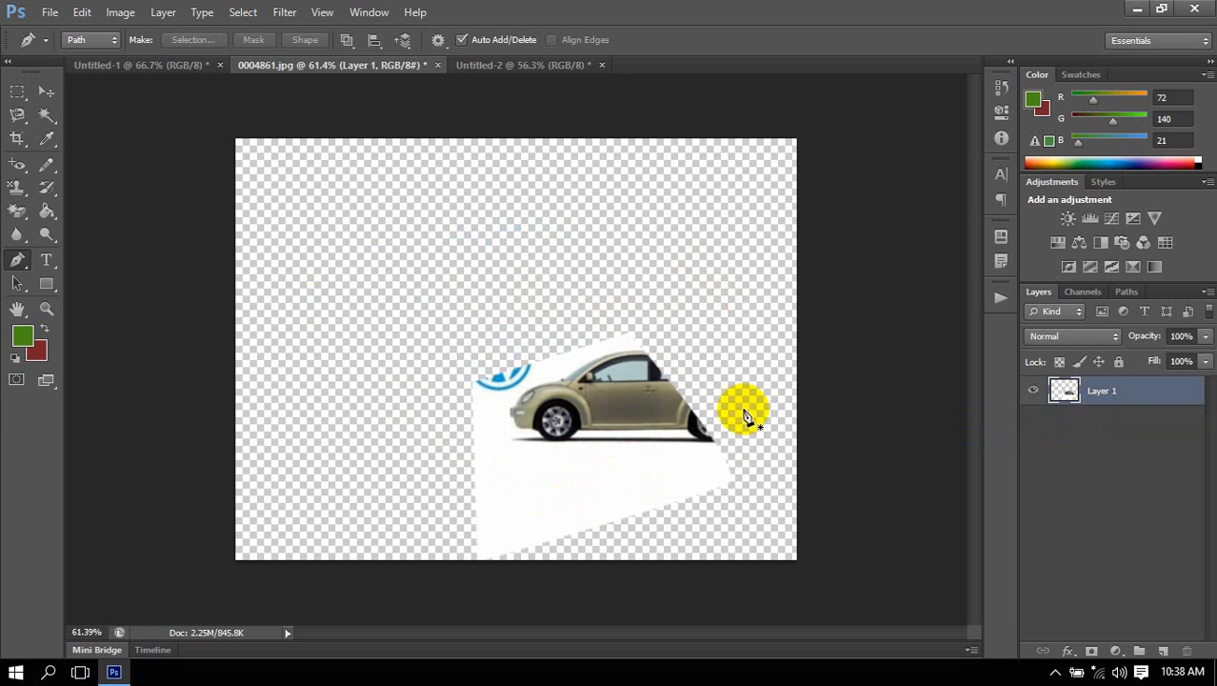
# Undo the layer deletion, the copied layer, the selections and the whole path drawn over the beige car.
pyautogui.hotkey('ctrl', 'z')
pyautogui.hotkey('ctrl', 'alt', 'z')
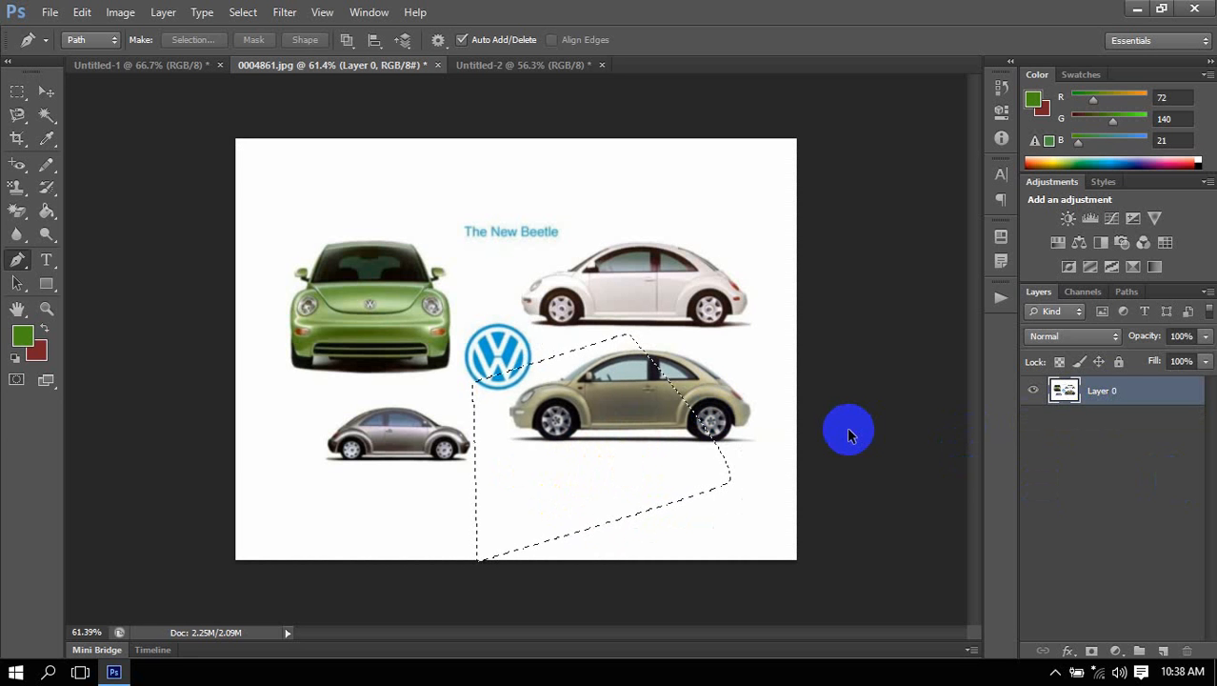
pyautogui.hotkey('ctrl', 'alt', 'z')
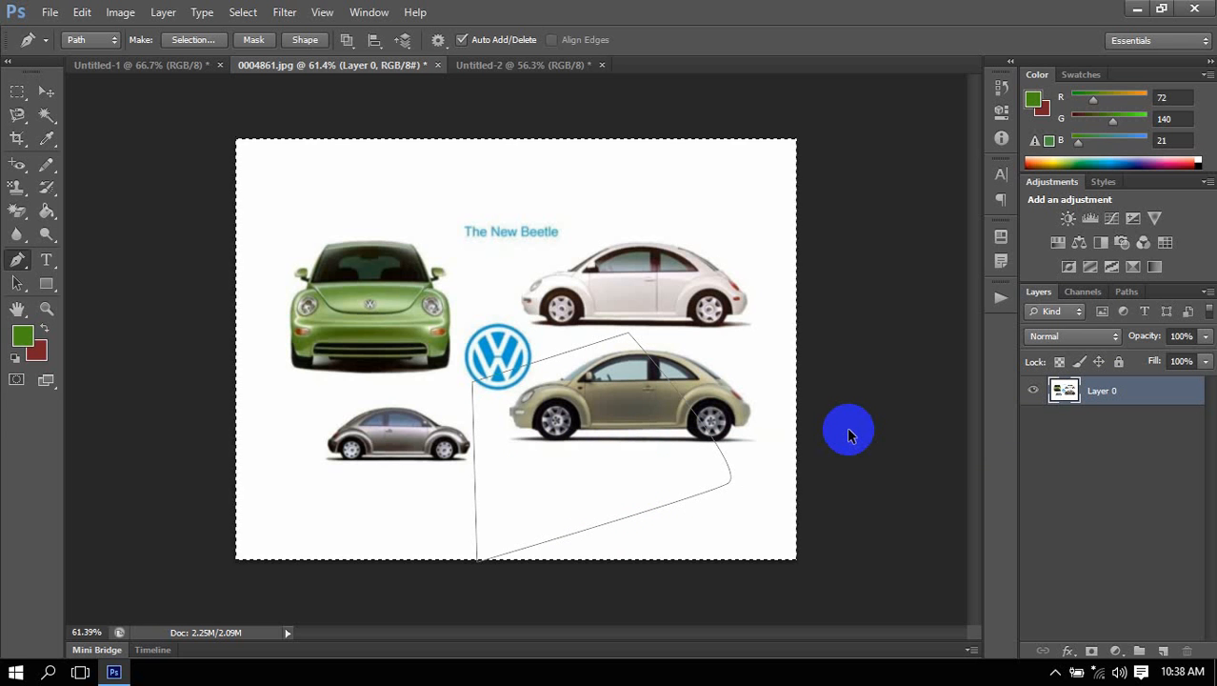
pyautogui.hotkey('ctrl', 'alt', 'z')
pyautogui.hotkey('ctrl', 'alt', 'z')
pyautogui.hotkey('ctrl', 'alt', 'z')
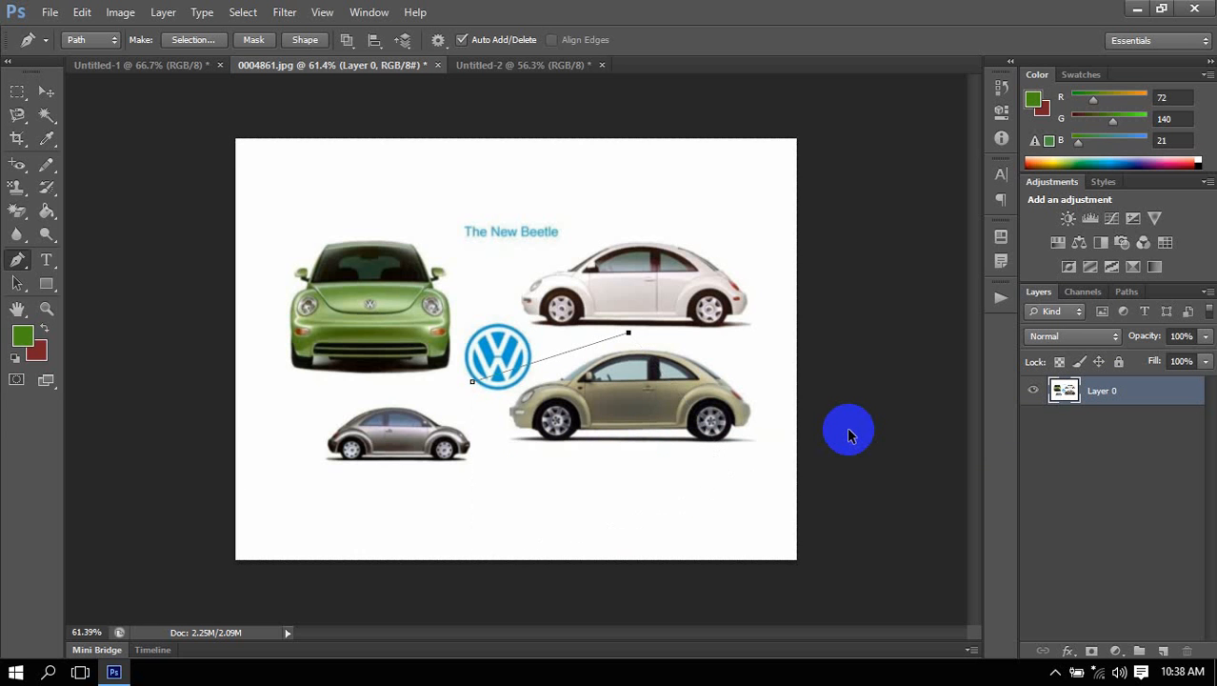
pyautogui.hotkey('ctrl', 'alt', 'z')
pyautogui.hotkey('ctrl', 'alt', 'z')
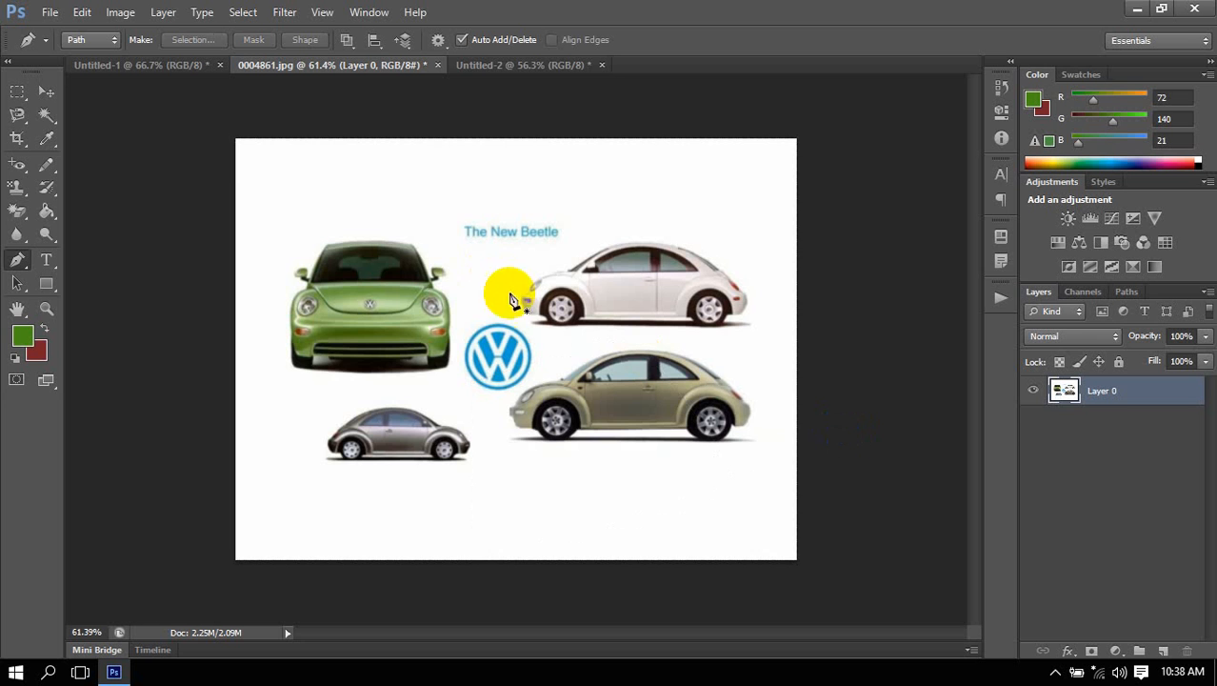
# In the Untitled-2 document, draw a closed four-point path overlapping the lower left of the H with the Pen tool in Path mode.
pyautogui.click(520, 65)
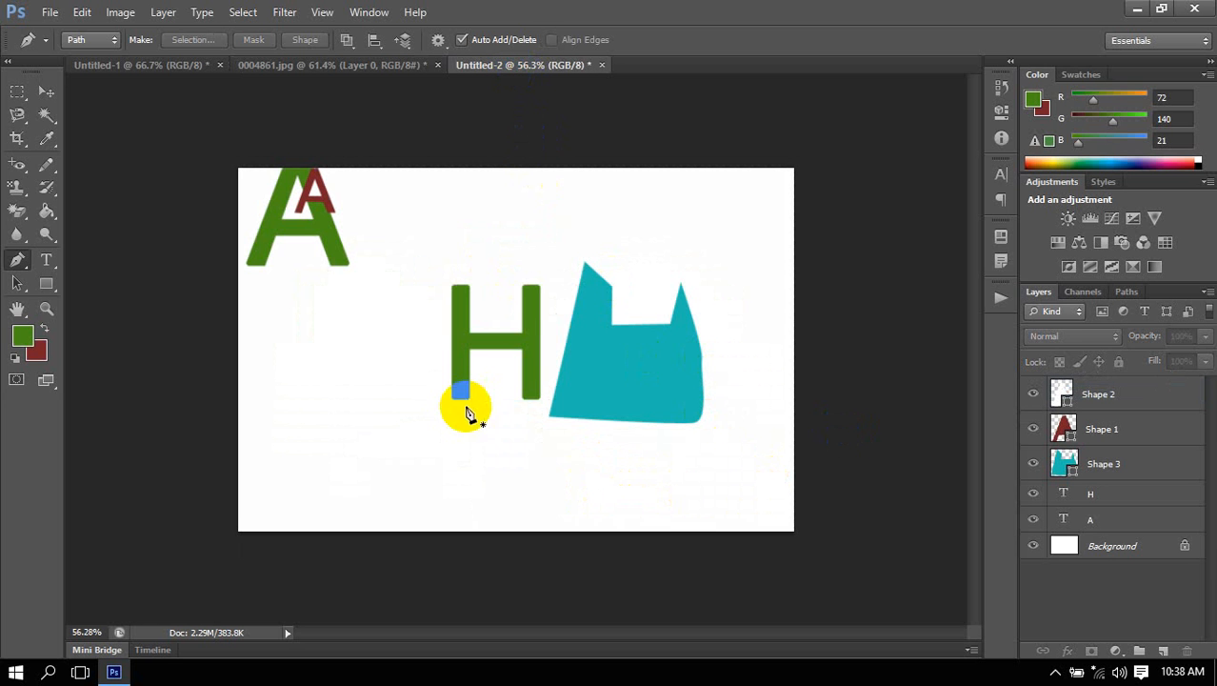
pyautogui.click(321, 379)
pyautogui.click(471, 324)
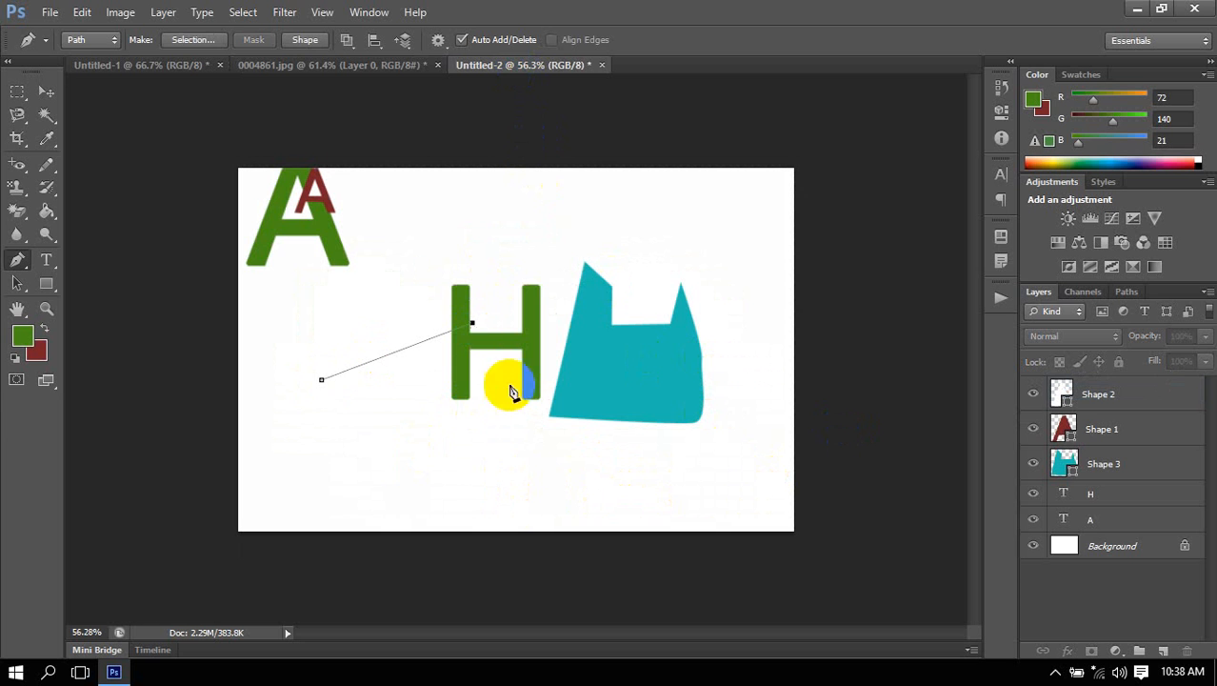
pyautogui.click(519, 450)
pyautogui.click(323, 466)
pyautogui.click(322, 380)
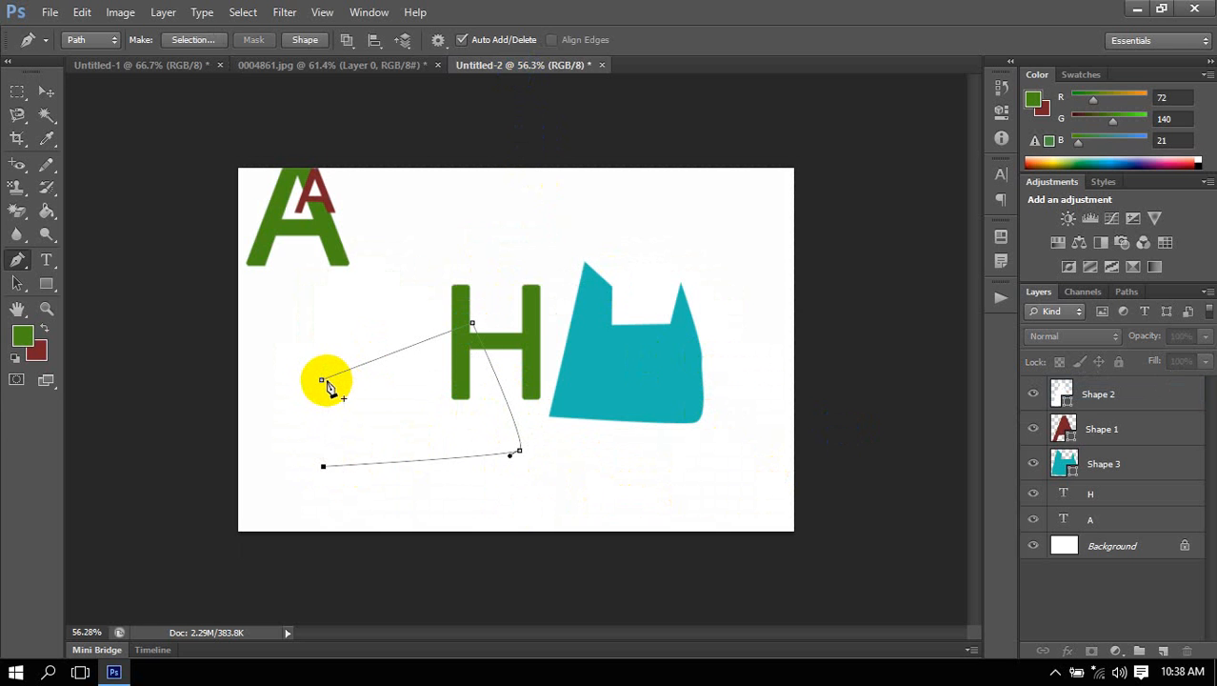
pyautogui.click(322, 380)
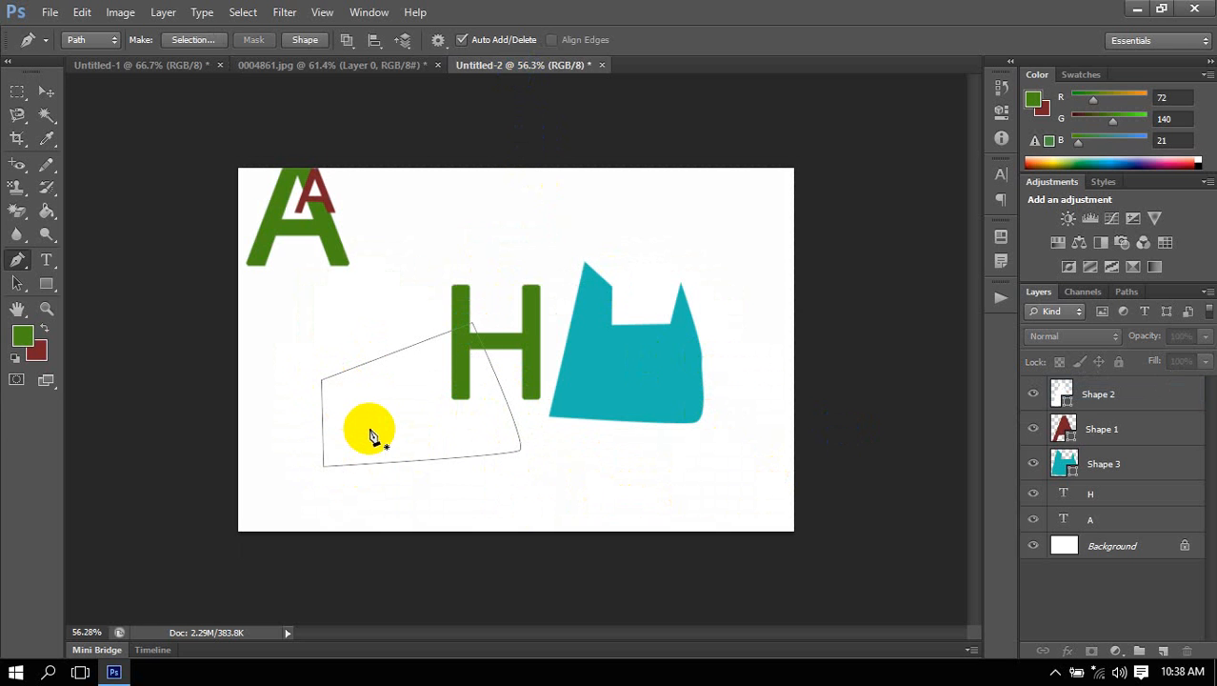
# Select the closed path near the H to display its anchor points.
pyautogui.click(19, 269)
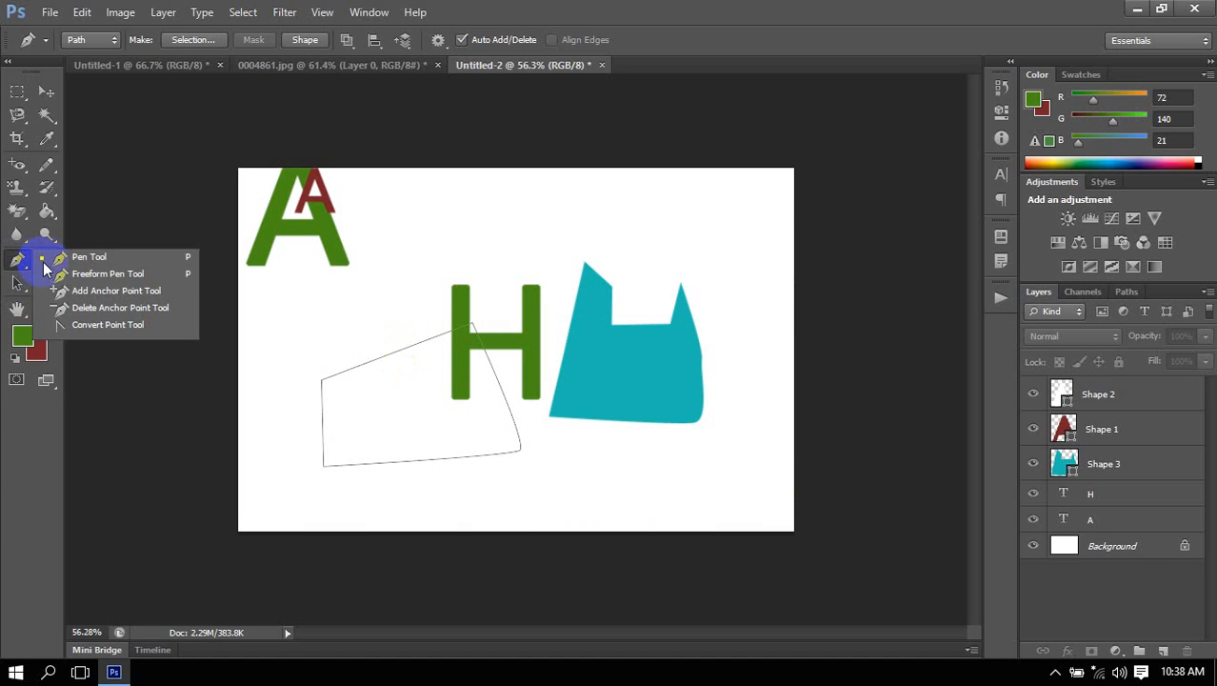
pyautogui.click(101, 278)
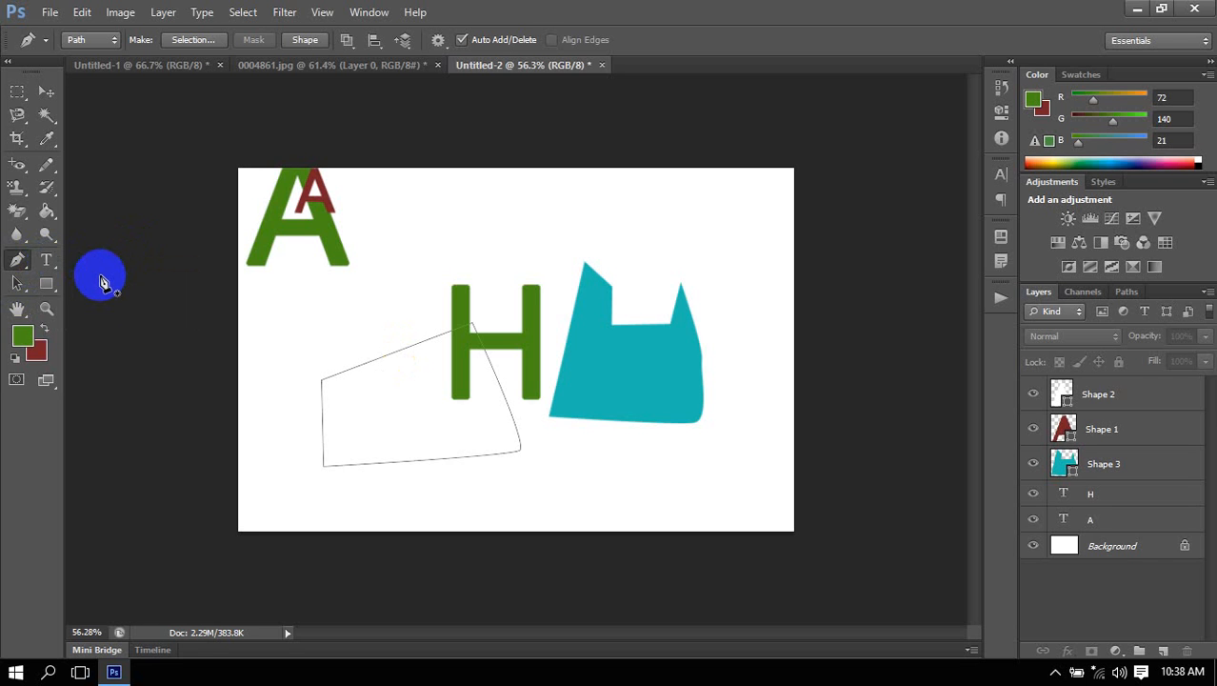
pyautogui.keyDown('ctrl'); pyautogui.click(323, 382); pyautogui.keyUp('ctrl')
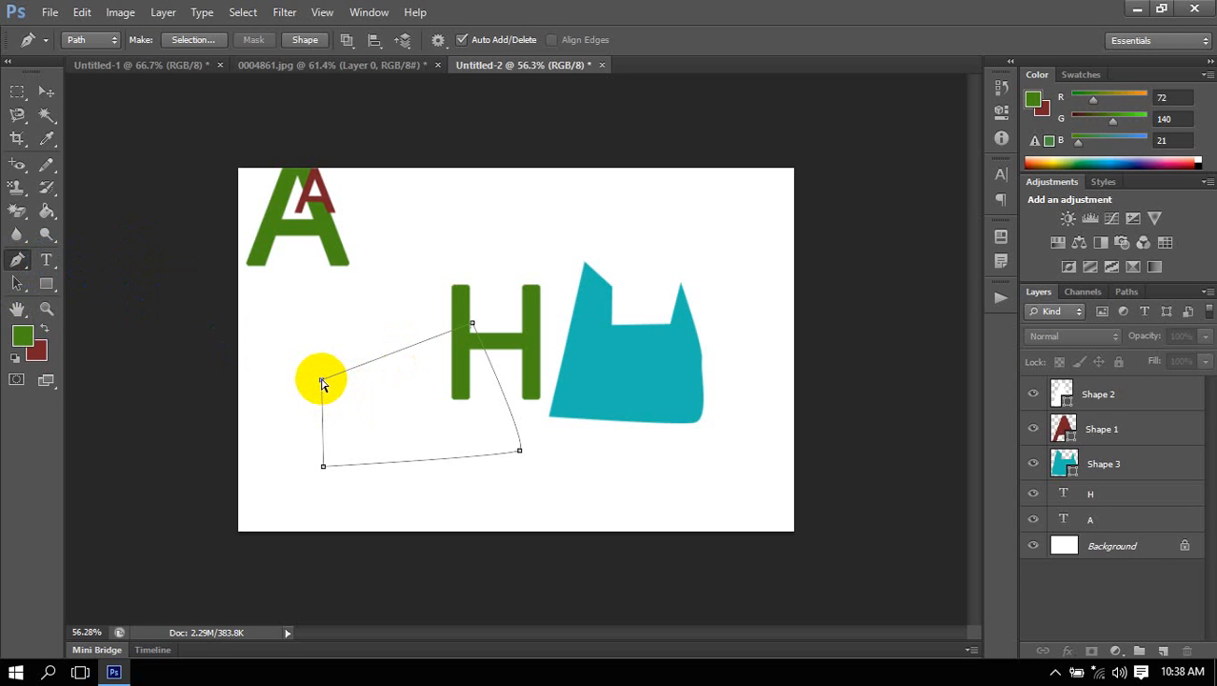
# Add an anchor point midway along the upper edge of the path near the H, and remove it again.
pyautogui.click(400, 352)
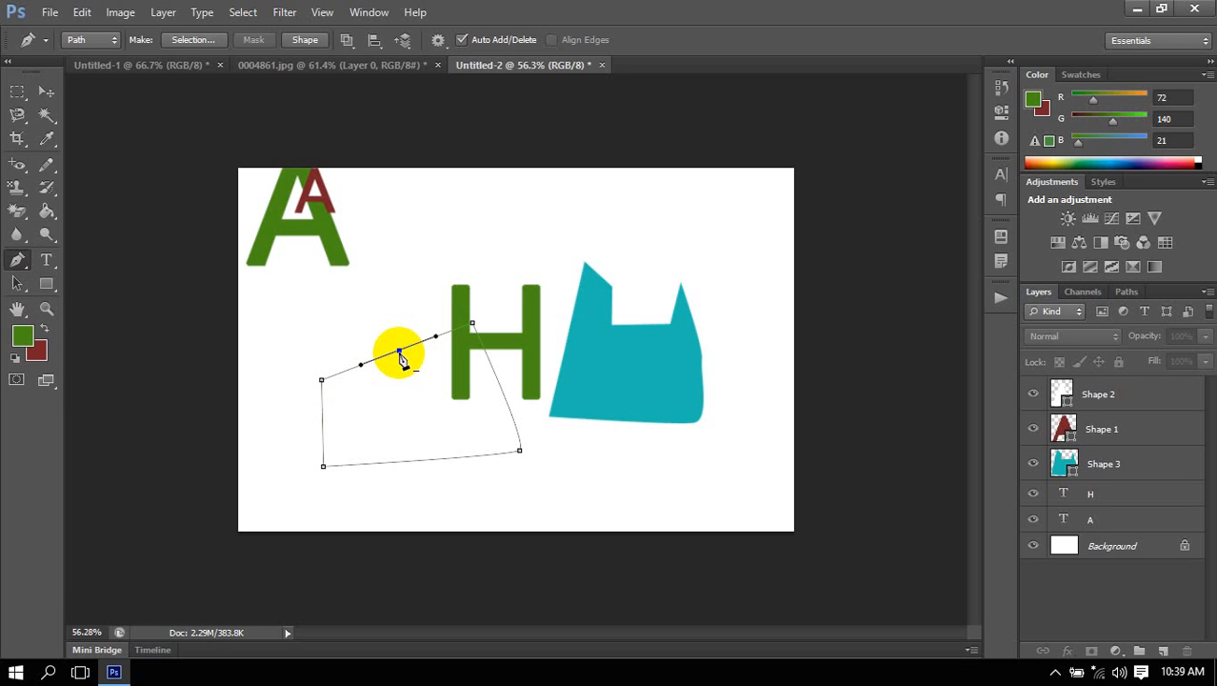
pyautogui.click(400, 351)
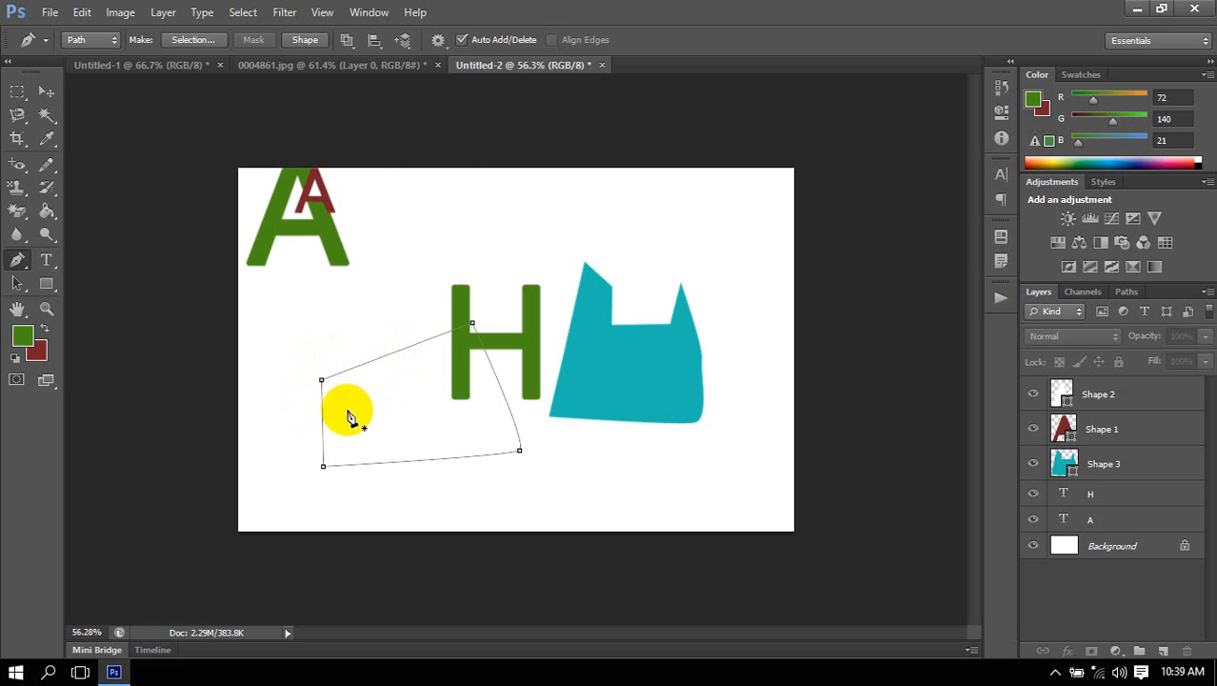
# Try to nudge the path's upper-left anchor point left, and undo back to the added upper-edge anchor point.
pyautogui.click(322, 380)
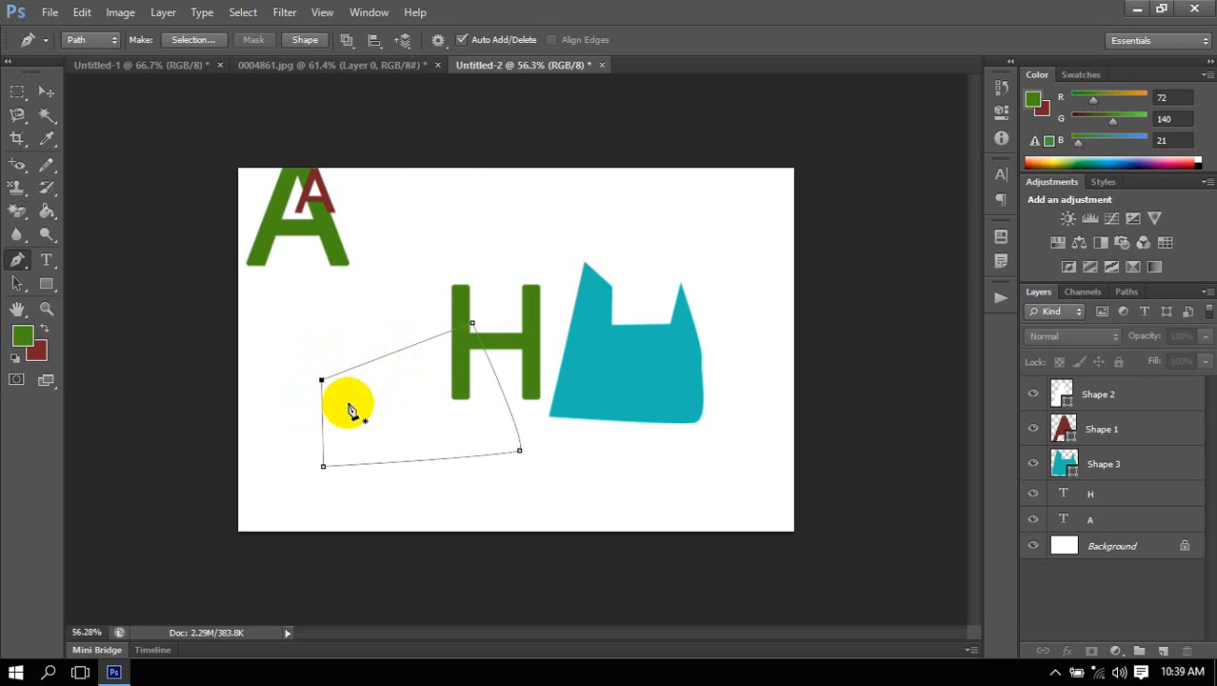
pyautogui.press('Left')
pyautogui.press('Left')
pyautogui.press('Left')
pyautogui.press('Left')
pyautogui.hotkey('ctrl', 'alt', 'z')
pyautogui.hotkey('ctrl', 'alt', 'z')
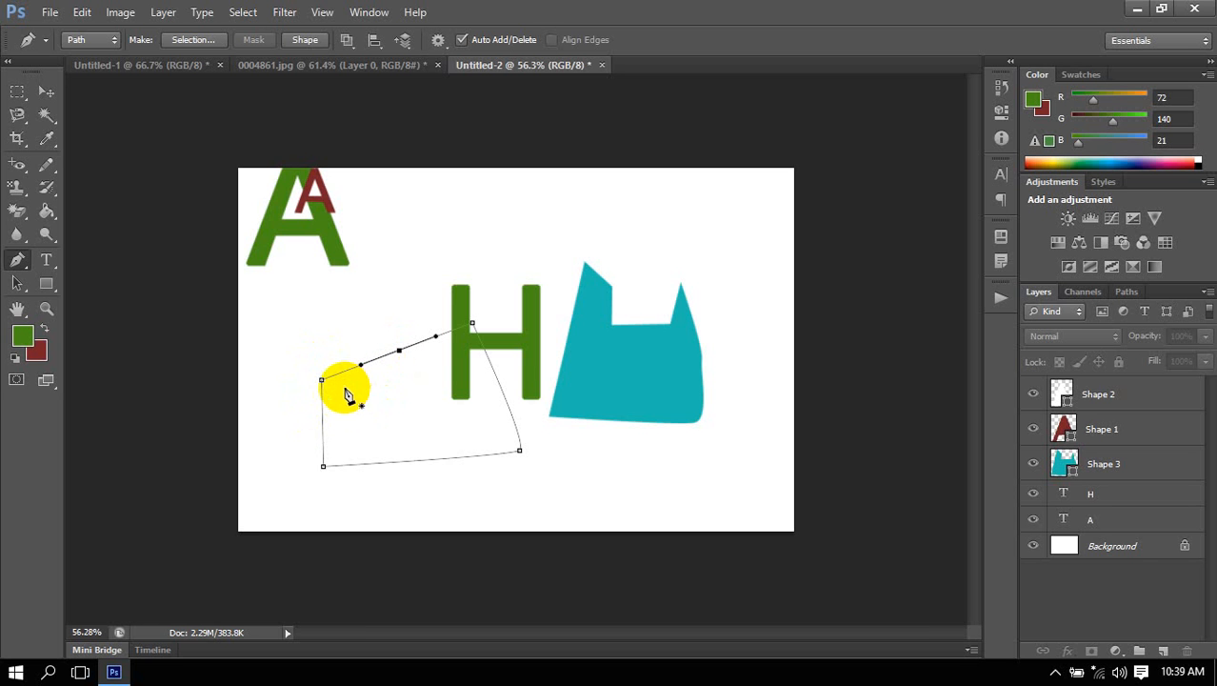
# Move the path's upper-left anchor point slightly up and to the right, and deselect the path with the Path Selection tool.
pyautogui.moveTo(322, 384)
pyautogui.mouseDown()
pyautogui.moveTo(293, 328)
pyautogui.moveTo(293, 271)
pyautogui.moveTo(468, 232)
pyautogui.moveTo(614, 259)
pyautogui.moveTo(335, 345)
pyautogui.moveTo(330, 366)
pyautogui.mouseUp()
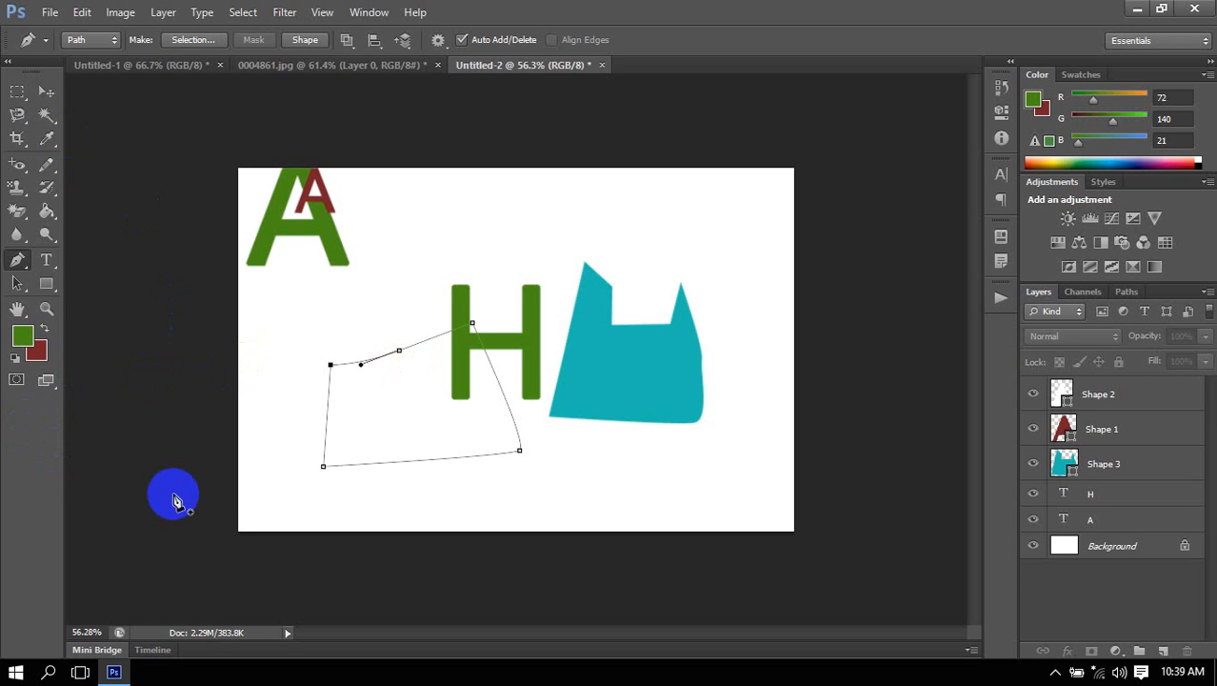
pyautogui.click(17, 284)
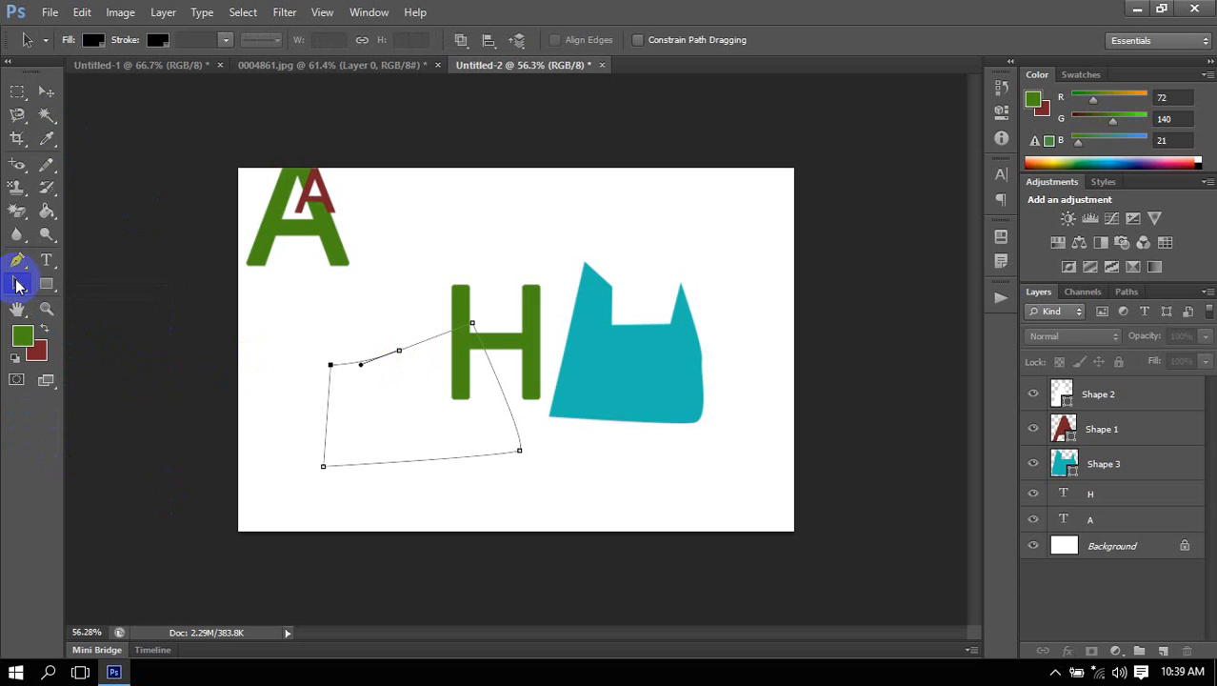
pyautogui.click(261, 406)
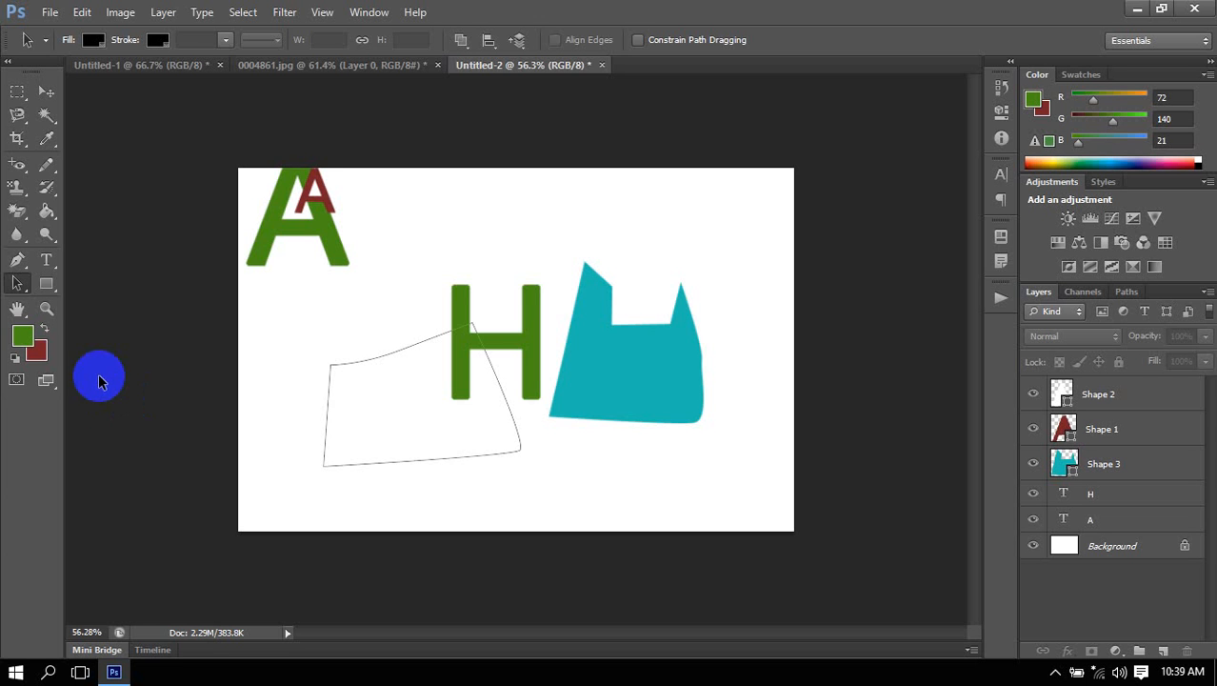
# Show the Pen tool's variants and switch the Pen tool from Path to Shape mode.
pyautogui.click(46, 283)
pyautogui.click(18, 260)
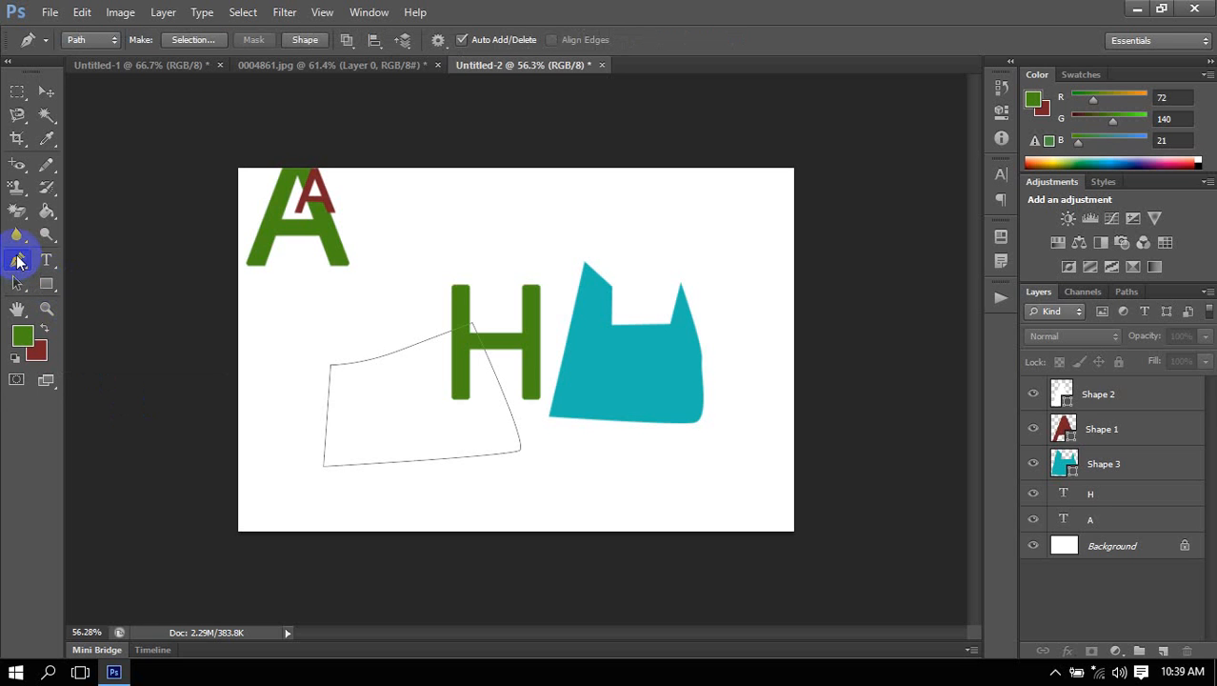
pyautogui.rightClick(18, 261)
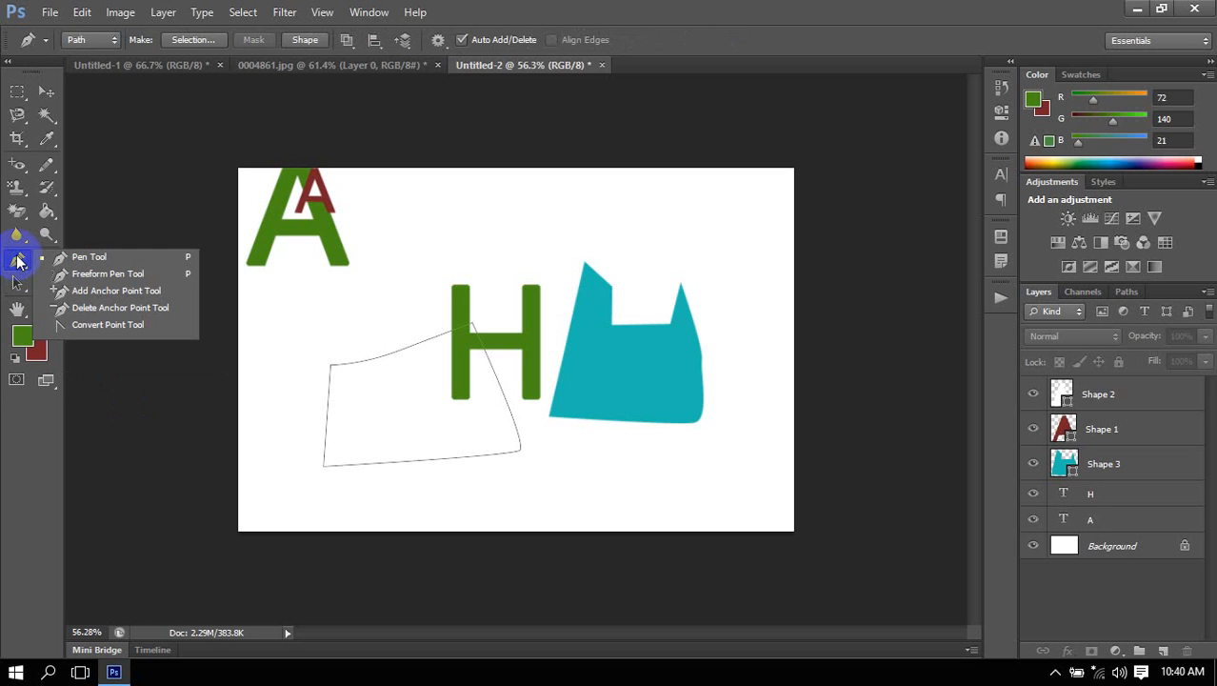
pyautogui.click(92, 42)
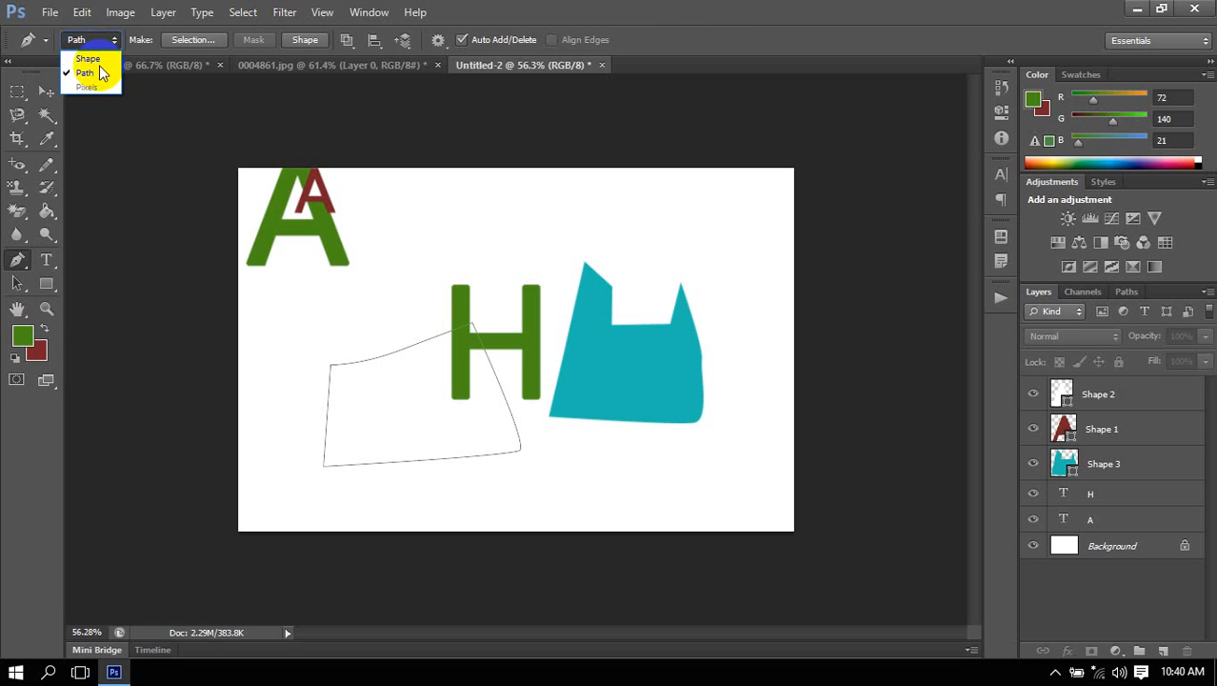
pyautogui.click(95, 60)
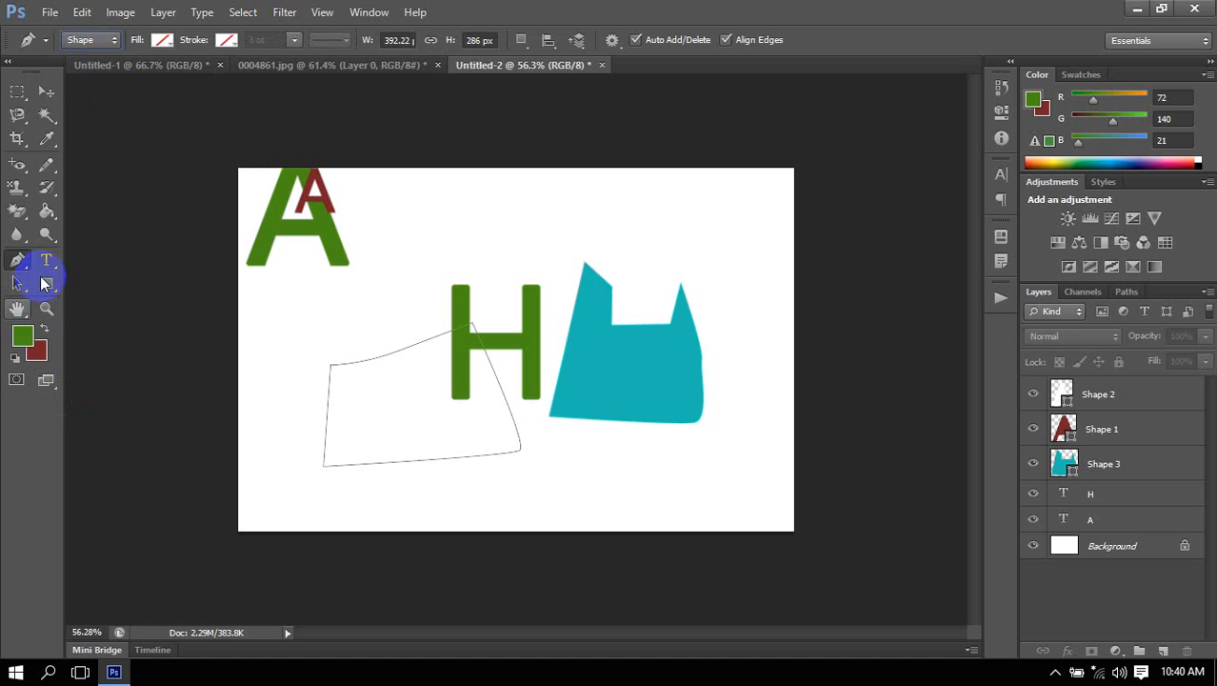
# Draw a rectangle shape about 461 × 442 px around the H and across the teal shape.
pyautogui.click(44, 282)
pyautogui.click(107, 280)
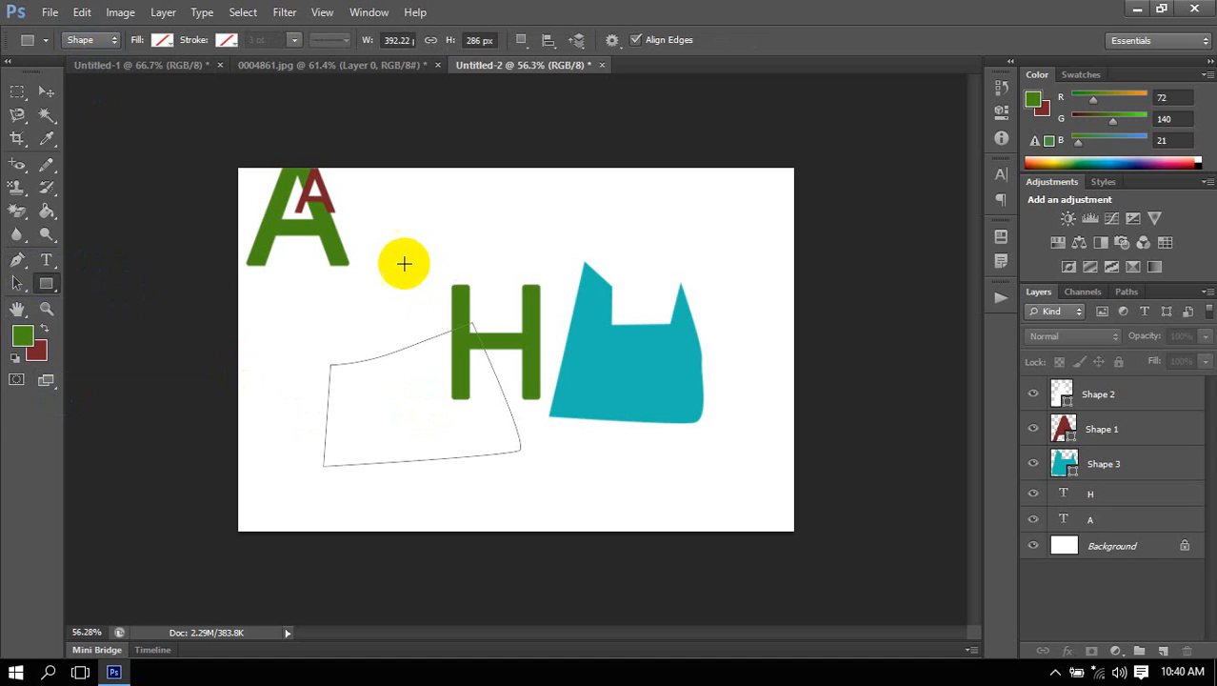
pyautogui.moveTo(407, 256); pyautogui.dragTo(637, 477)
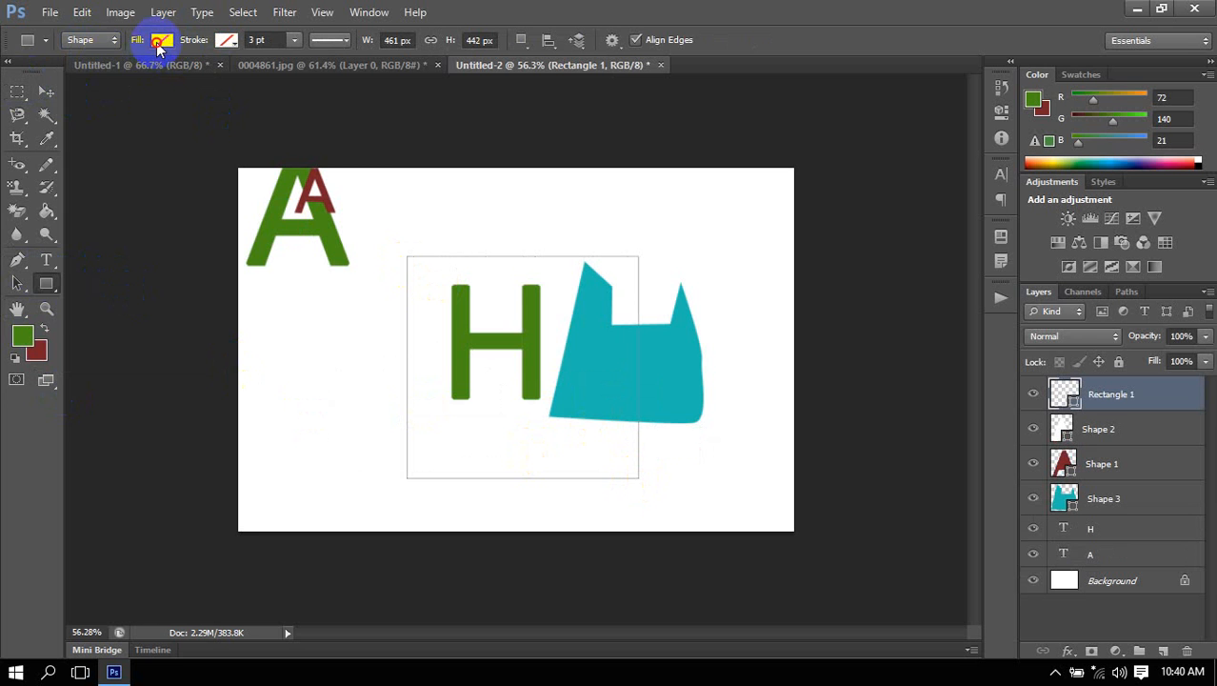
pyautogui.click(161, 41)
pyautogui.click(161, 44)
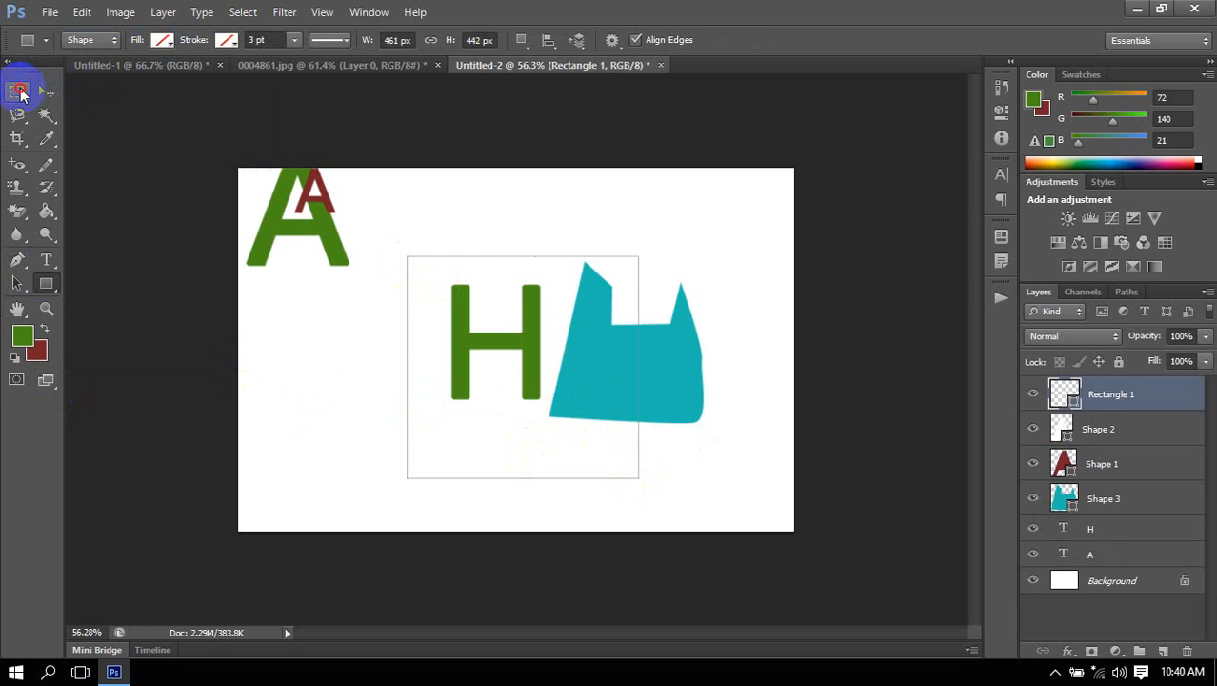
# Make a rectangular marquee selection about 111 × 271 px below the large A, and deselect it.
pyautogui.click(17, 90)
pyautogui.moveTo(264, 277); pyautogui.dragTo(318, 410)
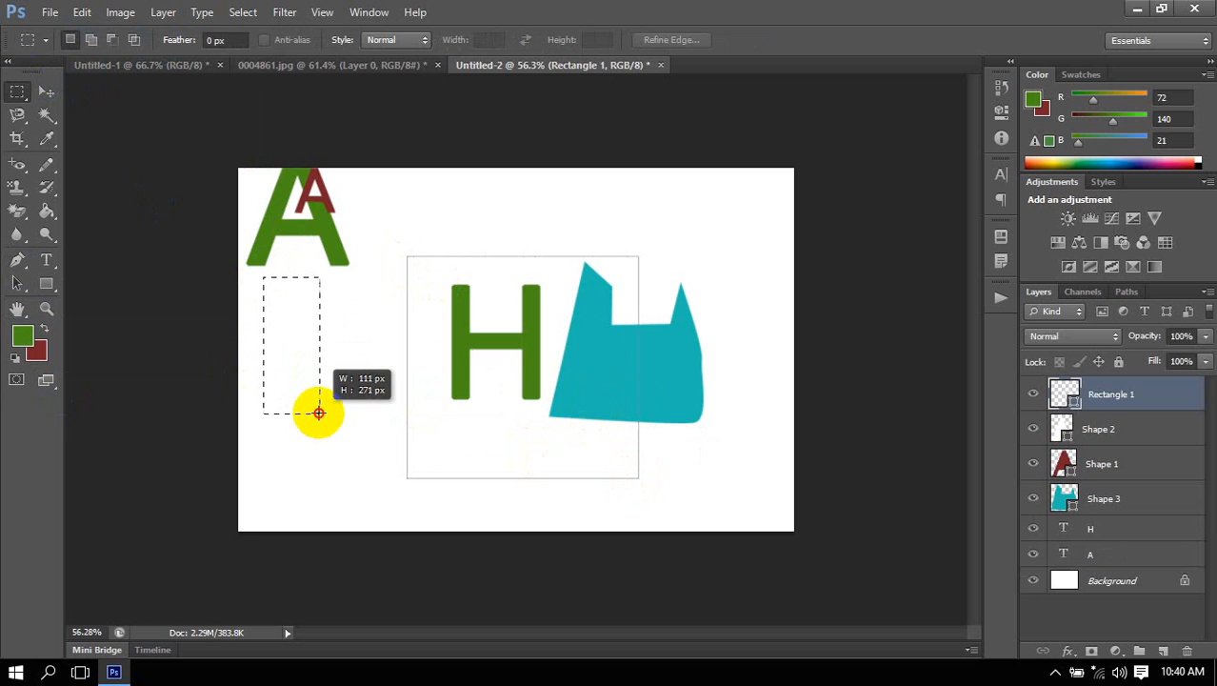
pyautogui.click(300, 94)
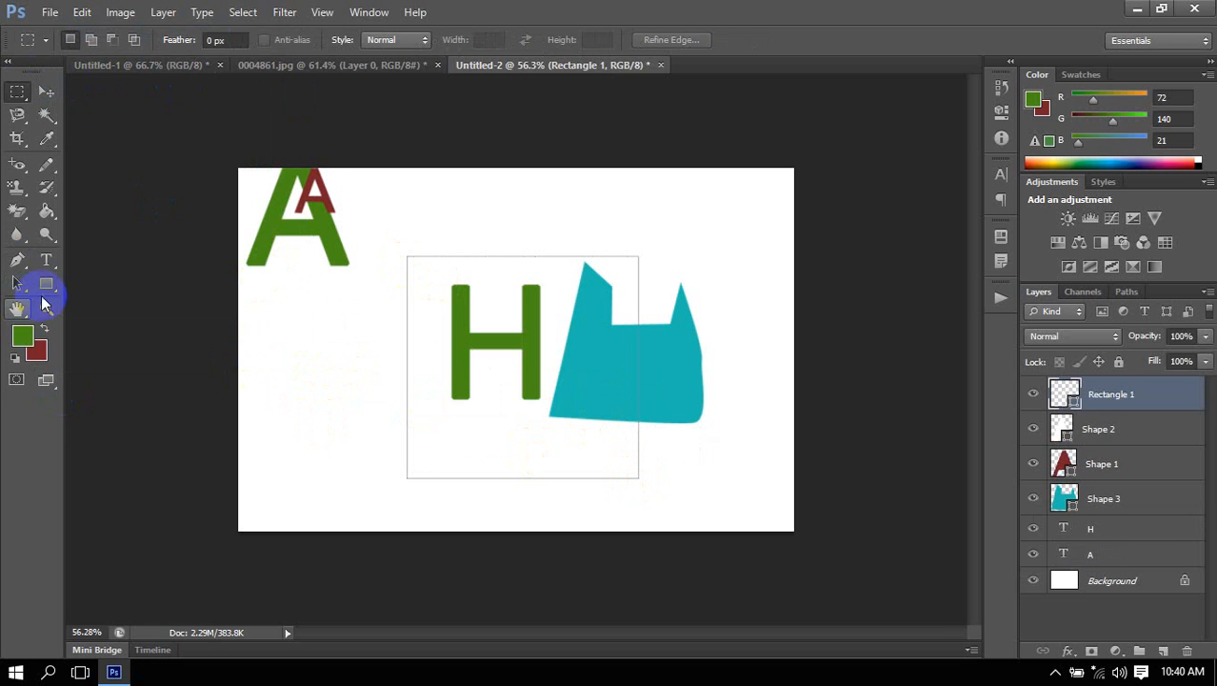
# Give the rectangle shape a medium gray fill and a dark navy stroke.
pyautogui.click(46, 284)
pyautogui.click(228, 46)
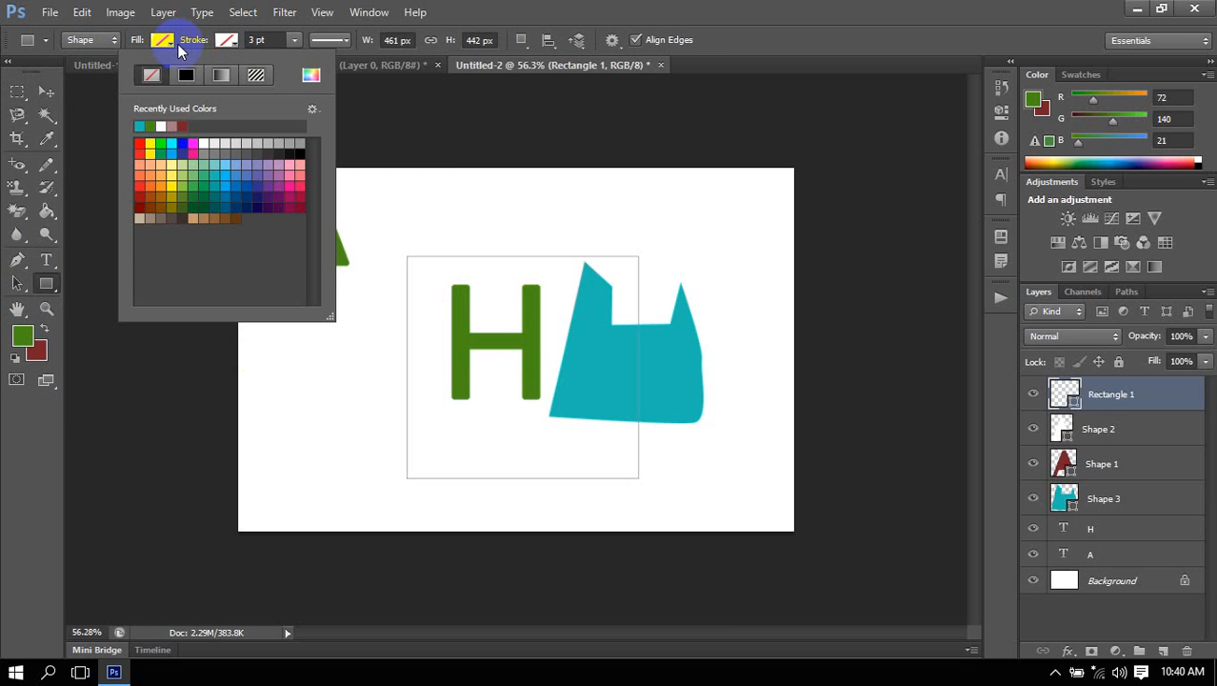
pyautogui.click(170, 41)
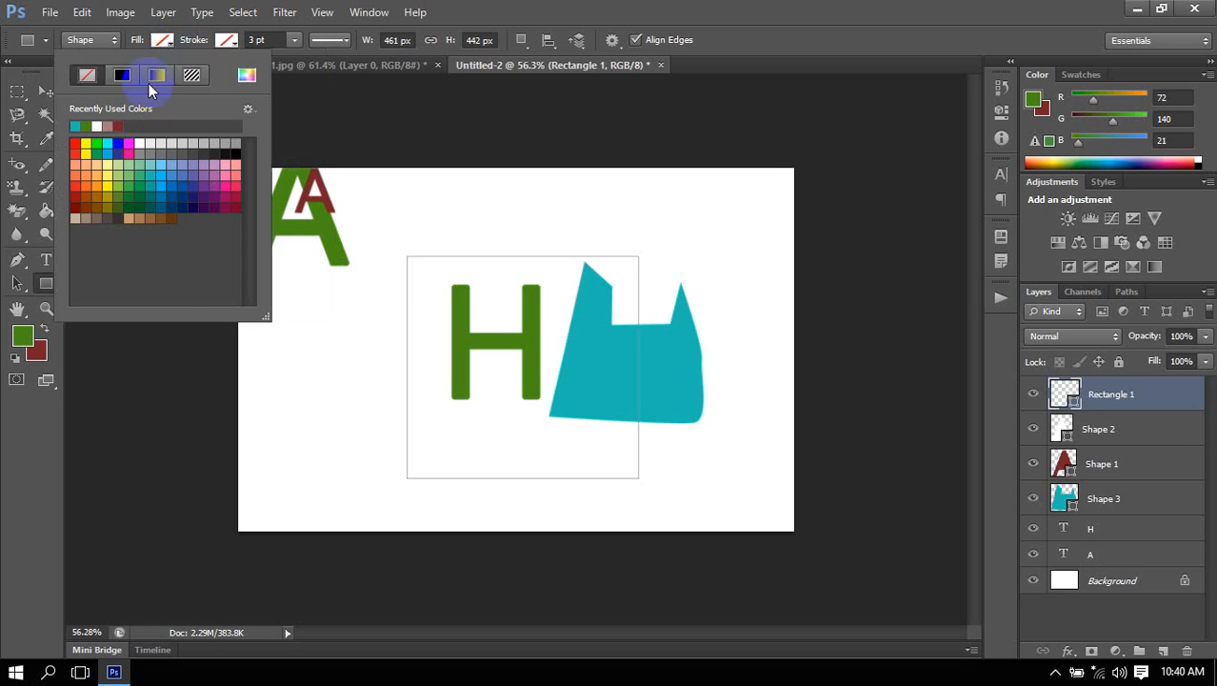
pyautogui.click(162, 150)
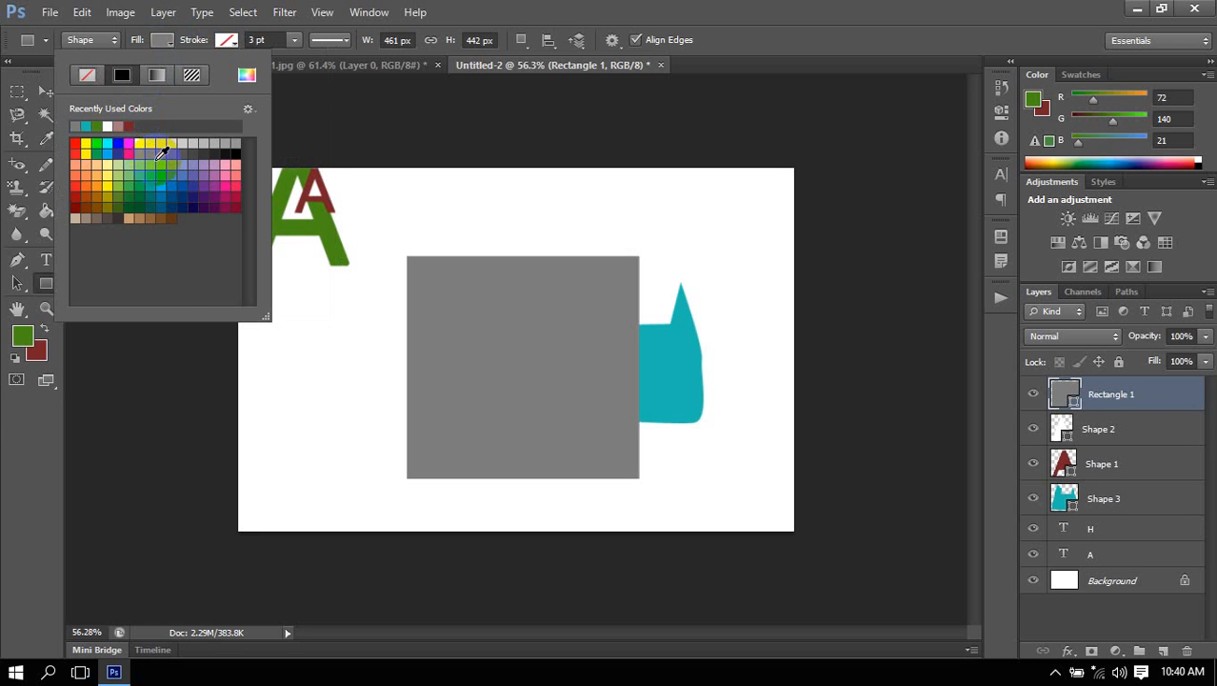
pyautogui.click(227, 40)
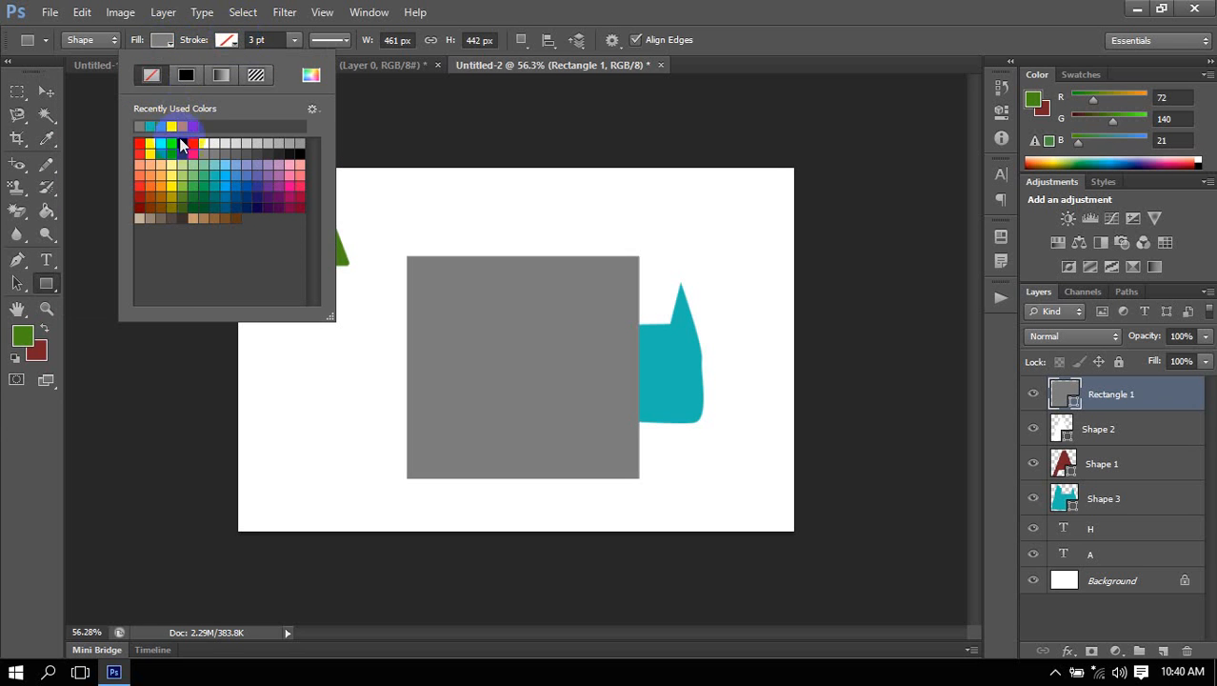
pyautogui.click(259, 196)
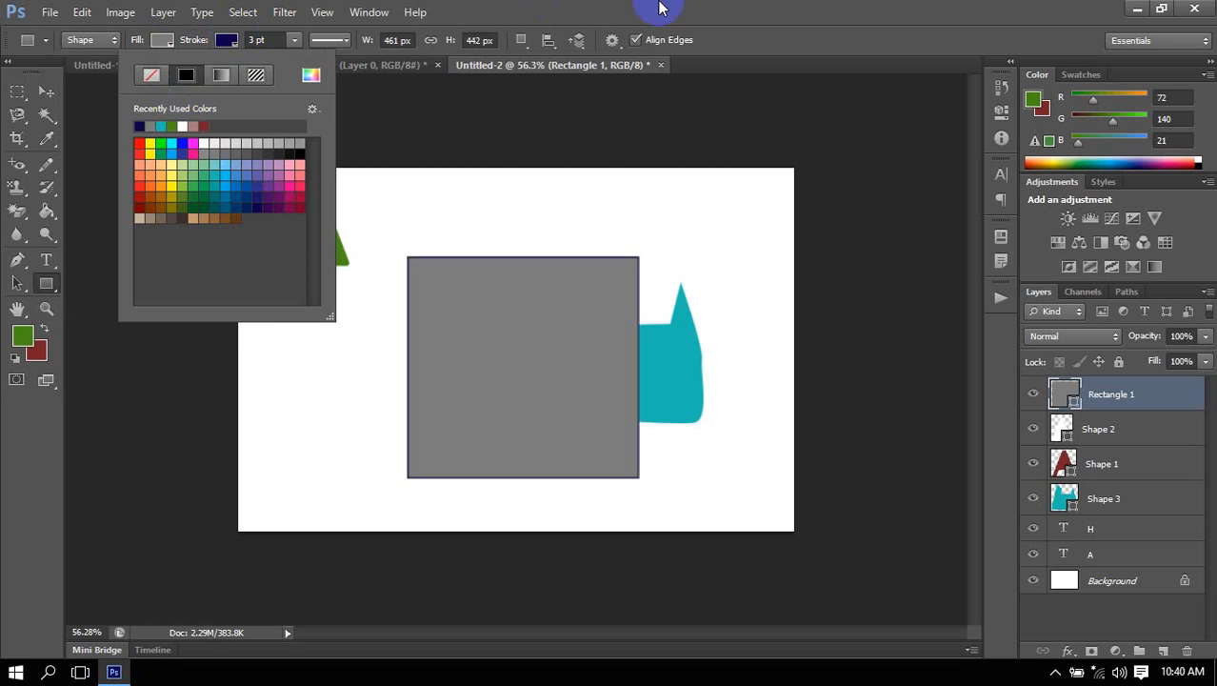
pyautogui.click(664, 8)
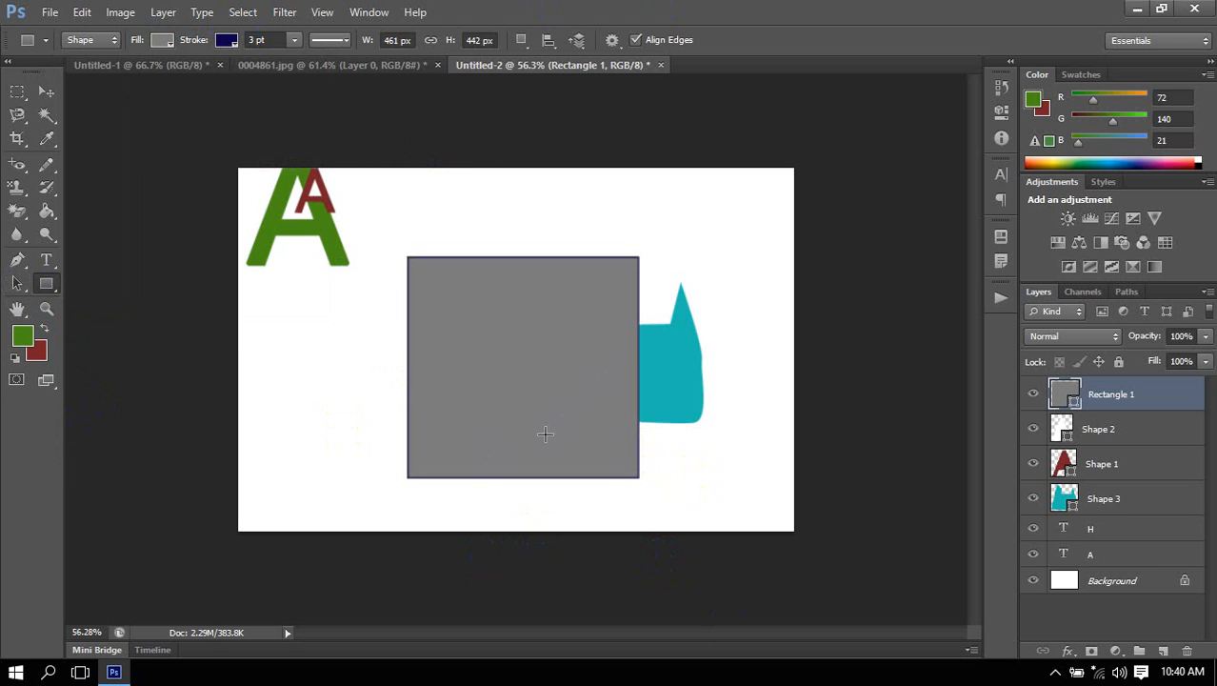
# Choose the Polygon tool and delete every shape and text layer above the Background.
pyautogui.click(47, 285)
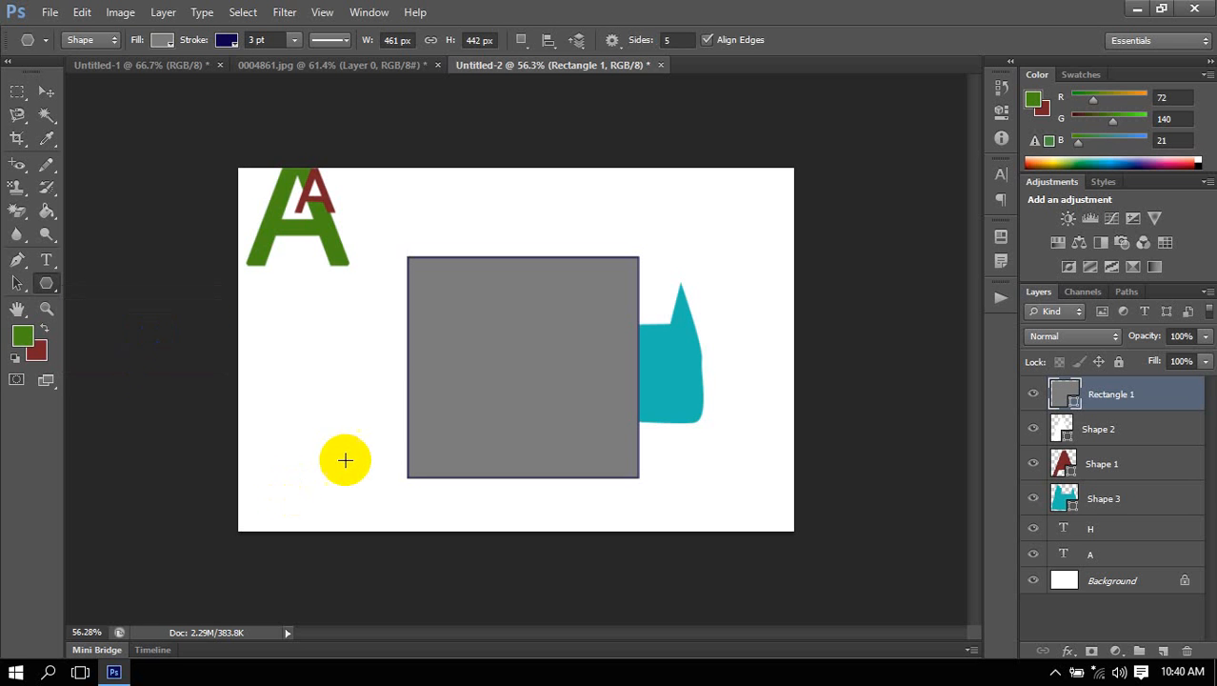
pyautogui.click(150, 331)
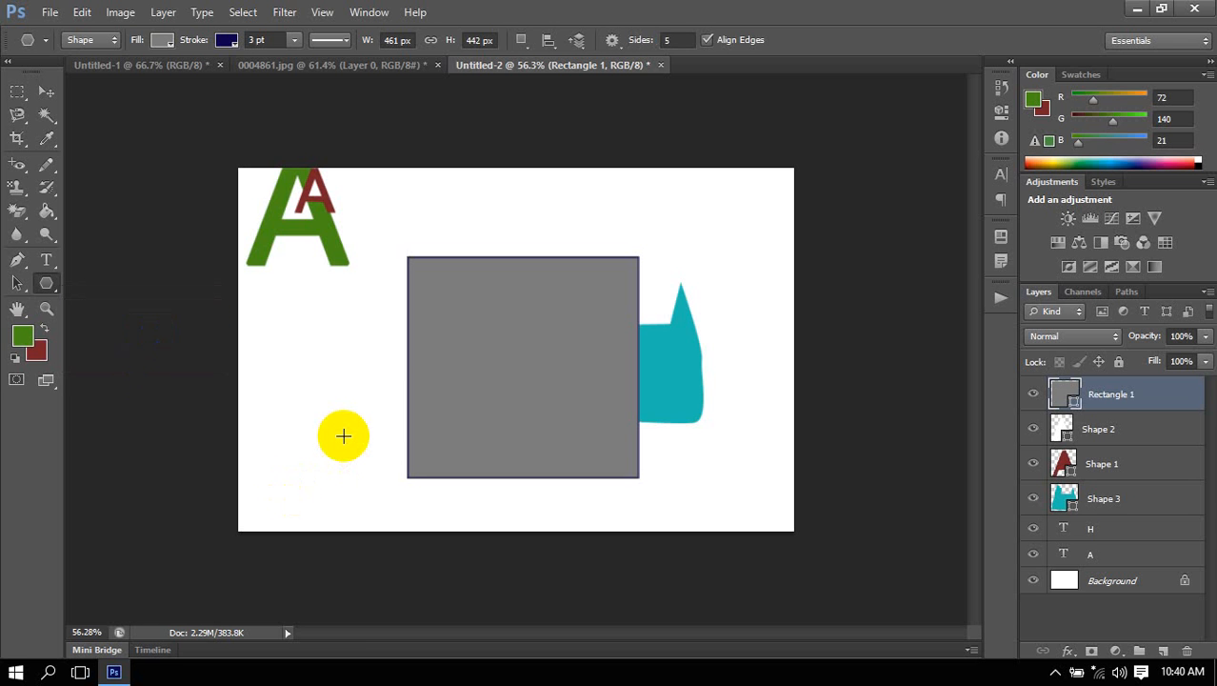
pyautogui.press('Delete')
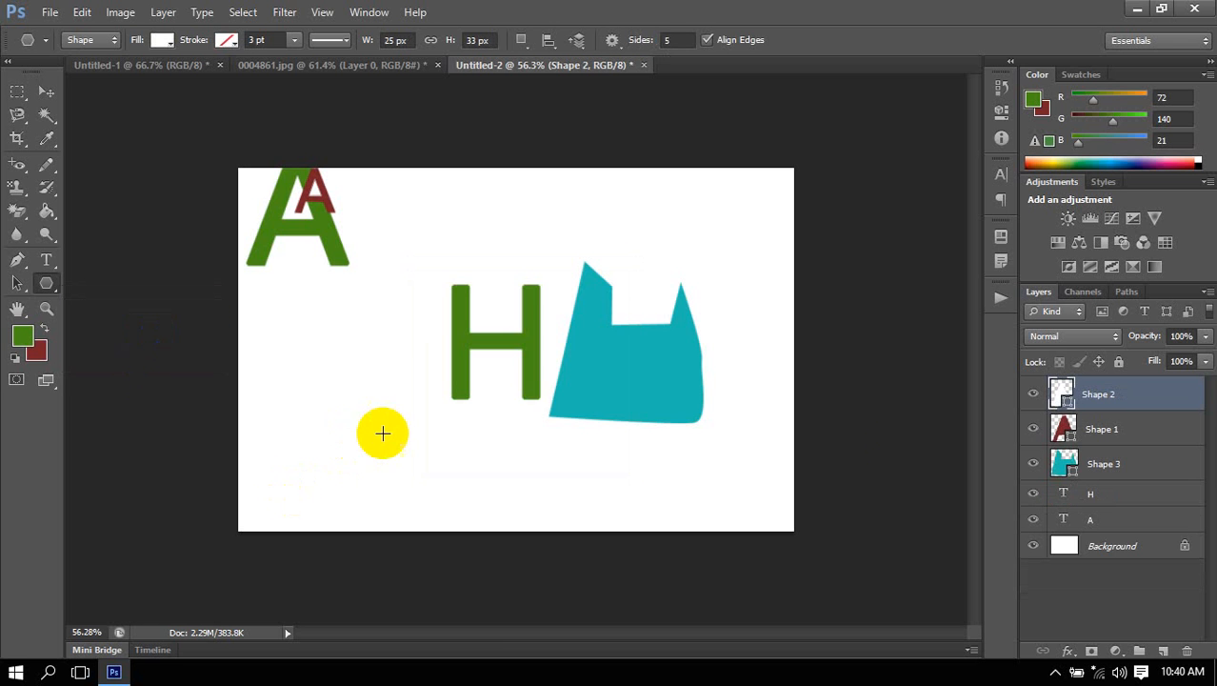
pyautogui.press('Delete')
pyautogui.press('Delete')
pyautogui.press('Delete')
pyautogui.press('Delete')
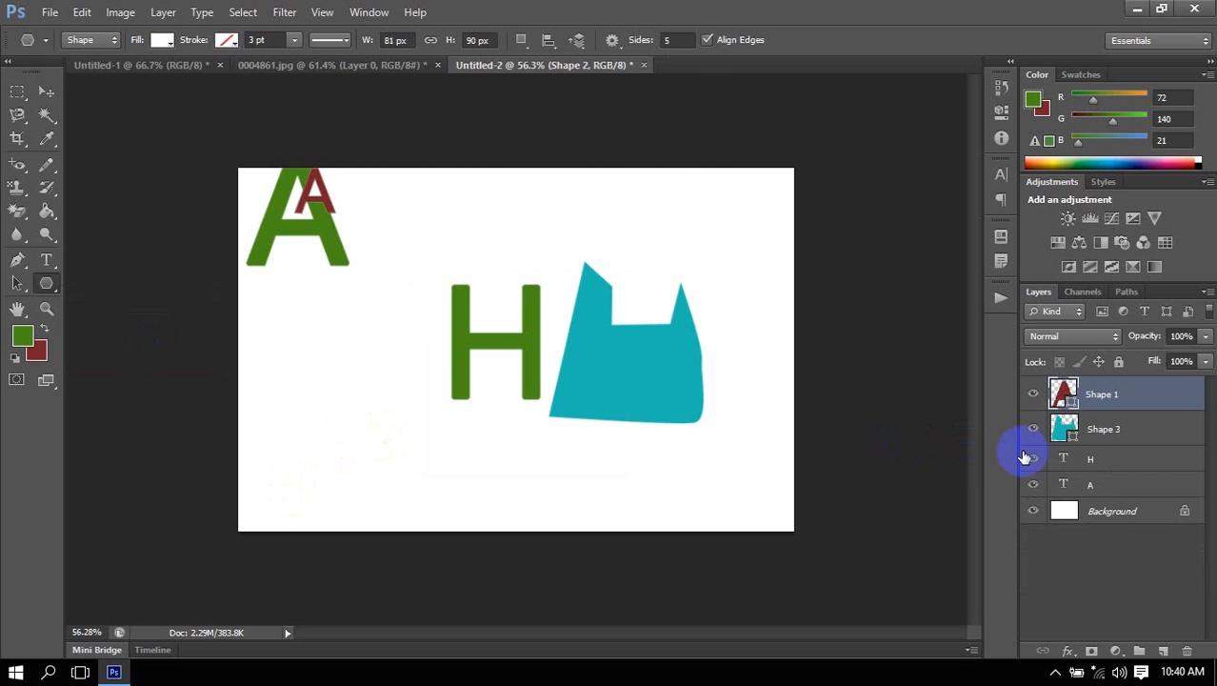
pyautogui.press('Delete')
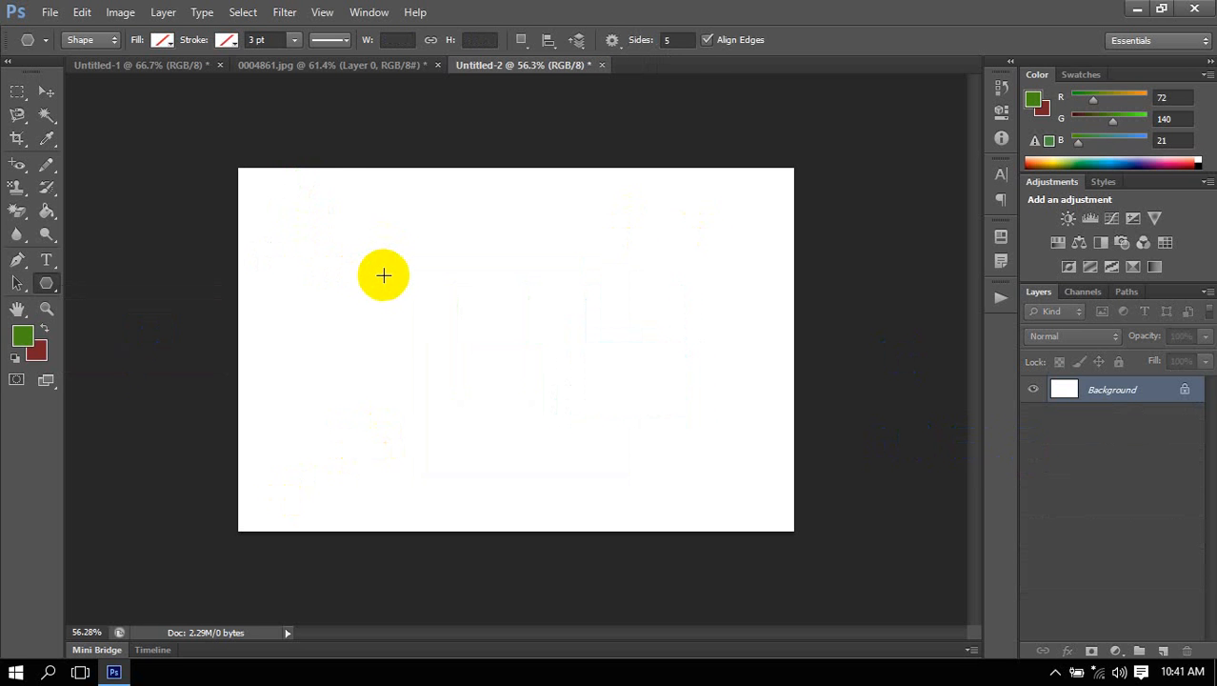
# Draw a five-sided polygon about 455 × 438 px at the canvas's upper left and fill it with blue.
pyautogui.click(670, 42)
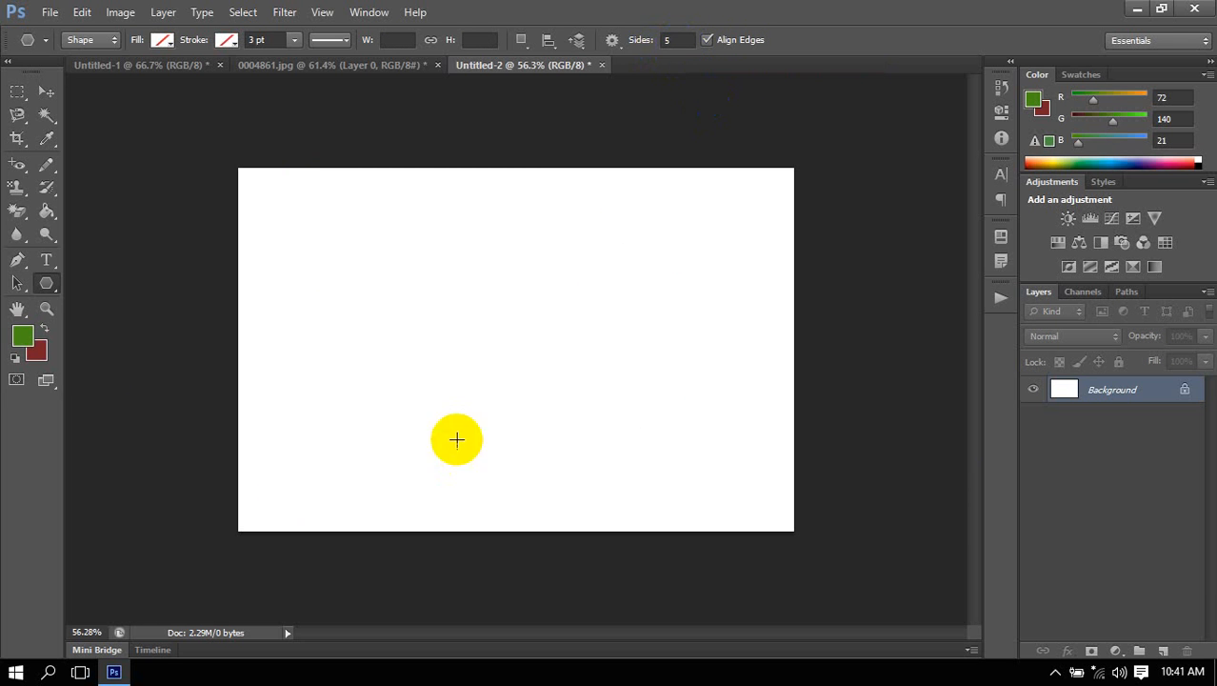
pyautogui.moveTo(351, 270); pyautogui.dragTo(415, 371)
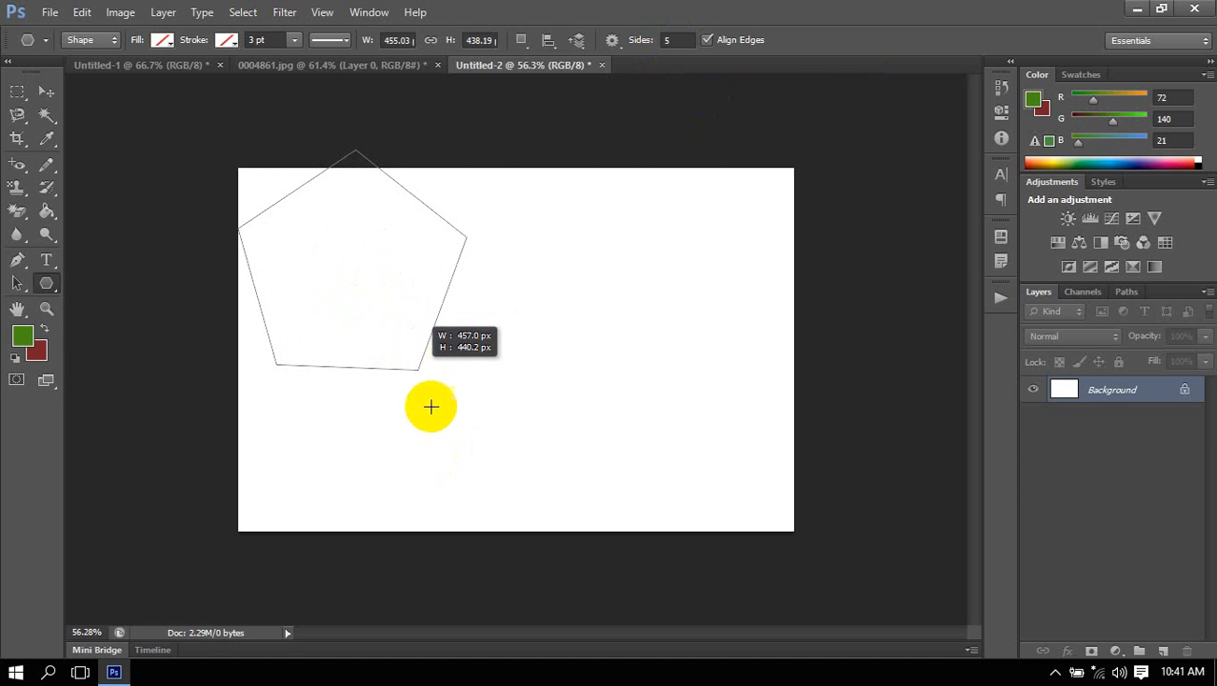
pyautogui.click(162, 39)
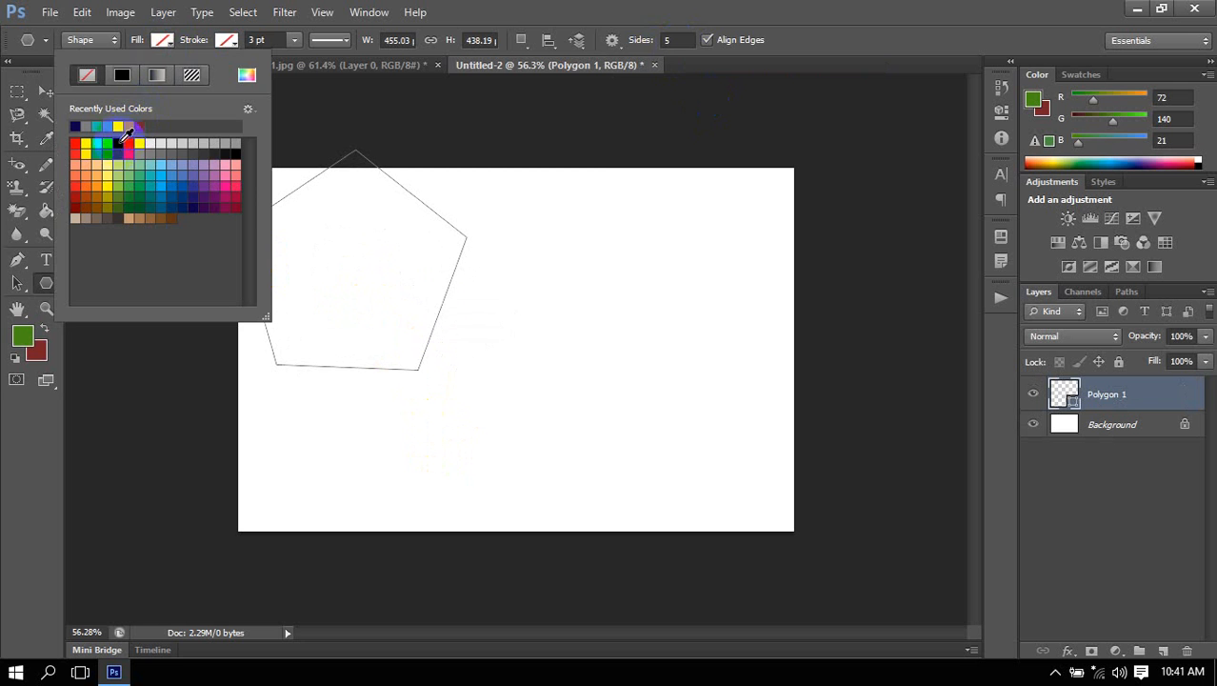
pyautogui.click(118, 143)
# Move the blue pentagon down and right to near the middle of the canvas.
pyautogui.click(617, 71)
pyautogui.click(46, 91)
pyautogui.moveTo(331, 253); pyautogui.dragTo(467, 335)
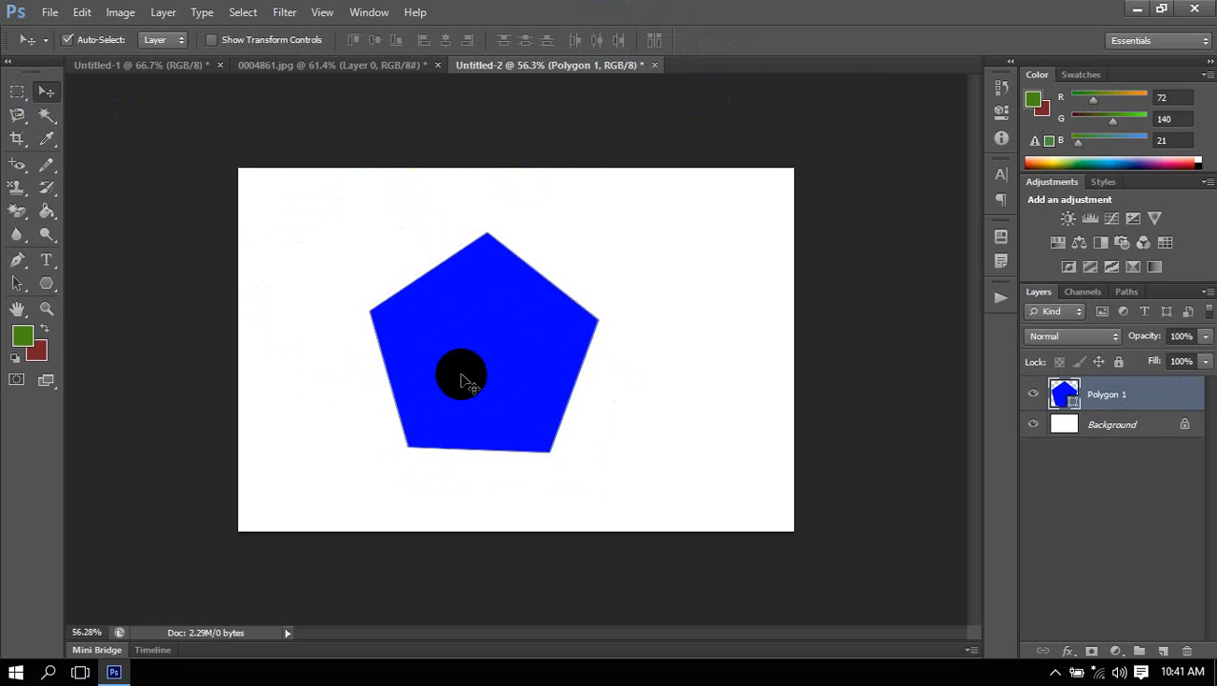
# Reselect the Polygon tool and set its number of sides to 10.
pyautogui.click(47, 283)
pyautogui.rightClick(47, 282)
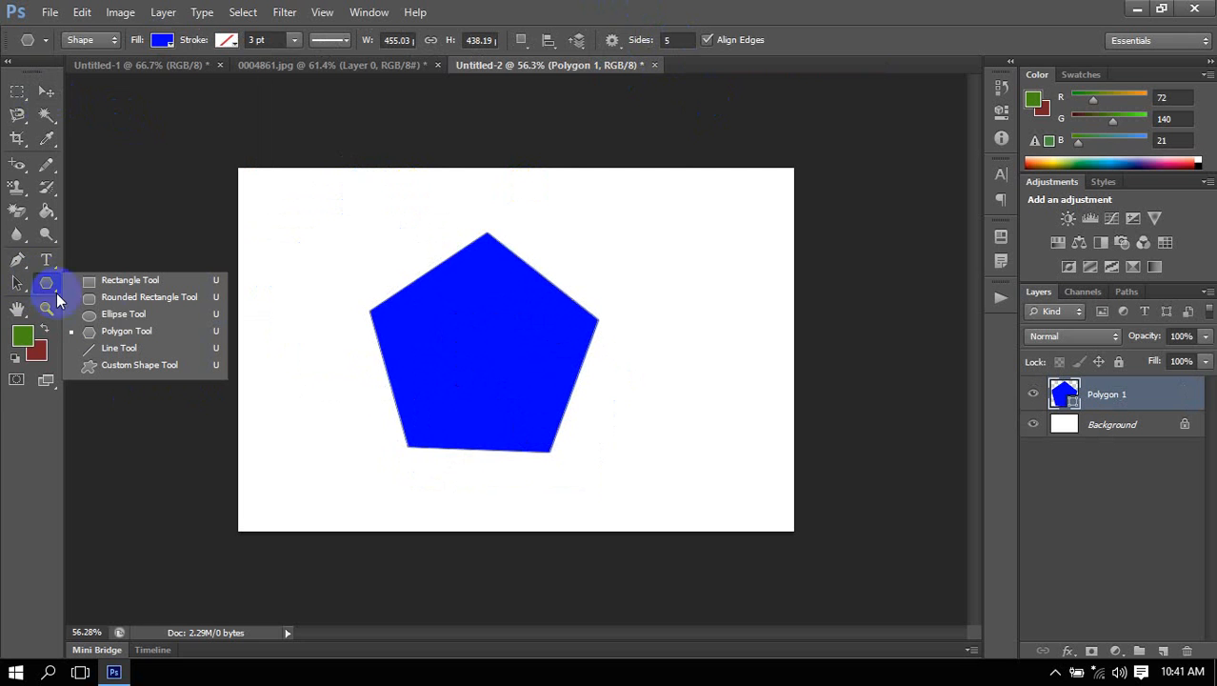
pyautogui.click(166, 332)
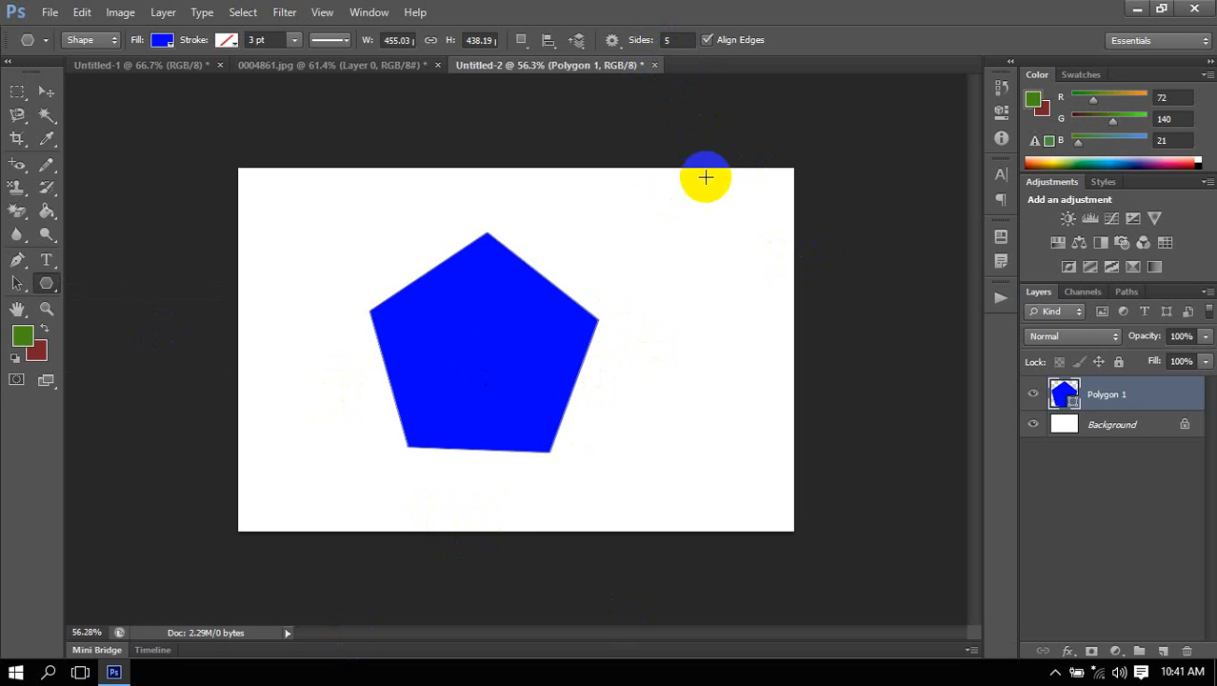
pyautogui.click(608, 48)
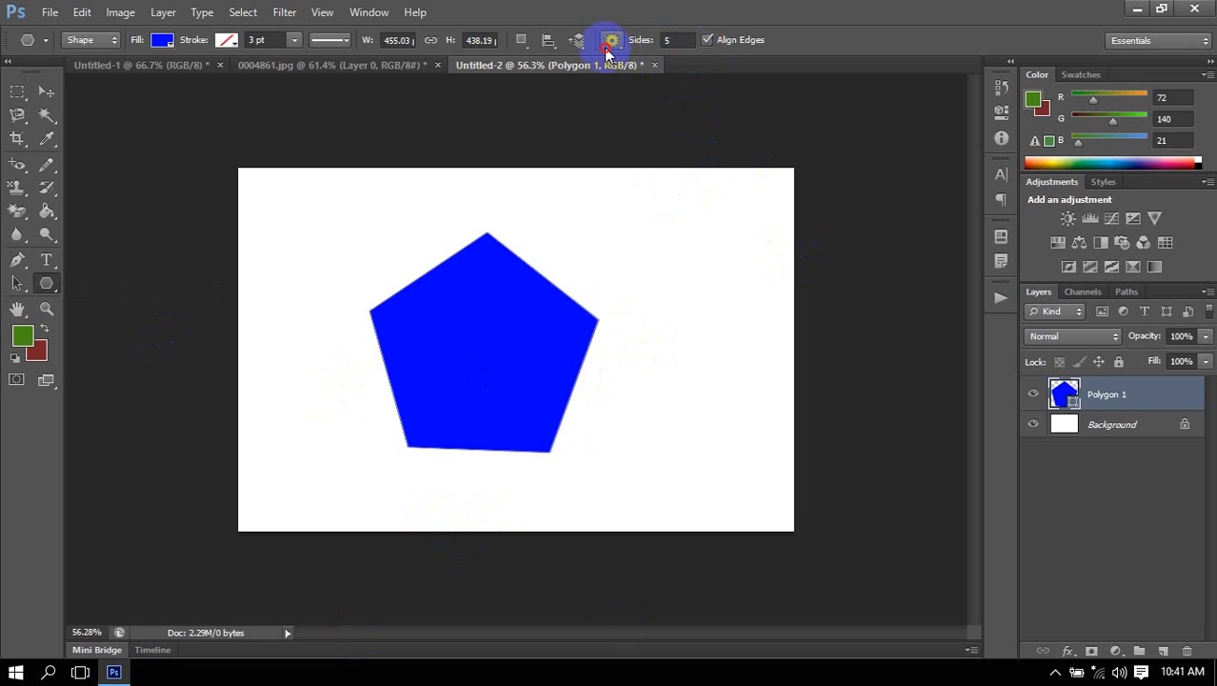
pyautogui.click(668, 40)
pyautogui.press('BackSpace')
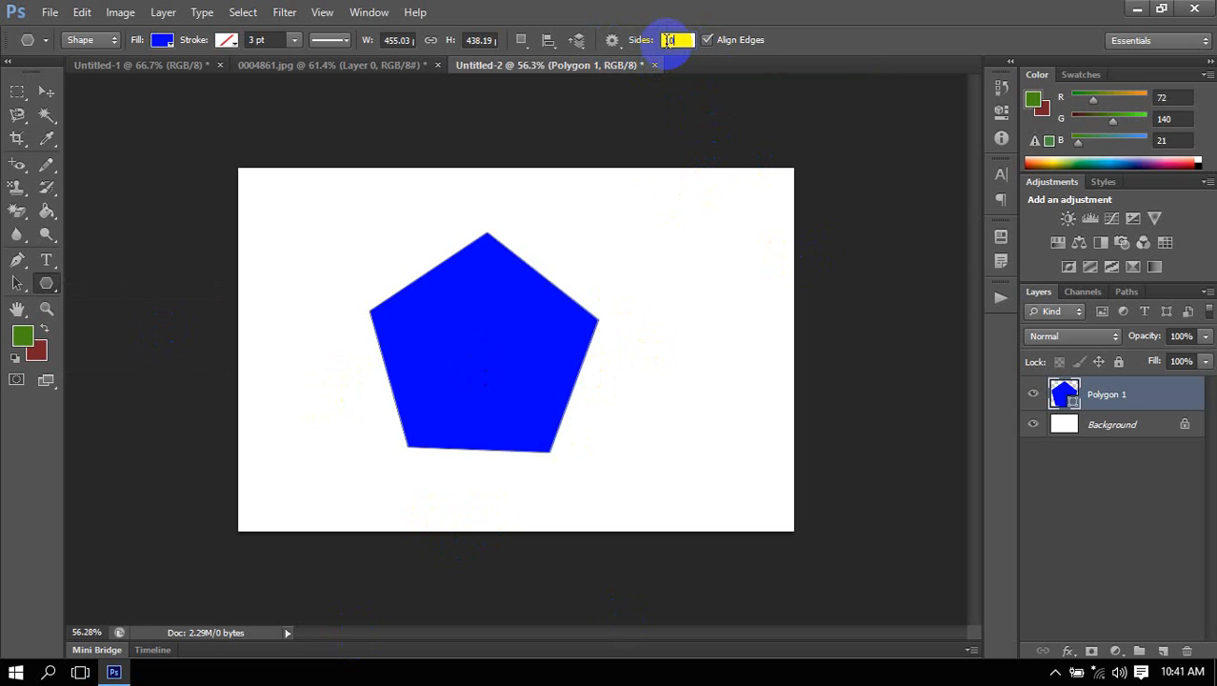
pyautogui.click(668, 40)
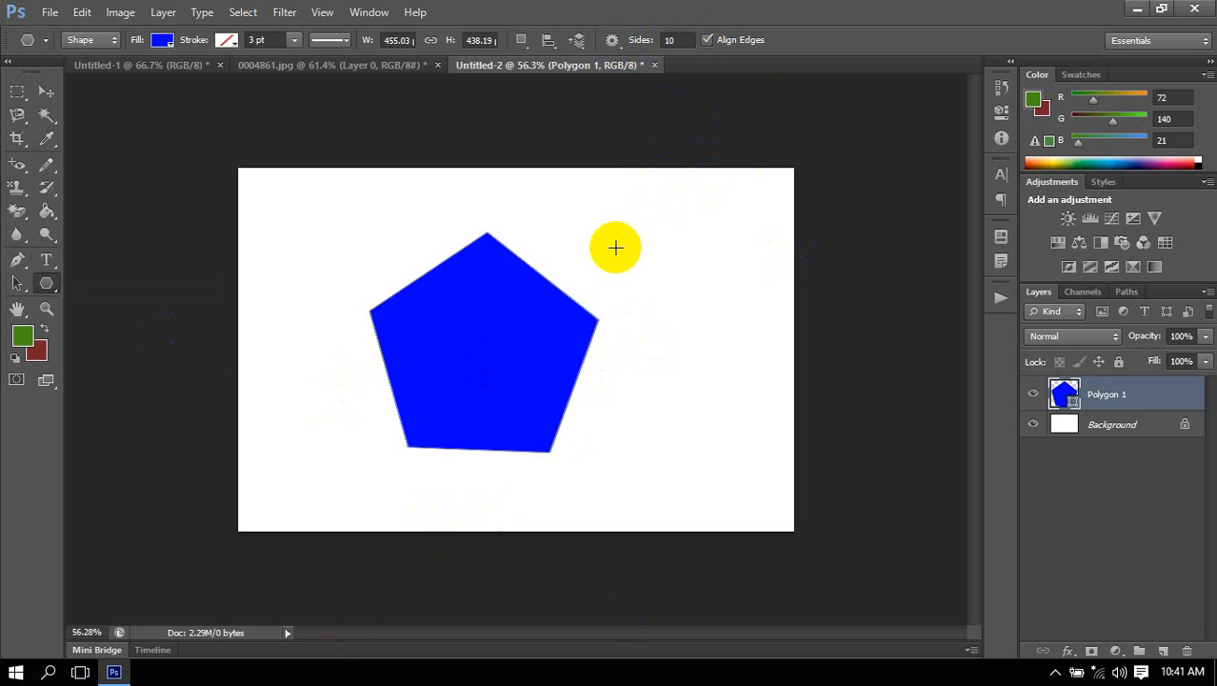
# Draw a ten-sided polygon about 457 × 443 px, hide the pentagon layer and move the decagon to near the middle of the canvas.
pyautogui.moveTo(619, 231); pyautogui.dragTo(667, 338)
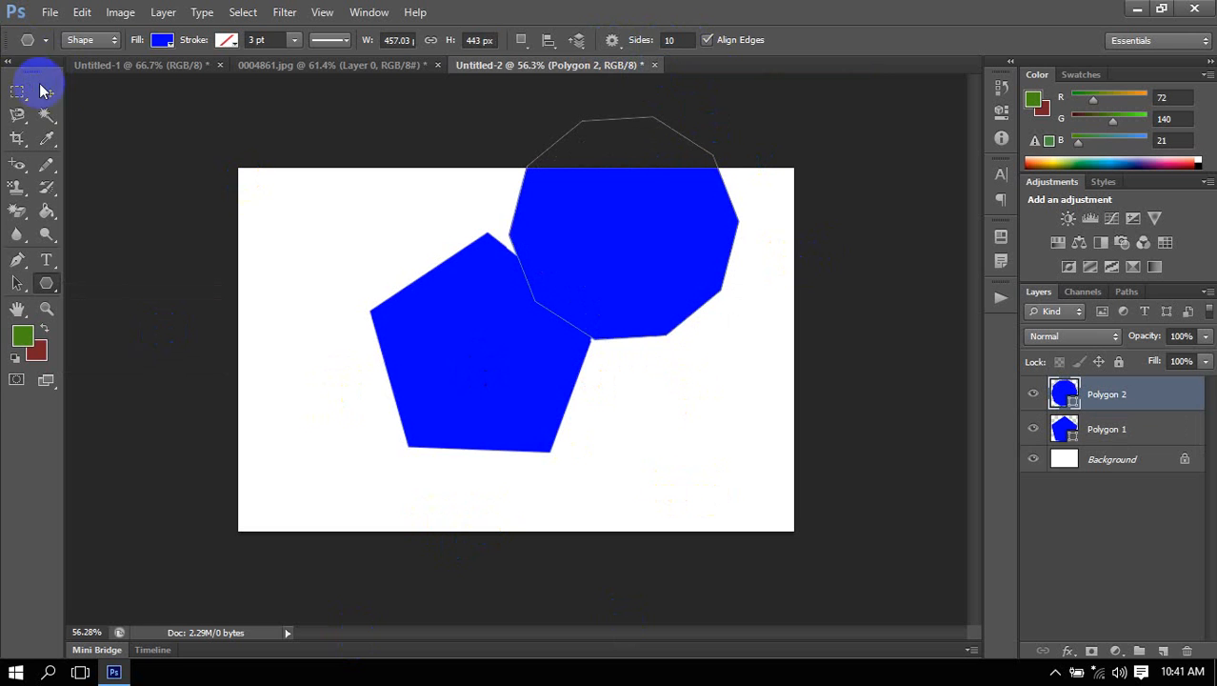
pyautogui.click(45, 90)
pyautogui.click(1033, 428)
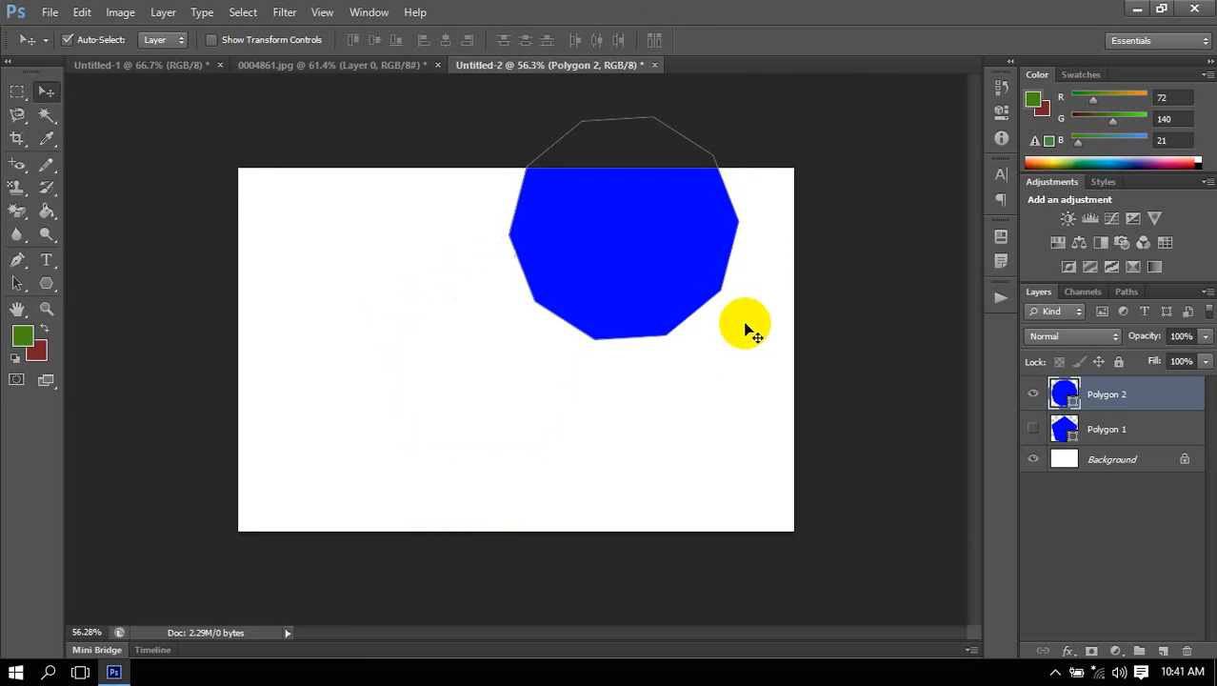
pyautogui.moveTo(610, 305); pyautogui.dragTo(505, 392)
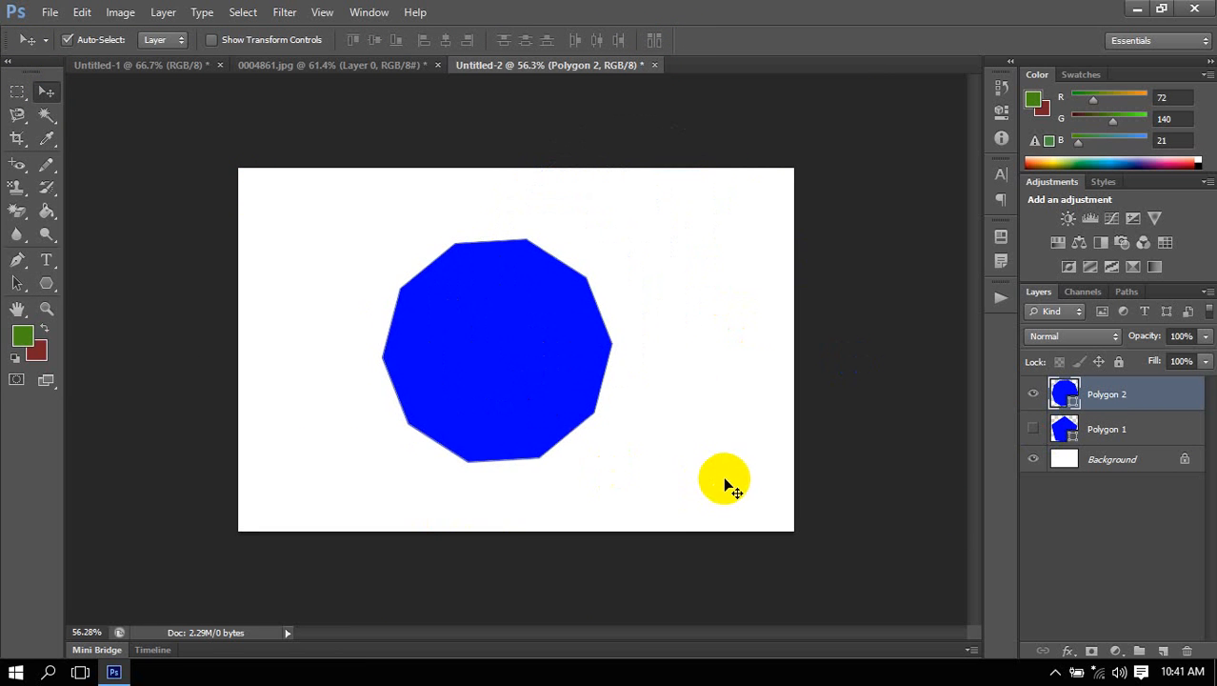
# With the other polygons hidden, draw another ten-sided polygon about 380 × 384 px in the canvas's upper left area and delete it.
pyautogui.click(1034, 394)
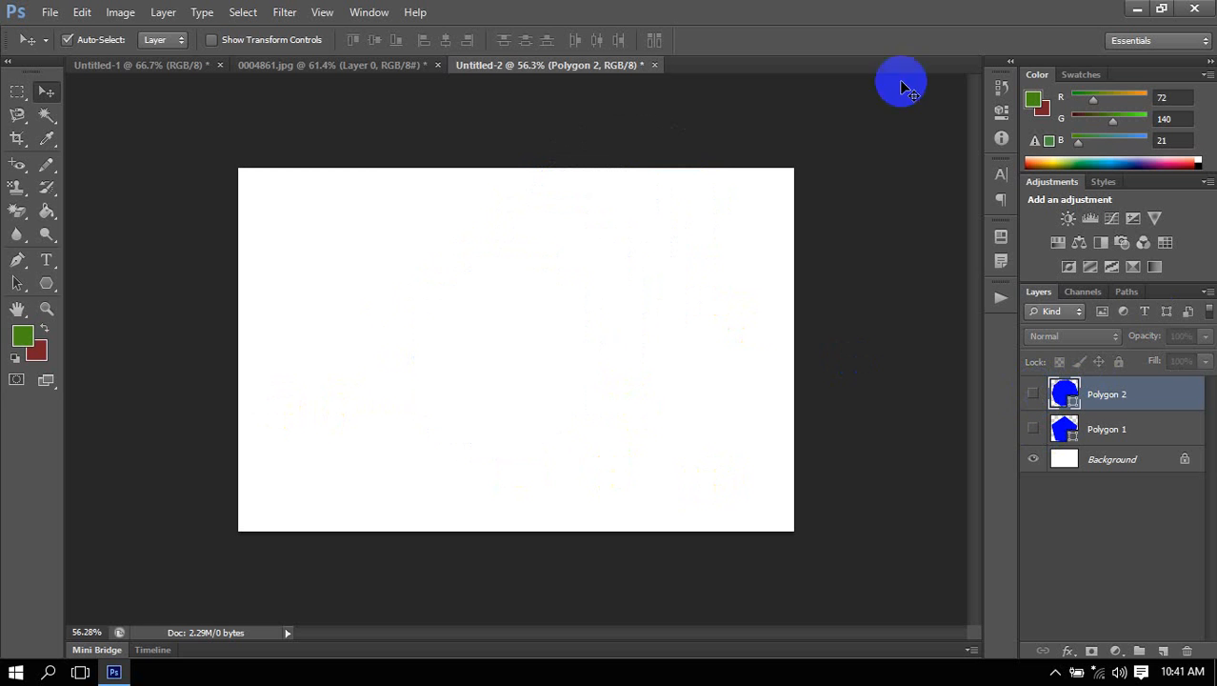
pyautogui.click(48, 283)
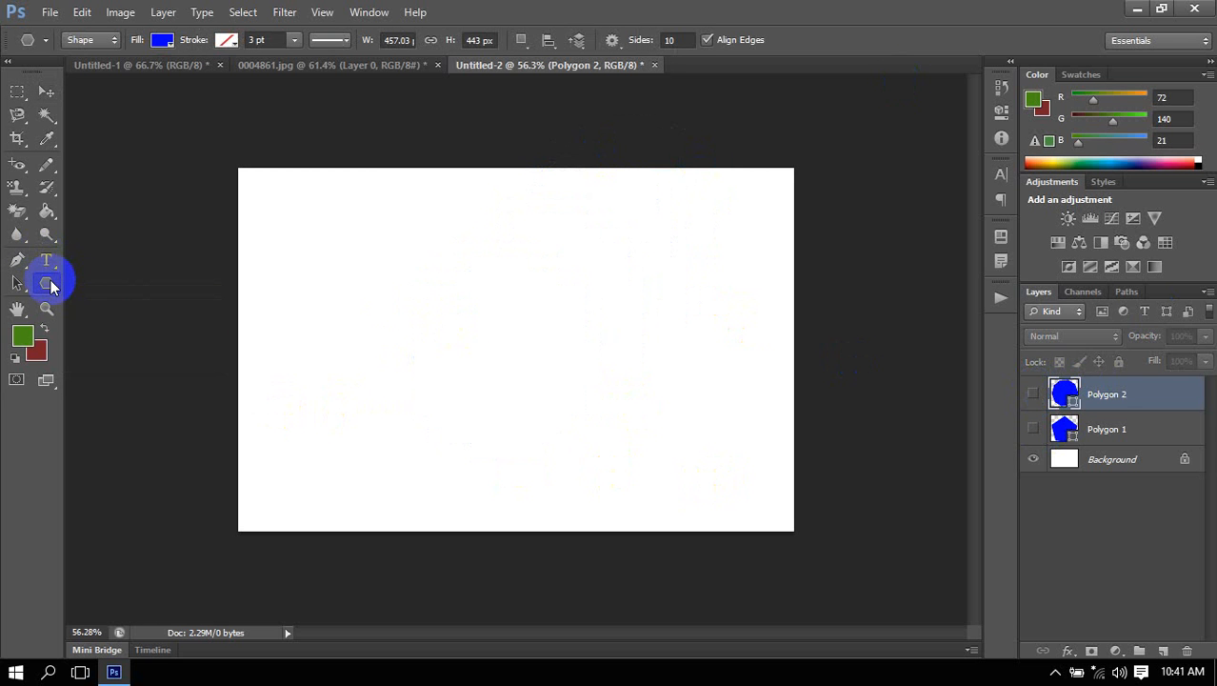
pyautogui.moveTo(388, 278); pyautogui.dragTo(455, 351)
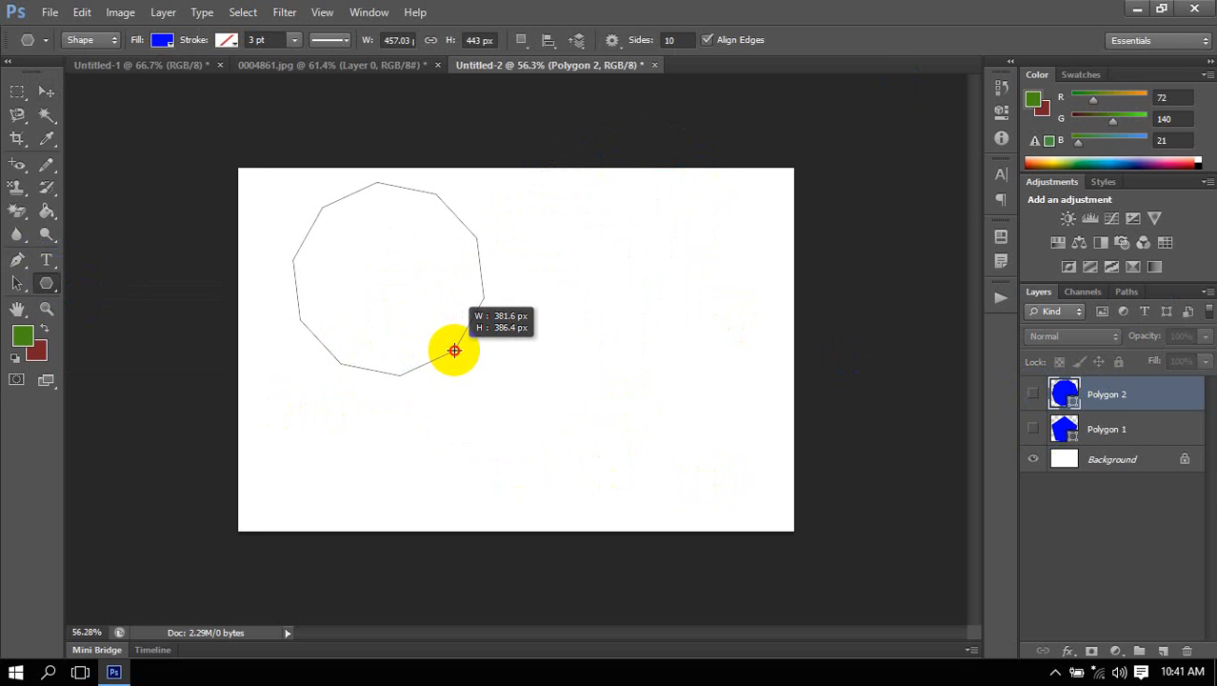
pyautogui.moveTo(454, 351); pyautogui.dragTo(455, 351)
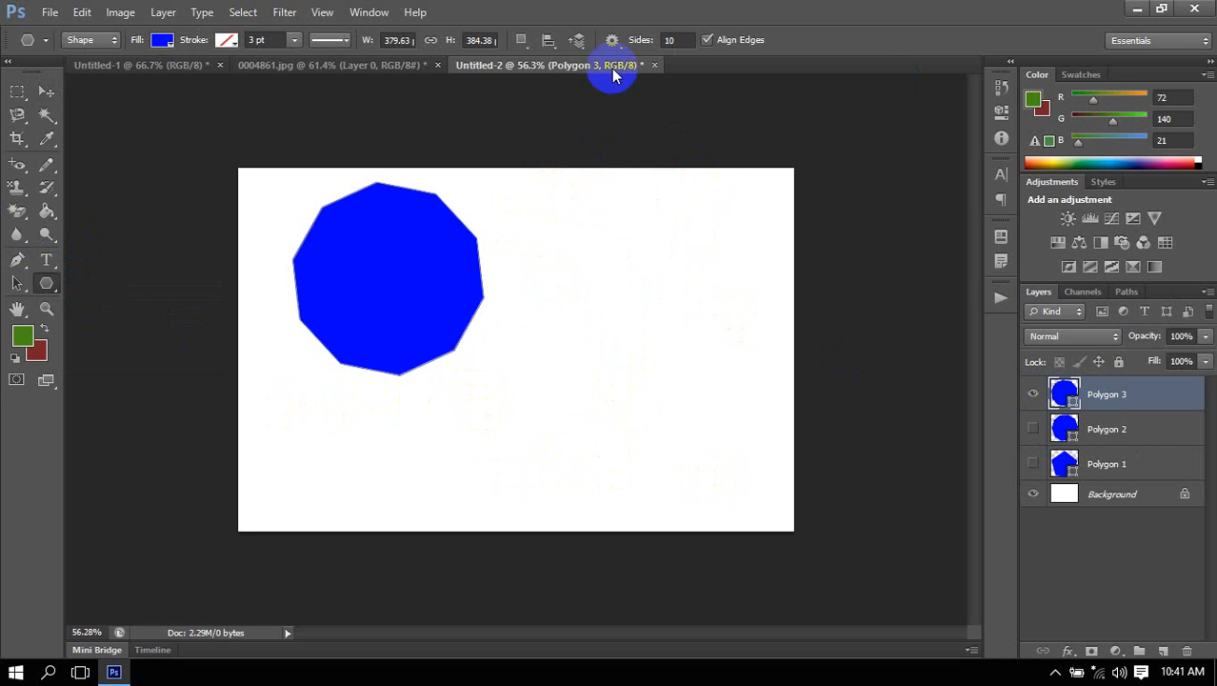
pyautogui.click(674, 40)
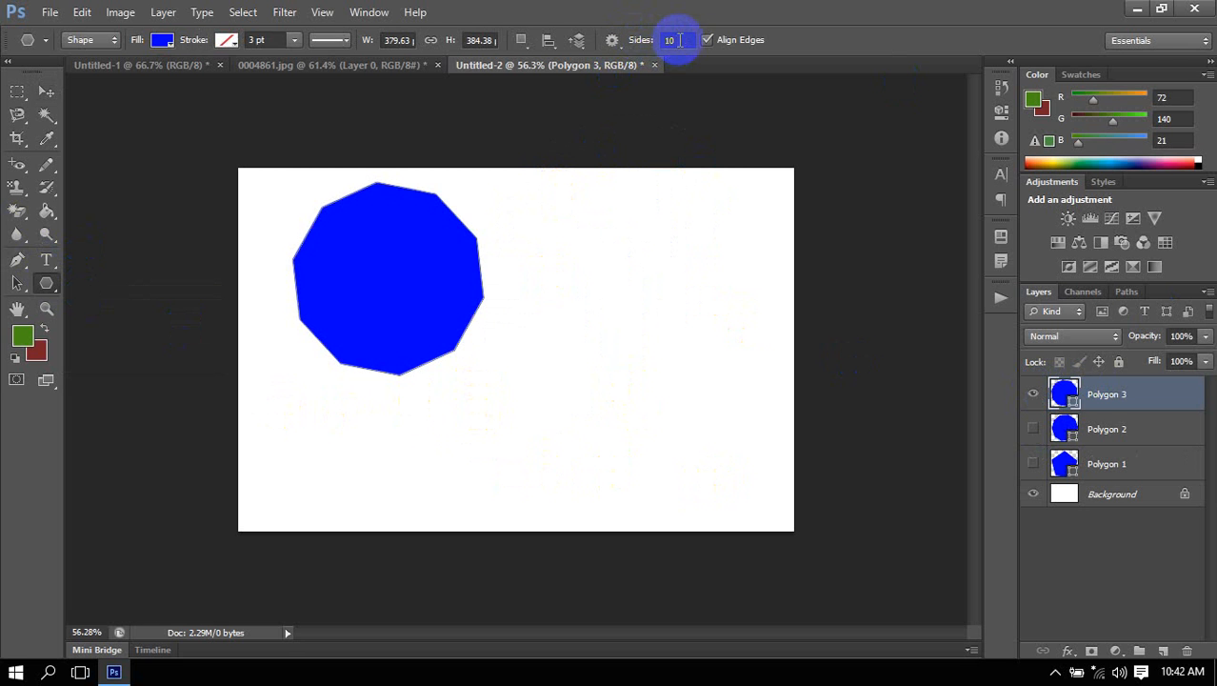
pyautogui.click(359, 346)
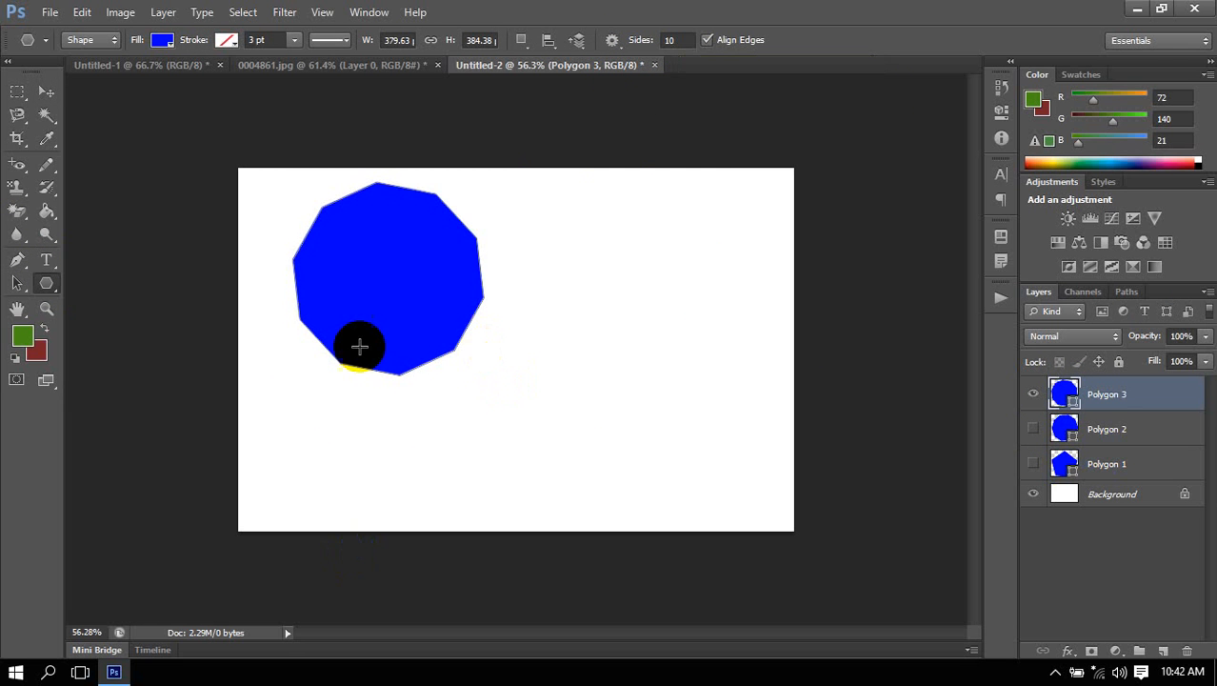
pyautogui.press('Delete')
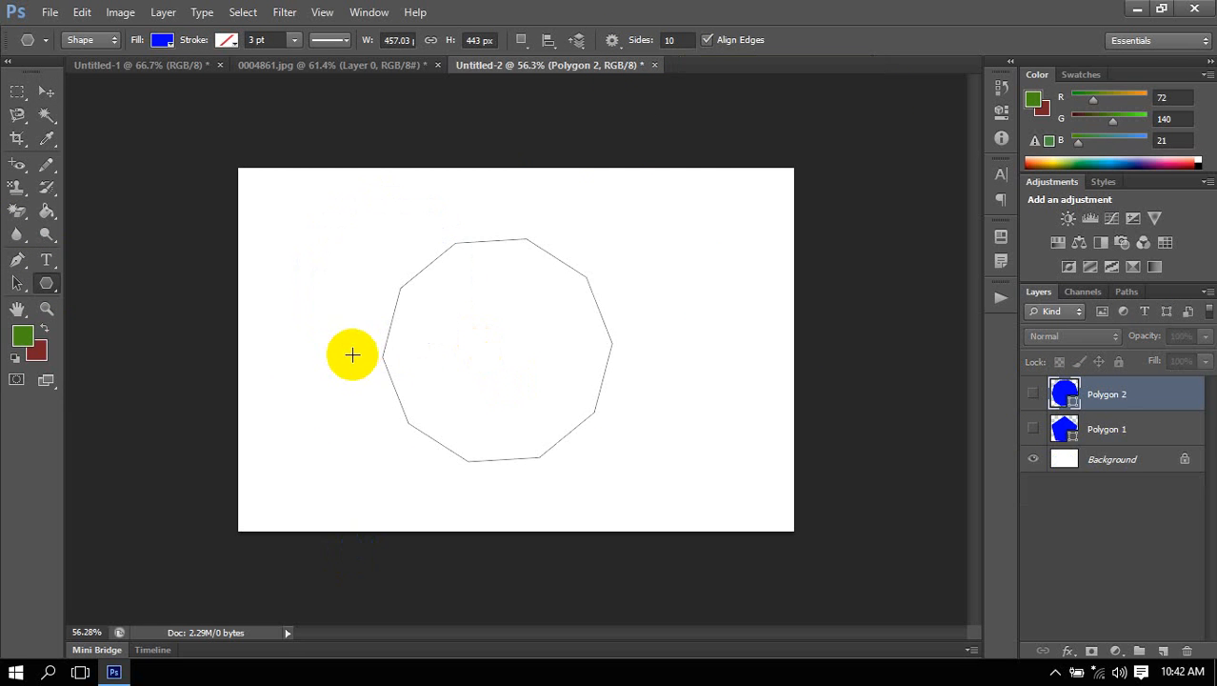
# Make both hidden polygon layers visible again and delete the ten-sided polygon.
pyautogui.click(1033, 393)
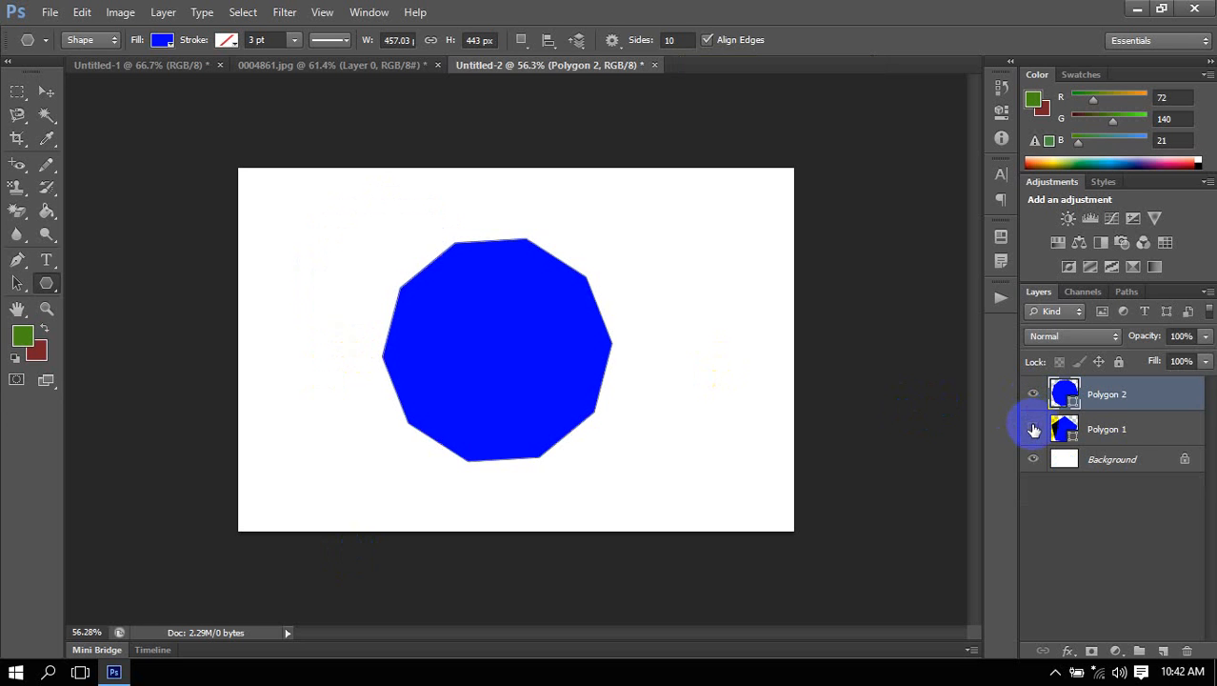
pyautogui.click(1032, 429)
pyautogui.press('Delete')
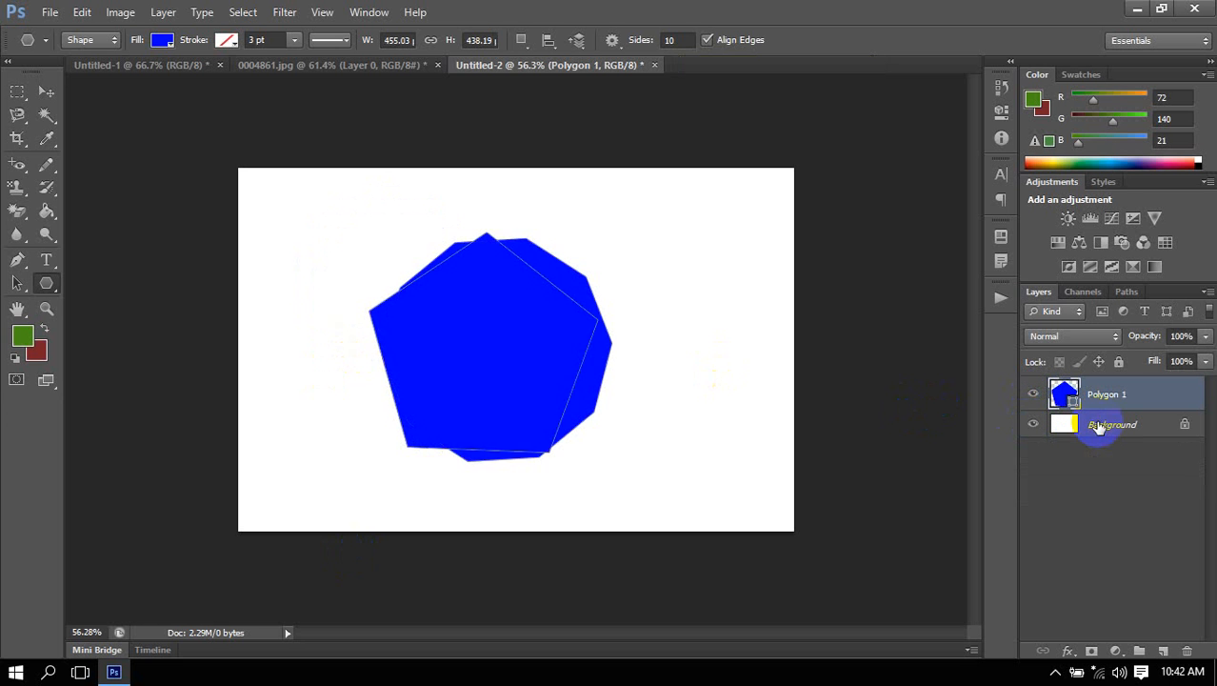
# Draw a slightly slanted line with the Line tool, 1 px in weight and about 565 px tall, to the right of the pentagon.
pyautogui.click(47, 284)
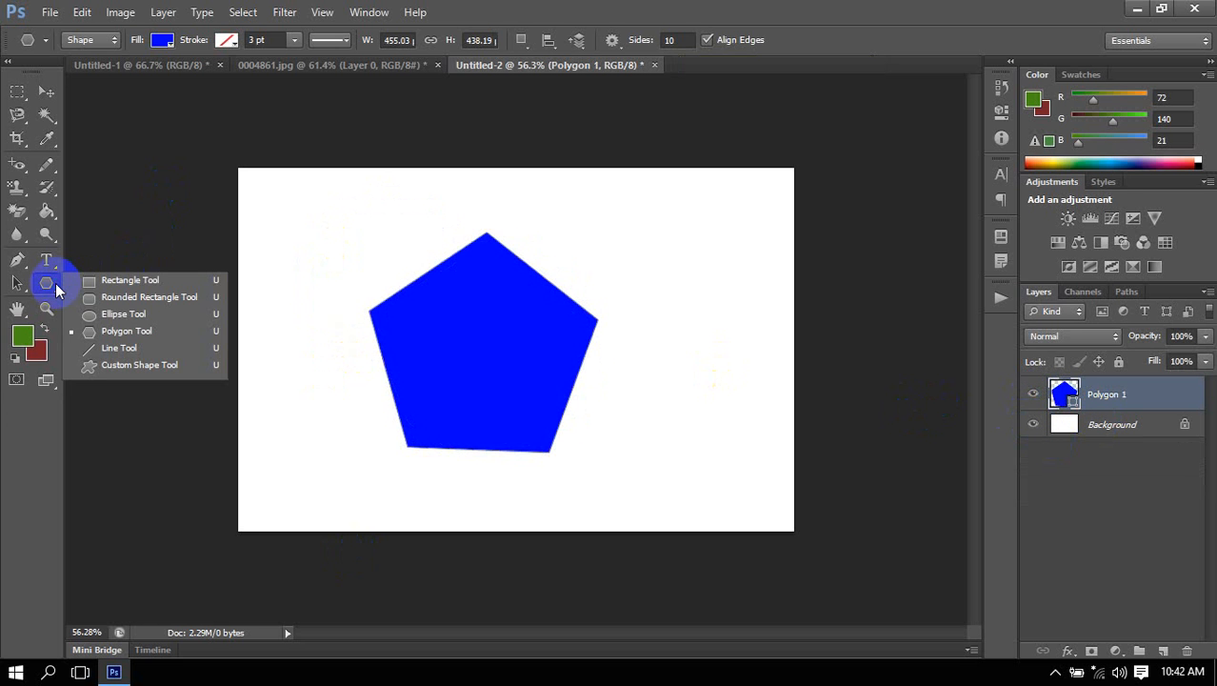
pyautogui.click(121, 351)
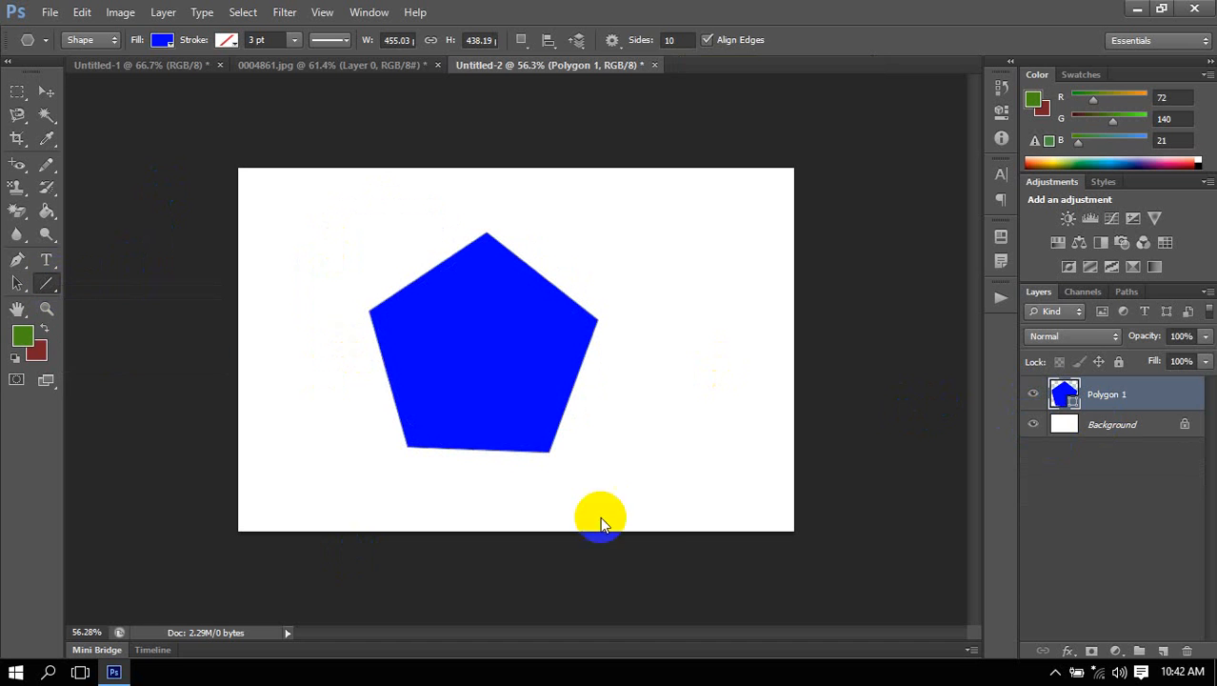
pyautogui.moveTo(677, 203); pyautogui.dragTo(684, 487)
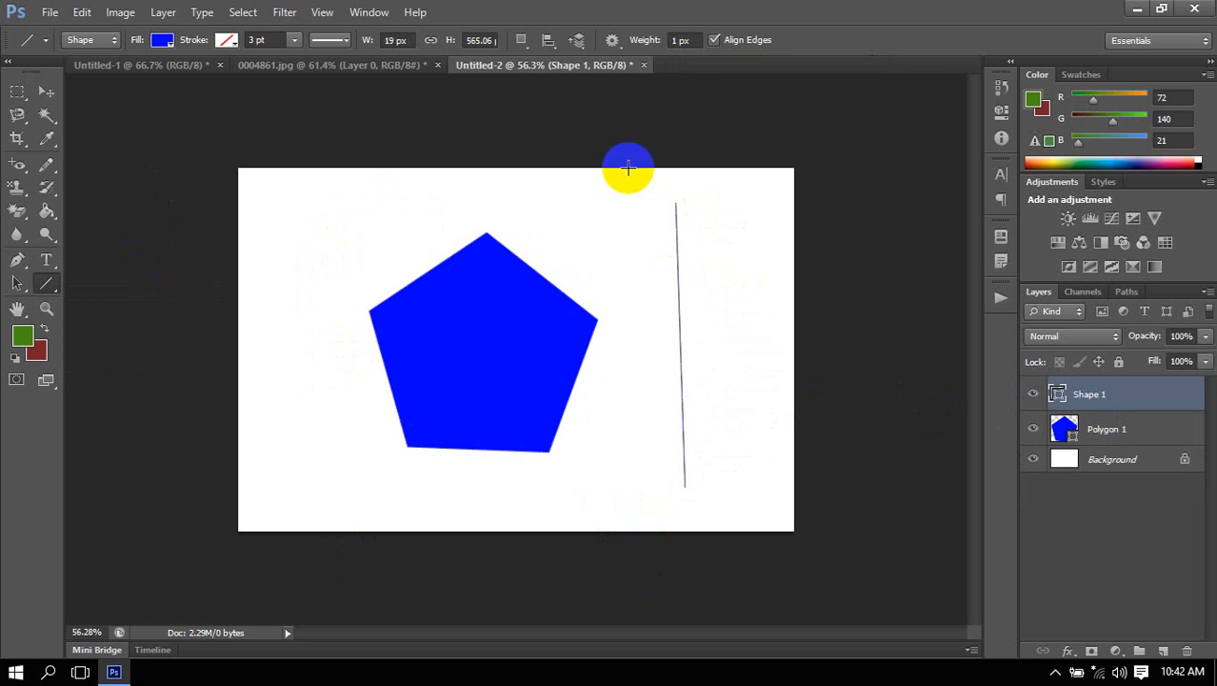
pyautogui.click(48, 140)
pyautogui.rightClick(50, 148)
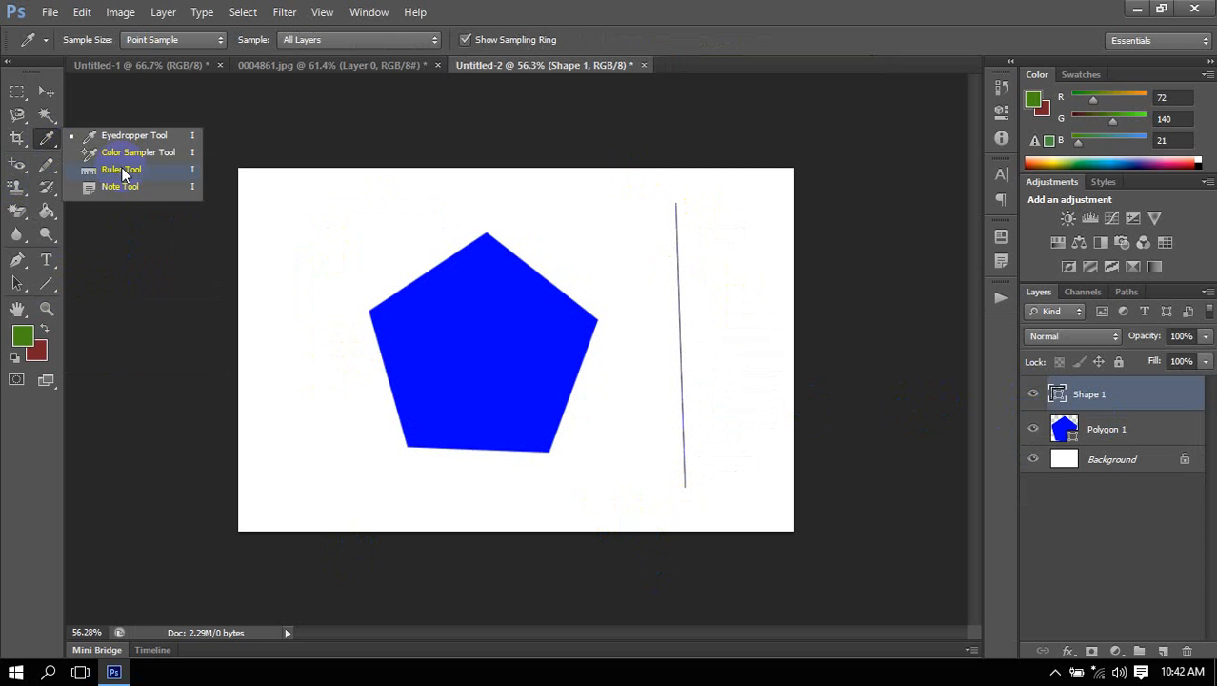
pyautogui.click(830, 3)
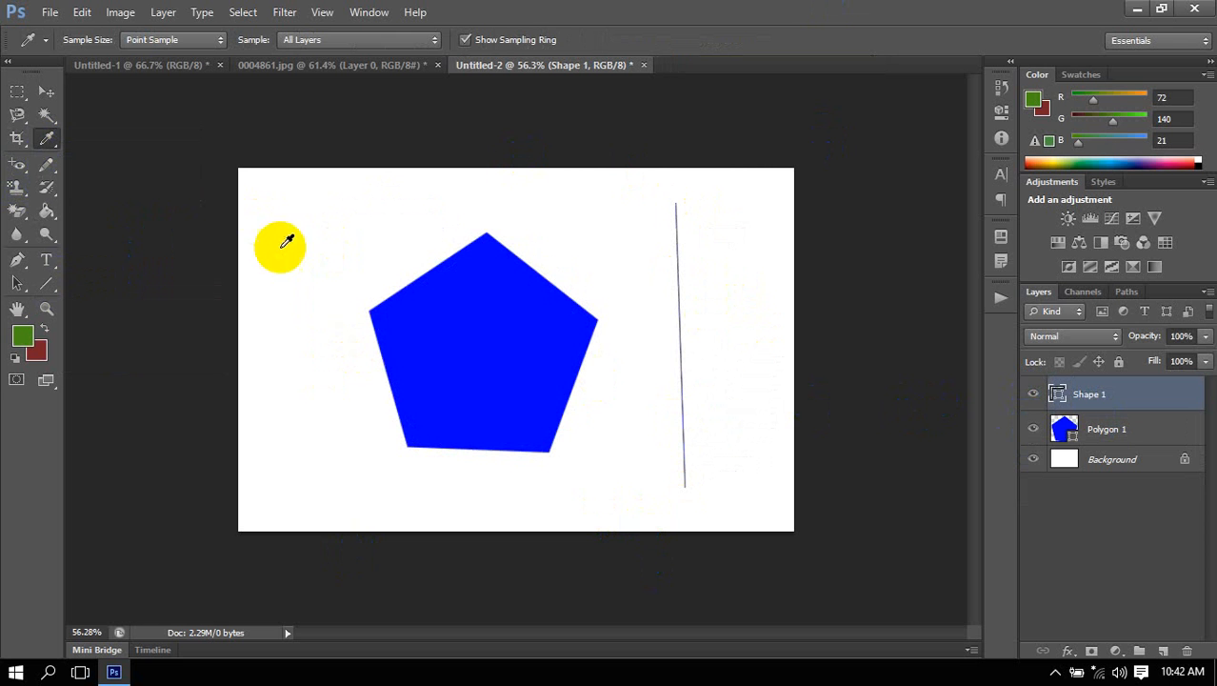
# Draw a straight vertical line, 1 px in weight and about 568 px tall, to the left of the pentagon.
pyautogui.click(46, 283)
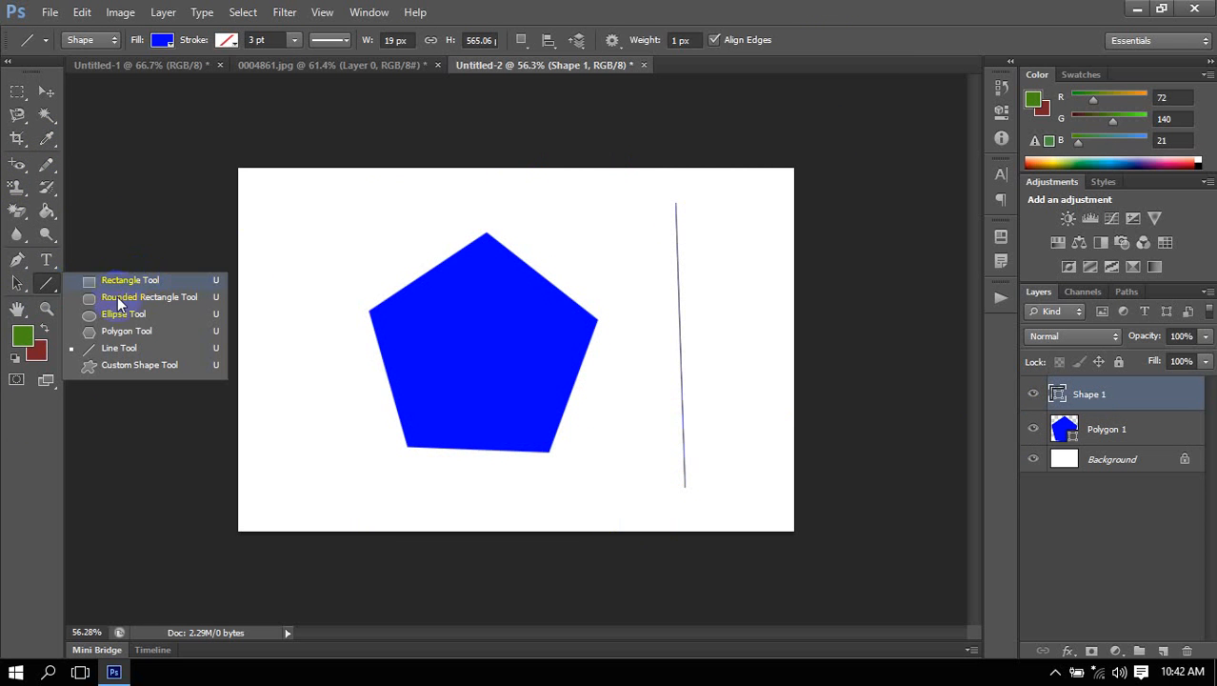
pyautogui.click(119, 348)
pyautogui.moveTo(280, 211); pyautogui.dragTo(280, 498)
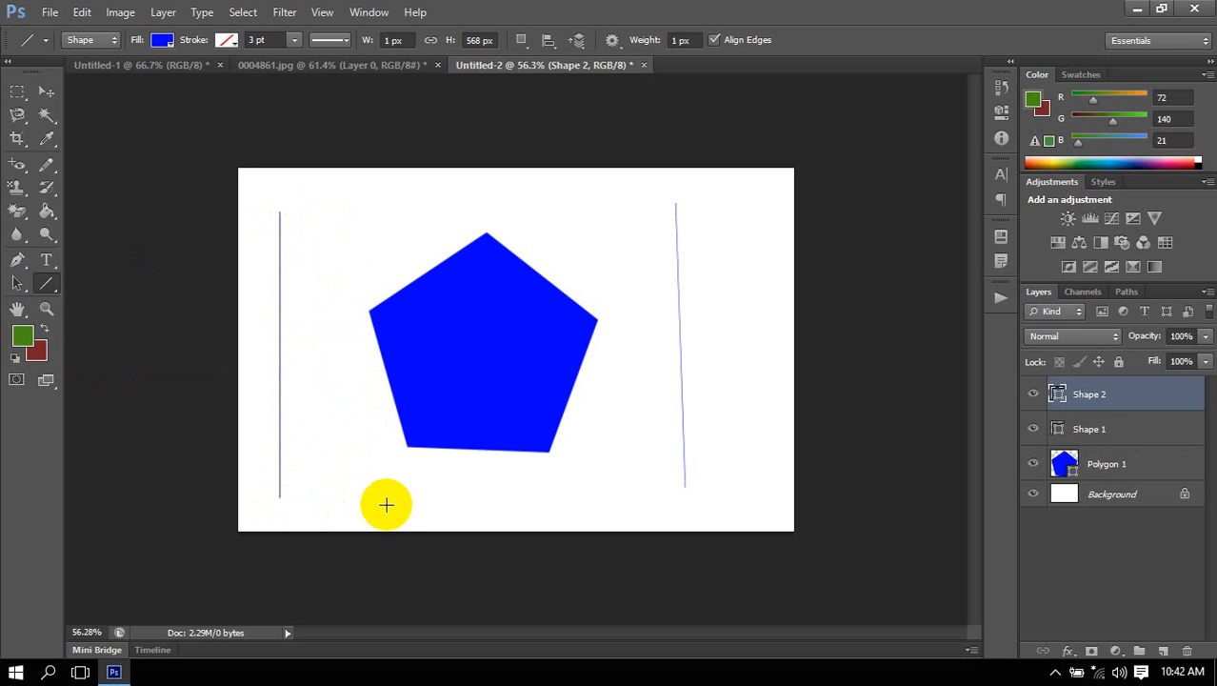
# Choose the Custom Shape tool and append the All shape set to its available shapes.
pyautogui.click(46, 283)
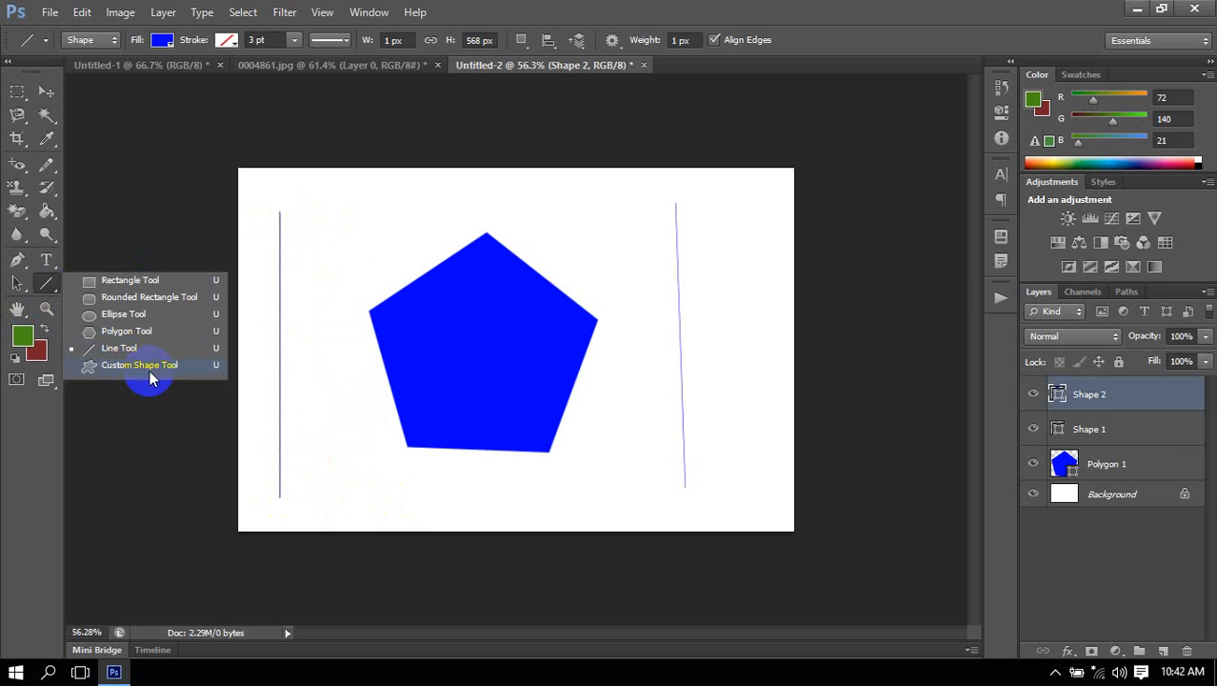
pyautogui.click(149, 370)
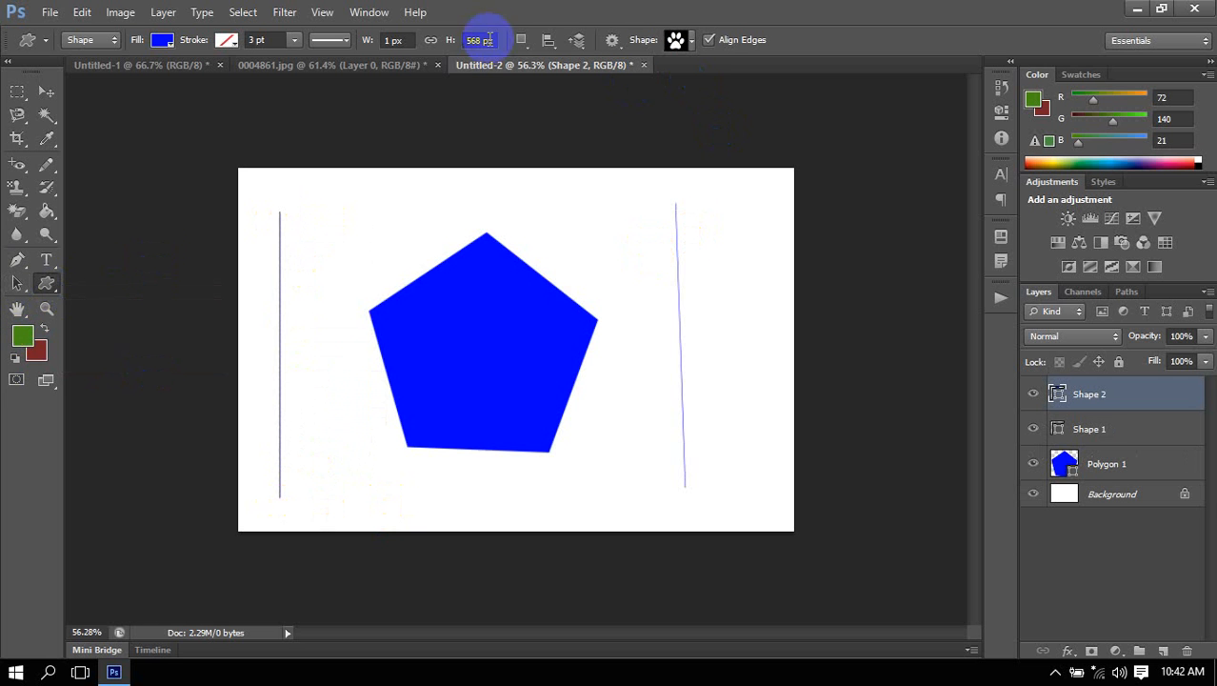
pyautogui.click(692, 42)
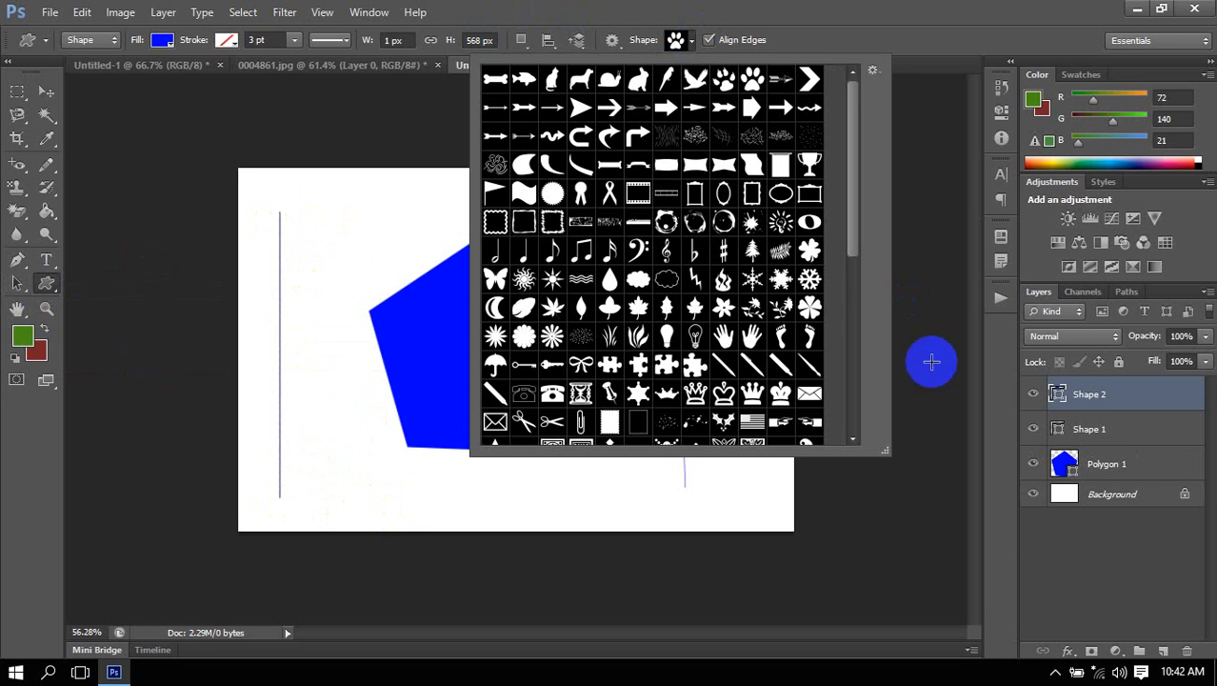
pyautogui.click(873, 71)
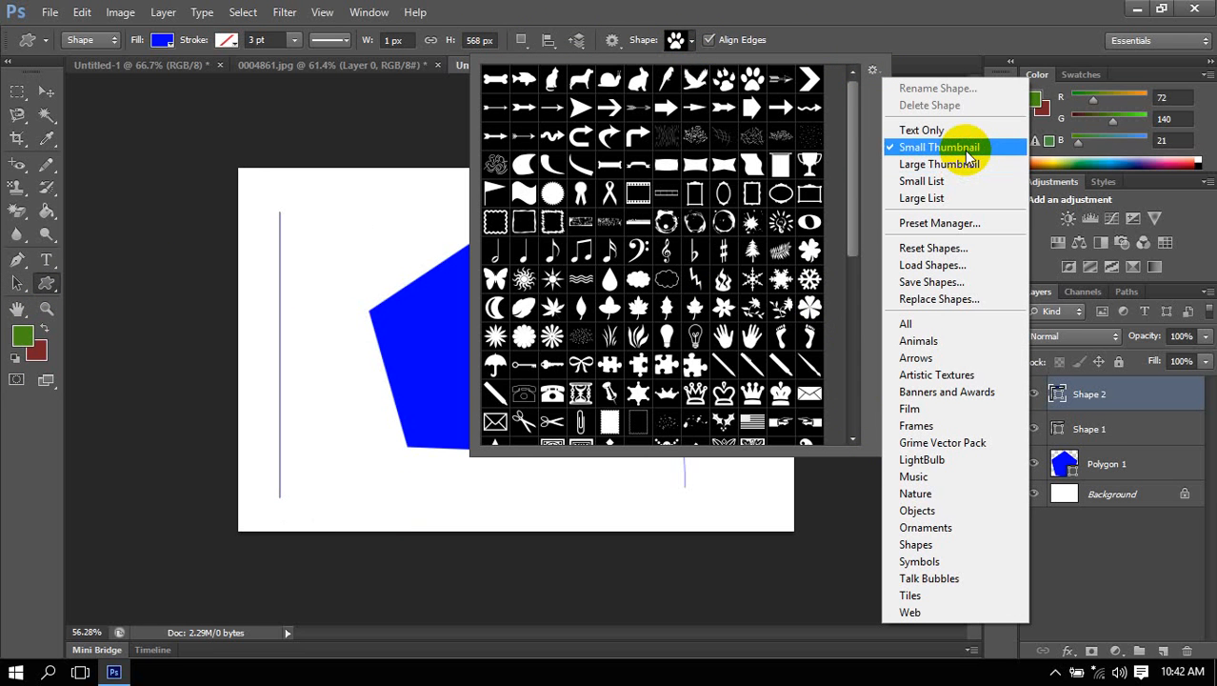
pyautogui.click(922, 324)
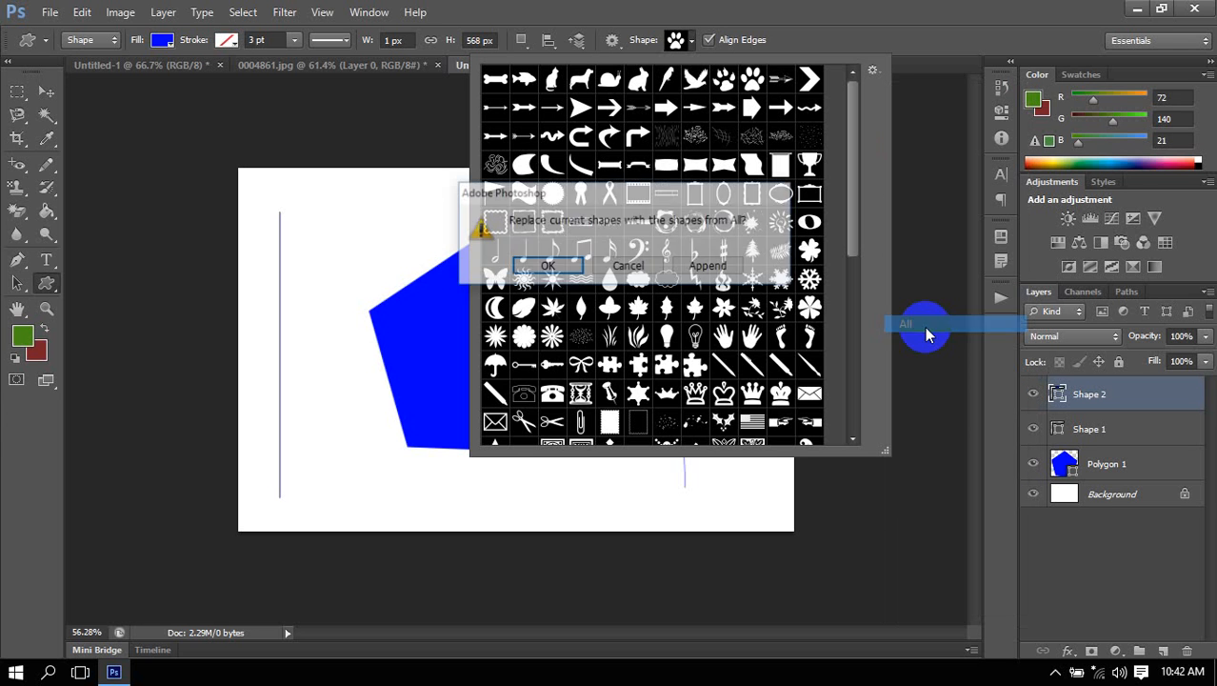
pyautogui.click(709, 267)
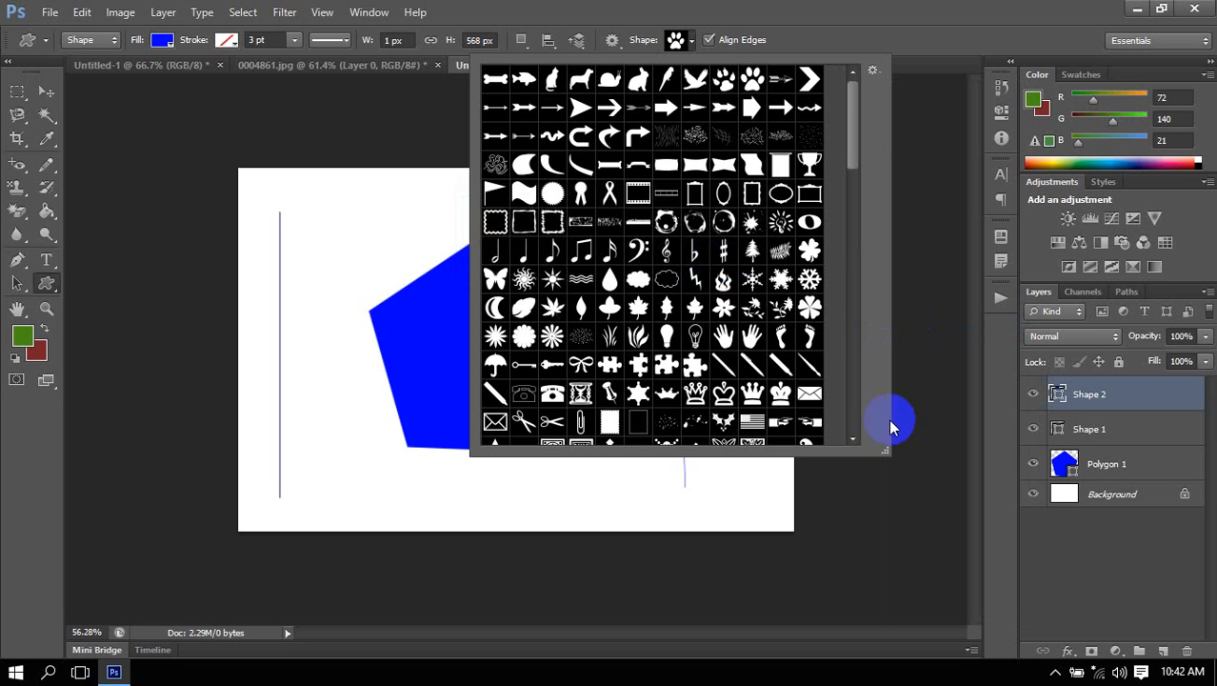
# Enlarge the custom shape picker to examine the appended shapes, and shrink it again before closing it.
pyautogui.moveTo(886, 449); pyautogui.dragTo(993, 600)
pyautogui.click(751, 306)
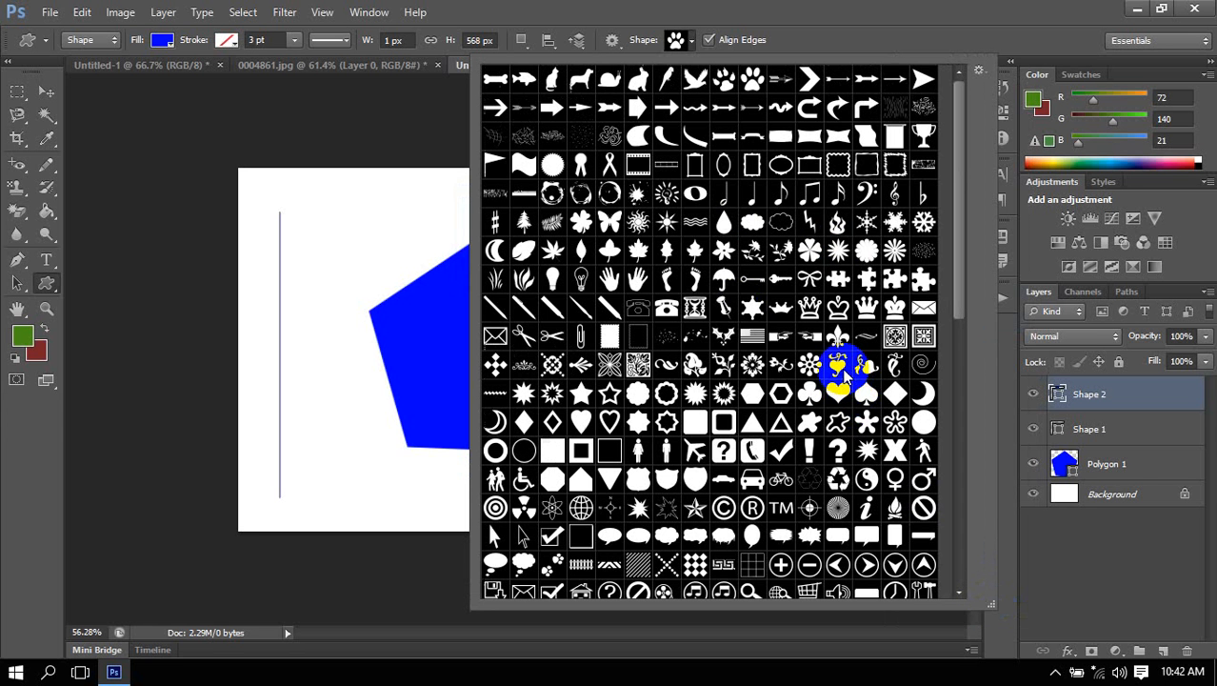
pyautogui.scroll(-2, 833, 307)
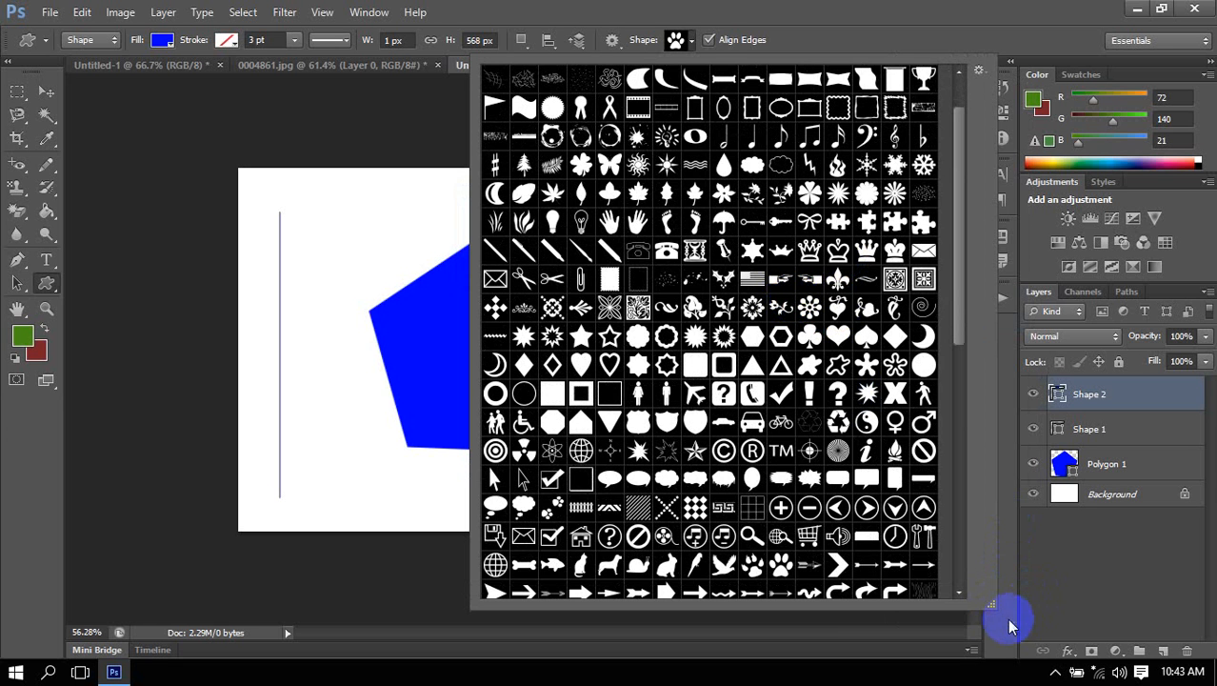
pyautogui.moveTo(992, 604); pyautogui.dragTo(810, 283)
pyautogui.click(823, 9)
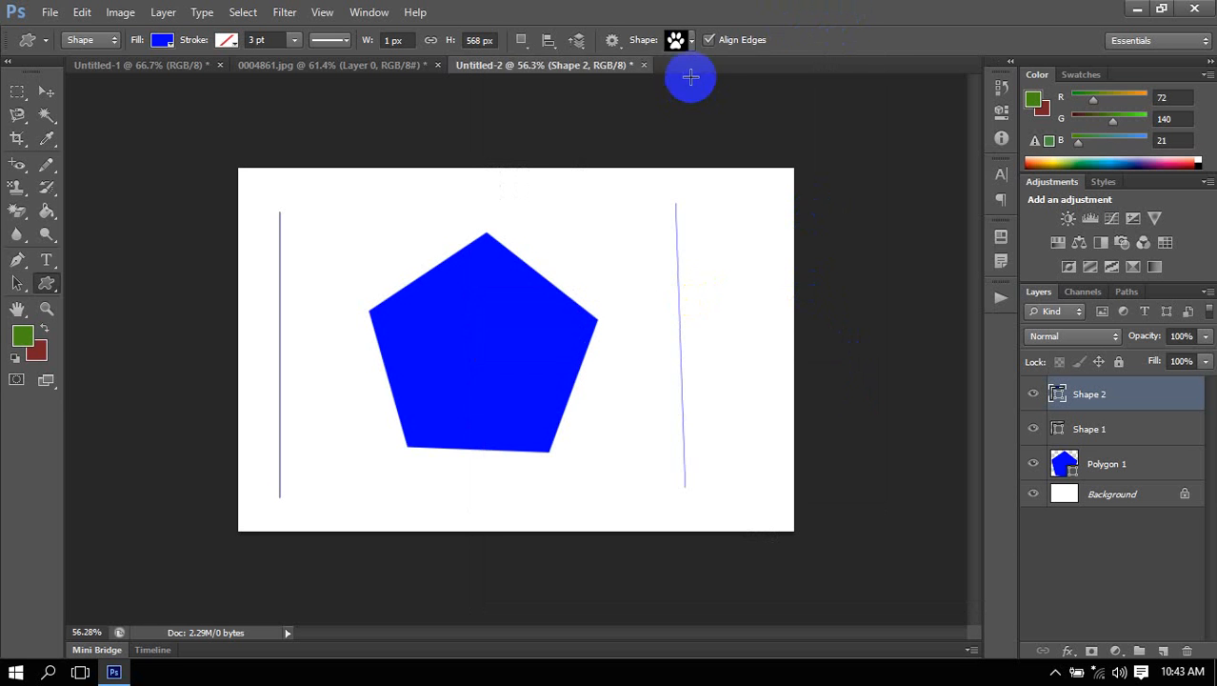
# Take another look at the custom shape picker and switch to the Rectangle tool.
pyautogui.click(693, 40)
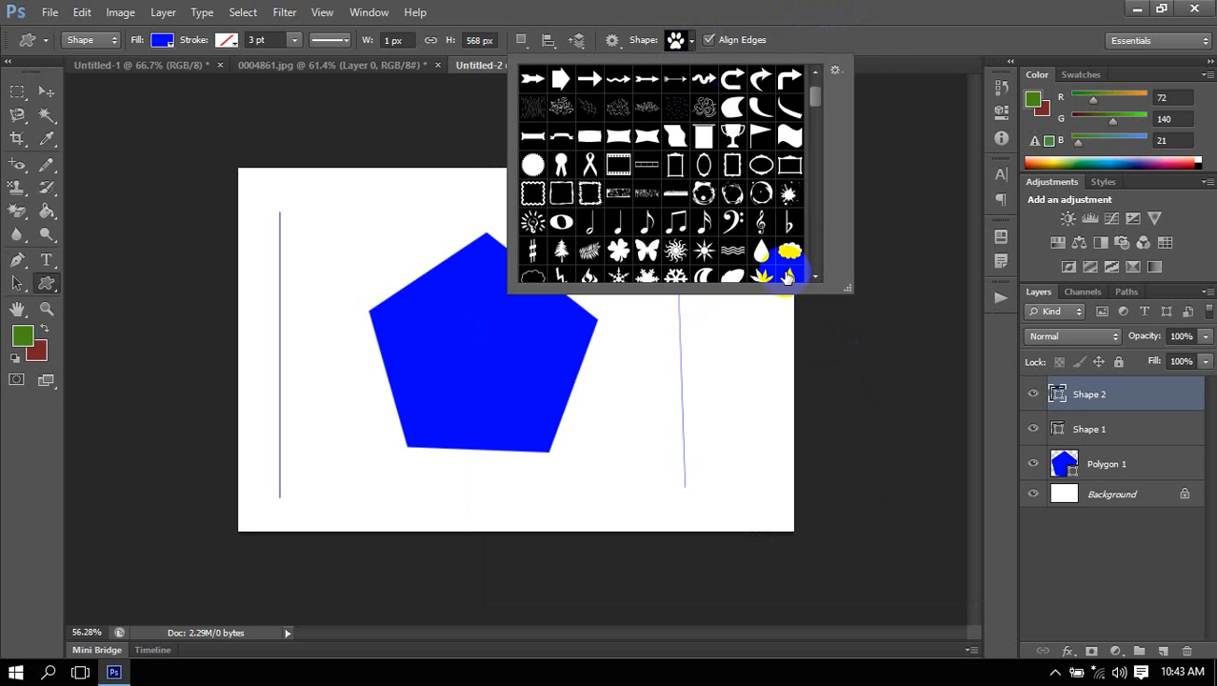
pyautogui.click(870, 46)
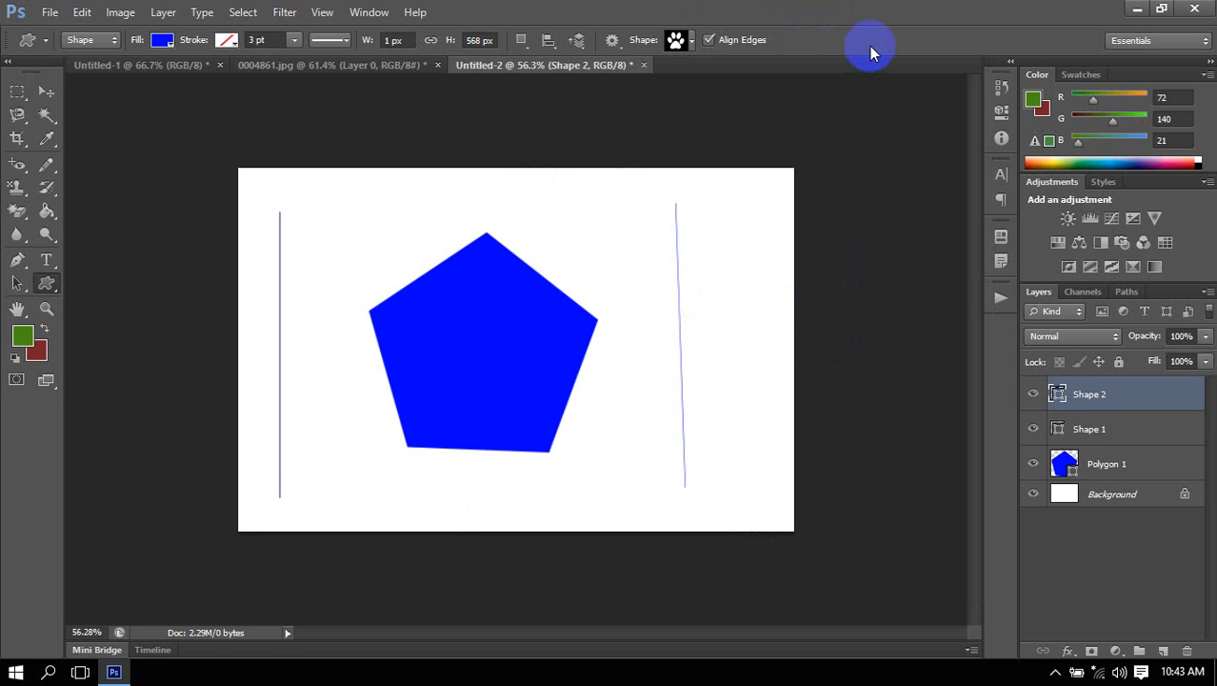
pyautogui.rightClick(47, 284)
pyautogui.click(152, 285)
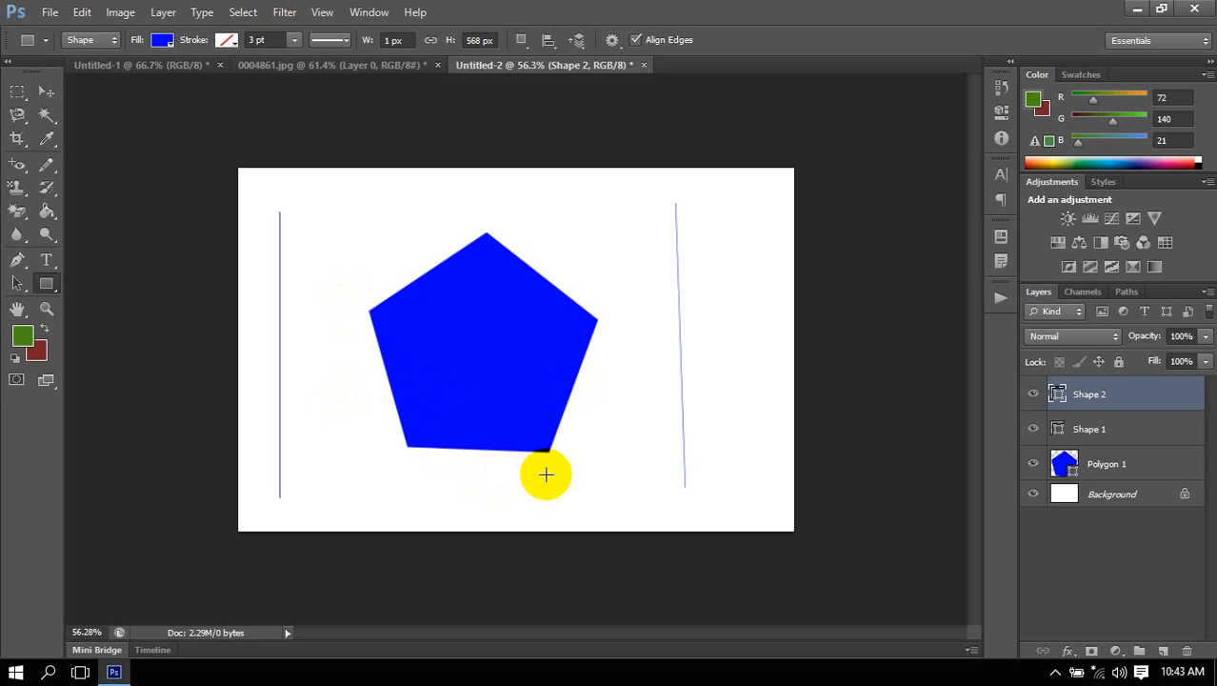
# Try to erase the blue pentagon with the Magic Eraser, declining to rasterize the shape layer.
pyautogui.click(17, 211)
pyautogui.click(503, 370)
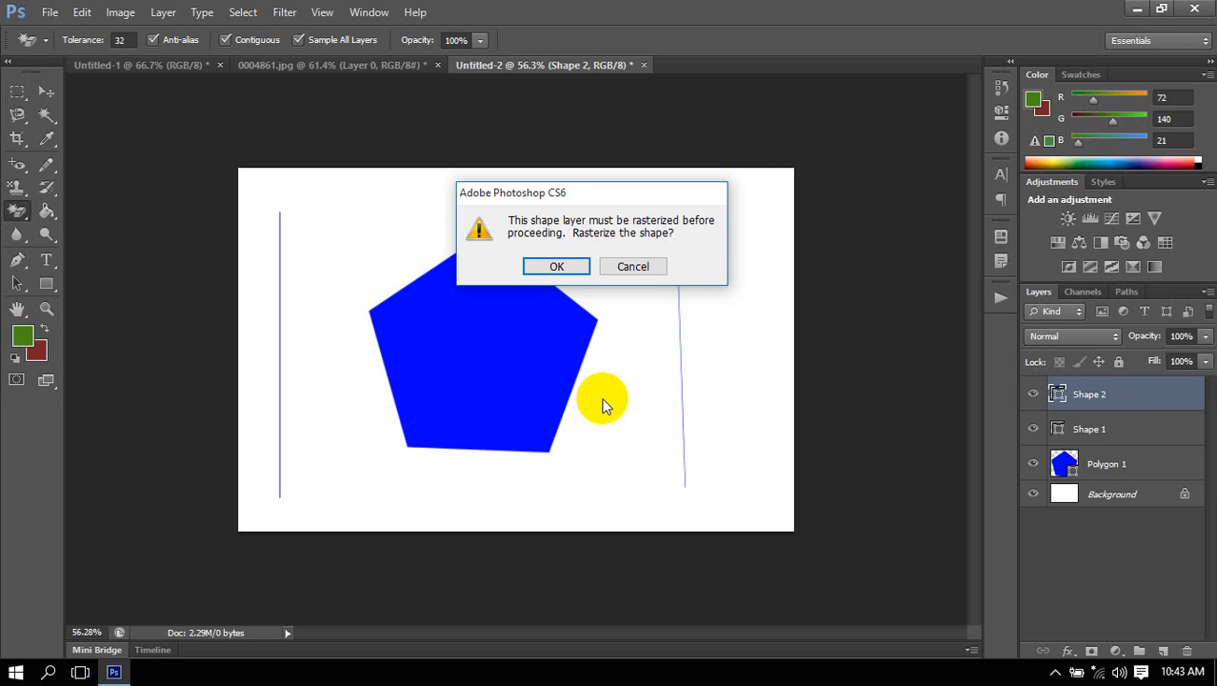
pyautogui.click(633, 266)
pyautogui.click(601, 265)
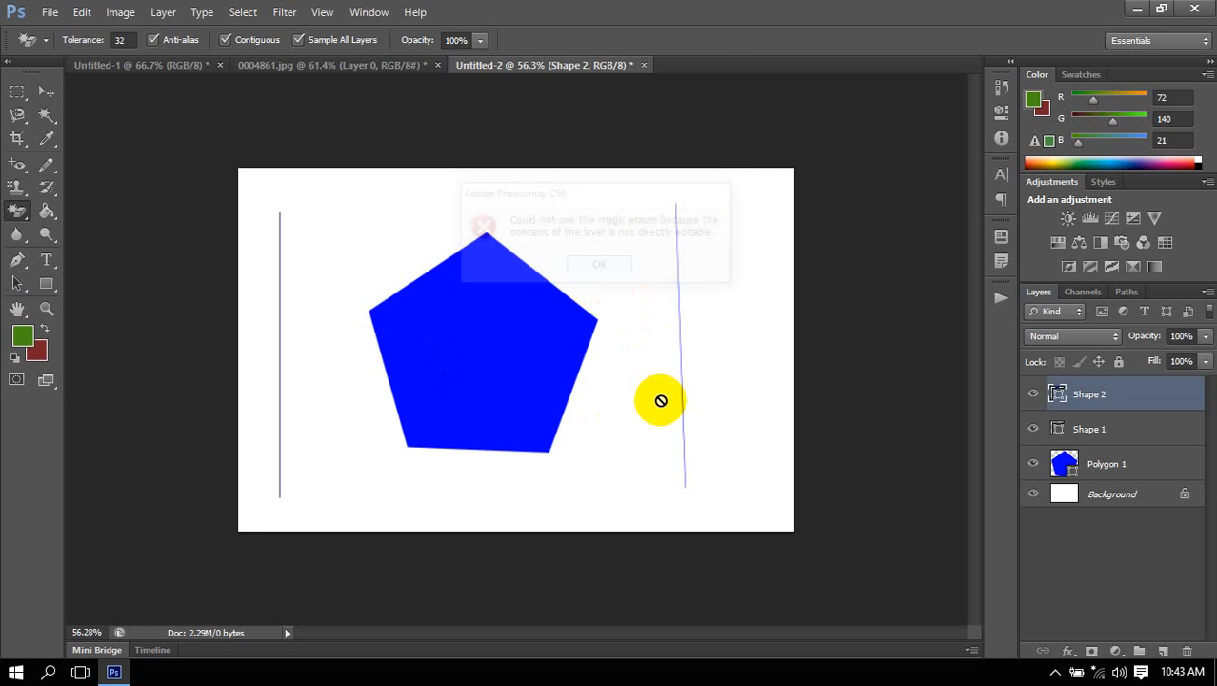
# Choose the Move tool and delete both line layers and the pentagon layer, keeping only the Background.
pyautogui.click(42, 90)
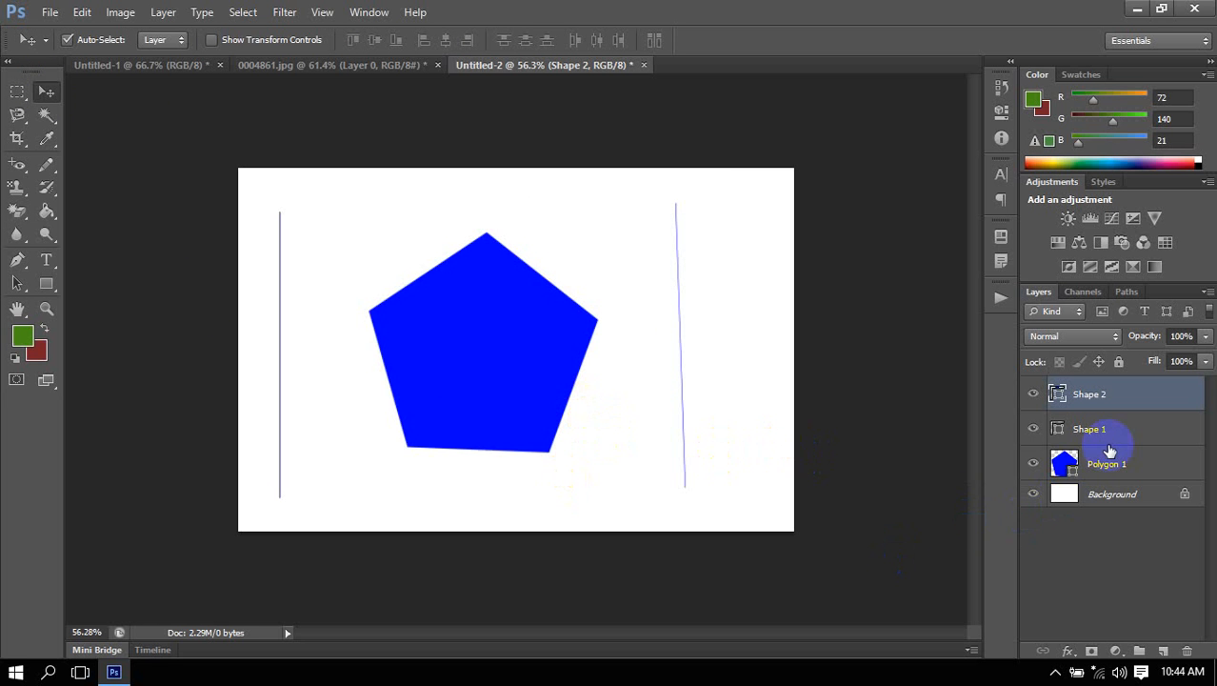
pyautogui.press('Delete')
pyautogui.press('Delete')
pyautogui.press('Delete')
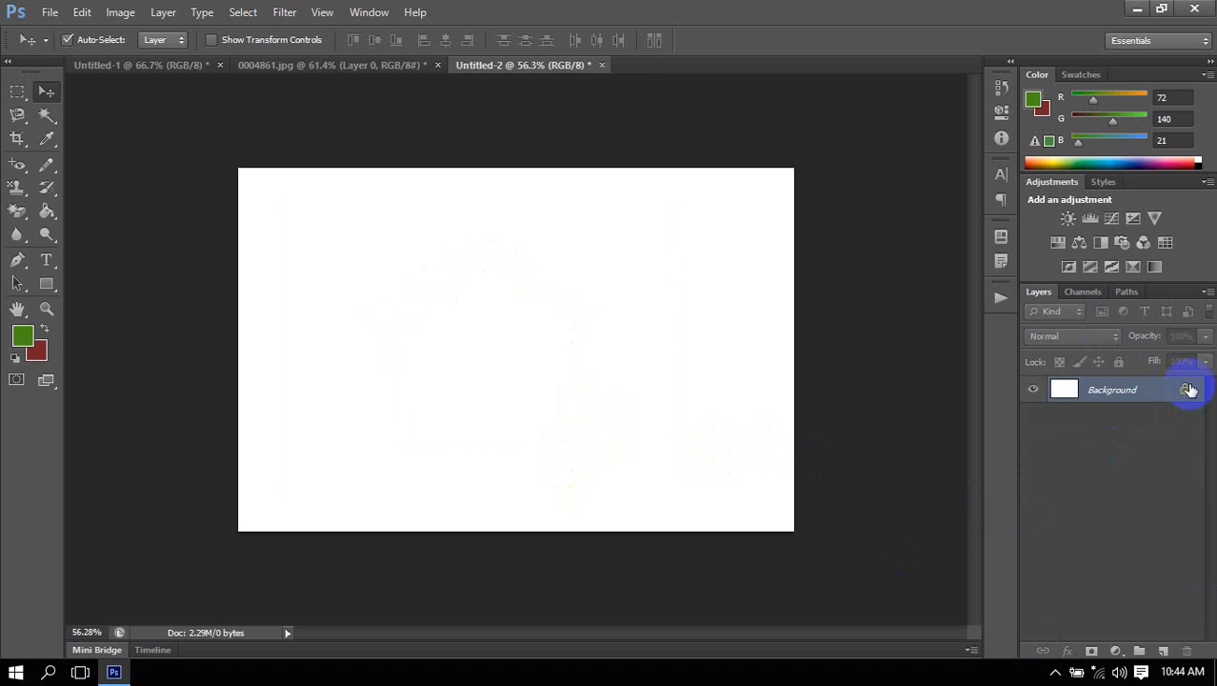
# Convert the locked Background into a regular, editable layer, keeping the suggested layer settings.
pyautogui.doubleClick(1161, 396)
pyautogui.click(778, 211)
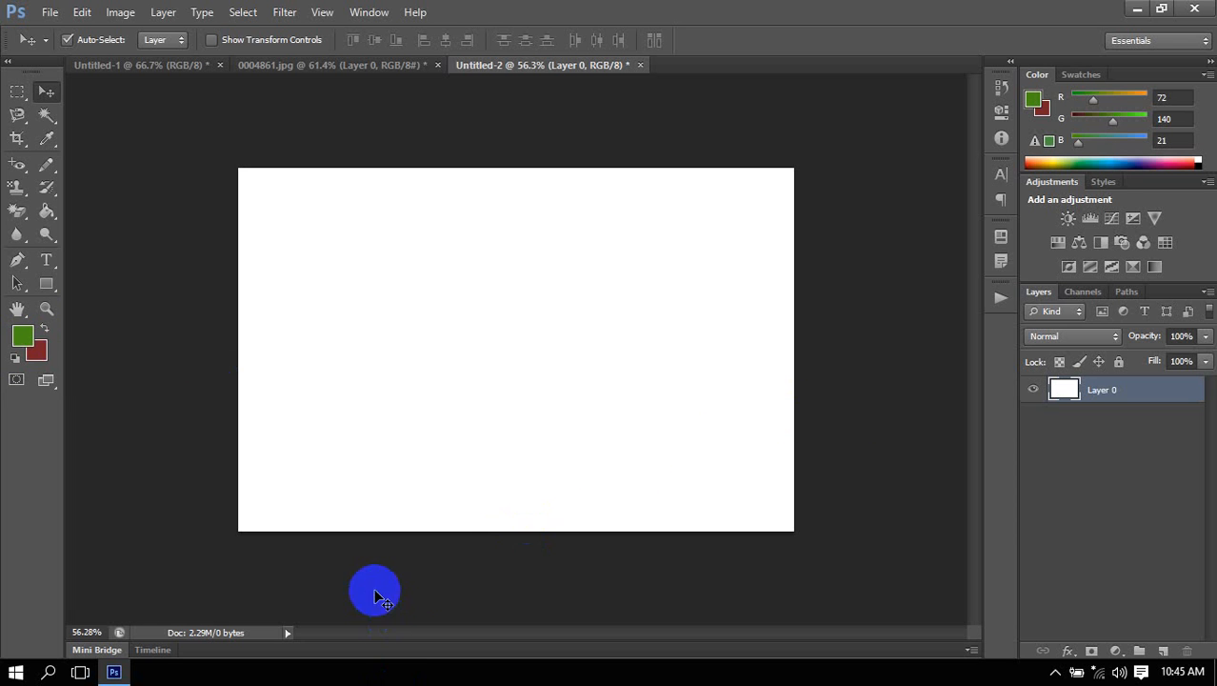
pyautogui.moveTo(374, 591); pyautogui.dragTo(538, 446)
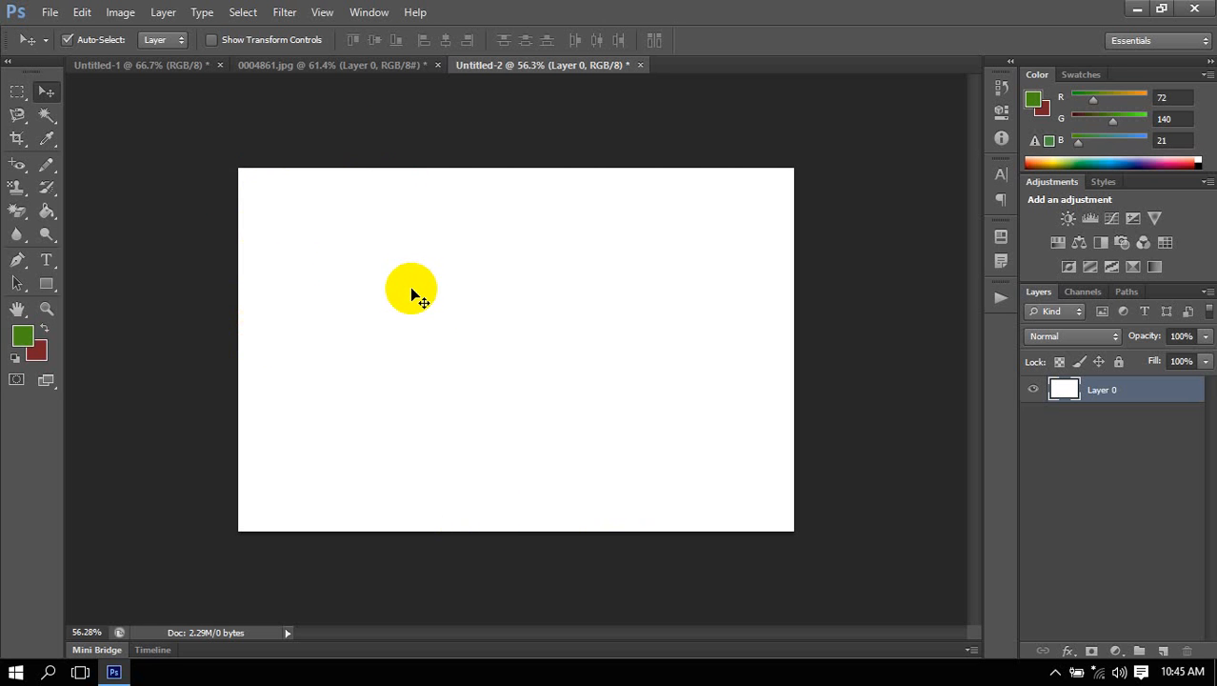
# Look at the Canvas Size settings of the document, moving the dialog aside, and close them without changes.
pyautogui.click(82, 12)
pyautogui.click(82, 12)
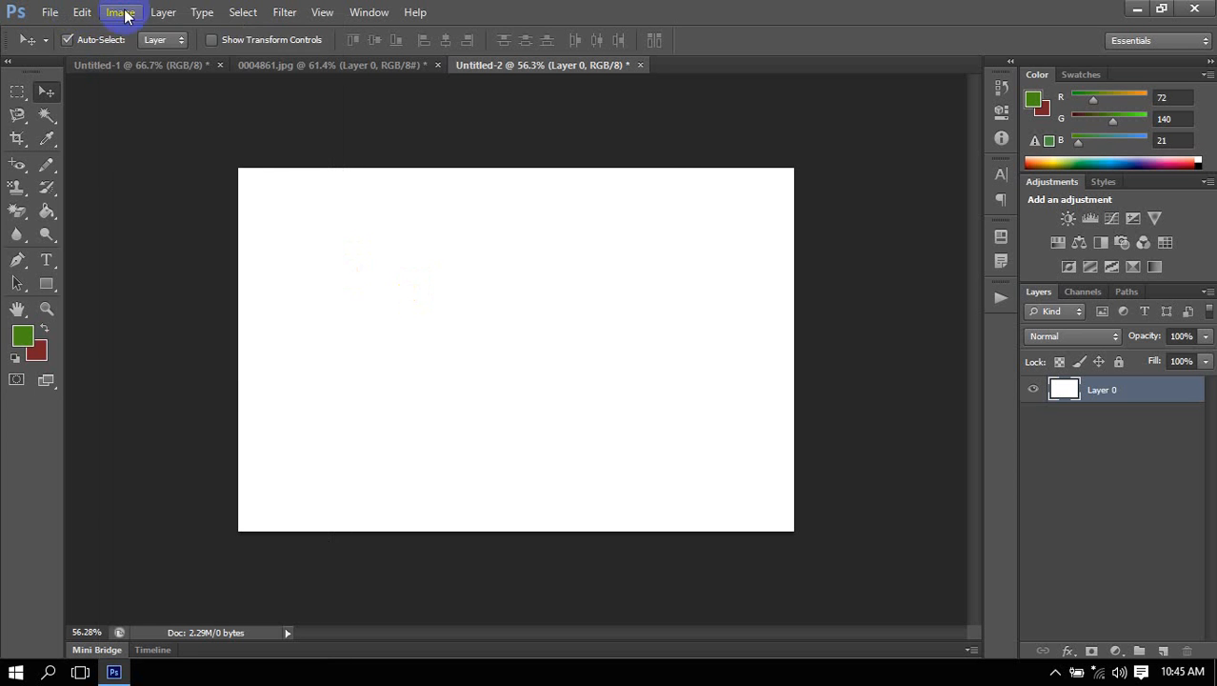
pyautogui.click(122, 14)
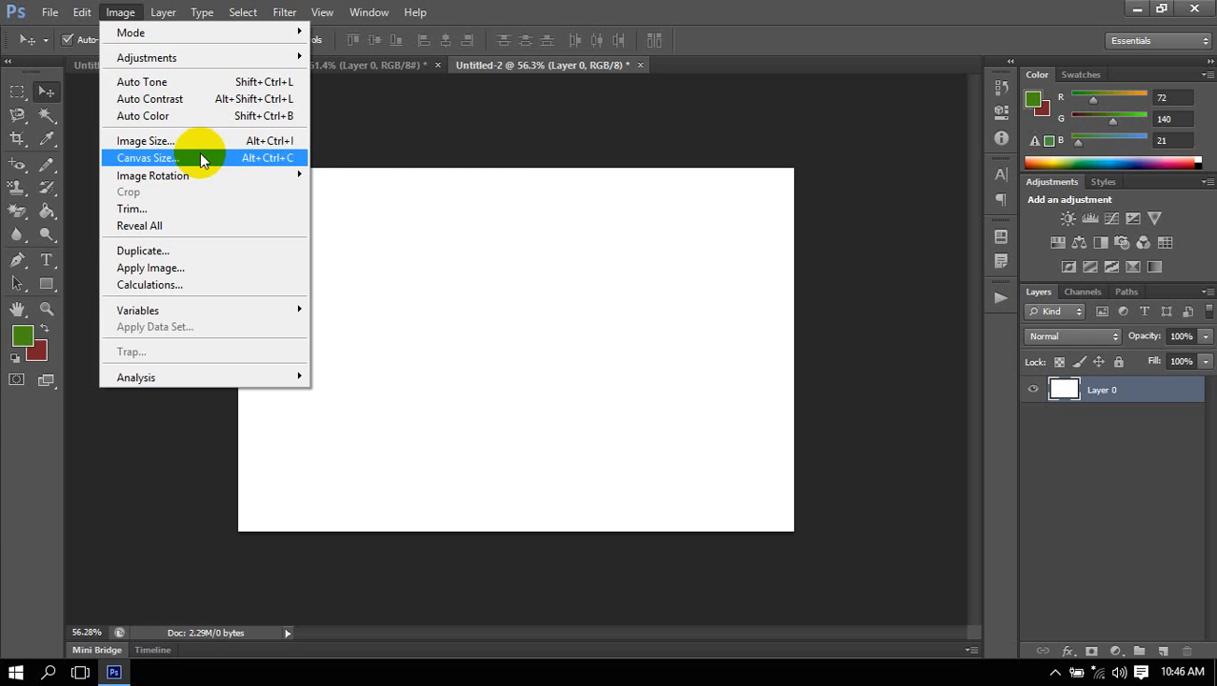
pyautogui.click(479, 4)
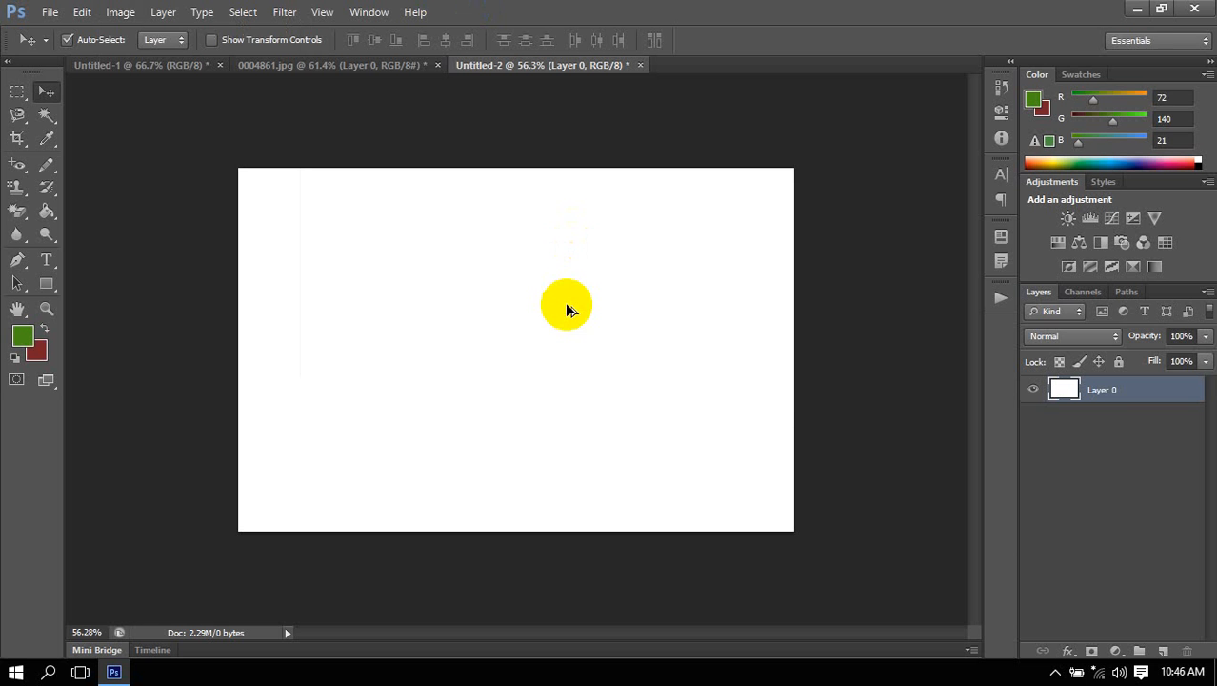
pyautogui.hotkey('ctrl', 'alt', 'c')
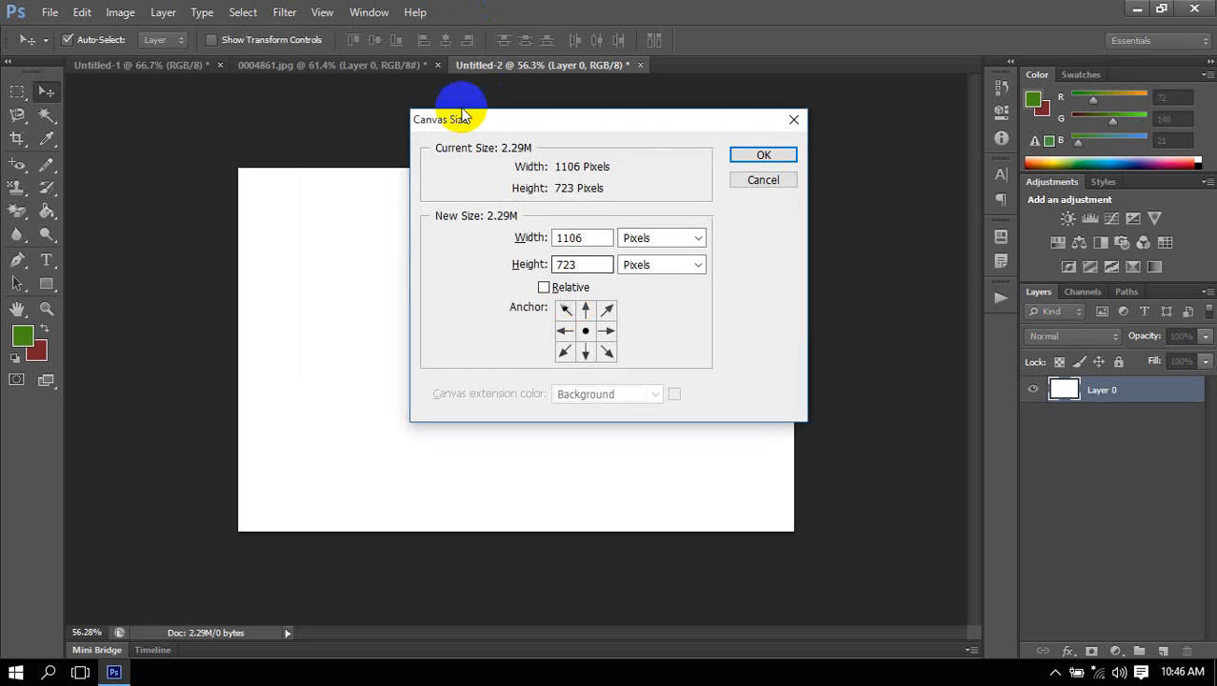
pyautogui.click(581, 128)
pyautogui.moveTo(583, 130); pyautogui.dragTo(474, 124)
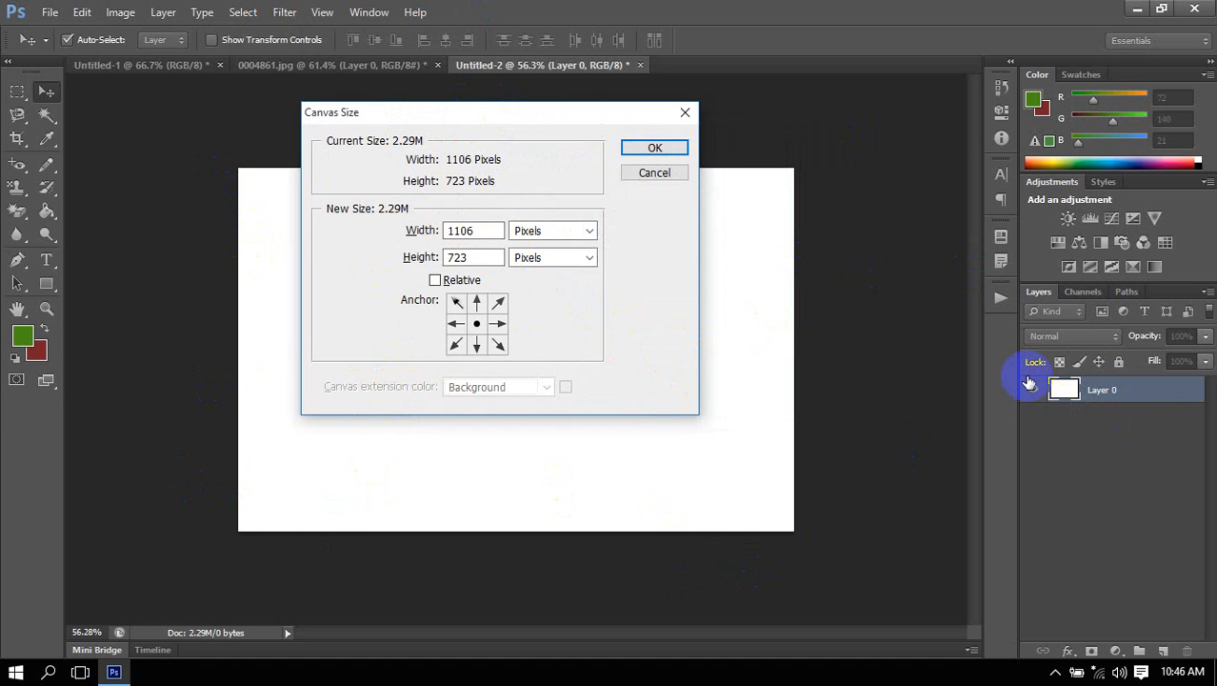
pyautogui.click(675, 173)
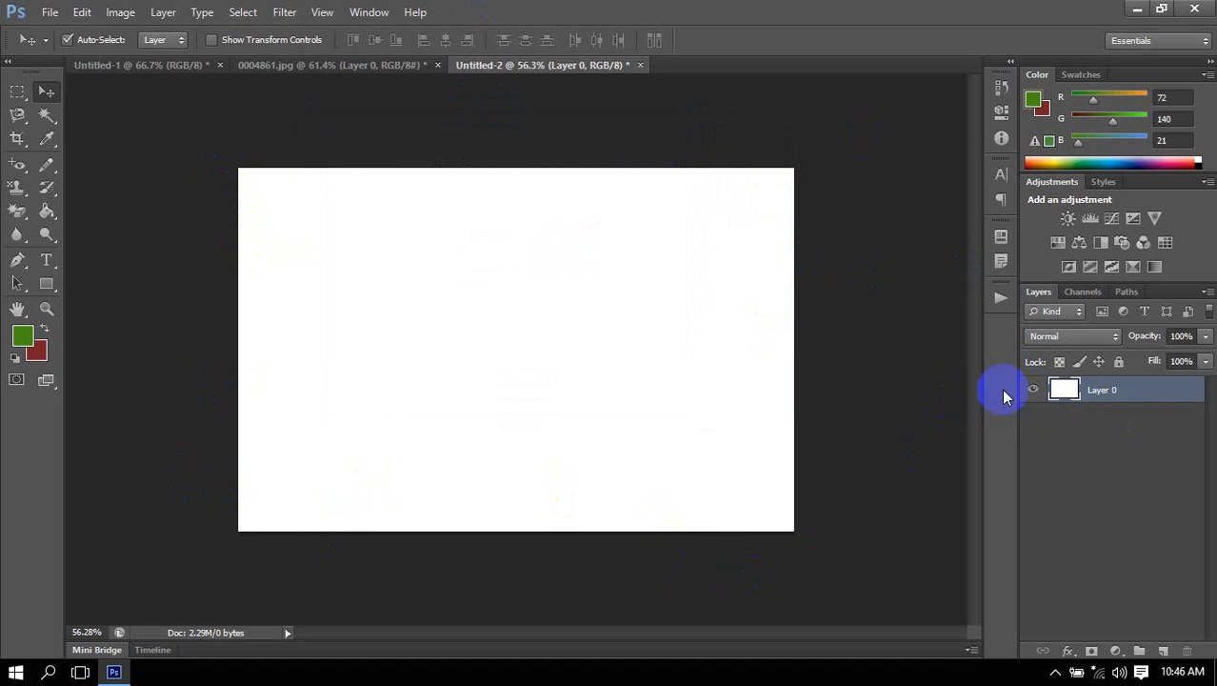
# Hide Layer 0, then in Canvas Size switch the units to inches and back to pixels.
pyautogui.click(1033, 390)
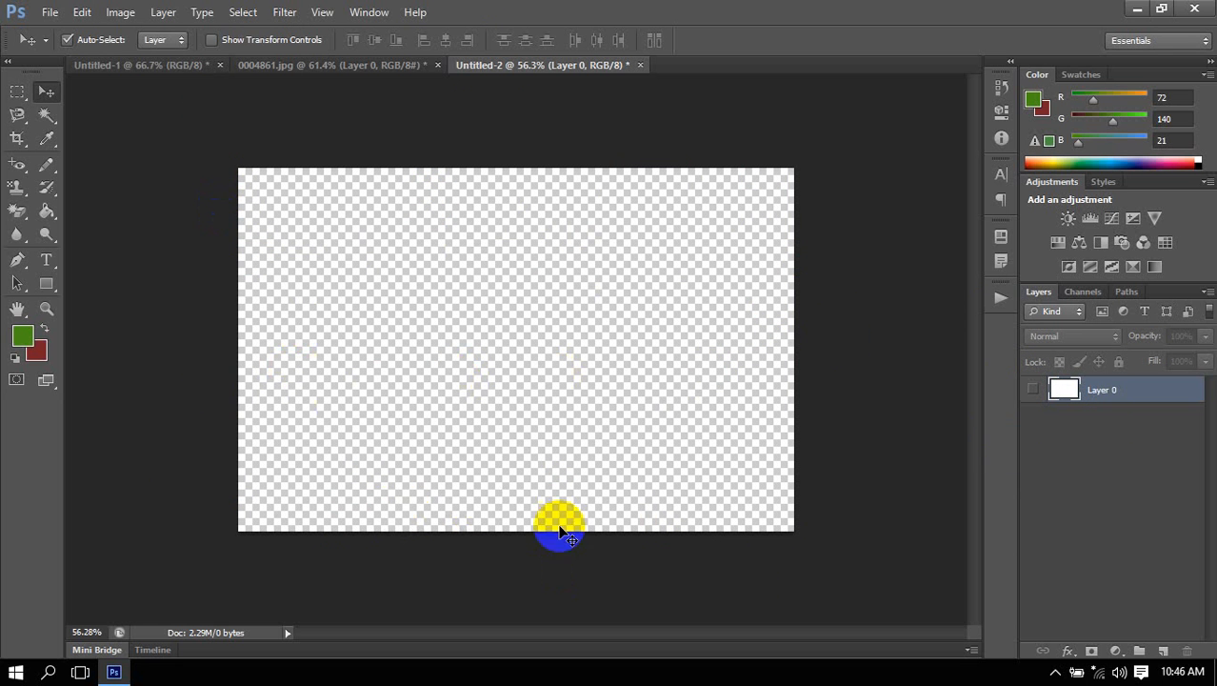
pyautogui.click(120, 13)
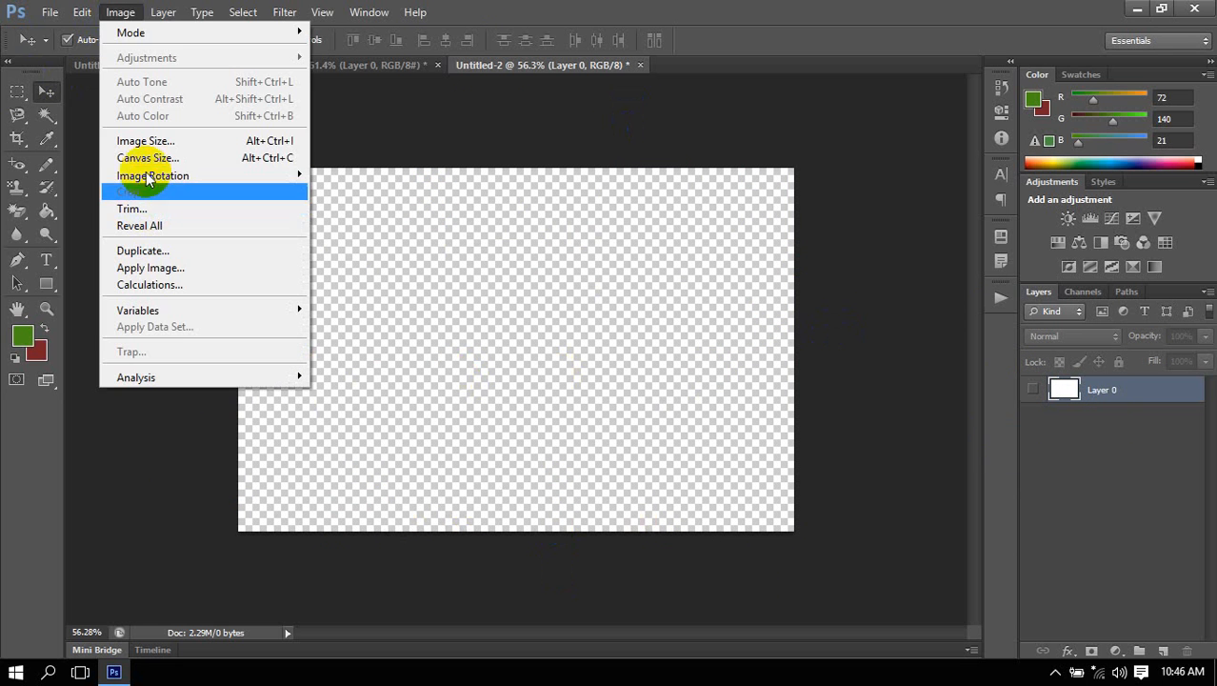
pyautogui.click(150, 158)
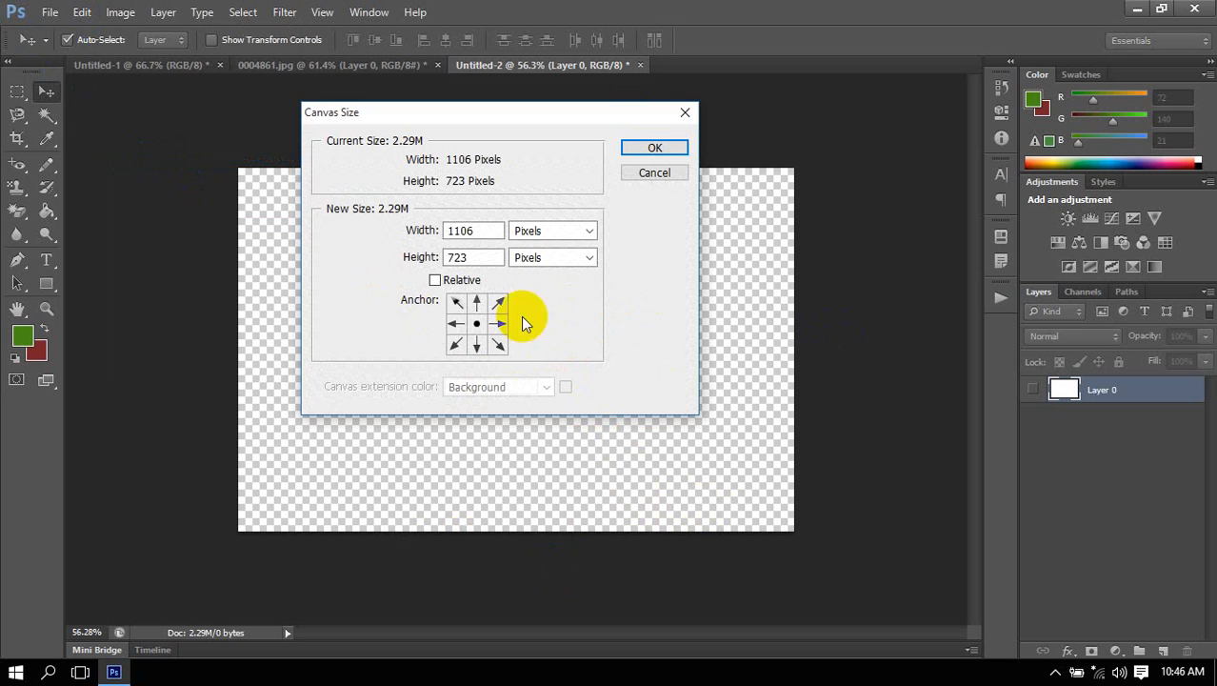
pyautogui.click(560, 231)
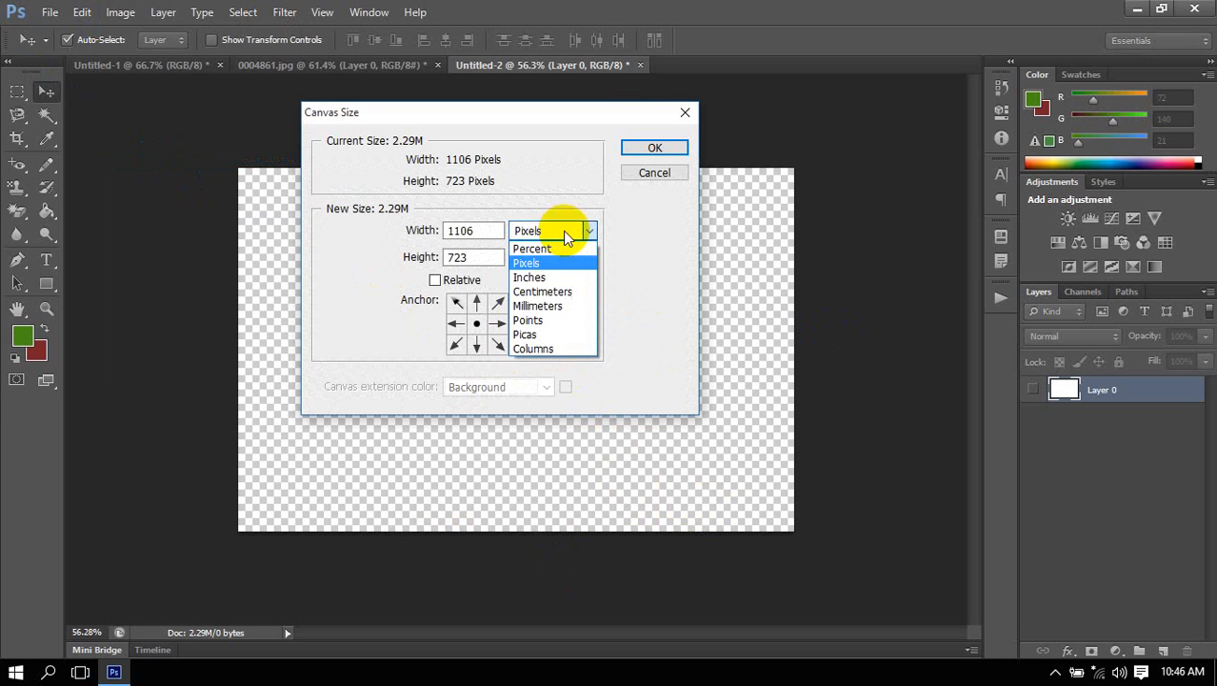
pyautogui.click(551, 277)
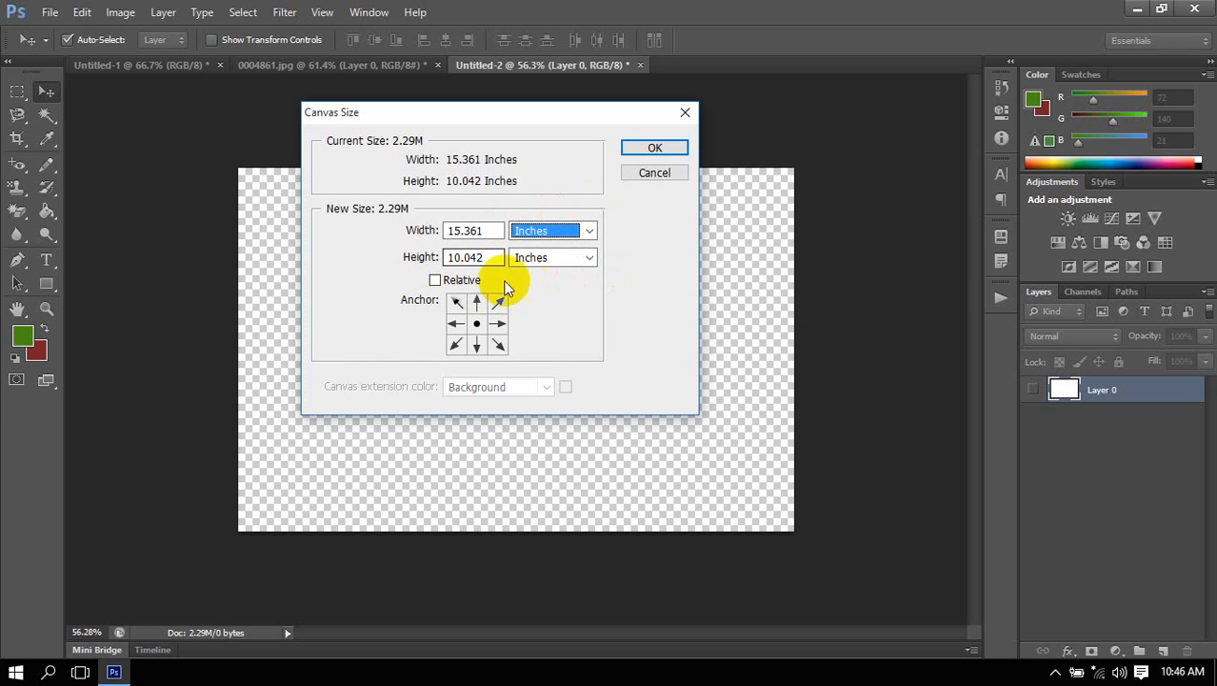
pyautogui.click(564, 230)
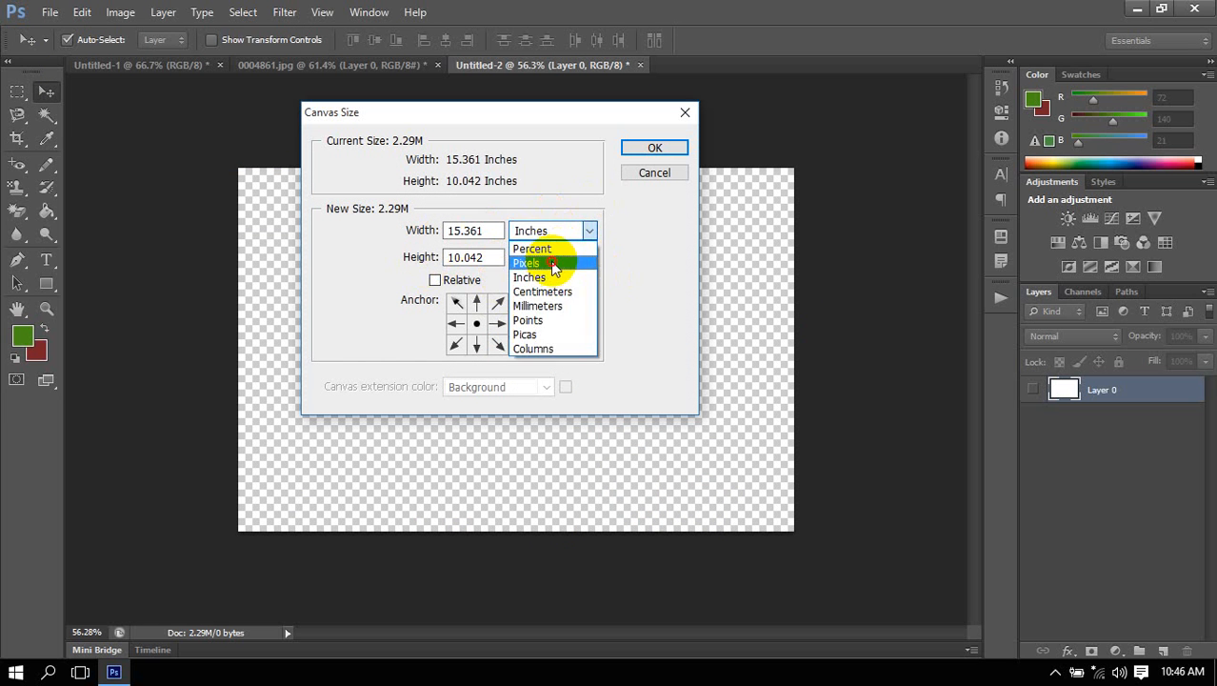
pyautogui.click(551, 265)
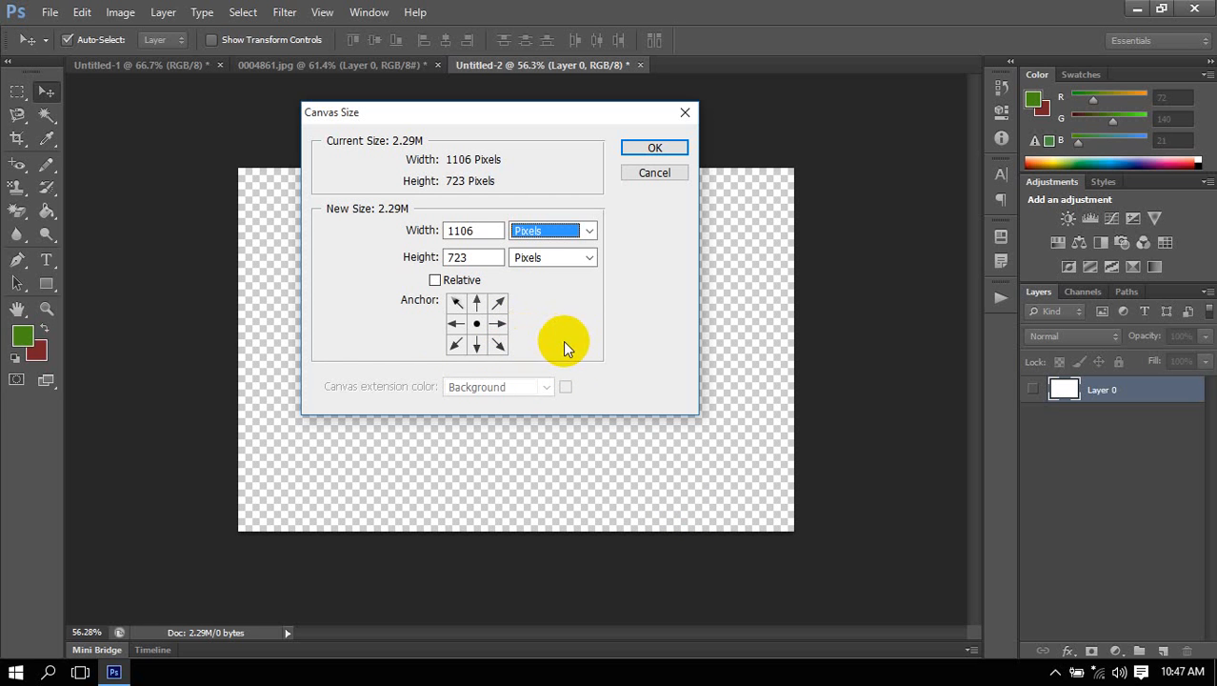
# Set the canvas height to 750 pixels, apply it, and show Layer 0 again.
pyautogui.click(487, 254)
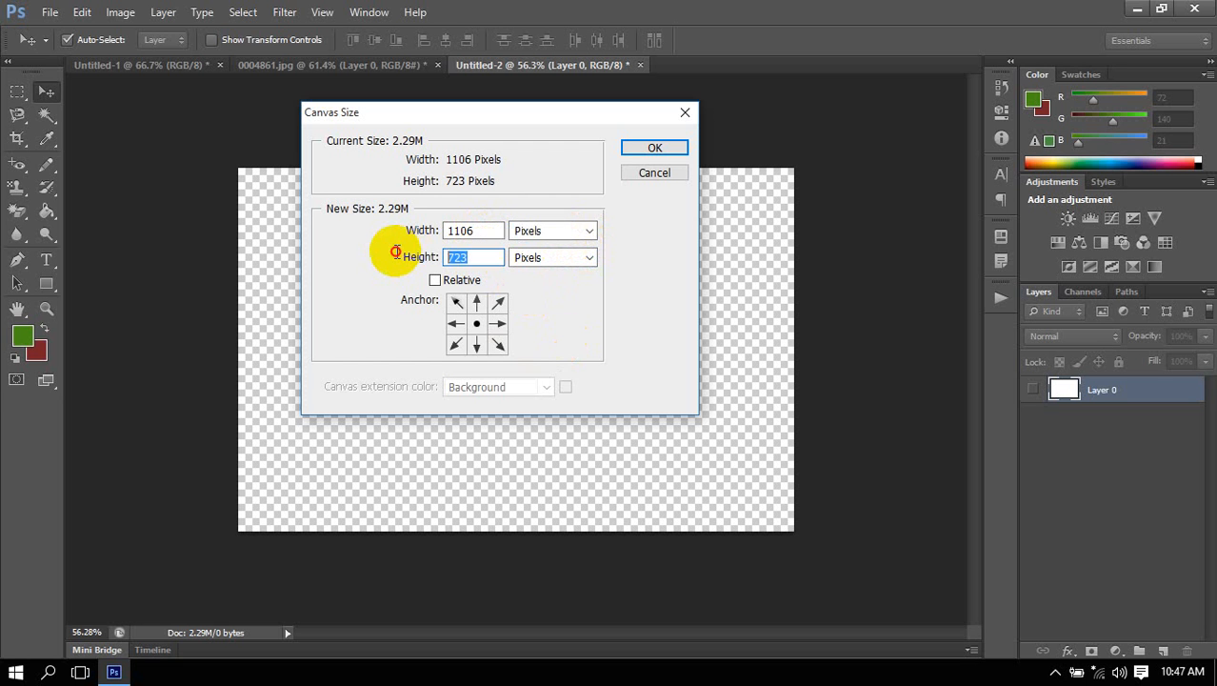
pyautogui.write('750')
pyautogui.click(654, 149)
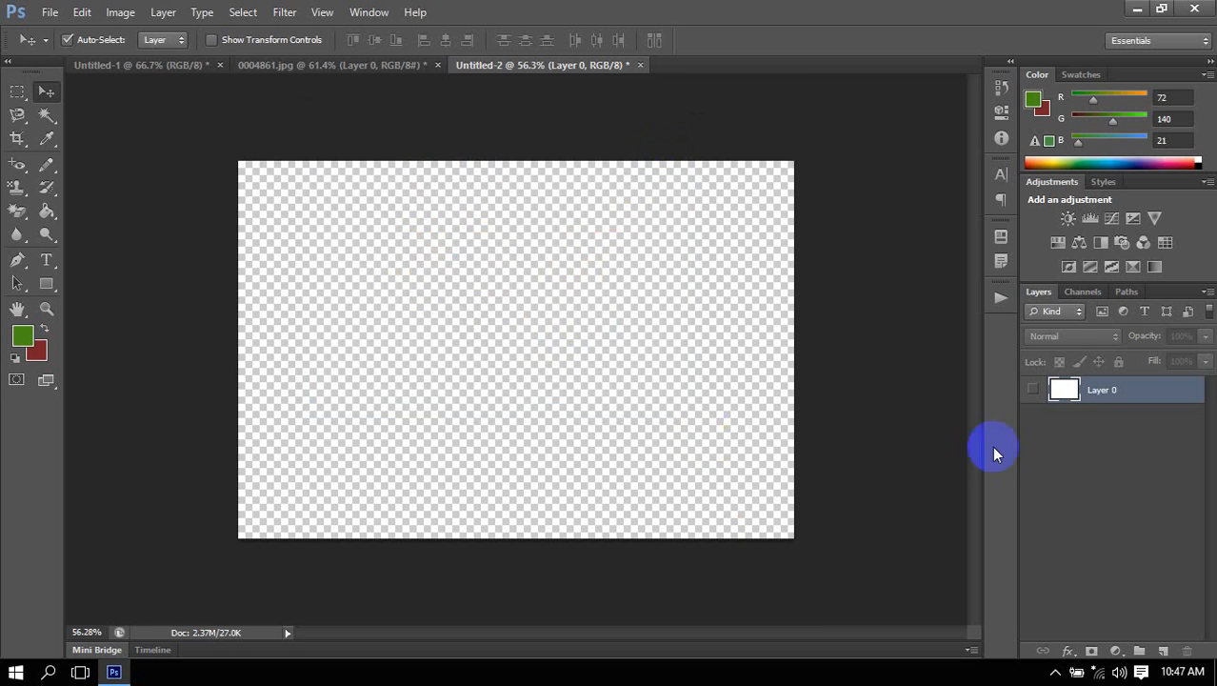
pyautogui.click(1035, 389)
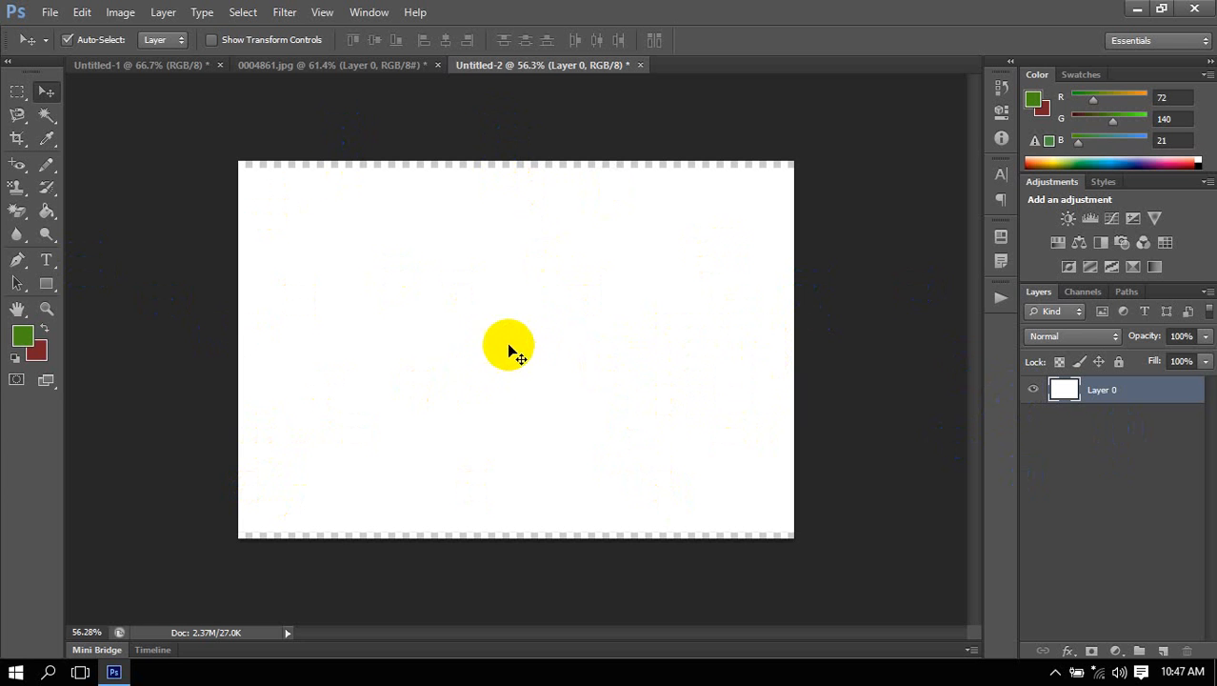
# Examine the pixel dimensions, document size and resolution in Image Size, and leave without changing anything.
pyautogui.click(119, 14)
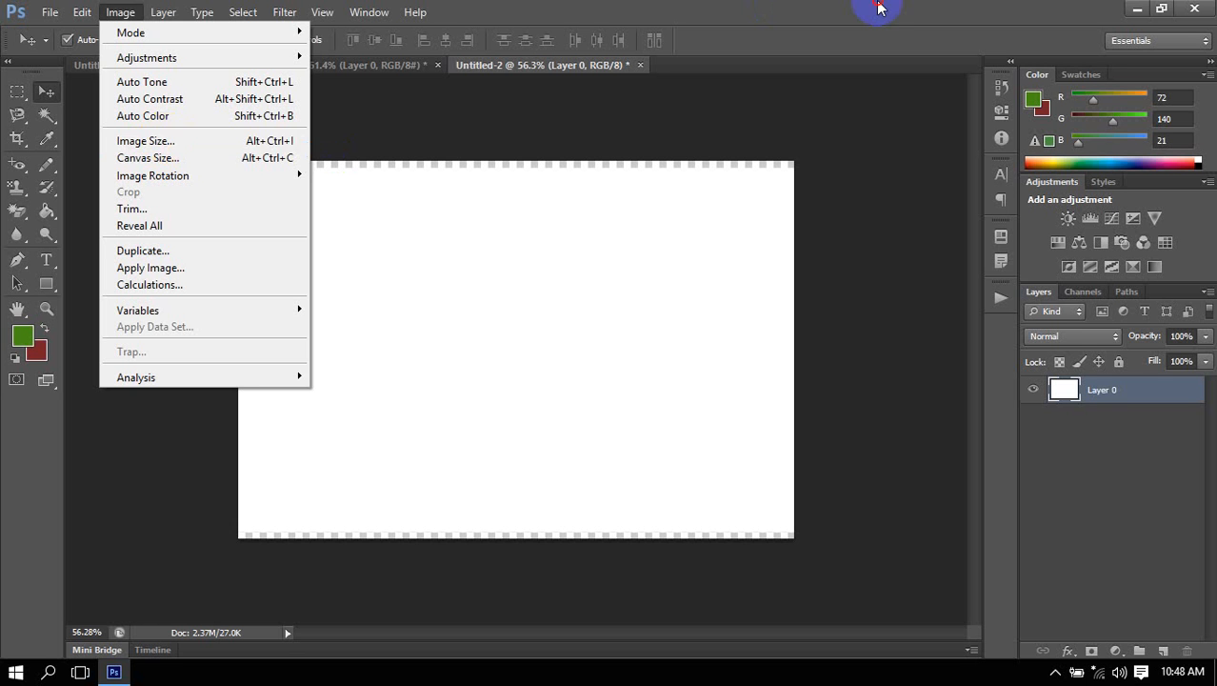
pyautogui.click(562, 377)
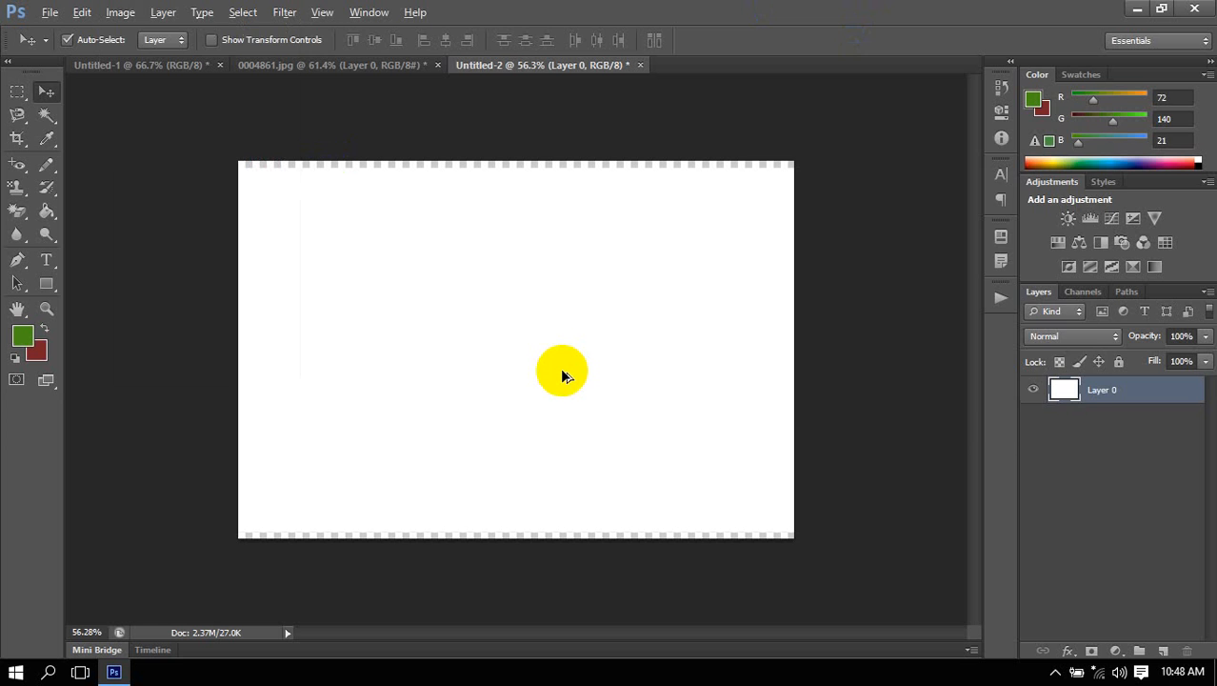
pyautogui.hotkey('ctrl', 'l')
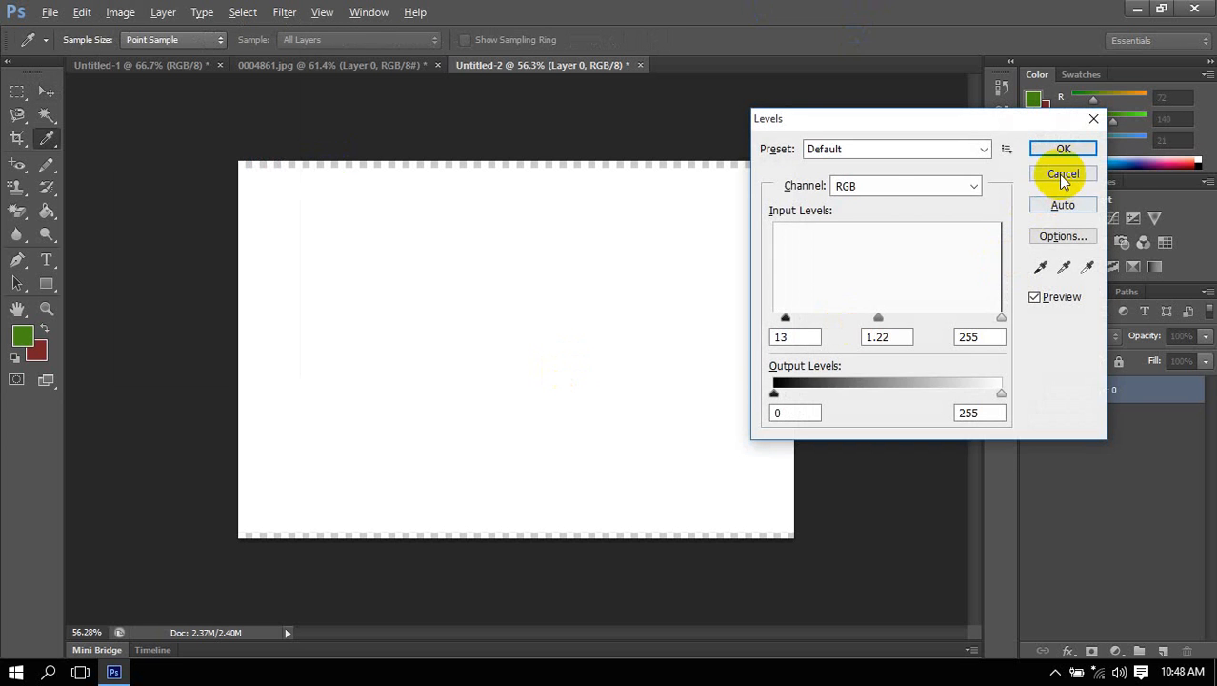
pyautogui.click(1063, 175)
pyautogui.hotkey('ctrl', 'alt', 'i')
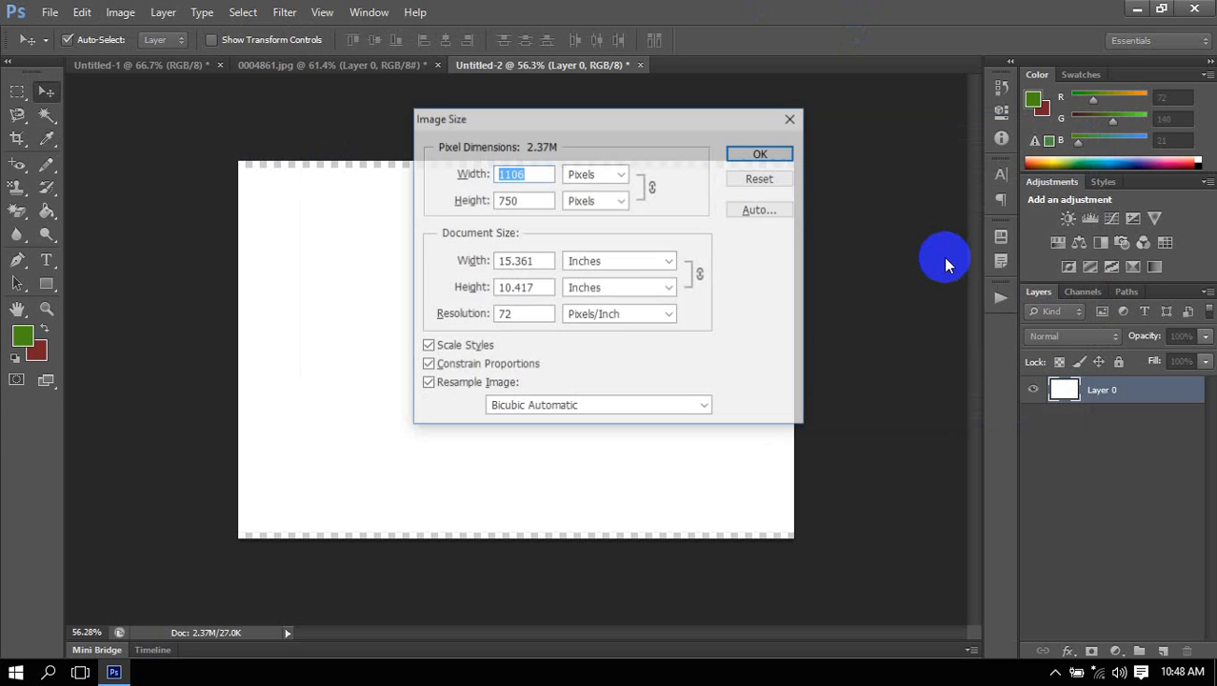
pyautogui.moveTo(702, 128); pyautogui.dragTo(632, 130)
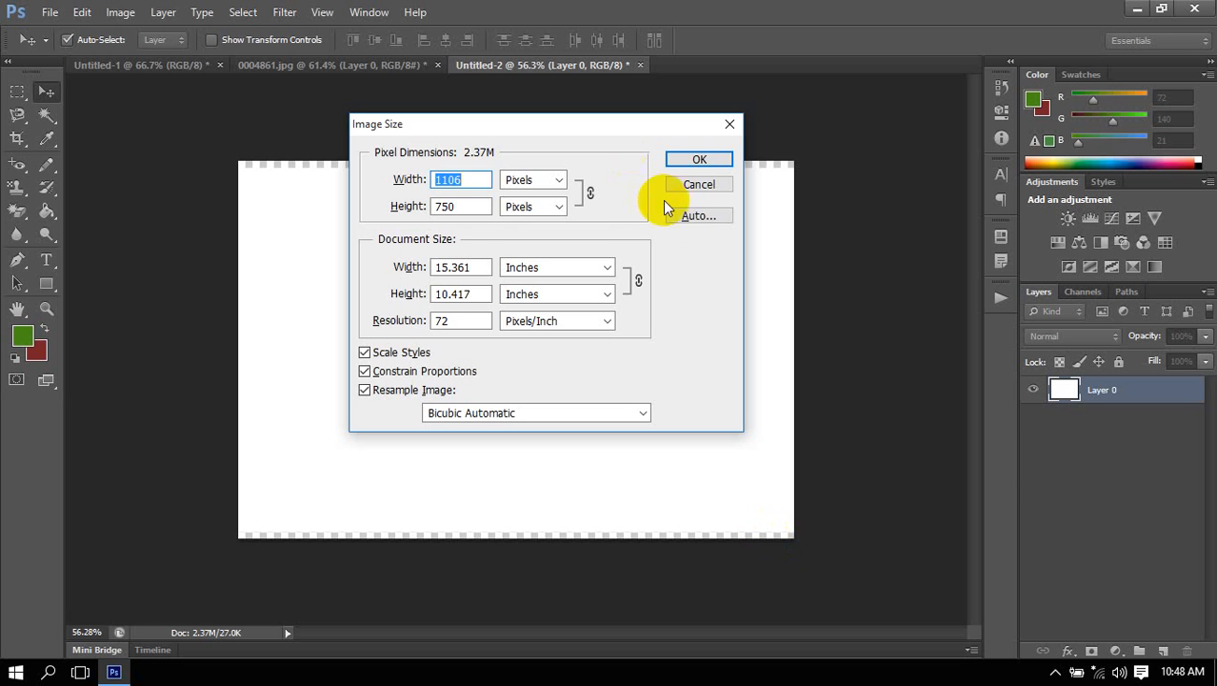
pyautogui.click(700, 187)
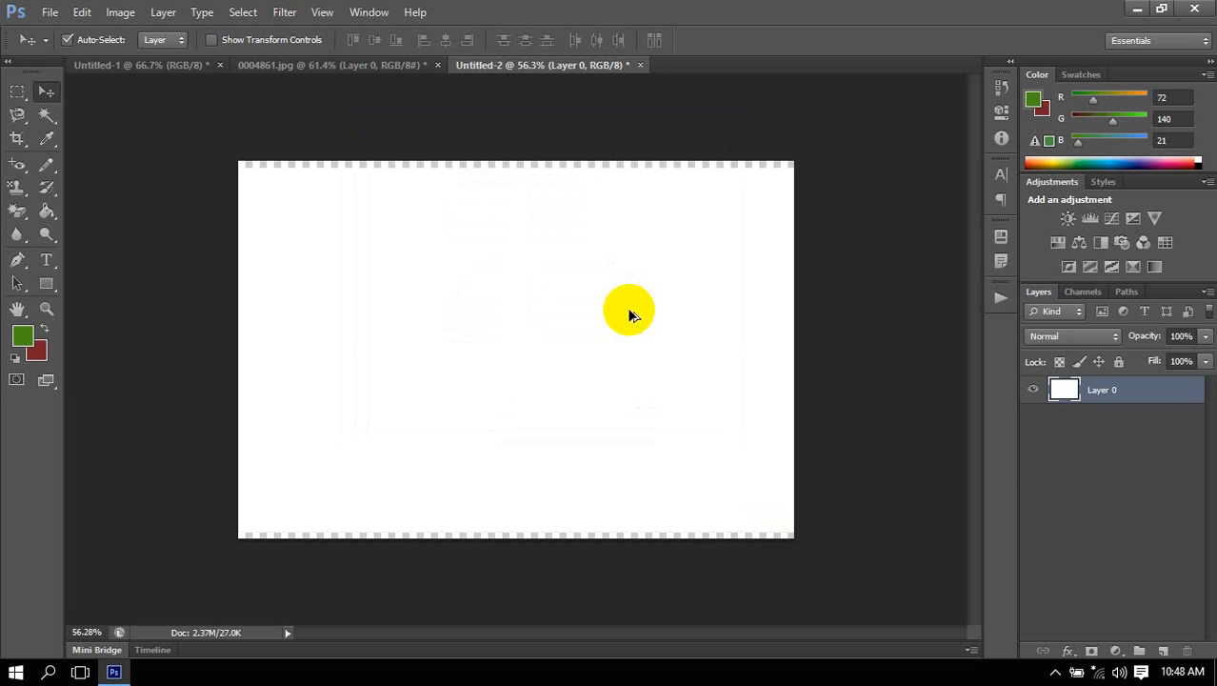
# Undo the canvas height change and turn on the visibility of Layer 0.
pyautogui.hotkey('ctrl', 'z')
pyautogui.click(1112, 478)
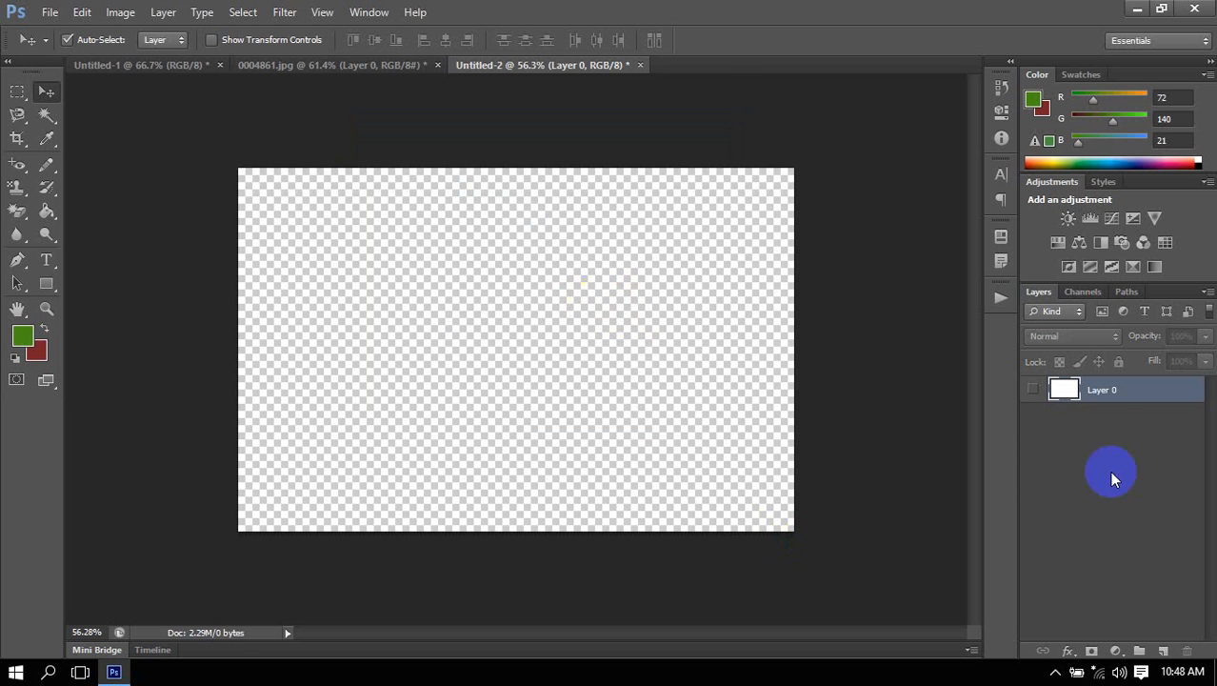
pyautogui.click(1033, 389)
# Draw a full-width rectangle shape about 1108 by 408 px across the middle of the canvas and hide Layer 0.
pyautogui.click(47, 285)
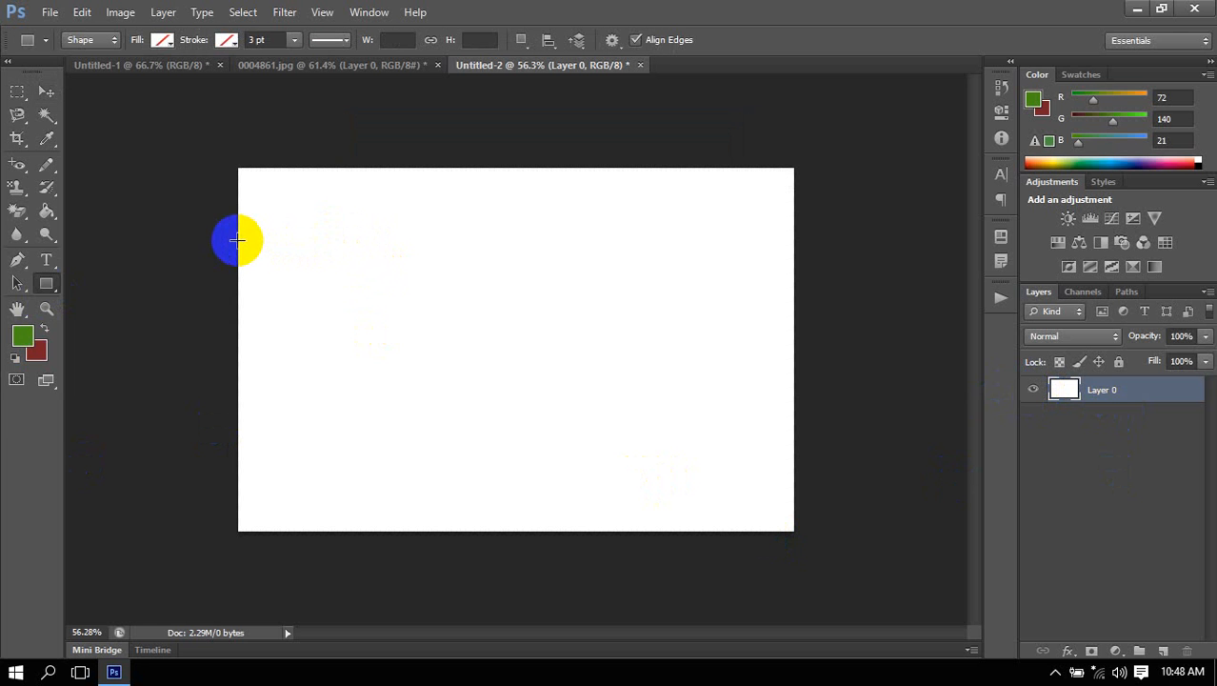
pyautogui.moveTo(238, 240); pyautogui.dragTo(799, 445)
pyautogui.click(1032, 425)
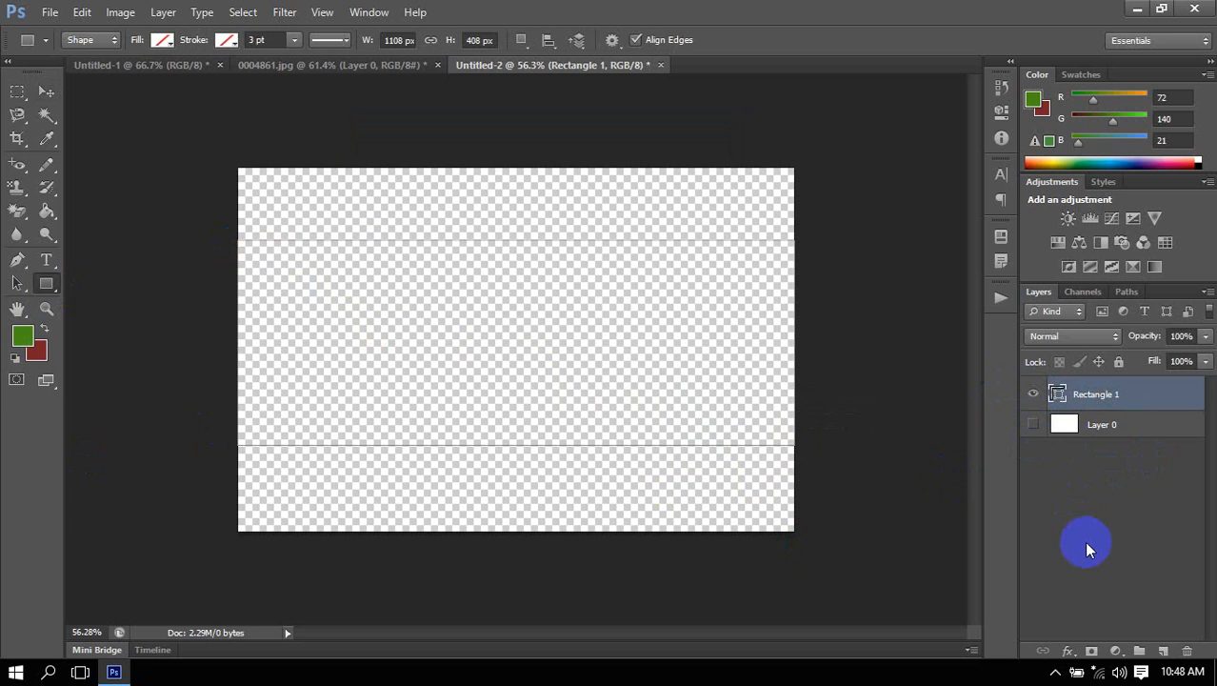
# Give the new rectangle a solid fill in the green foreground color.
pyautogui.click(160, 49)
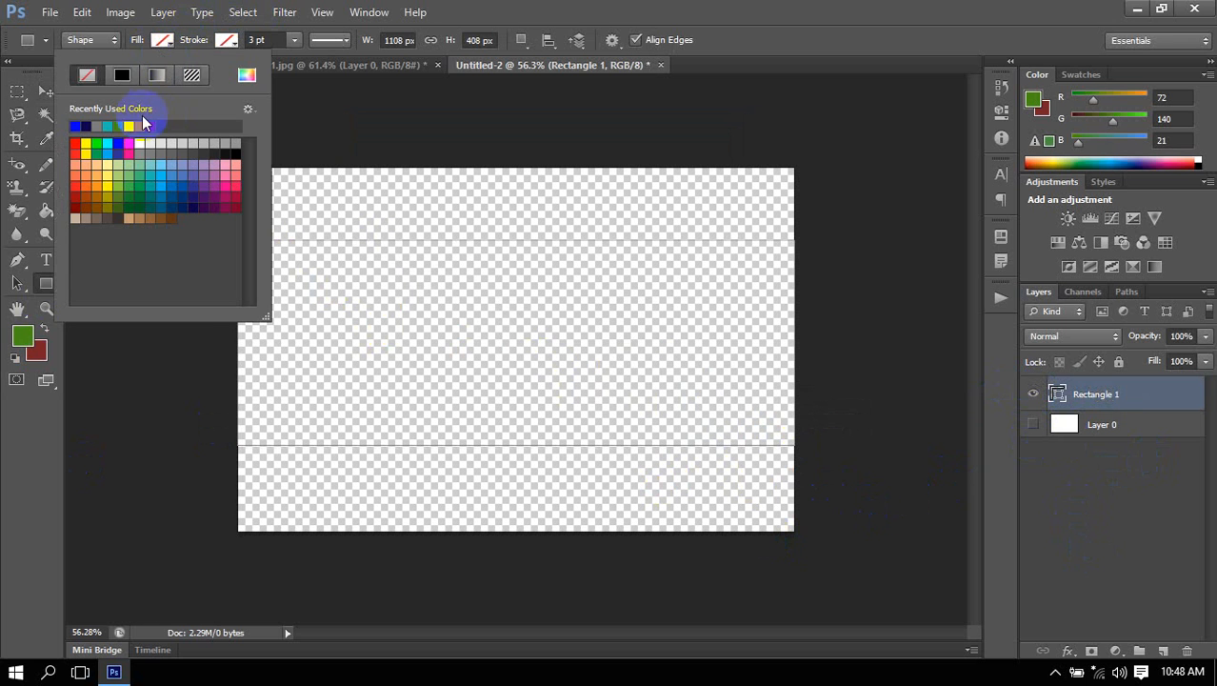
pyautogui.click(127, 81)
pyautogui.click(740, 264)
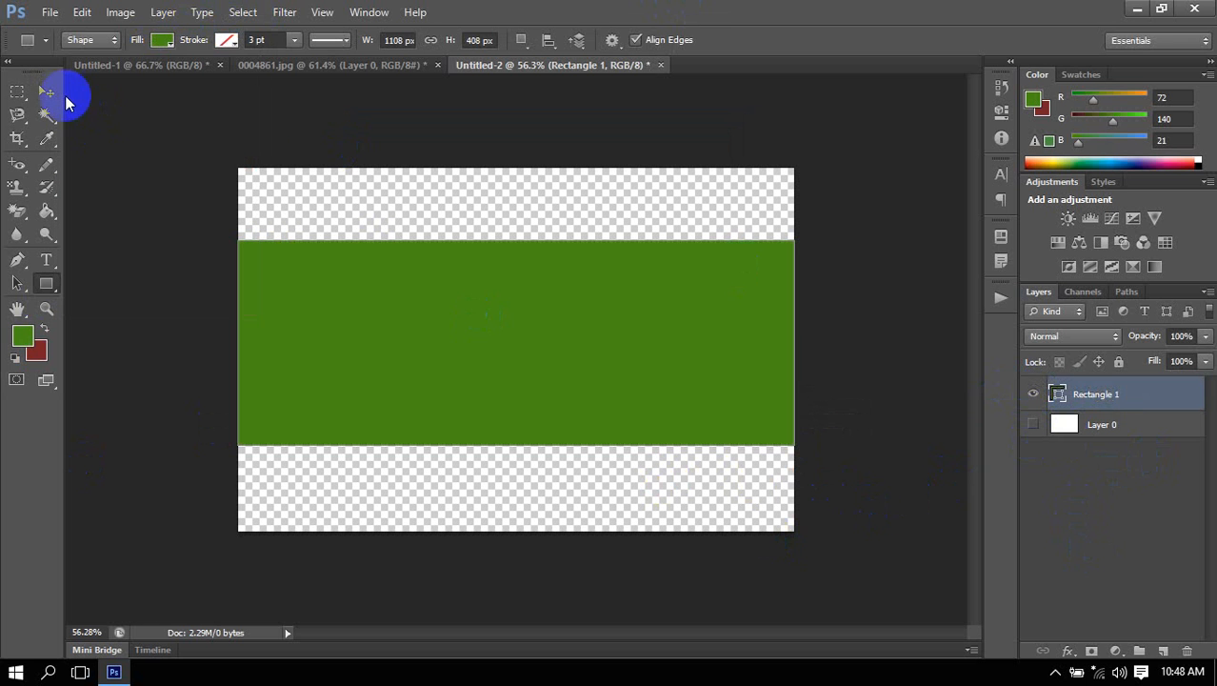
# Use Free Transform to stretch the green rectangle vertically to about 177% so it covers the whole canvas.
pyautogui.click(46, 92)
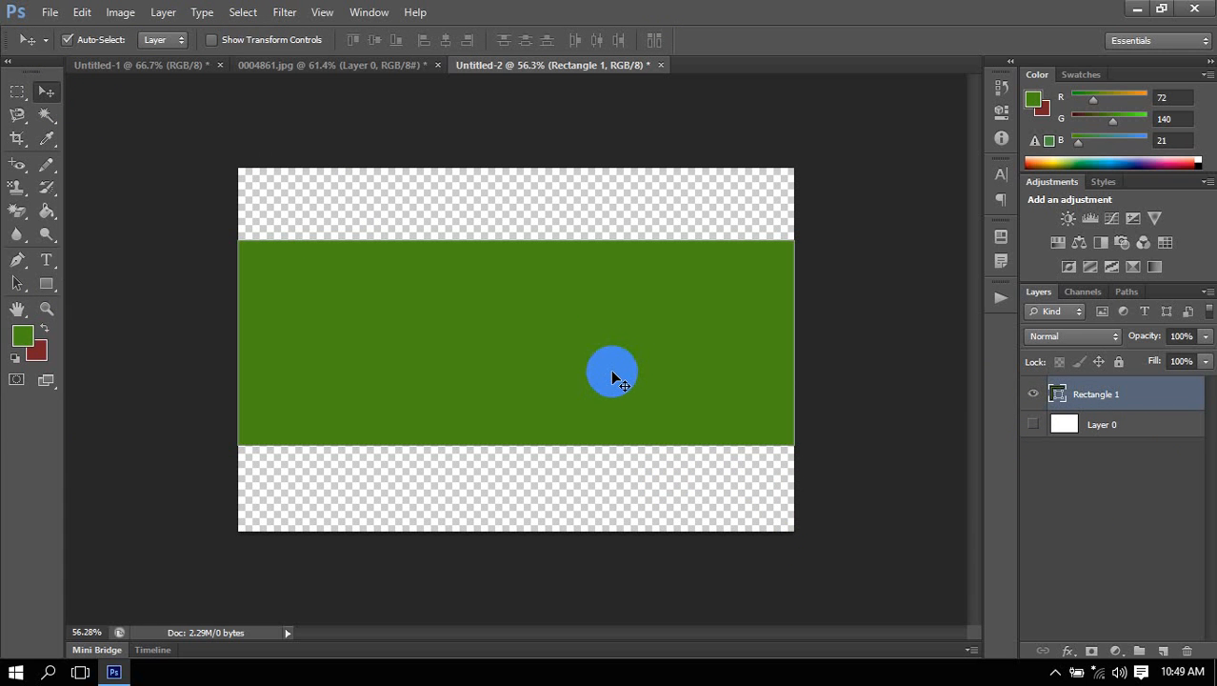
pyautogui.click(611, 371)
pyautogui.hotkey('ctrl', 't')
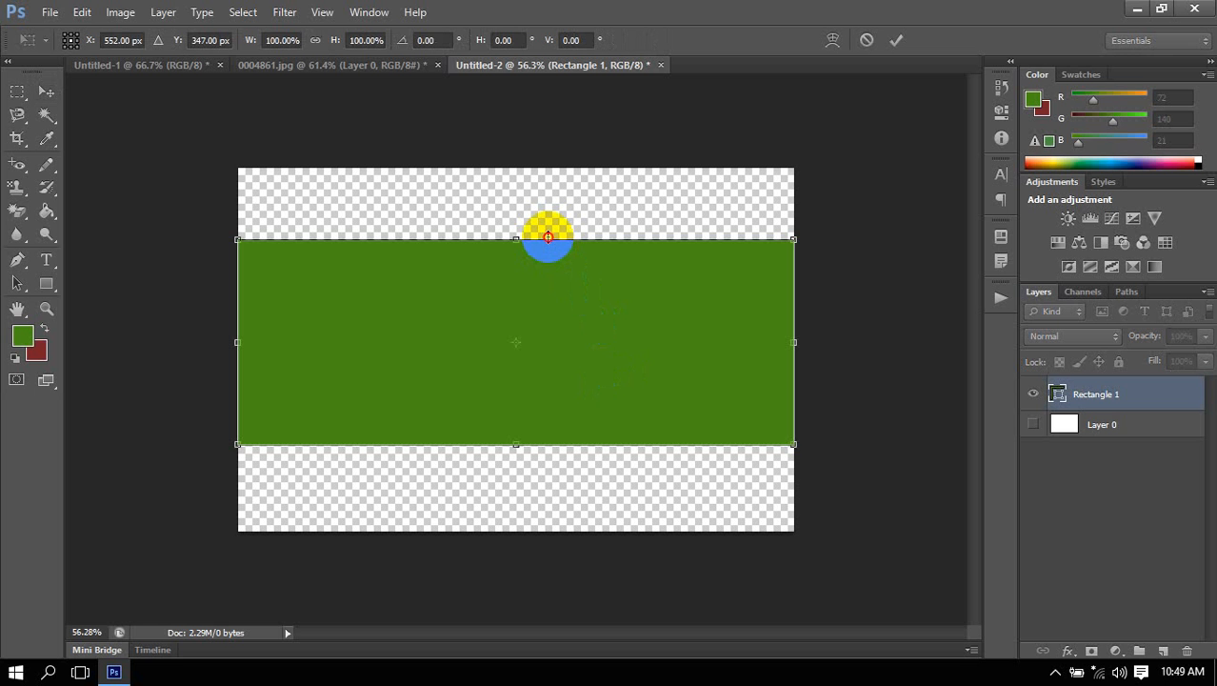
pyautogui.moveTo(545, 240); pyautogui.dragTo(558, 167)
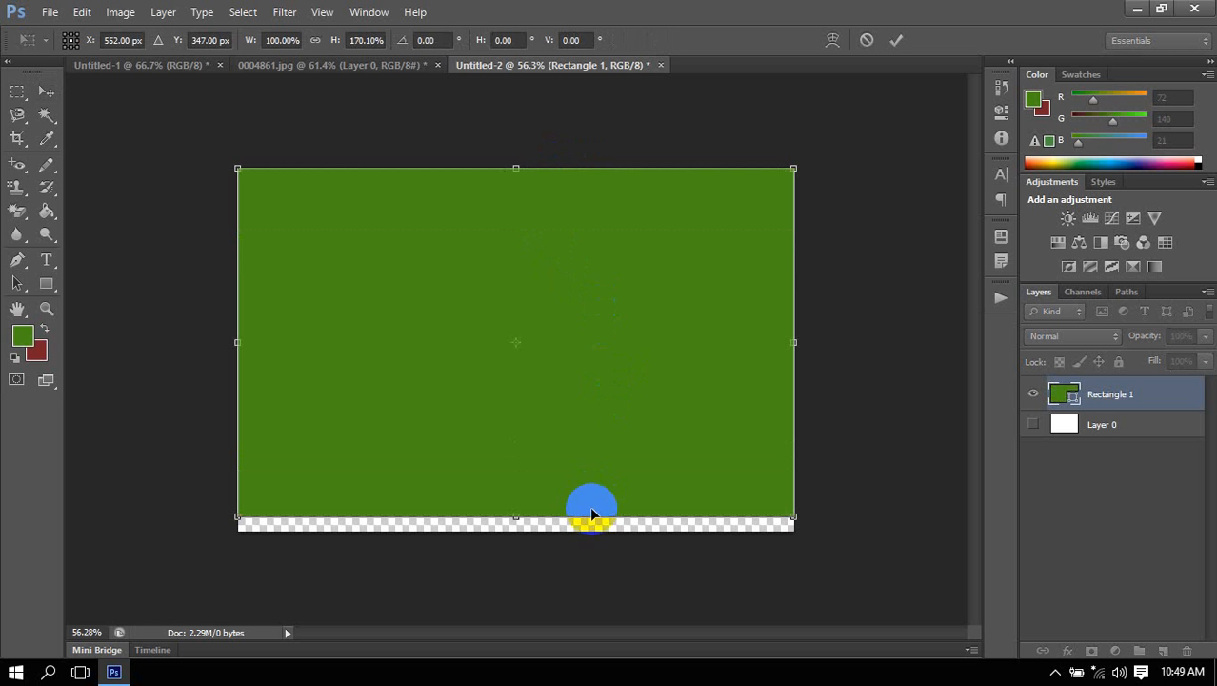
pyautogui.moveTo(596, 517); pyautogui.dragTo(595, 539)
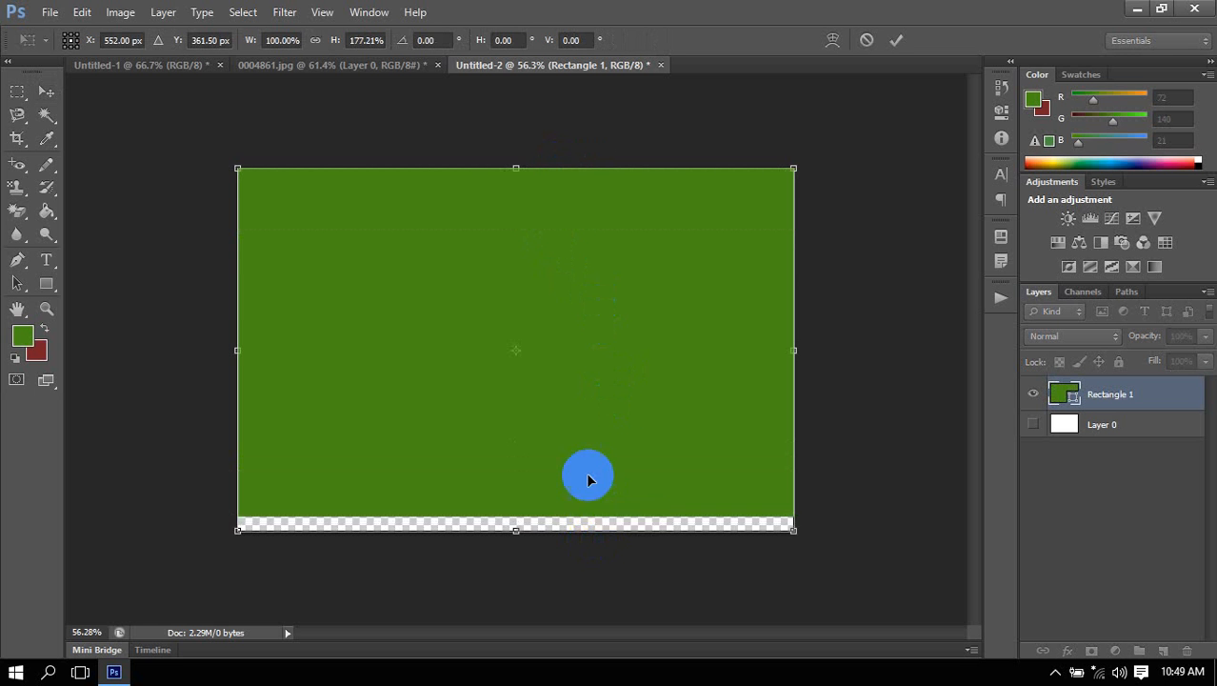
pyautogui.press('Return')
# Hide the green rectangle layer and show the white Layer 0 instead.
pyautogui.click(1034, 393)
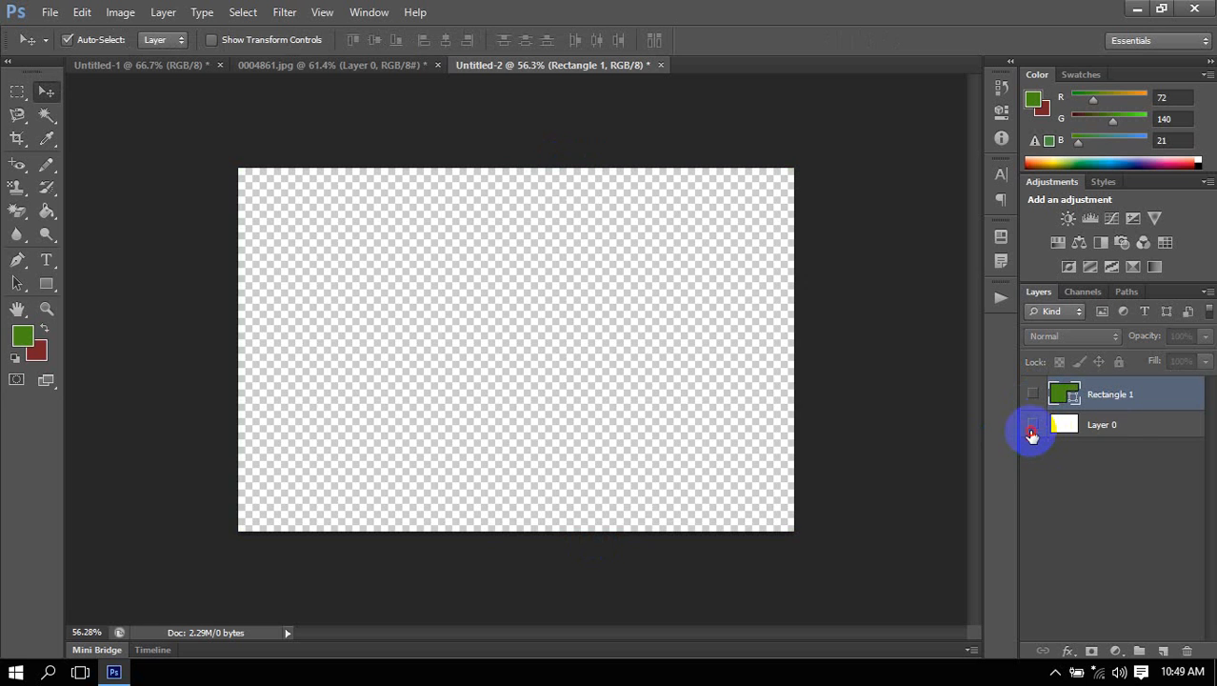
pyautogui.click(1034, 425)
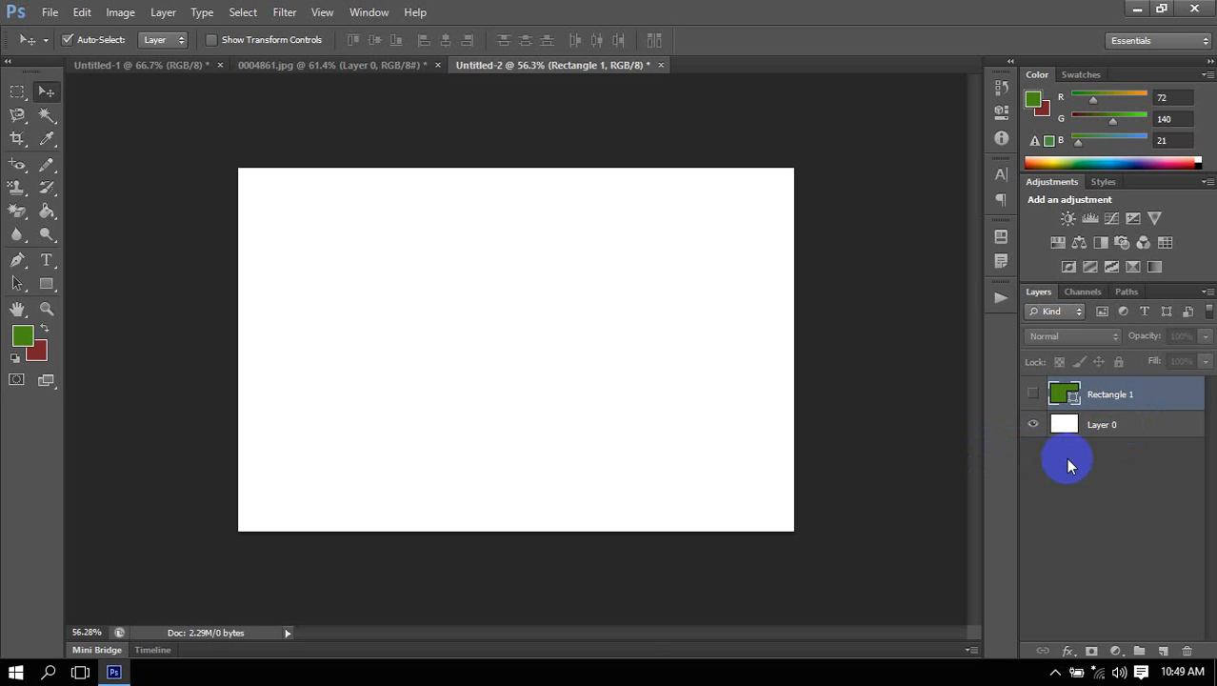
pyautogui.click(52, 288)
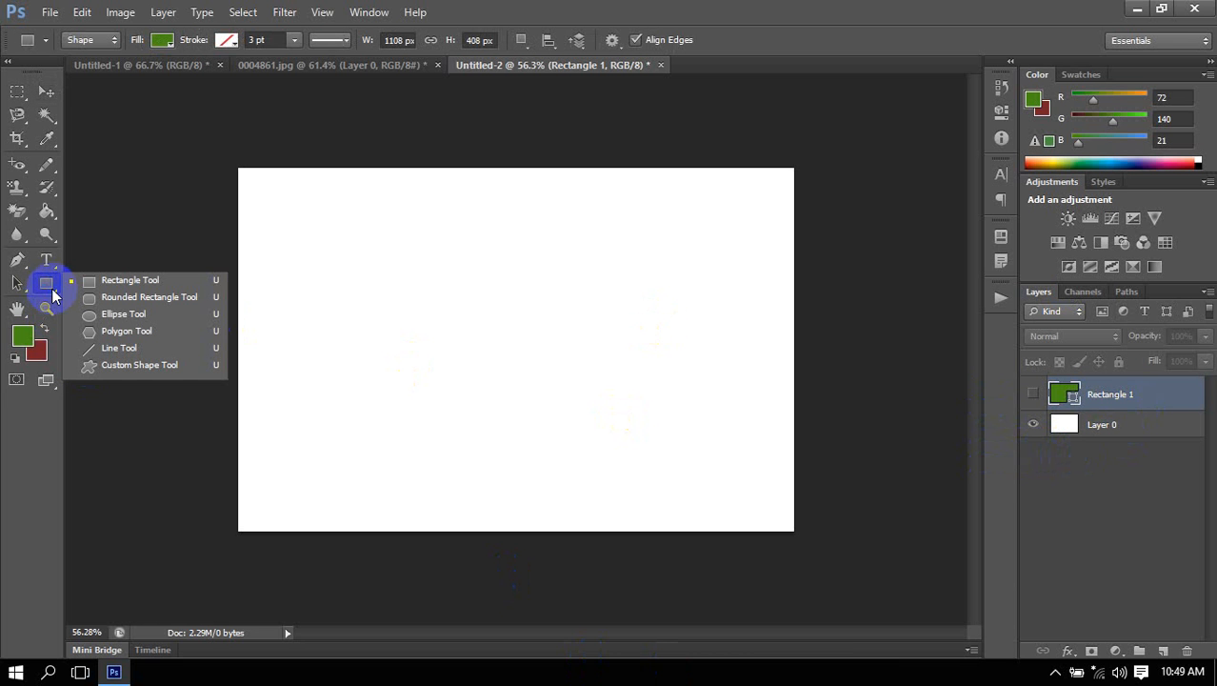
pyautogui.click(52, 289)
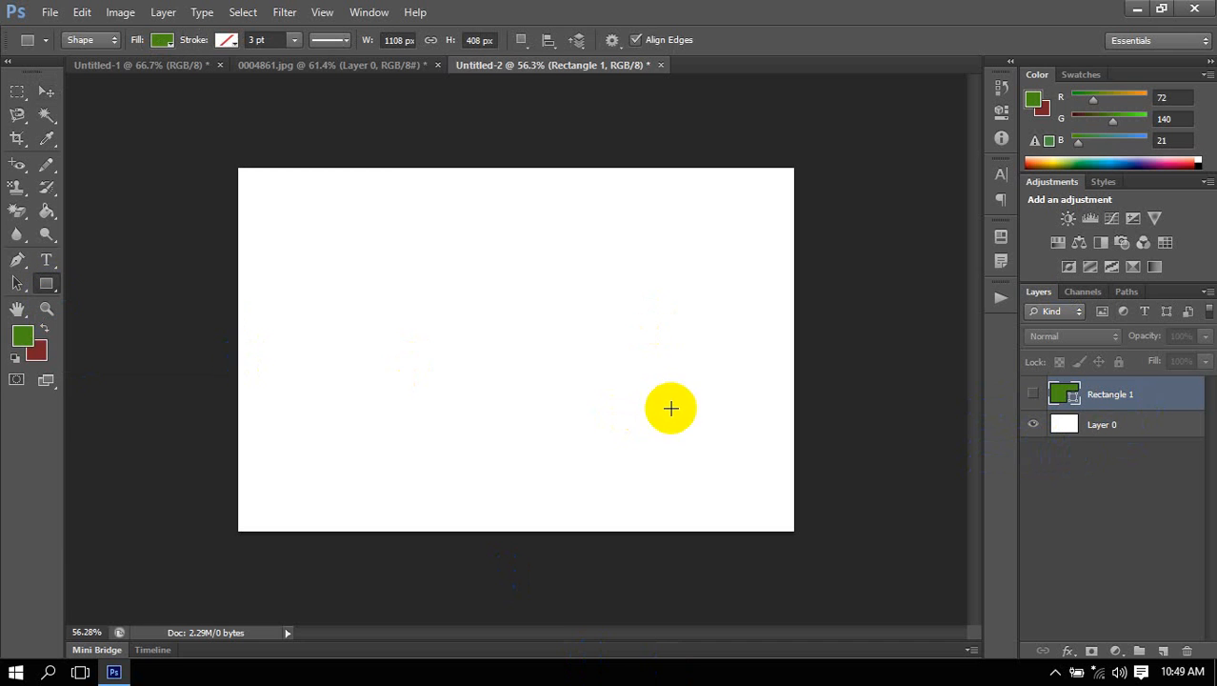
# Try to widen the canvas by 5 pixels with the Relative option of Canvas Size while the Rectangle 1 layer is selected.
pyautogui.click(117, 18)
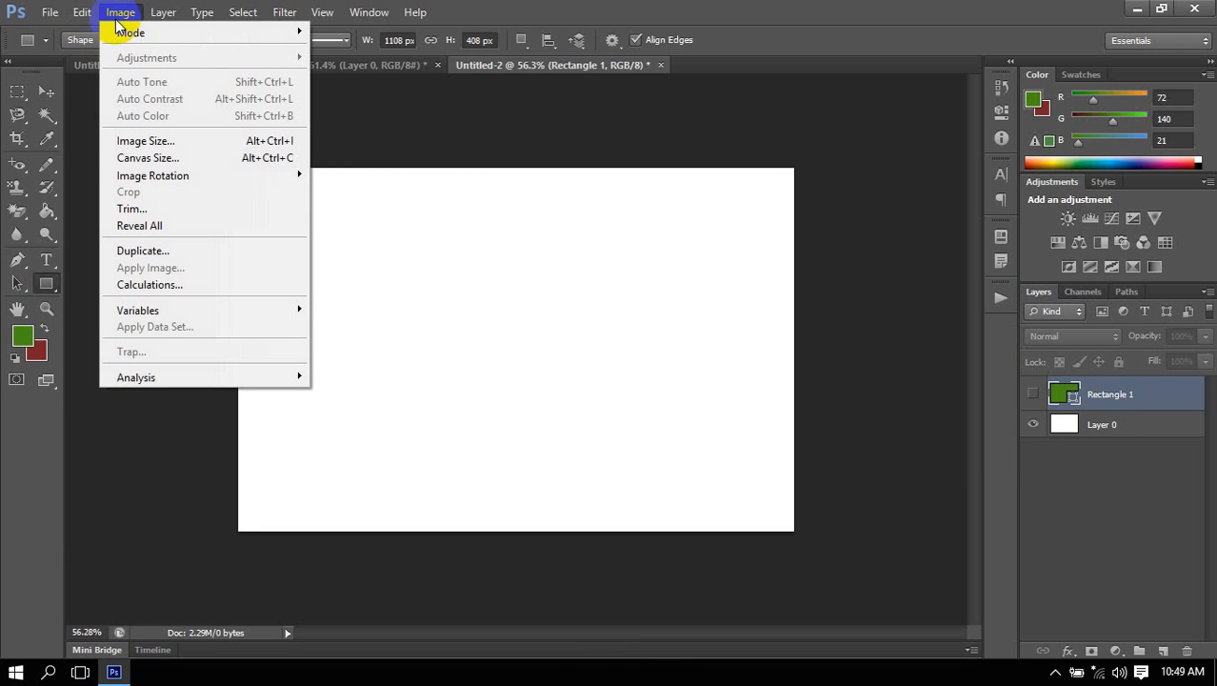
pyautogui.click(174, 157)
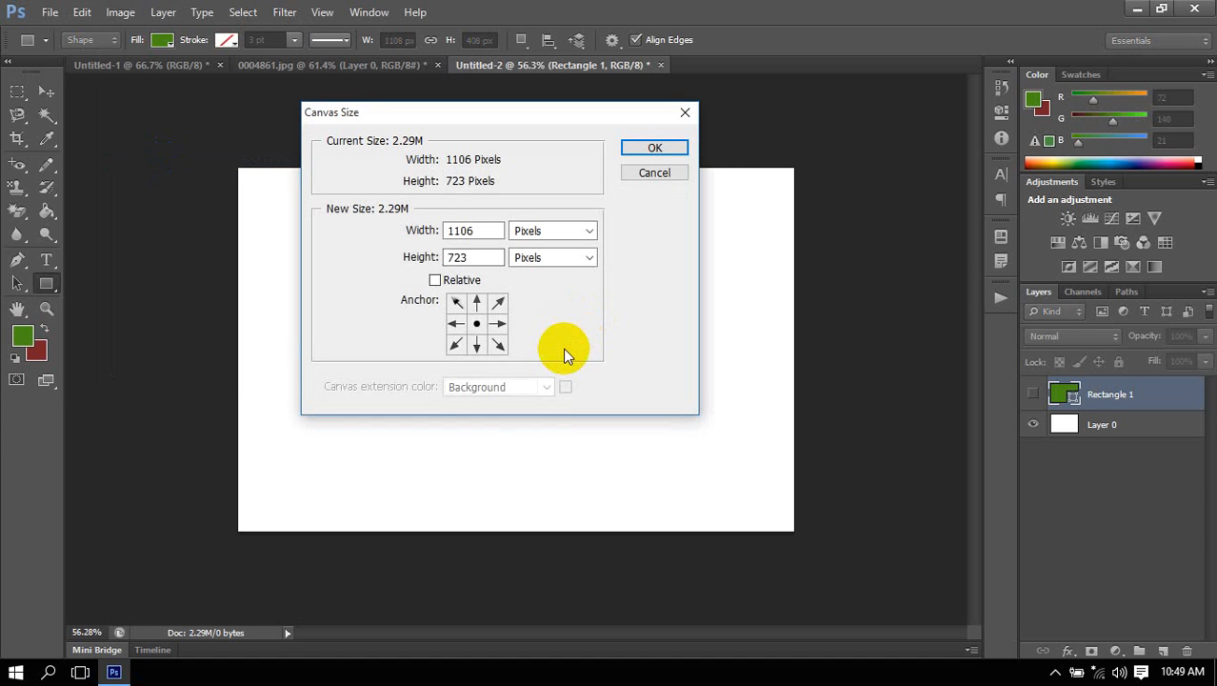
pyautogui.click(464, 284)
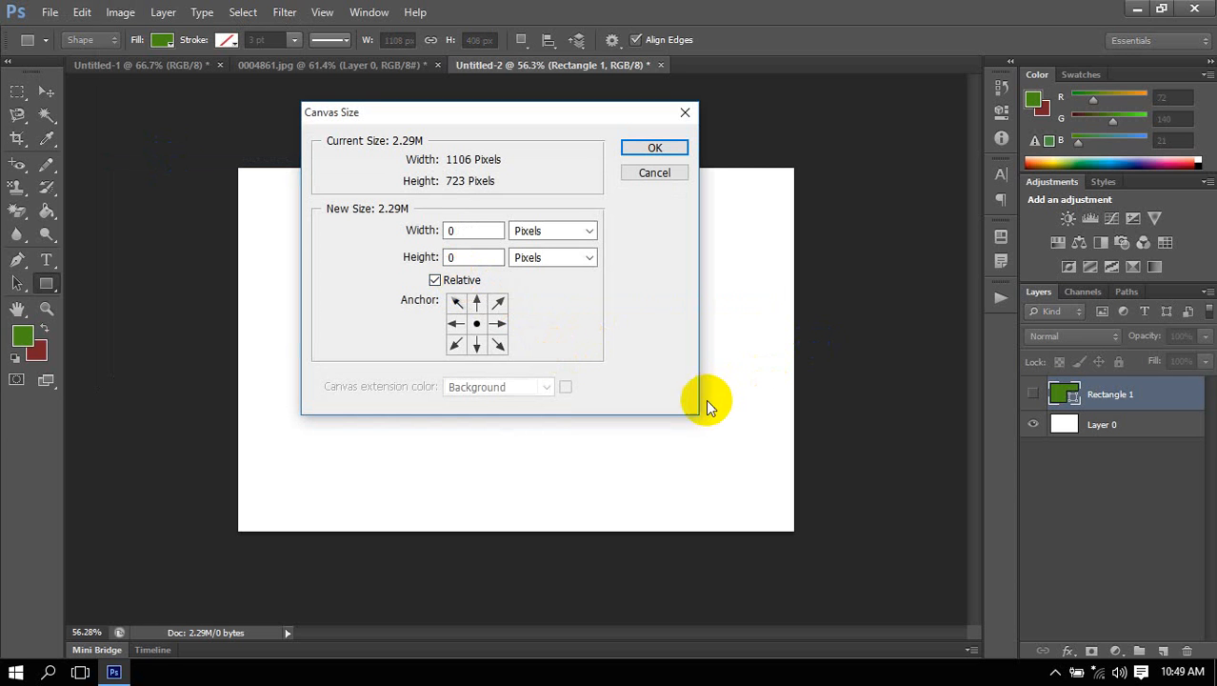
pyautogui.click(438, 280)
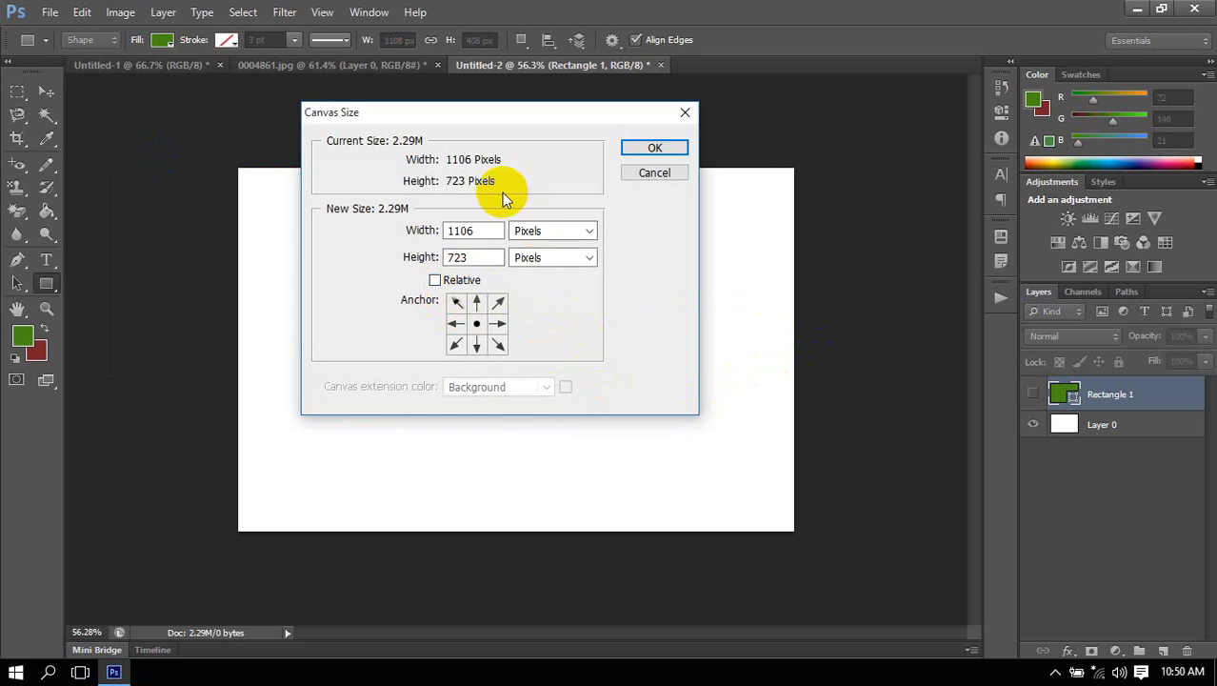
pyautogui.click(464, 282)
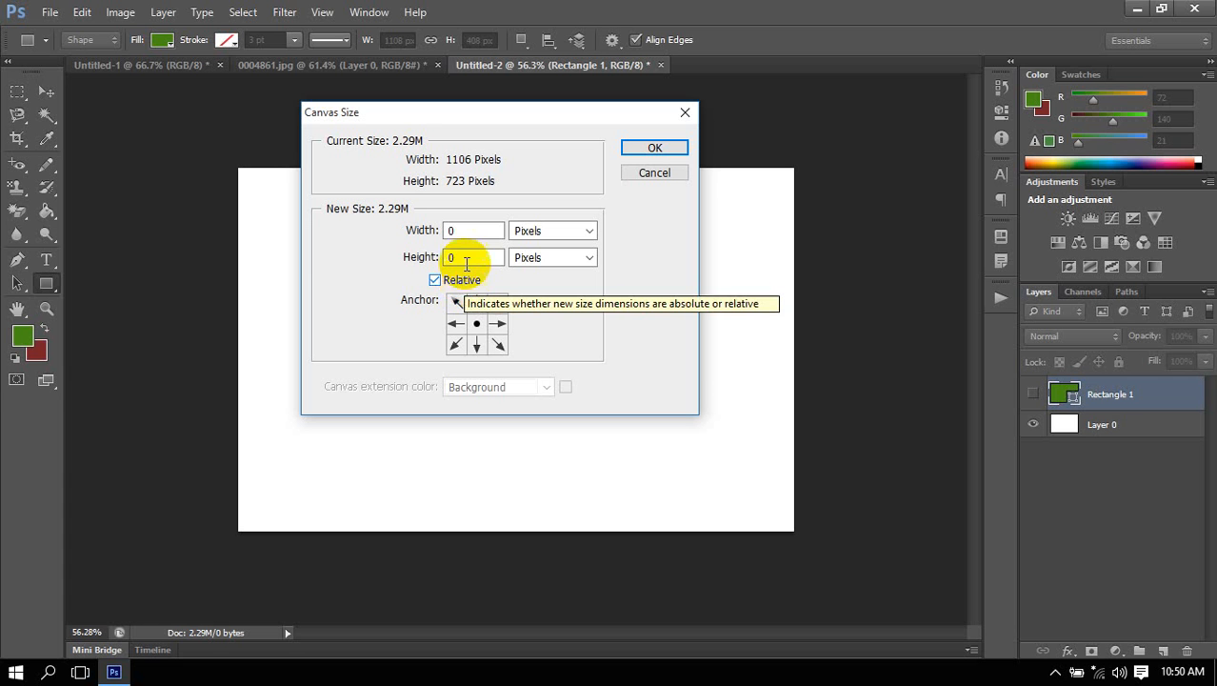
pyautogui.click(437, 280)
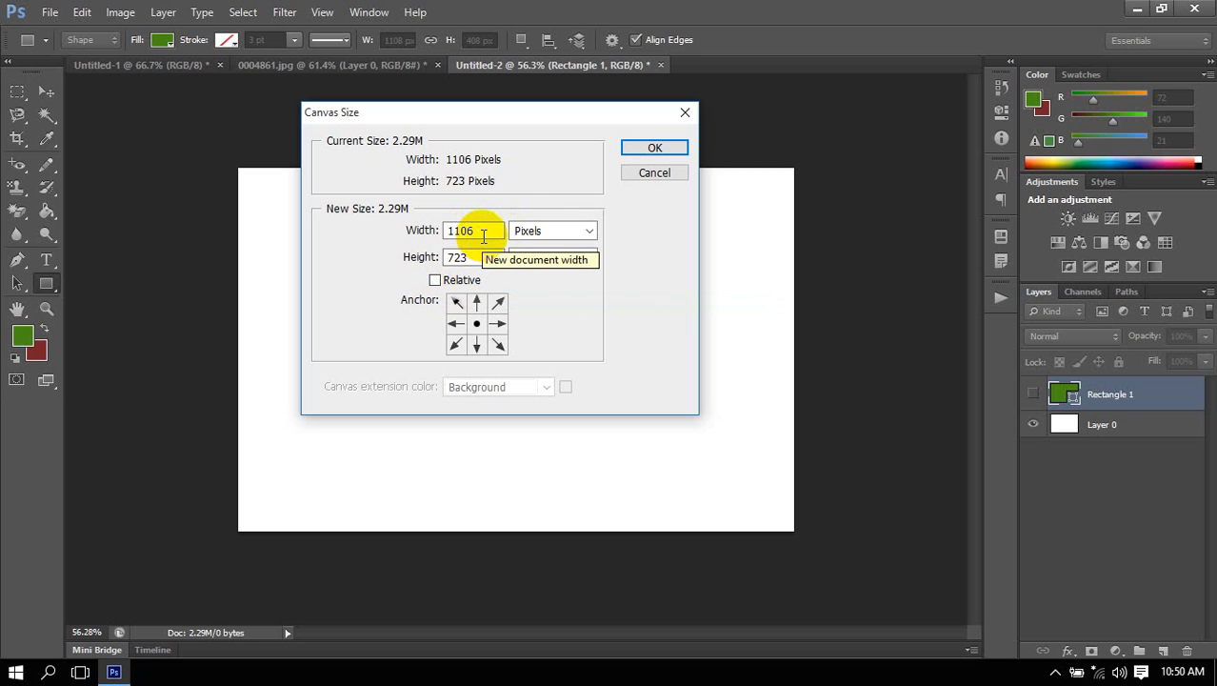
pyautogui.click(453, 280)
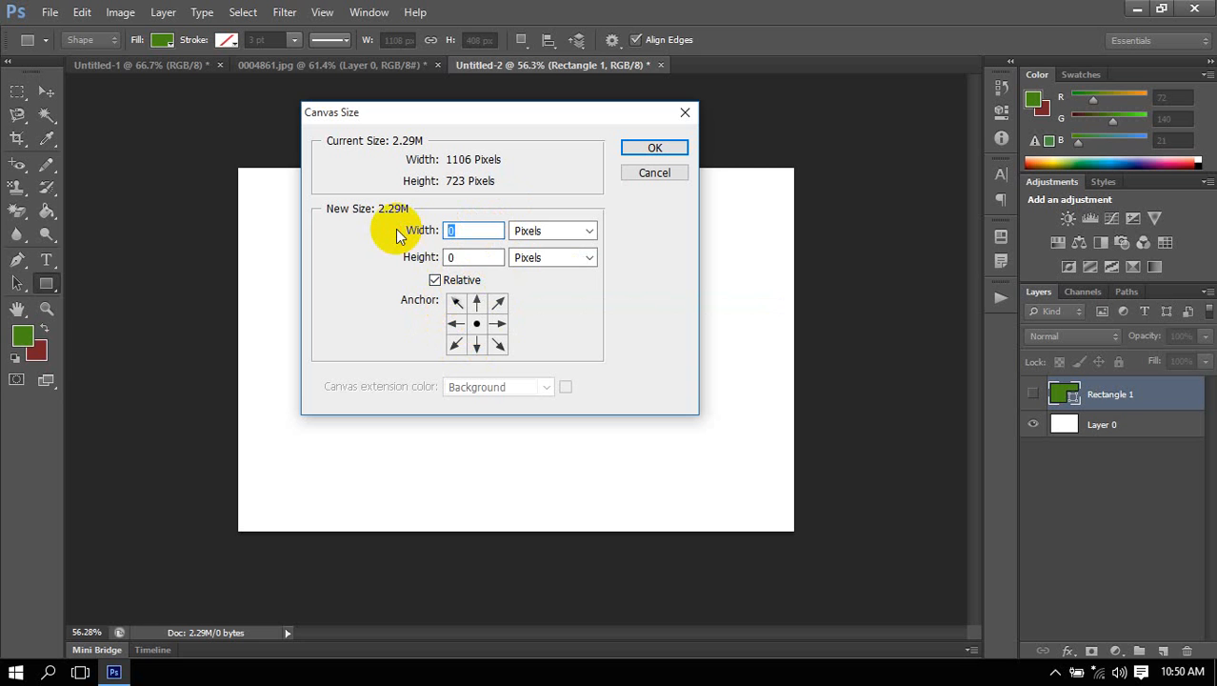
pyautogui.write('5')
pyautogui.click(632, 154)
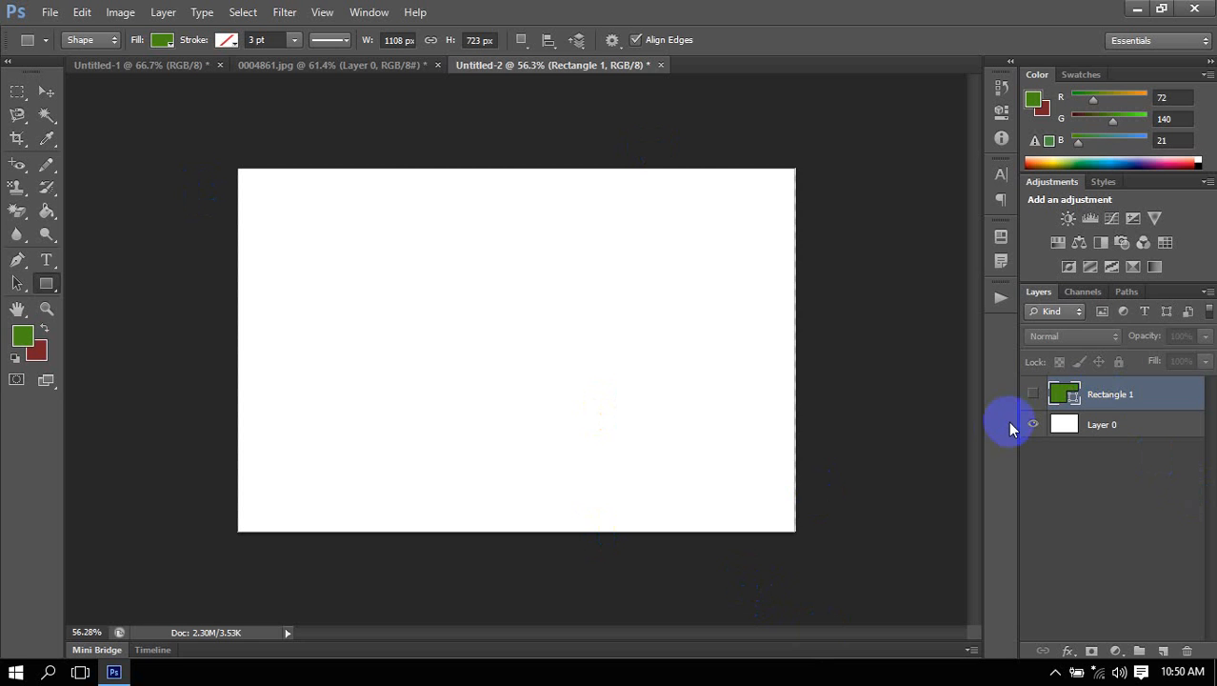
# Select Layer 0 and extend the canvas width by 5 pixels using Canvas Size with Relative enabled.
pyautogui.click(1110, 426)
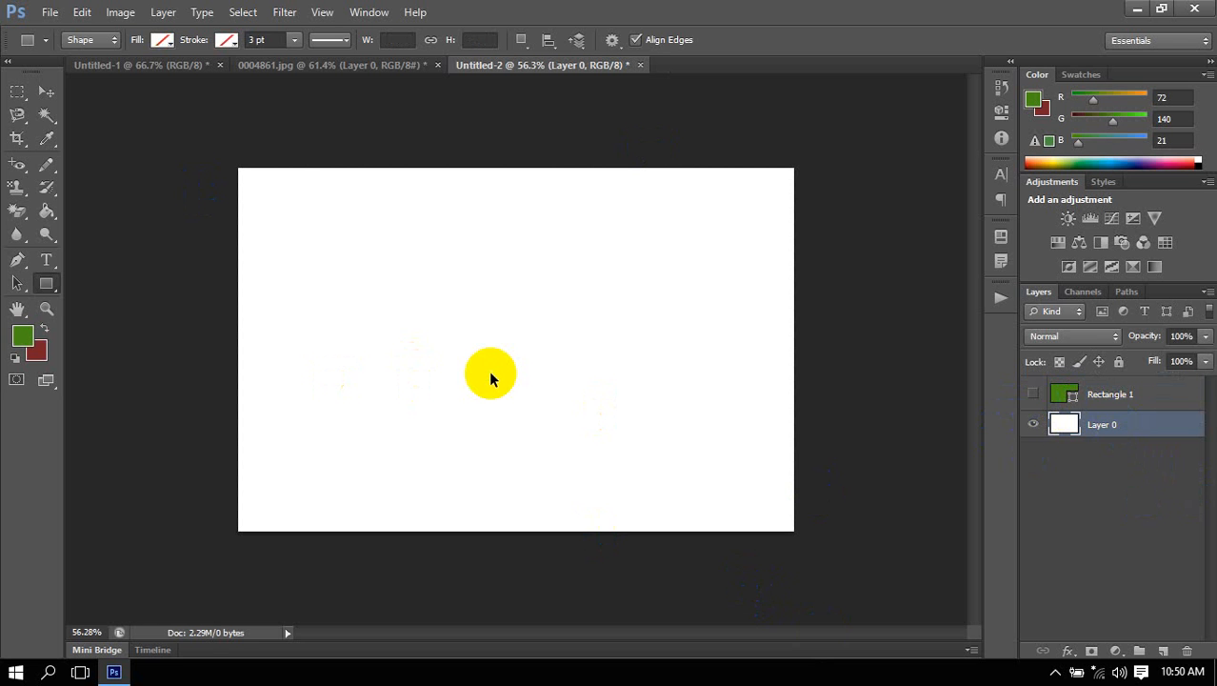
pyautogui.hotkey('ctrl', 'alt', 'c')
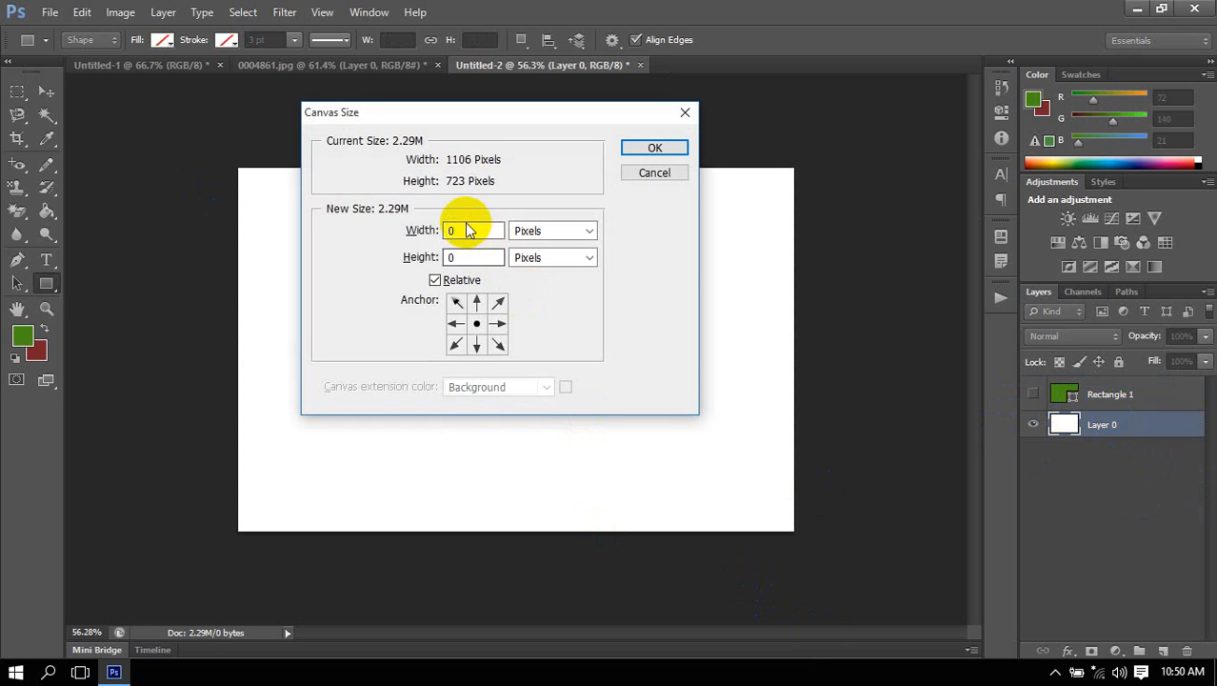
pyautogui.click(435, 282)
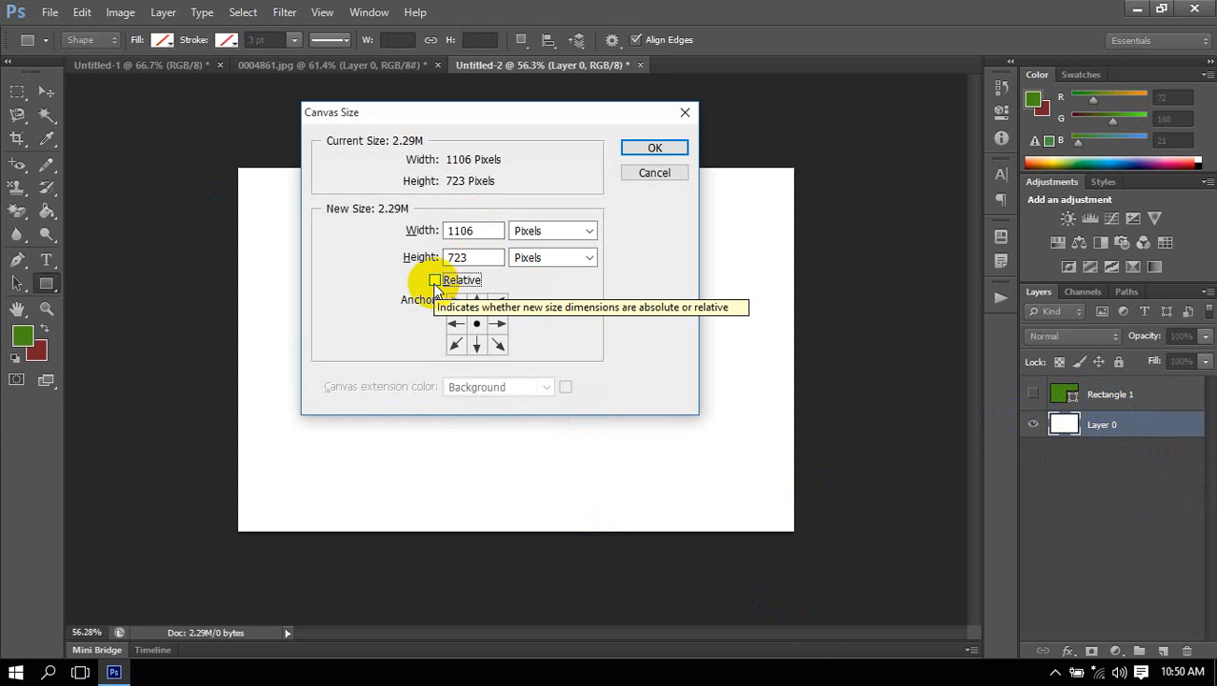
pyautogui.click(435, 282)
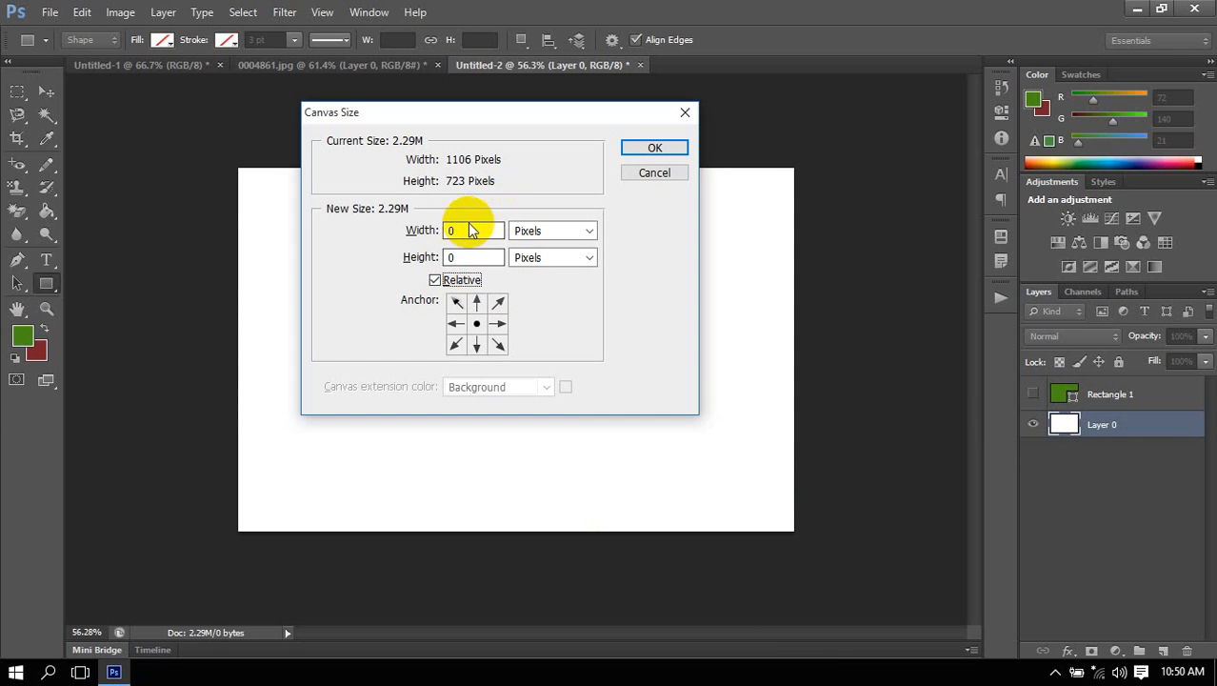
pyautogui.doubleClick(464, 234)
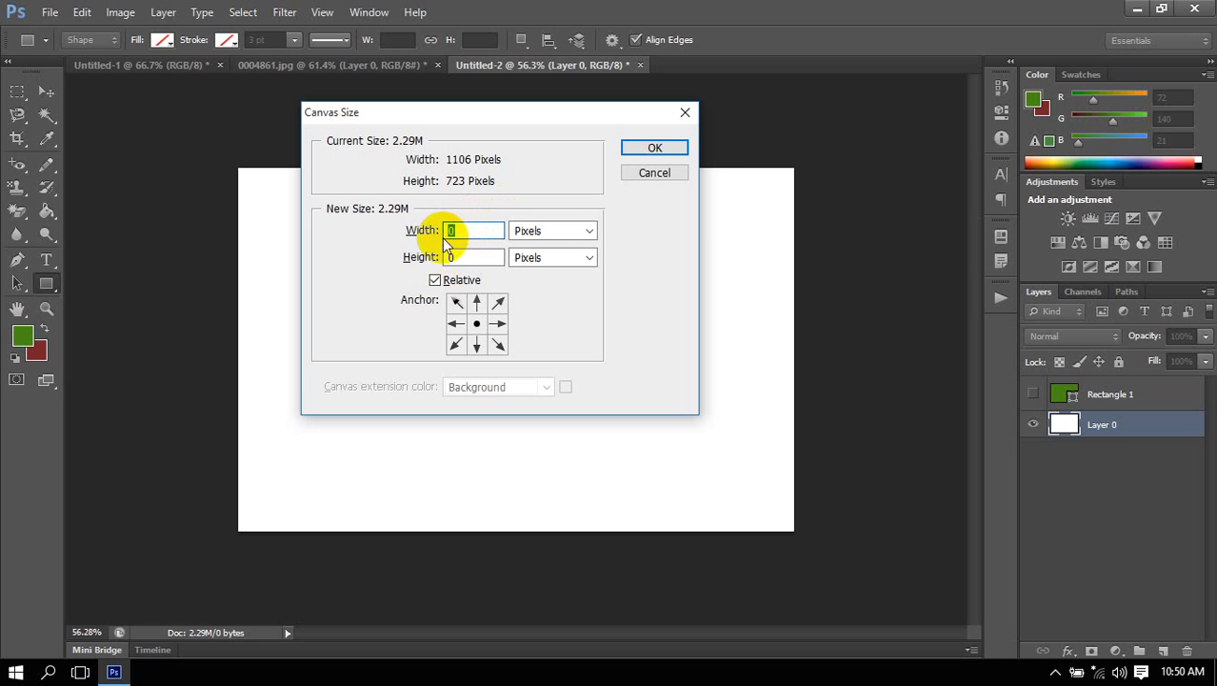
pyautogui.write('5')
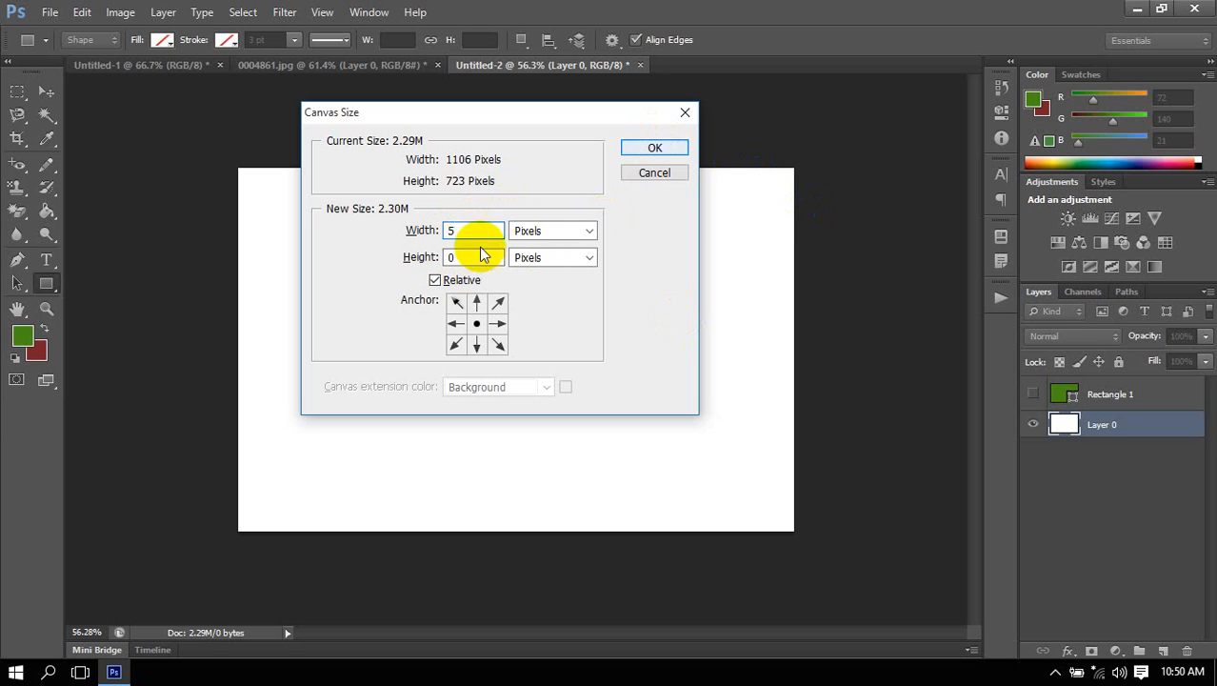
pyautogui.click(665, 148)
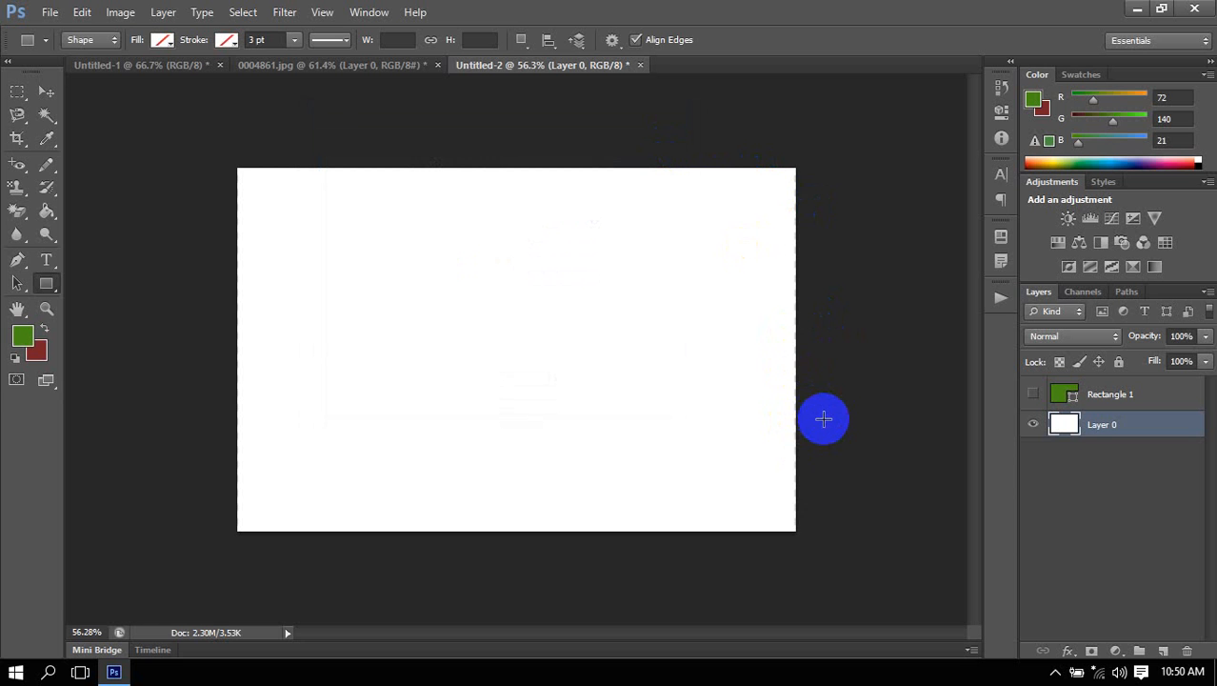
# Examine the right edge of the canvas up close to check the added width.
pyautogui.scroll(-1, 816, 414)
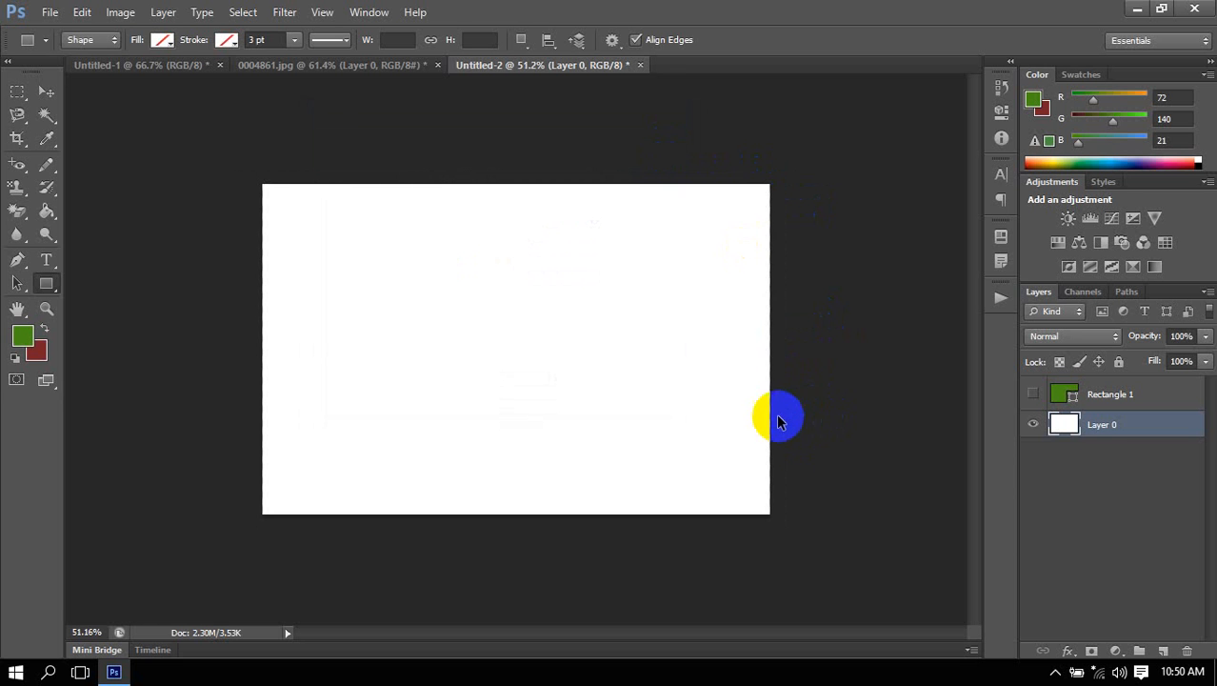
pyautogui.scroll(1, 779, 416)
pyautogui.scroll(4, 808, 398)
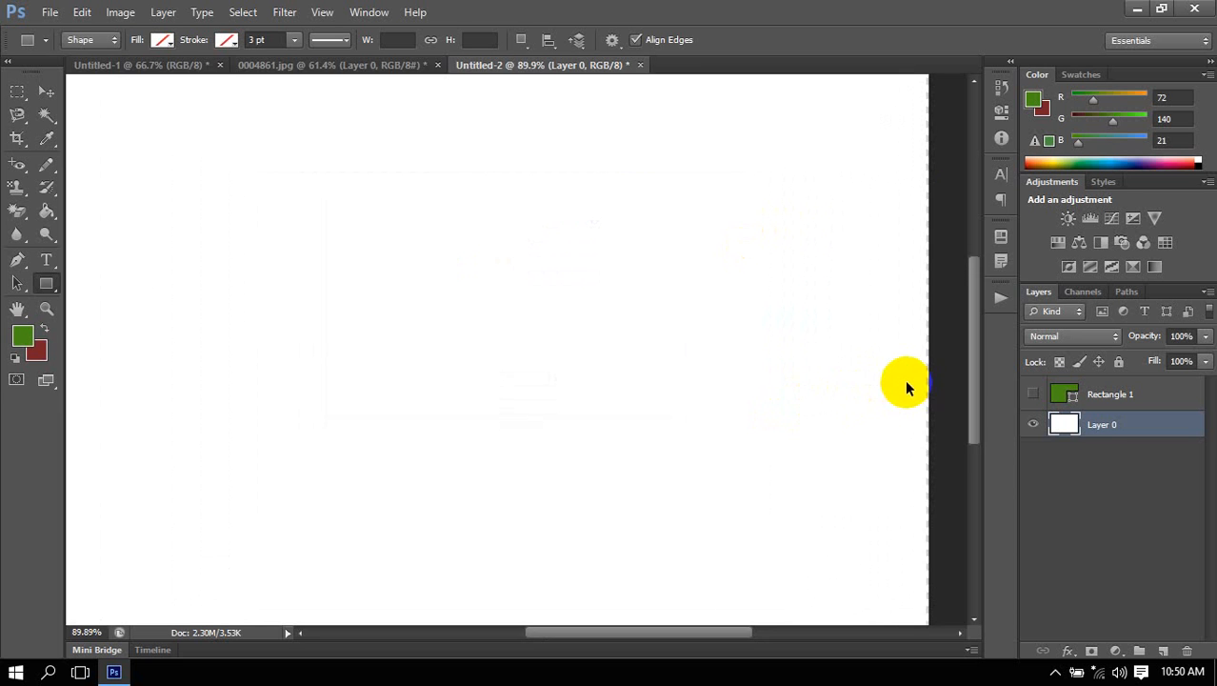
pyautogui.scroll(5, 931, 389)
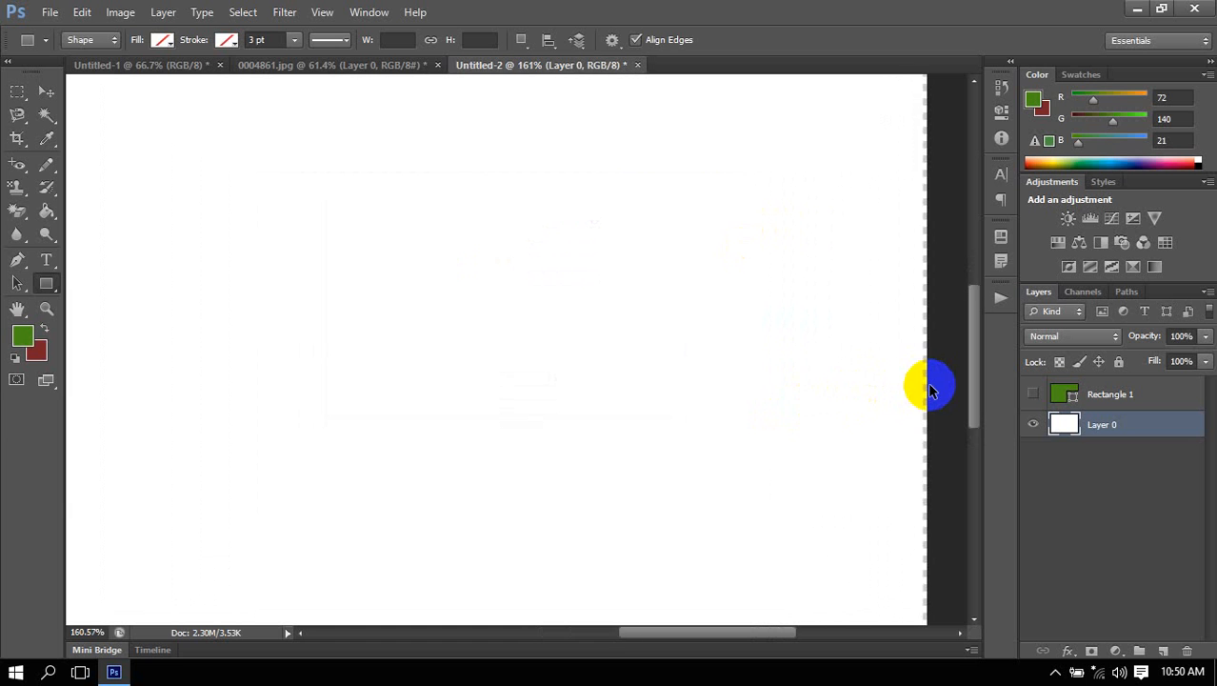
pyautogui.moveTo(813, 462); pyautogui.dragTo(558, 447)
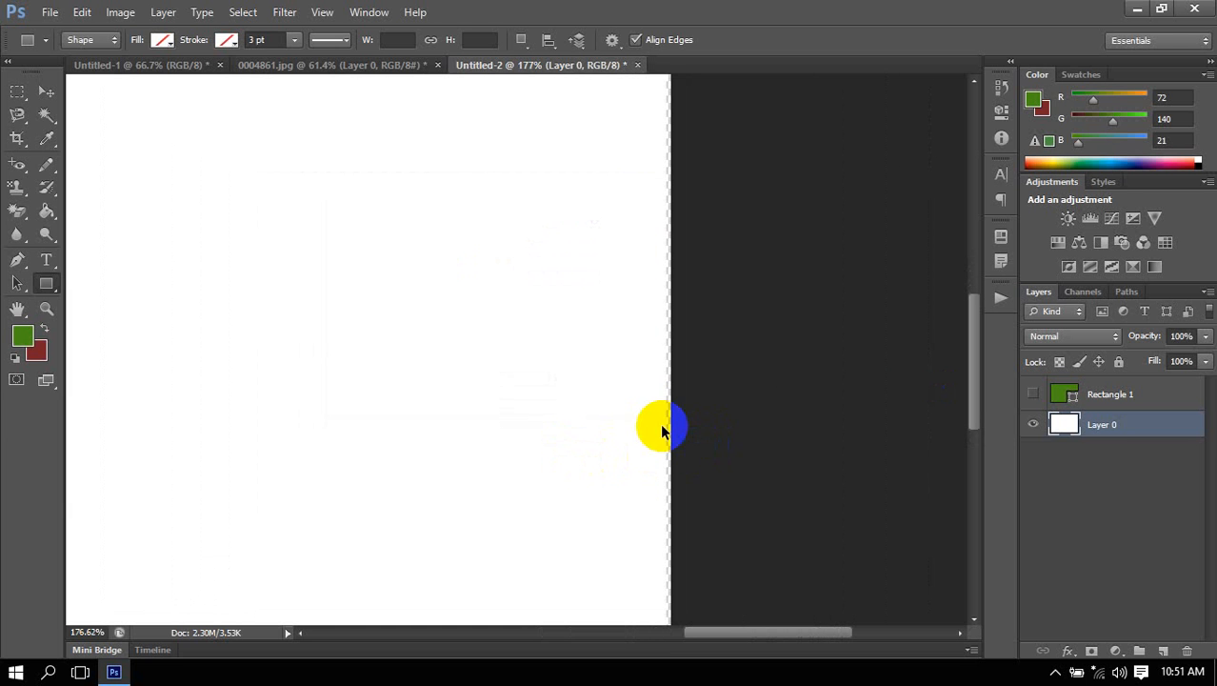
pyautogui.scroll(2, 686, 427)
pyautogui.scroll(1, 688, 425)
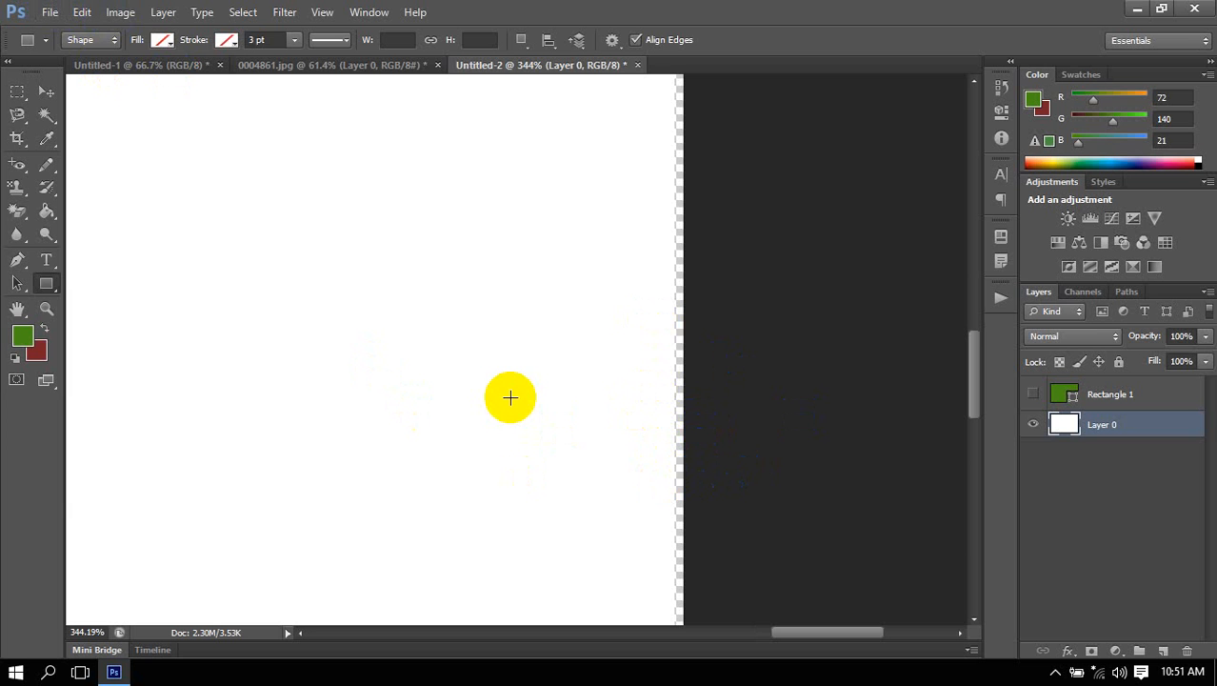
# Reduce the canvas width by entering a relative value of -5 pixels in Canvas Size.
pyautogui.hotkey('ctrl', 'alt', 'c')
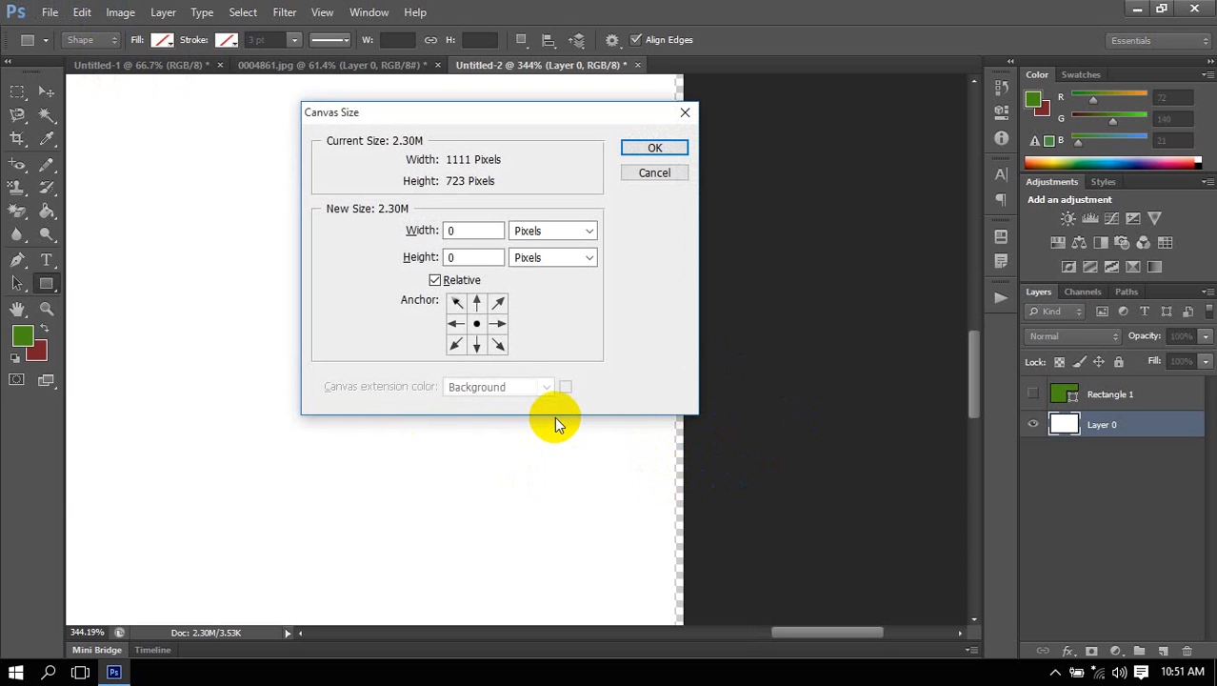
pyautogui.click(466, 284)
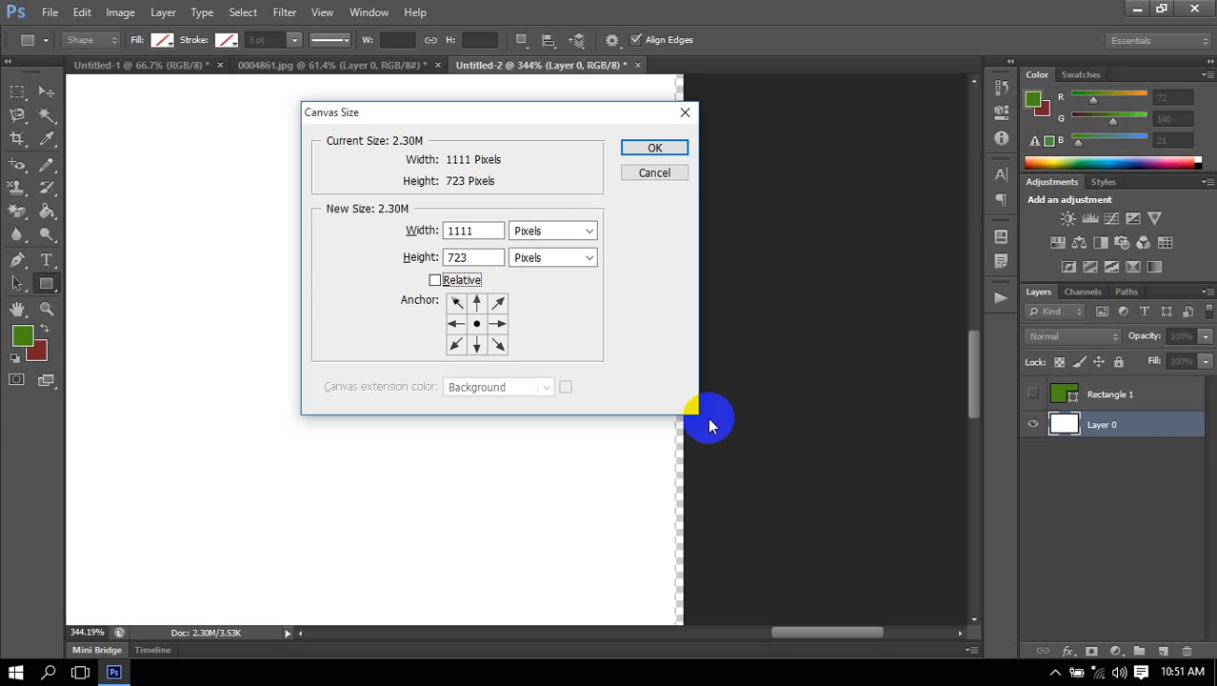
pyautogui.click(476, 281)
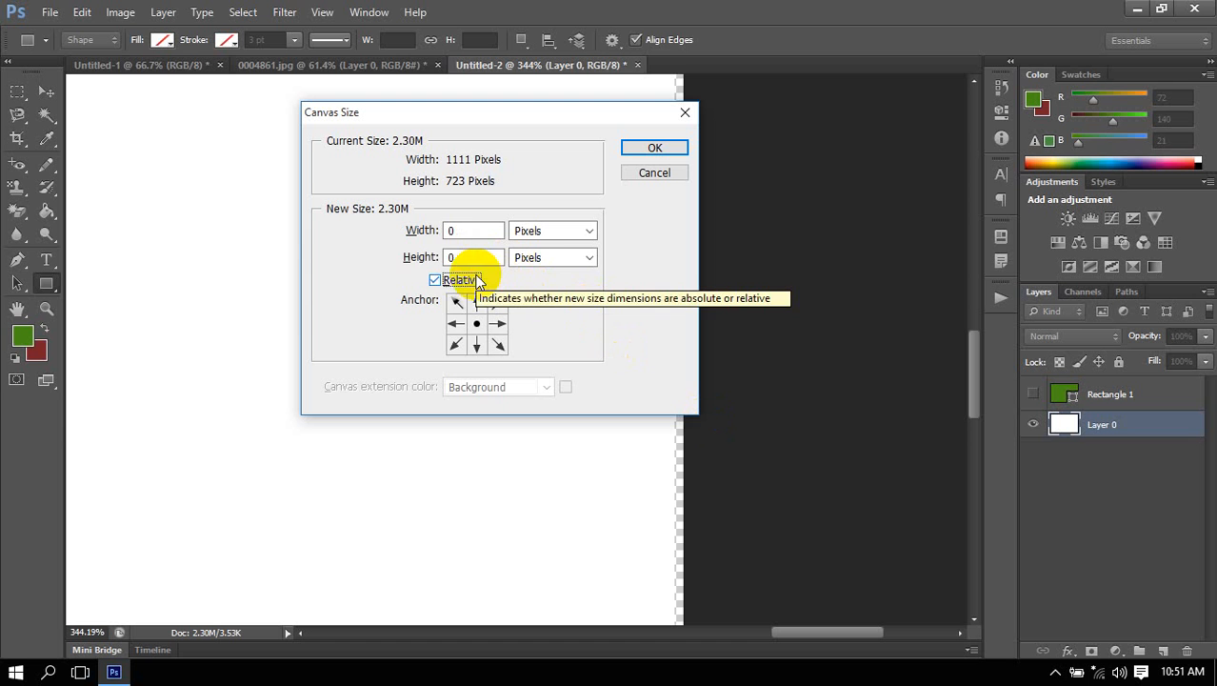
pyautogui.doubleClick(453, 231)
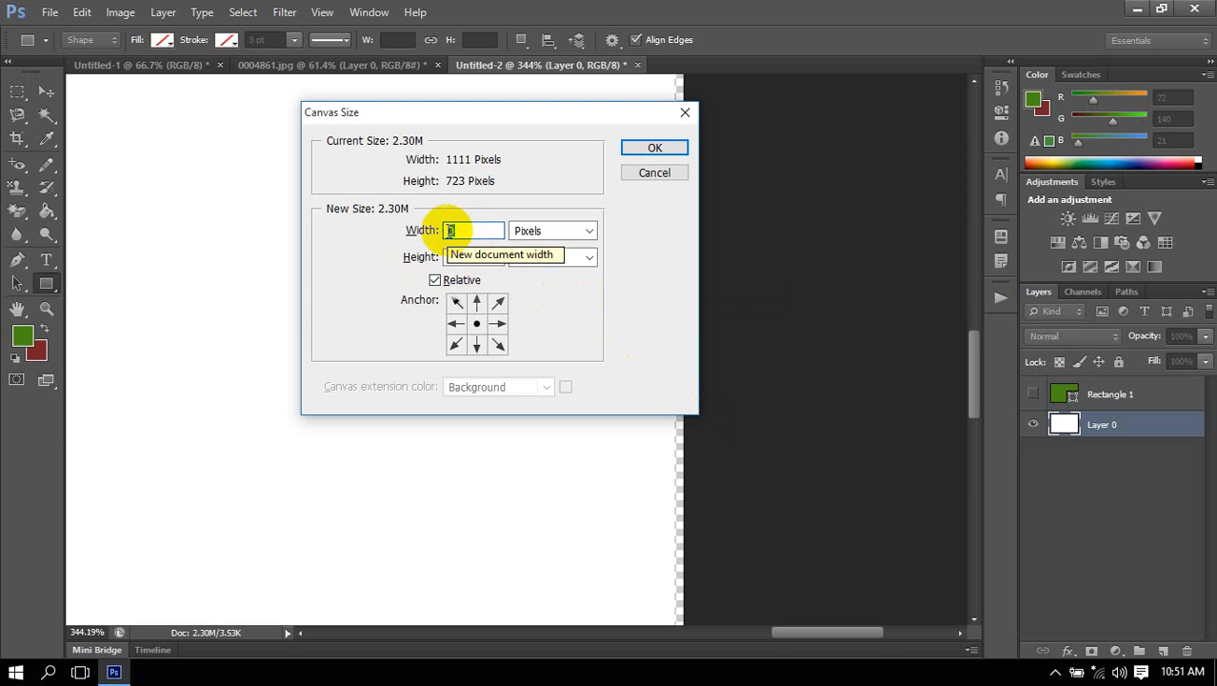
pyautogui.click(441, 279)
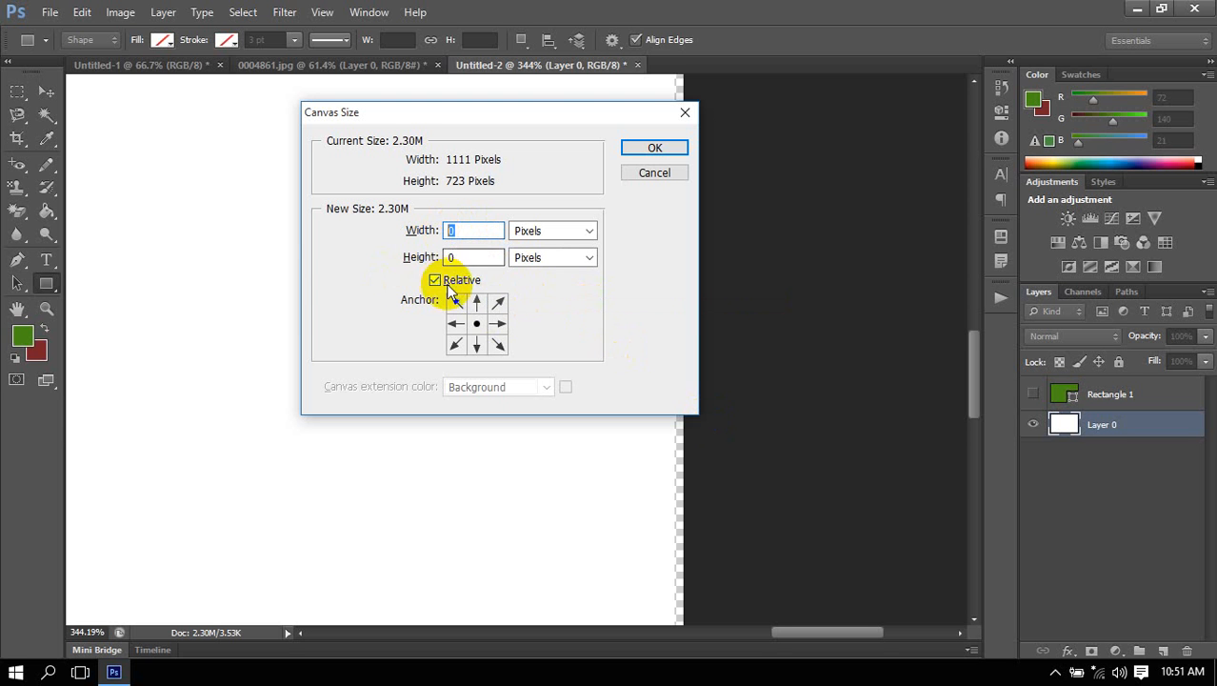
pyautogui.doubleClick(473, 232)
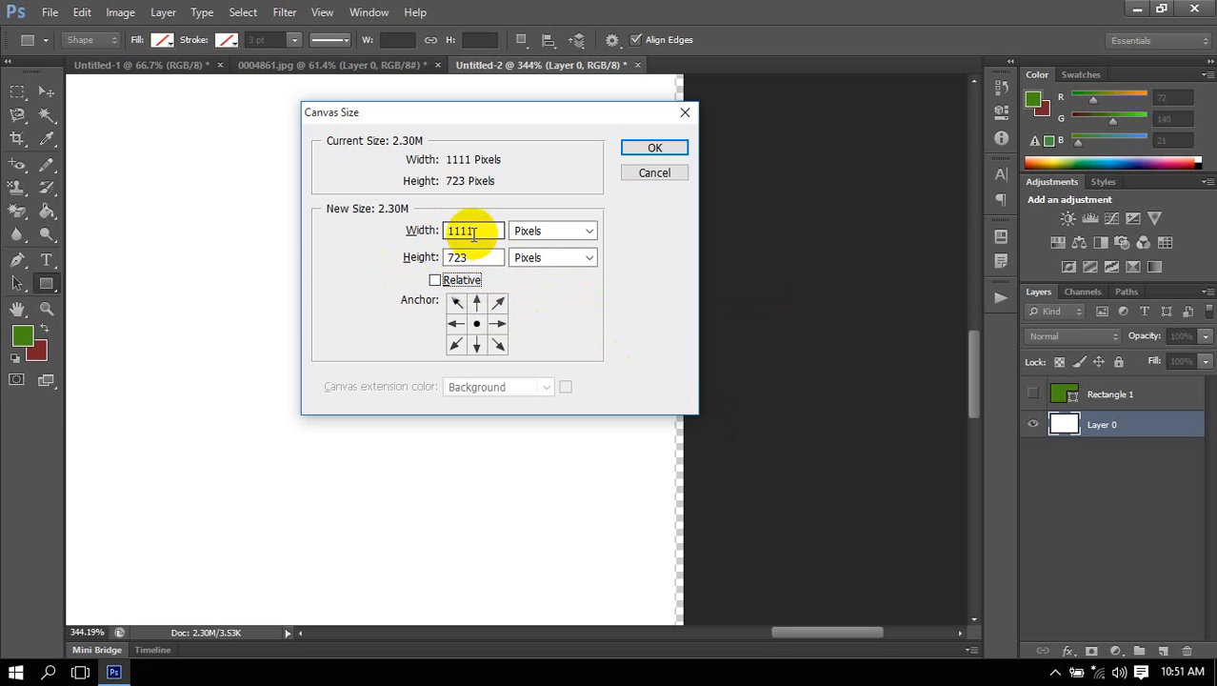
pyautogui.click(467, 280)
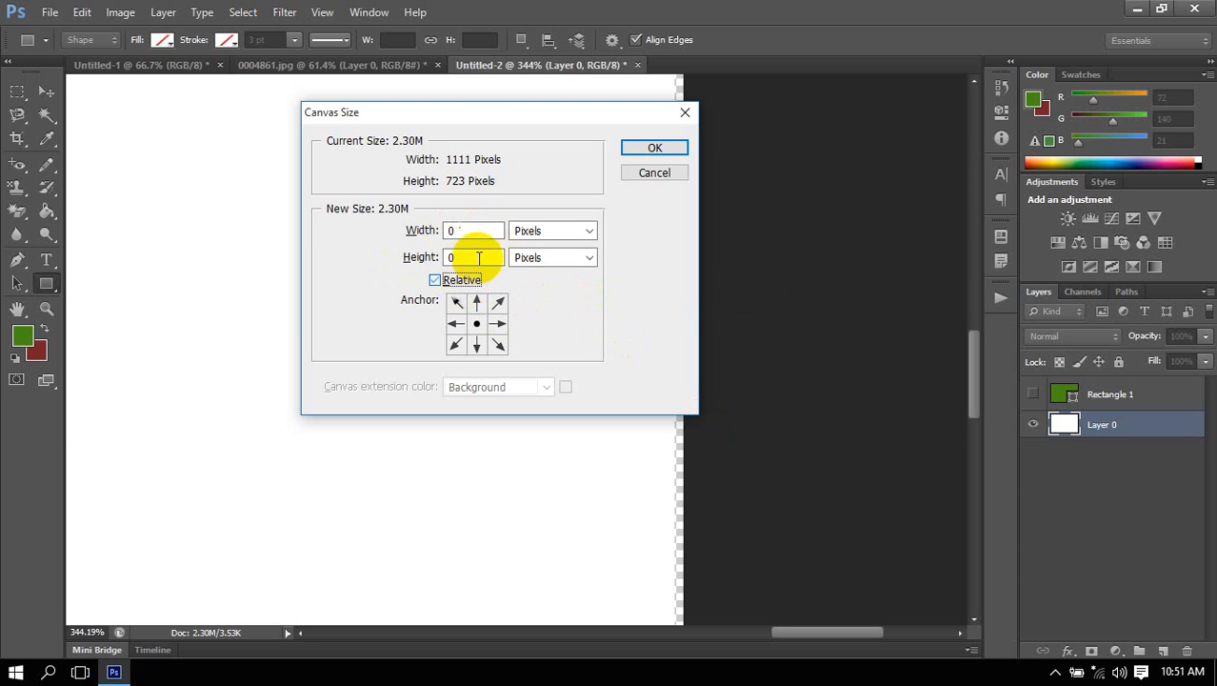
pyautogui.doubleClick(475, 228)
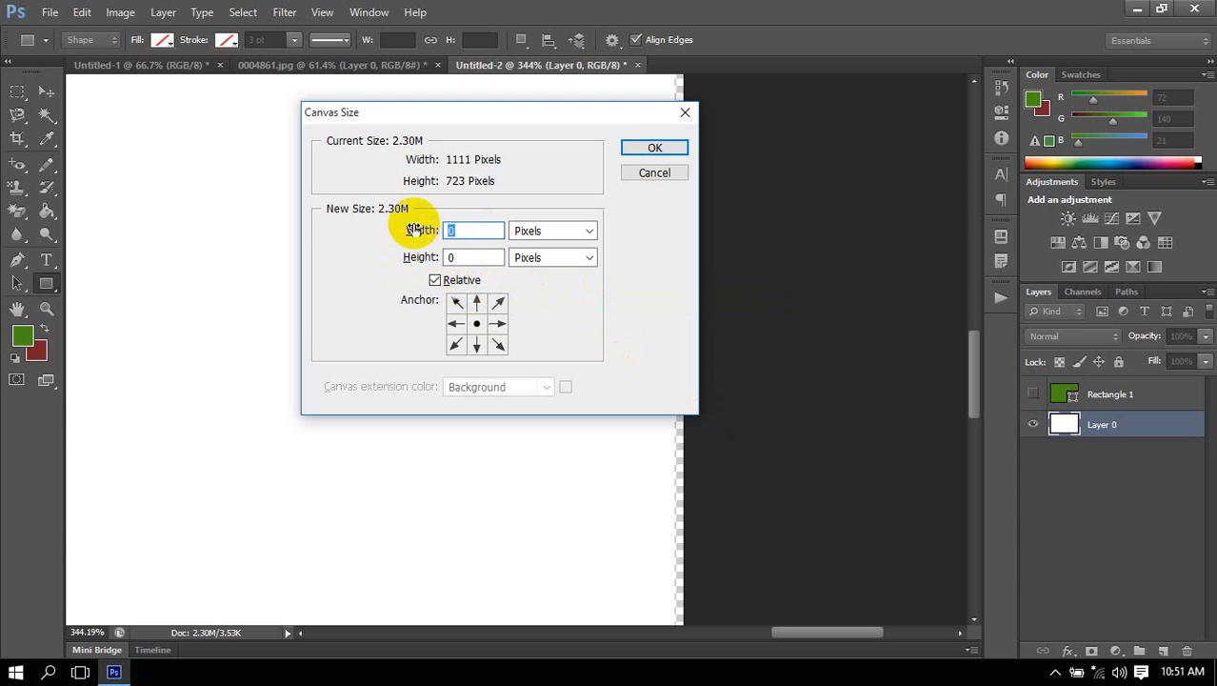
pyautogui.write('-5')
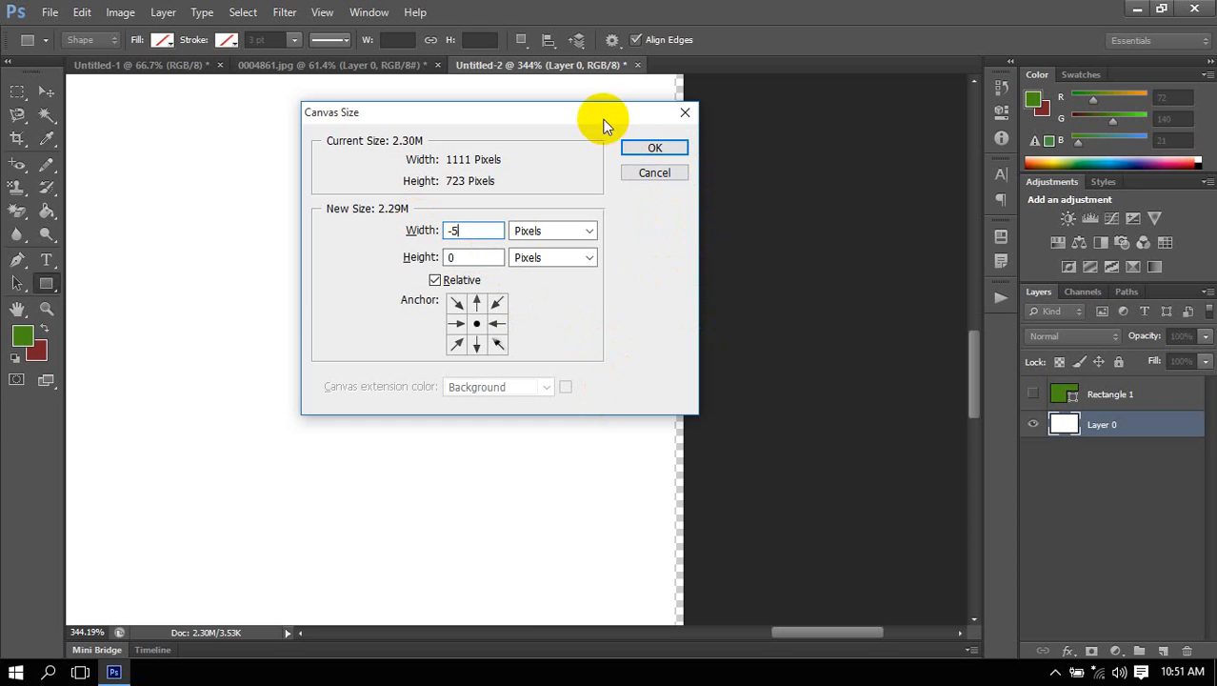
pyautogui.moveTo(597, 113); pyautogui.dragTo(670, 368)
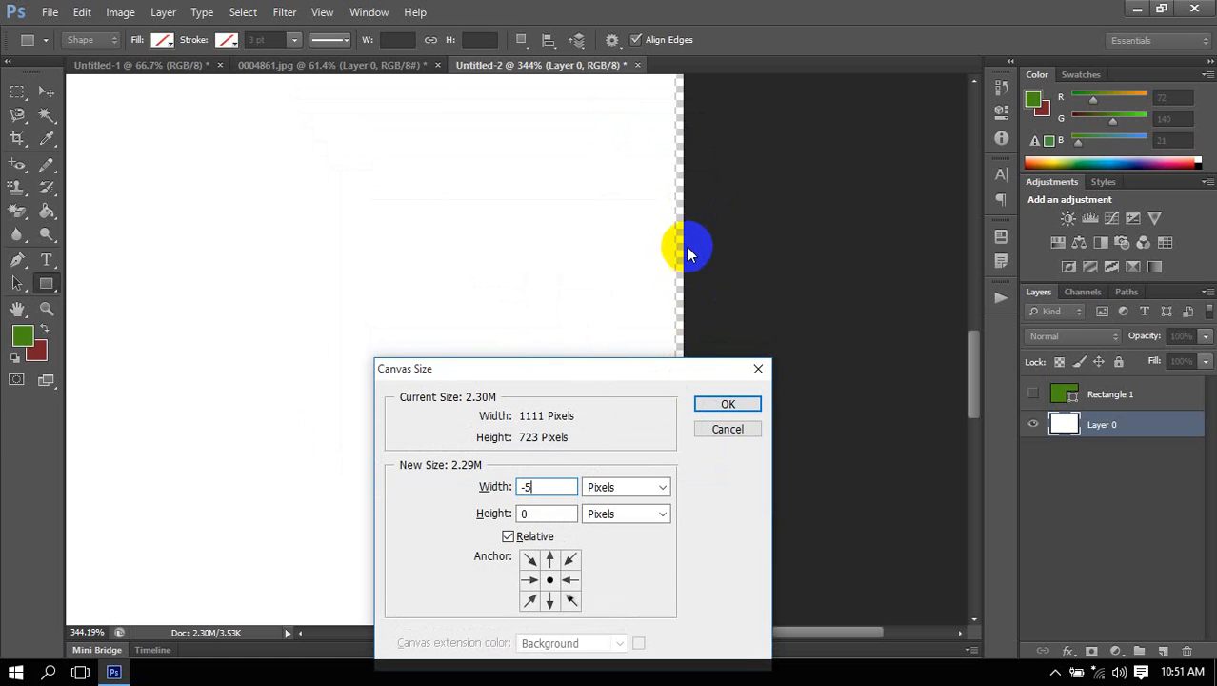
pyautogui.click(732, 404)
pyautogui.click(575, 273)
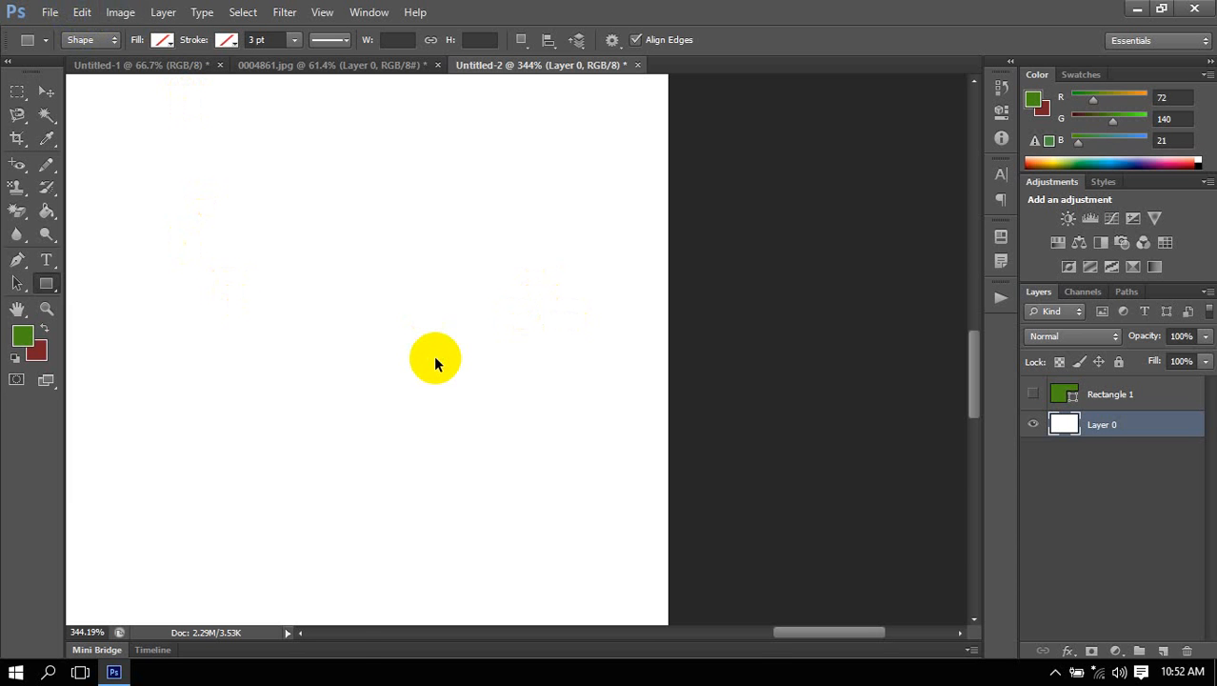
# Compare the absolute and relative dimension entries in Canvas Size by toggling Relative, and close the dialog without applying changes.
pyautogui.hotkey('ctrl', 'alt', 'c')
pyautogui.moveTo(468, 368); pyautogui.dragTo(412, 100)
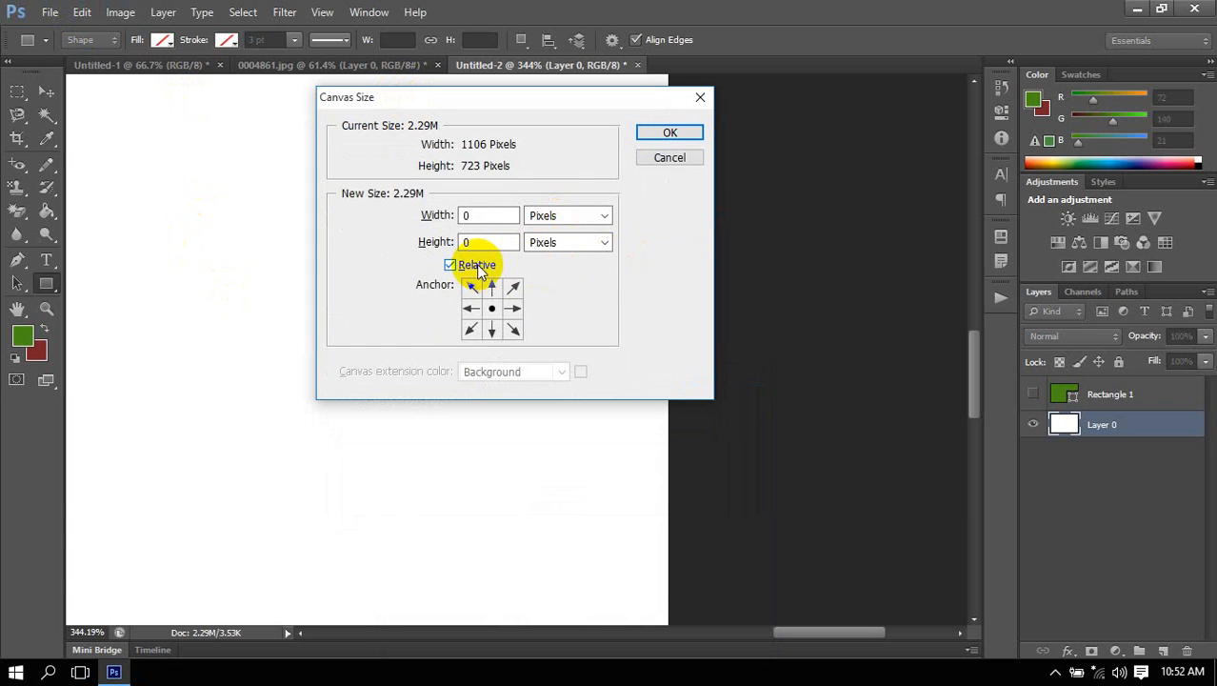
pyautogui.click(477, 267)
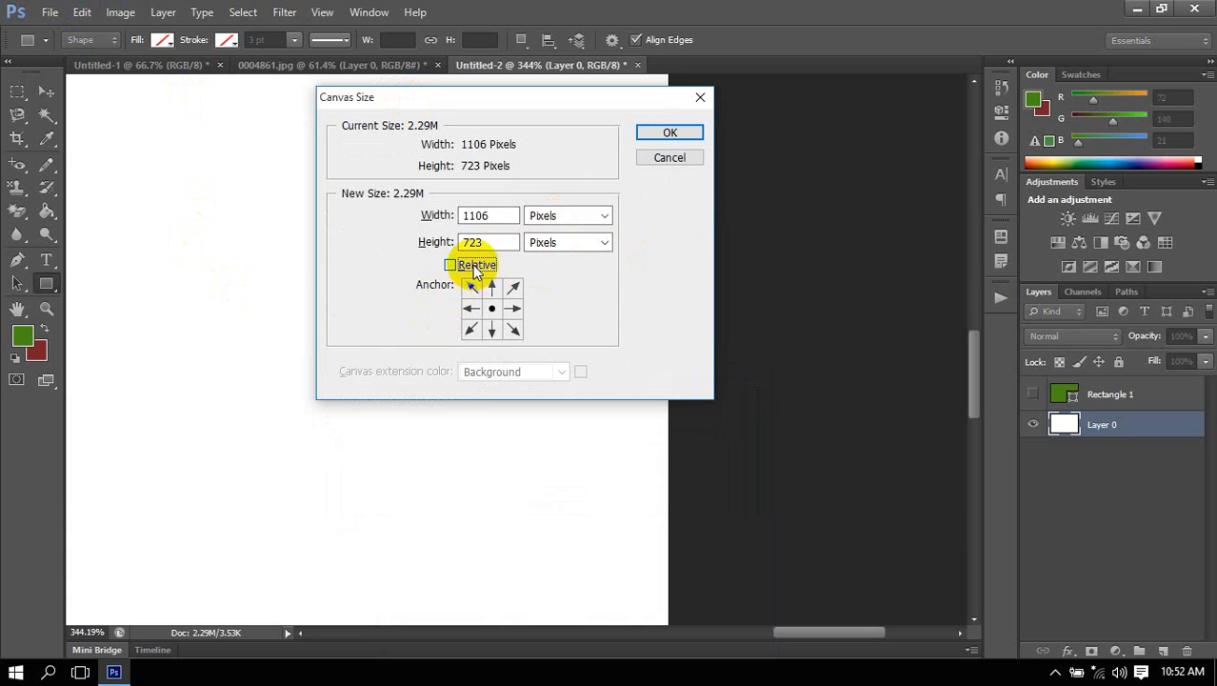
pyautogui.click(477, 267)
pyautogui.doubleClick(469, 217)
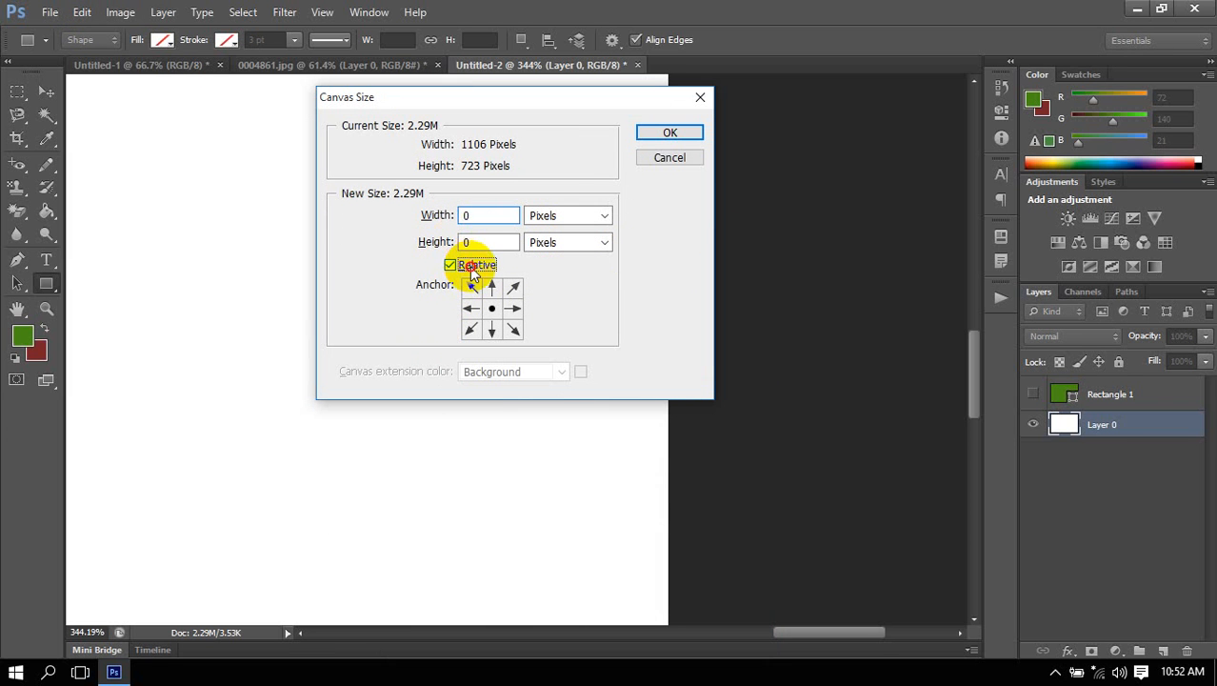
pyautogui.click(469, 265)
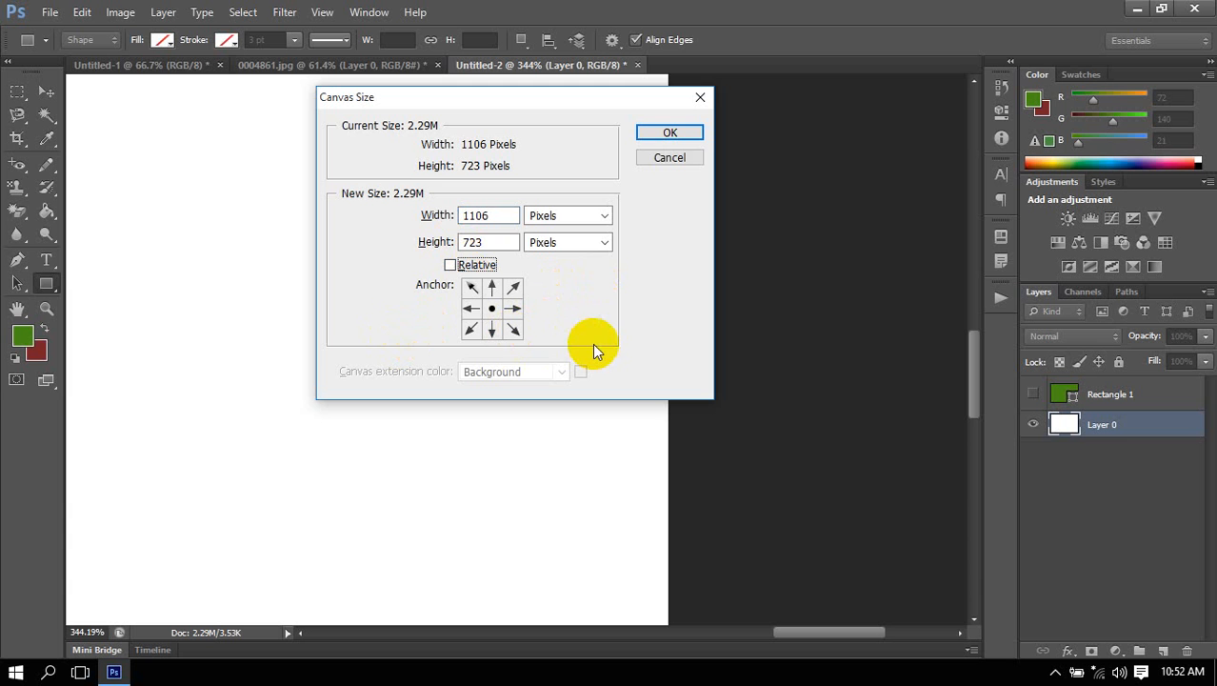
pyautogui.click(670, 158)
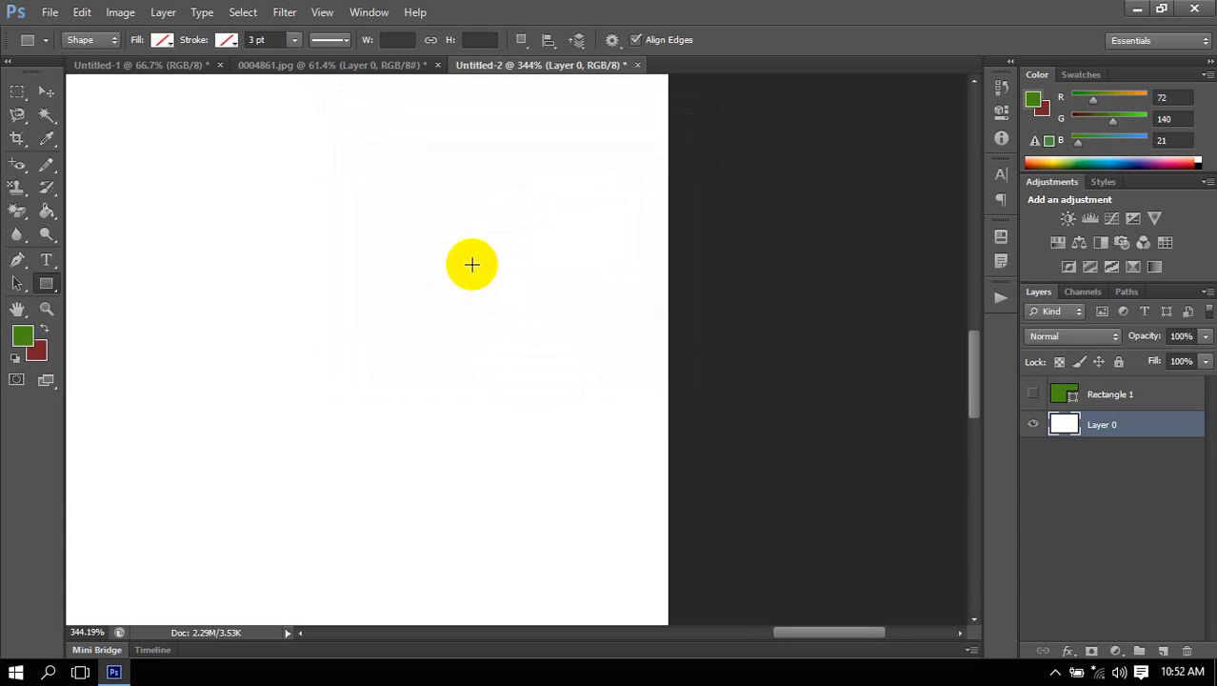
# Bring up Canvas Size for the whole document and switch Relative off and on, leaving it enabled.
pyautogui.scroll(-5, 471, 262)
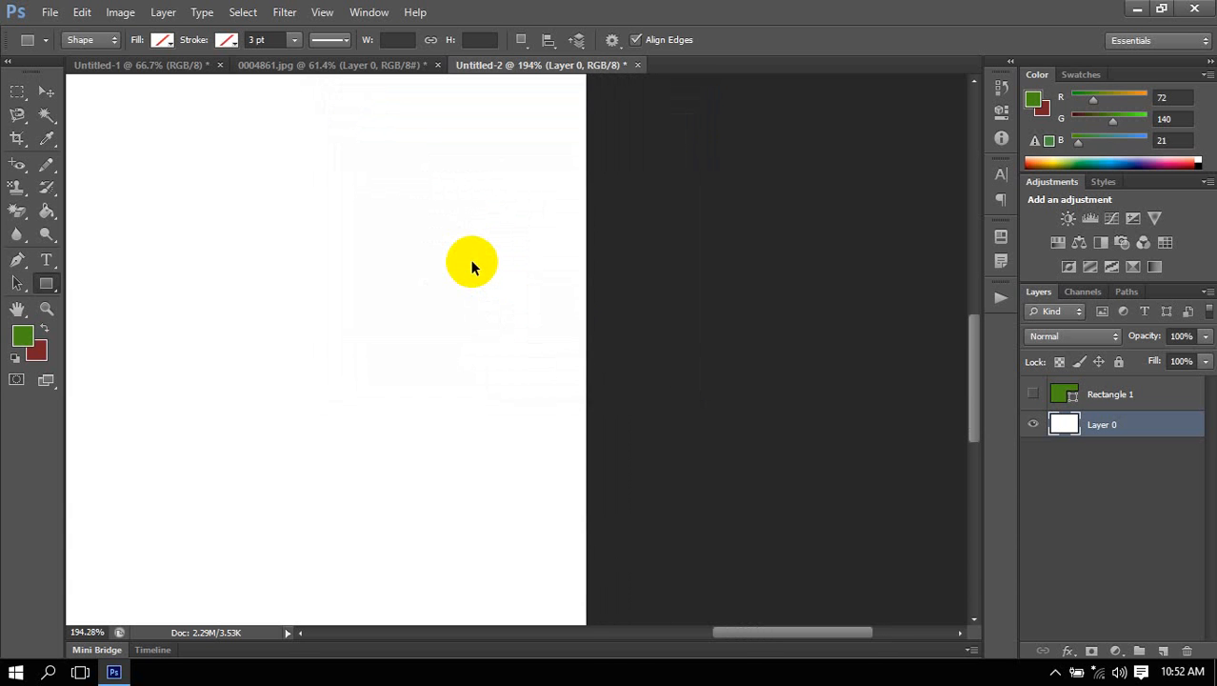
pyautogui.scroll(-4, 470, 262)
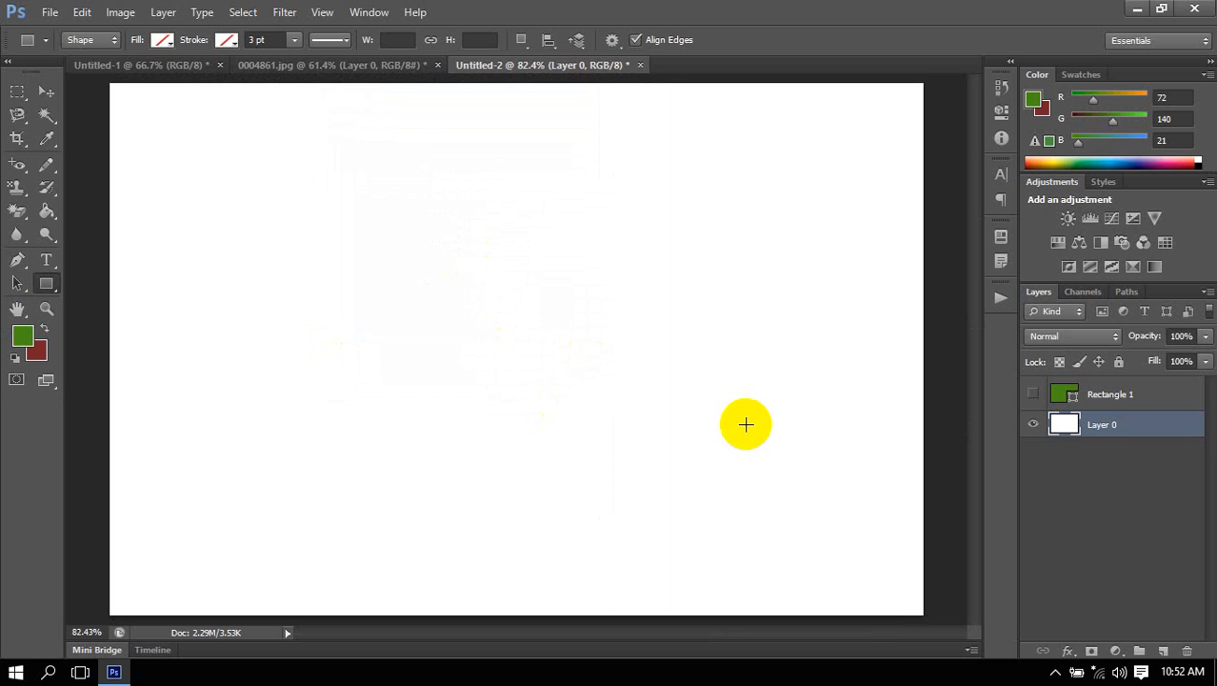
pyautogui.click(121, 13)
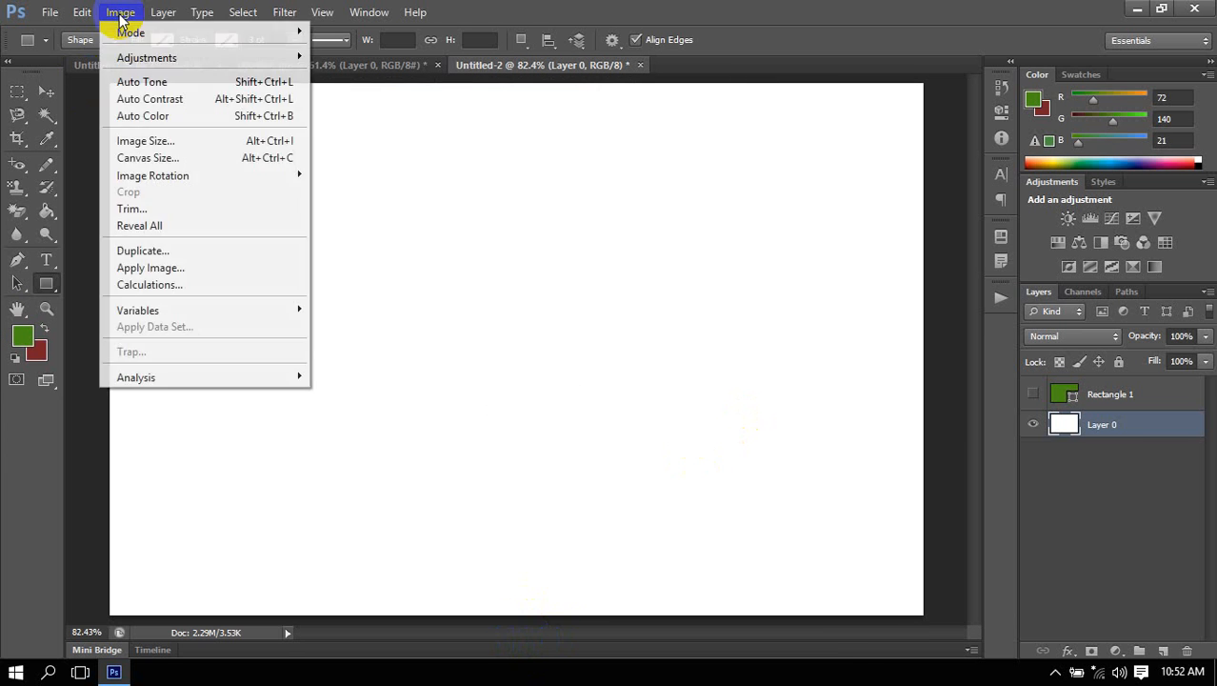
pyautogui.click(157, 158)
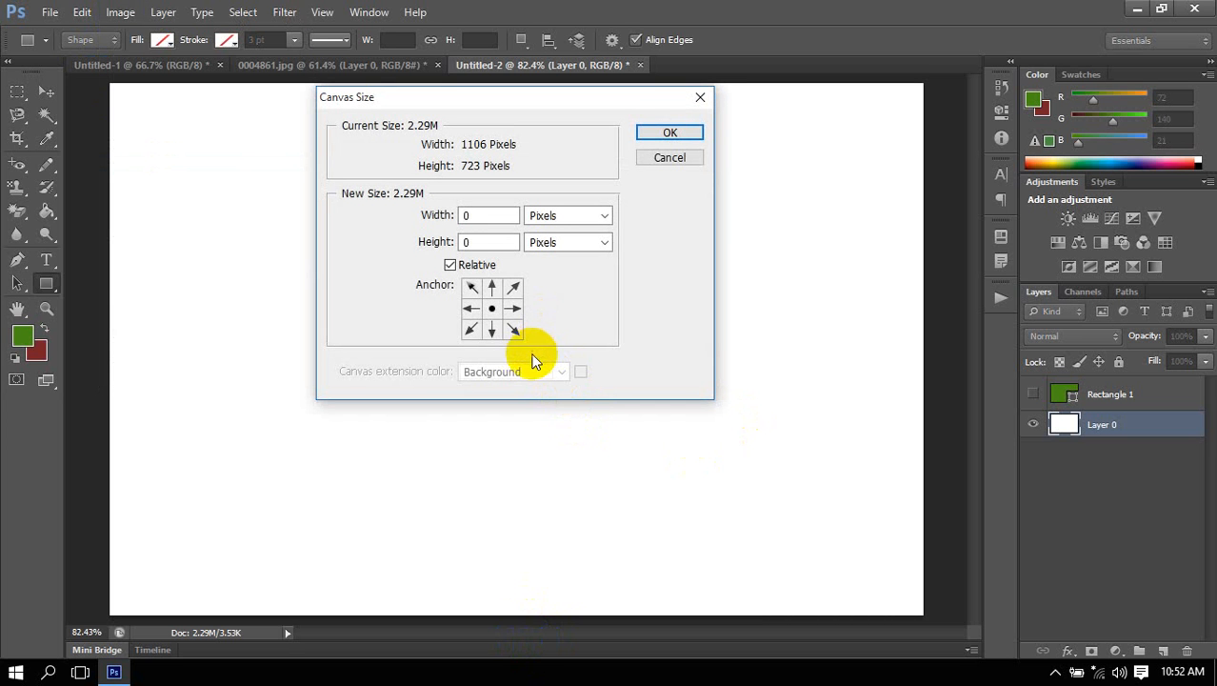
pyautogui.click(465, 268)
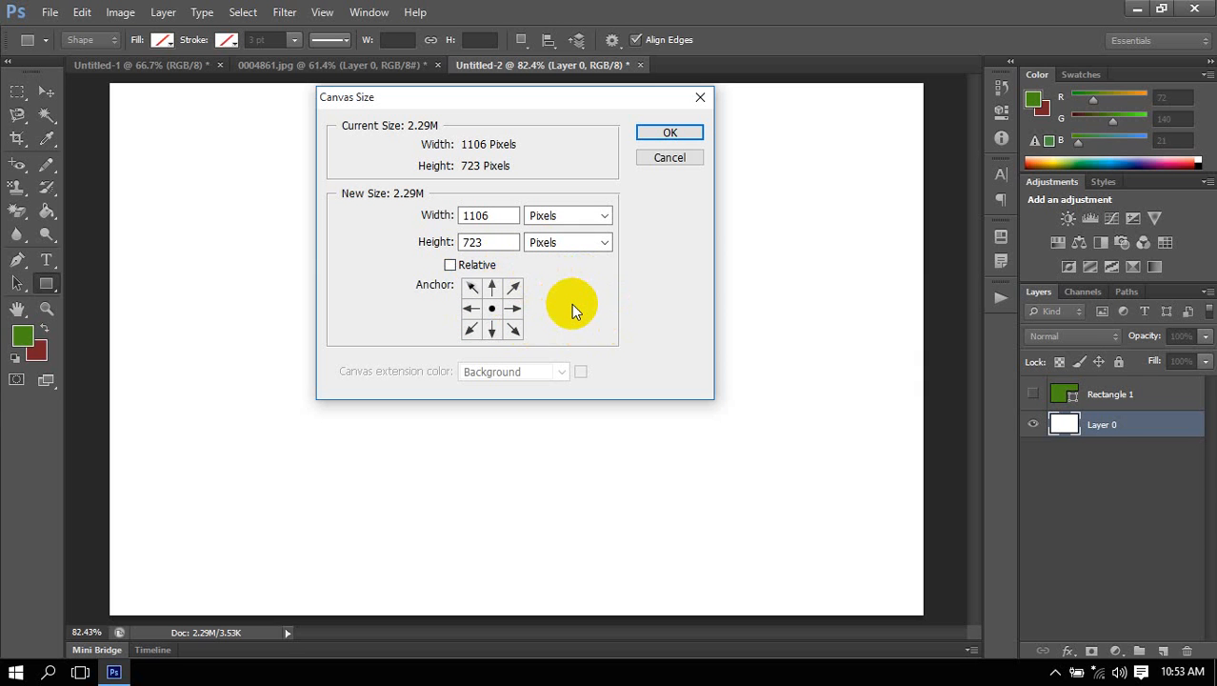
pyautogui.click(480, 266)
pyautogui.click(478, 264)
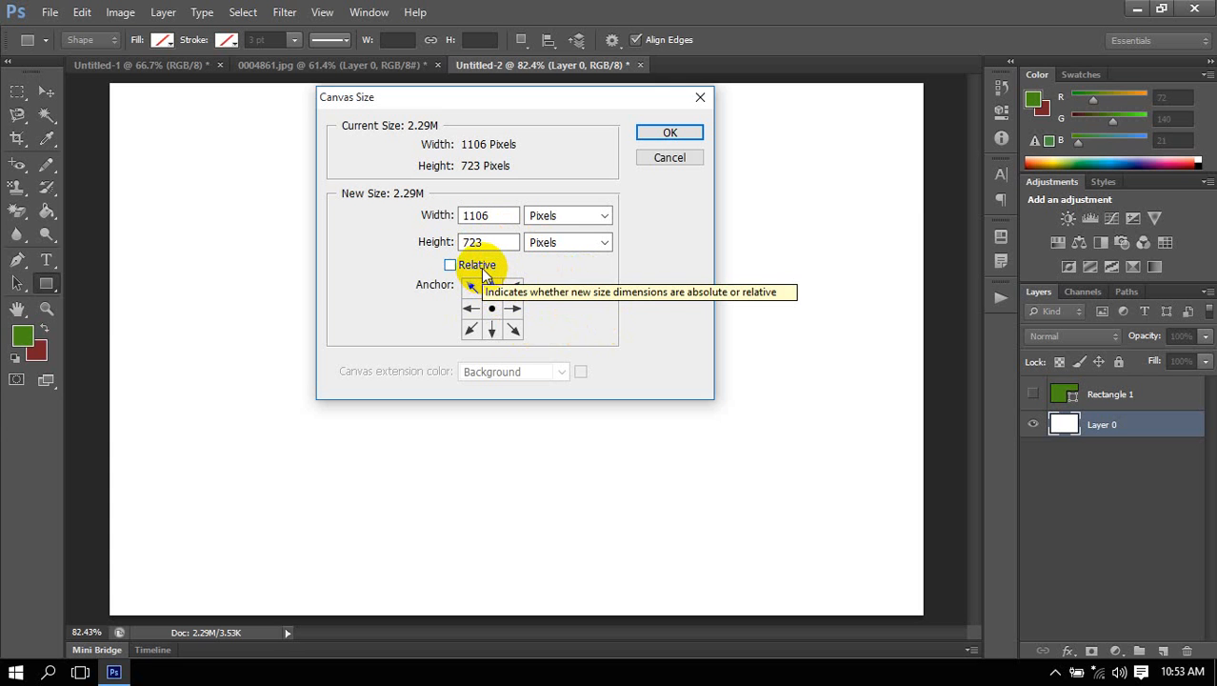
pyautogui.click(483, 269)
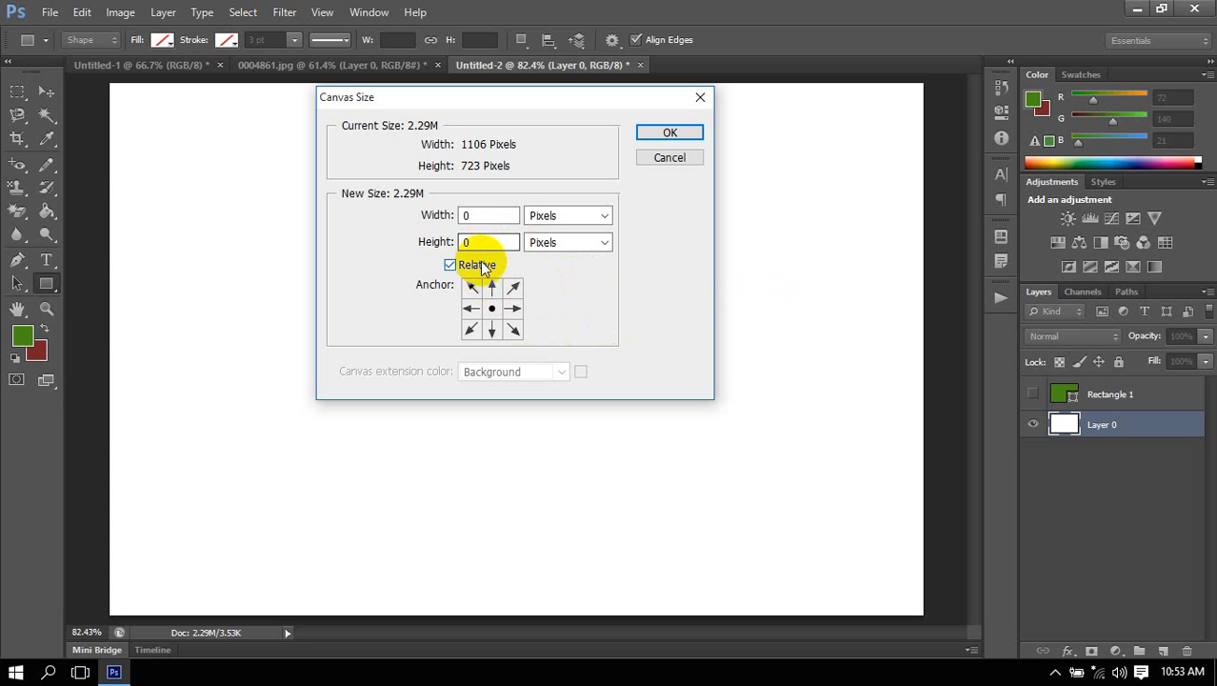
# Extend the canvas height by a relative 50 pixels with the anchor at top center so the space is added below.
pyautogui.click(446, 246)
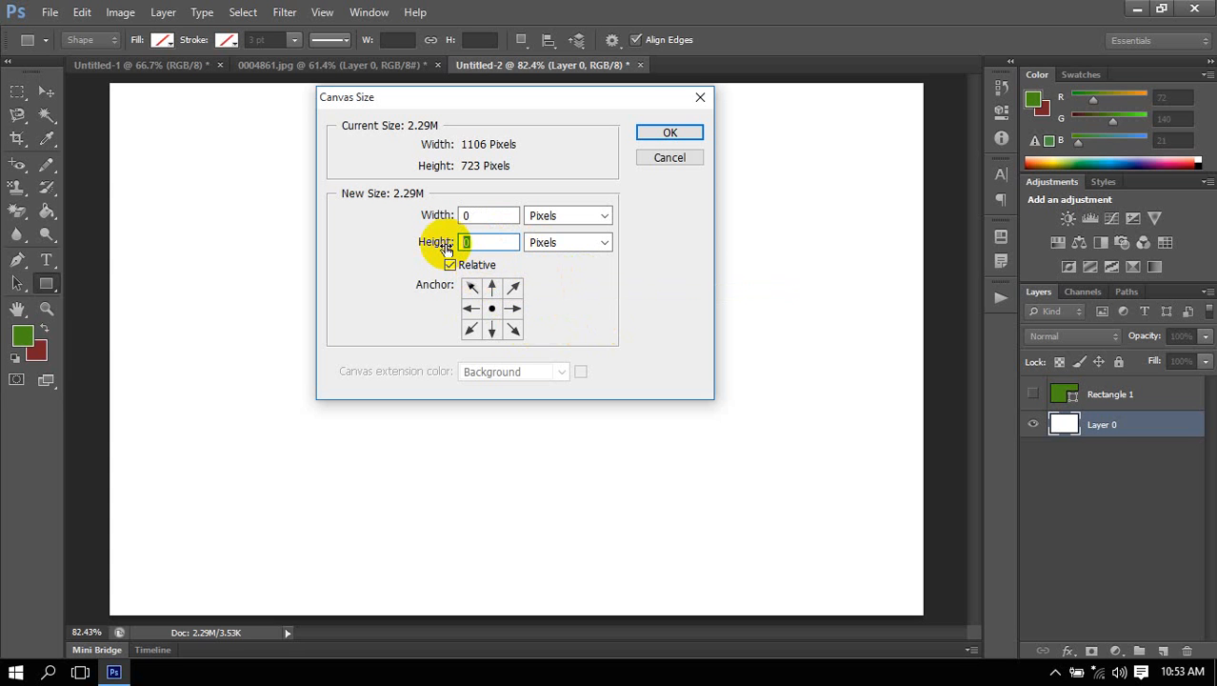
pyautogui.write('50')
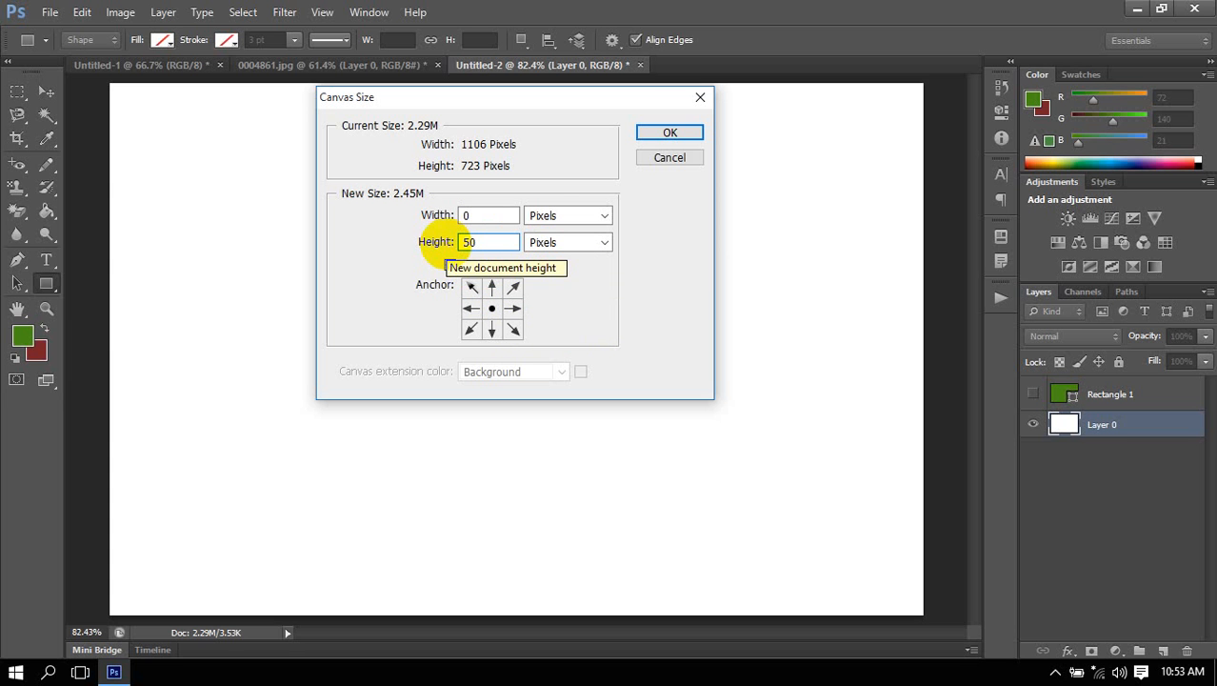
pyautogui.click(591, 243)
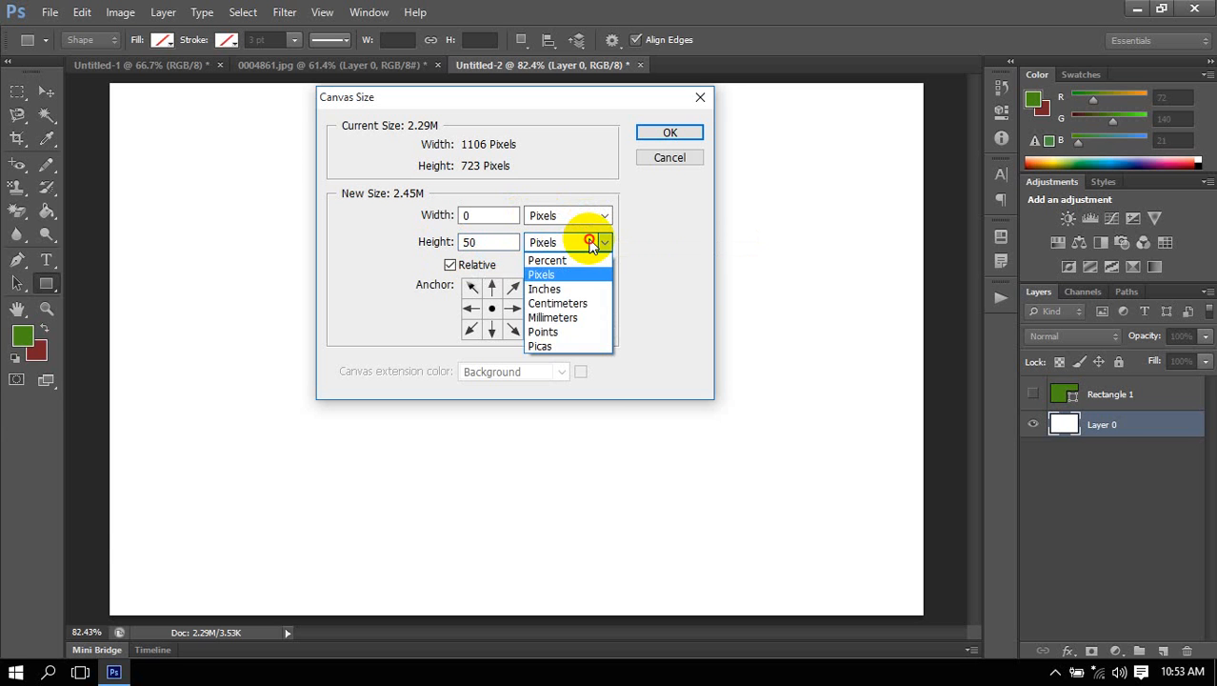
pyautogui.click(591, 274)
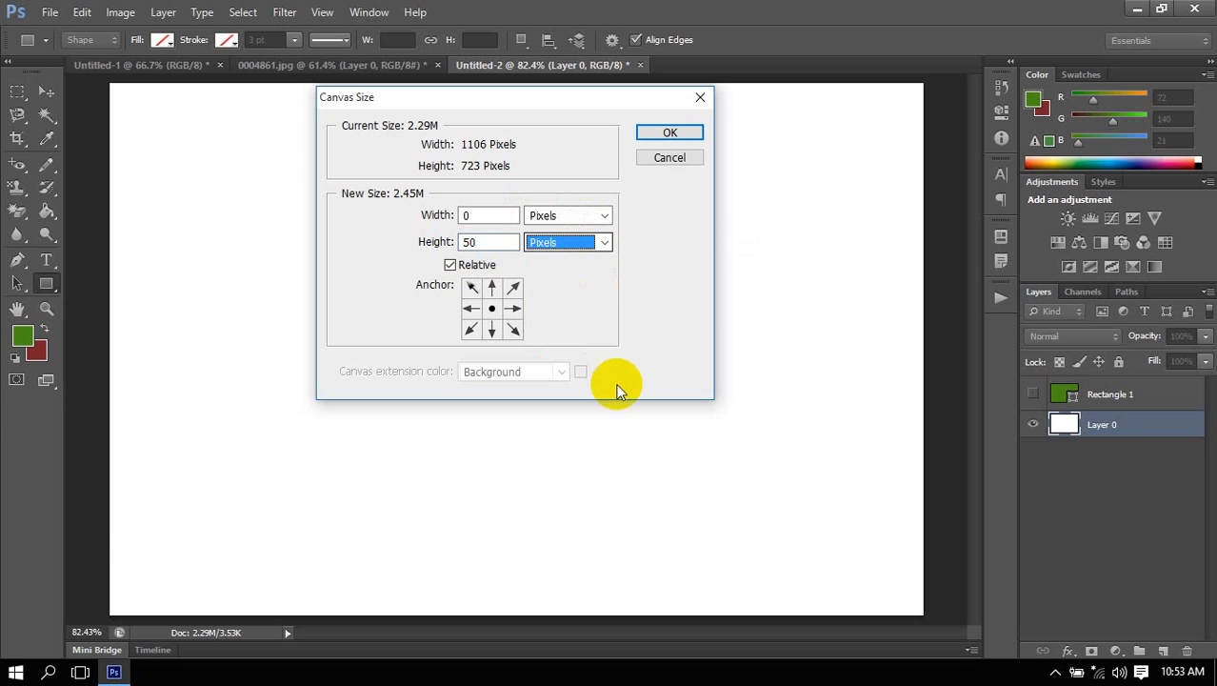
pyautogui.hotkey('shift', 'Tab')
pyautogui.click(493, 287)
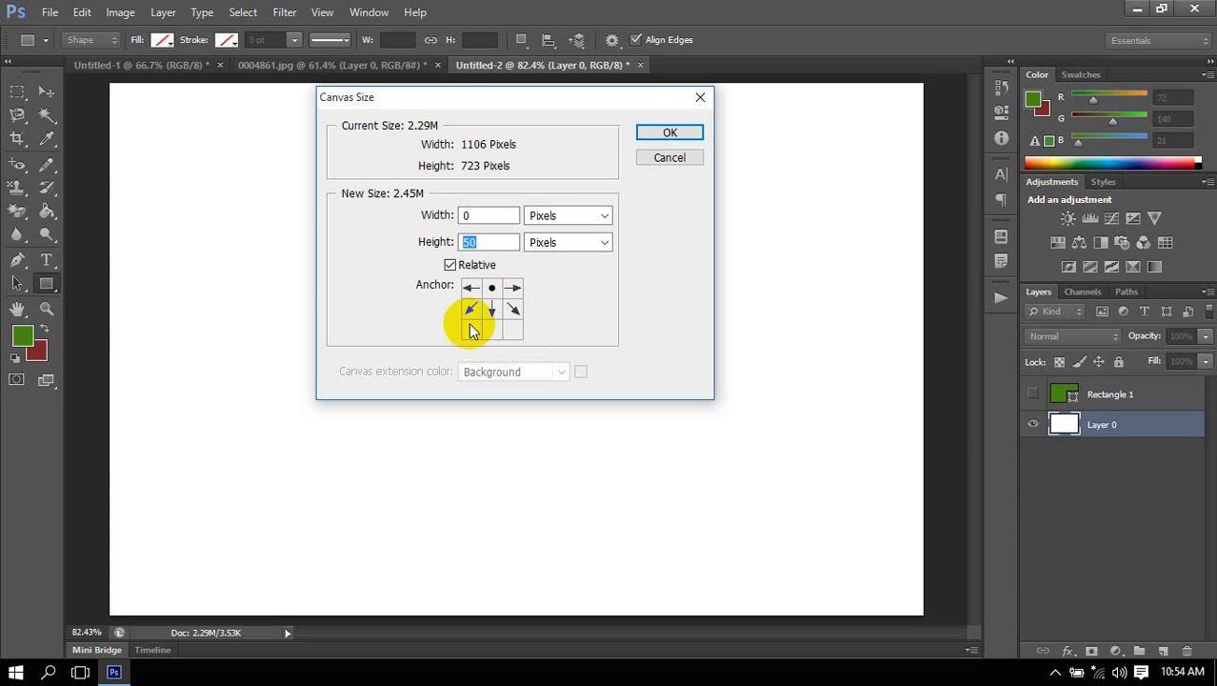
pyautogui.click(666, 131)
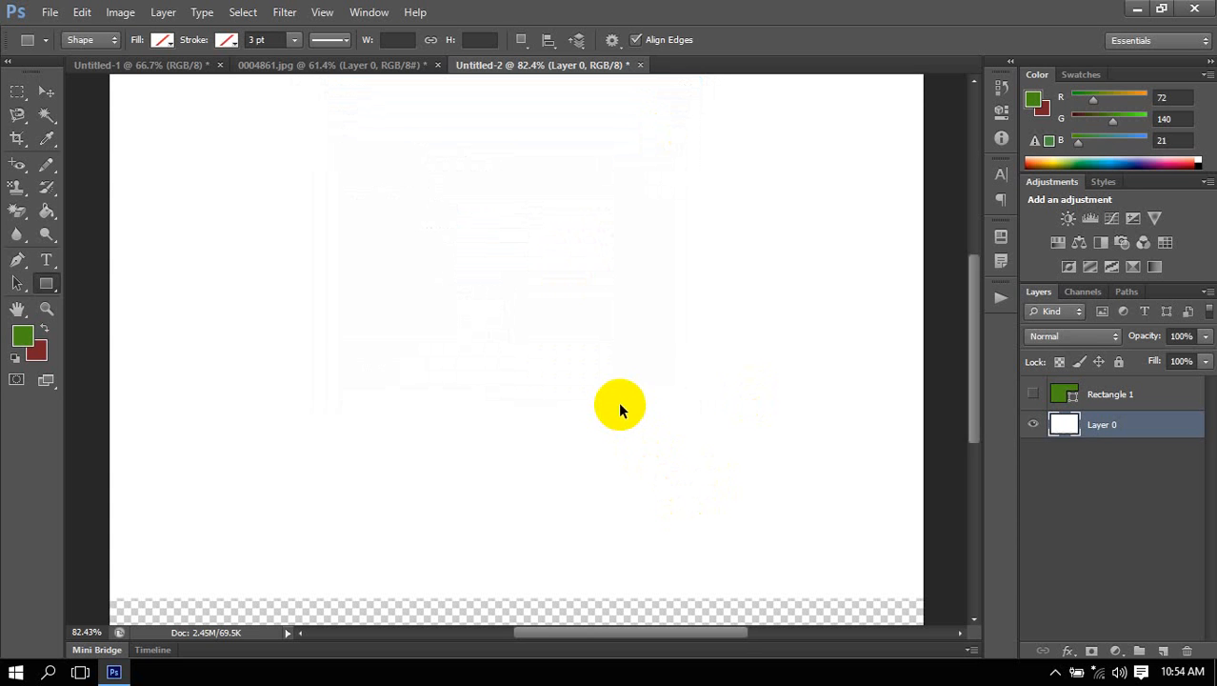
pyautogui.hotkey('ctrl', '0')
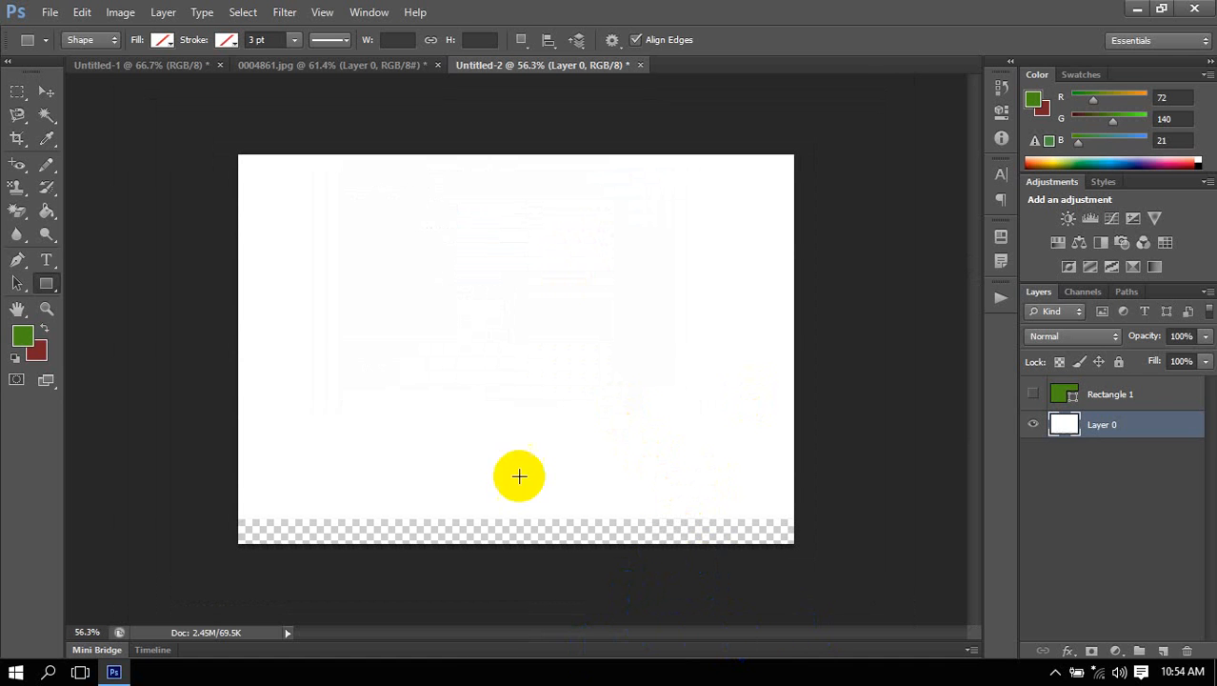
pyautogui.click(40, 286)
pyautogui.click(40, 286)
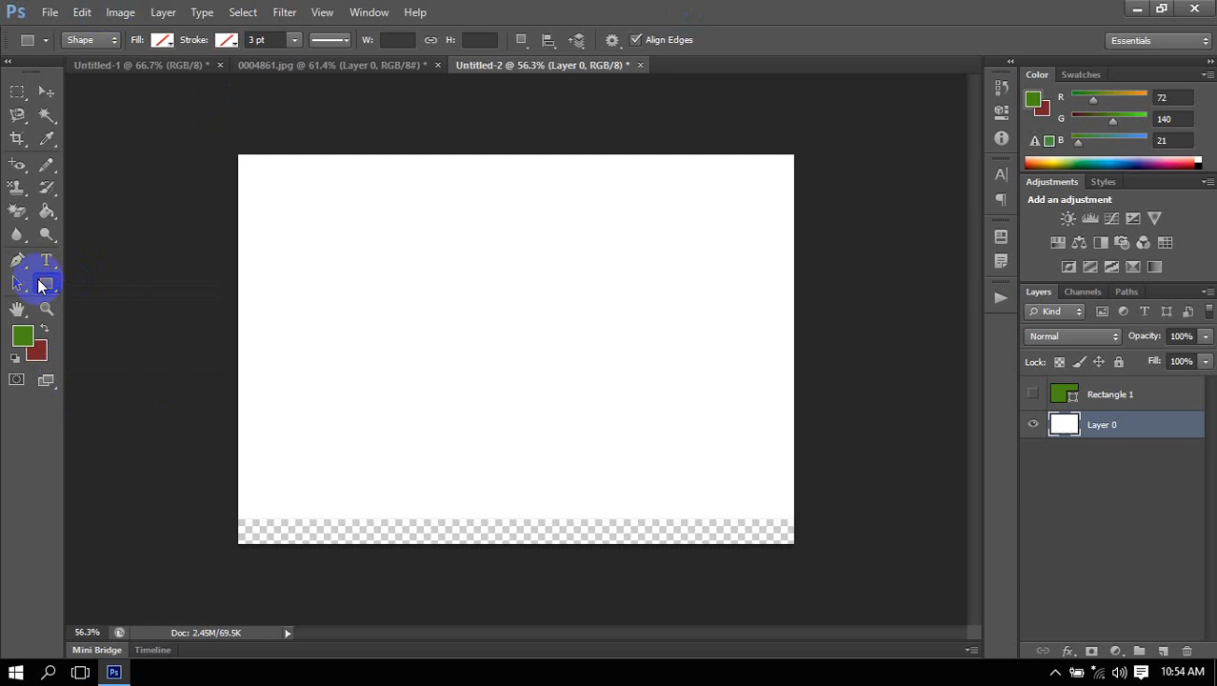